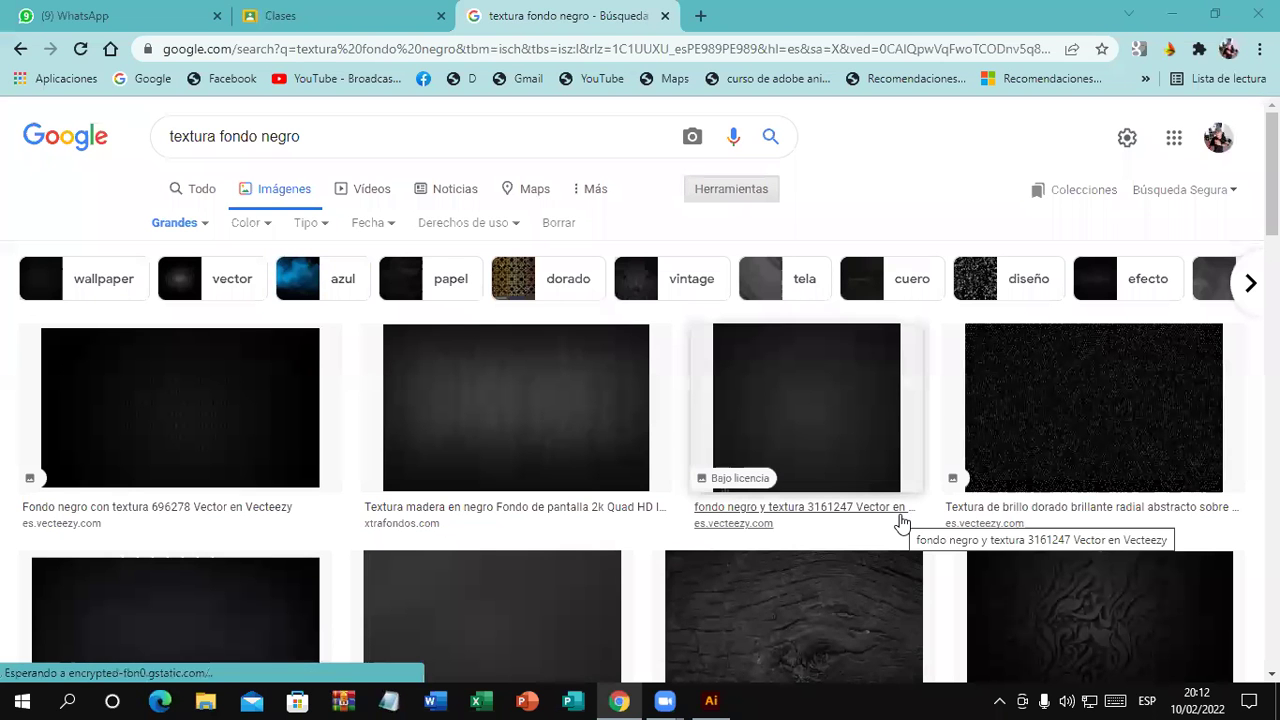
Preview the wood texture and the grungy black wood results for 'textura fondo negro'
scroll(898, 524, down, 3)
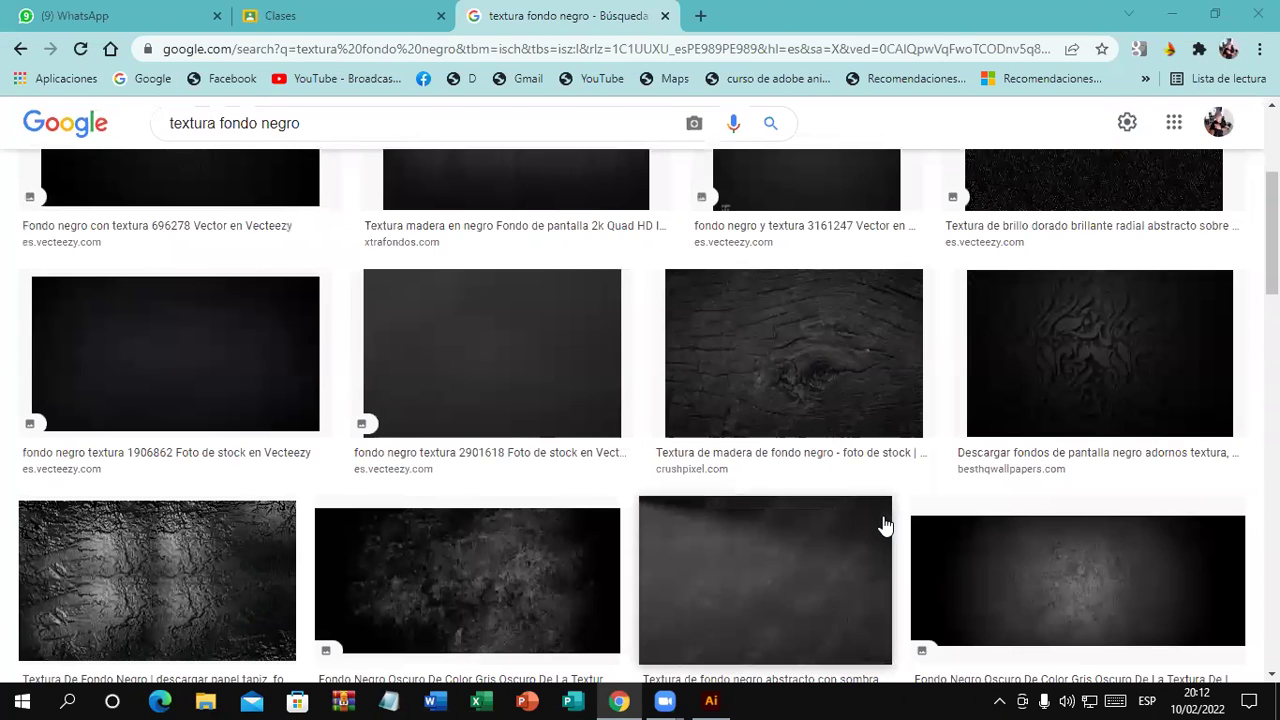
click(857, 397)
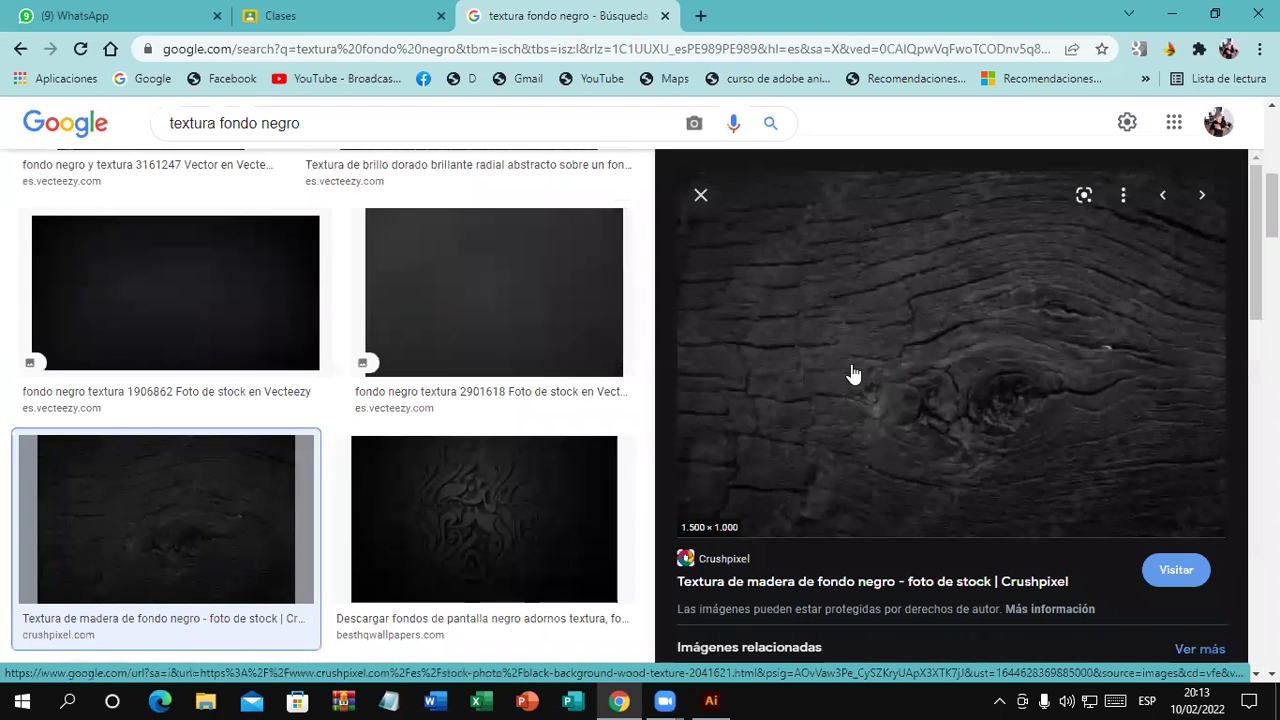
scroll(852, 375, down, 3)
scroll(845, 368, down, 1)
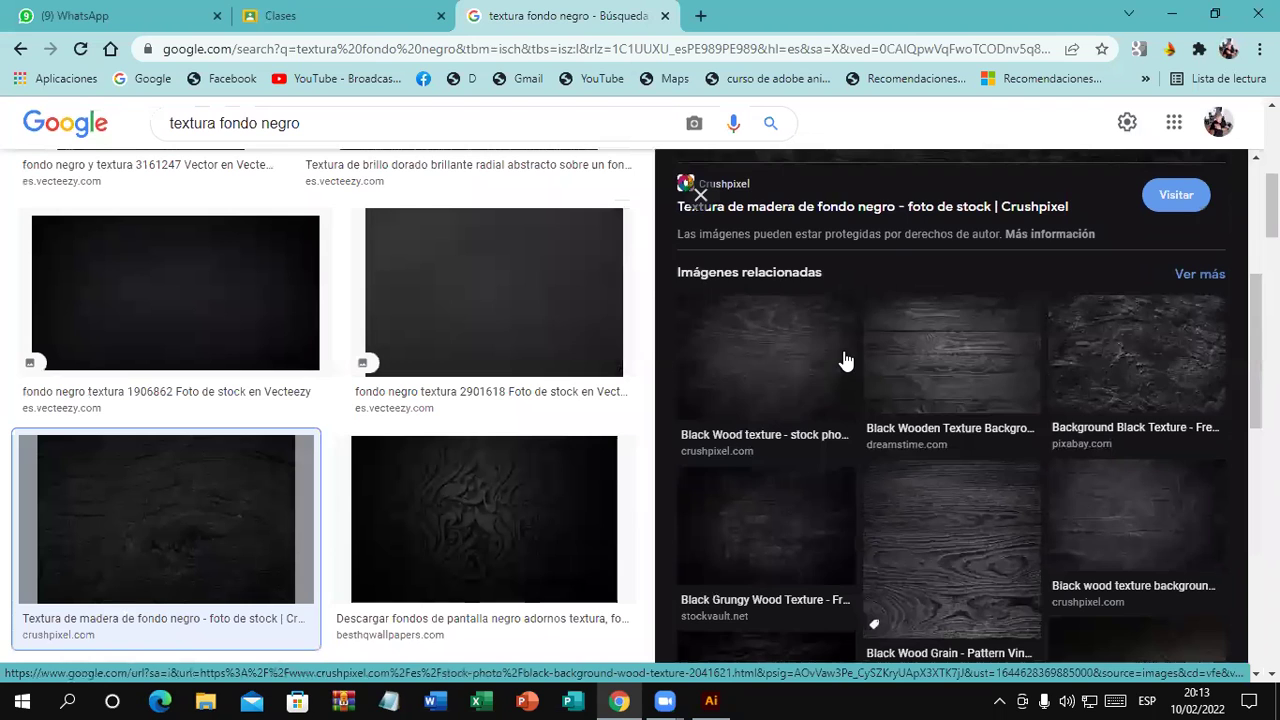
click(791, 502)
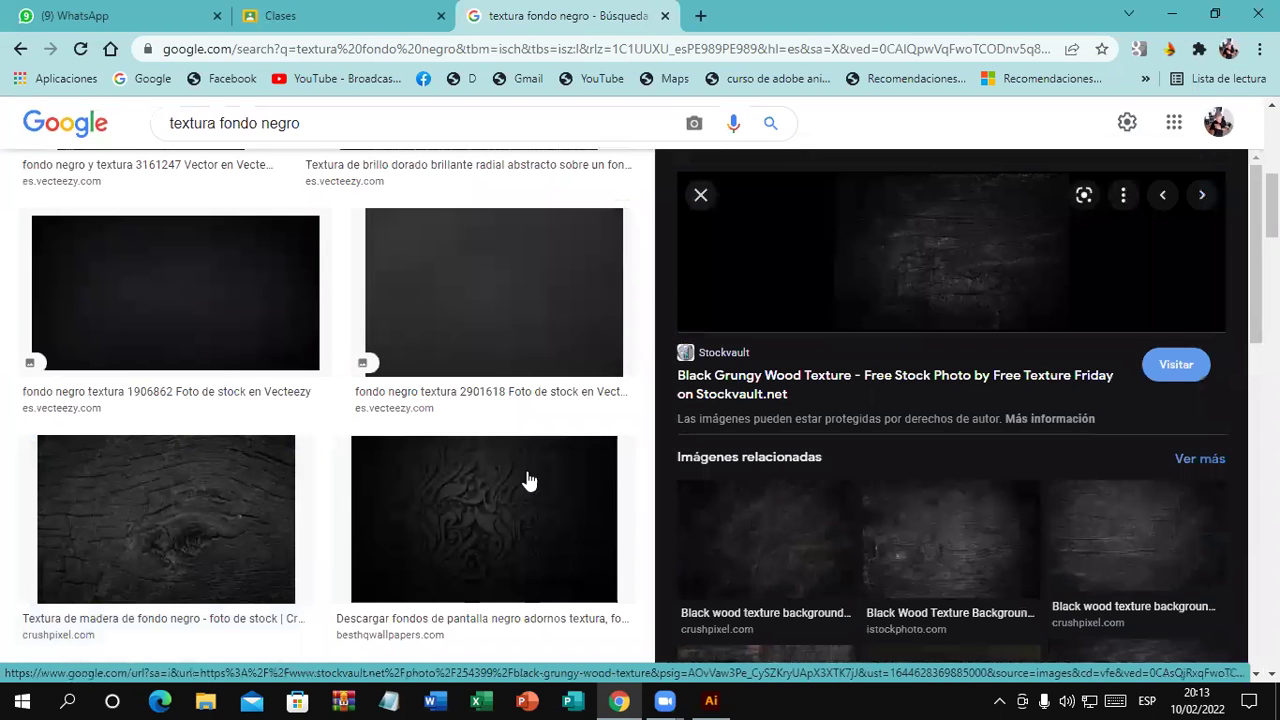
Scroll further down the results and preview the plain black Imagui texture
scroll(383, 480, down, 4)
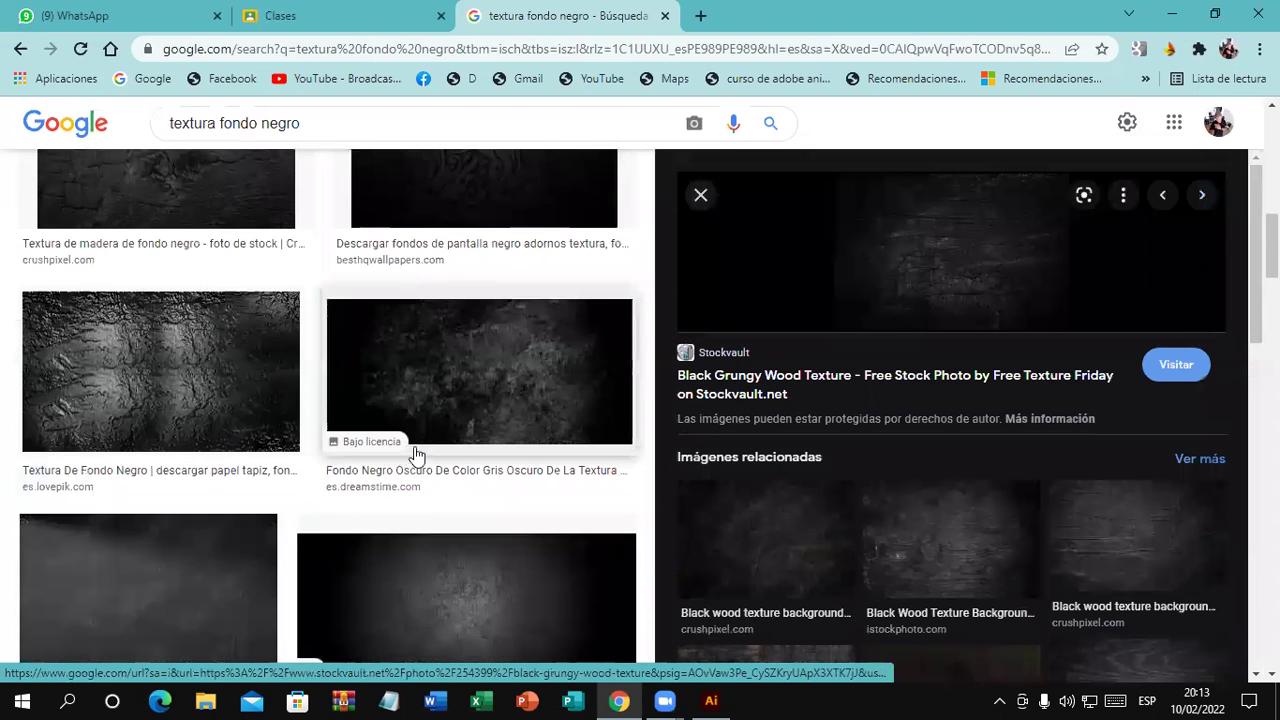
scroll(417, 455, down, 3)
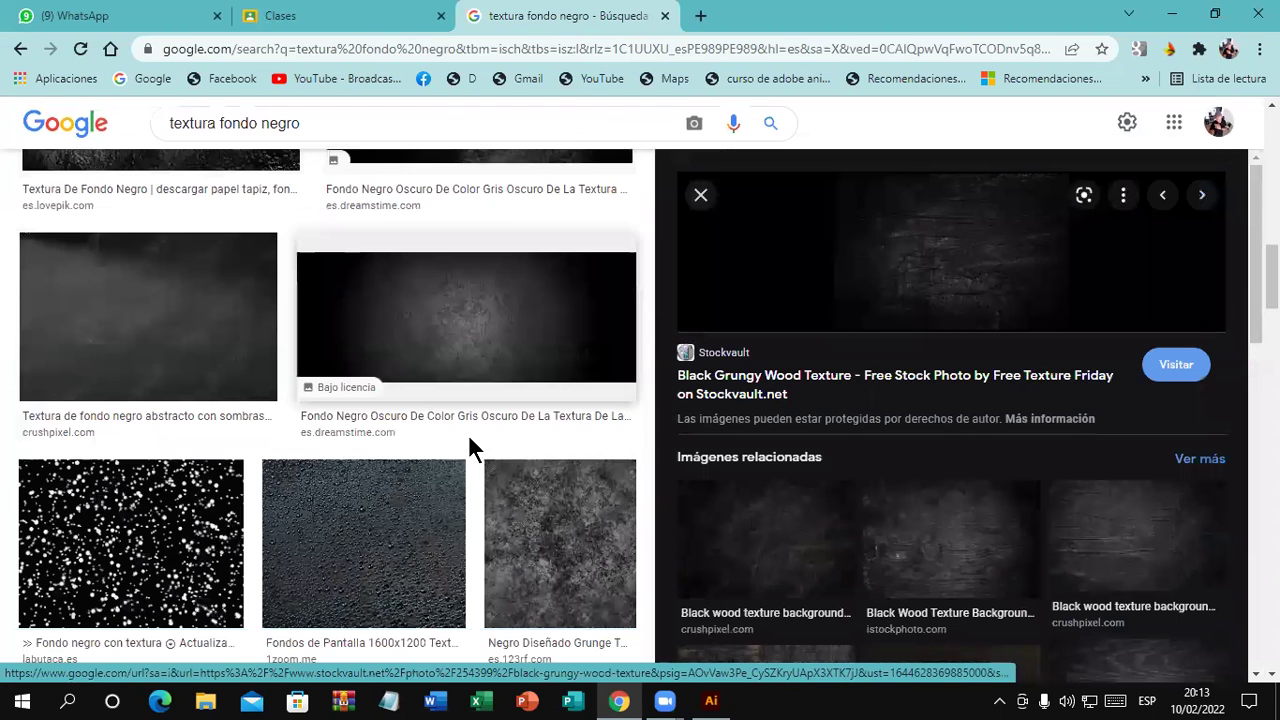
scroll(474, 448, down, 4)
scroll(529, 334, down, 3)
scroll(566, 334, down, 1)
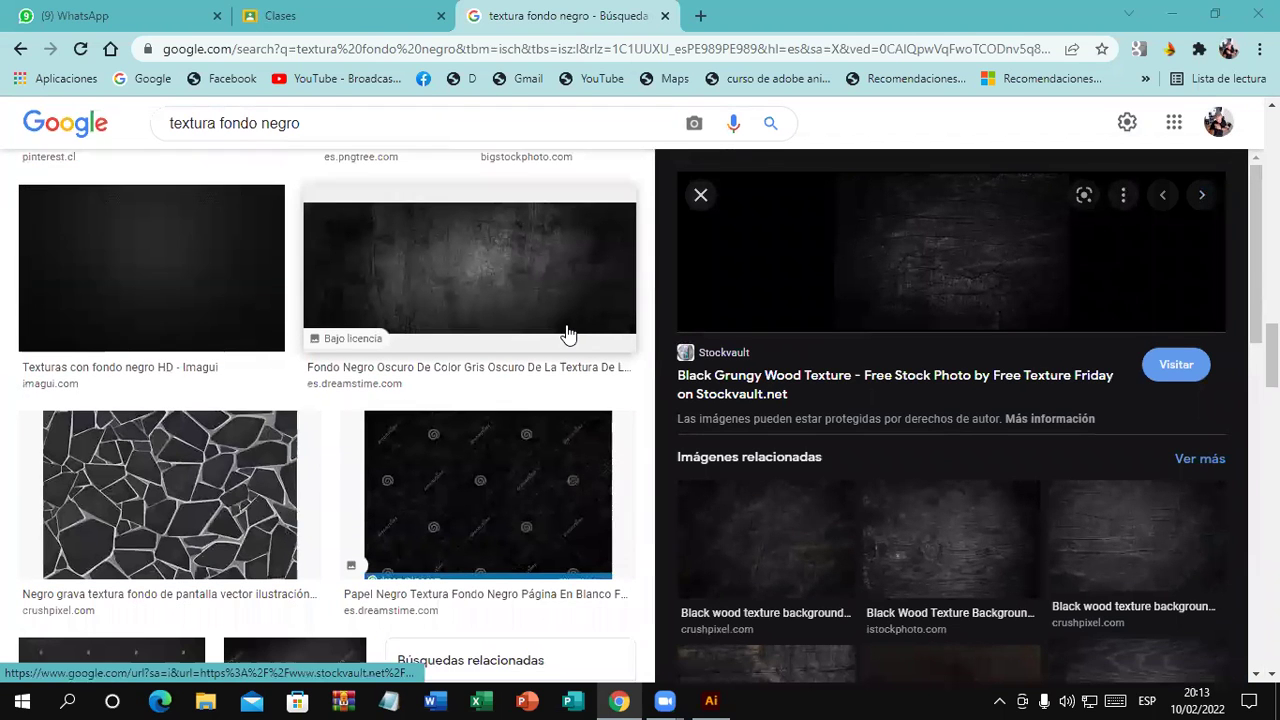
click(240, 270)
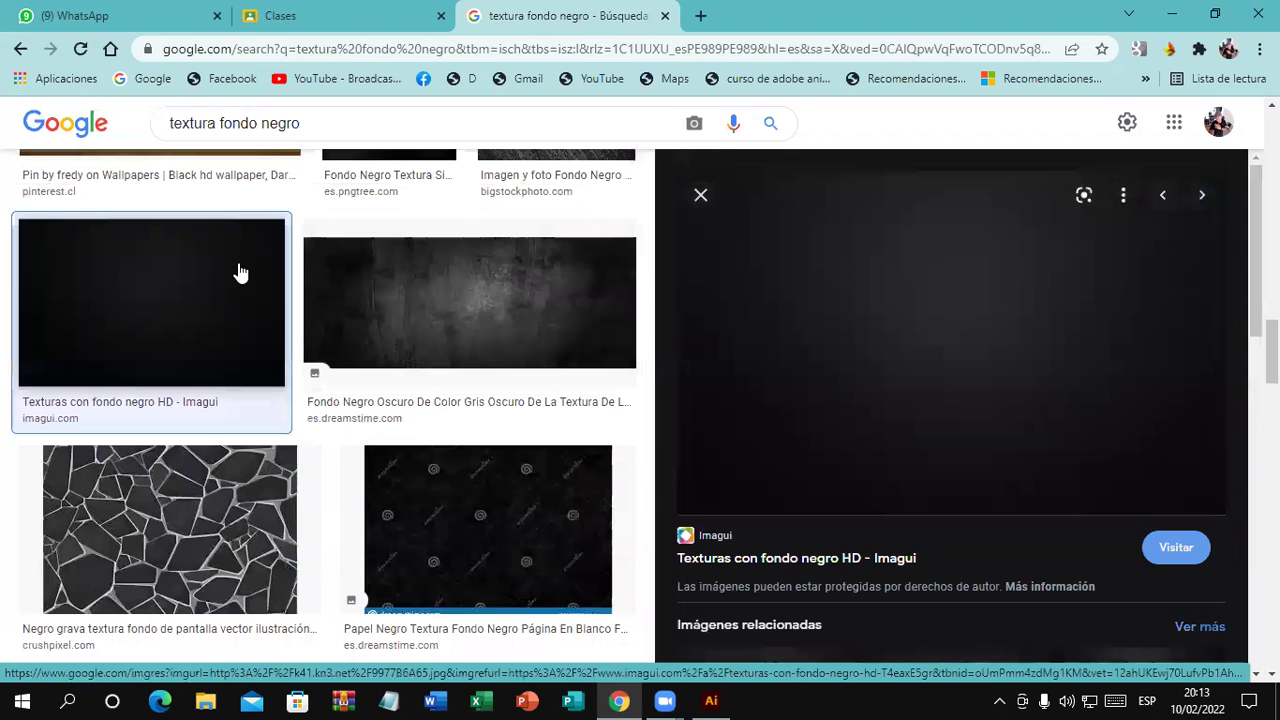
Scroll through the related images below the Imagui texture preview
scroll(405, 434, down, 5)
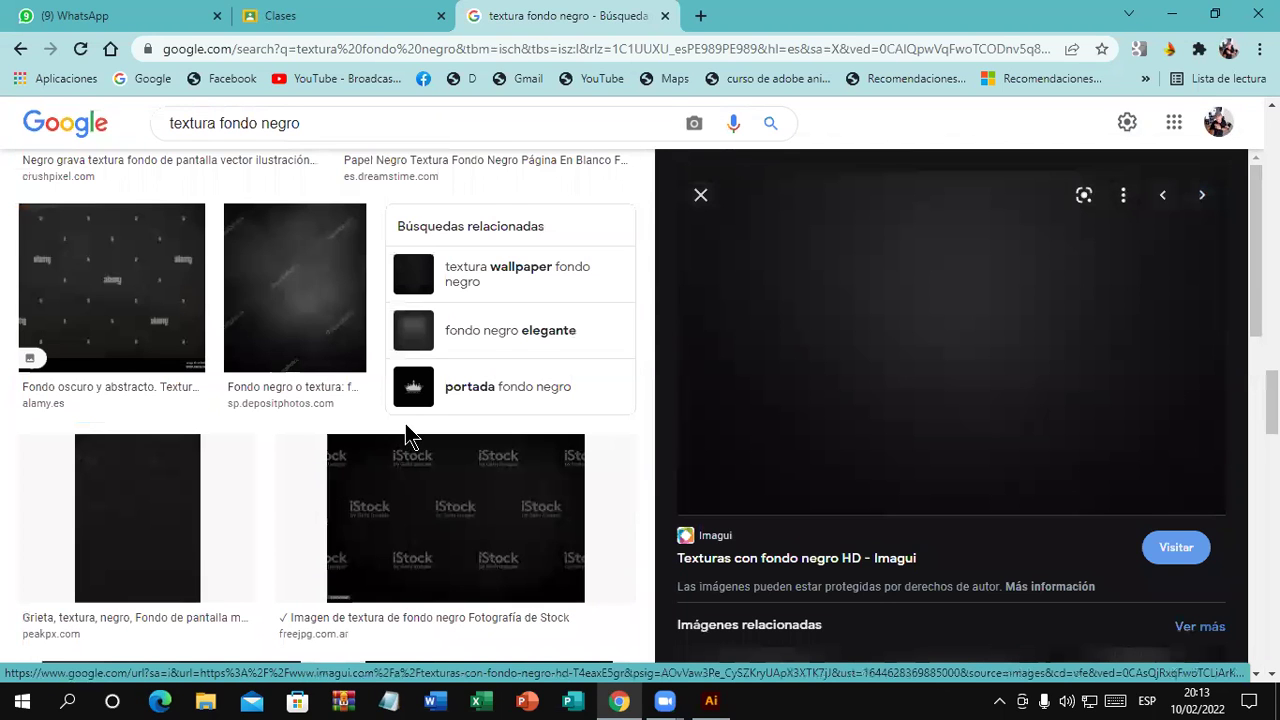
scroll(330, 452, down, 5)
scroll(331, 451, down, 4)
scroll(331, 451, down, 3)
scroll(345, 442, down, 1)
scroll(358, 432, up, 4)
scroll(358, 434, down, 5)
scroll(358, 440, down, 4)
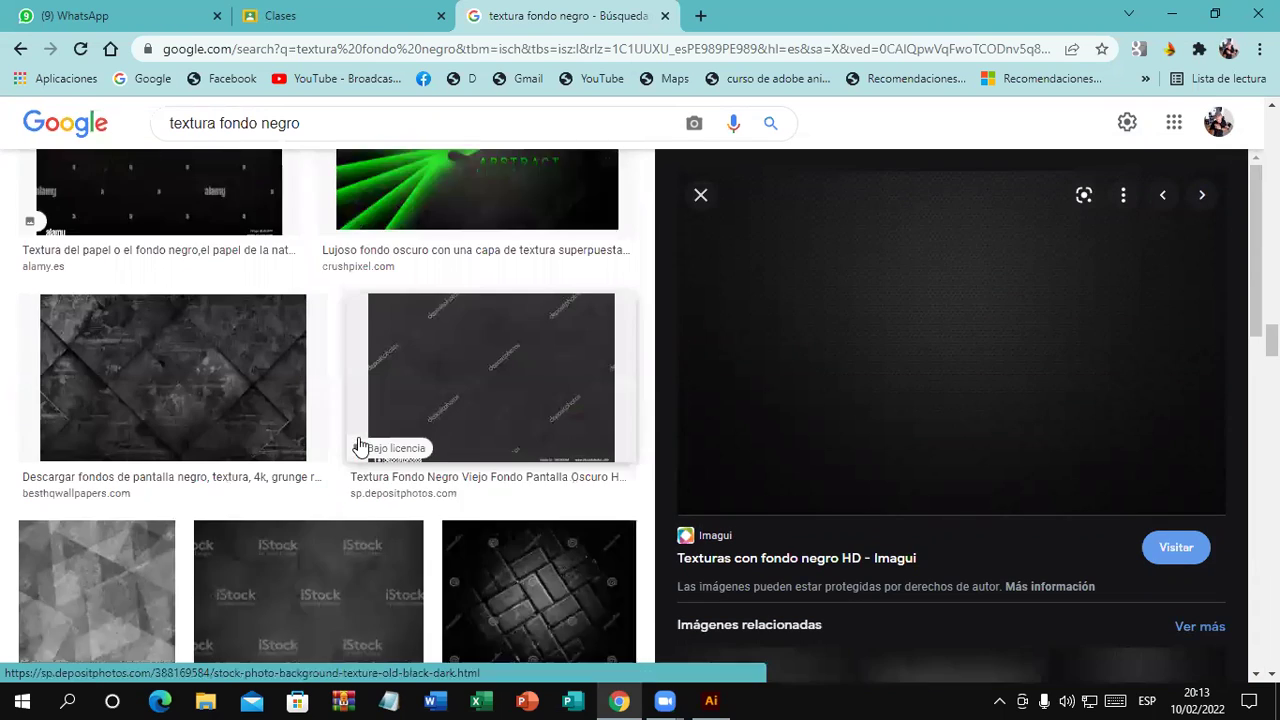
scroll(360, 445, down, 5)
scroll(360, 447, down, 2)
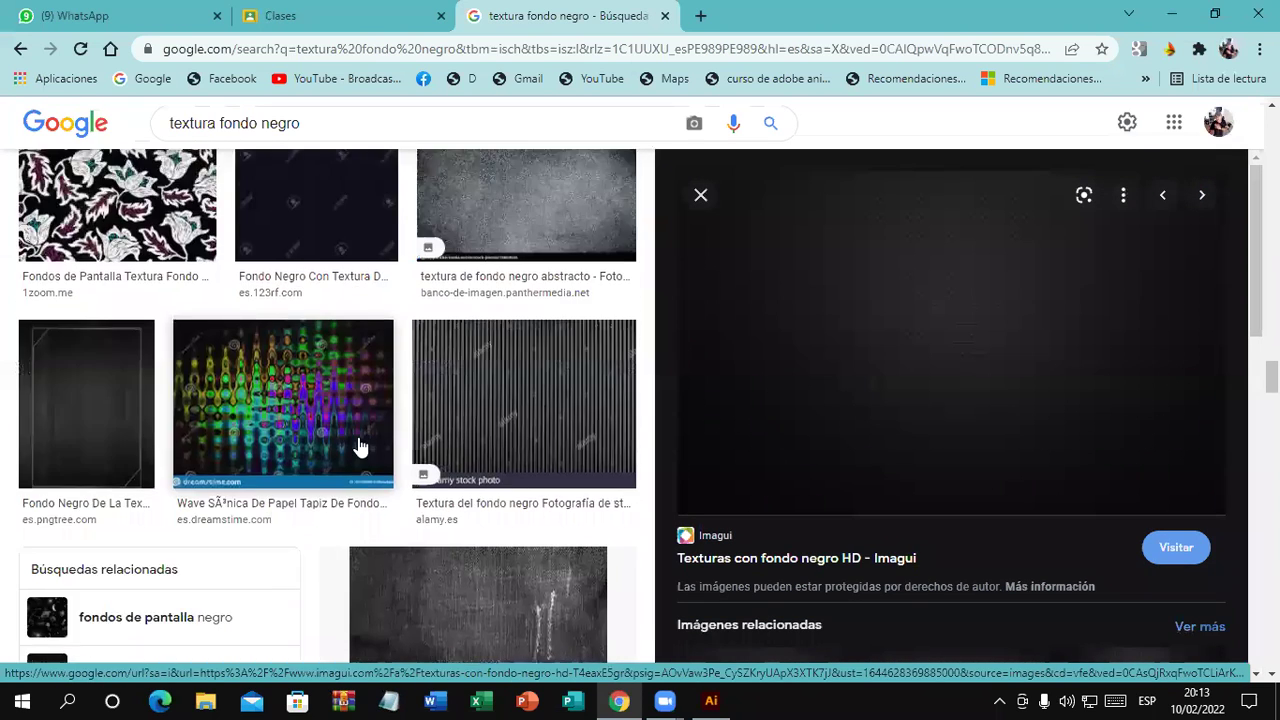
scroll(360, 450, down, 3)
scroll(571, 426, down, 3)
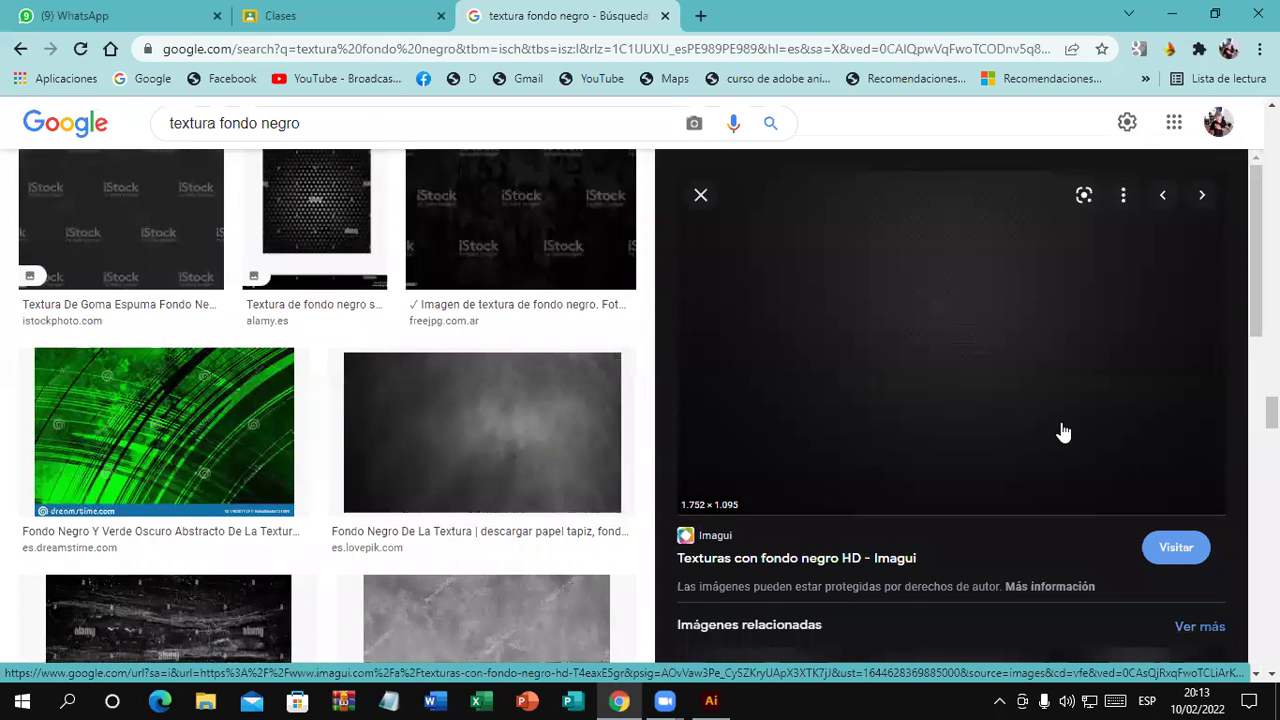
Save the Imagui black texture to the Escritorio as 9977B6A65.jpg
right_click(1010, 305)
click(1084, 503)
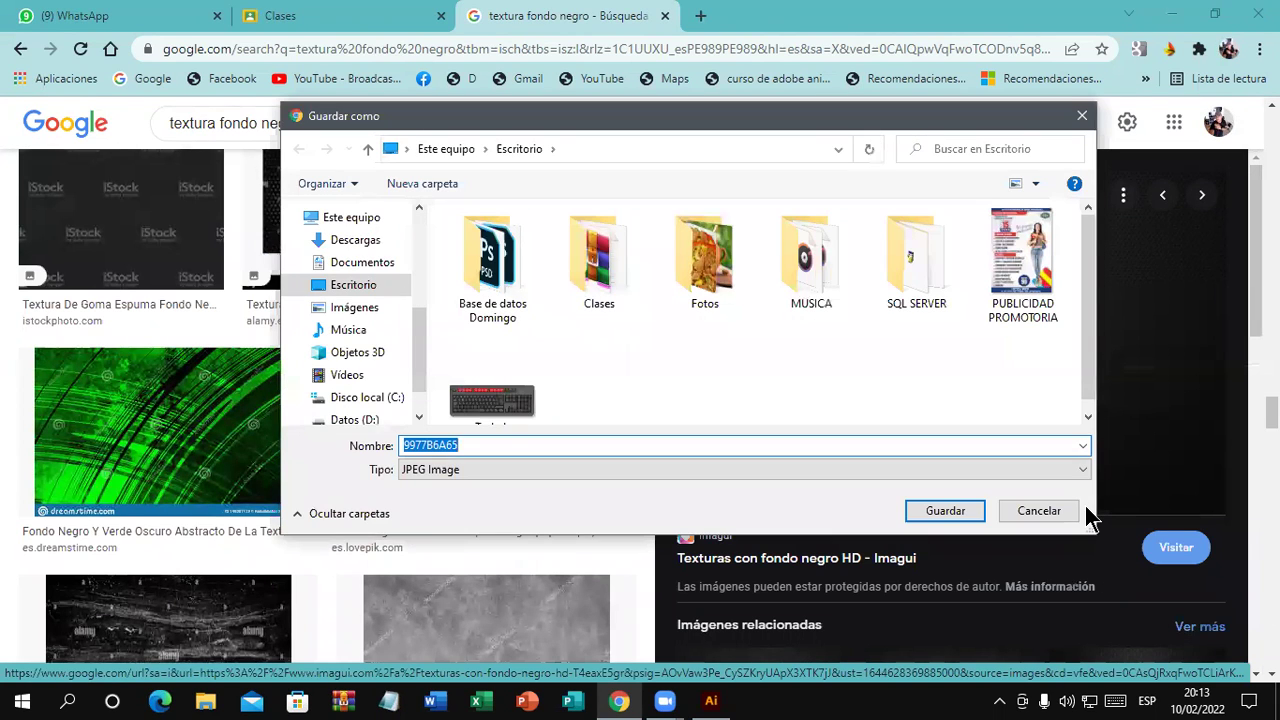
click(608, 703)
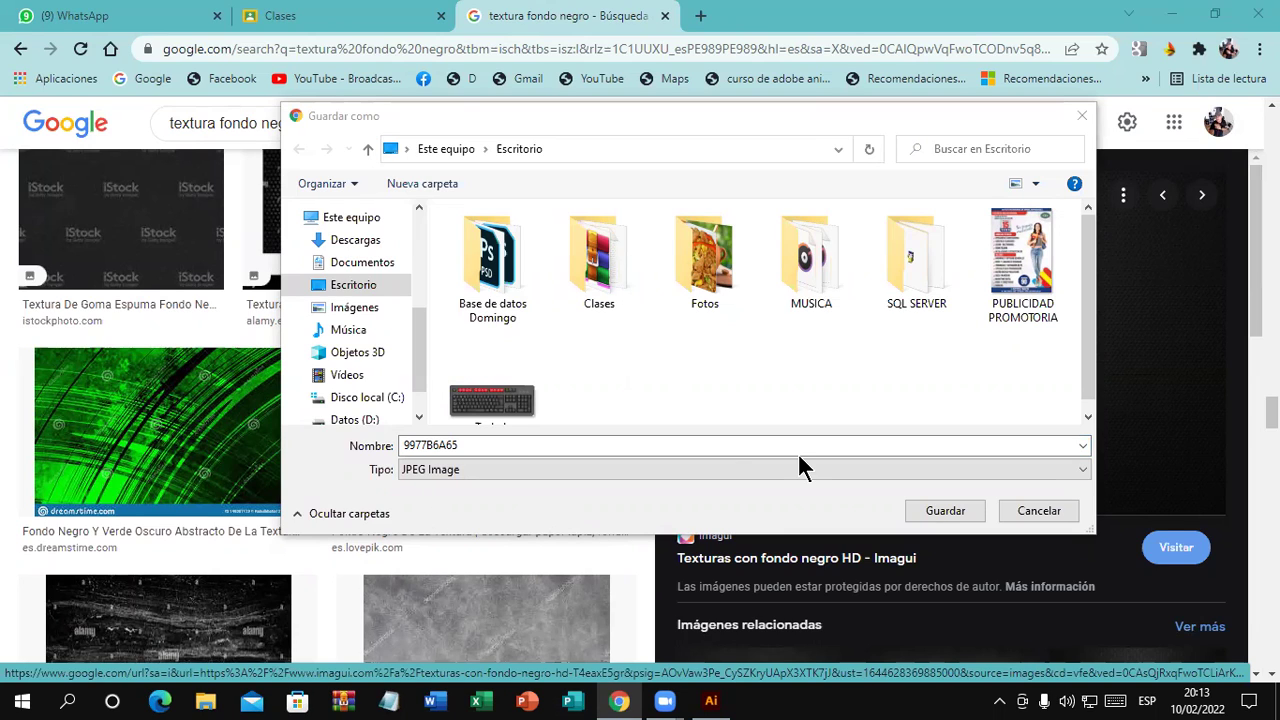
click(943, 512)
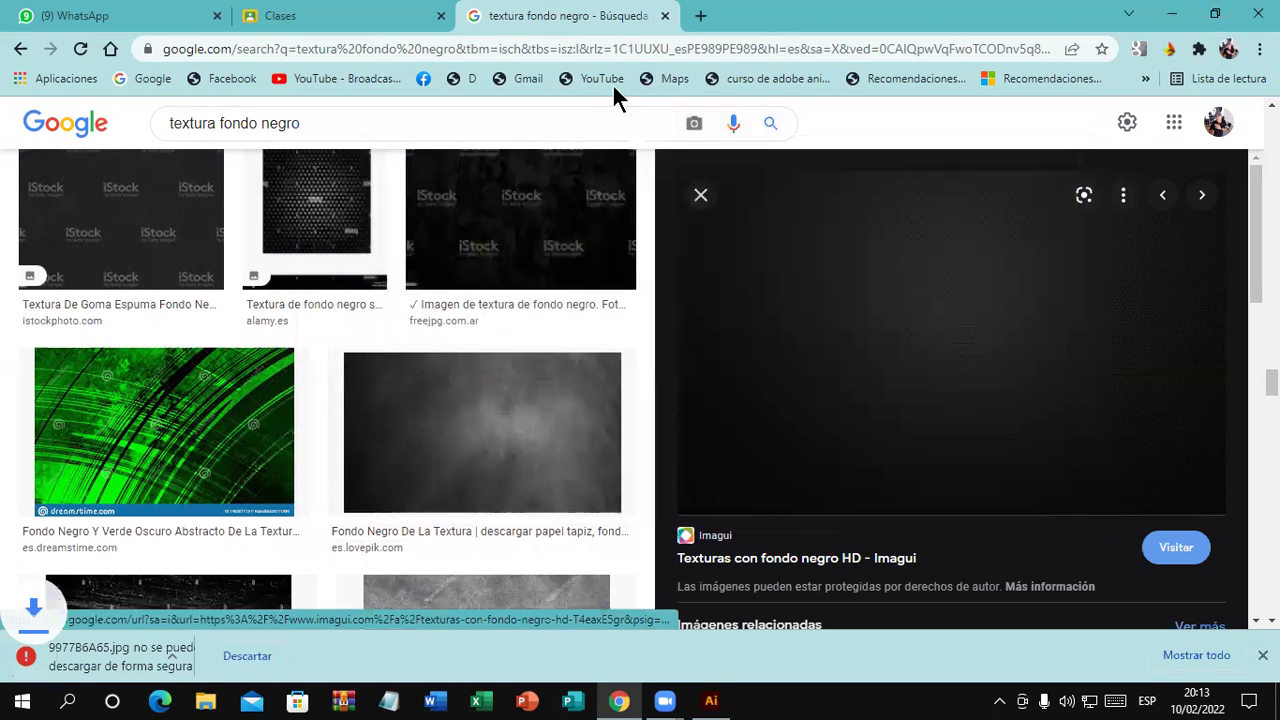
Keep the blocked texture download, then start and cancel a duplicate save
click(306, 651)
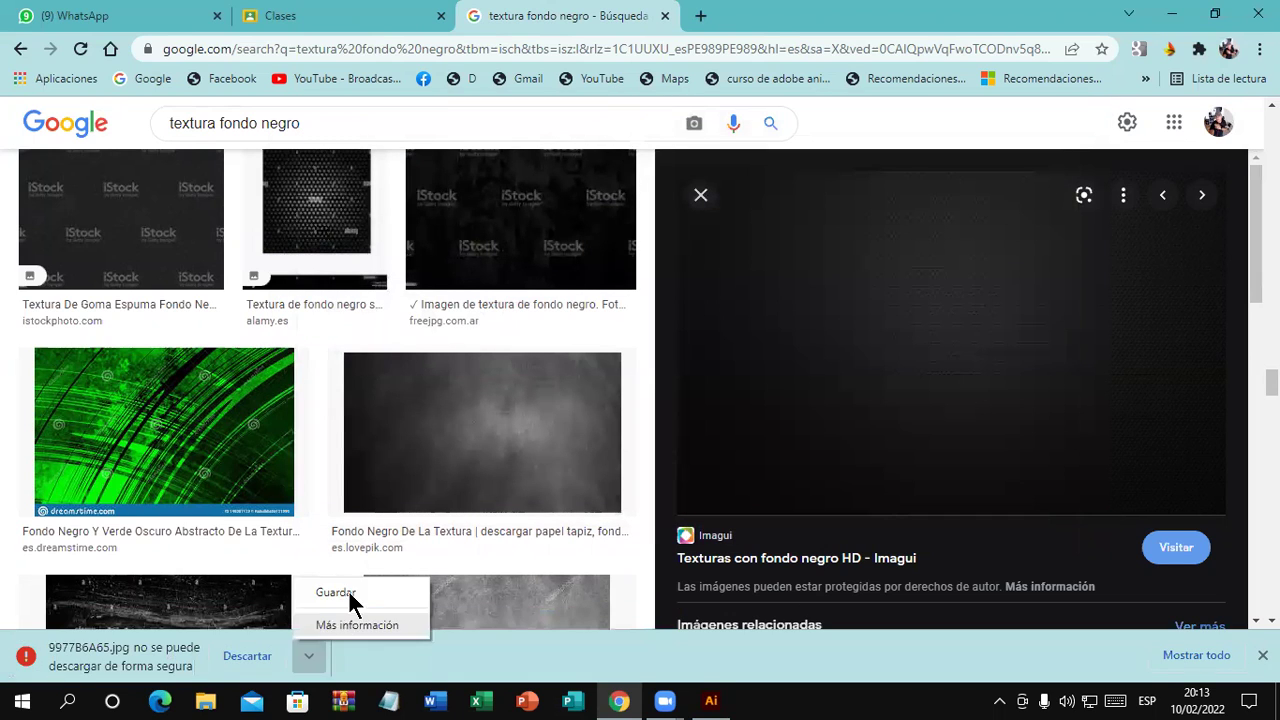
click(348, 589)
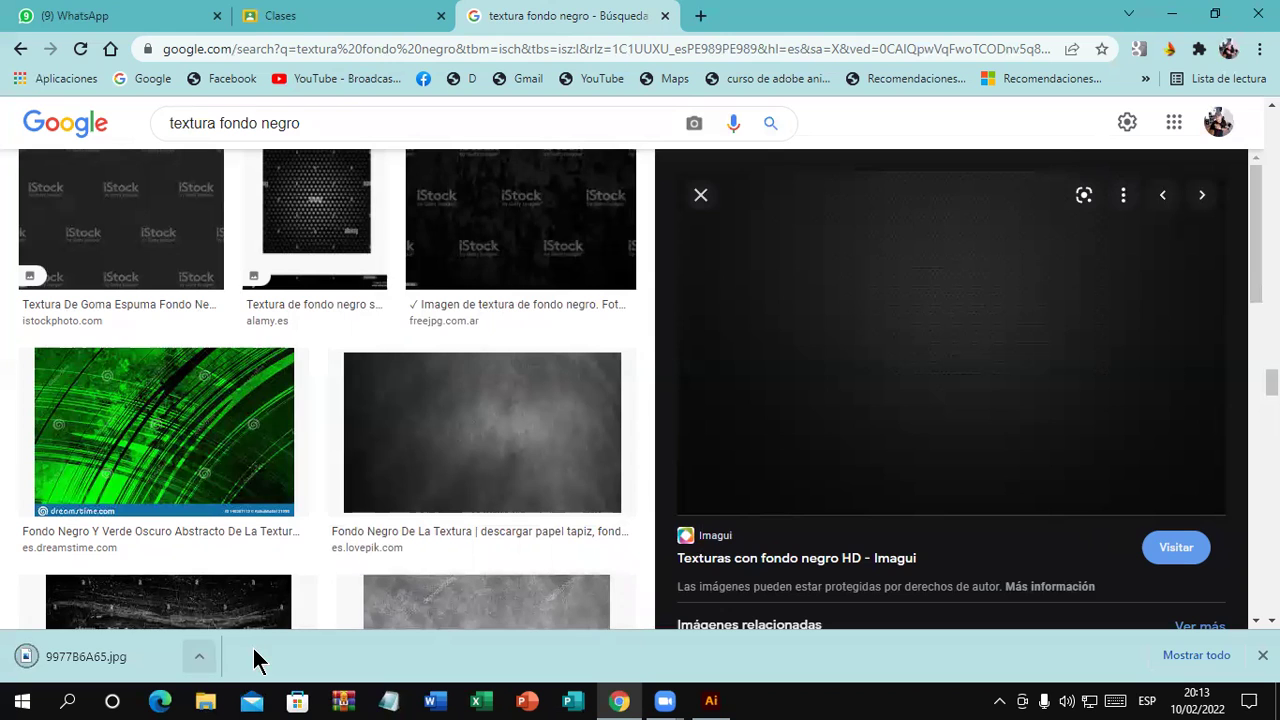
right_click(812, 336)
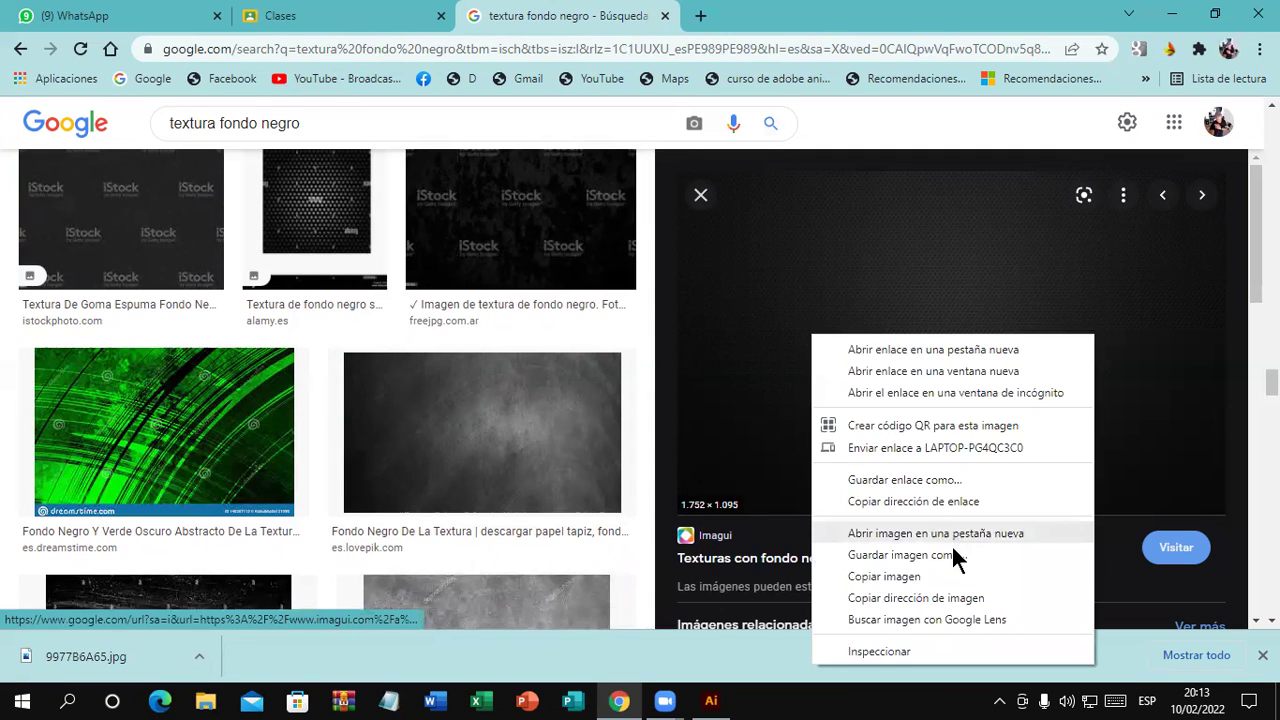
click(950, 556)
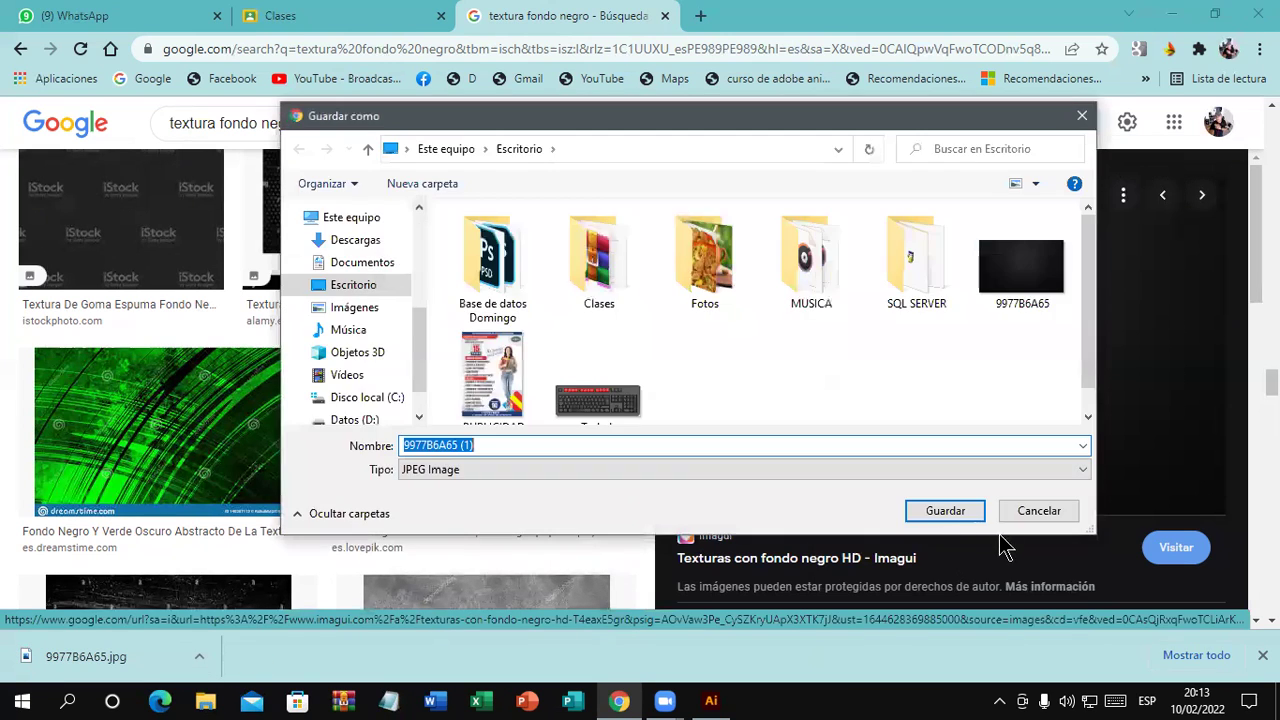
click(1022, 505)
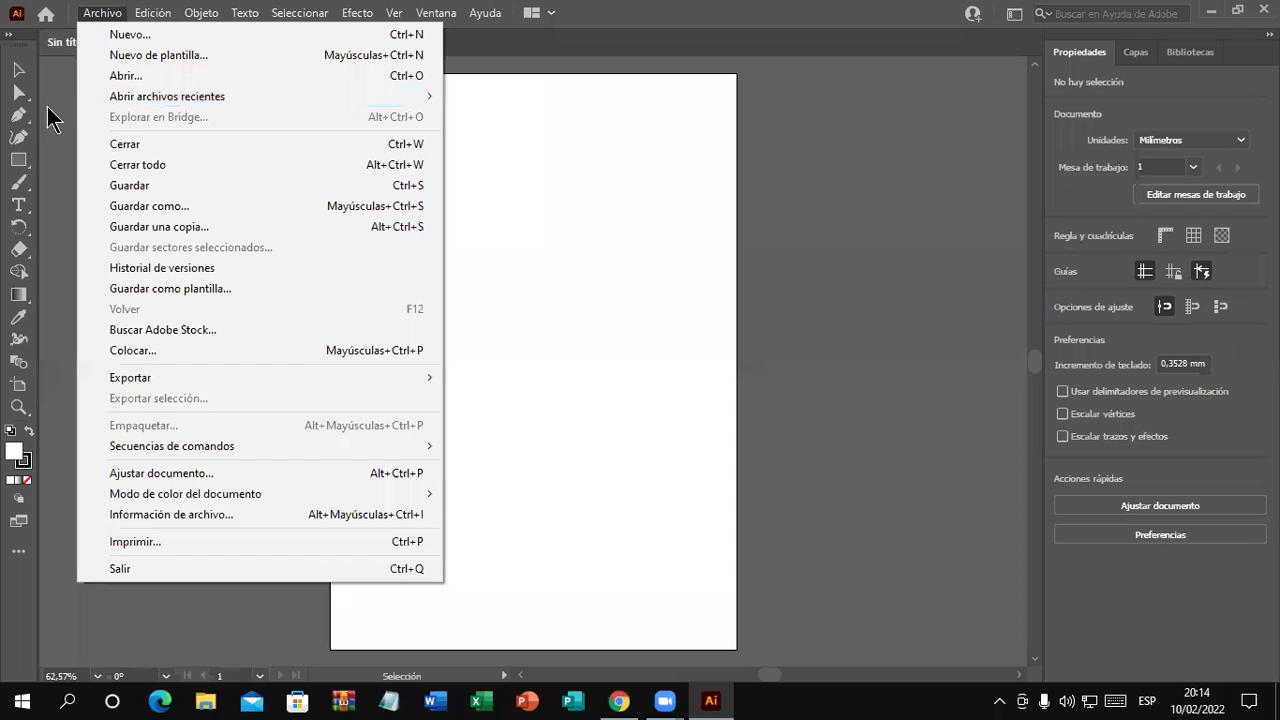
Draw a 210 × 297 mm rectangle covering the A4 page and start Archivo > Colocar
click(52, 112)
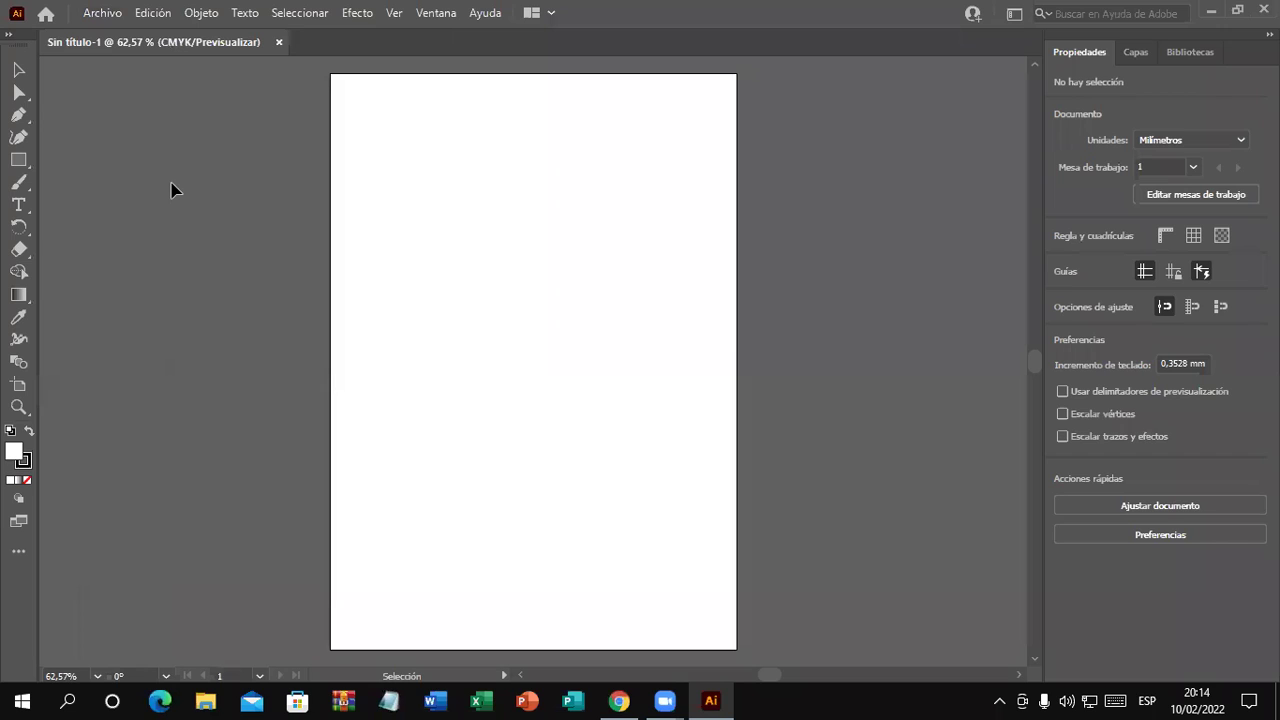
click(18, 160)
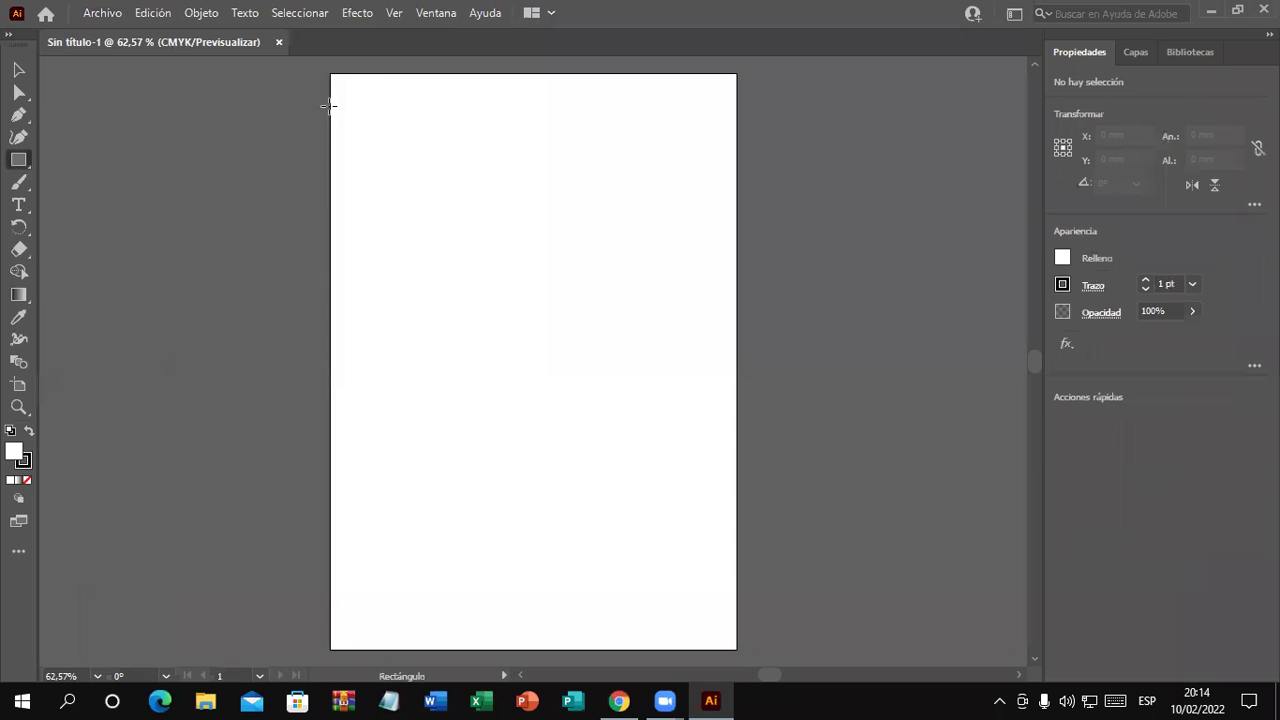
mouse_move(331, 74)
mouse_down()
mouse_move(683, 628)
mouse_move(724, 649)
mouse_up()
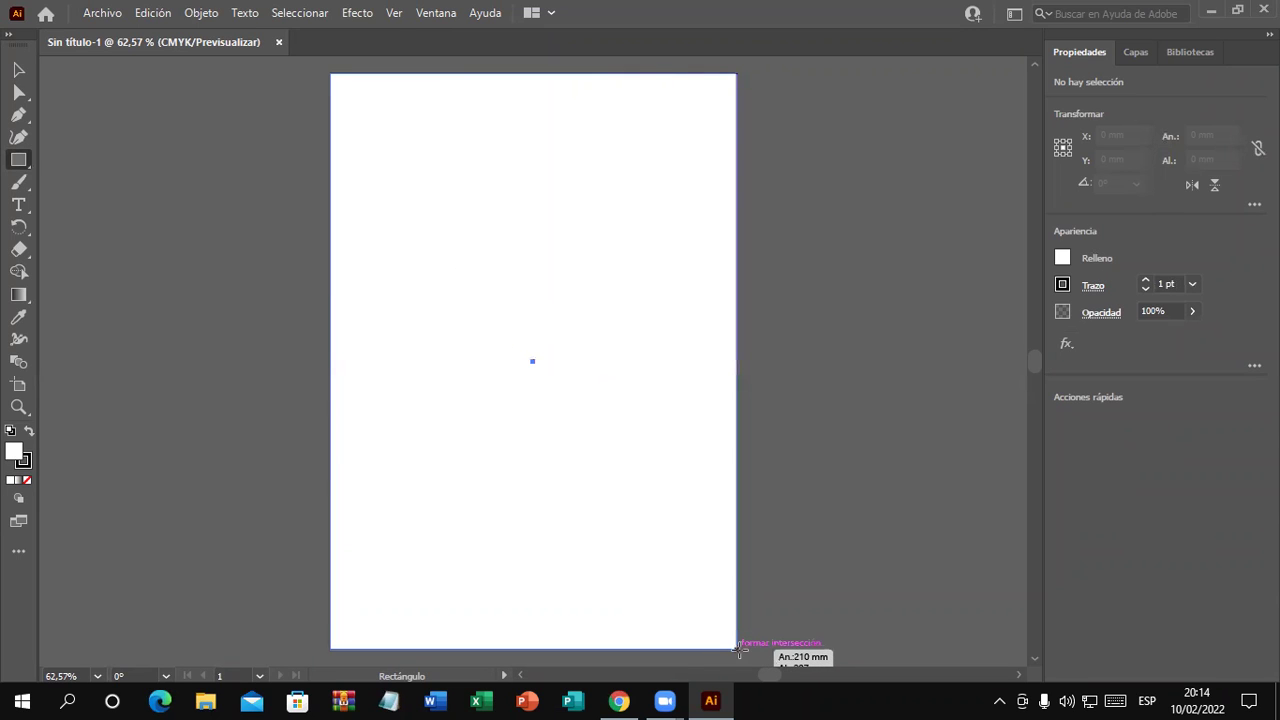
drag(739, 650, 737, 649)
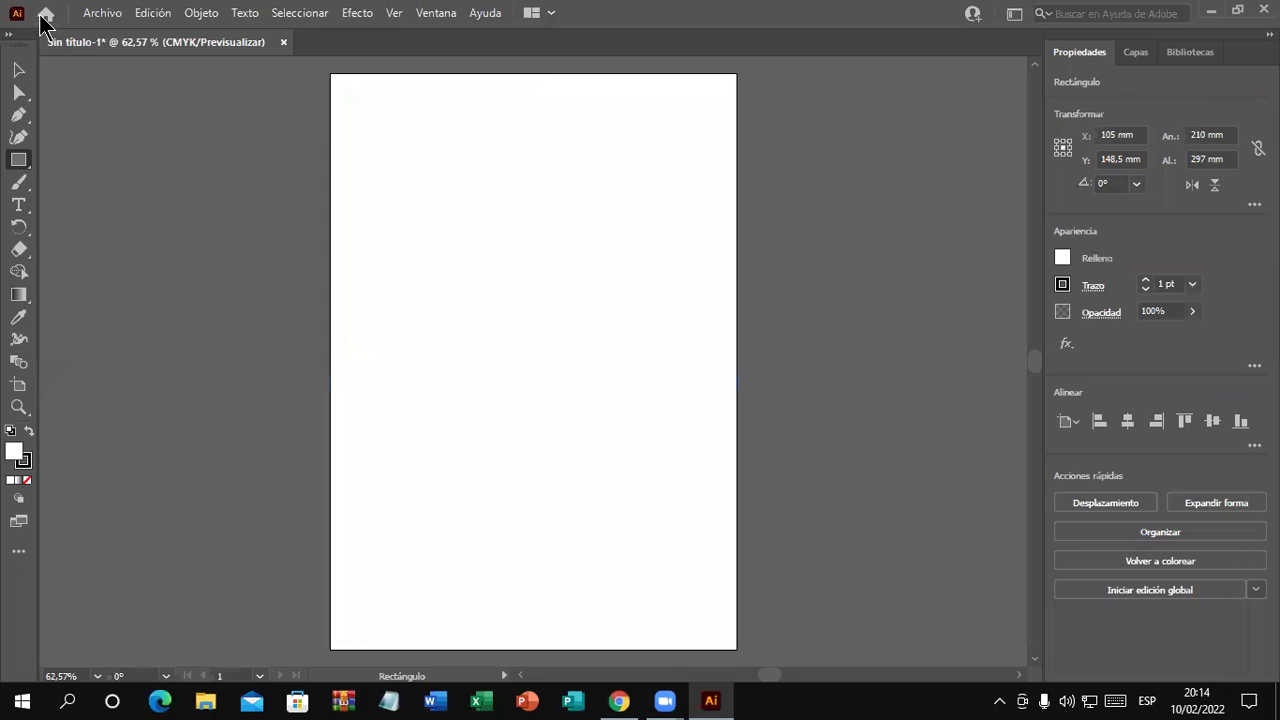
click(102, 13)
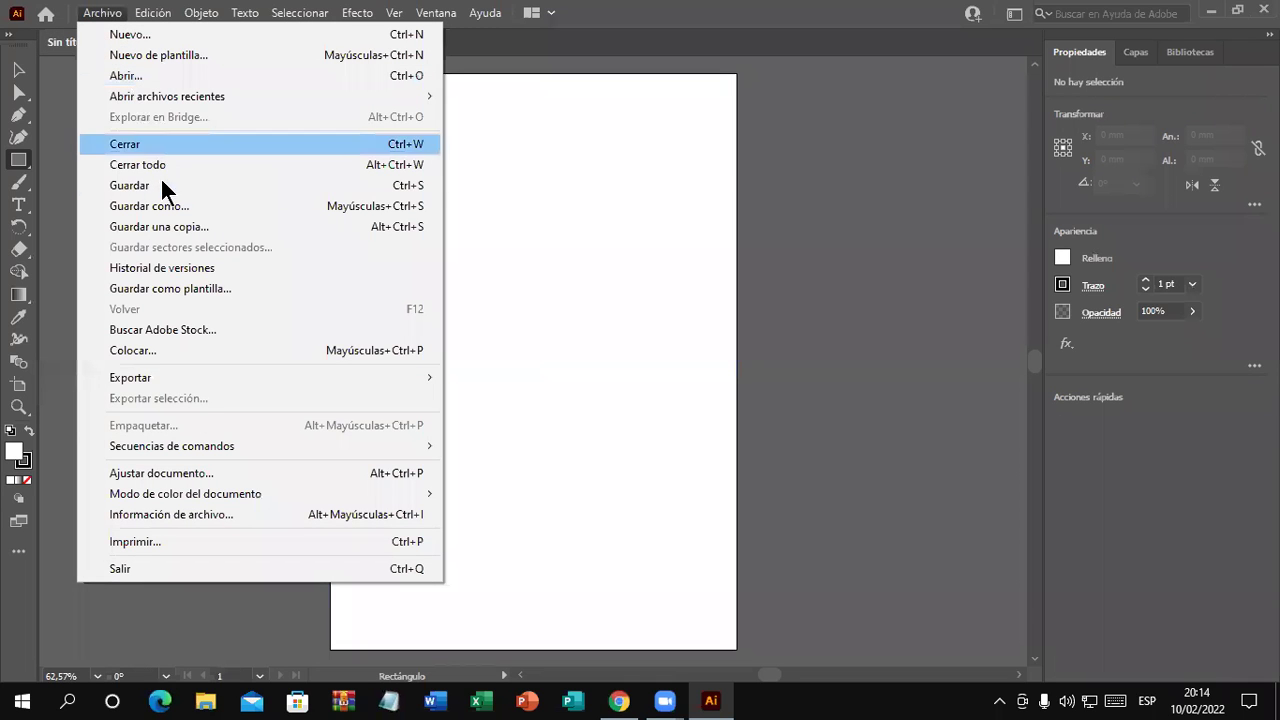
click(190, 348)
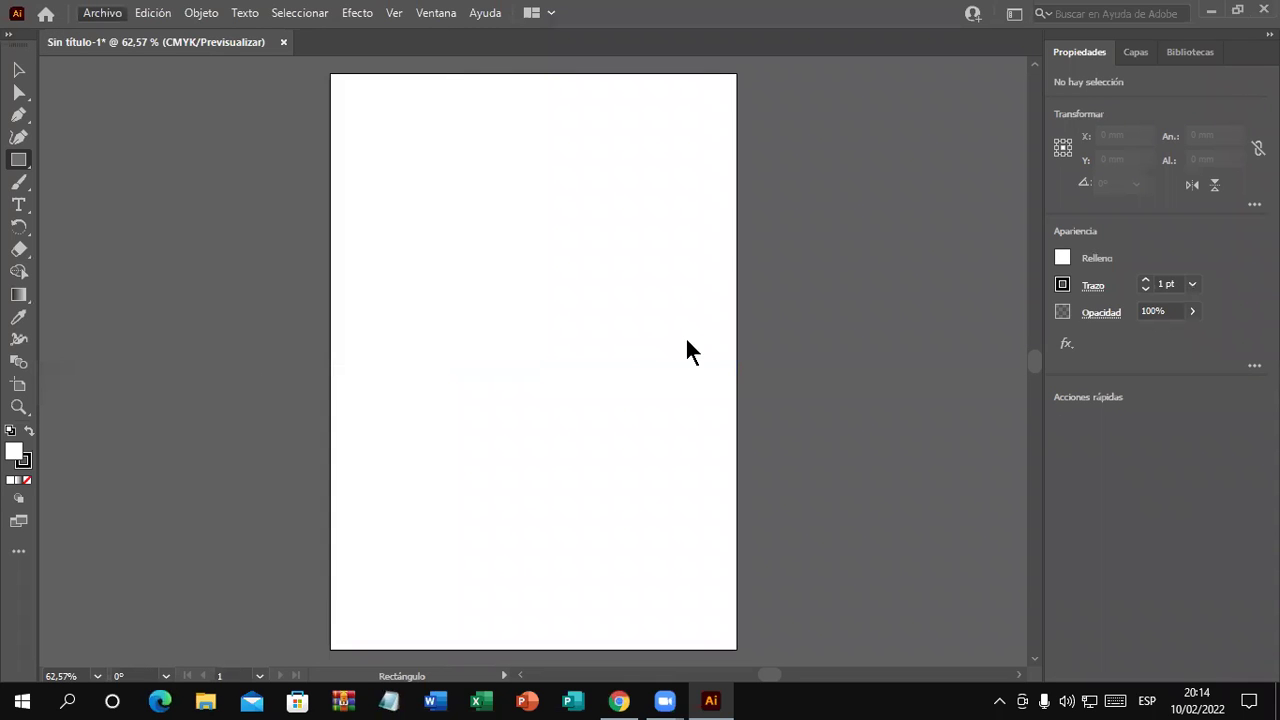
Place the 9977B6A65 texture and move it over the A4 page
click(427, 342)
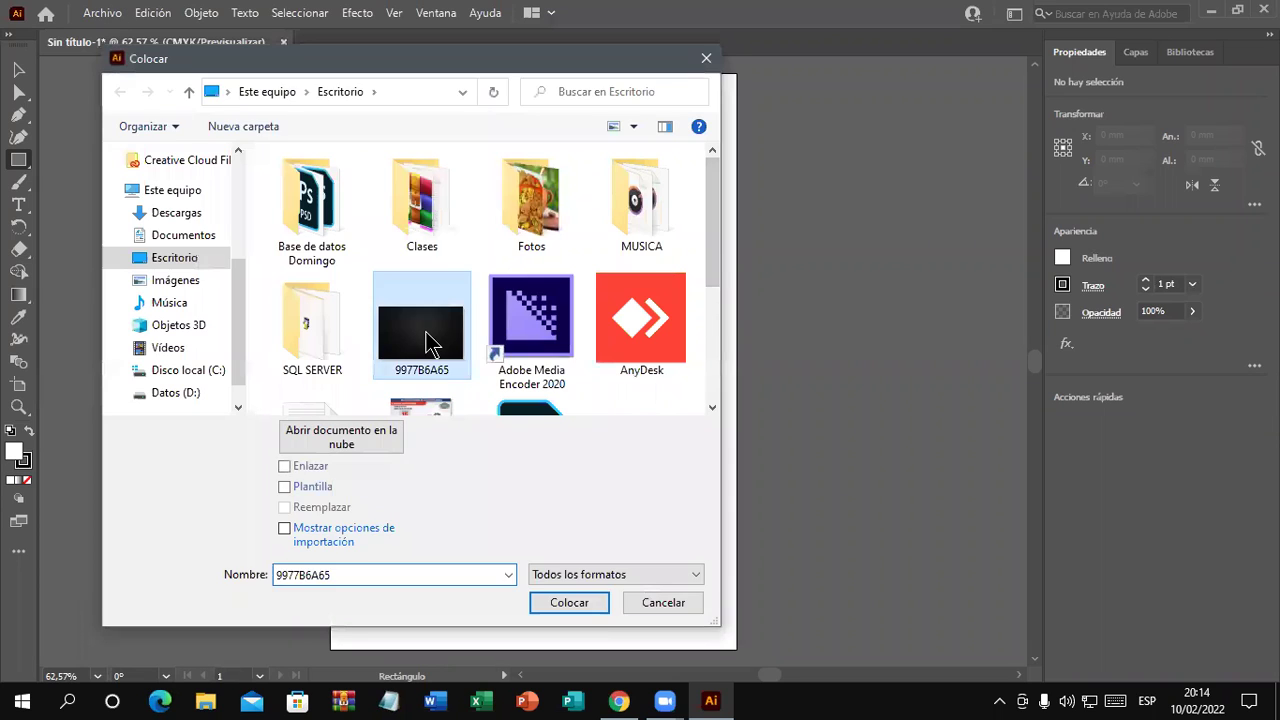
double_click(427, 342)
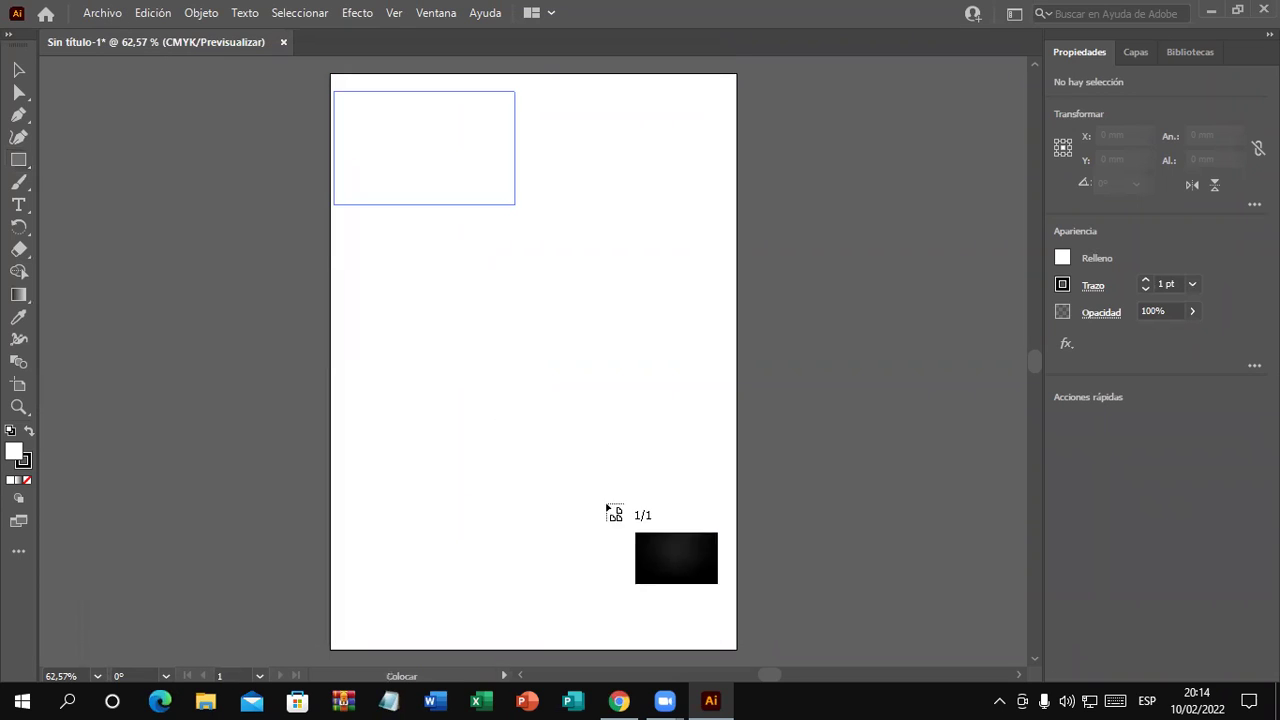
drag(607, 506, 896, 616)
click(18, 70)
mouse_move(443, 228)
mouse_down()
mouse_move(634, 297)
mouse_move(609, 281)
mouse_up()
mouse_move(714, 267)
mouse_down()
mouse_move(543, 298)
mouse_move(346, 303)
mouse_up()
Draw a page-sized rectangle over the texture and select both objects with Ctrl+A
click(17, 164)
drag(331, 73, 672, 632)
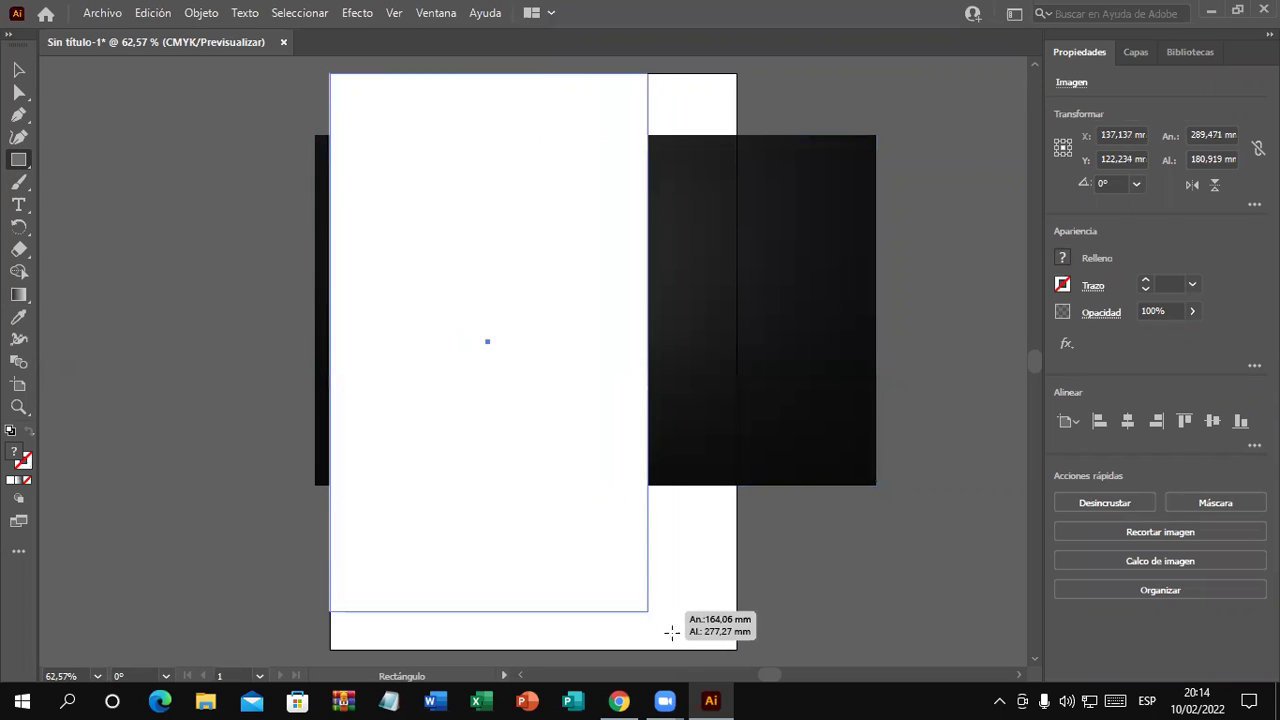
drag(672, 632, 737, 649)
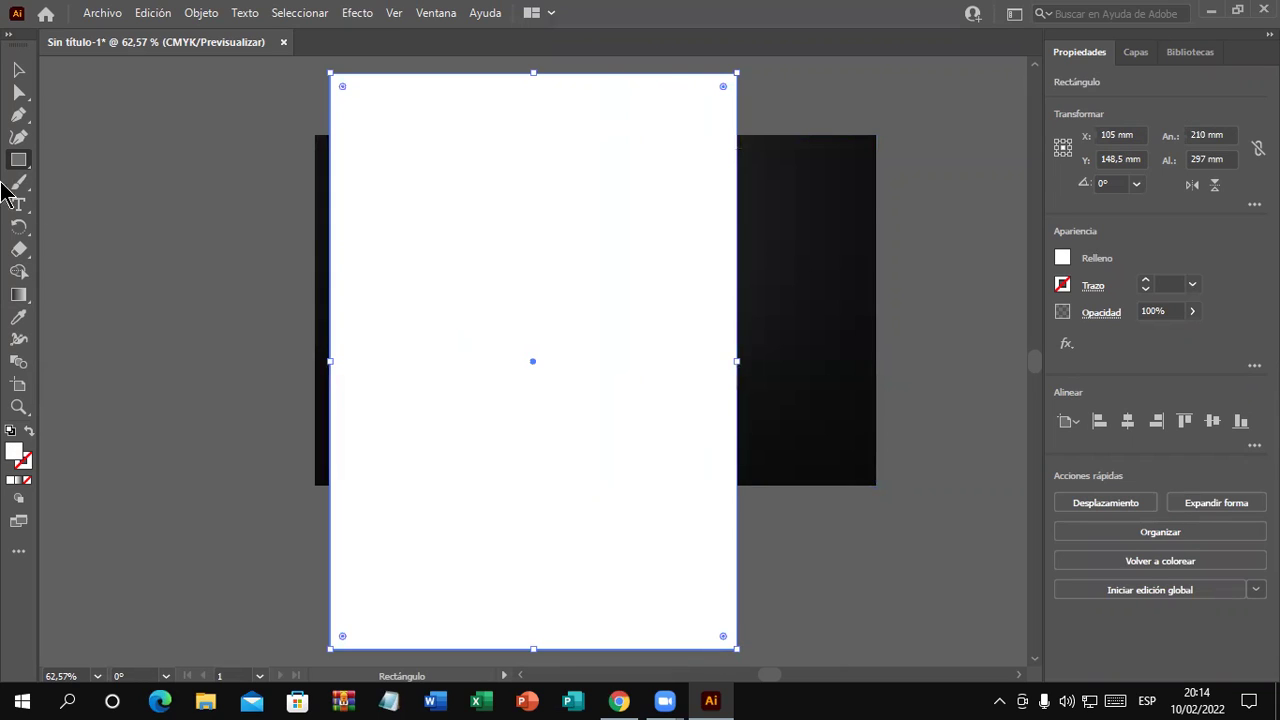
click(18, 69)
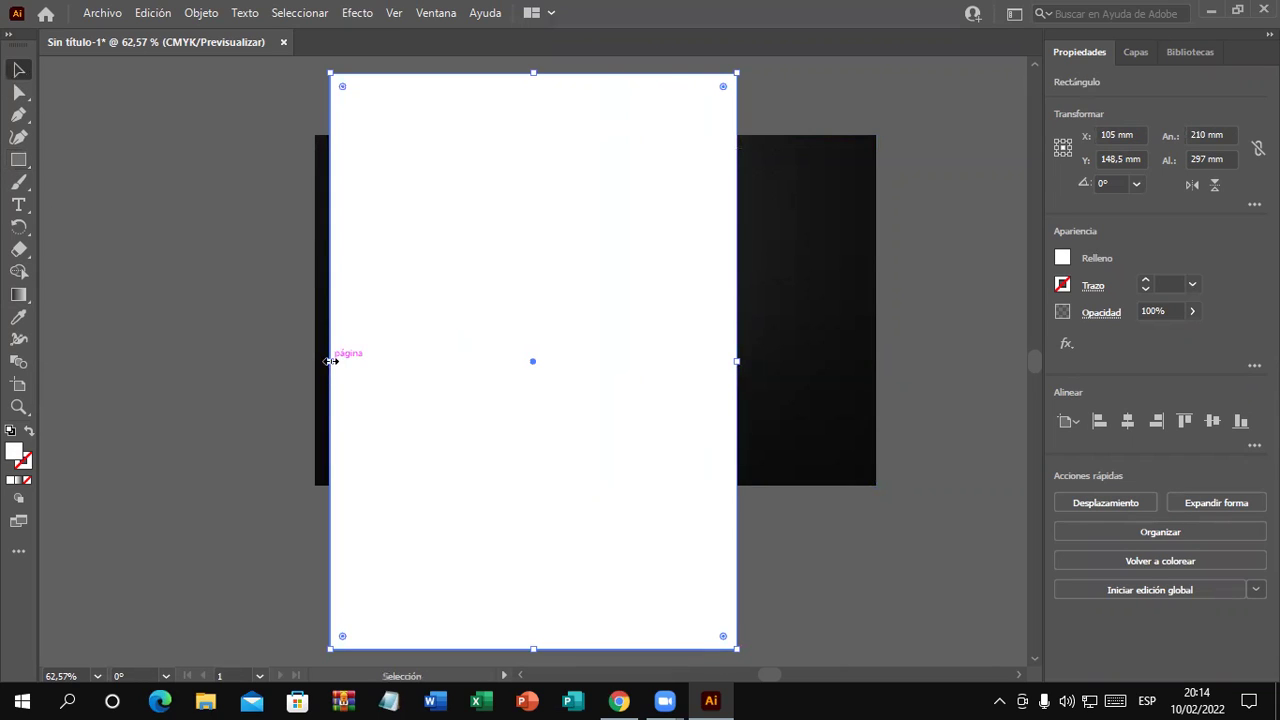
drag(331, 361, 331, 361)
key(ctrl+a)
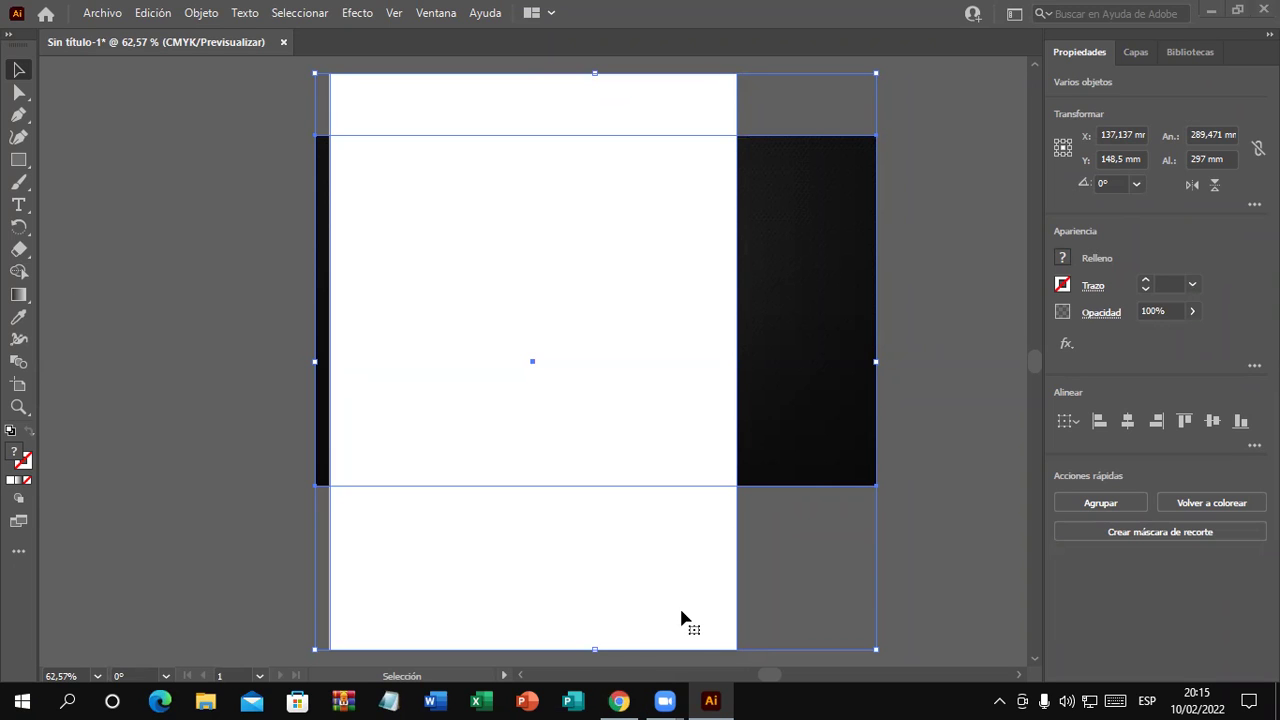
click(619, 700)
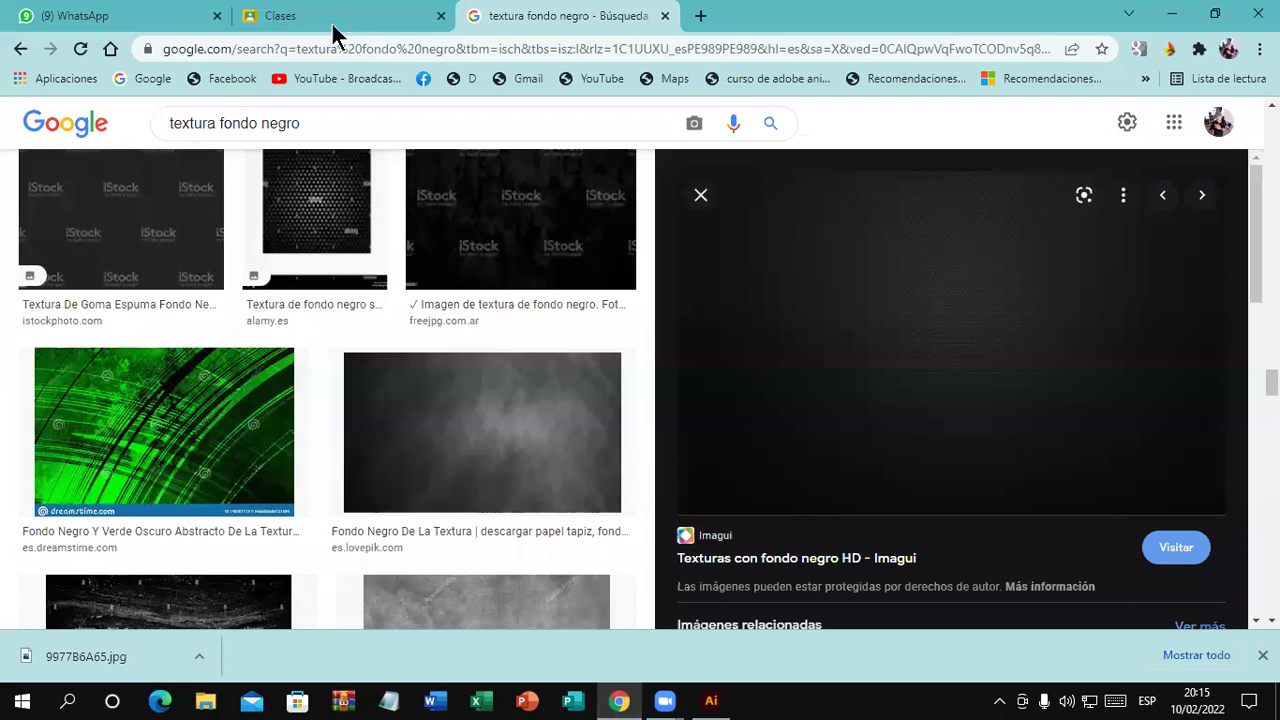
click(330, 24)
scroll(440, 378, up, 5)
scroll(443, 383, up, 2)
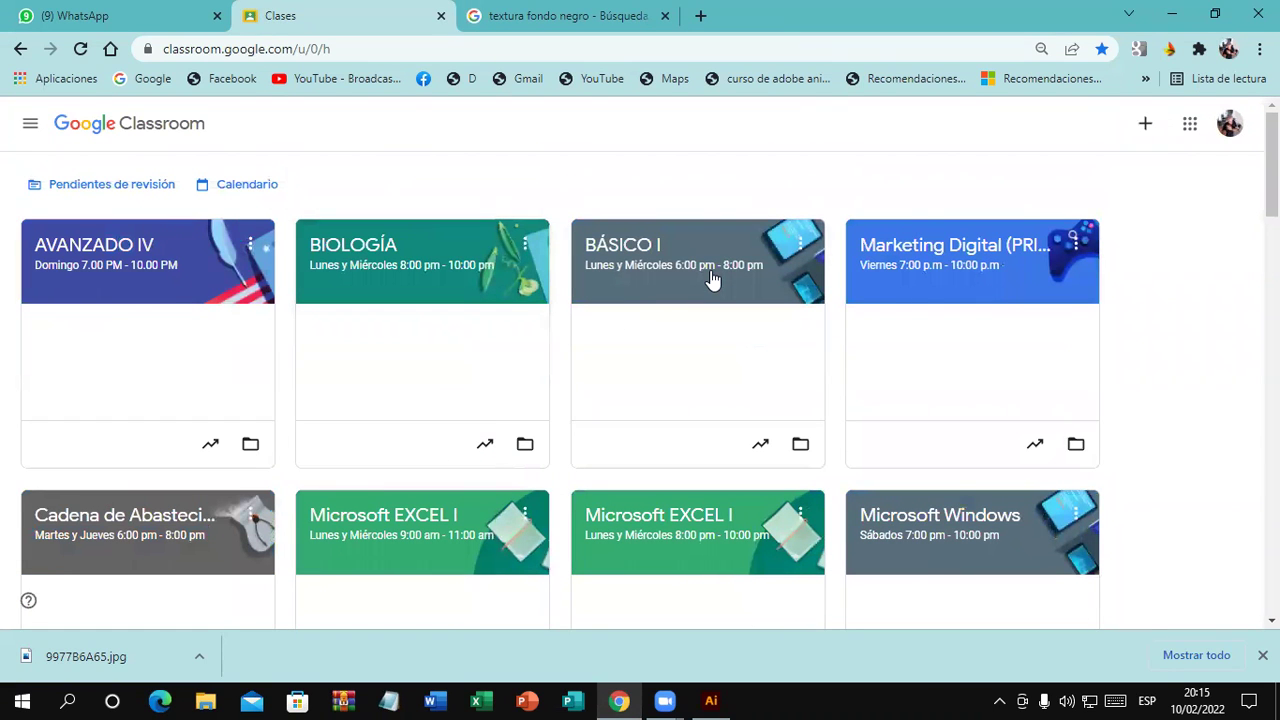
click(1170, 14)
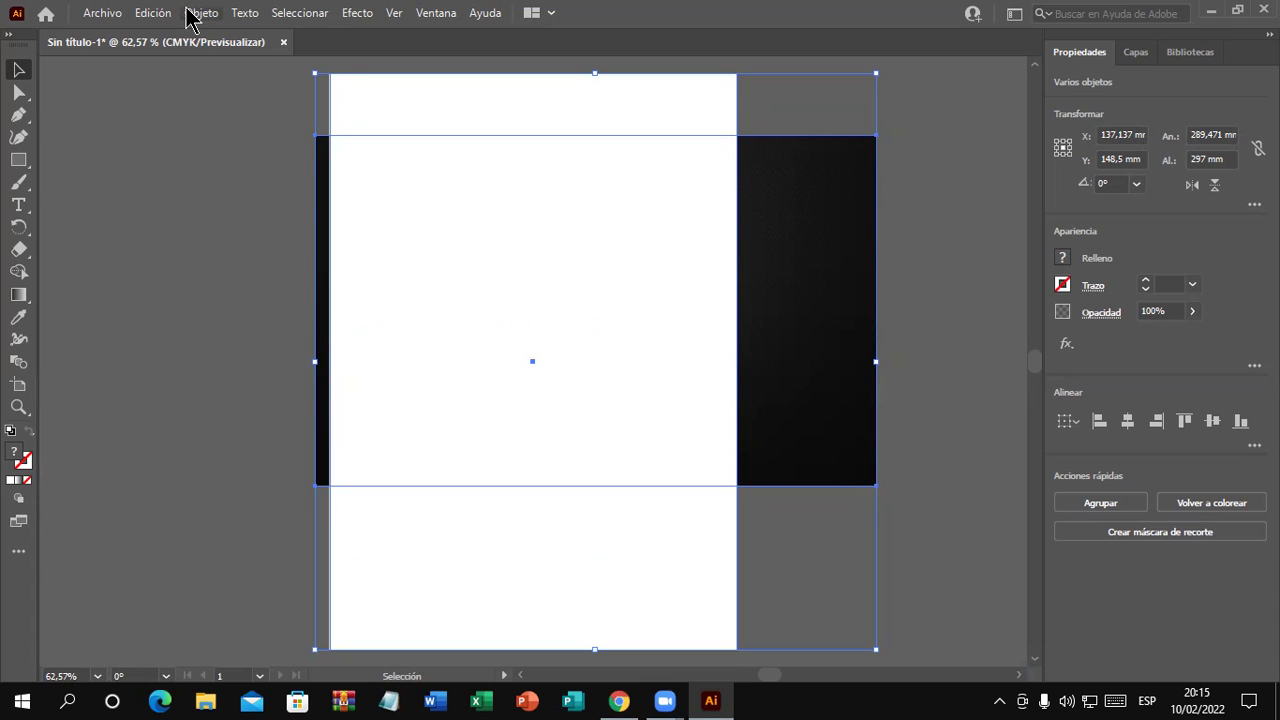
Select the white rectangle and the texture together, then dismiss their context menu
click(897, 265)
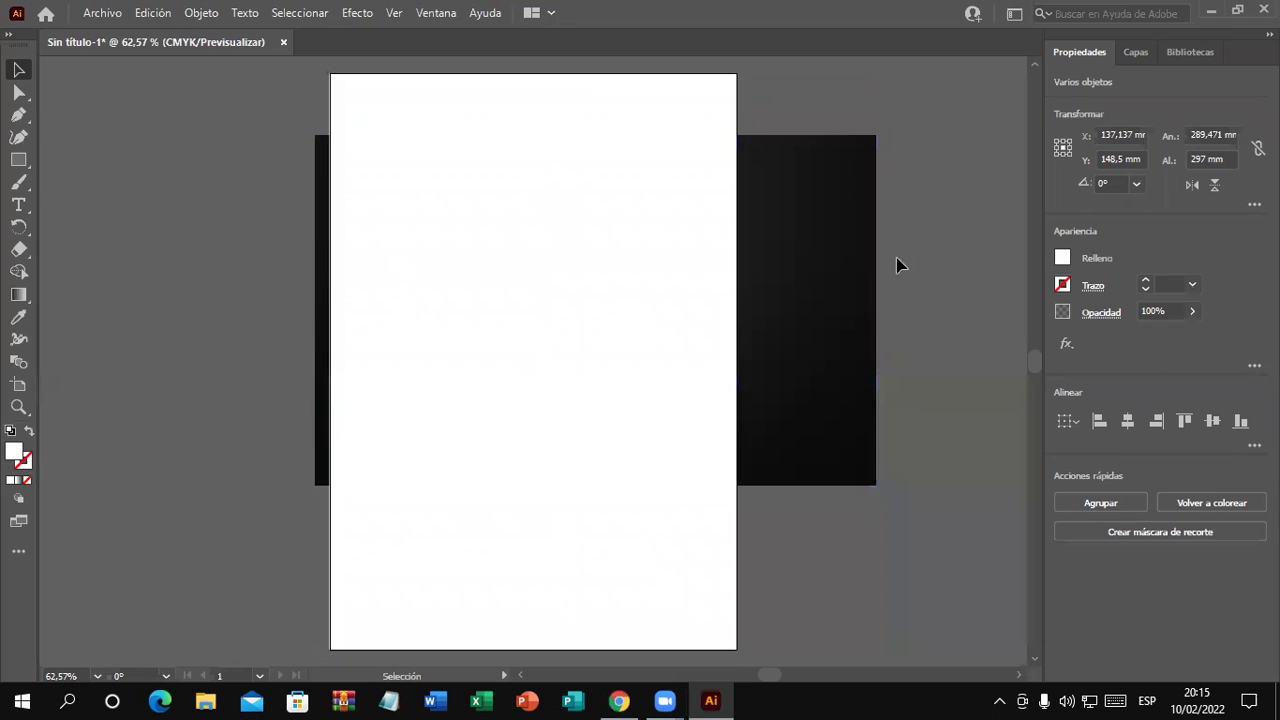
click(537, 261)
mouse_move(268, 95)
mouse_down()
mouse_move(407, 296)
mouse_move(377, 463)
mouse_up()
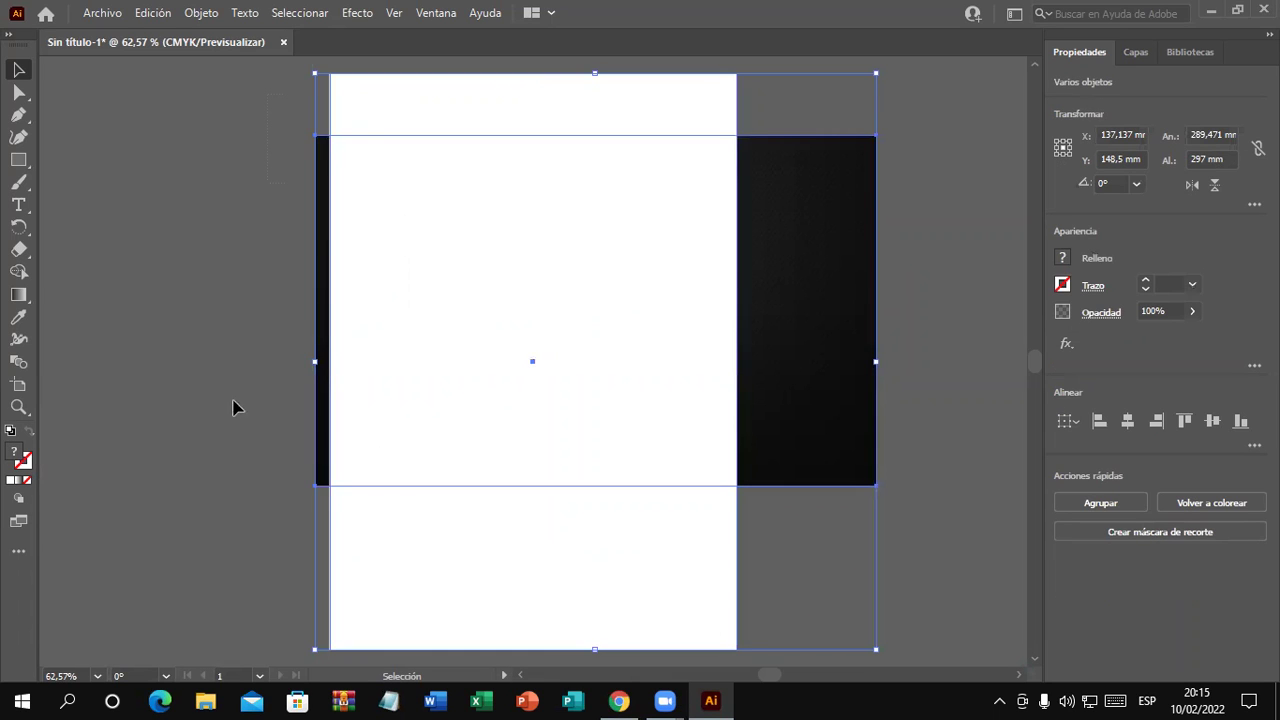
mouse_move(331, 100)
mouse_down()
mouse_move(446, 226)
mouse_move(457, 266)
mouse_up()
right_click(455, 174)
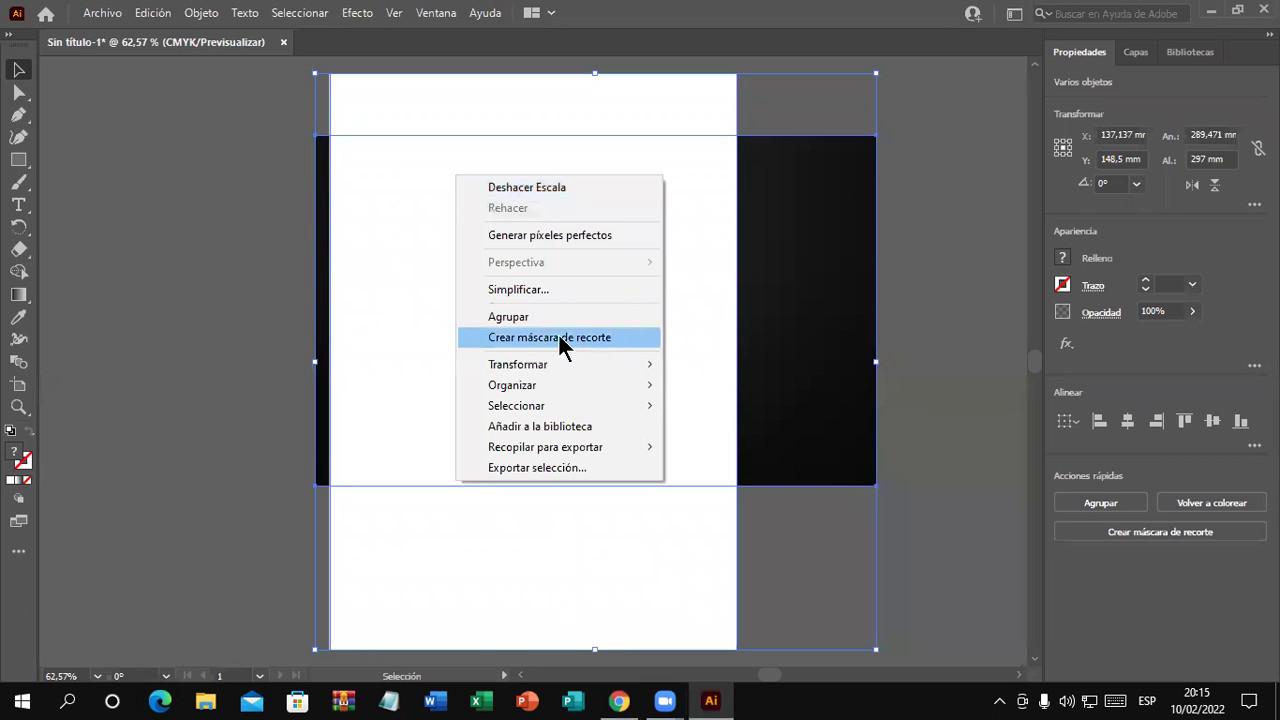
click(180, 94)
key(ctrl+a)
right_click(466, 246)
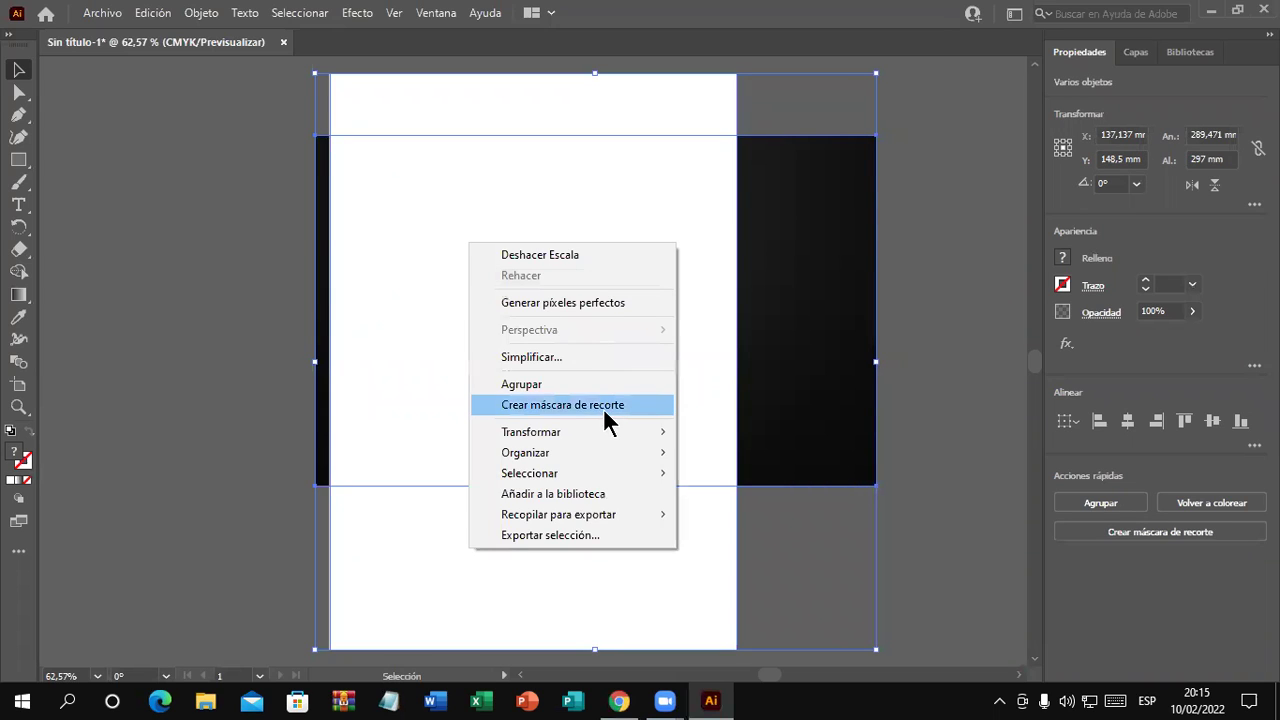
key(Escape)
Reselect the rectangle and texture and make a clipping mask with Ctrl+7
click(159, 312)
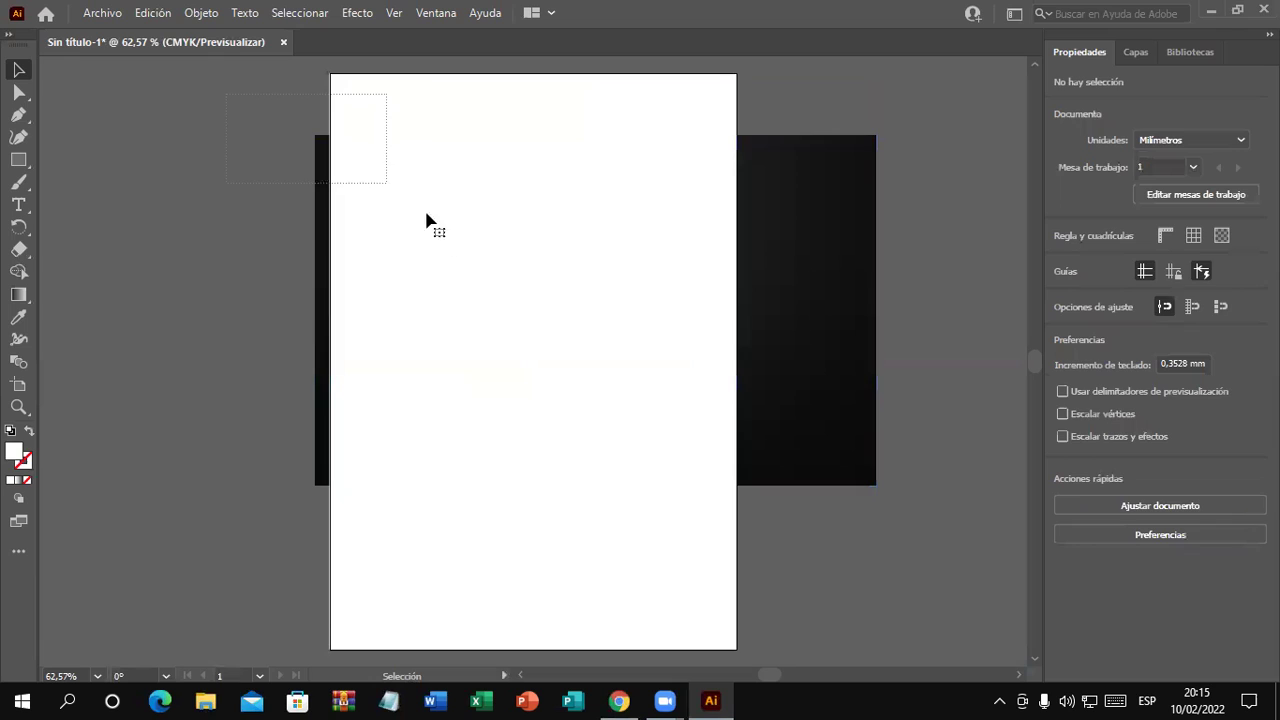
drag(226, 103, 466, 262)
key(a)
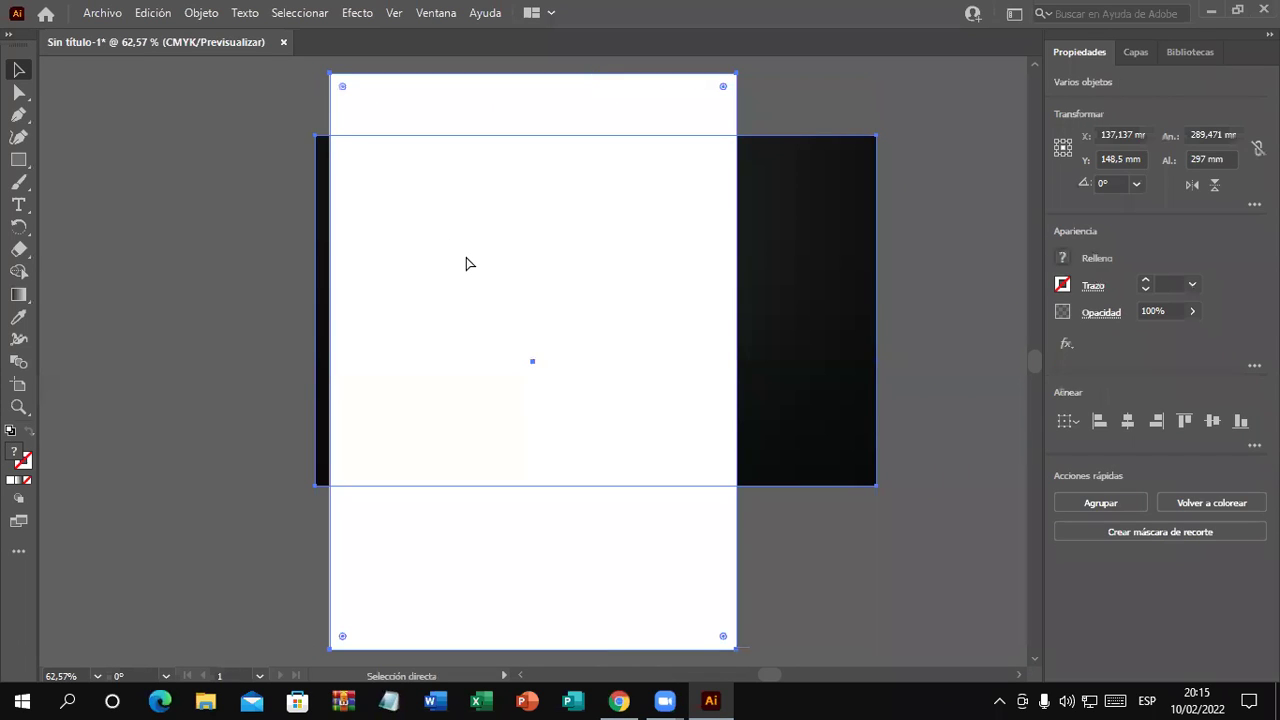
key(ctrl+7)
key(v)
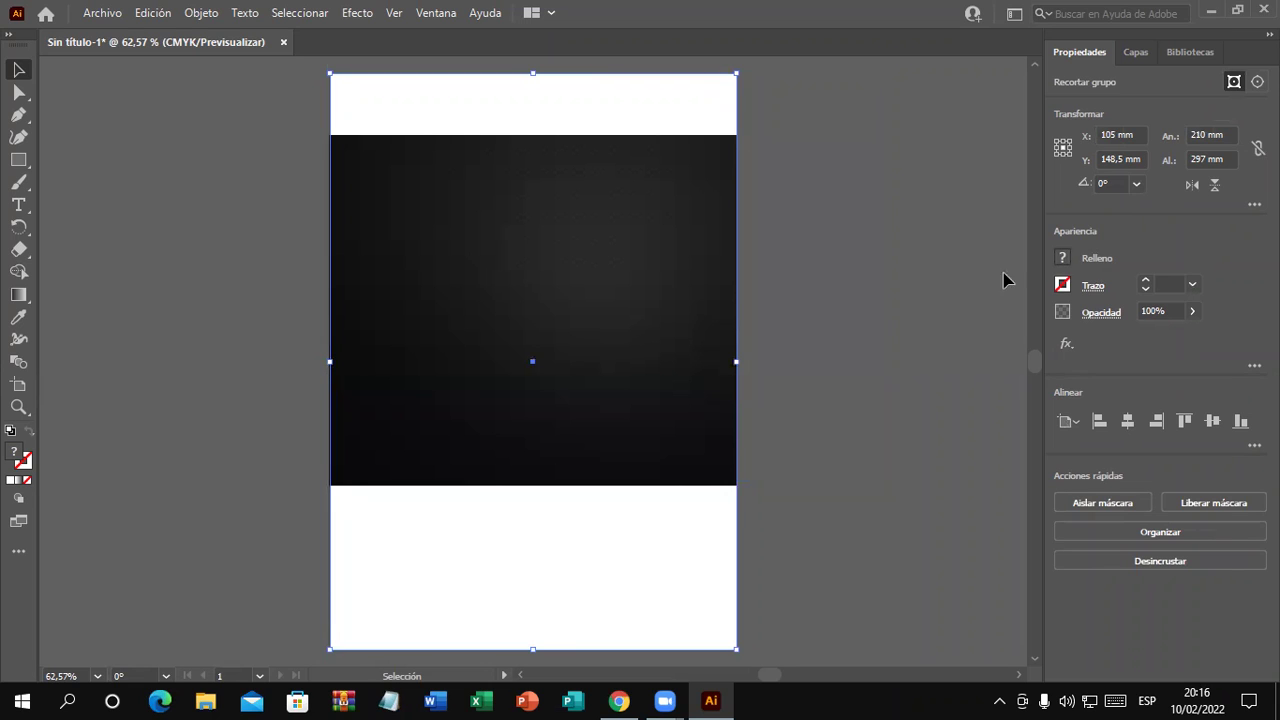
Move the clipped group and enlarge the inner texture image to cover the page
mouse_move(580, 230)
mouse_down()
mouse_move(378, 312)
mouse_move(220, 326)
mouse_move(797, 317)
mouse_move(228, 302)
mouse_move(571, 294)
mouse_move(557, 194)
mouse_move(586, 338)
mouse_move(561, 283)
mouse_up()
drag(560, 276, 551, 274)
click(1257, 82)
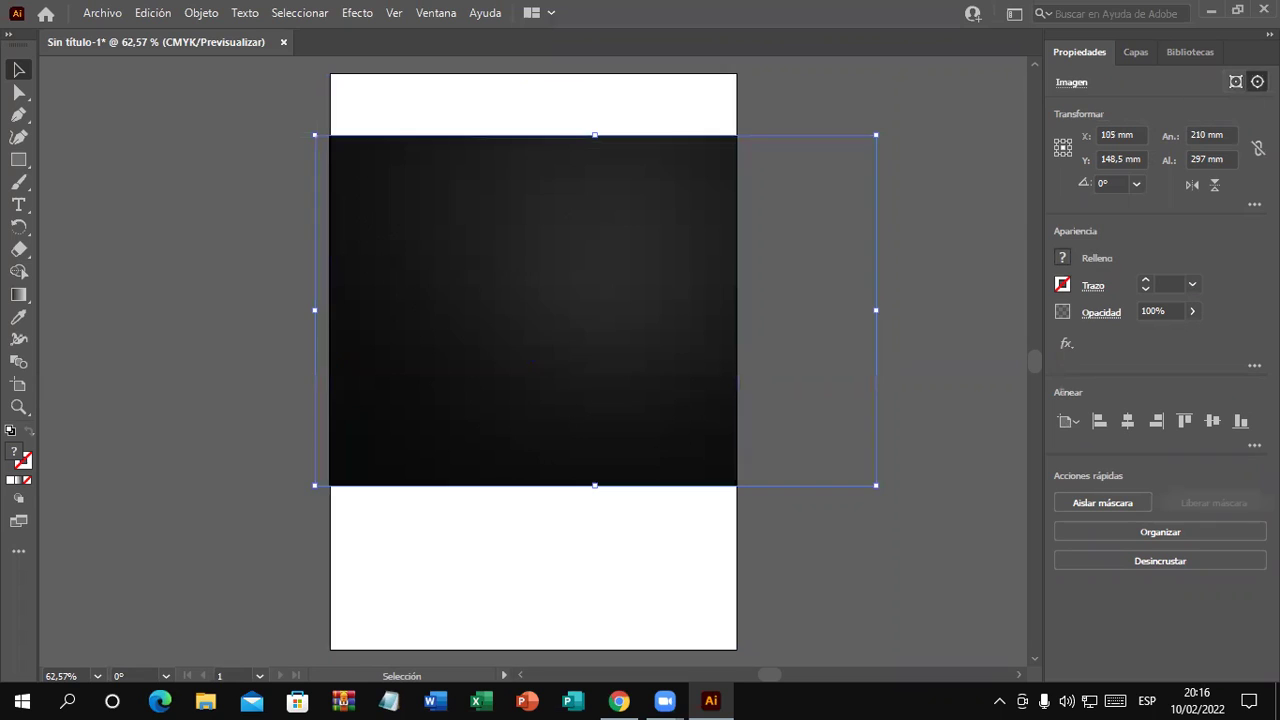
drag(831, 272, 812, 208)
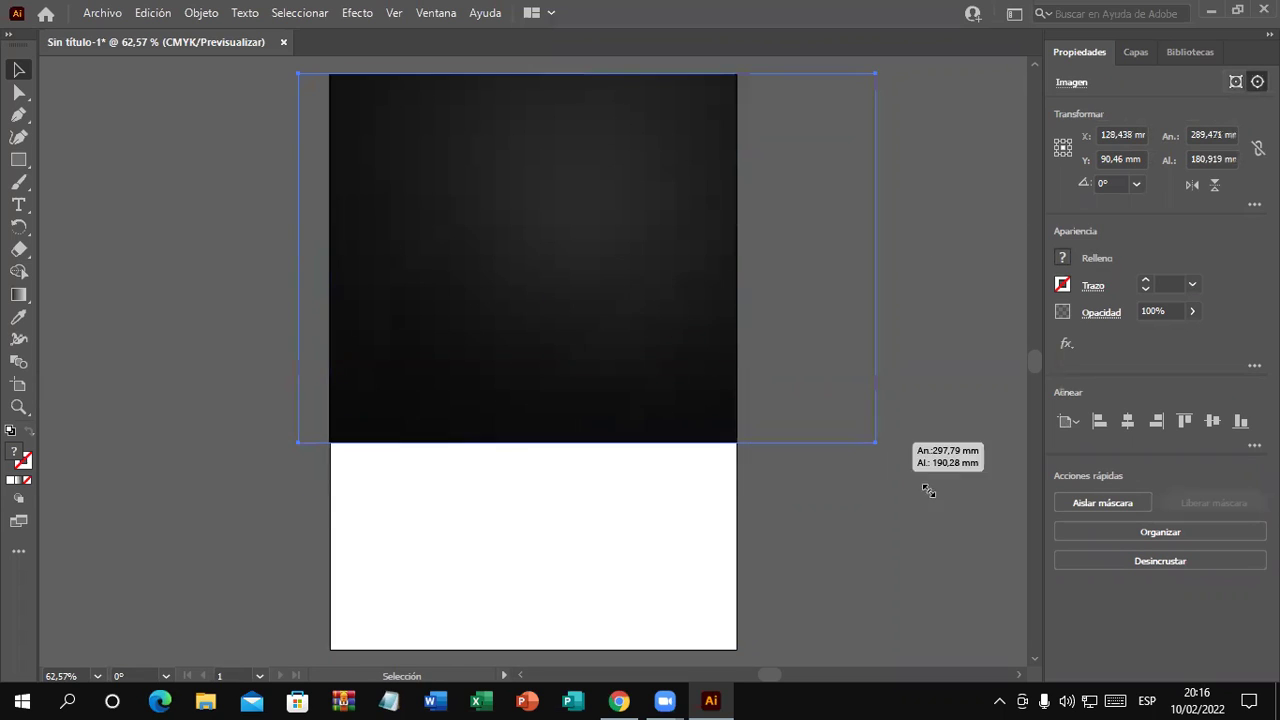
drag(860, 425, 1022, 554)
drag(856, 527, 835, 545)
drag(863, 500, 846, 488)
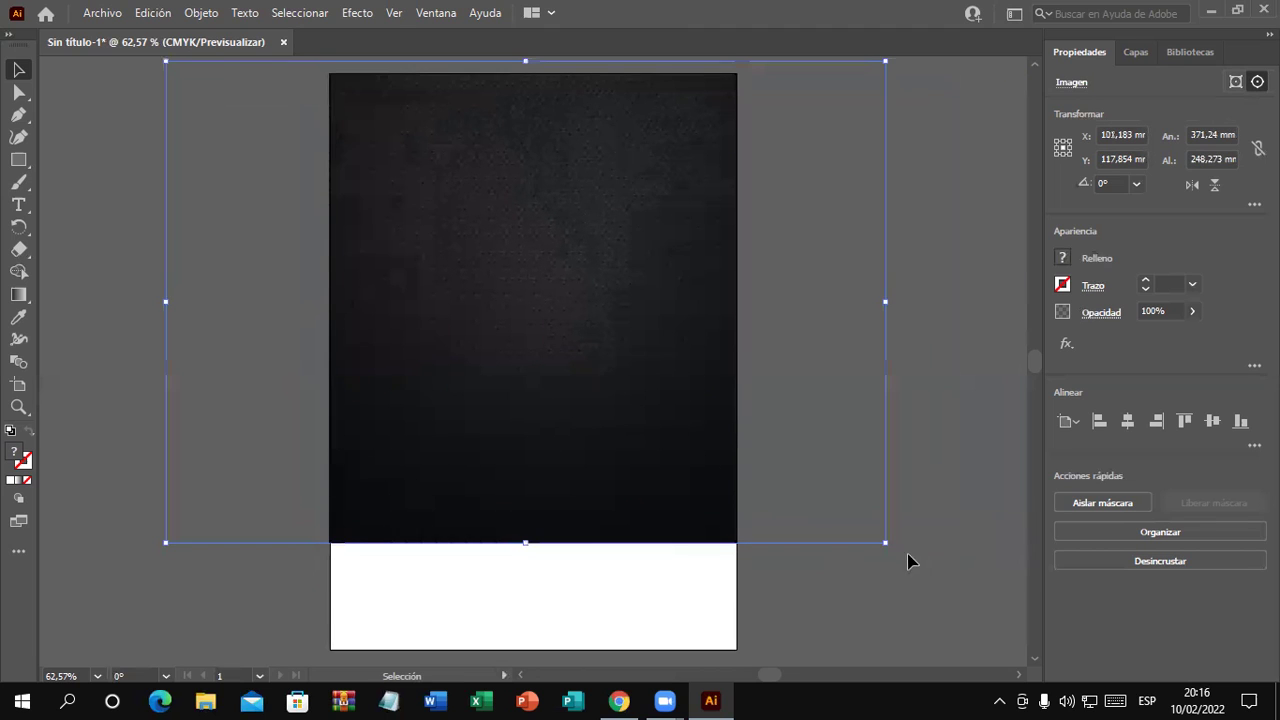
drag(886, 541, 1012, 650)
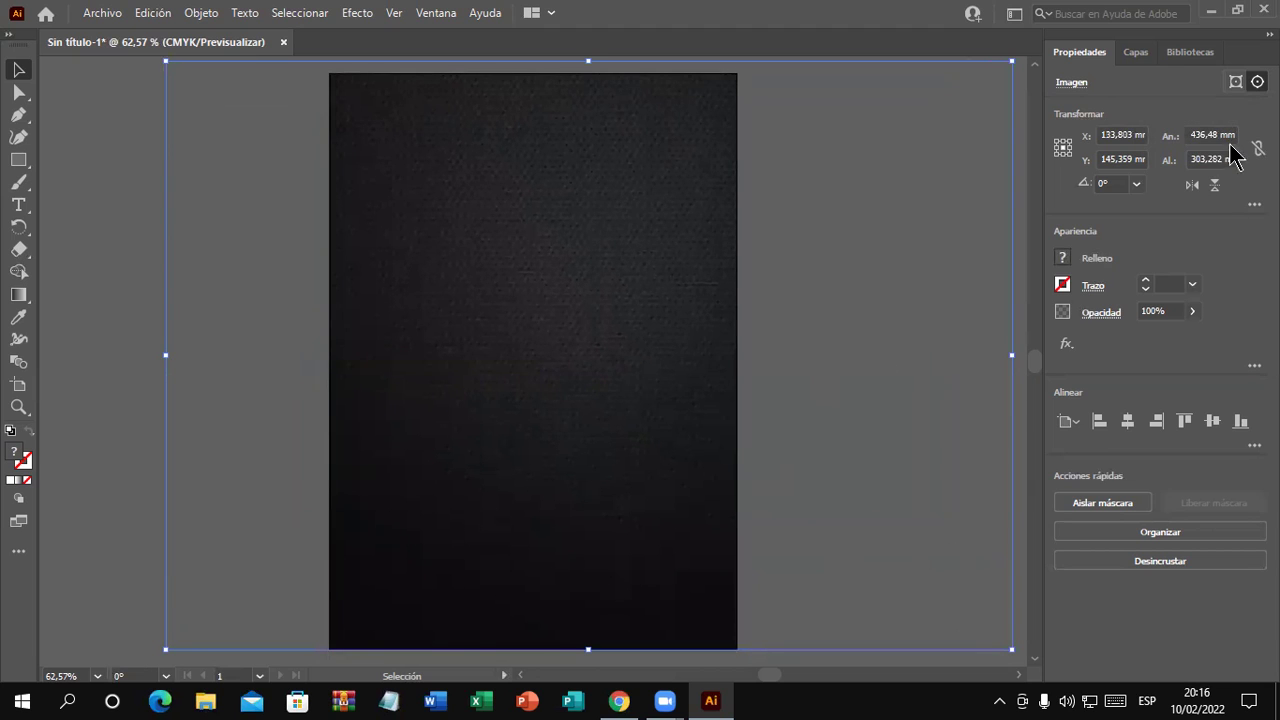
Return to clipping-path editing, deselect the artwork, and check the textured page
click(1235, 84)
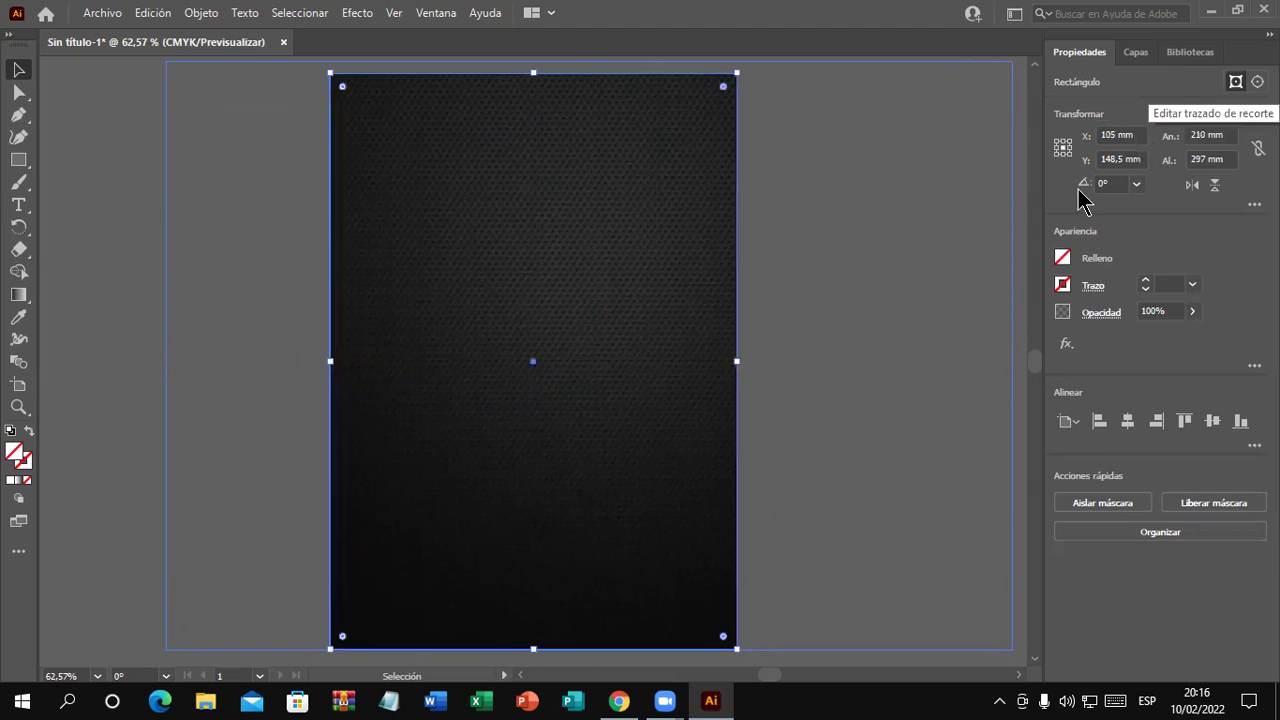
click(908, 292)
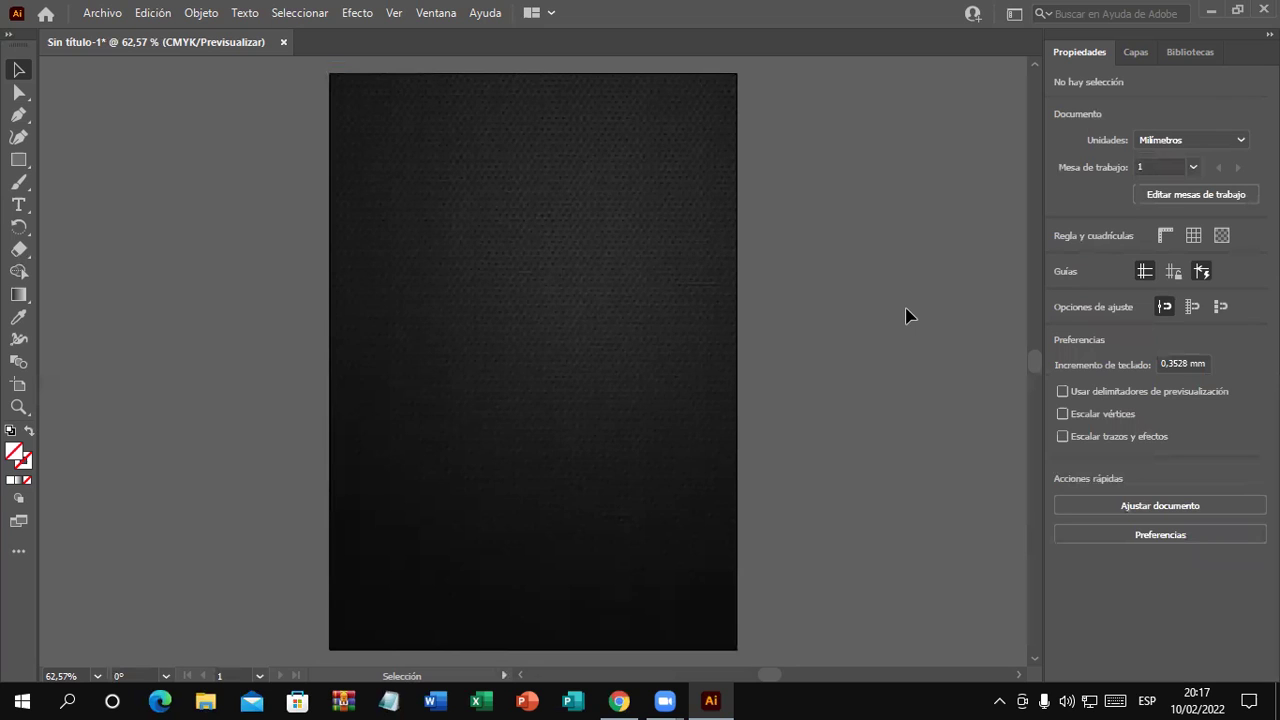
scroll(904, 322, down, 1)
scroll(903, 326, up, 2)
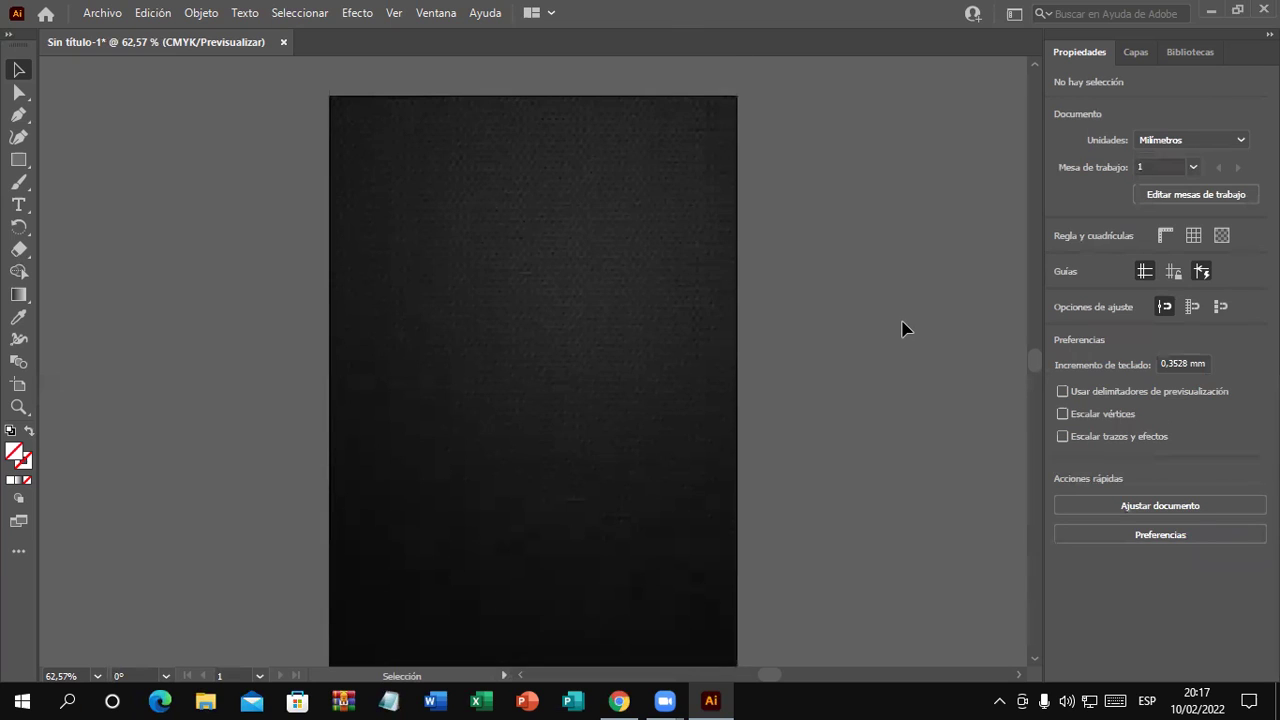
scroll(903, 329, down, 1)
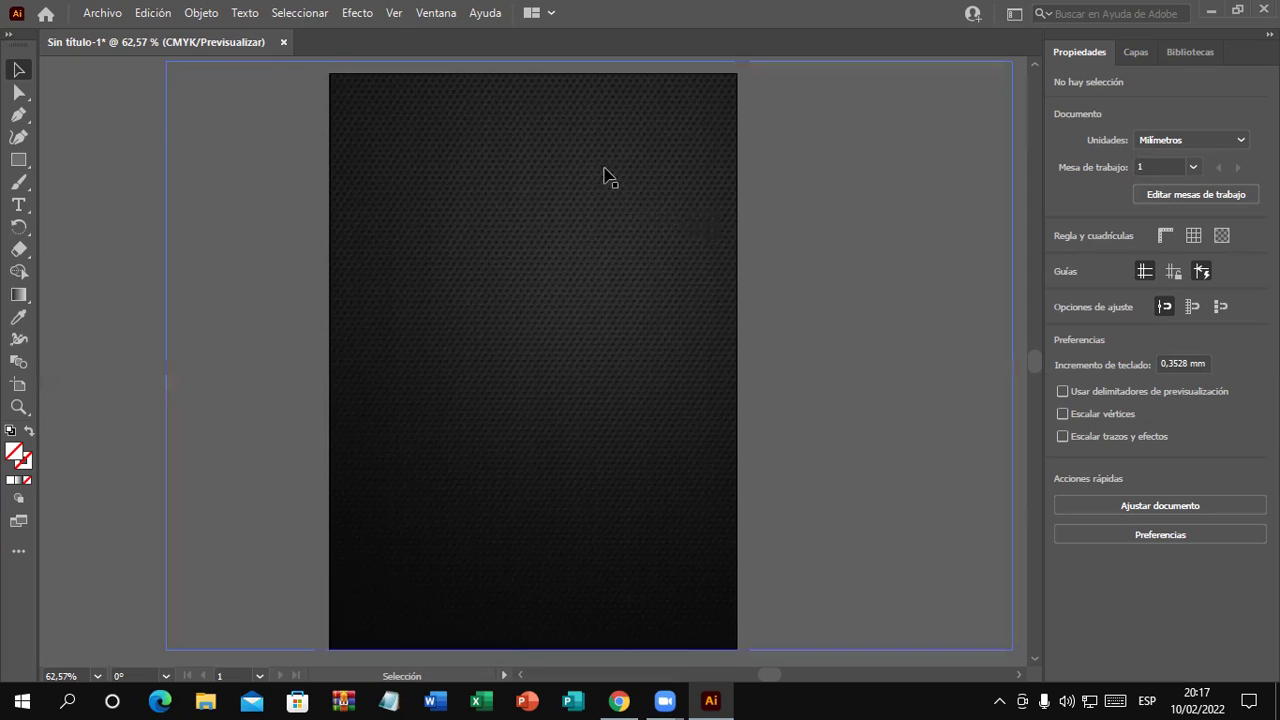
Deselect the background group and expand Capa 1 in the Capas panel
click(707, 270)
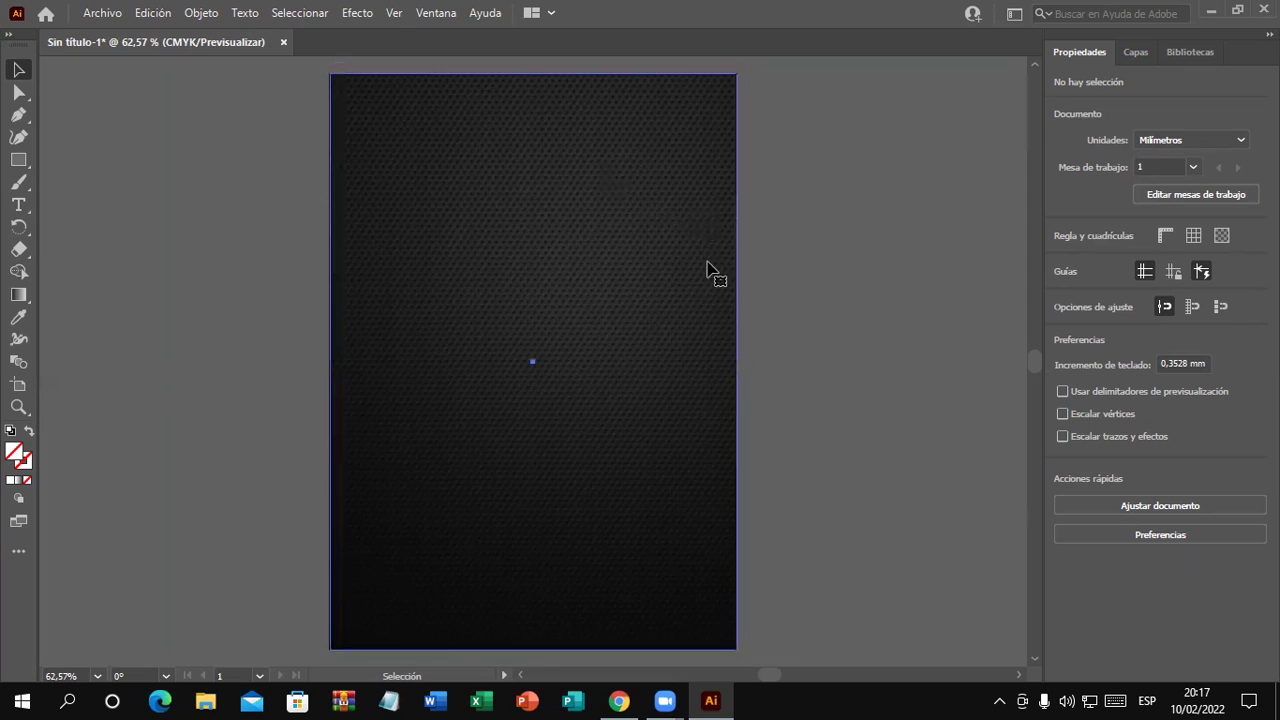
right_click(640, 198)
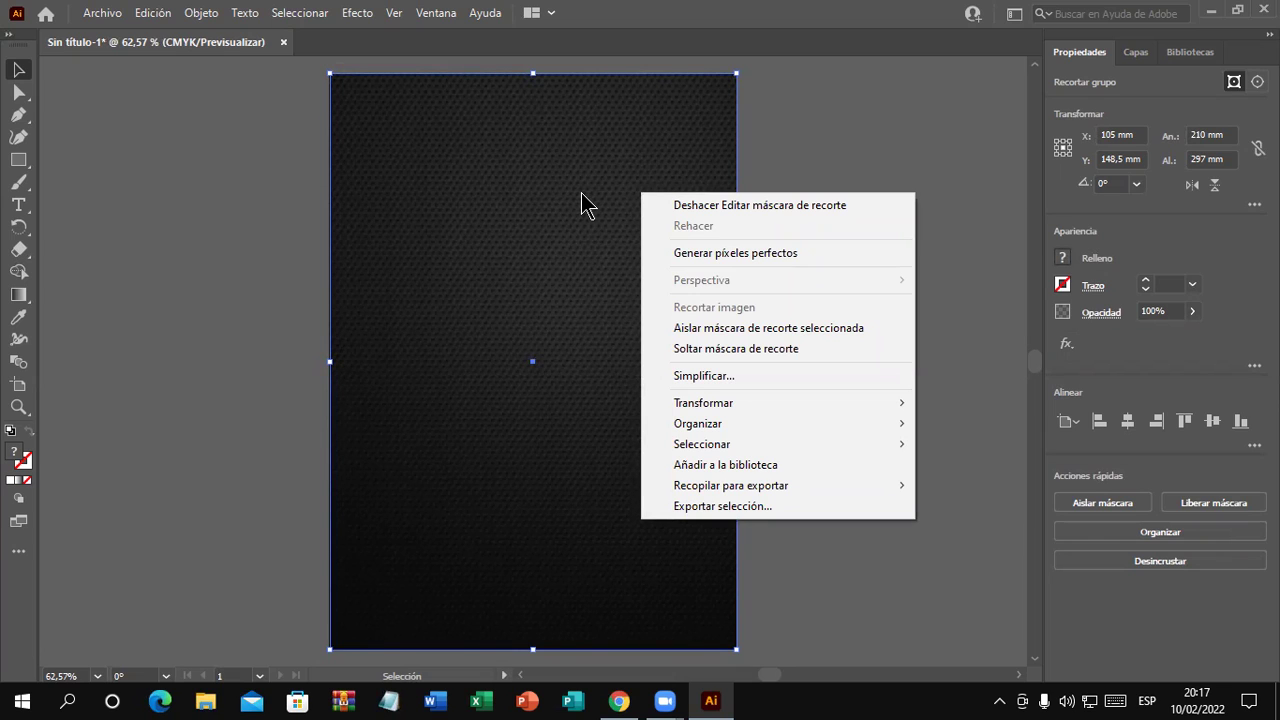
click(586, 203)
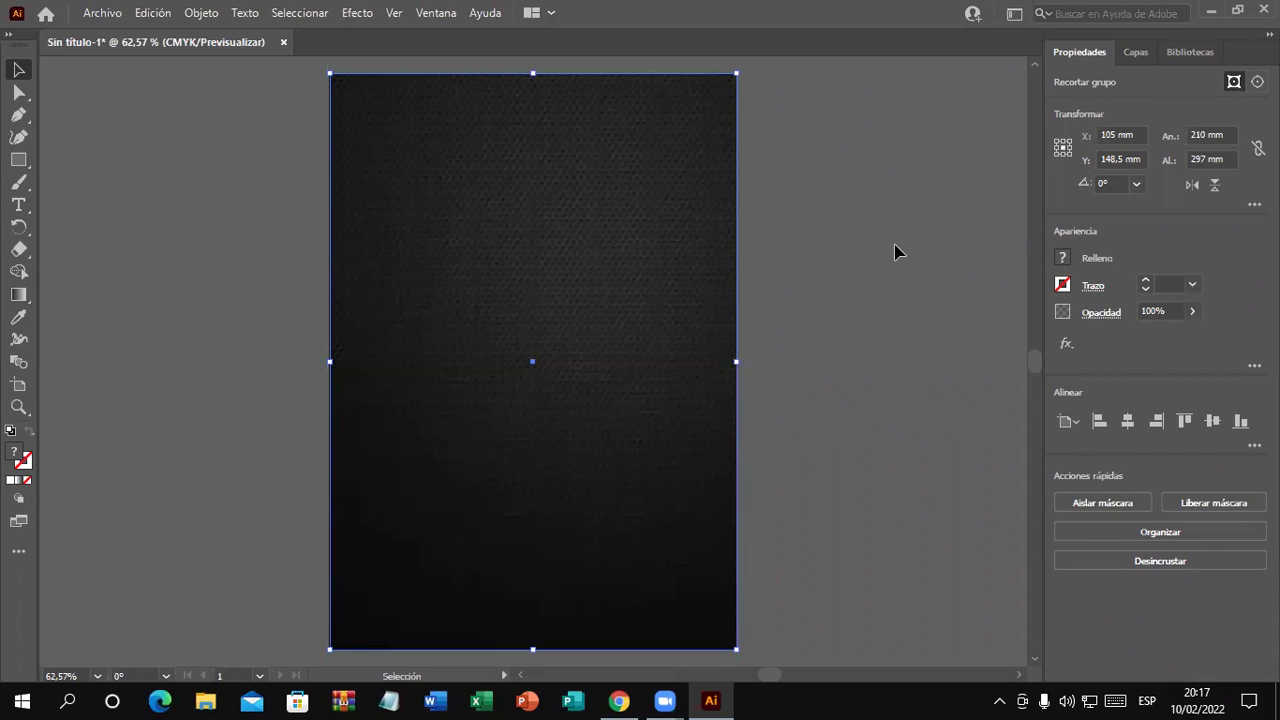
click(895, 252)
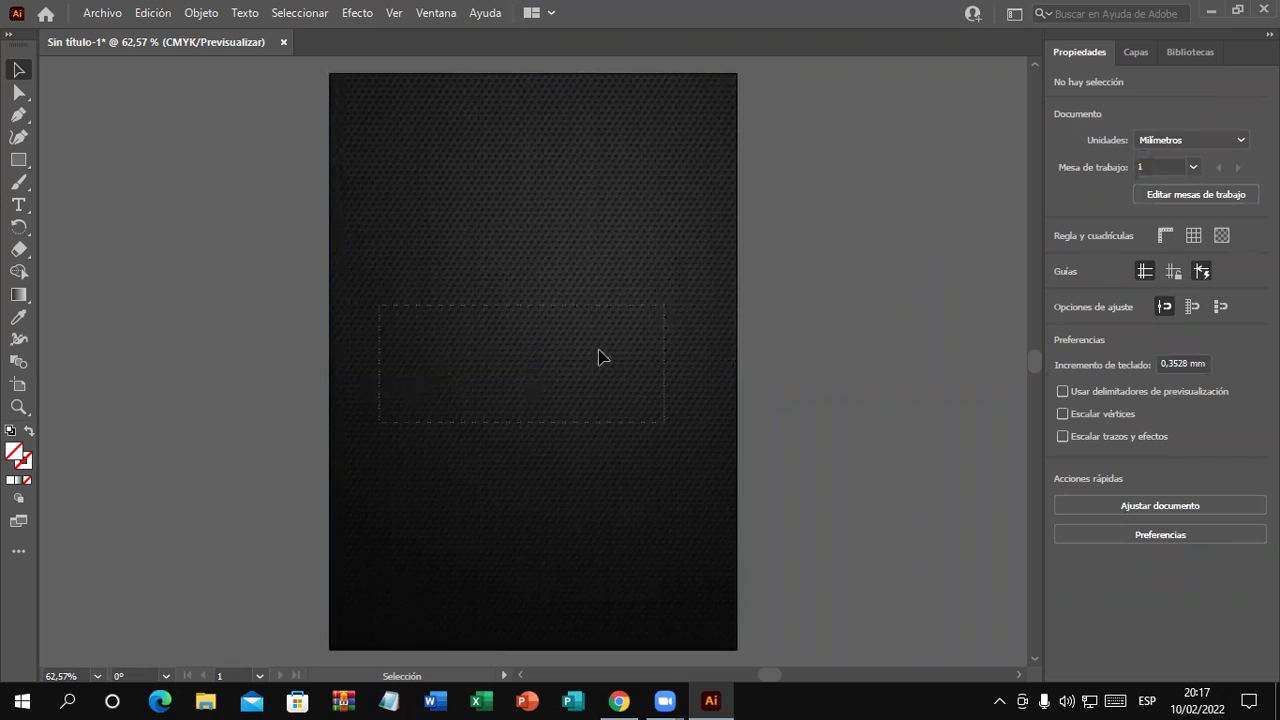
click(1147, 50)
click(1104, 82)
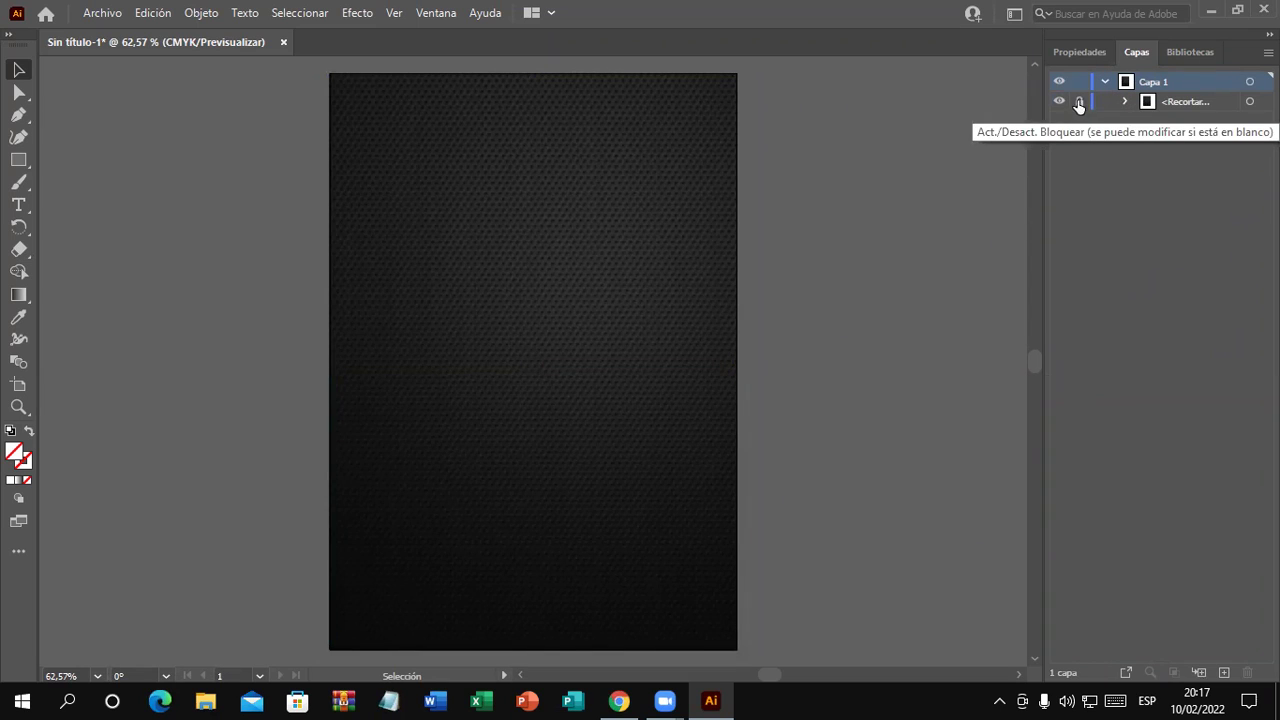
Lock the <Recortar> background group, undoing an accidental move, and return to Propiedades
click(1078, 104)
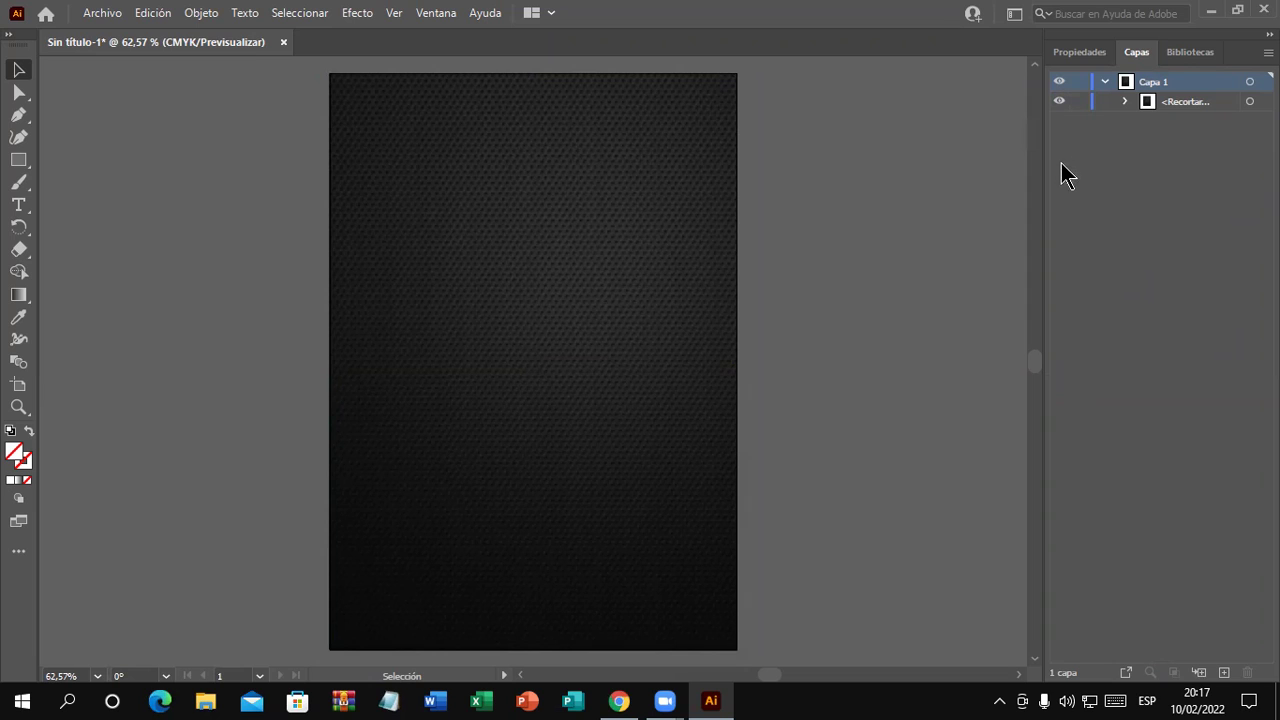
click(597, 229)
drag(829, 316, 857, 334)
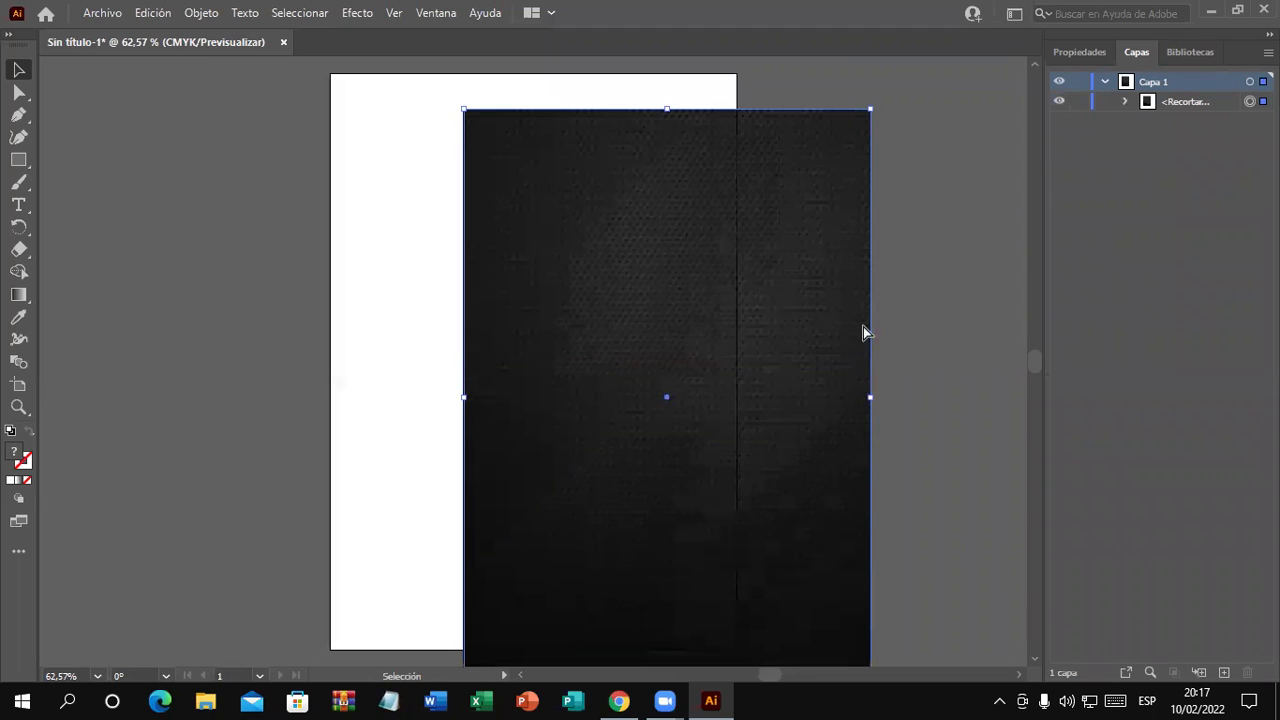
key(ctrl+z)
click(1079, 101)
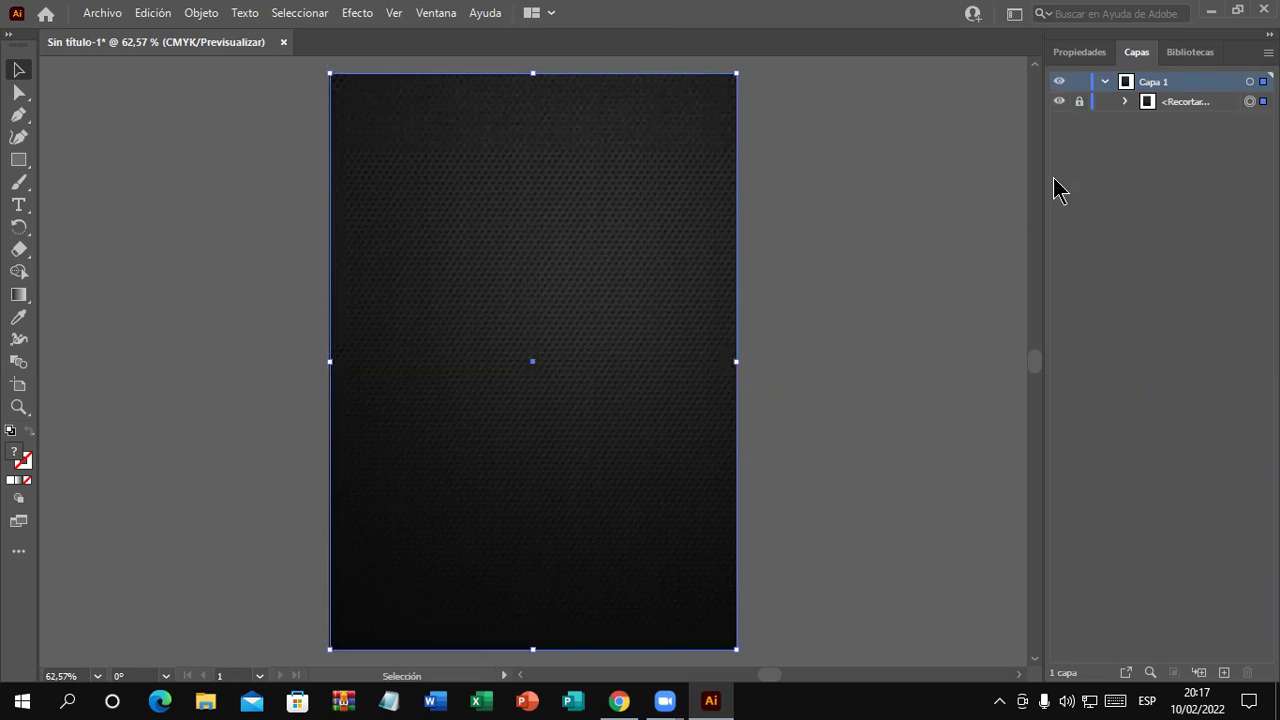
drag(577, 300, 858, 314)
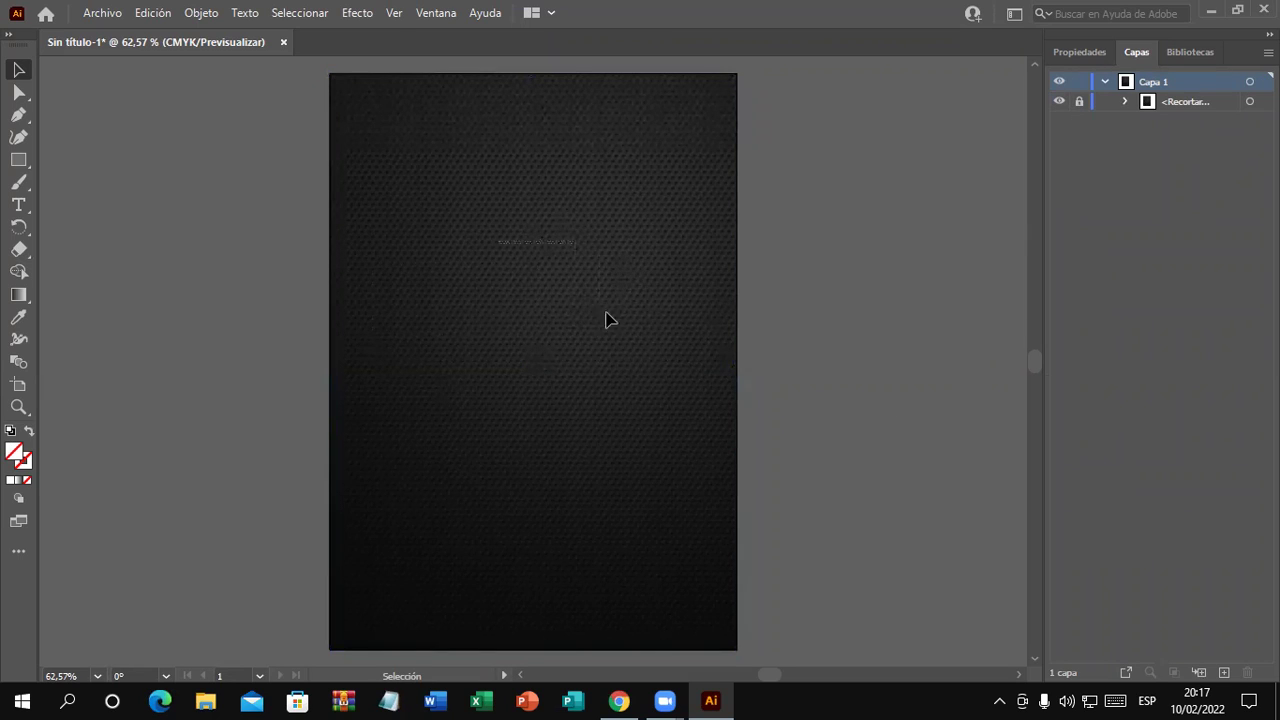
click(1082, 52)
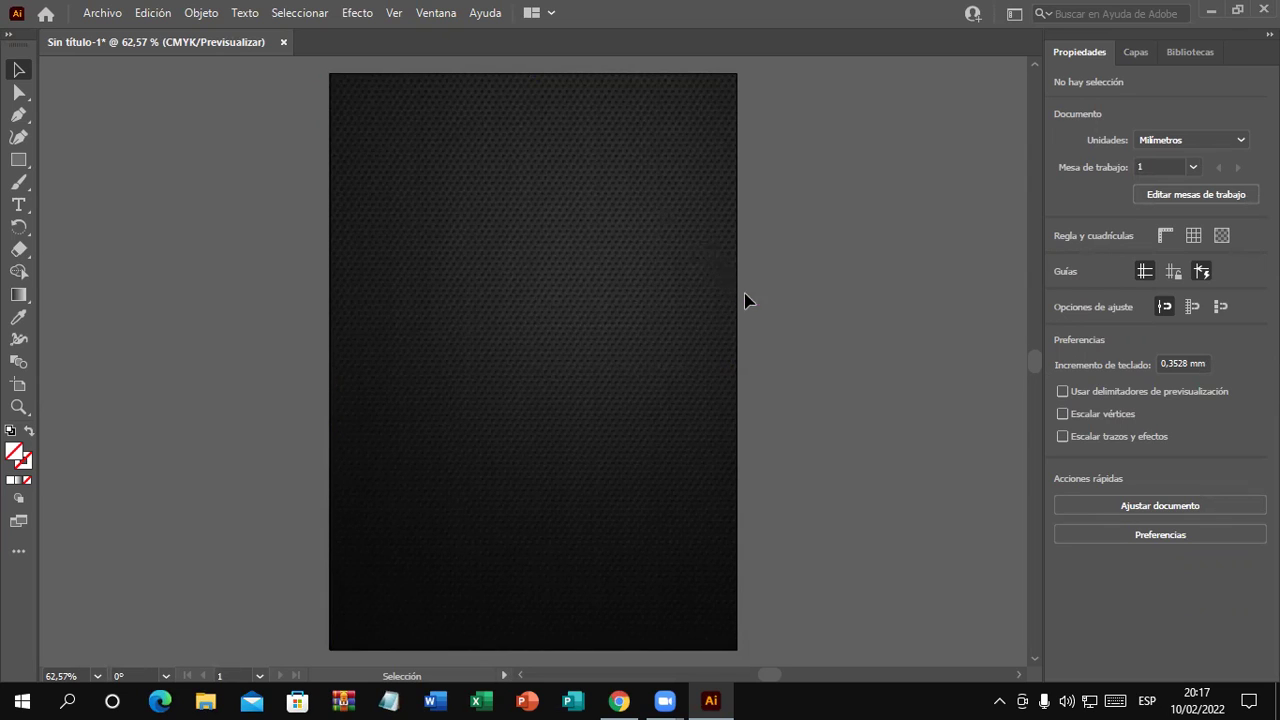
Draw a 244 mm circle with the Ellipse tool near the poster's top
scroll(750, 302, up, 1)
scroll(754, 303, down, 1)
alt+scroll(754, 303, down, 1)
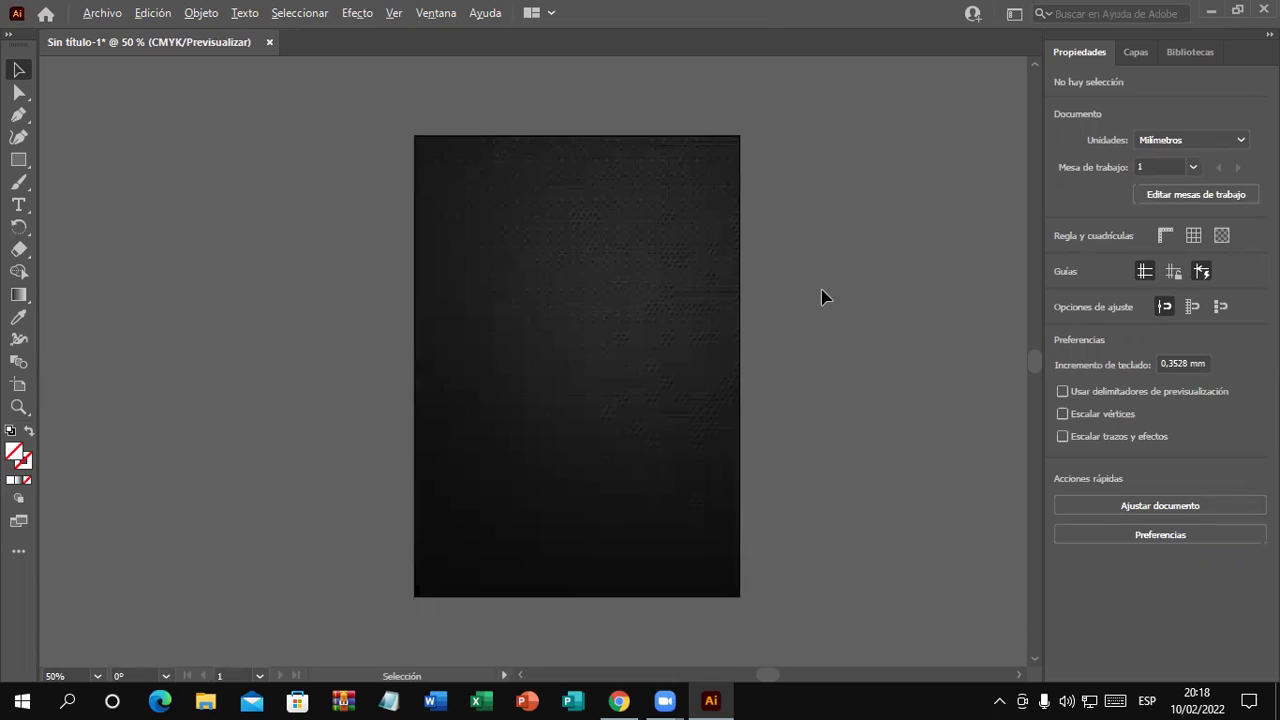
drag(837, 303, 728, 332)
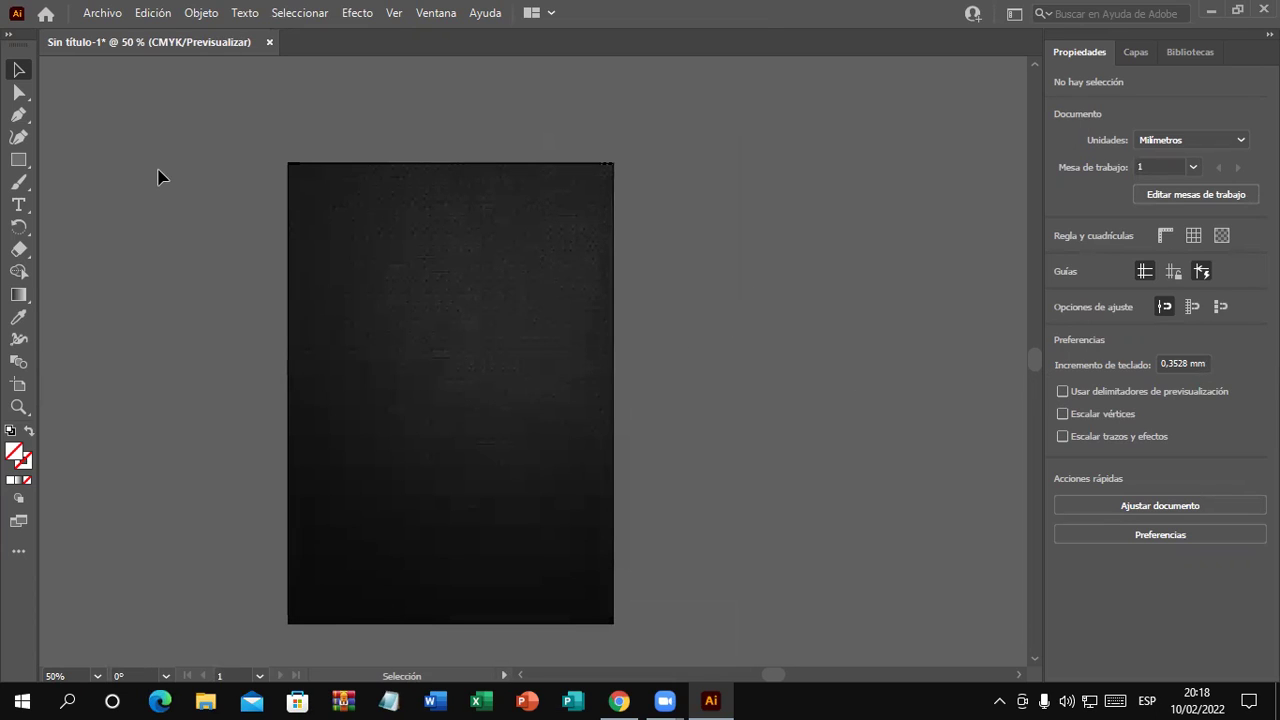
click(30, 160)
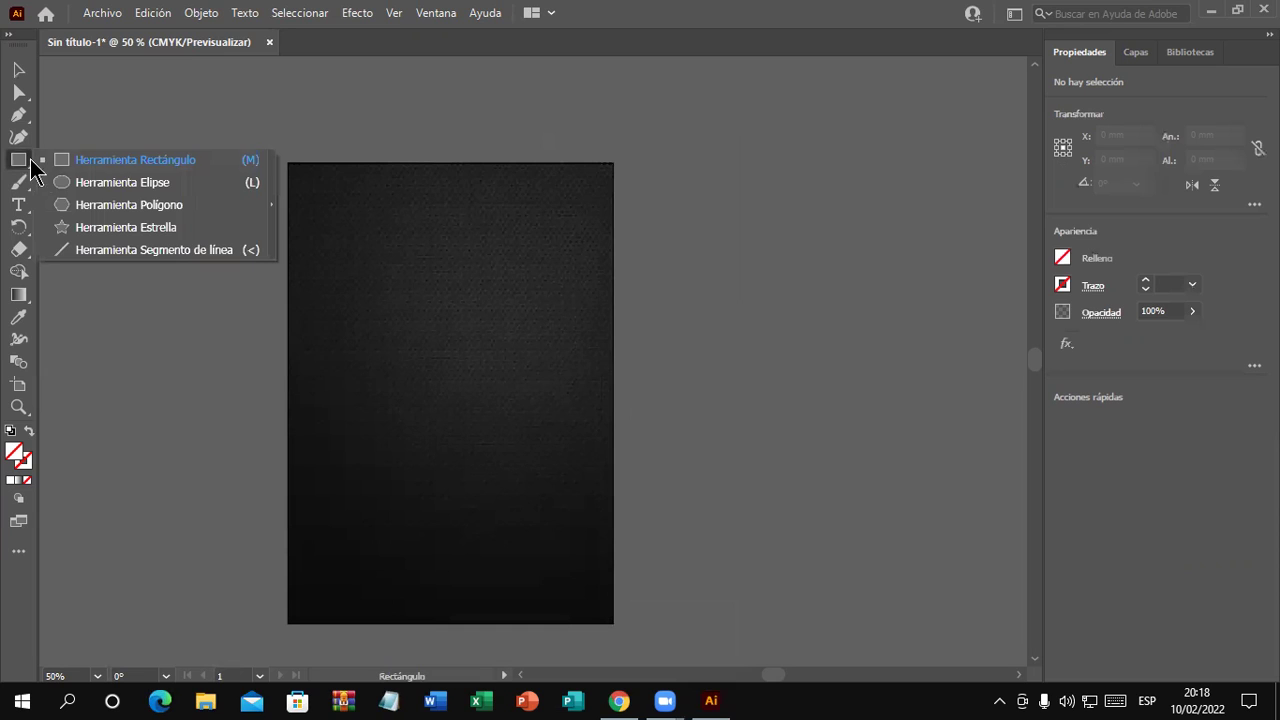
click(77, 180)
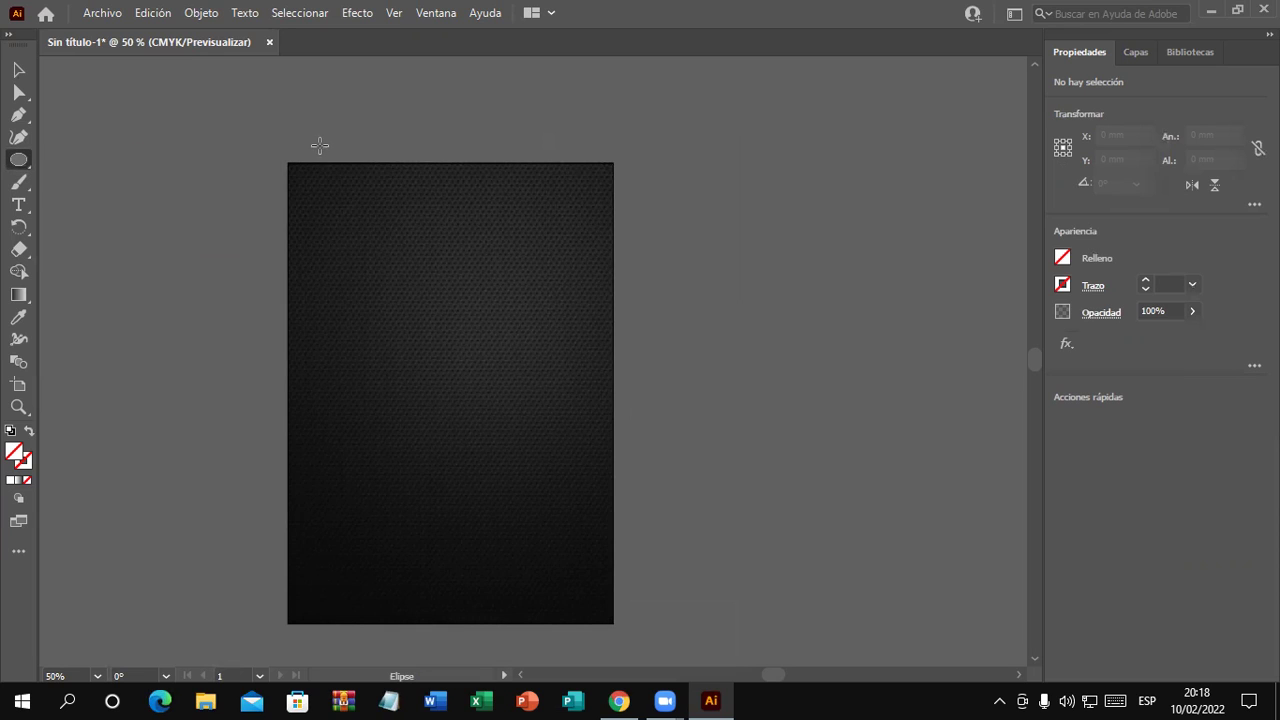
scroll(320, 146, up, 1)
scroll(320, 146, down, 1)
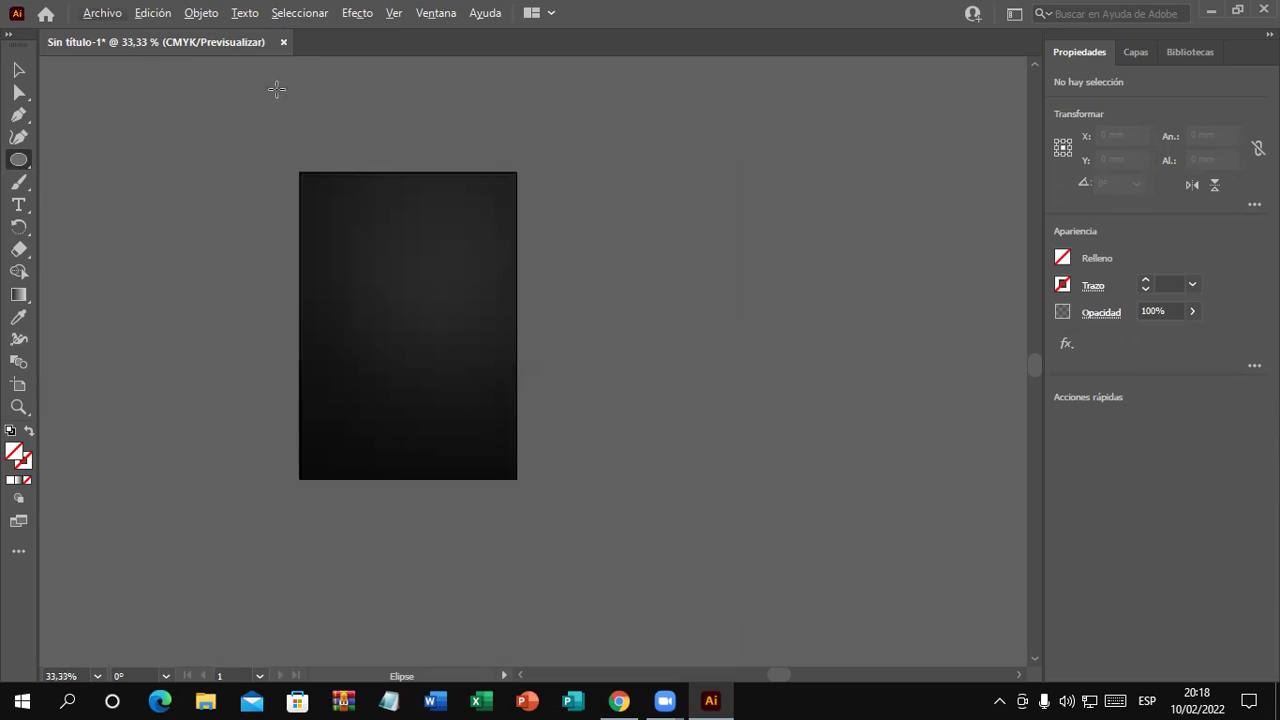
drag(271, 80, 522, 250)
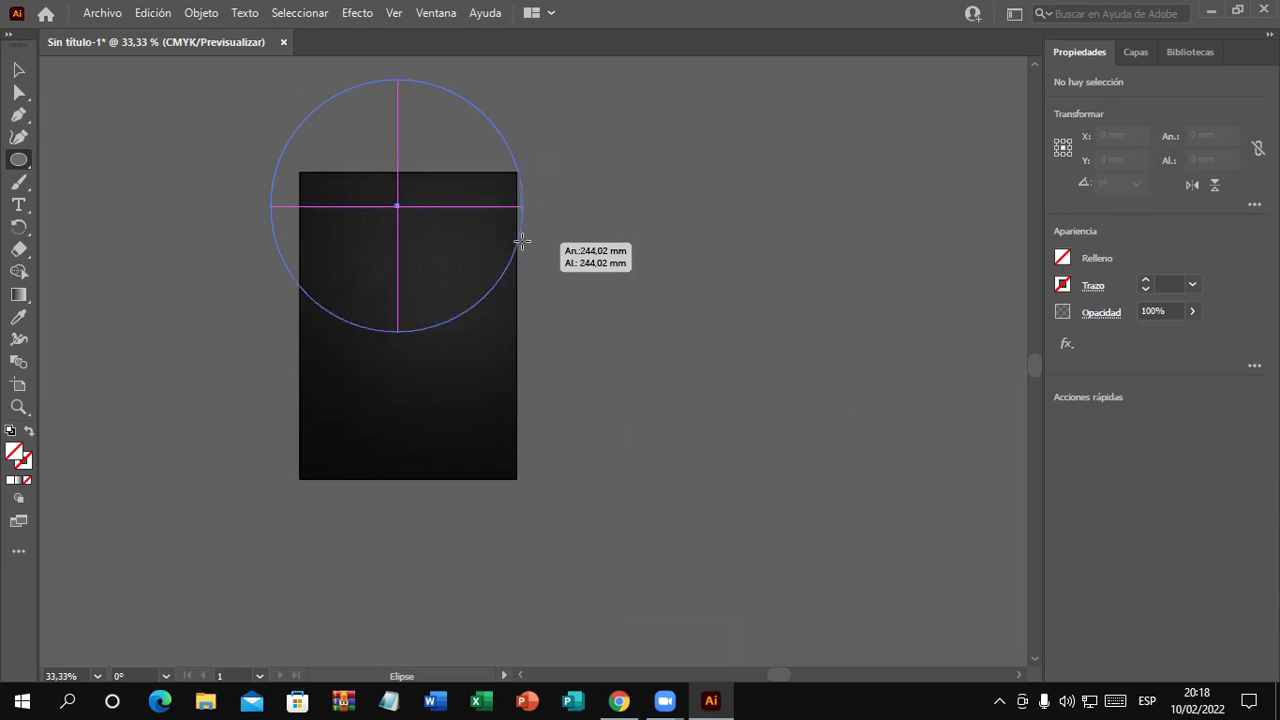
drag(522, 250, 523, 251)
Move the circle onto the poster's top edge
click(19, 75)
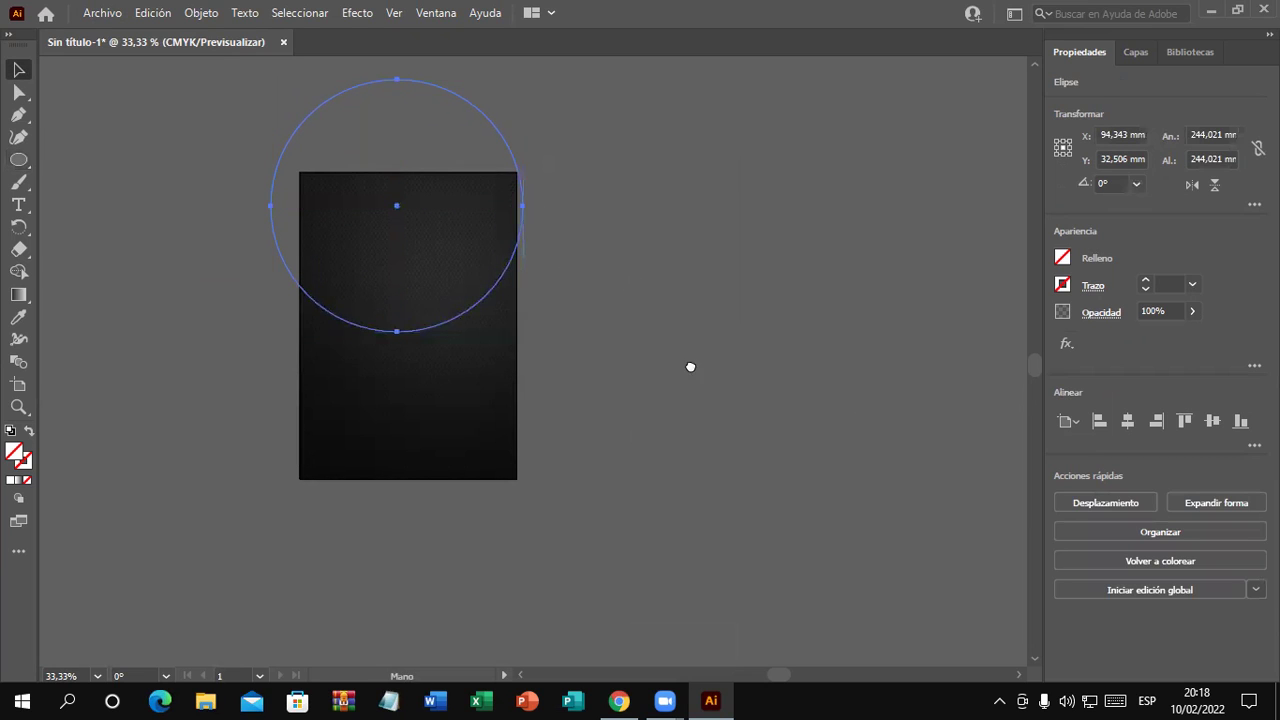
scroll(620, 330, up, 2)
drag(566, 223, 587, 207)
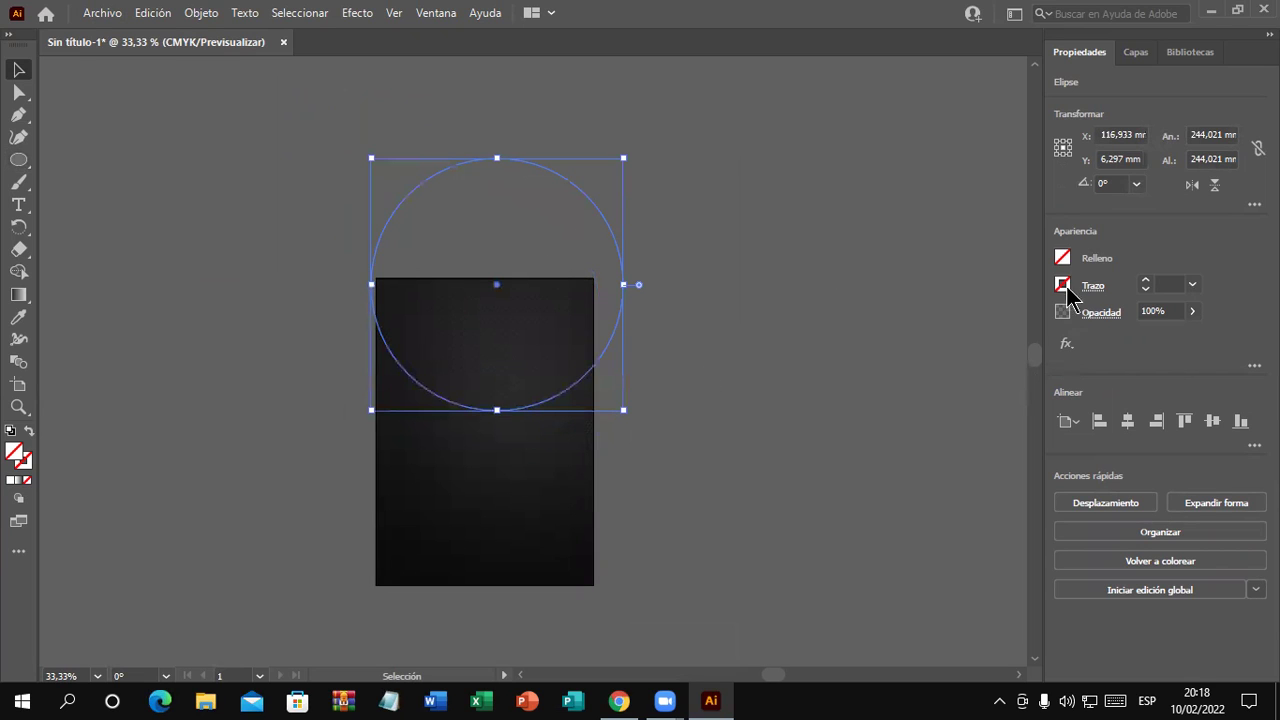
Fill the circle orange and centre it at X 105 mm, Y −7.31 mm
click(1024, 322)
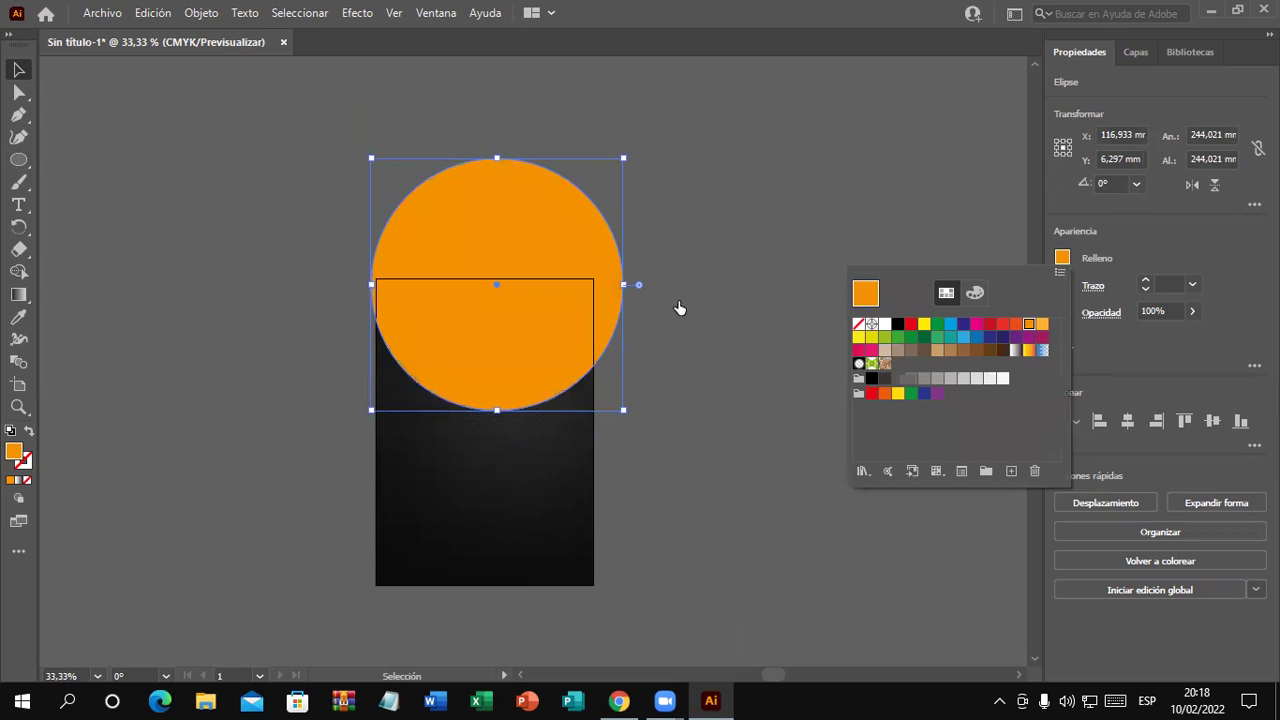
drag(580, 222, 557, 200)
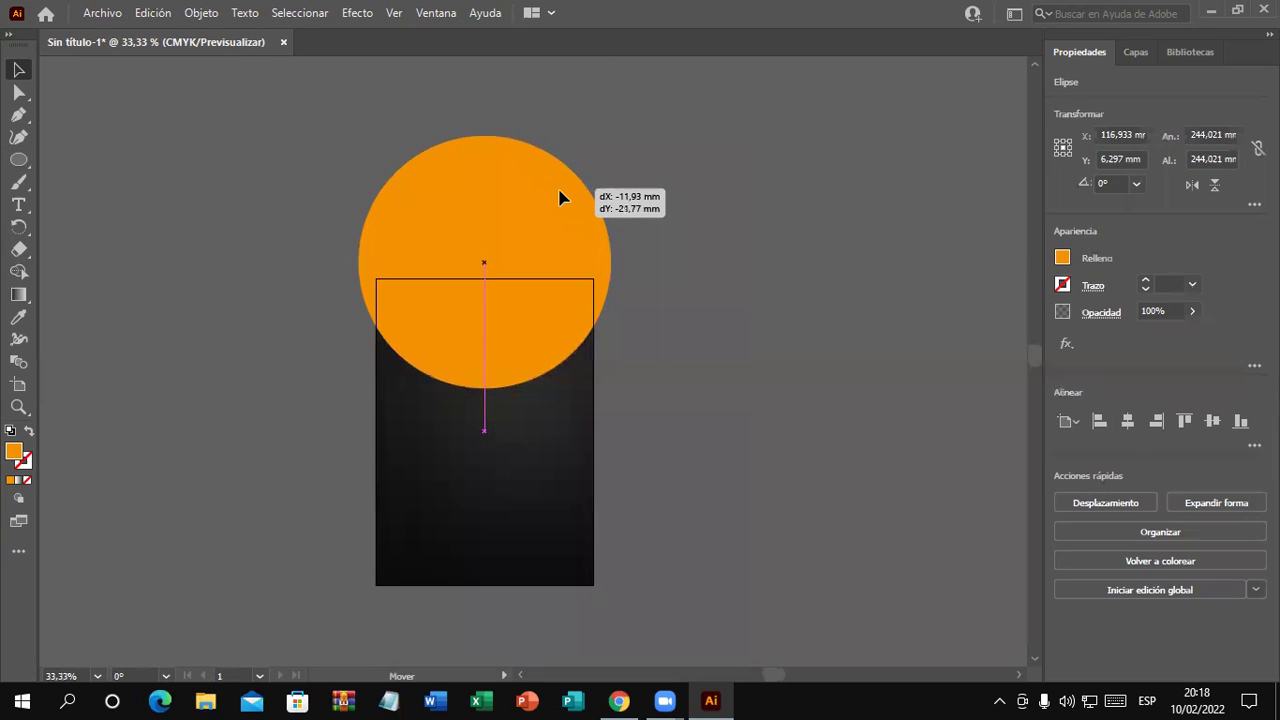
drag(557, 200, 563, 200)
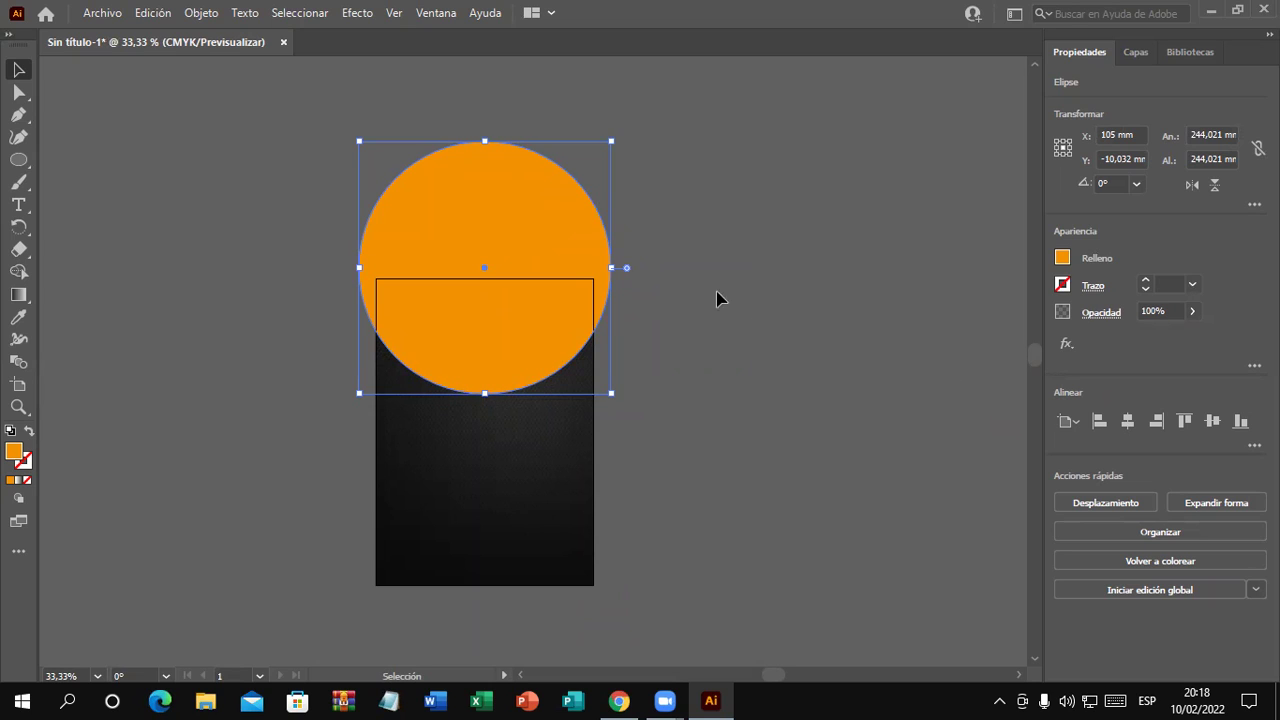
drag(585, 253, 586, 247)
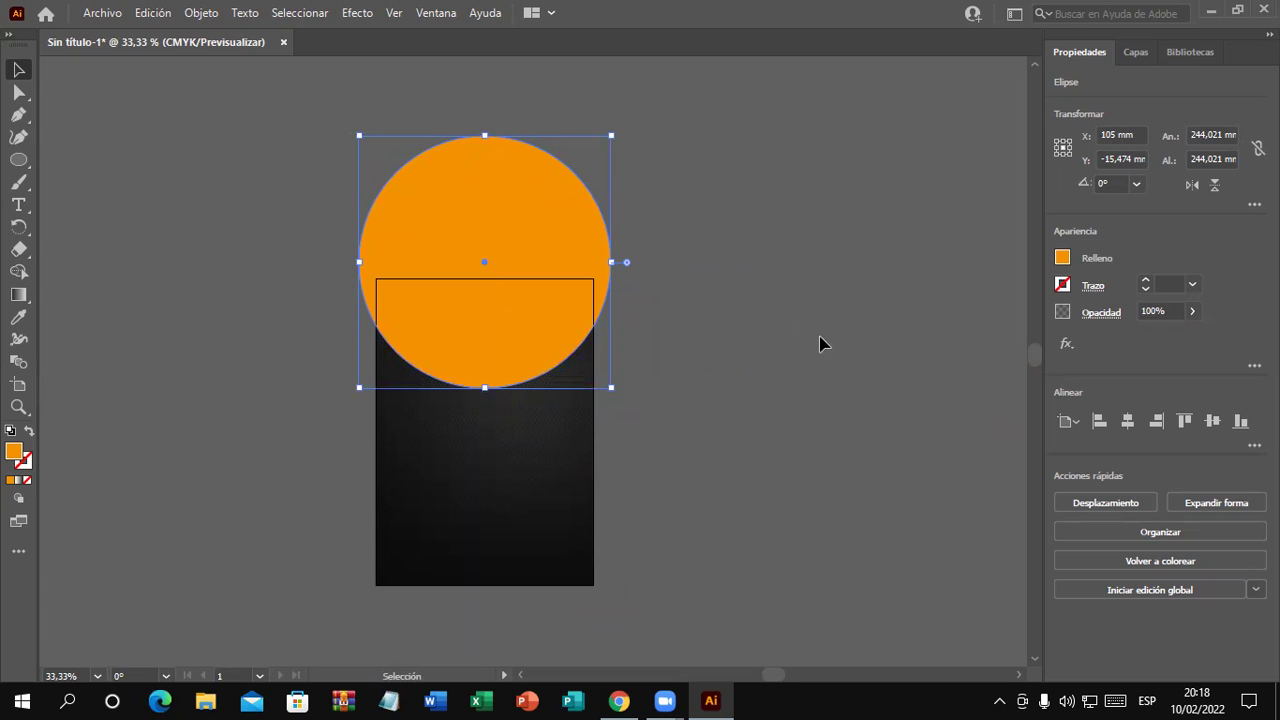
drag(548, 329, 548, 337)
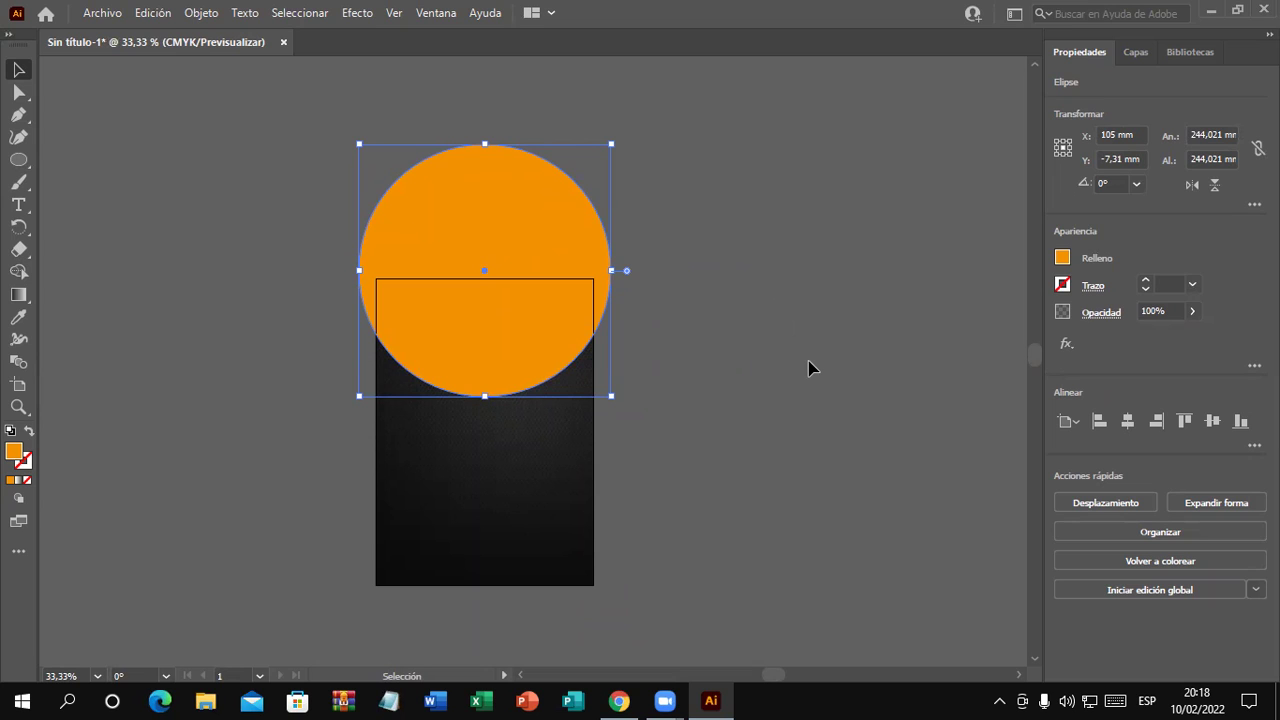
scroll(702, 248, up, 1)
scroll(702, 248, down, 1)
scroll(140, 263, up, 1)
key(space)
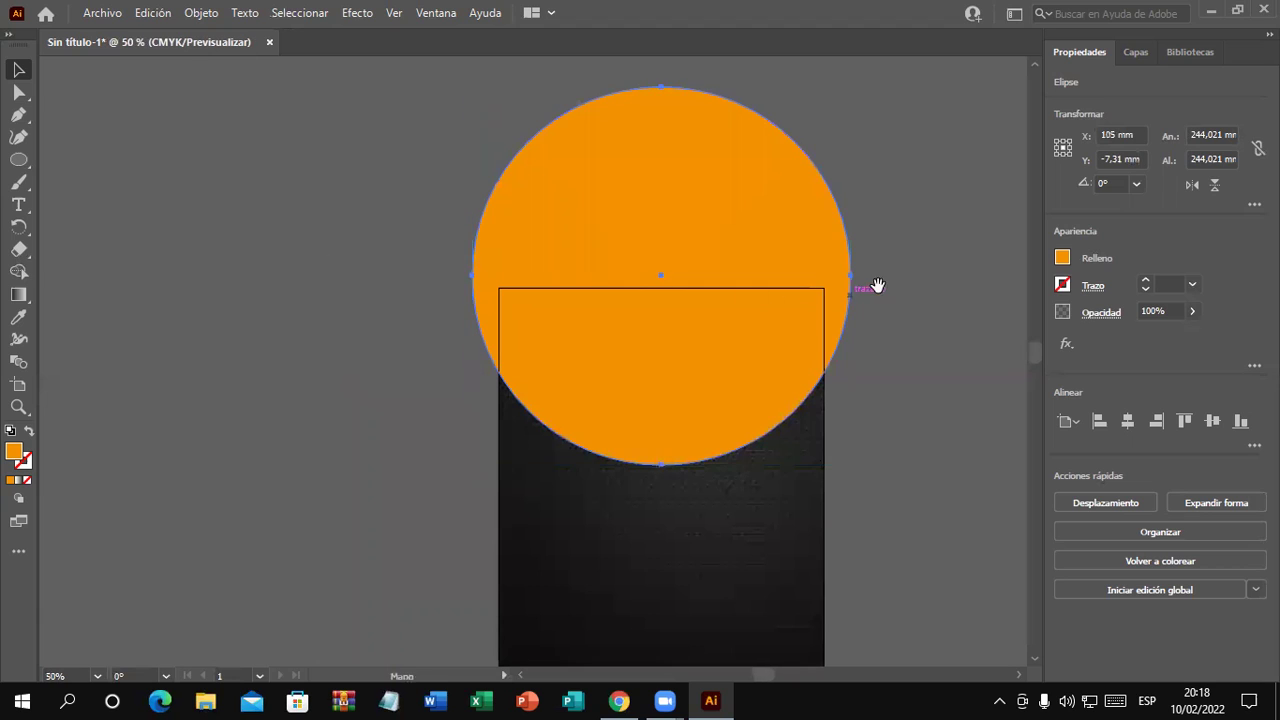
drag(876, 287, 724, 297)
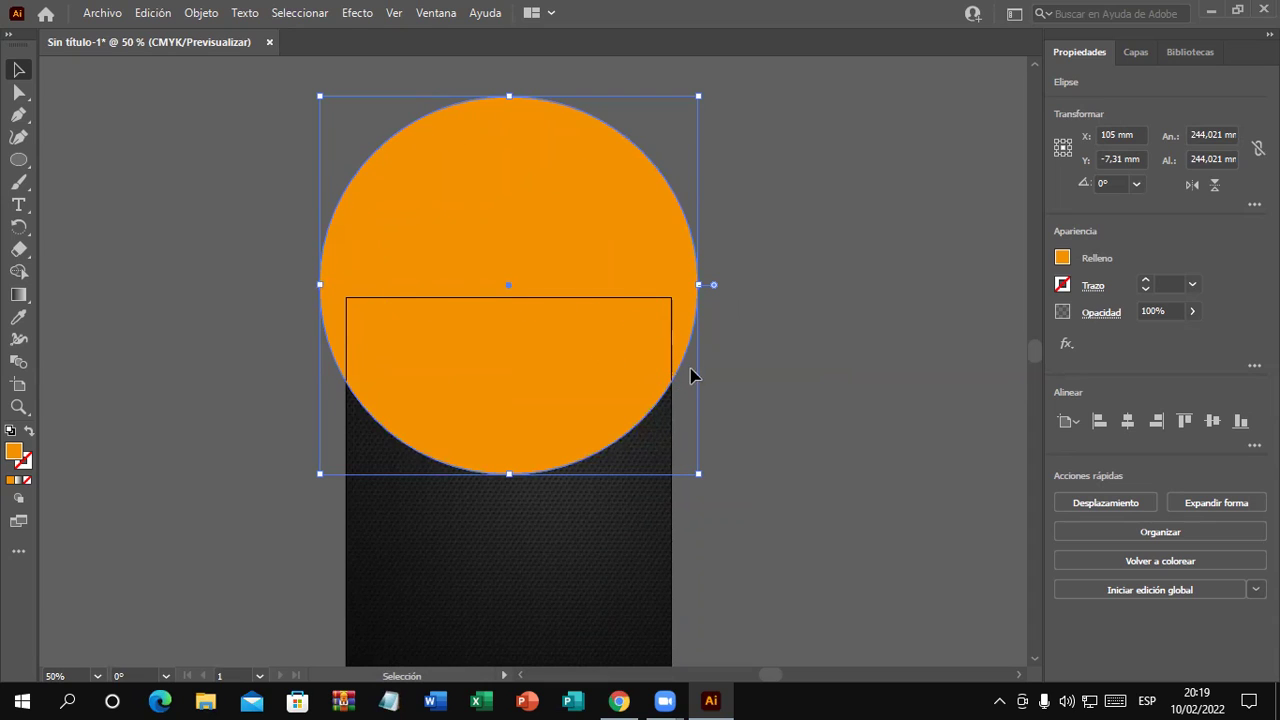
scroll(737, 334, down, 1)
scroll(737, 334, up, 1)
click(778, 437)
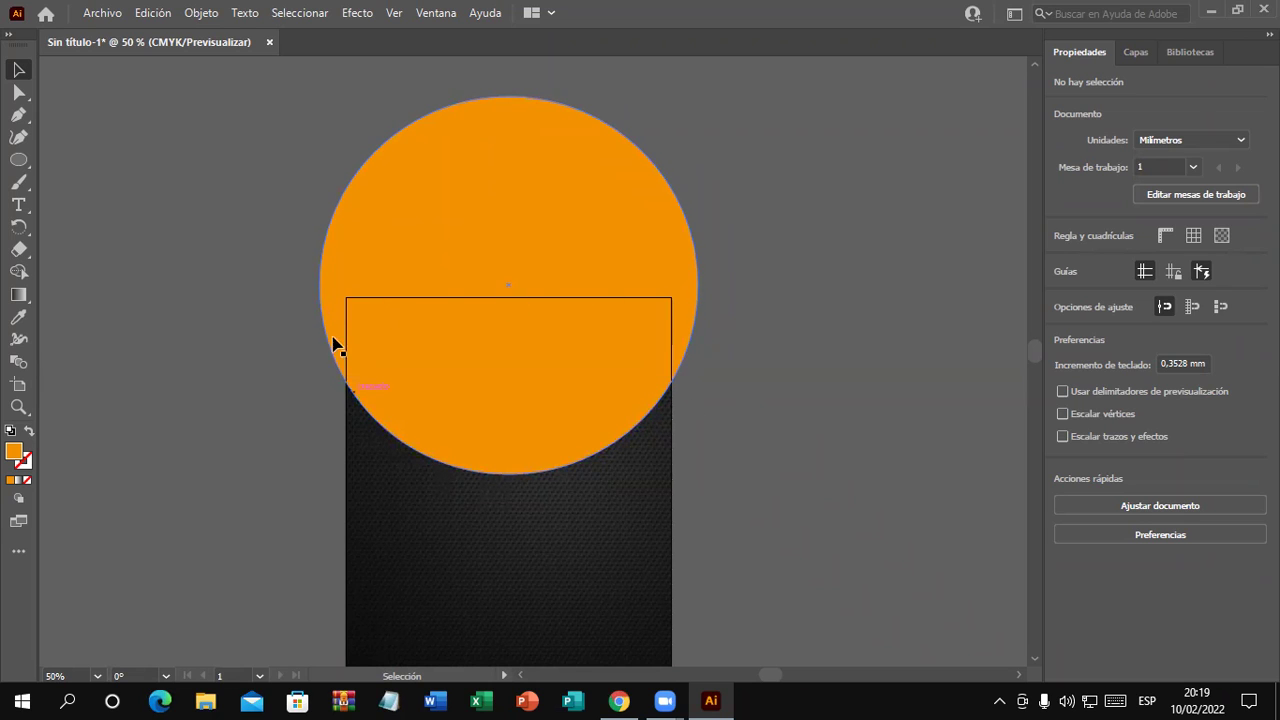
key(space)
mouse_move(874, 333)
mouse_down()
mouse_move(900, 314)
mouse_move(849, 297)
mouse_move(874, 328)
mouse_up()
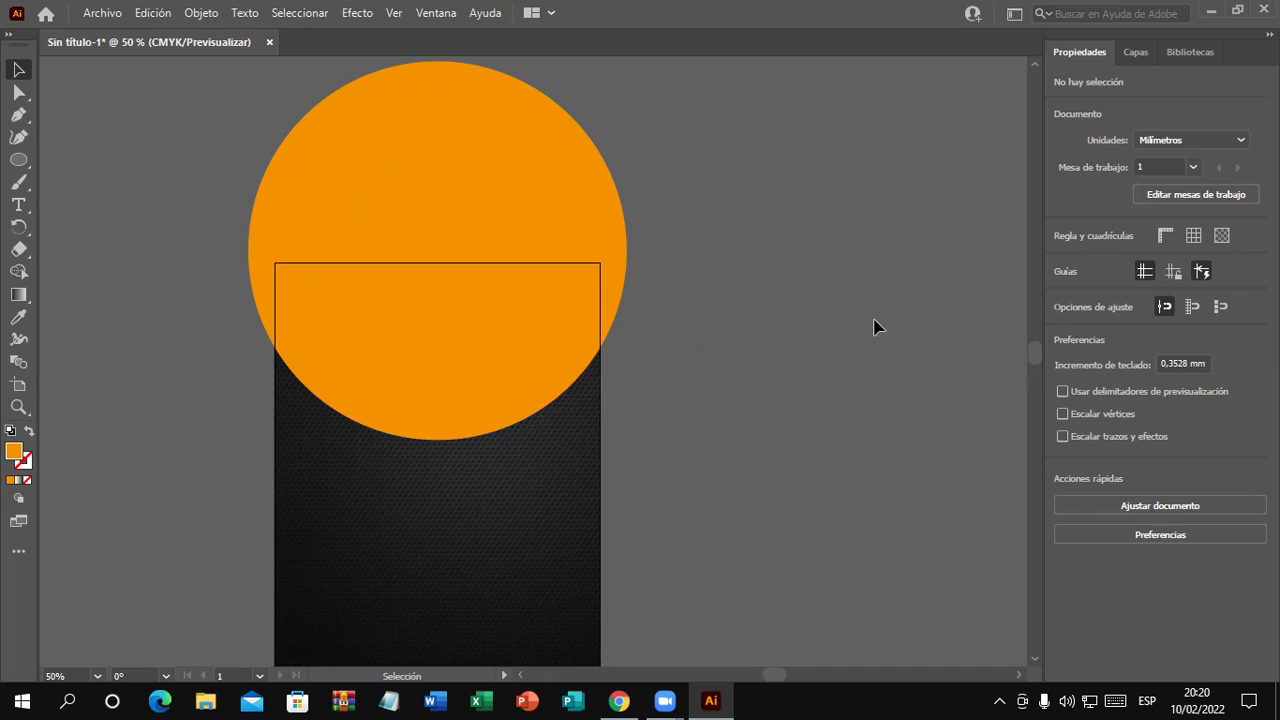
Draw a tall red rectangle, about 53 × 197 mm, left of the orange circle
drag(700, 314, 757, 391)
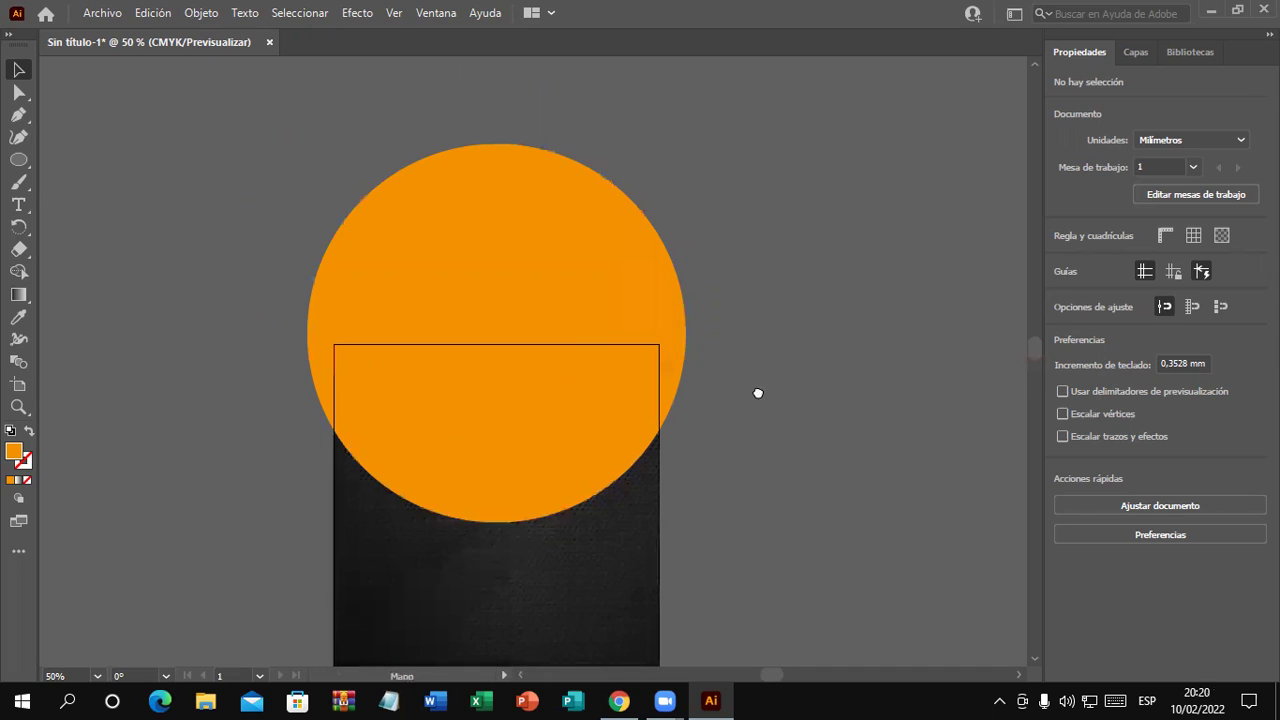
mouse_move(24, 160)
mouse_down()
mouse_move(62, 183)
mouse_move(100, 160)
mouse_up()
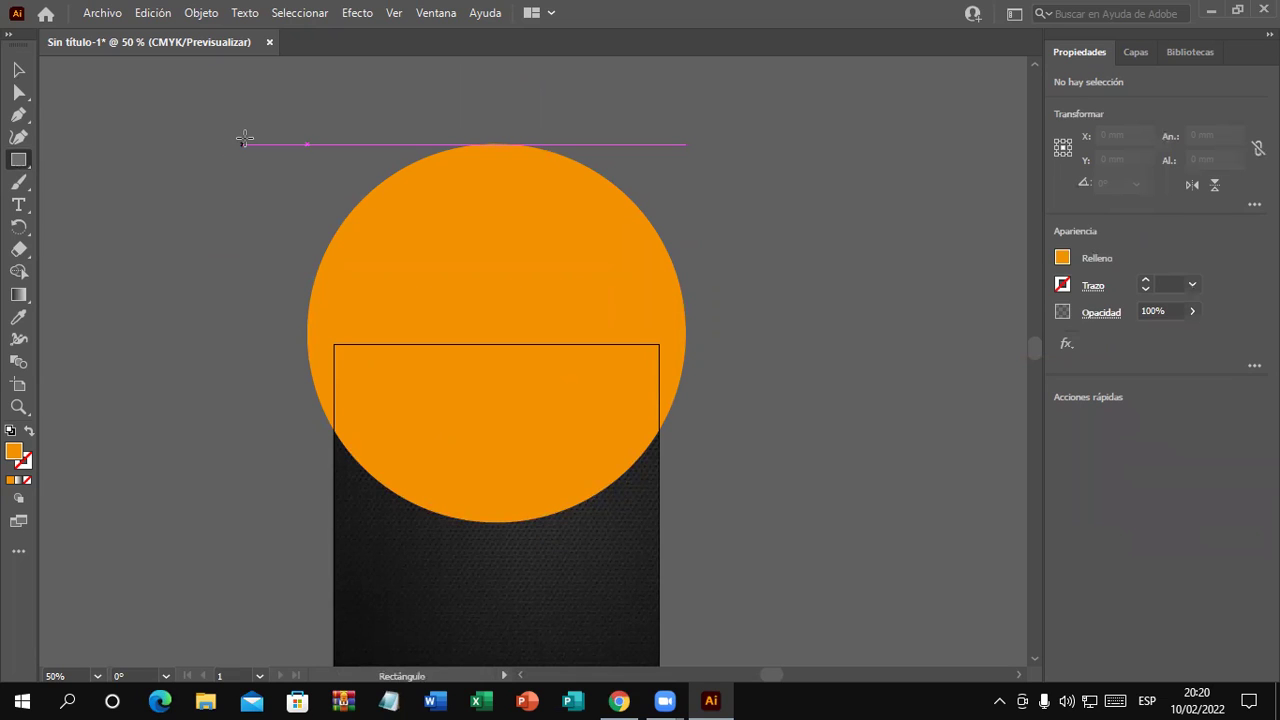
drag(251, 142, 329, 440)
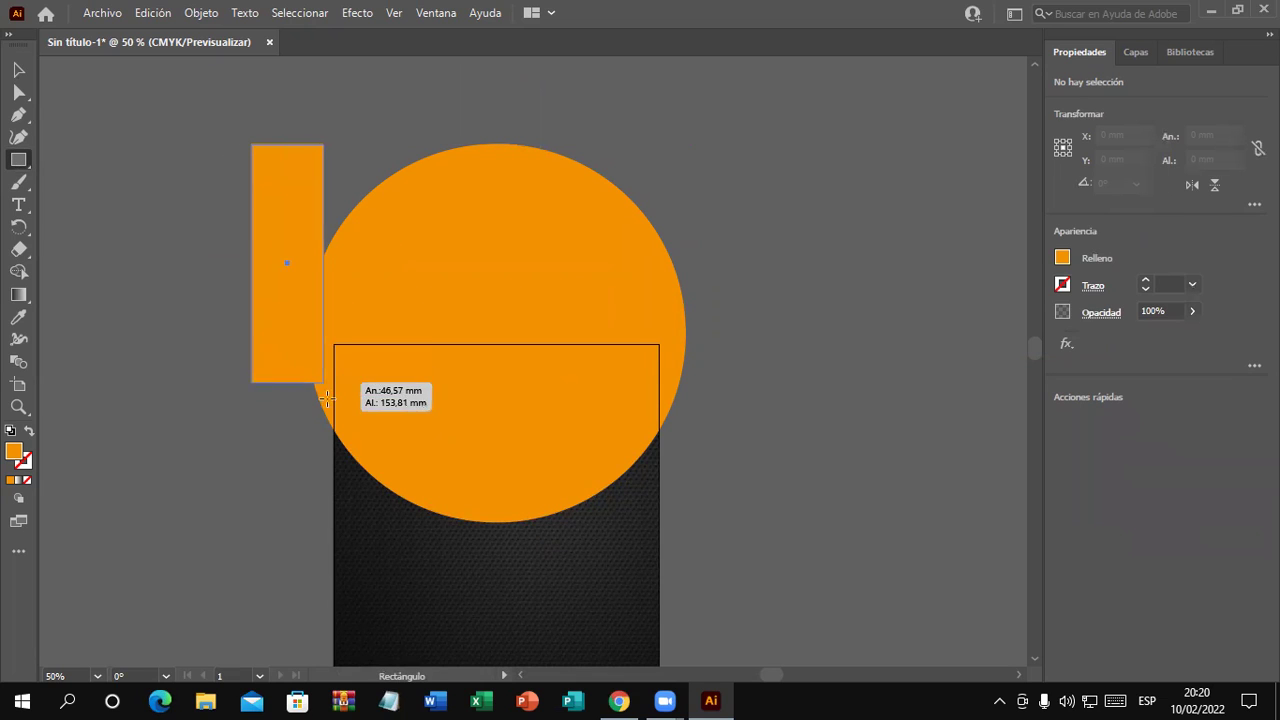
drag(329, 440, 334, 448)
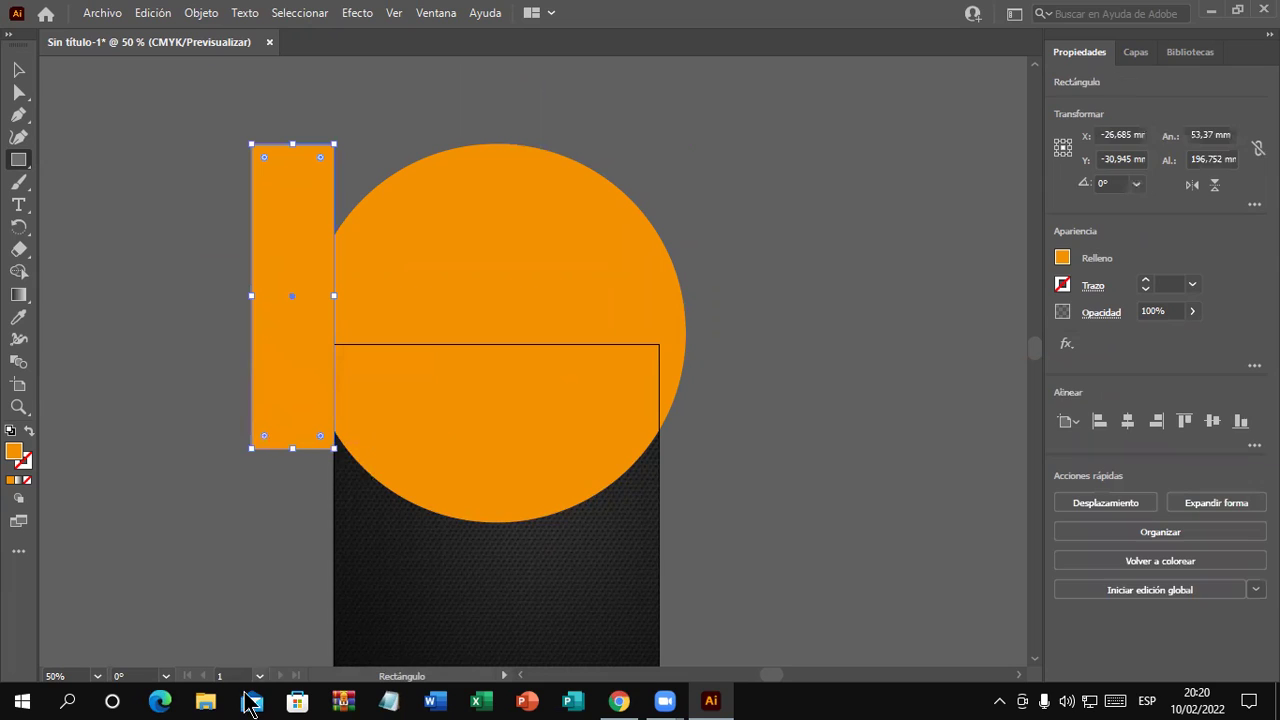
click(1062, 258)
click(970, 325)
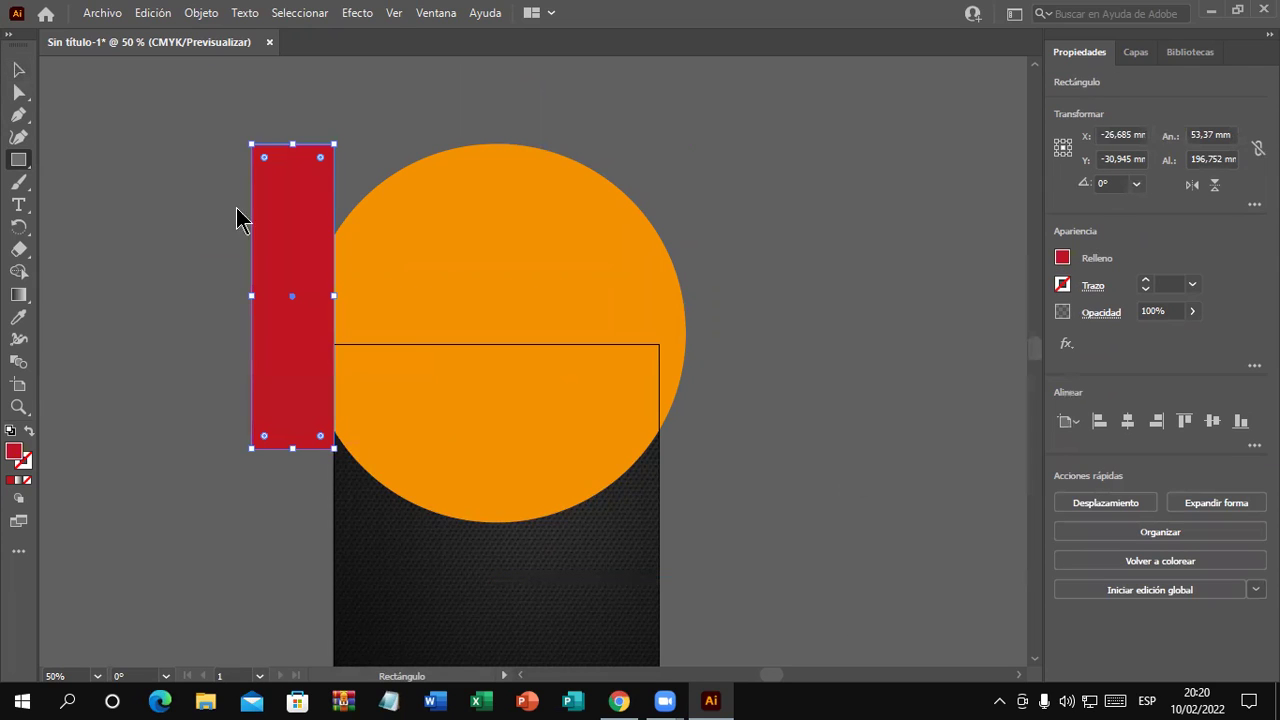
Line the red rectangle up with the poster's left edge and select it with the circle
click(284, 238)
click(683, 385)
key(v)
mouse_move(305, 214)
mouse_down()
mouse_move(217, 210)
mouse_move(302, 228)
mouse_up()
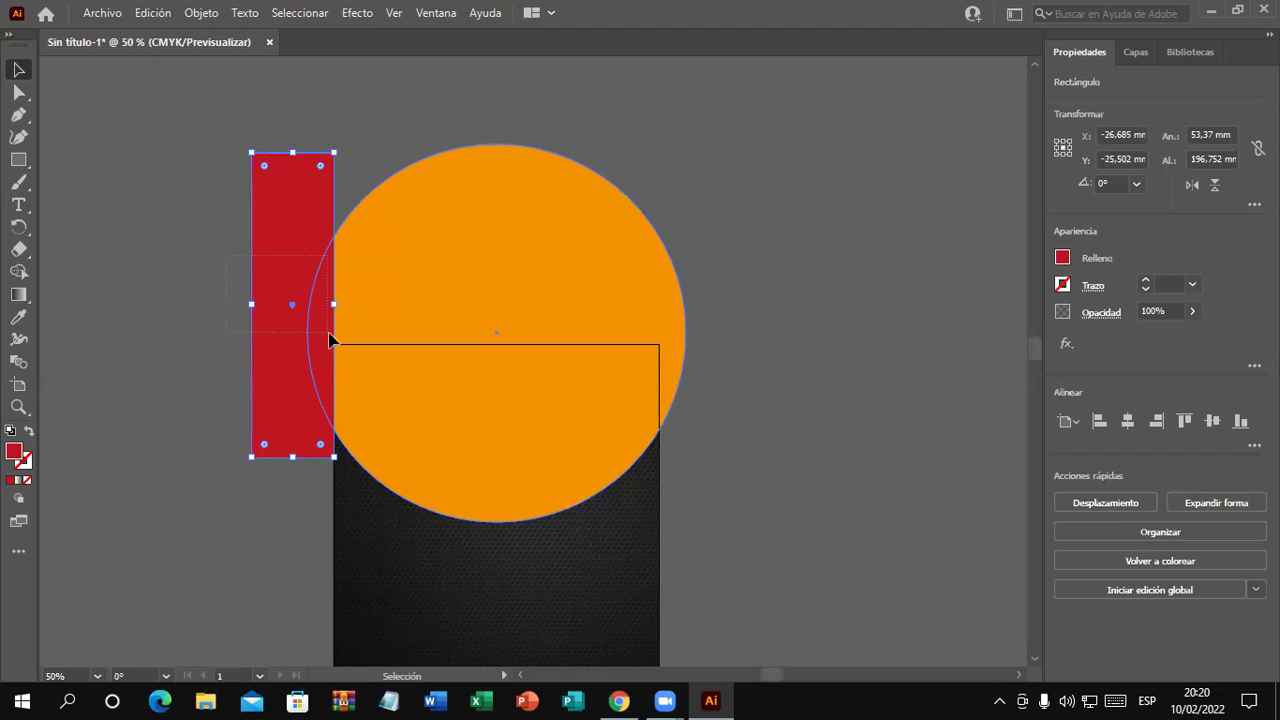
drag(329, 334, 331, 372)
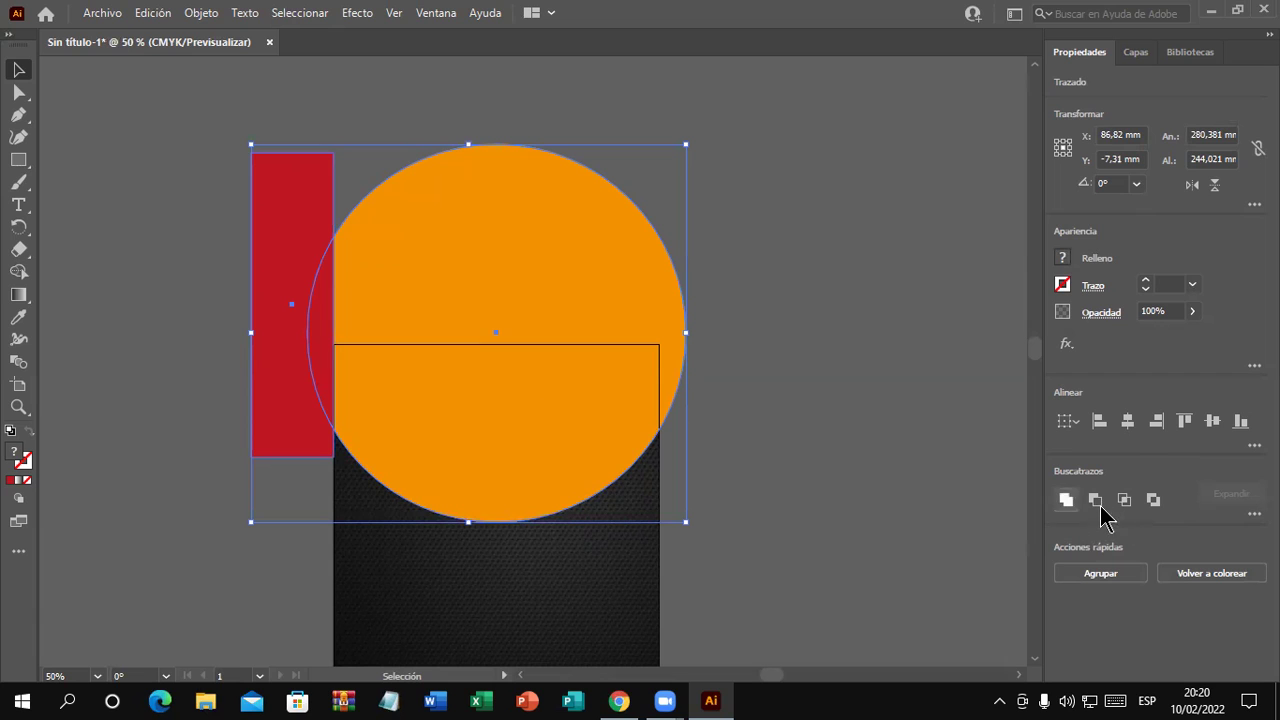
Subtract the red rectangle from the circle with Buscatrazos Minus Front, then start a rectangle above it
click(433, 13)
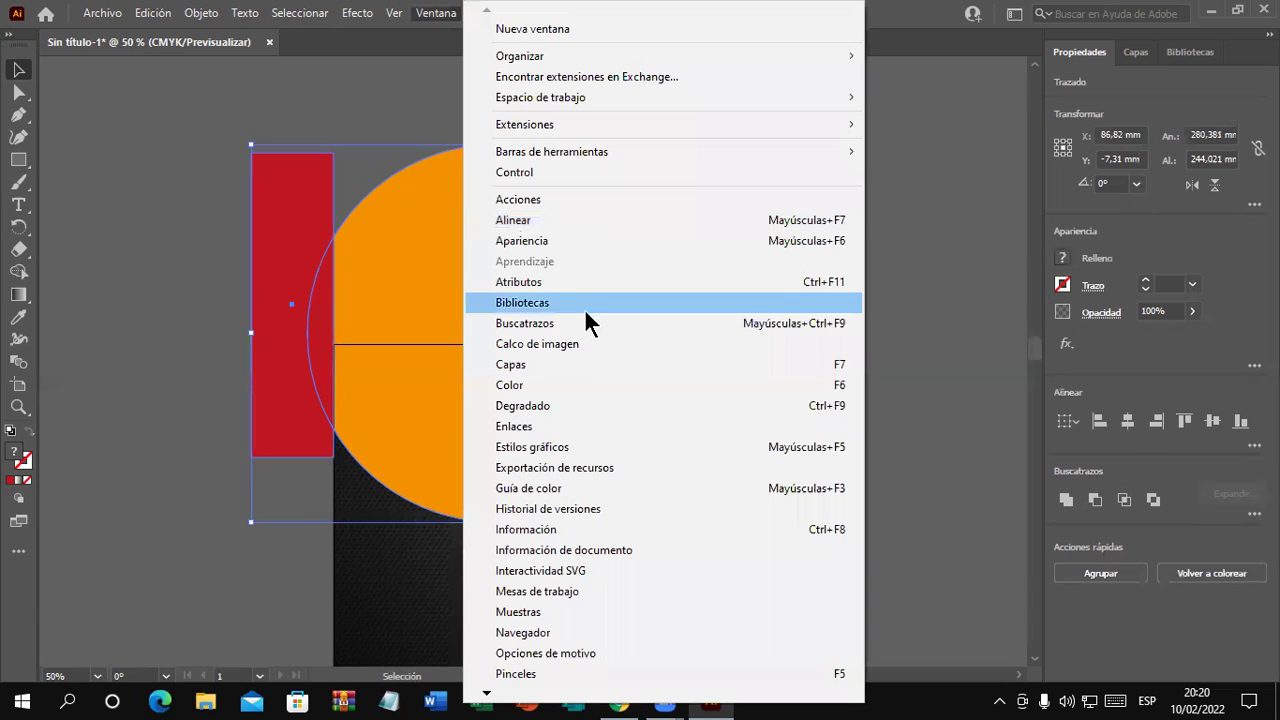
click(574, 320)
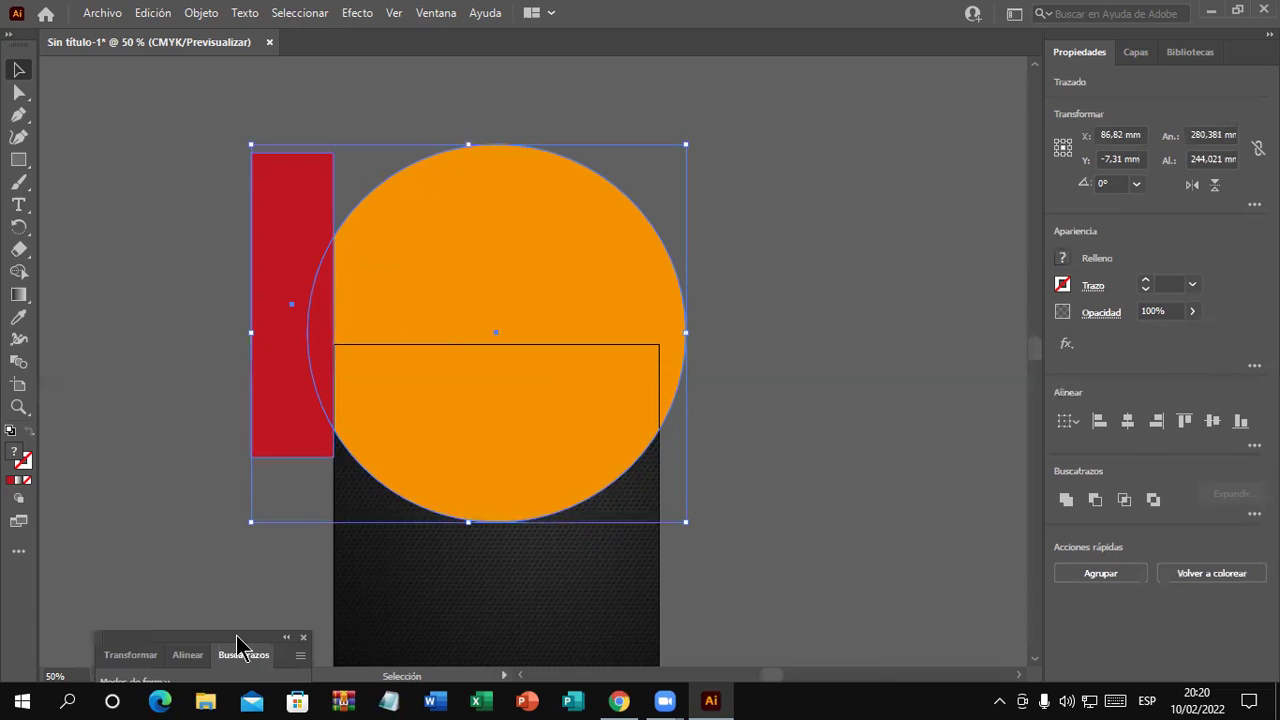
drag(240, 645, 917, 109)
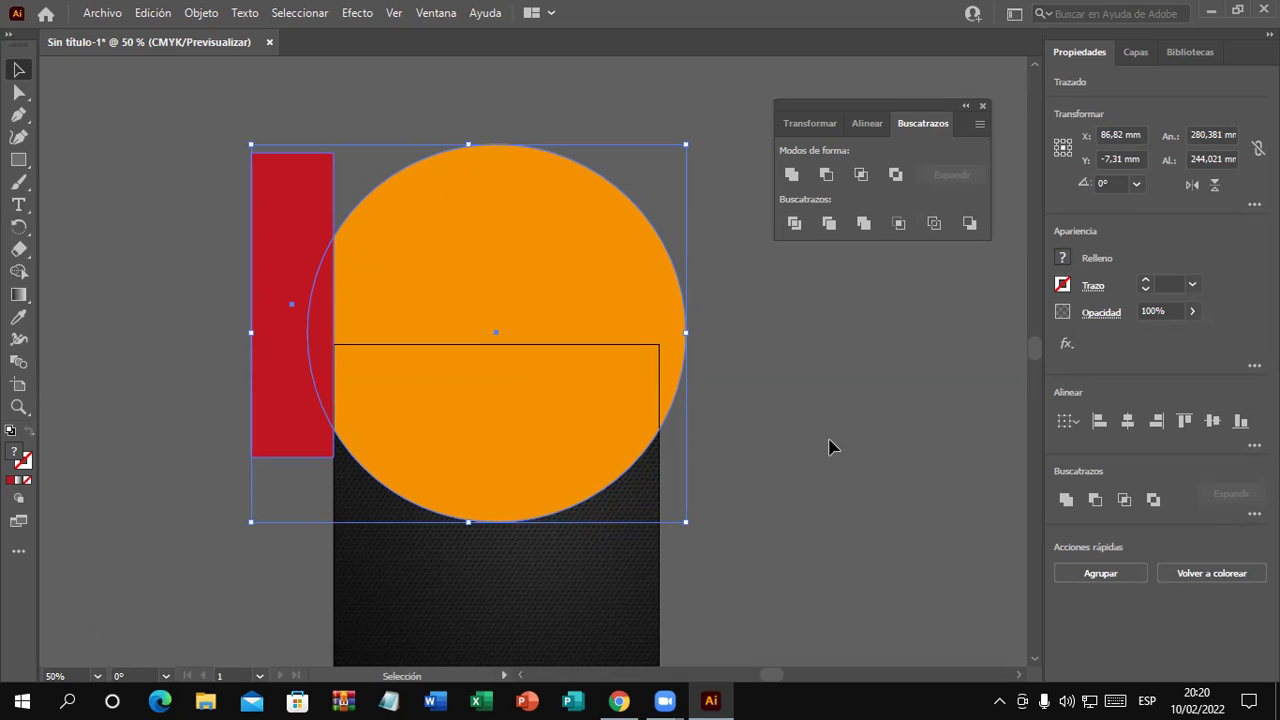
click(826, 176)
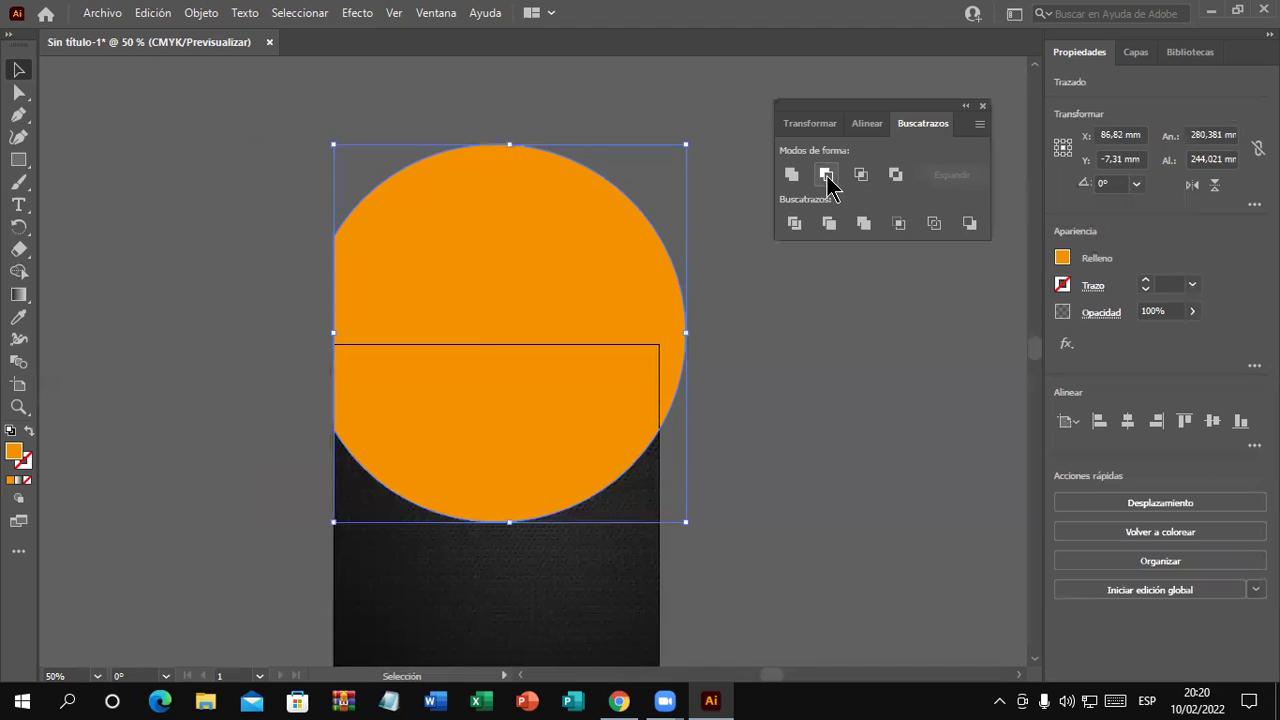
click(841, 432)
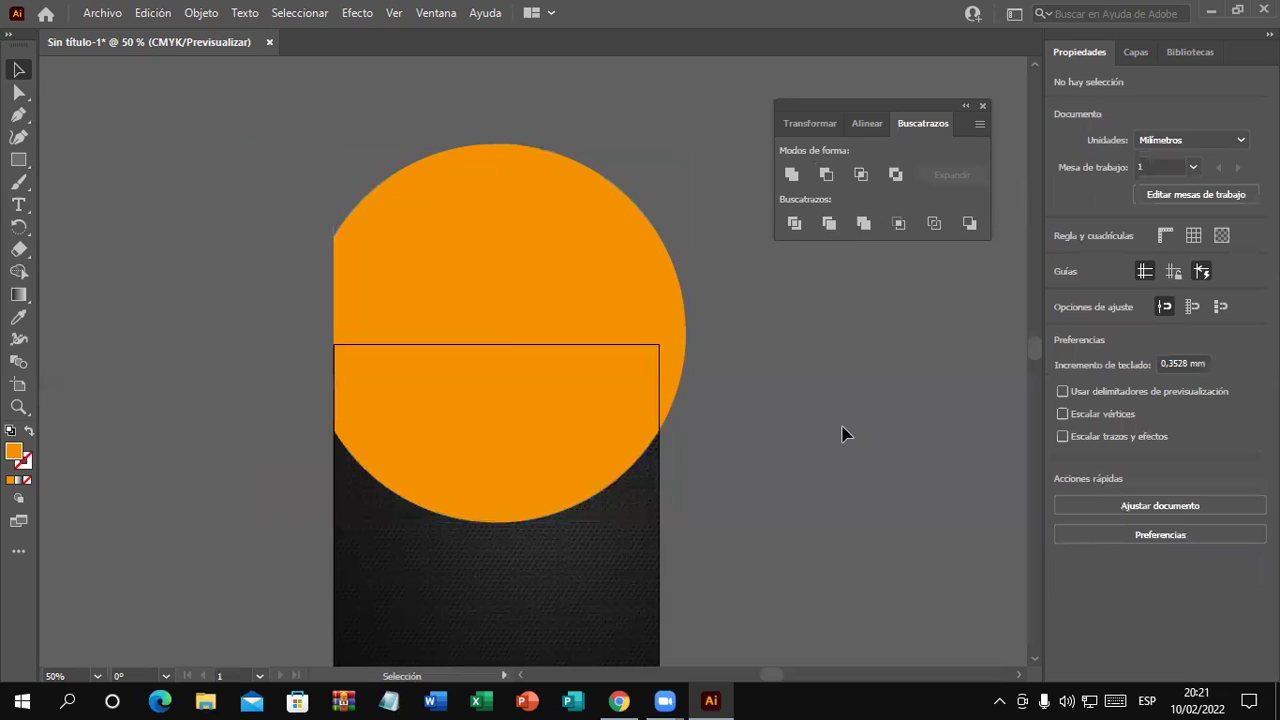
click(18, 160)
drag(264, 112, 700, 350)
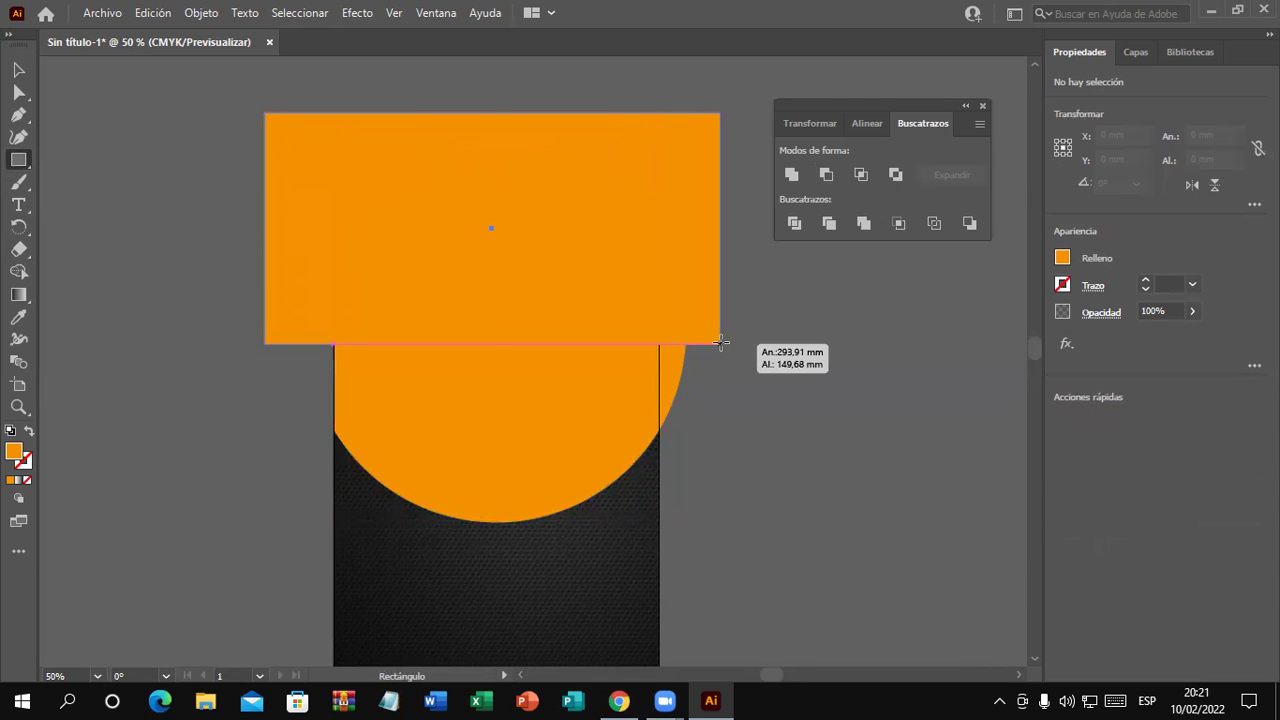
Cover the circle's top overflow with a rectangle and remove it with Minus Front
drag(700, 350, 720, 343)
click(19, 70)
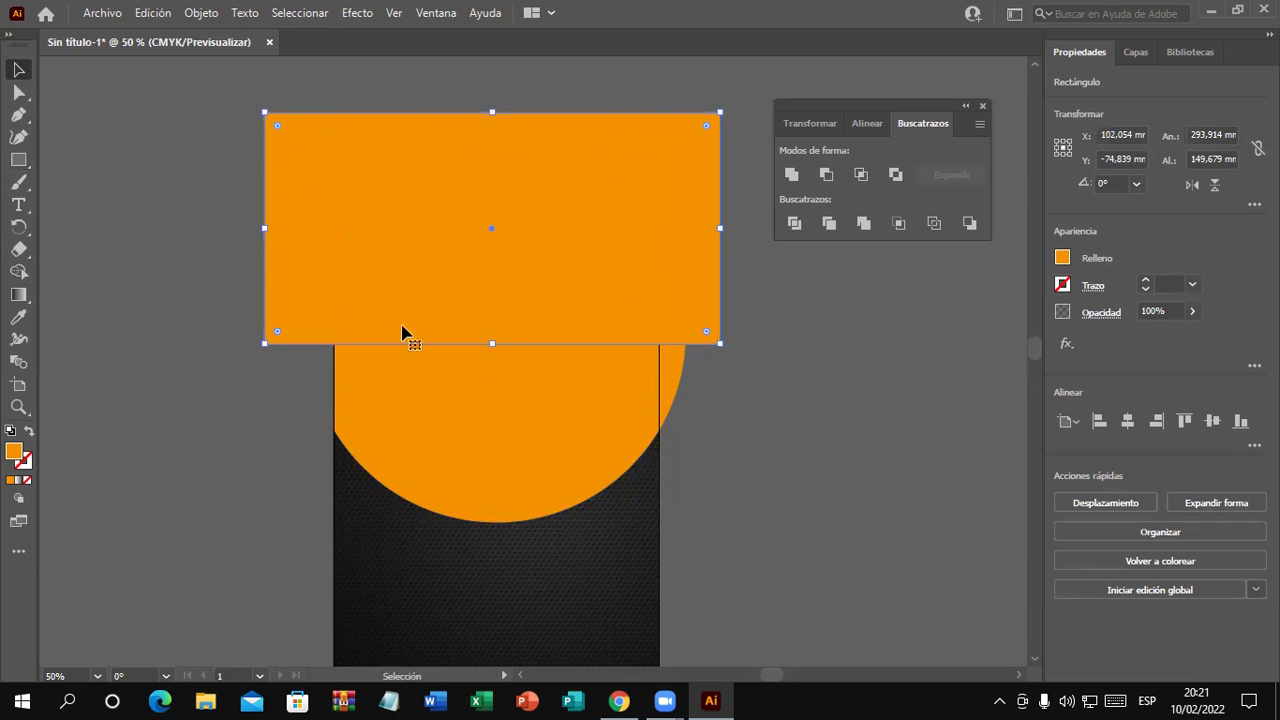
drag(588, 89, 456, 254)
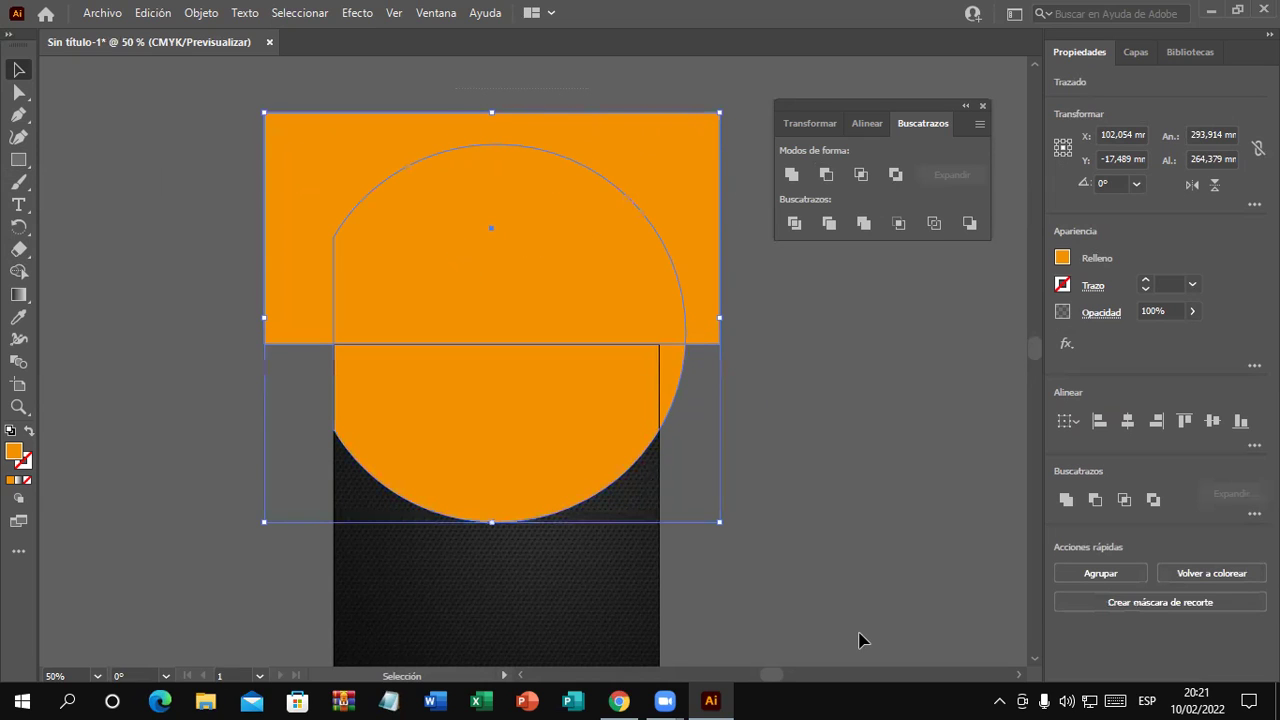
click(827, 183)
click(810, 465)
drag(811, 477, 656, 414)
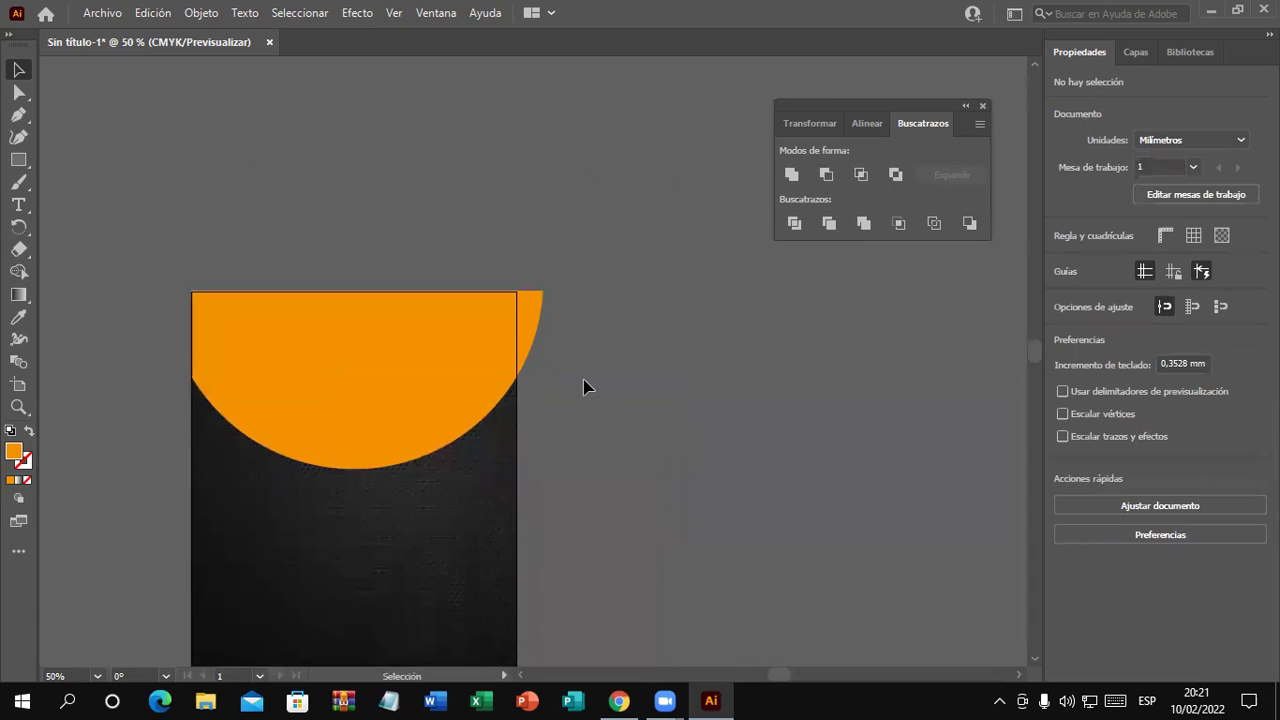
Draw a rectangle over the right overhang and subtract it from the half-circle with Minus Front
scroll(585, 387, up, 1)
scroll(537, 454, up, 1)
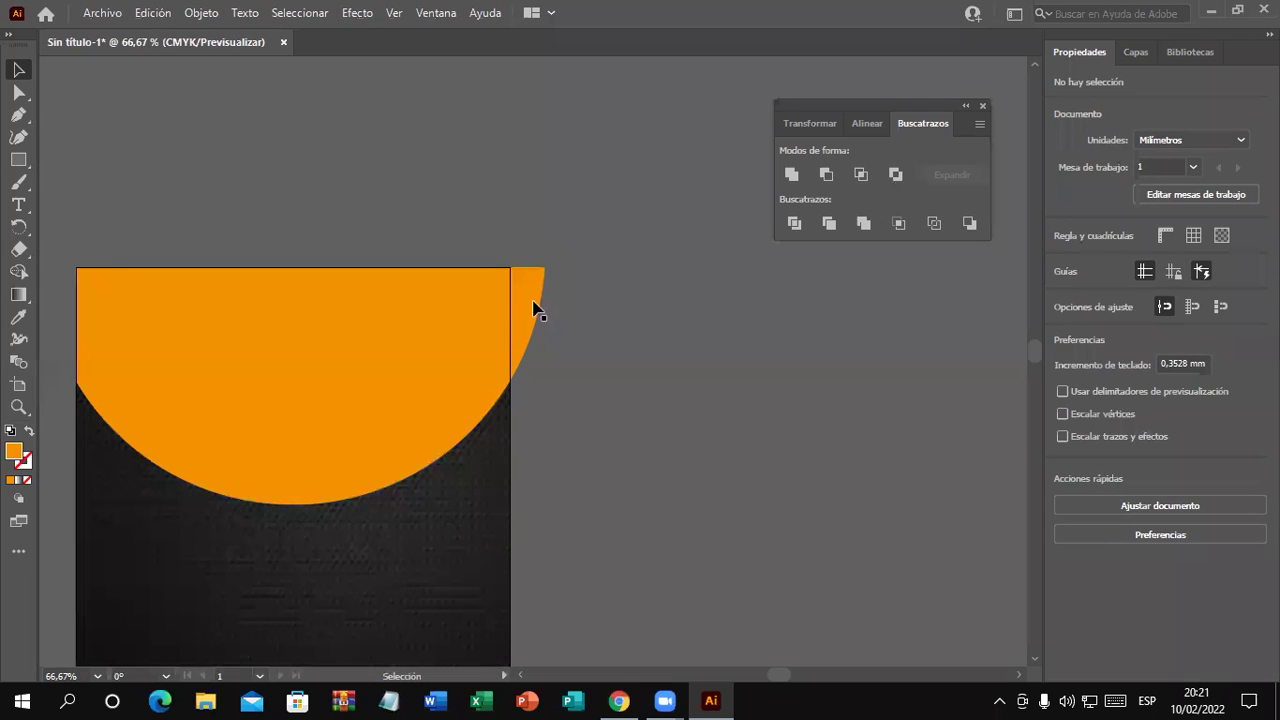
click(18, 162)
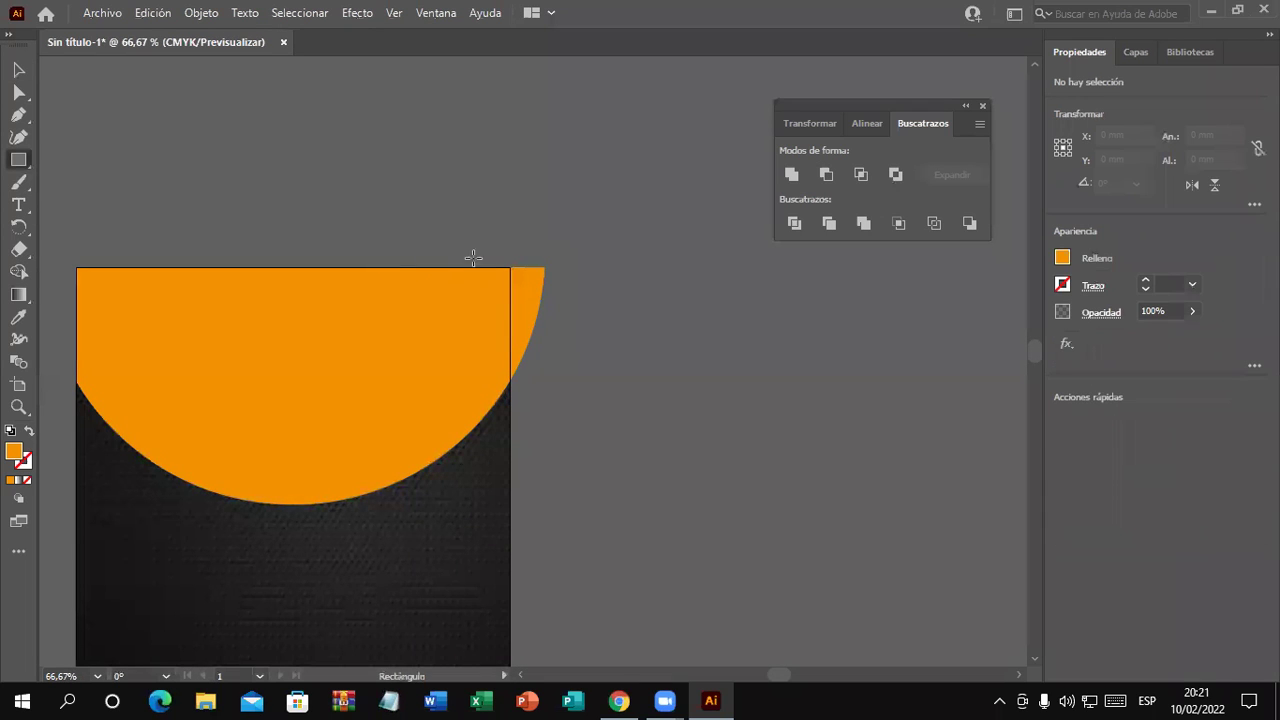
mouse_move(510, 226)
mouse_down()
mouse_move(540, 395)
mouse_move(586, 461)
mouse_up()
click(18, 72)
key(ctrl+a)
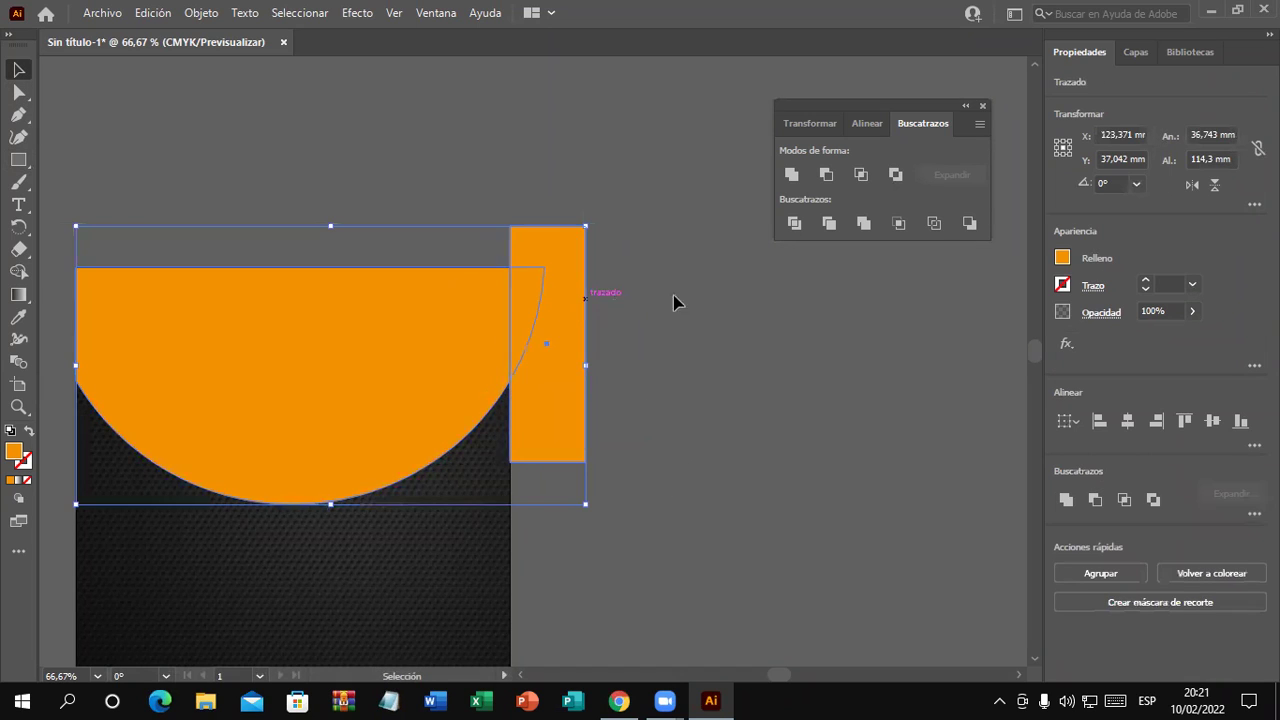
click(826, 174)
click(755, 394)
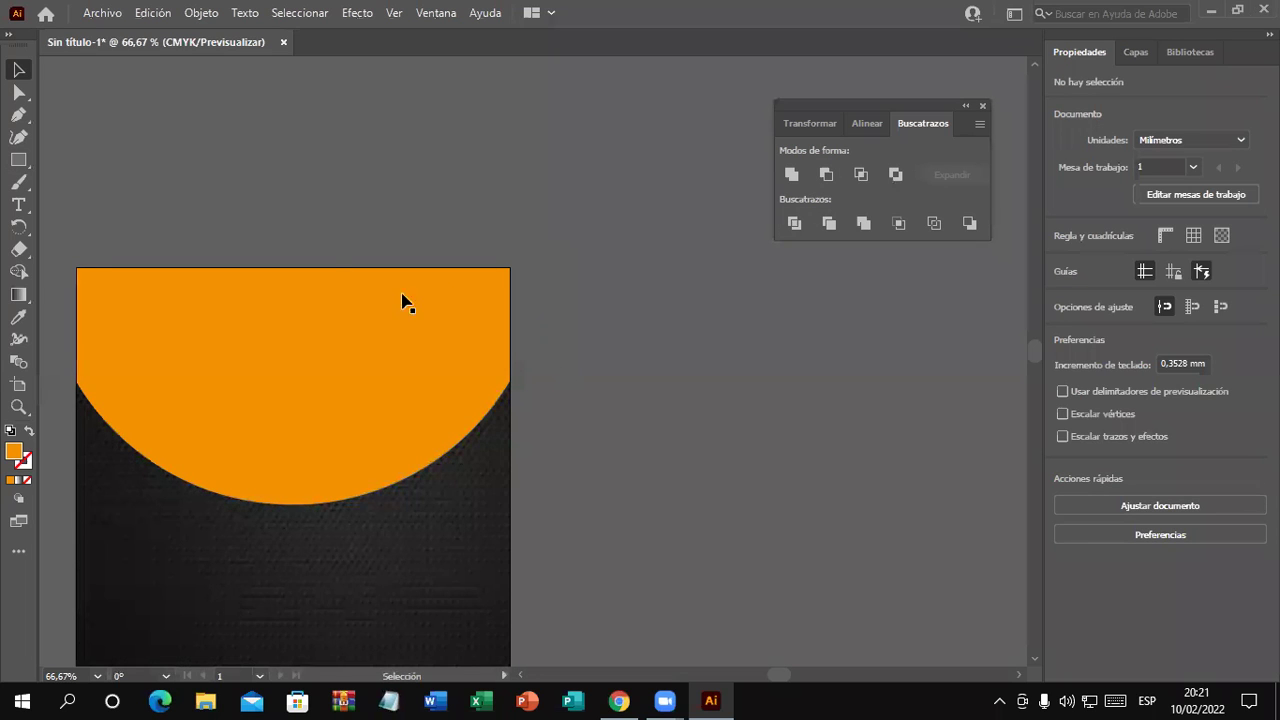
Select the trimmed half-circle to check it, then scroll around the poster
drag(283, 171, 531, 191)
click(567, 348)
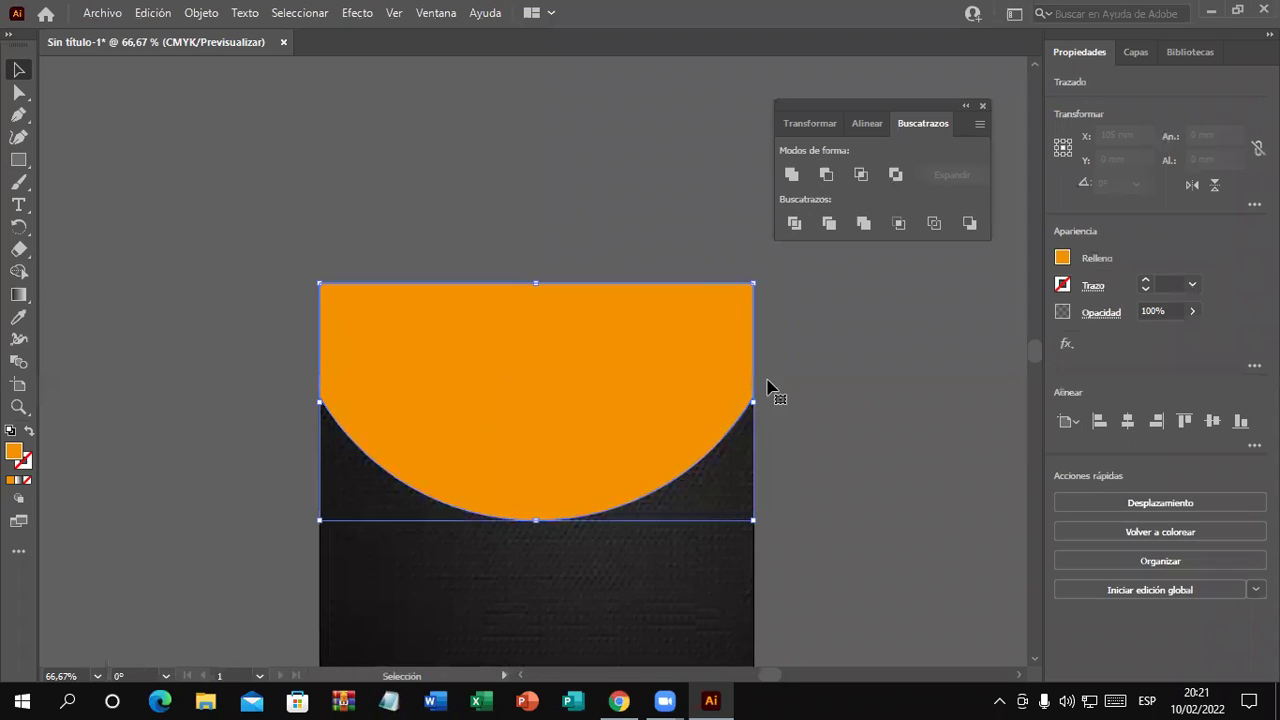
click(865, 422)
scroll(860, 425, down, 1)
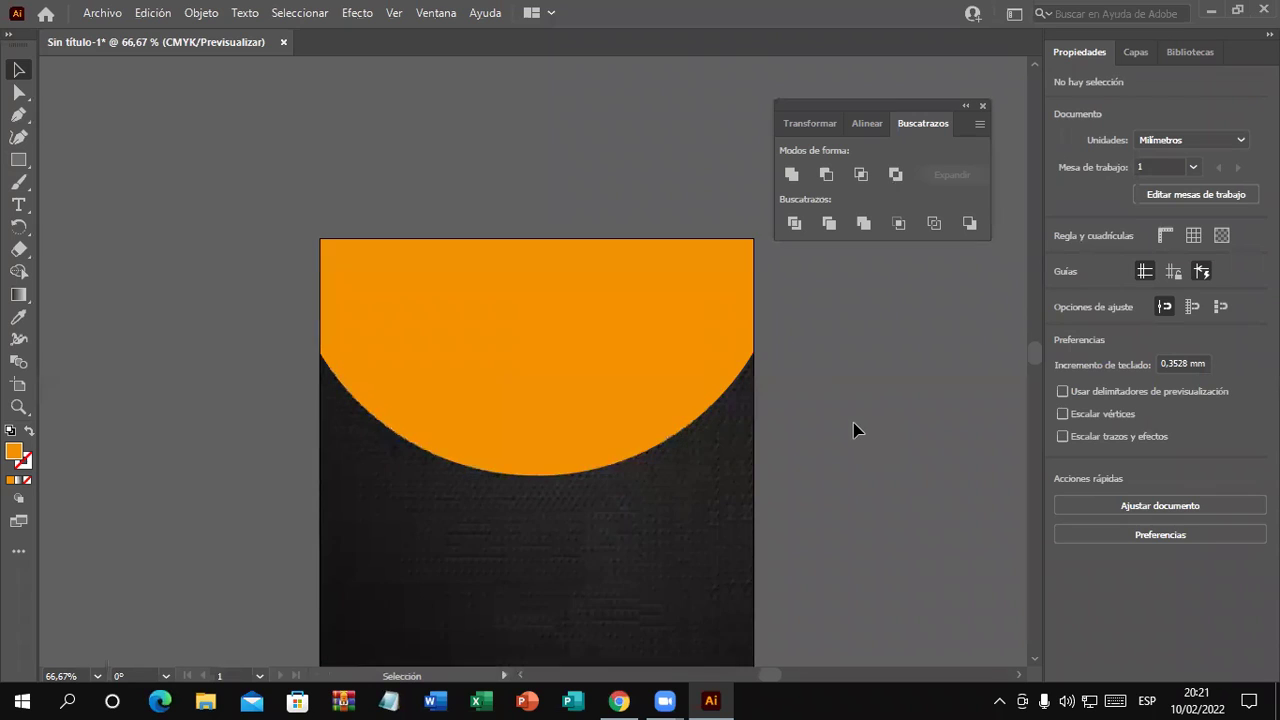
scroll(850, 432, down, 2)
scroll(843, 440, down, 2)
scroll(846, 465, up, 2)
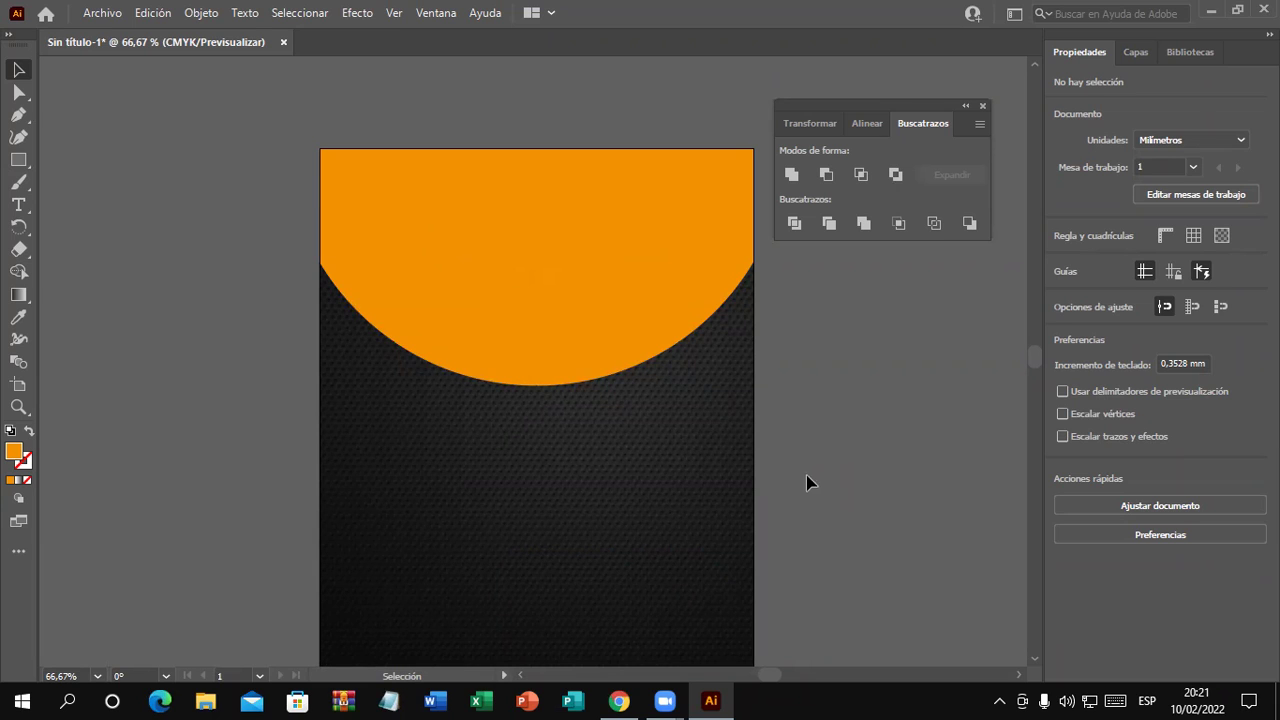
scroll(810, 477, down, 2)
scroll(816, 474, down, 1)
scroll(805, 468, up, 1)
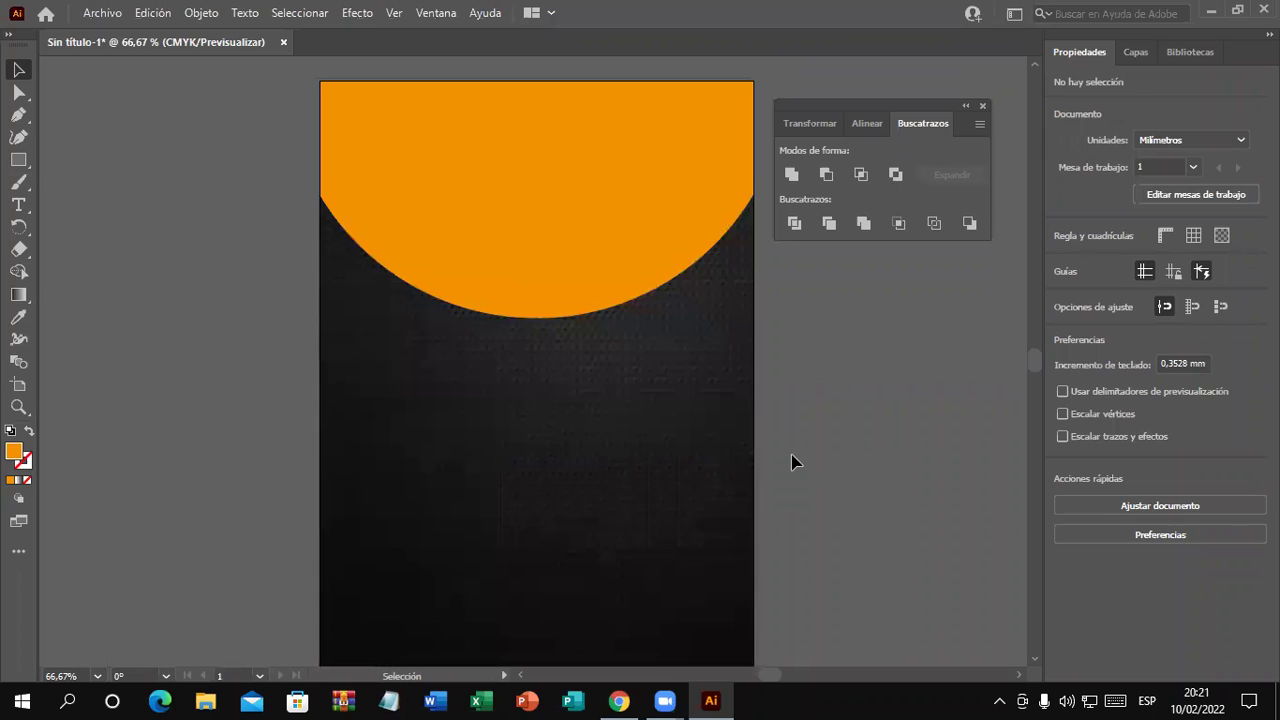
scroll(791, 462, up, 1)
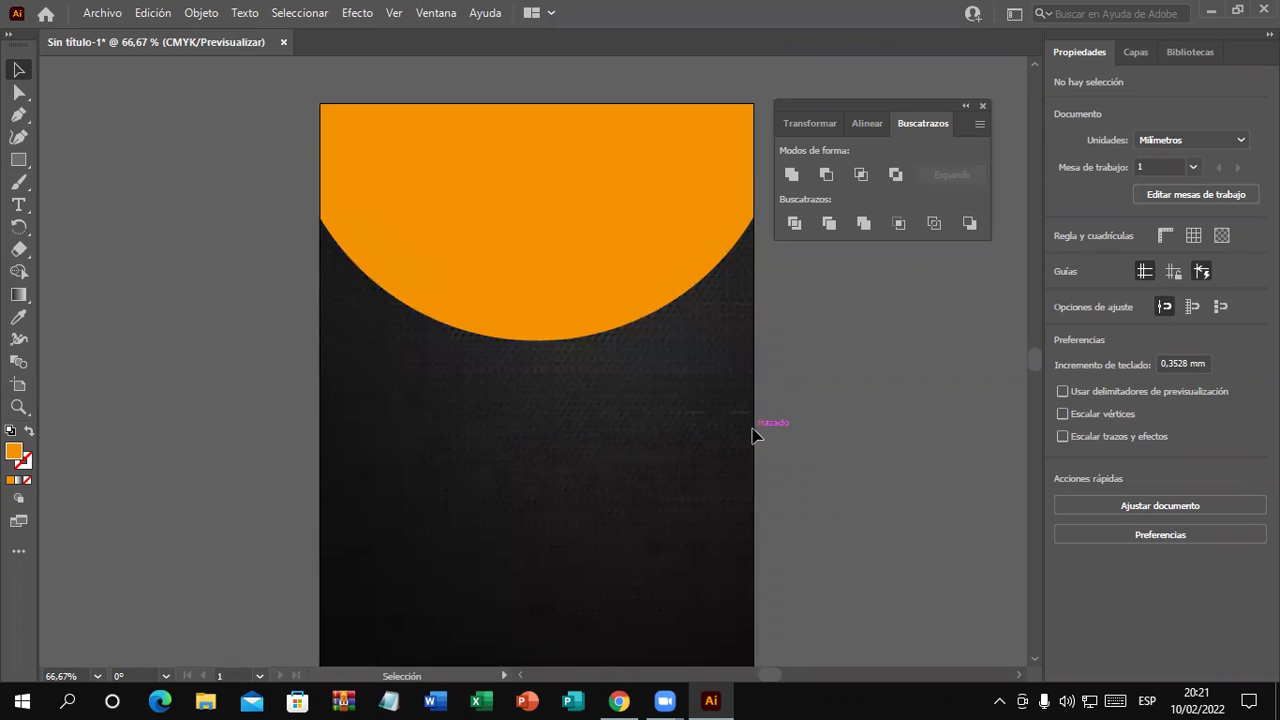
scroll(757, 434, down, 1)
drag(844, 432, 663, 409)
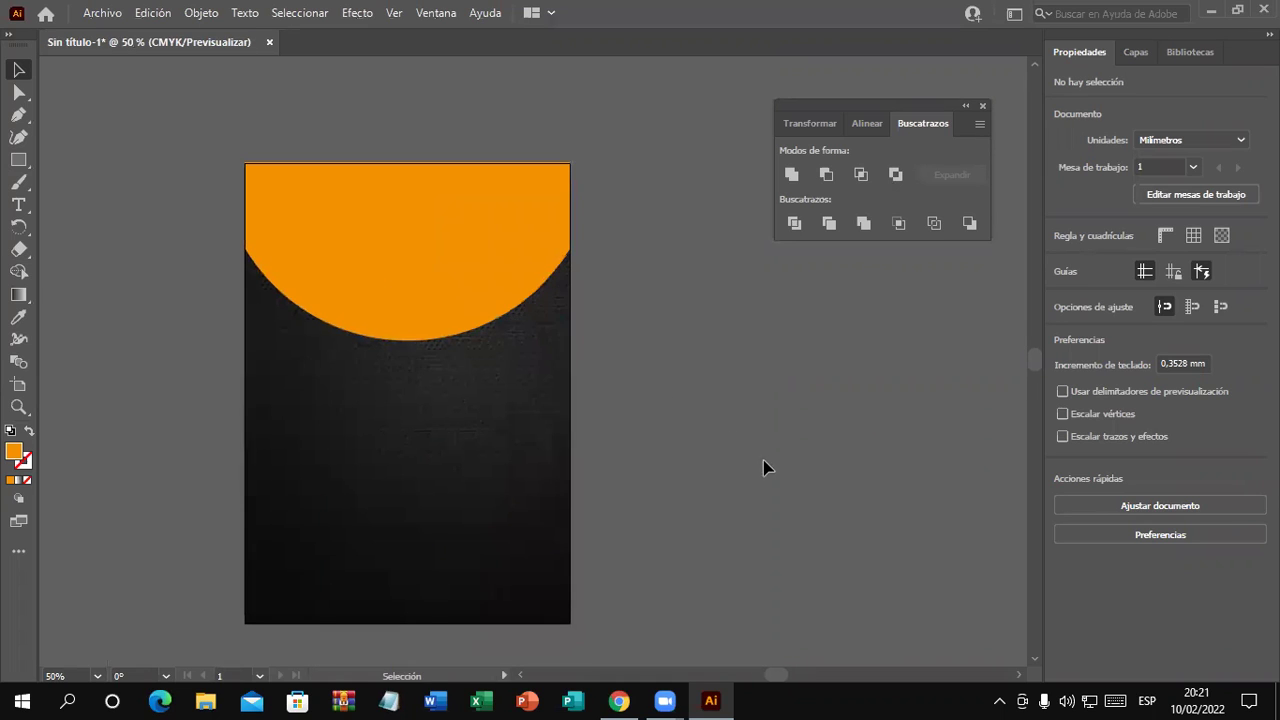
drag(706, 486, 769, 464)
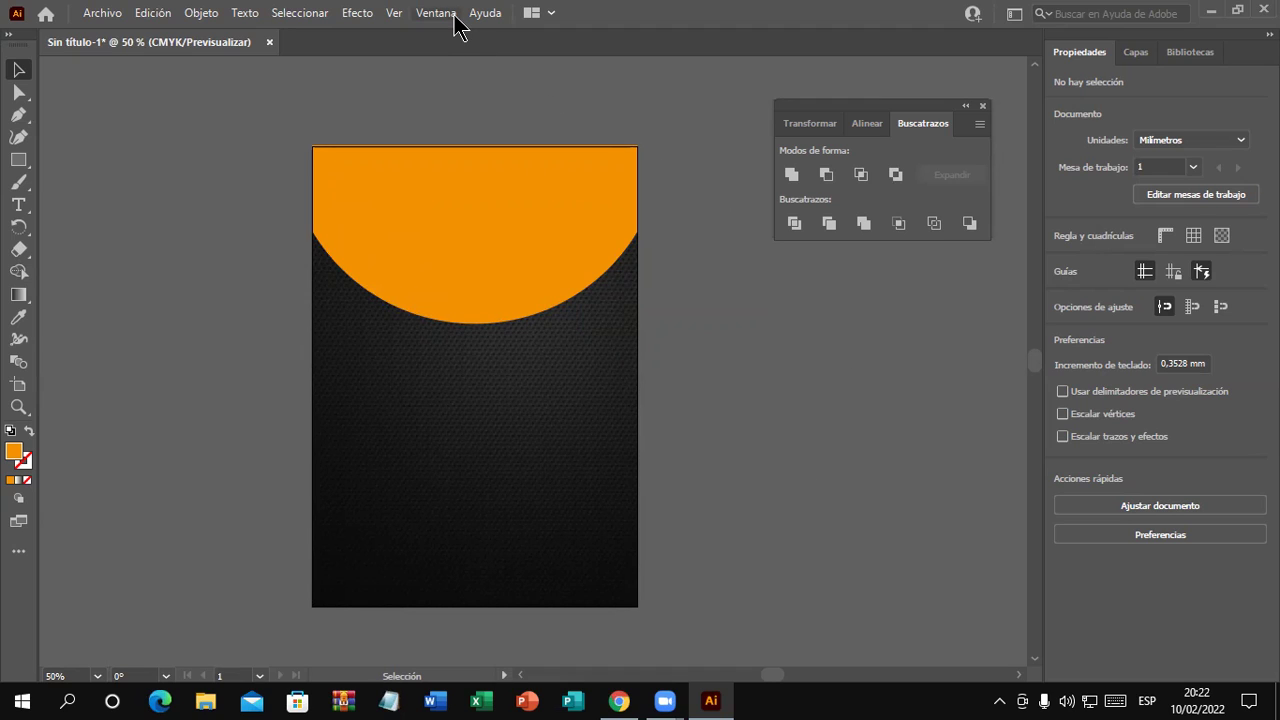
drag(808, 118, 729, 125)
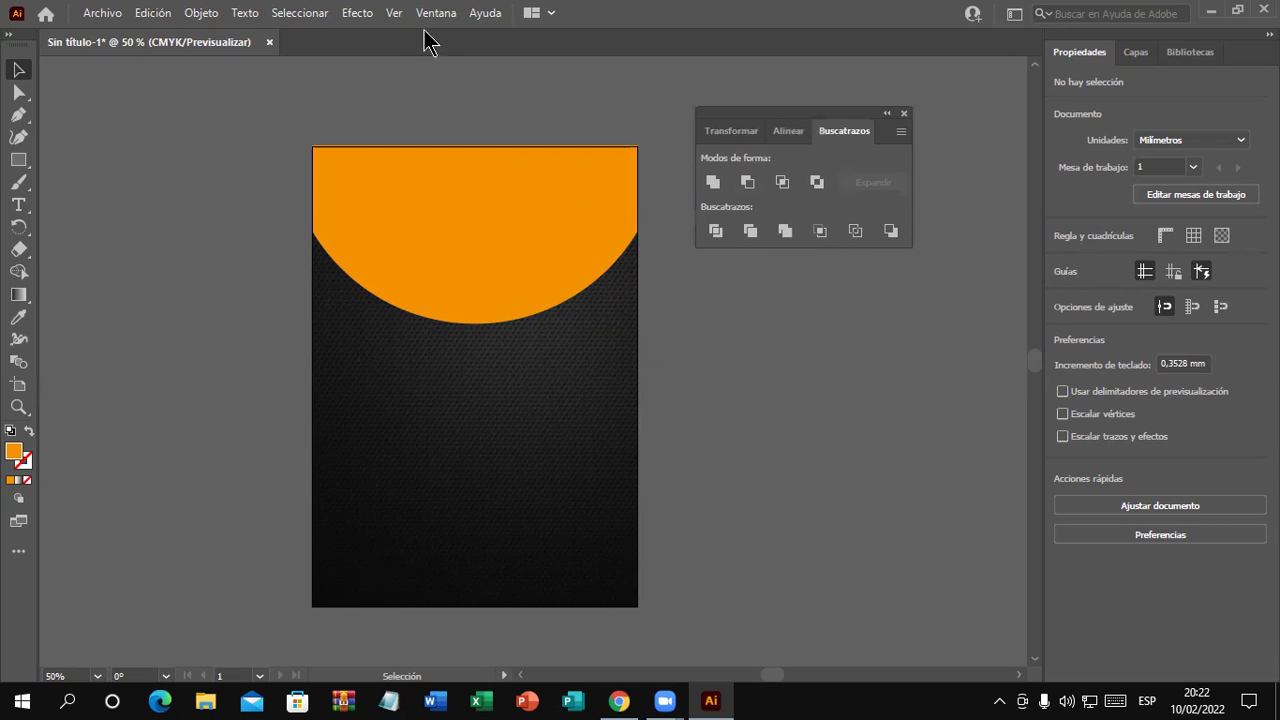
mouse_move(846, 136)
mouse_down()
mouse_move(900, 112)
mouse_move(877, 126)
mouse_up()
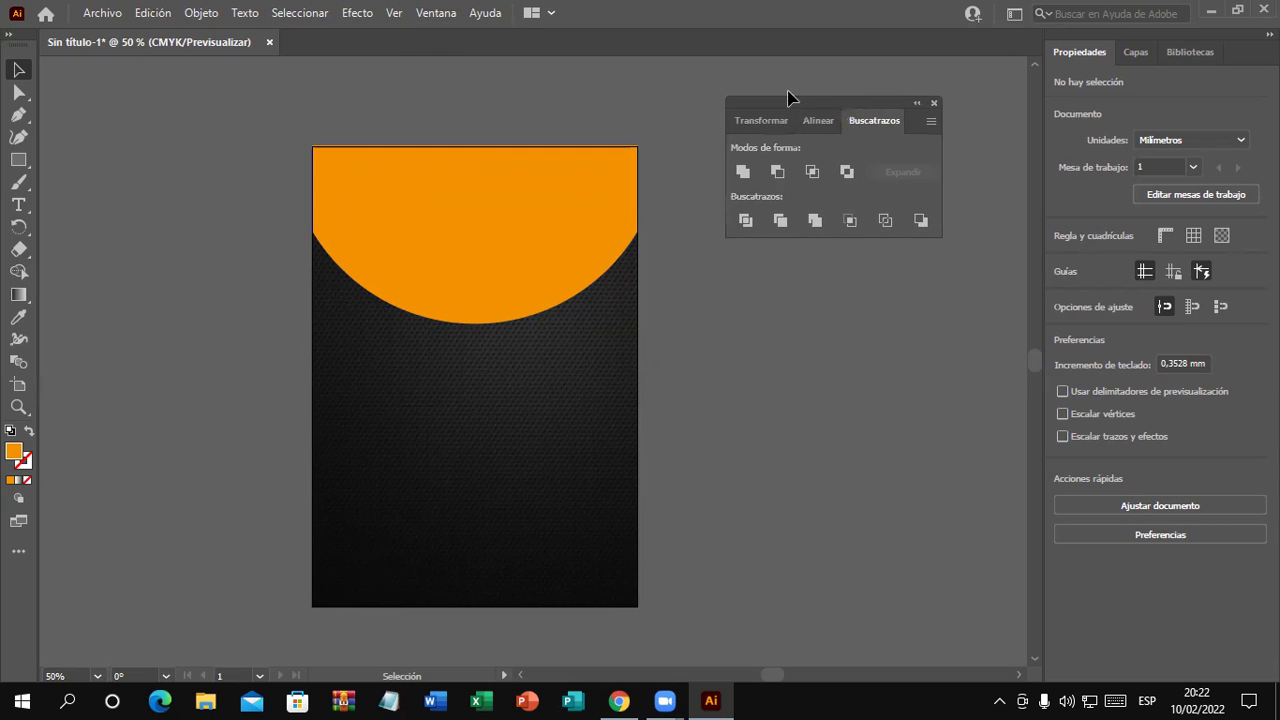
click(450, 13)
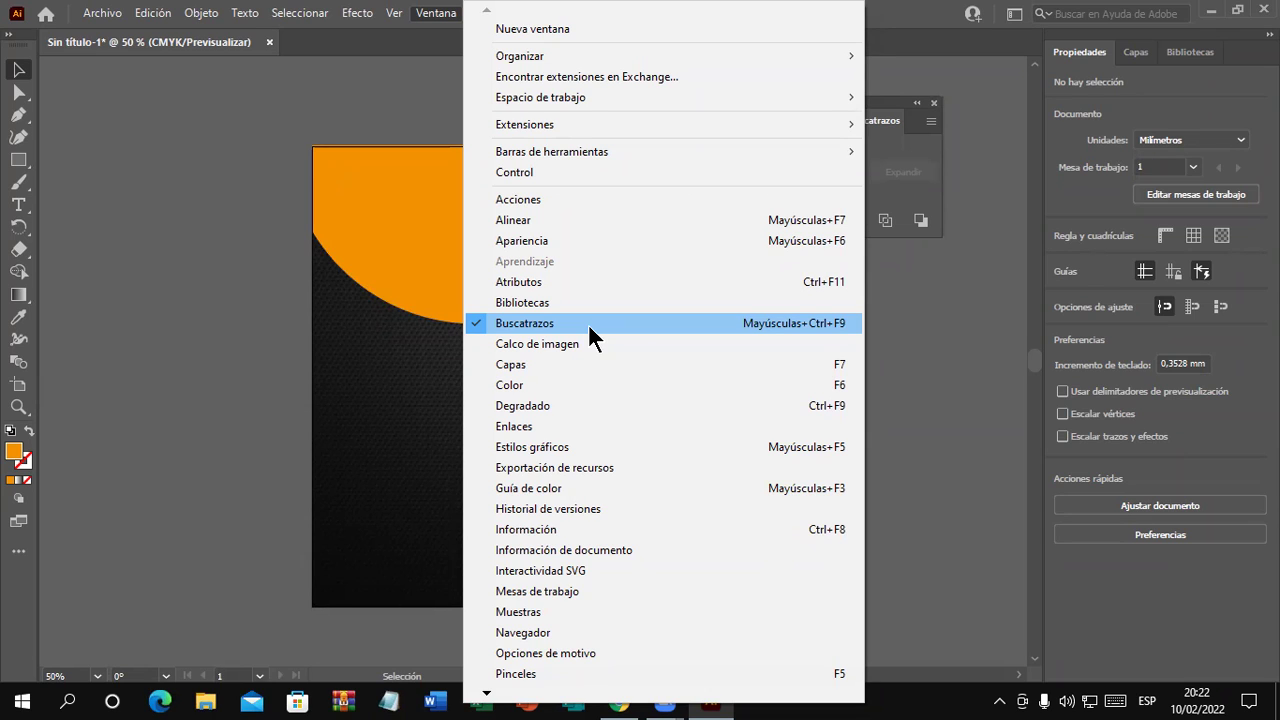
click(588, 323)
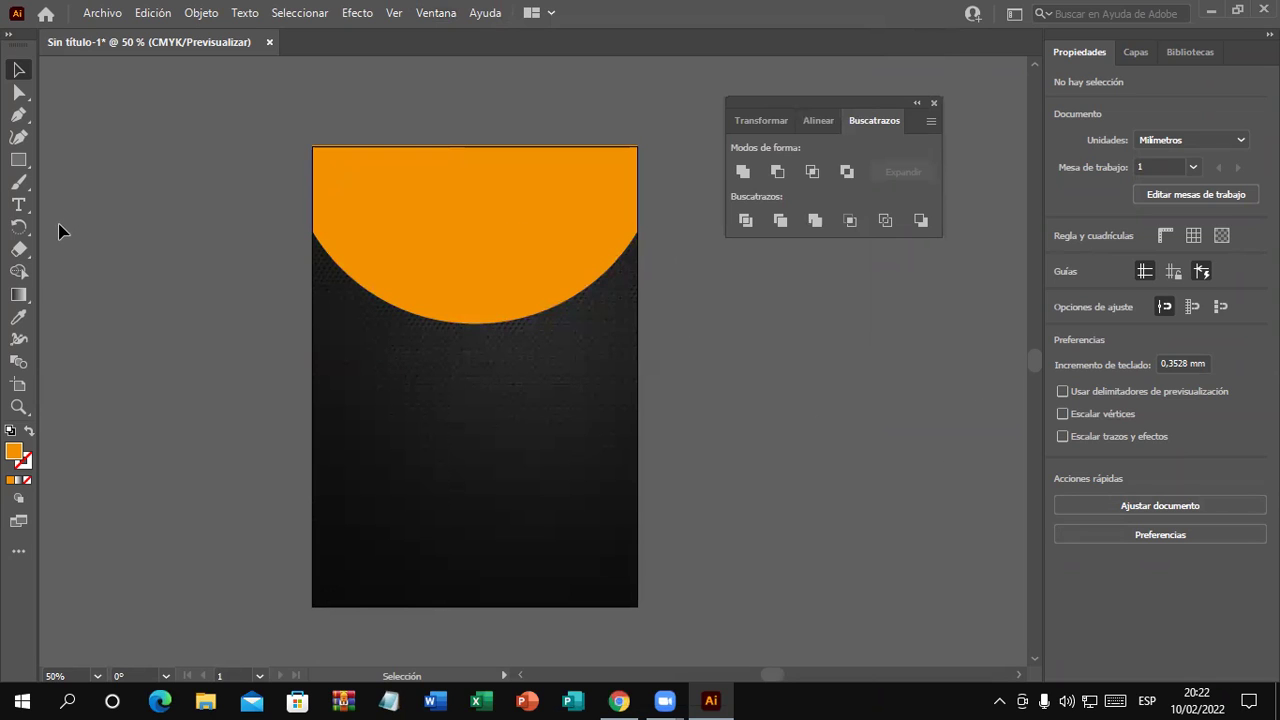
drag(439, 431, 390, 372)
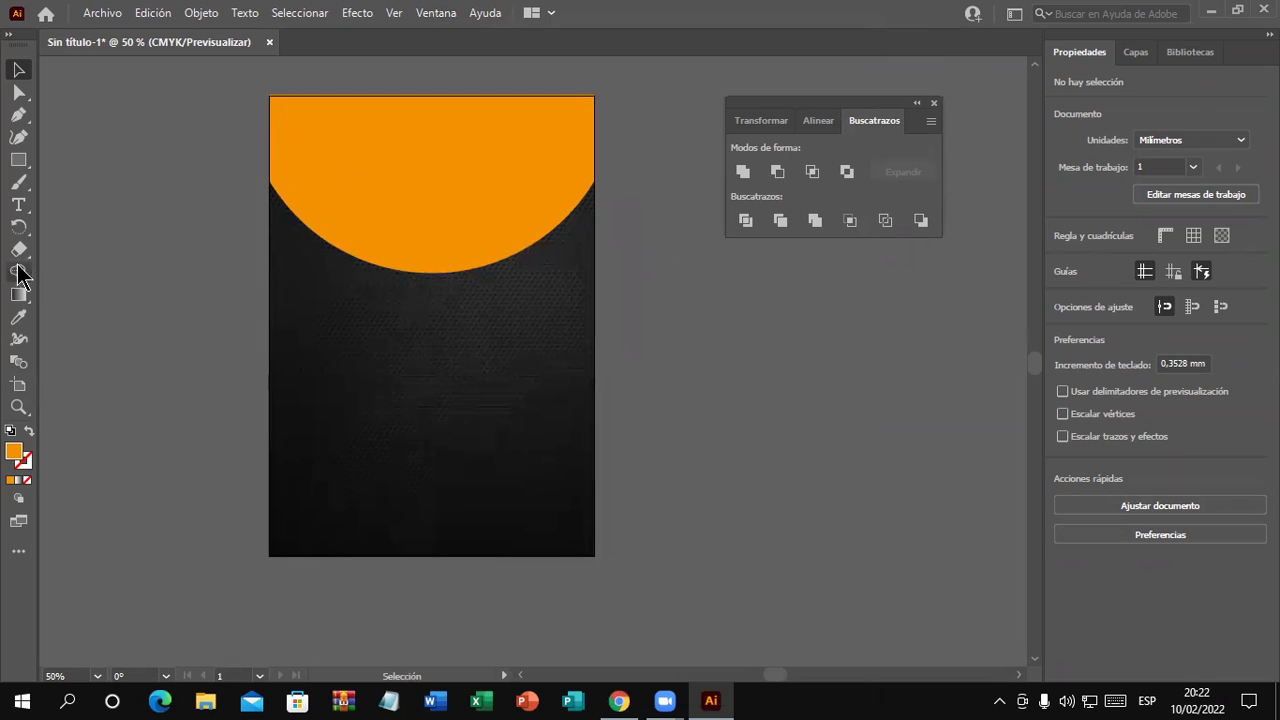
click(18, 160)
drag(326, 347, 421, 439)
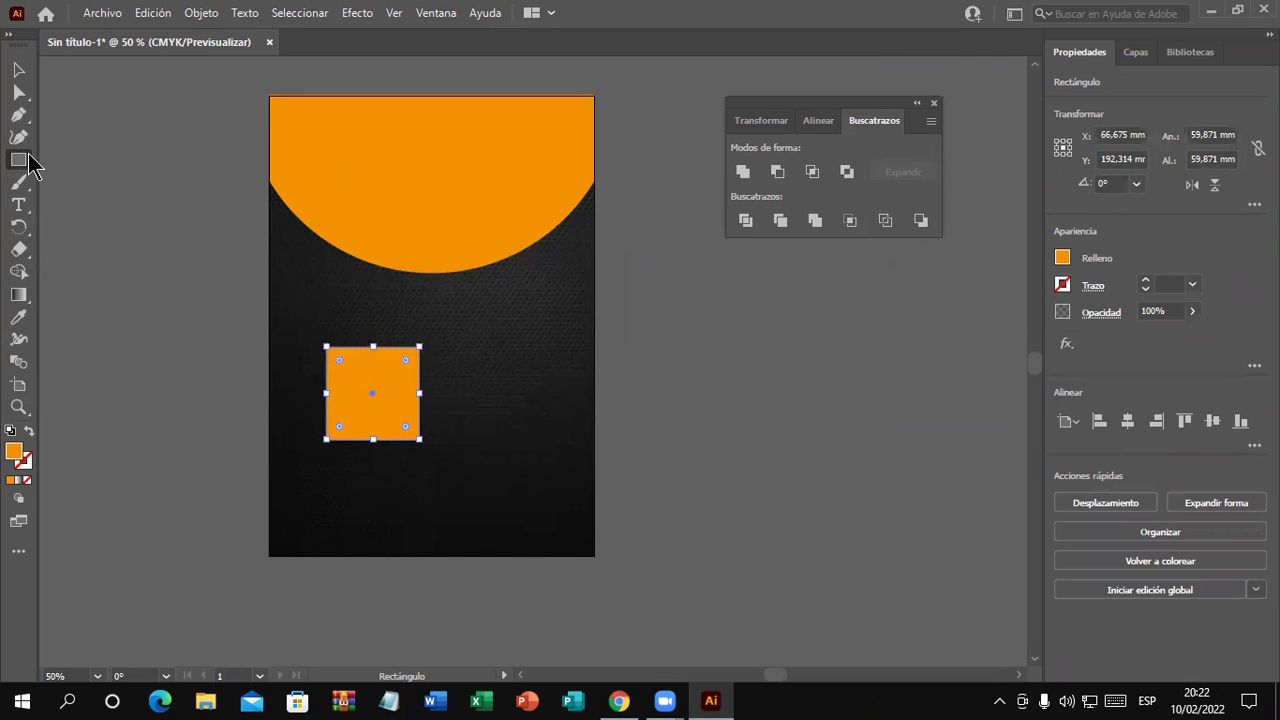
drag(30, 165, 110, 187)
drag(446, 381, 402, 463)
click(18, 69)
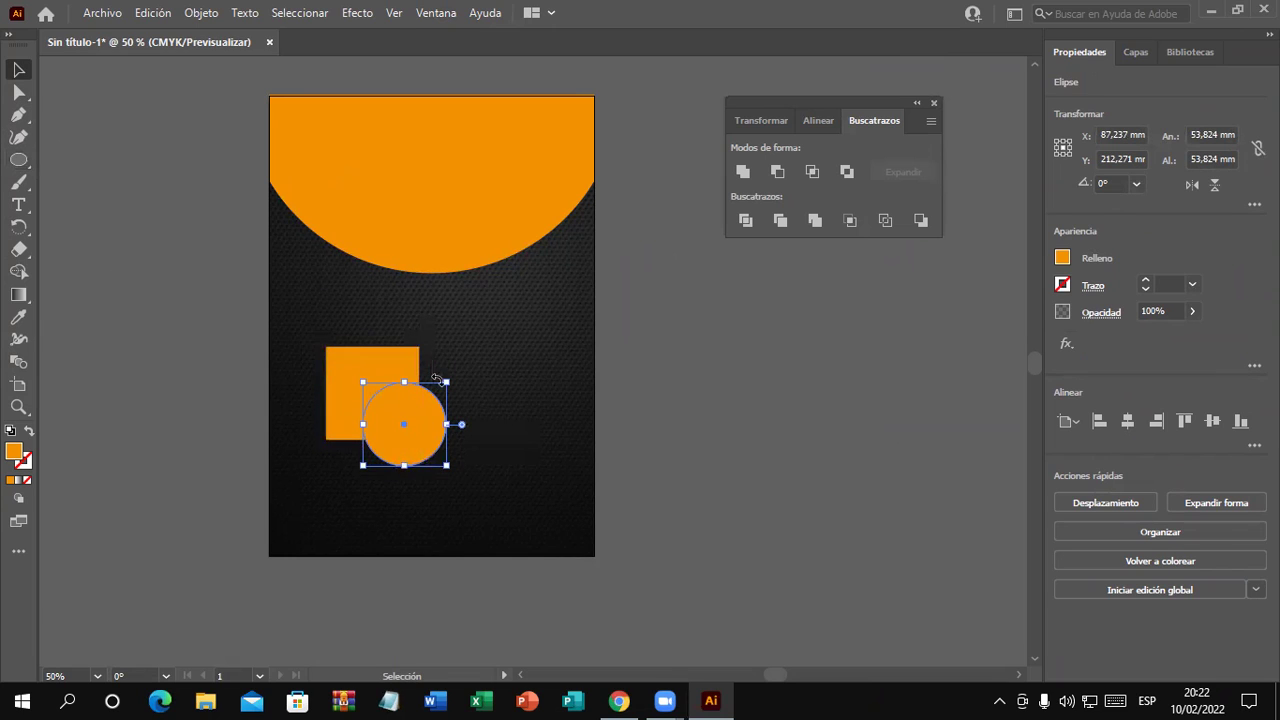
drag(486, 344, 382, 421)
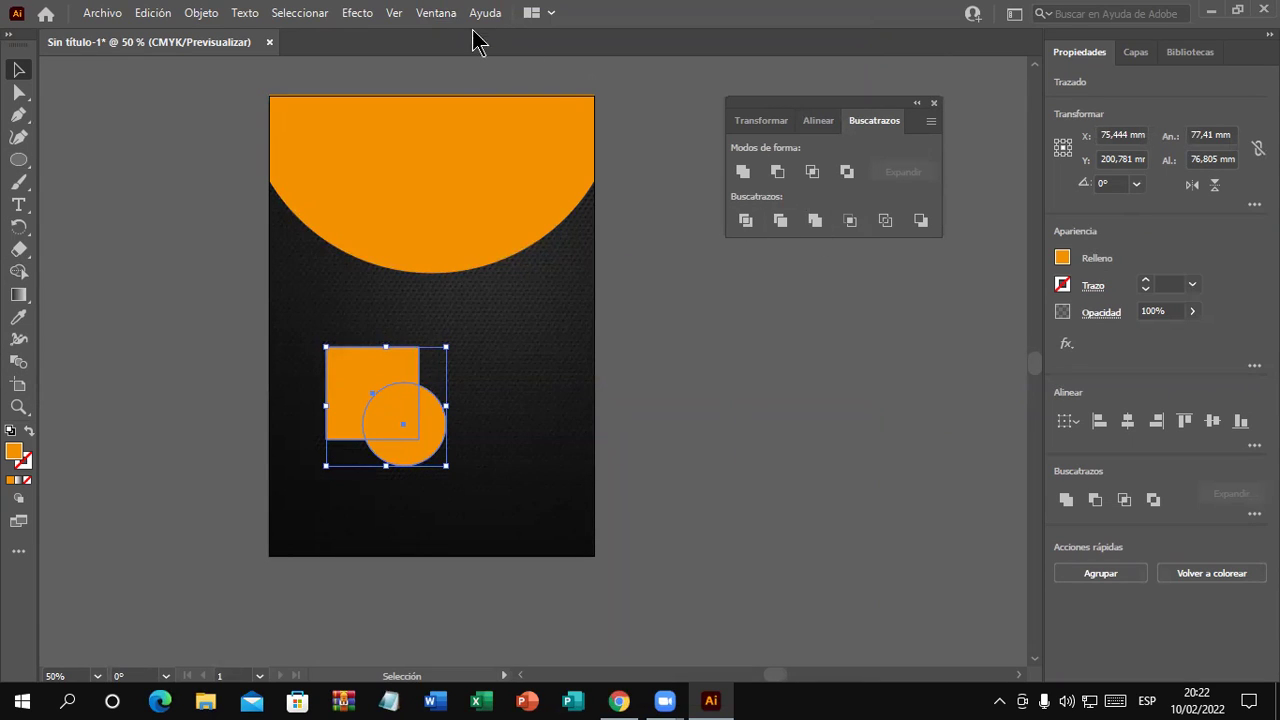
click(438, 14)
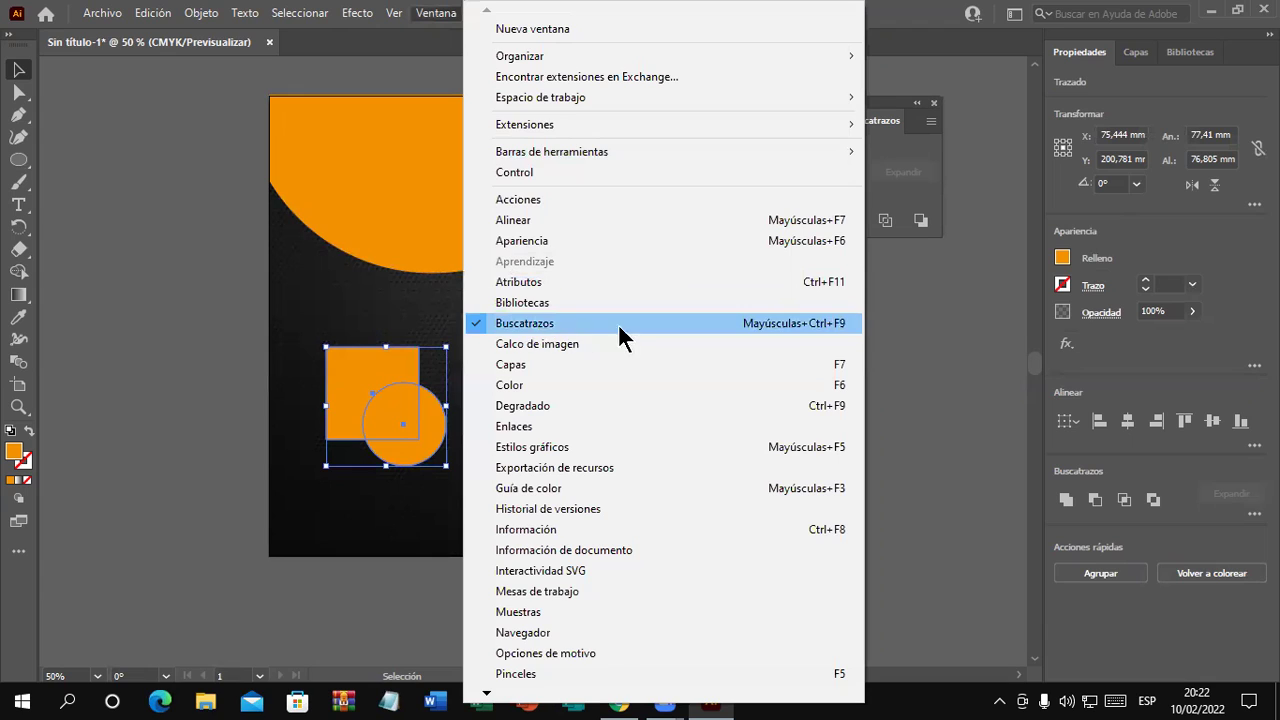
click(874, 155)
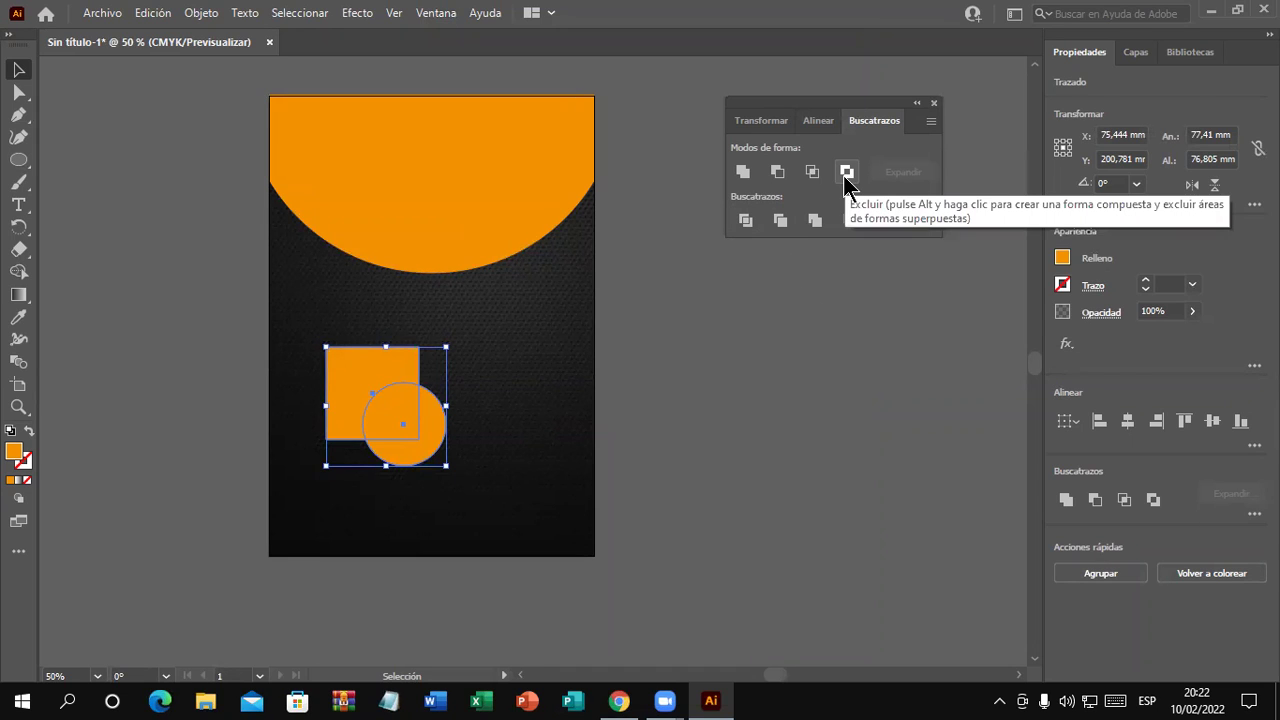
click(766, 357)
click(418, 423)
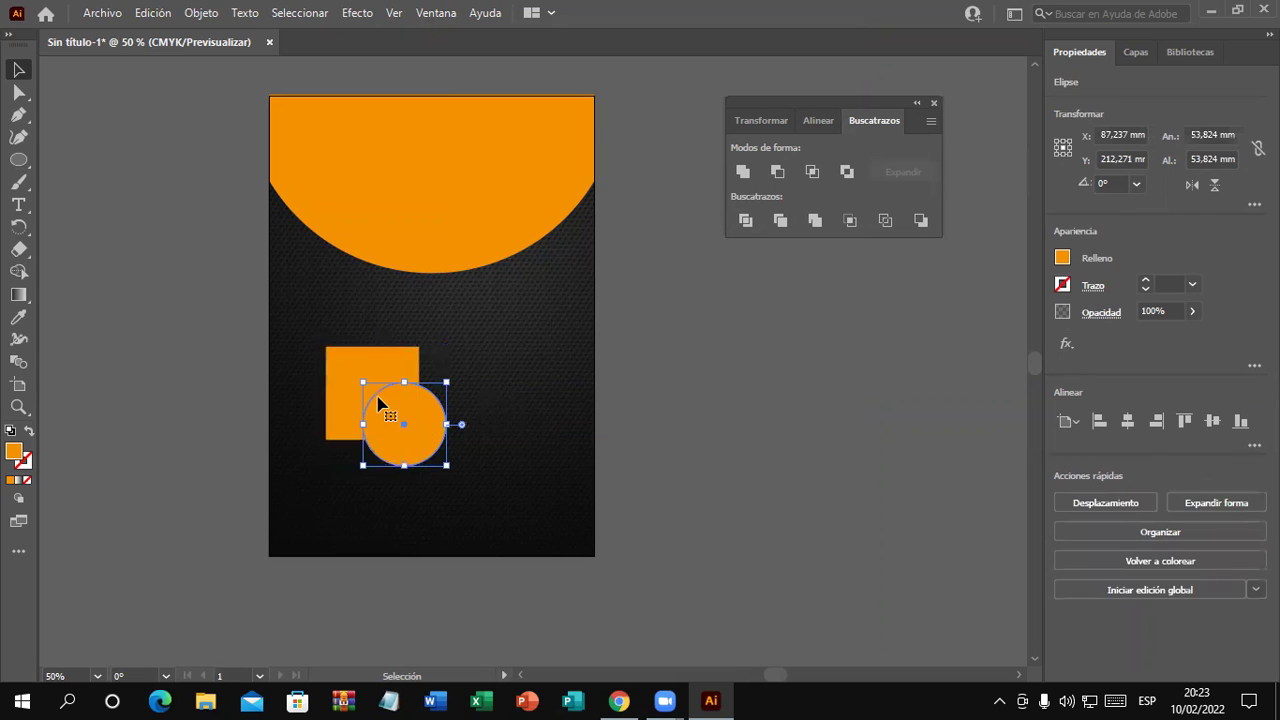
key(Delete)
click(380, 400)
key(Delete)
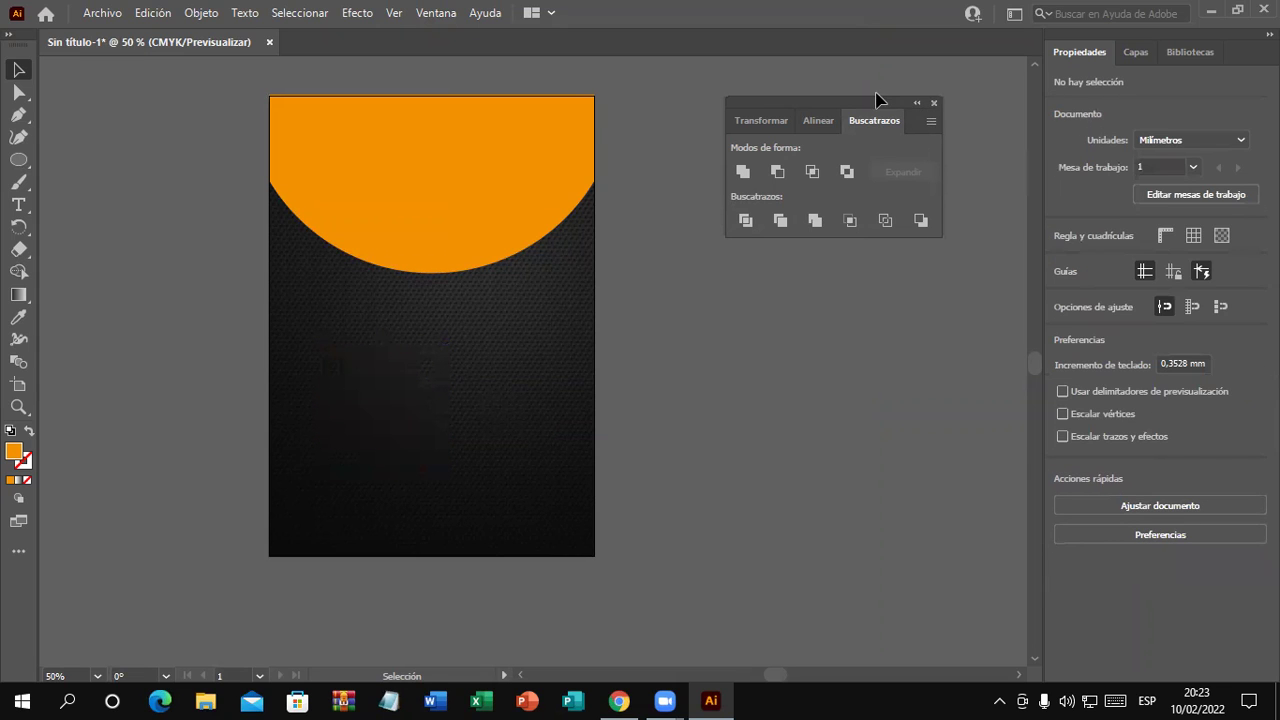
Move the existing orange half-circle off the artboard to the right
drag(868, 108, 855, 93)
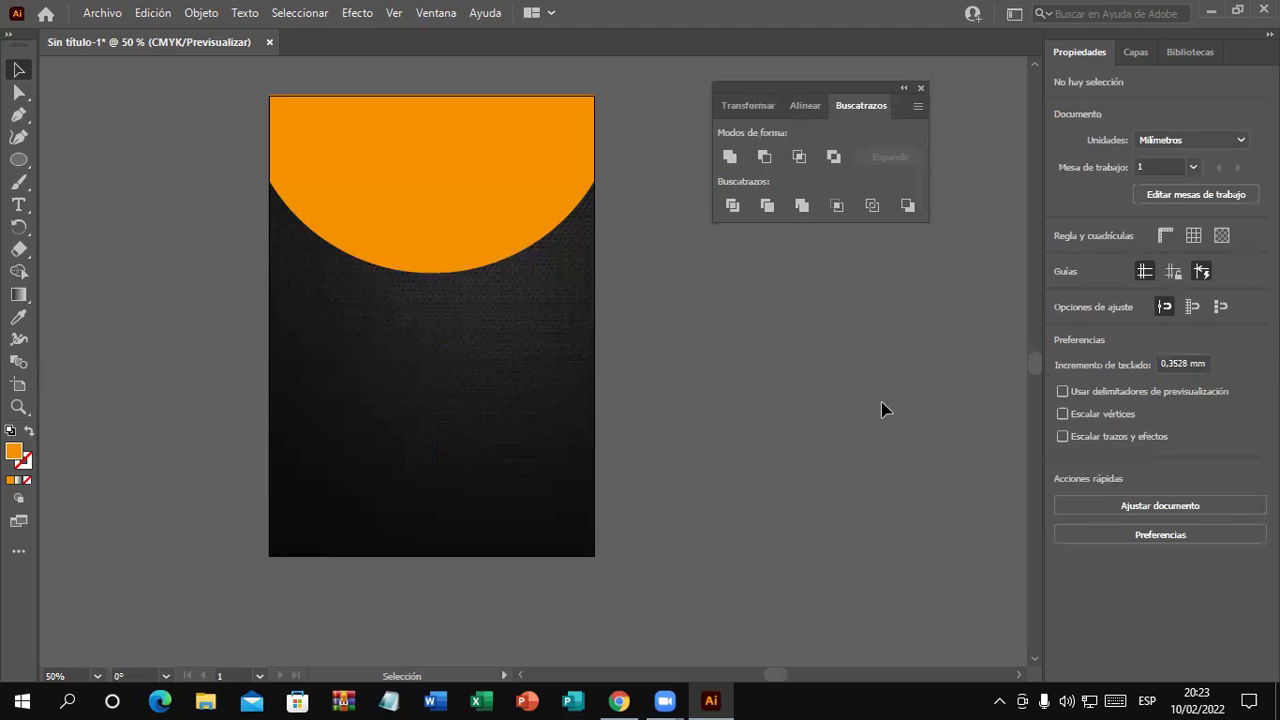
scroll(803, 443, up, 1)
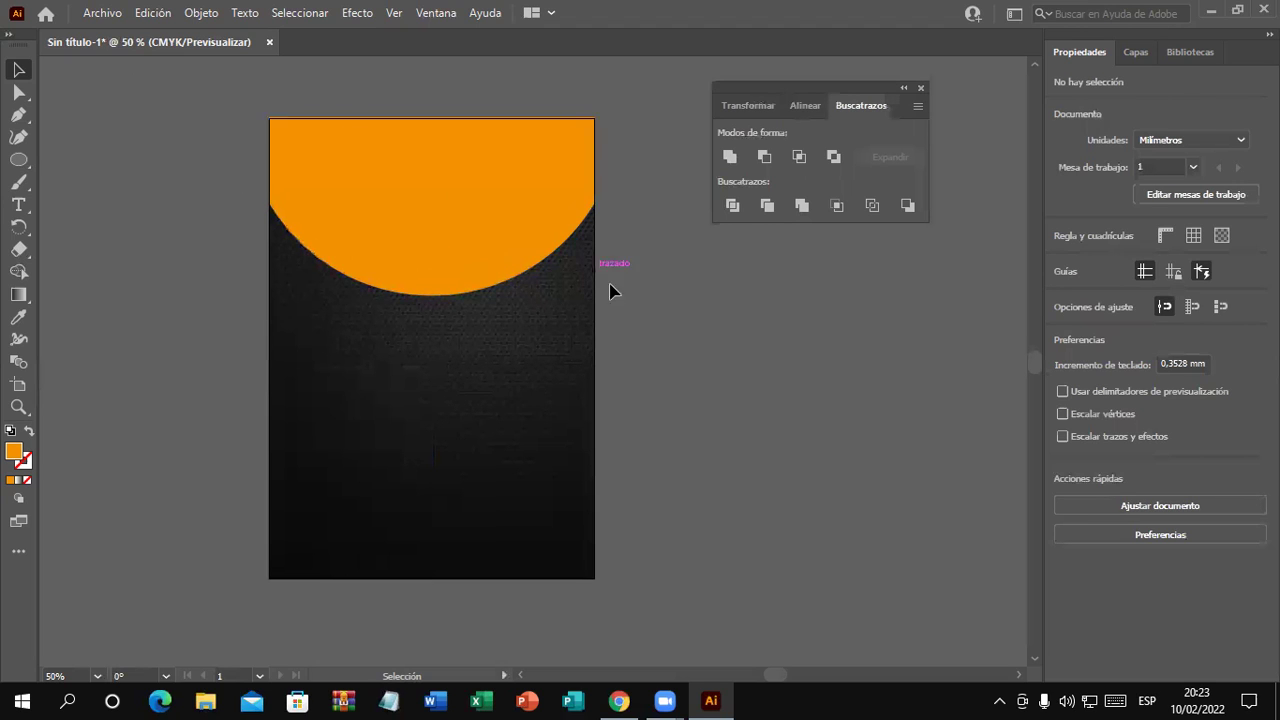
mouse_move(491, 234)
mouse_down()
mouse_move(874, 446)
mouse_move(791, 403)
mouse_up()
drag(600, 289, 550, 343)
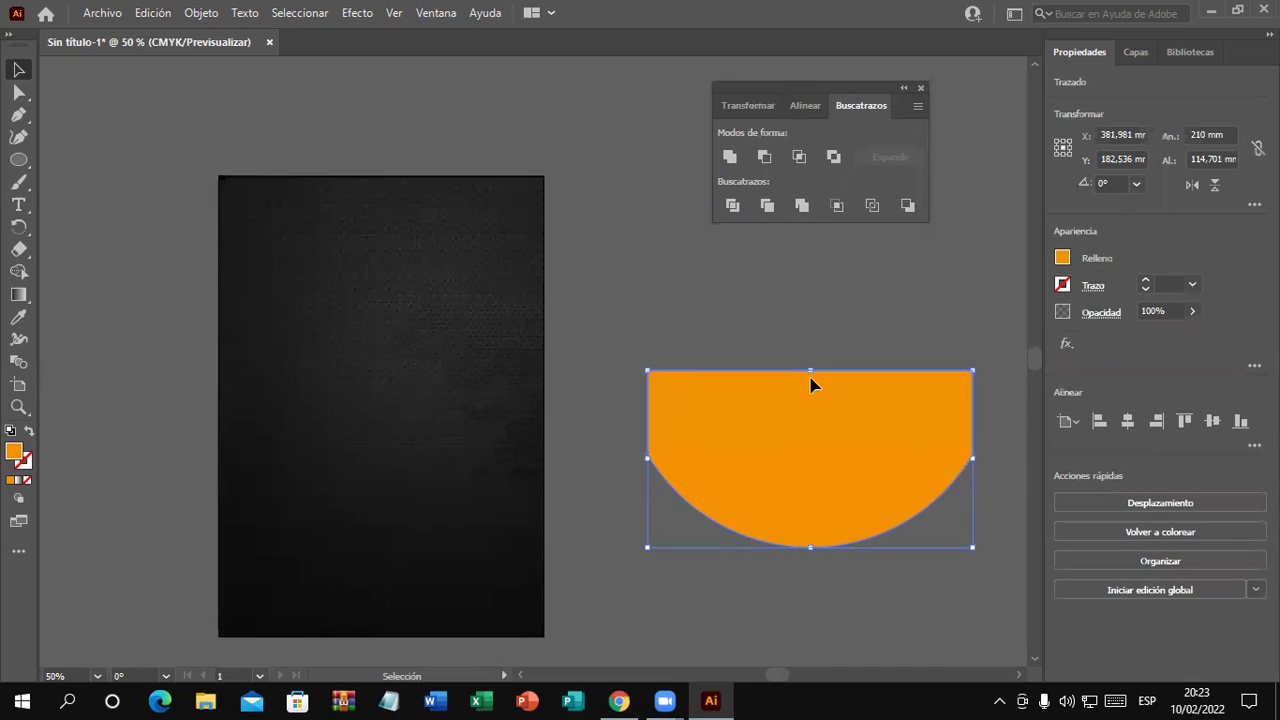
drag(811, 380, 875, 301)
Draw a 290.286 mm orange circle and move it over the artboard's top centre
click(18, 160)
scroll(263, 140, down, 1)
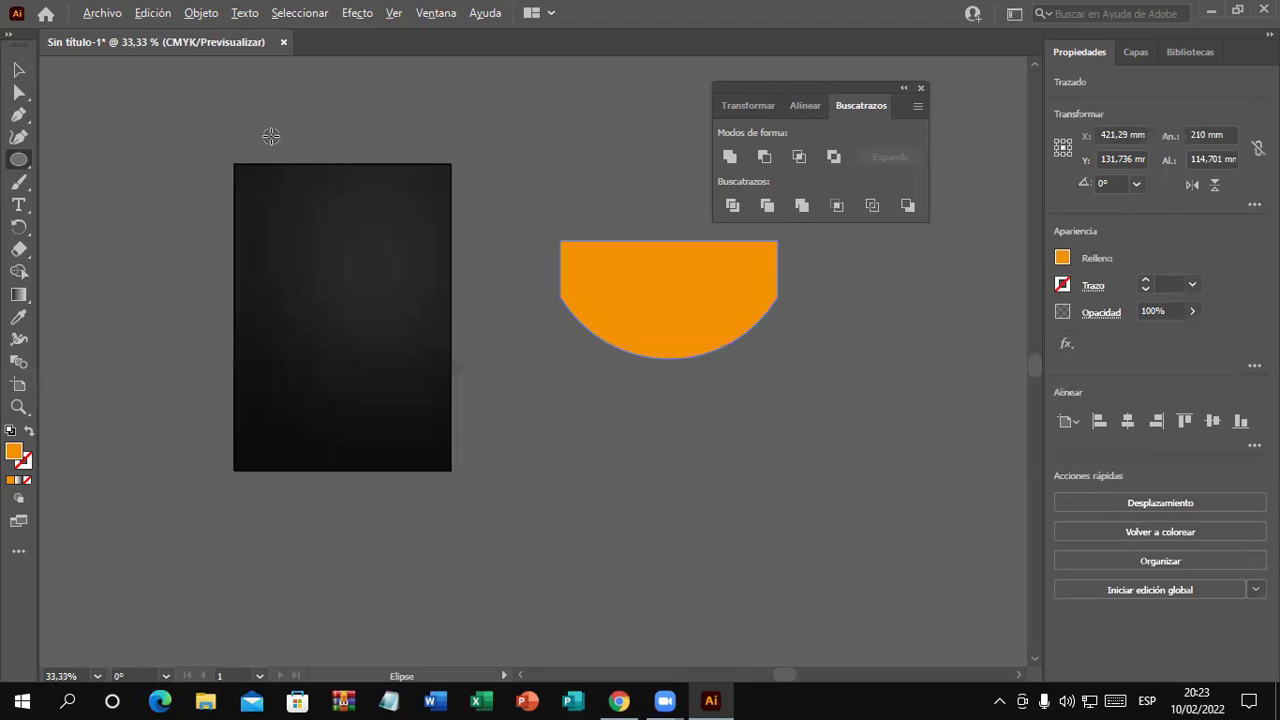
scroll(271, 134, down, 1)
drag(298, 121, 437, 249)
drag(343, 136, 540, 361)
click(18, 69)
drag(508, 222, 493, 230)
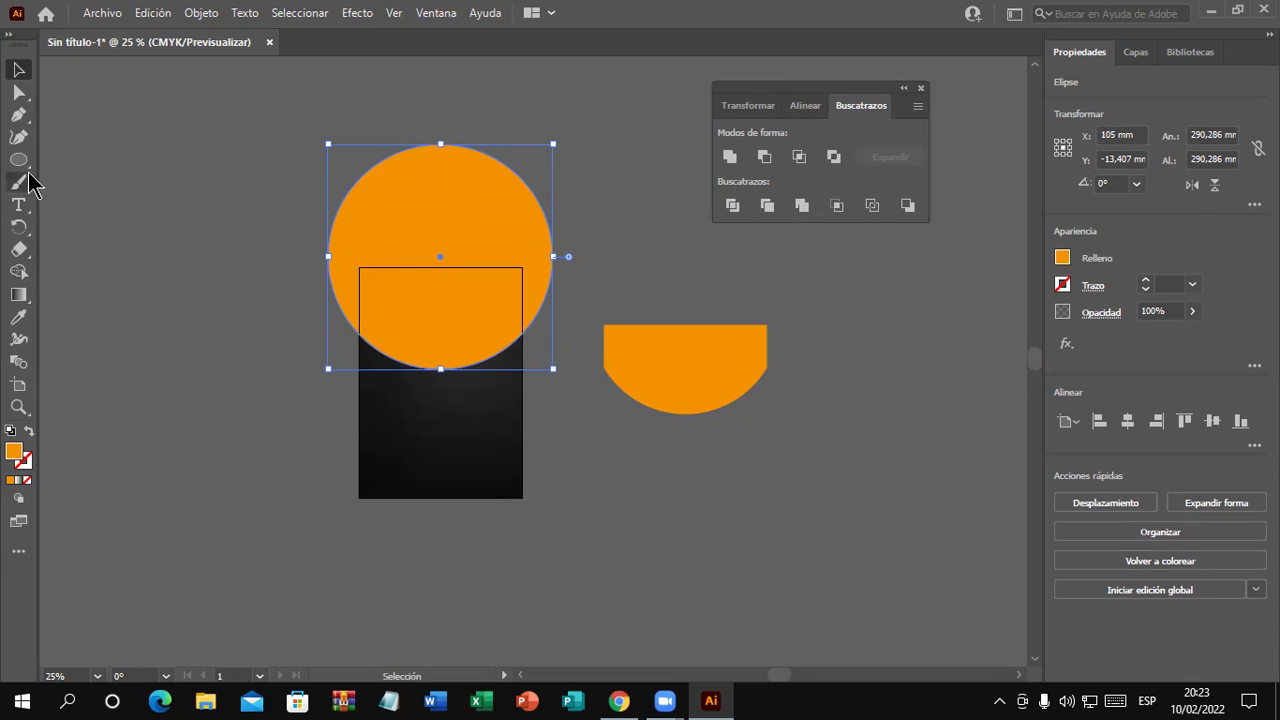
Draw a rectangle over the circle's left overhang, stretched up past its top
drag(18, 160, 68, 167)
click(68, 160)
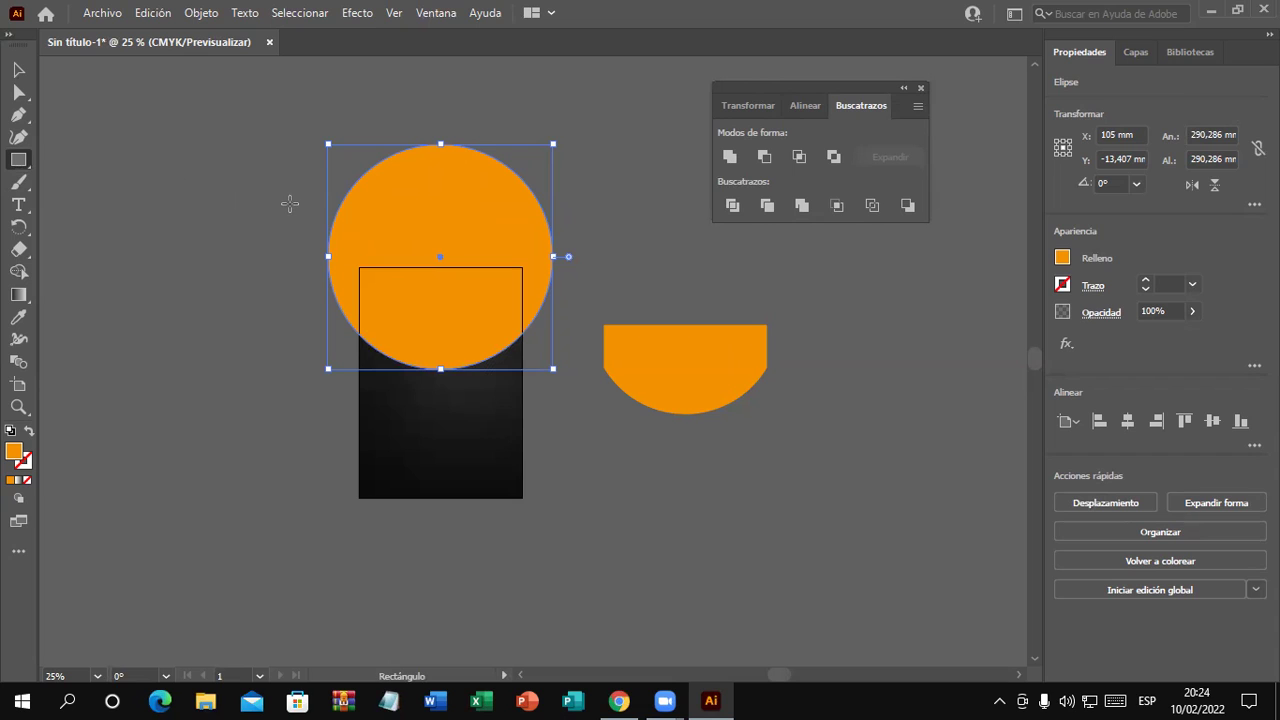
drag(289, 203, 362, 381)
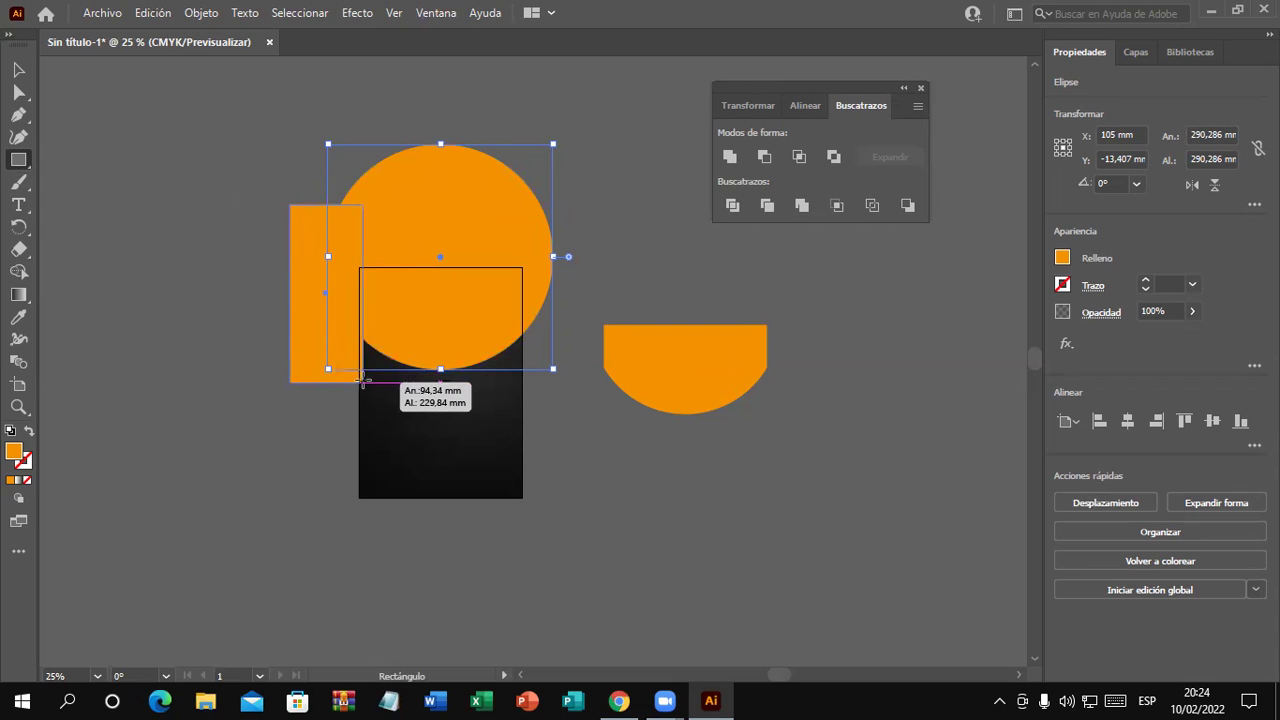
drag(362, 381, 358, 376)
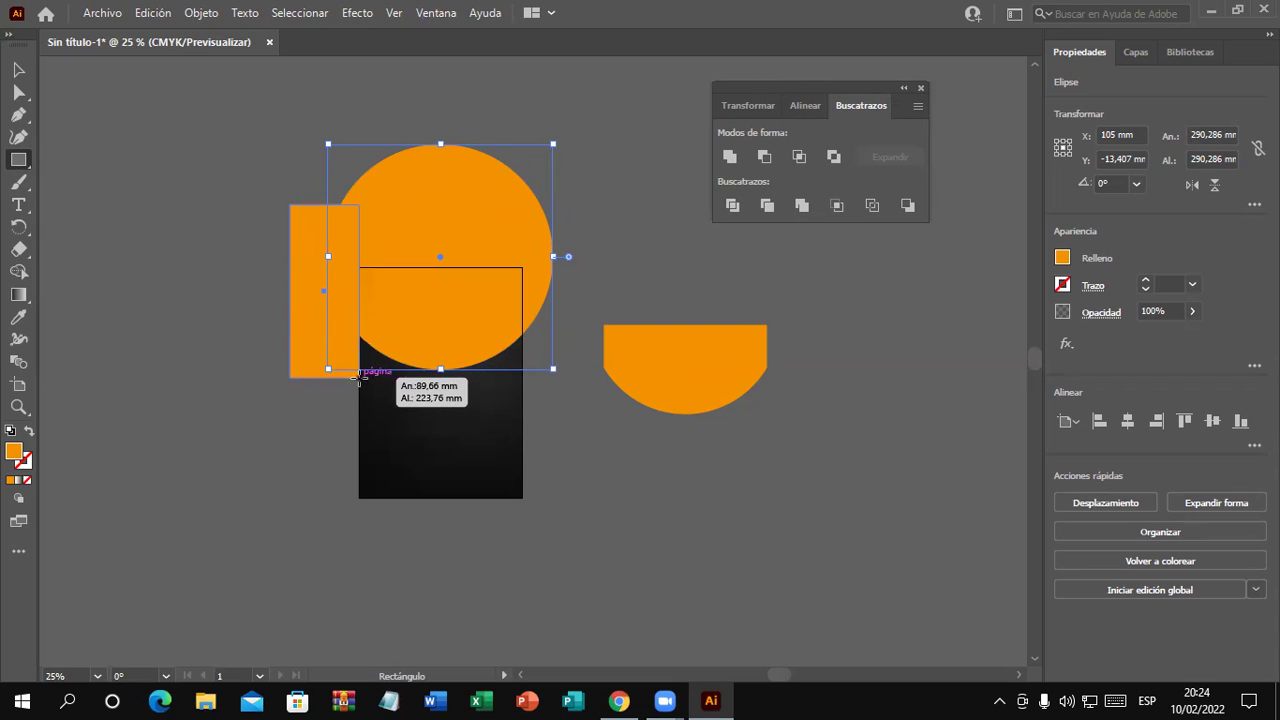
click(18, 69)
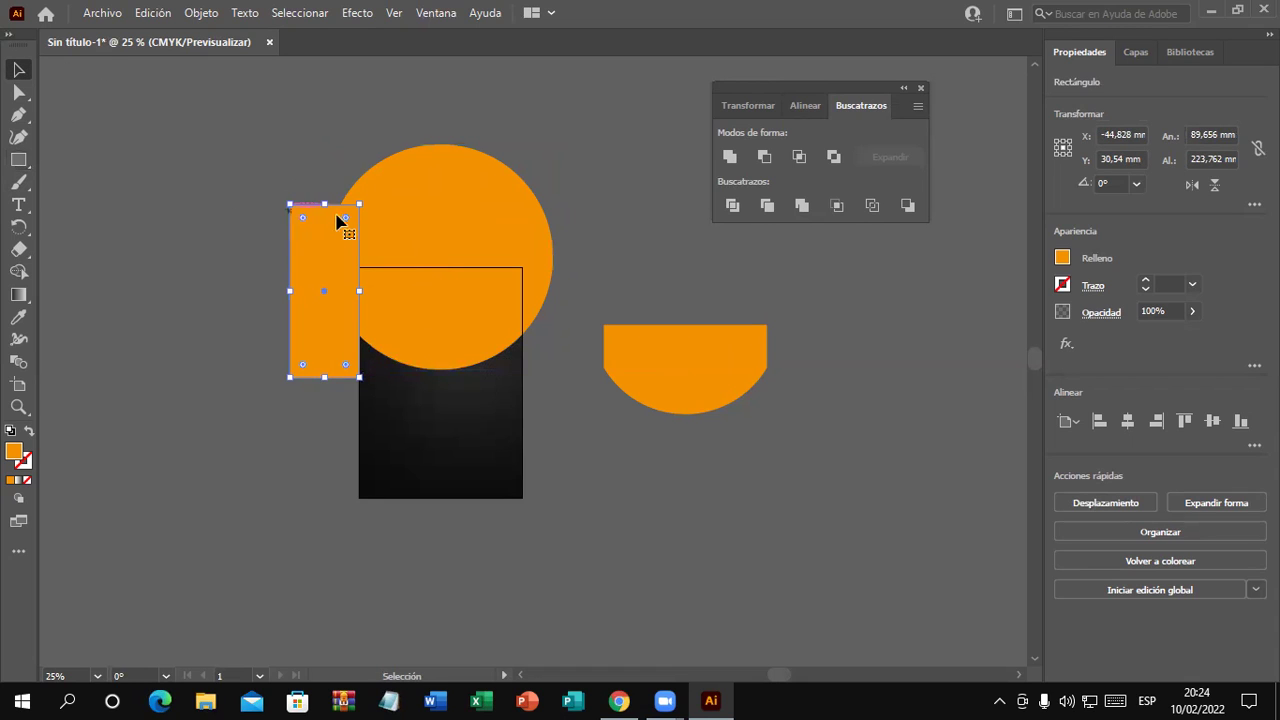
drag(324, 204, 323, 116)
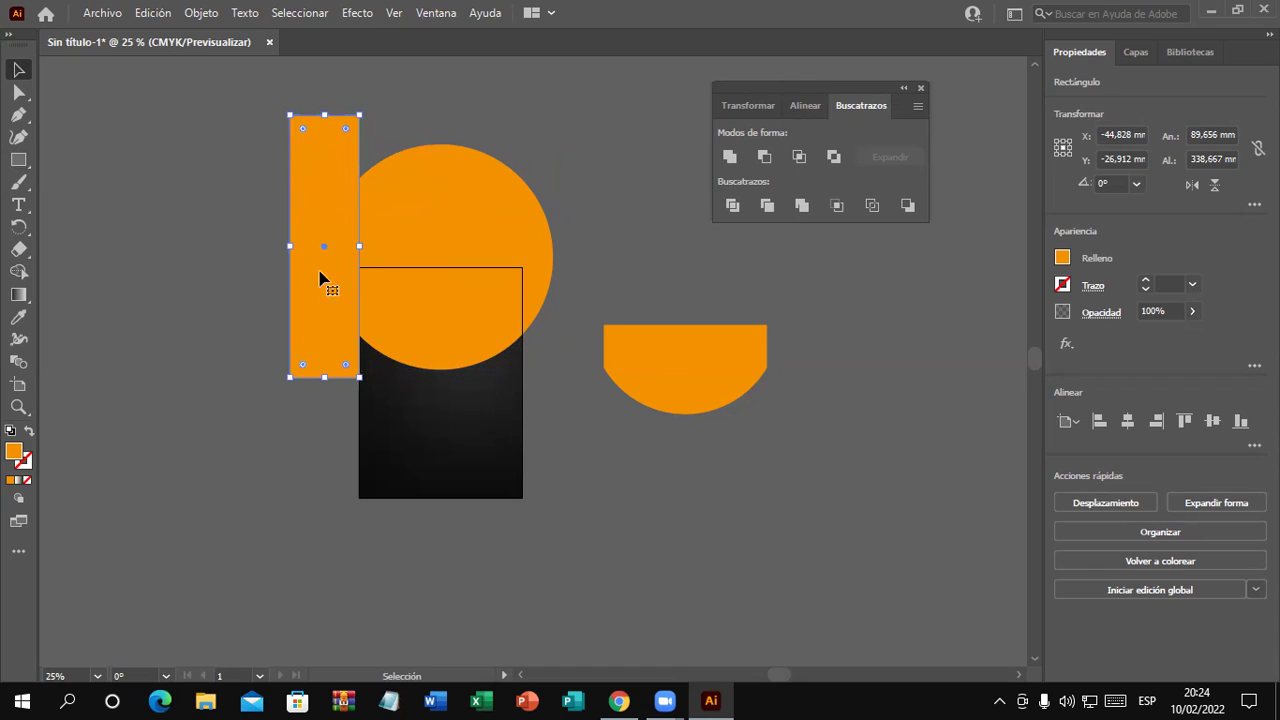
Select the rectangle and circle and apply Minus Front, leaving a 250.143 × 290.286 mm shape
drag(251, 228, 352, 298)
drag(350, 308, 352, 310)
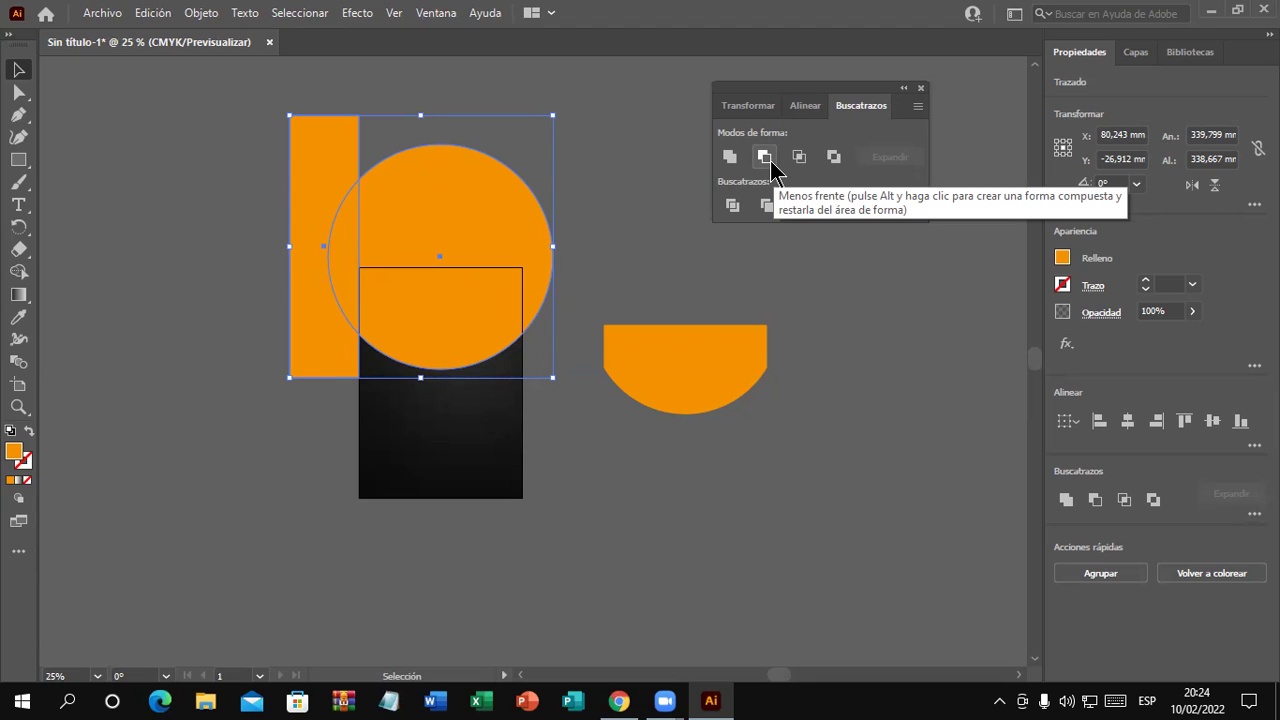
click(769, 160)
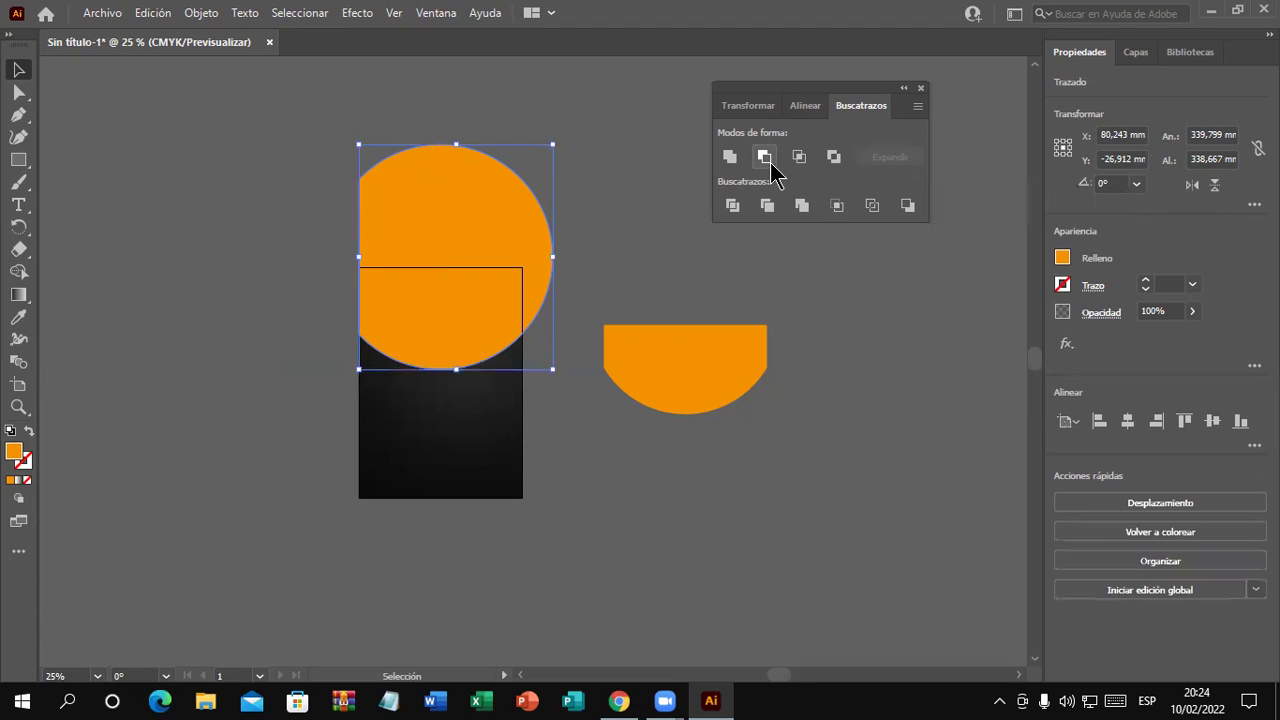
click(875, 355)
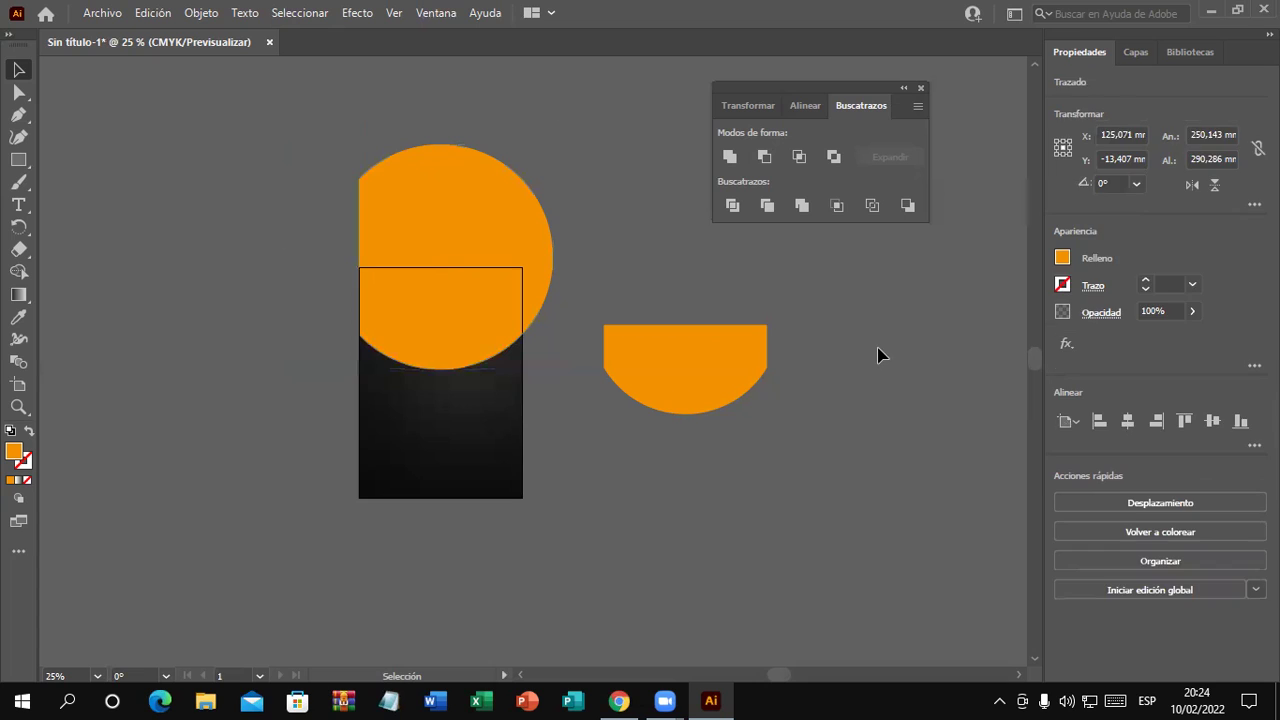
Cover the circle above the top edge with a rectangle and subtract it with Minus Front
drag(623, 214, 580, 240)
click(18, 160)
drag(248, 134, 541, 297)
click(18, 70)
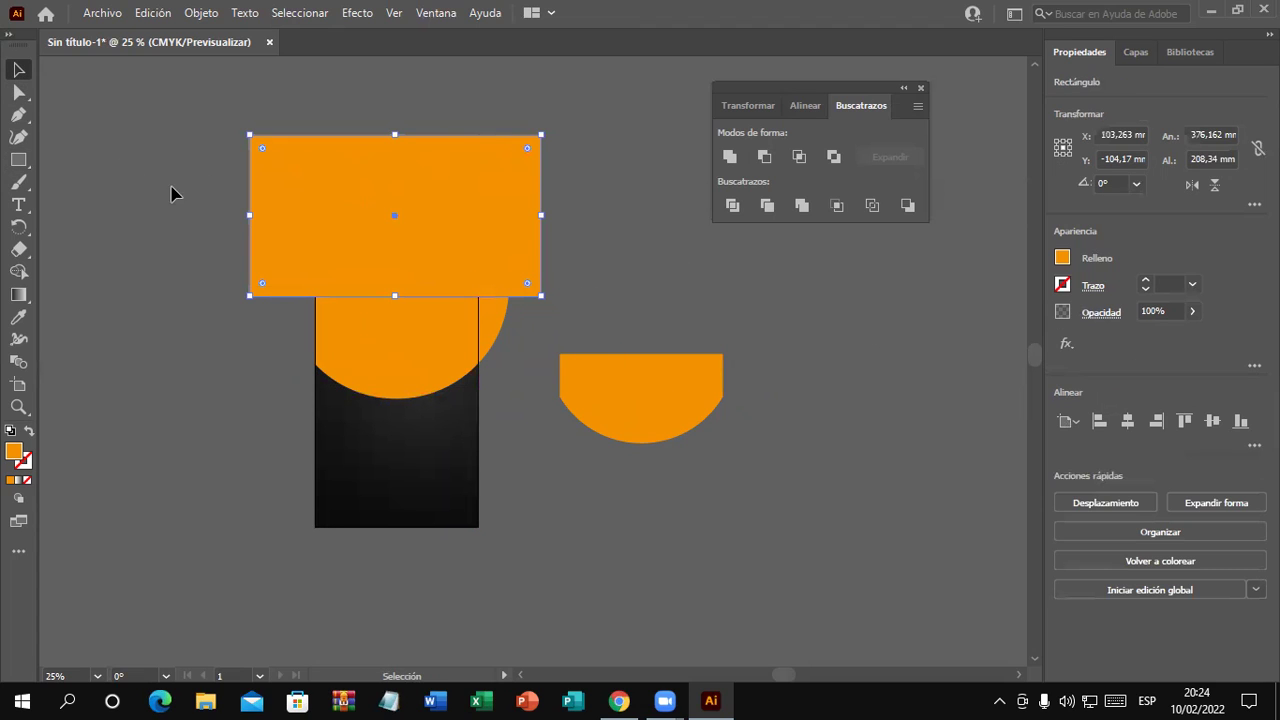
shift+click(498, 305)
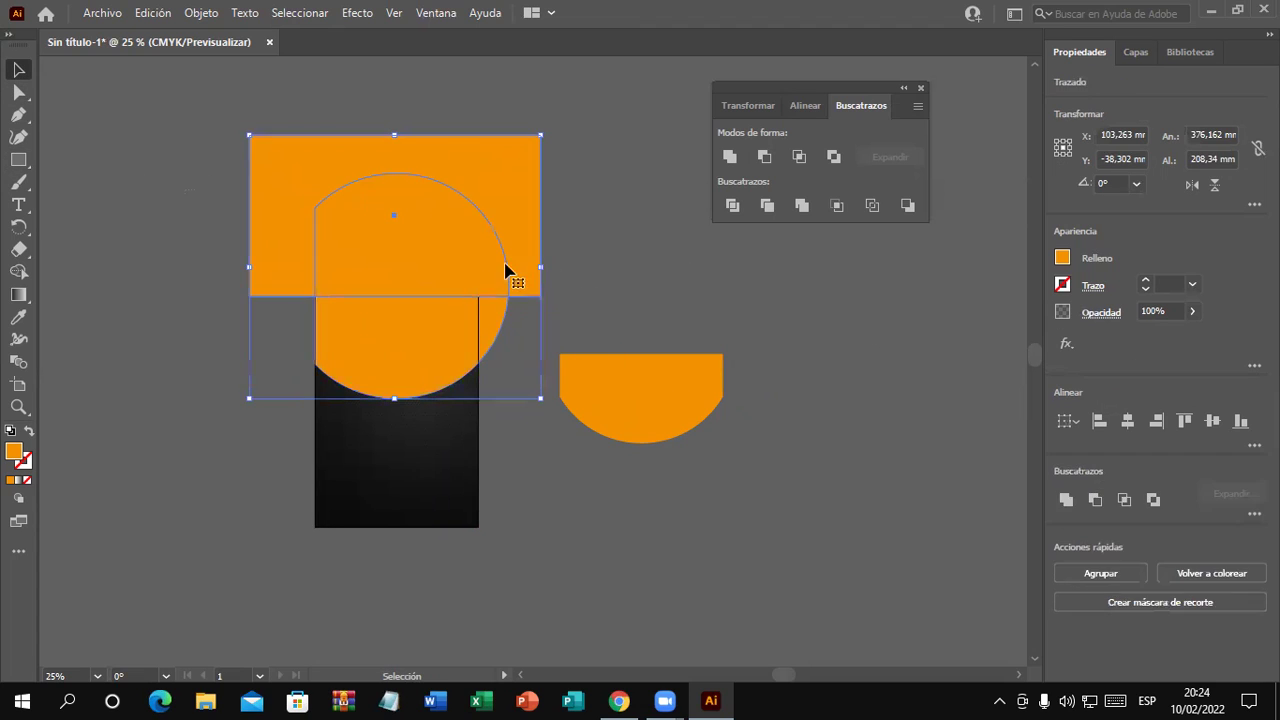
click(764, 157)
click(768, 422)
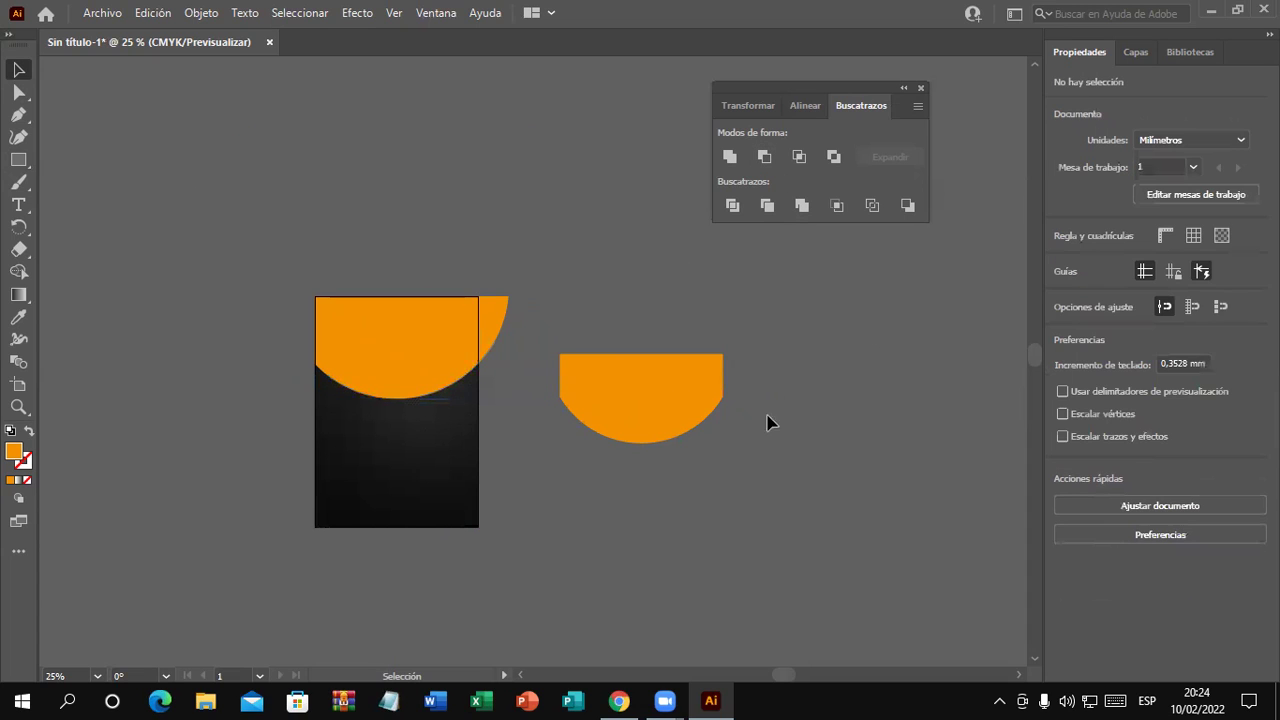
scroll(623, 374, up, 1)
scroll(594, 386, up, 1)
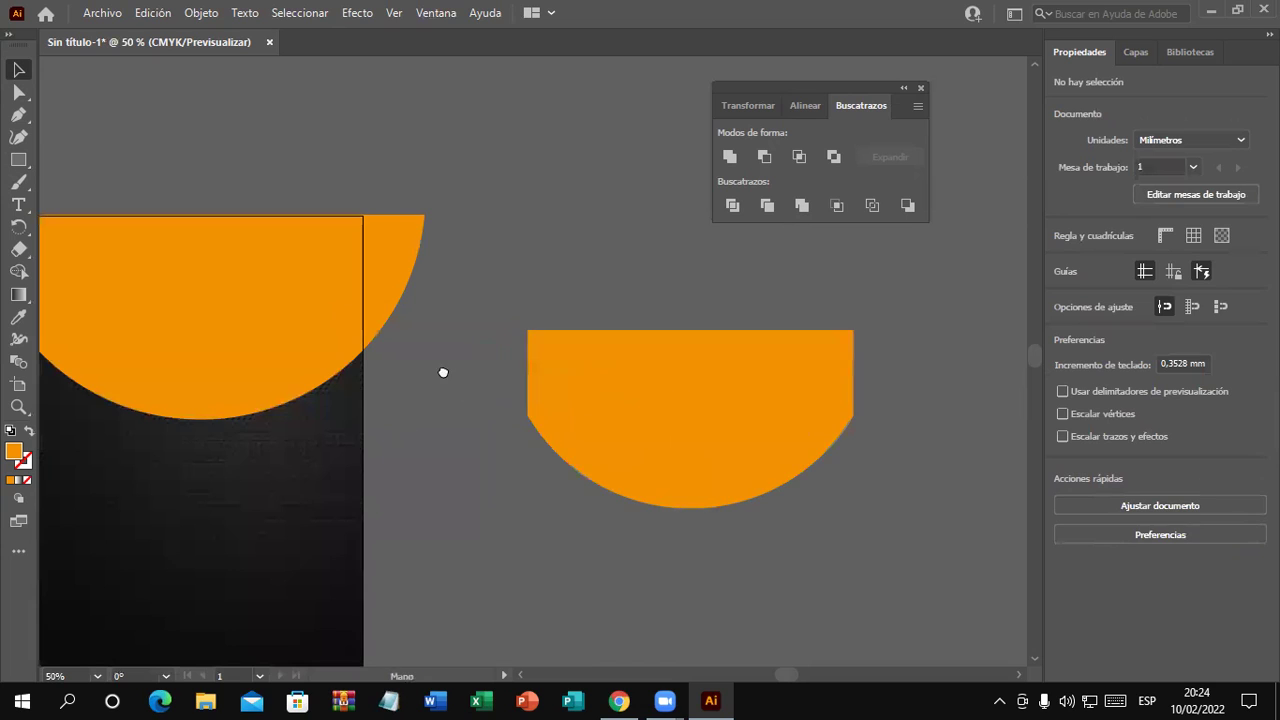
drag(443, 372, 512, 356)
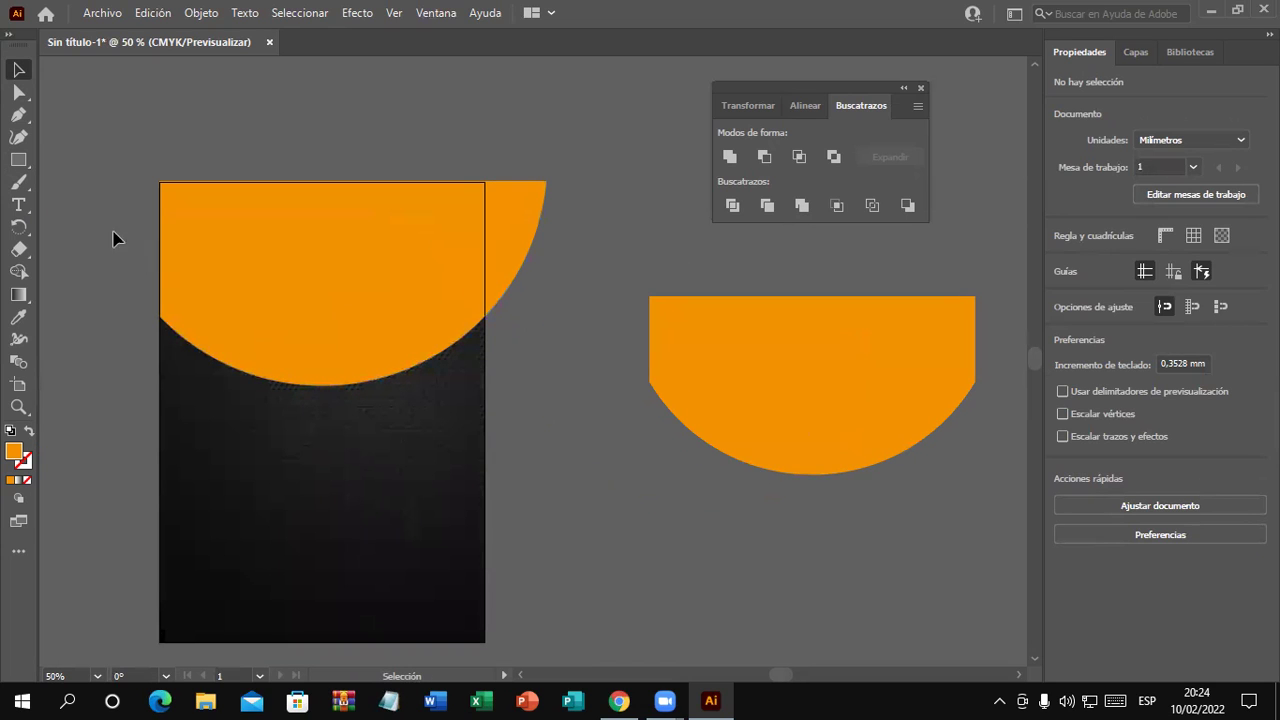
click(18, 160)
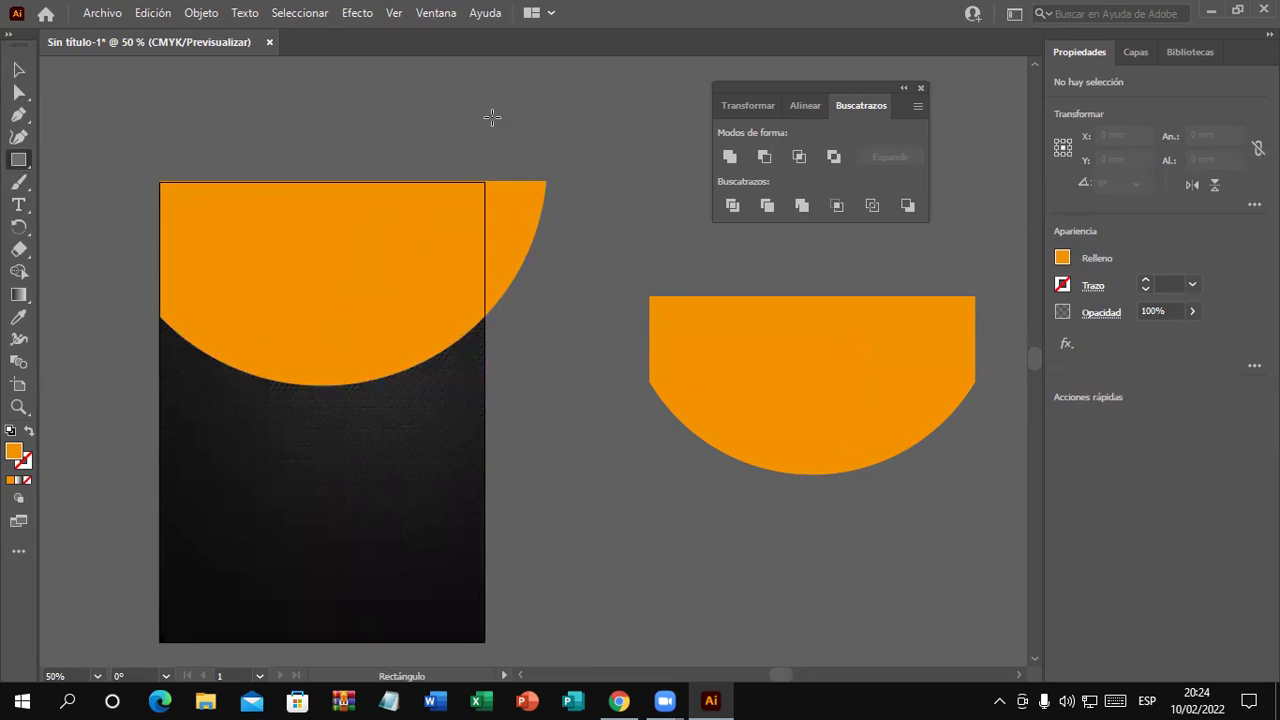
Cut the orange shape's right overhang away with a rectangle and Minus Front
drag(484, 108, 568, 410)
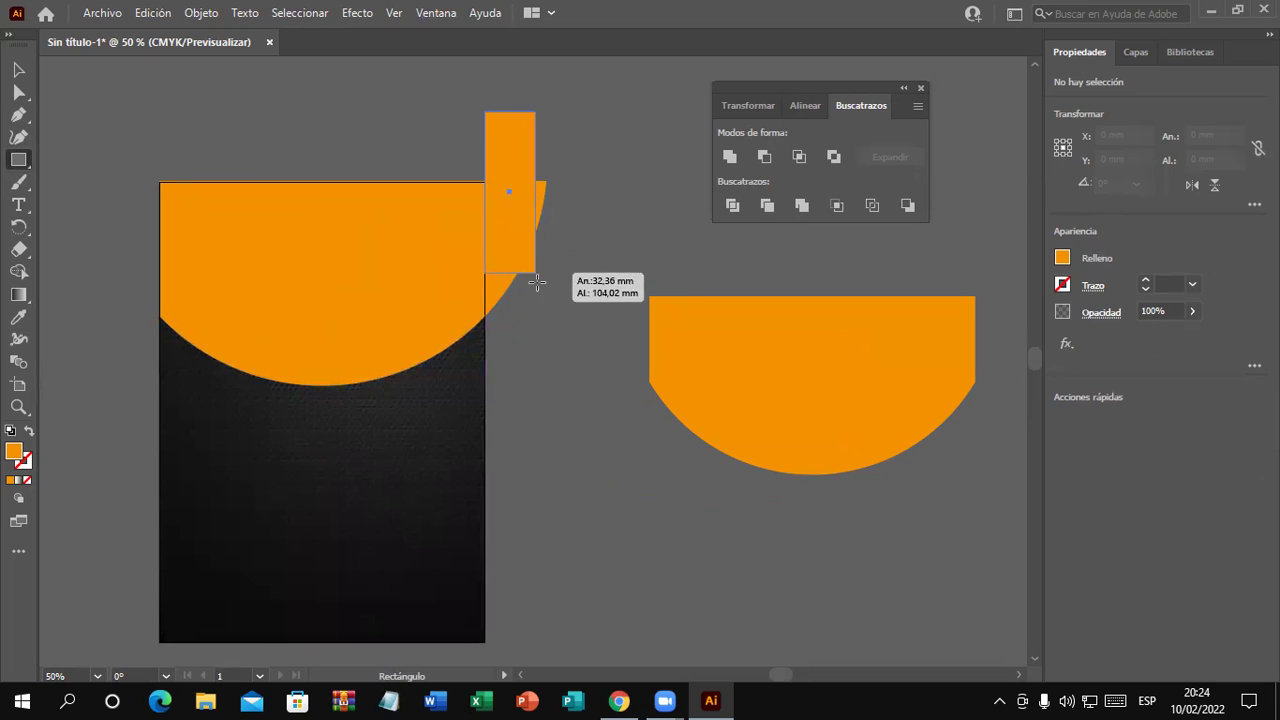
click(18, 69)
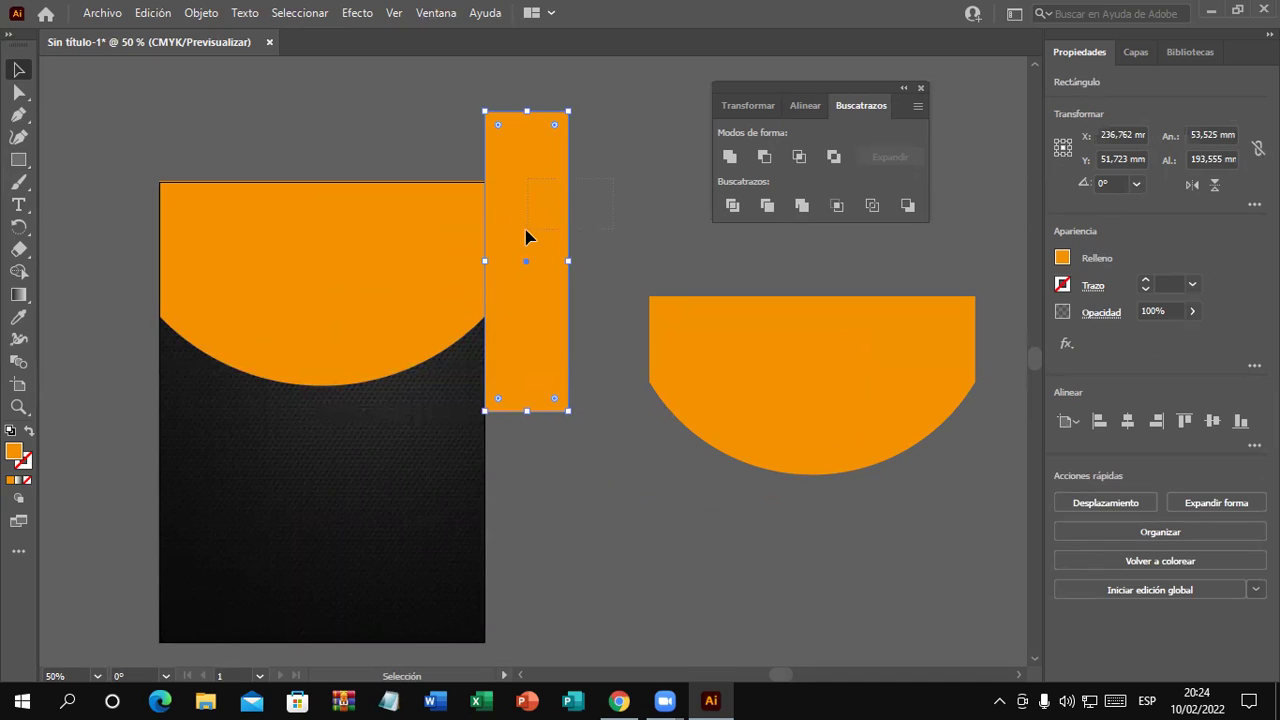
shift+click(545, 255)
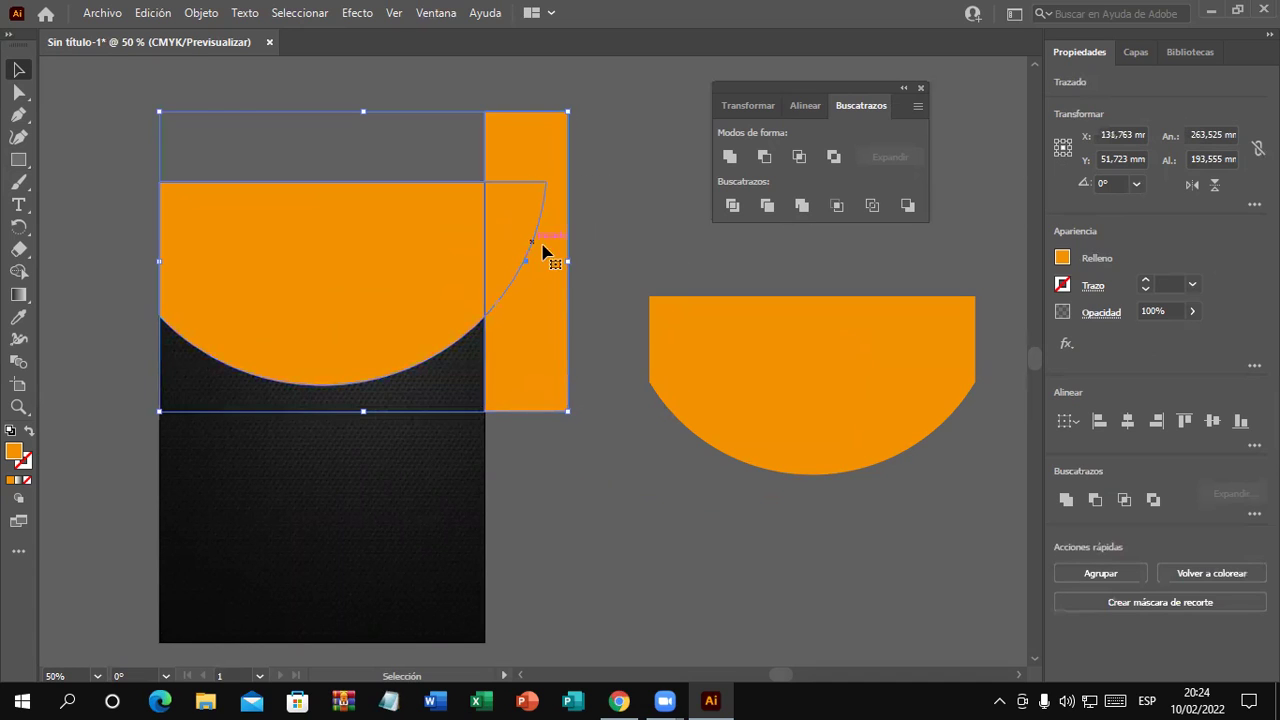
click(766, 160)
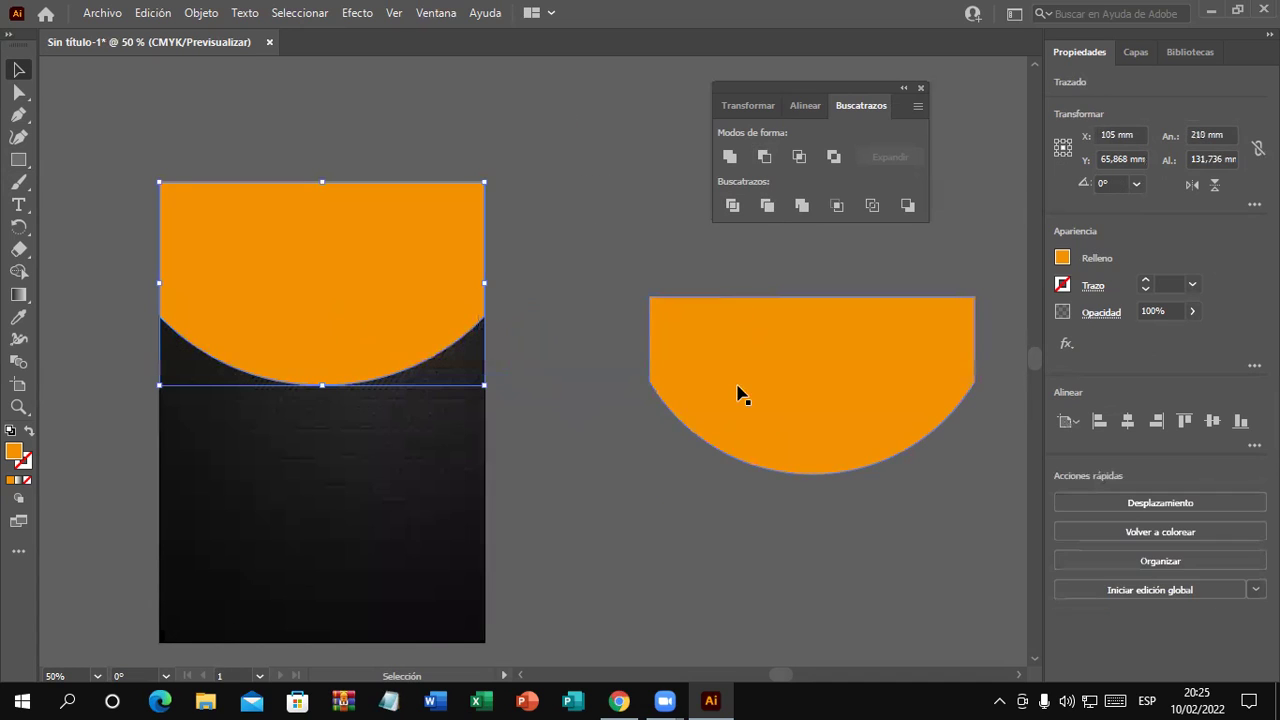
Delete the spare semicircle beside the poster
drag(740, 391, 671, 480)
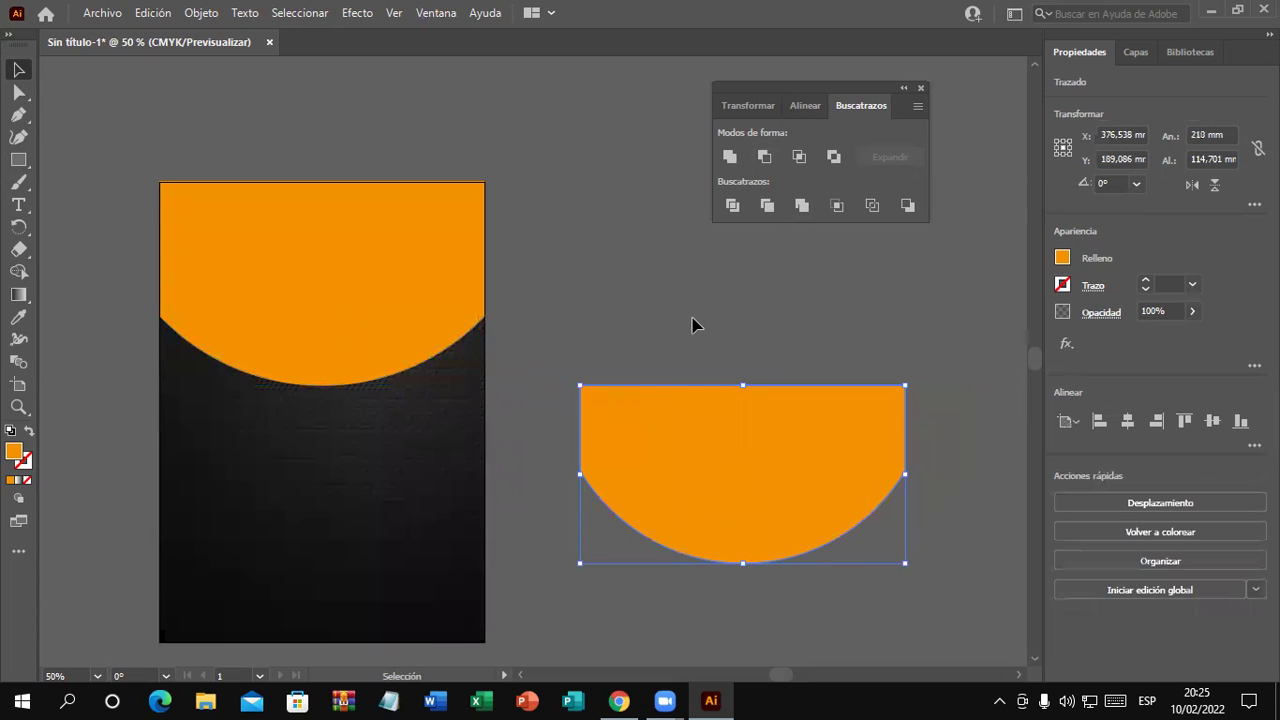
key(Delete)
scroll(673, 345, down, 1)
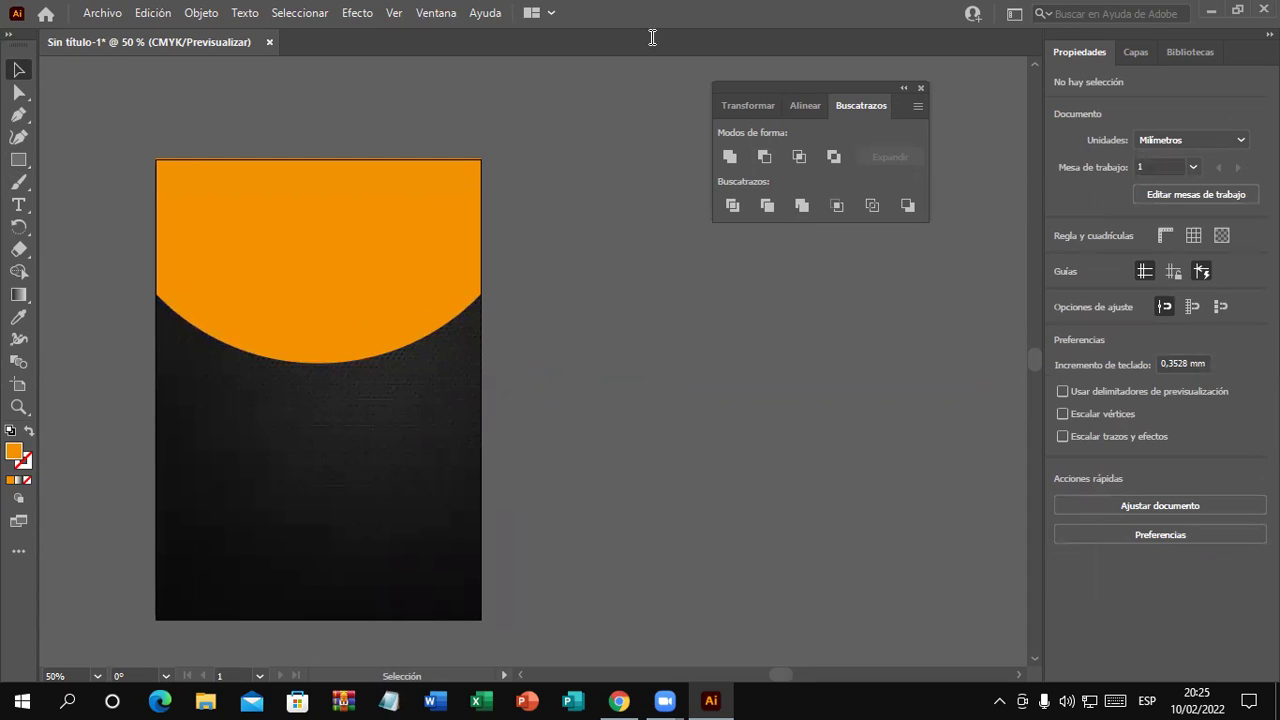
Search Google Images for 'ensalada con palta' and browse the results
key(alt+Tab)
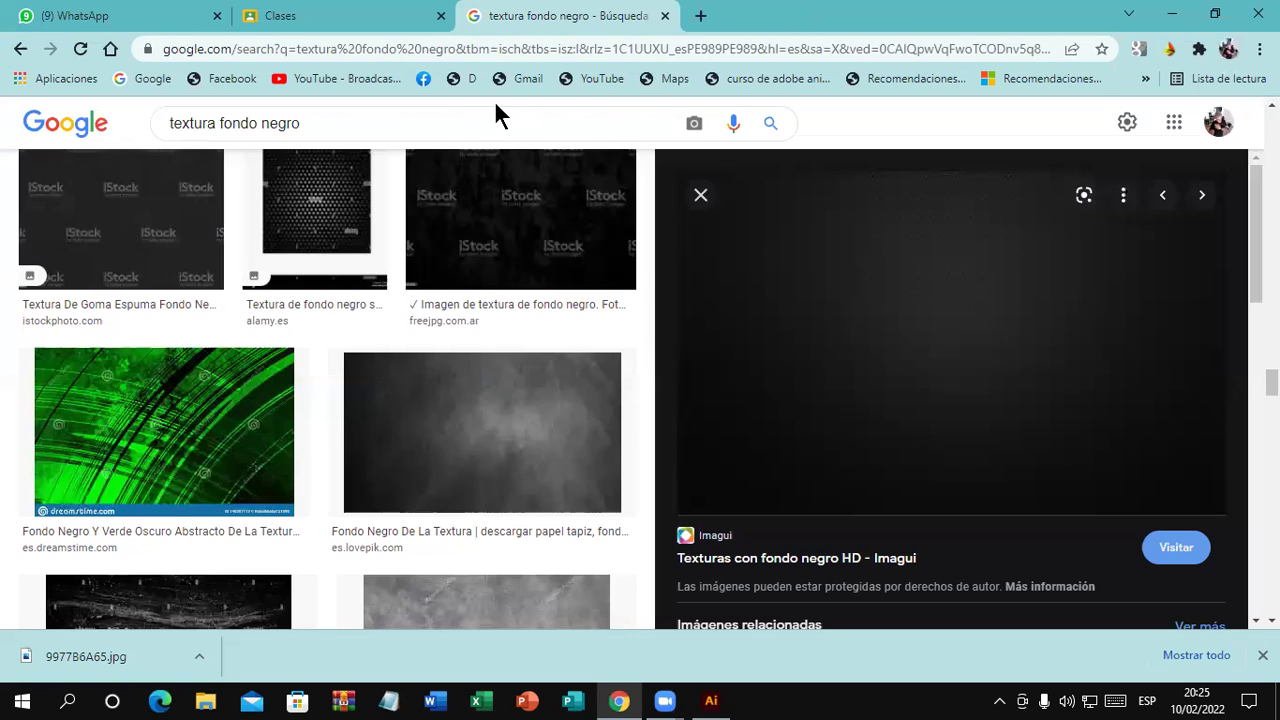
triple_click(414, 113)
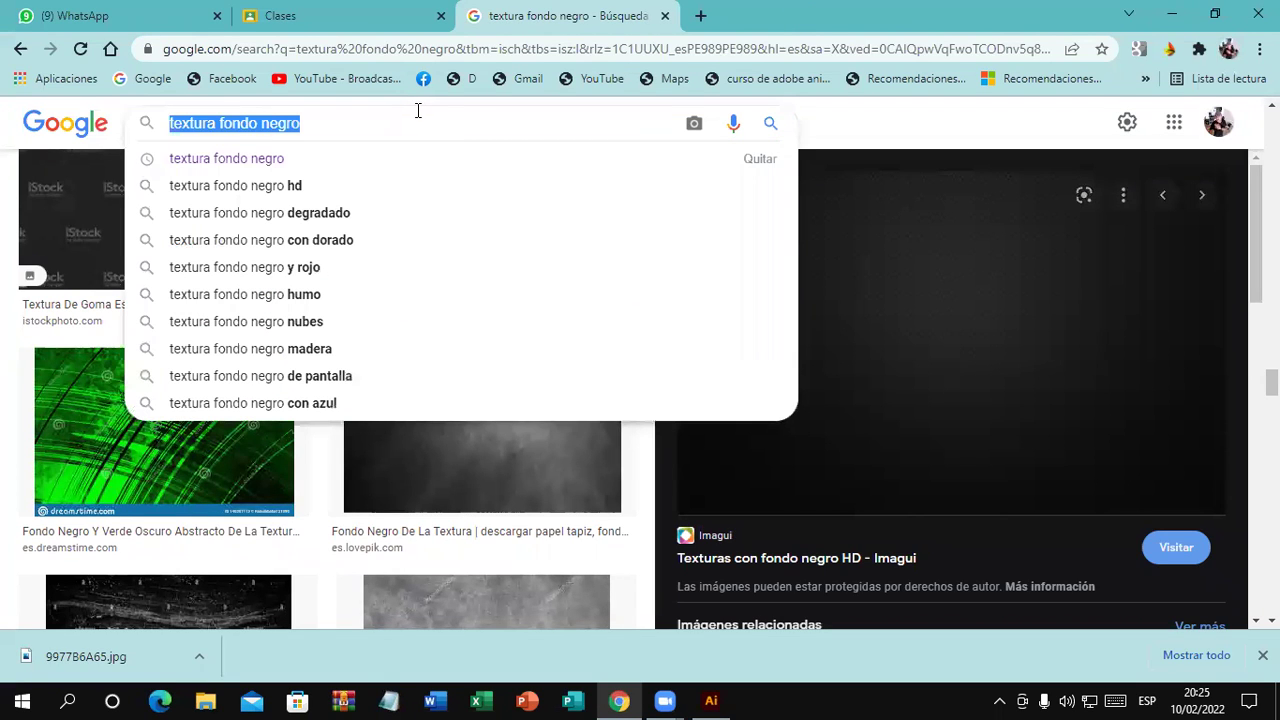
text(ensala)
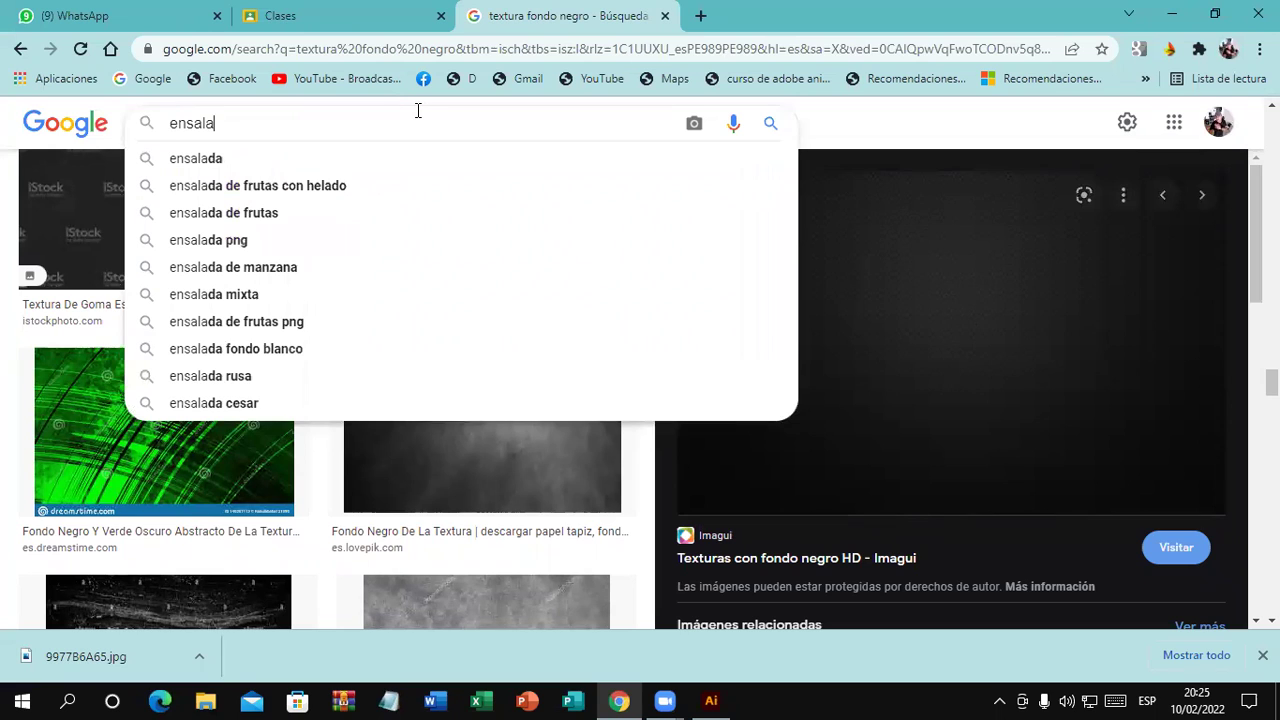
text(da)
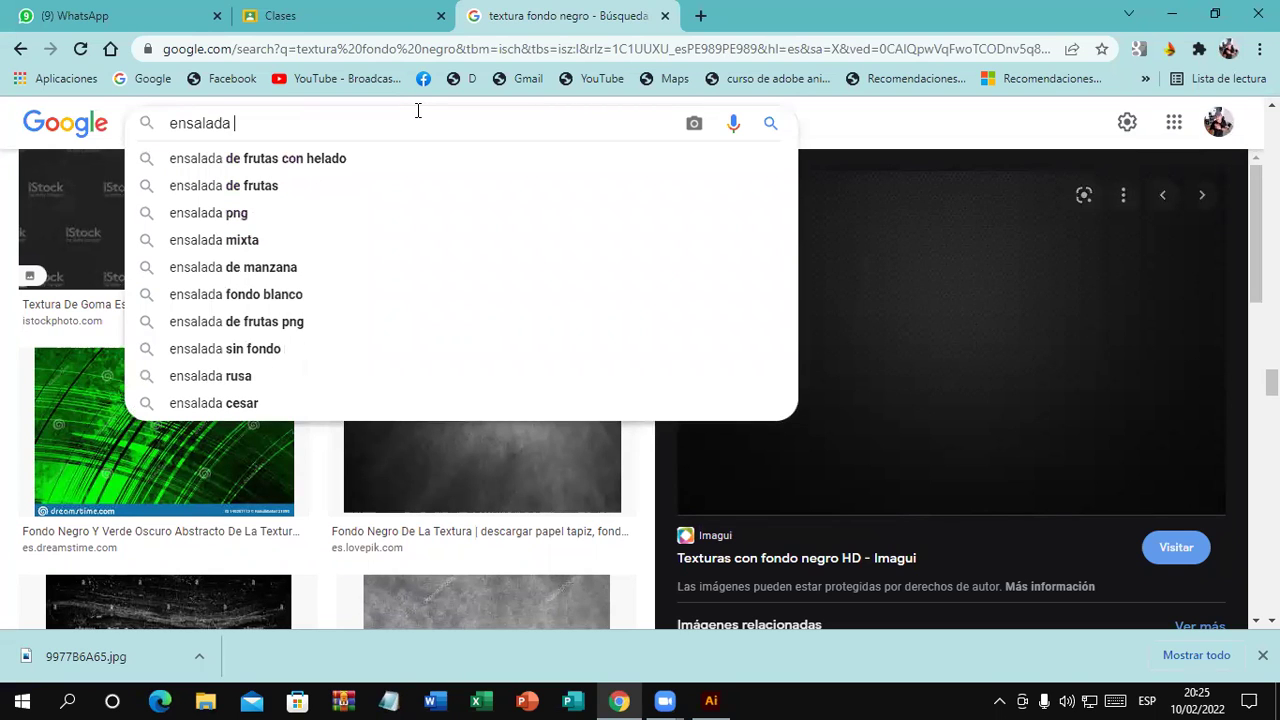
text( con palta)
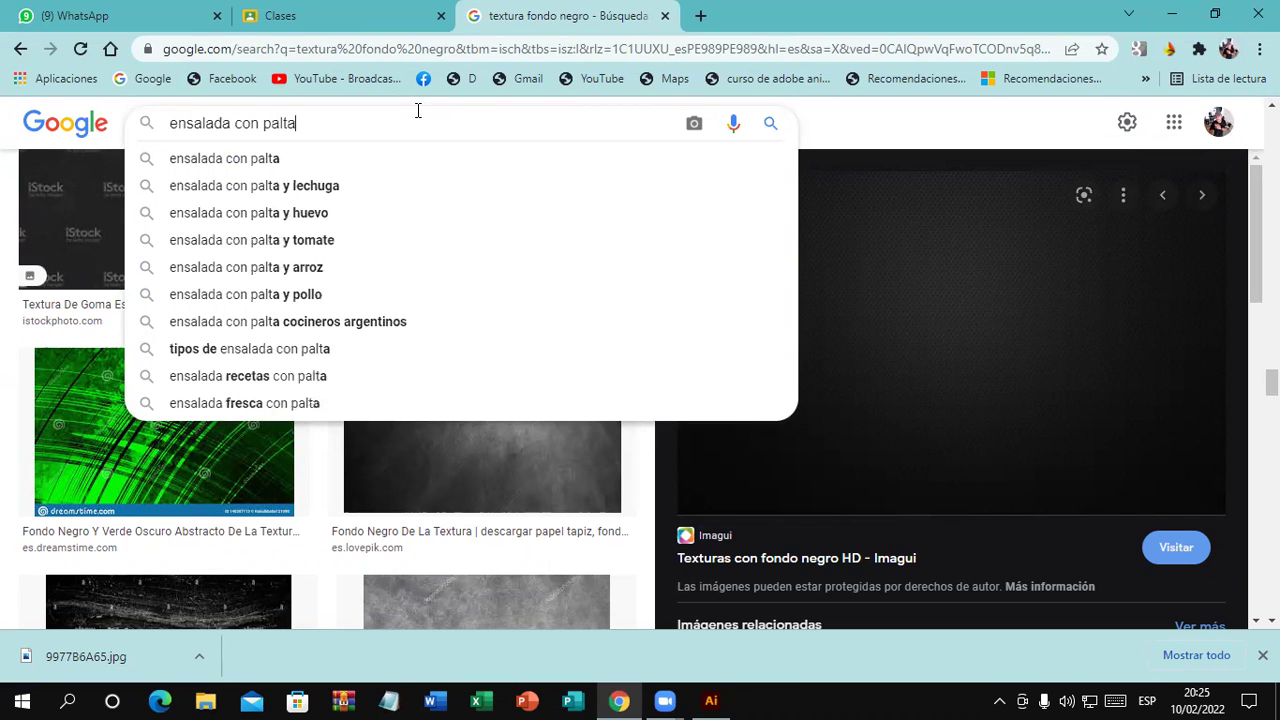
key(Return)
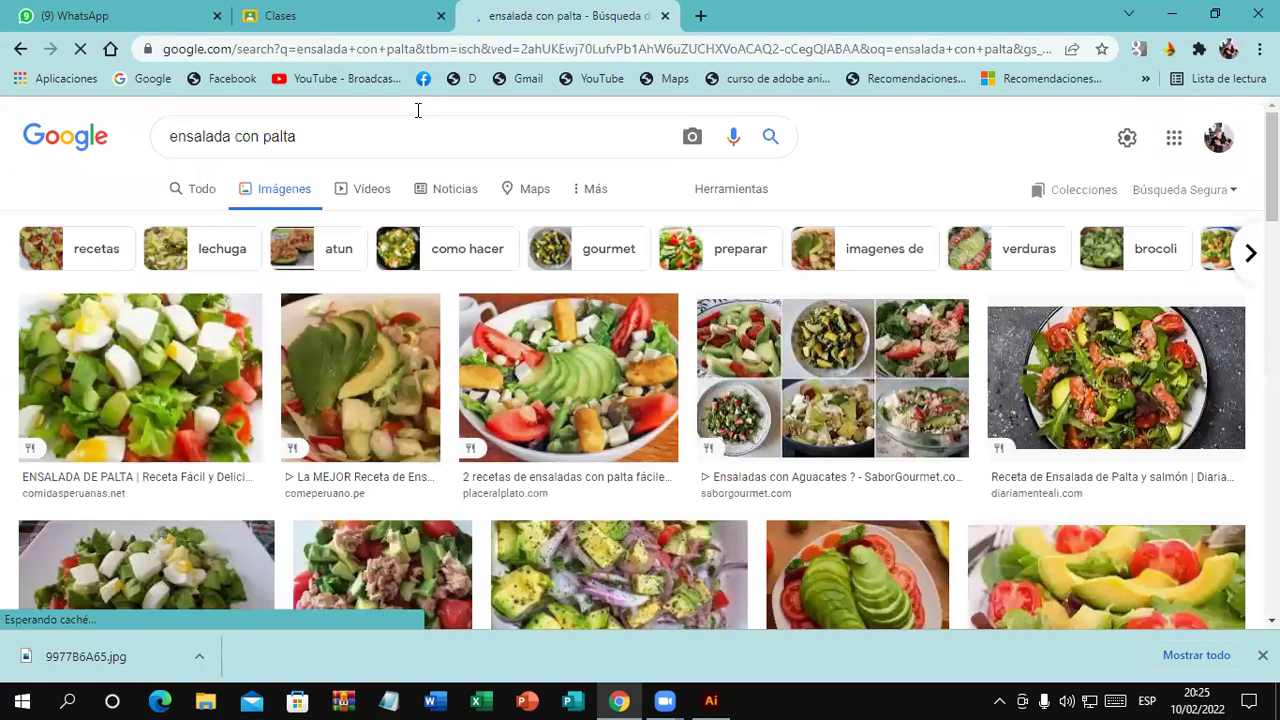
scroll(700, 350, down, 3)
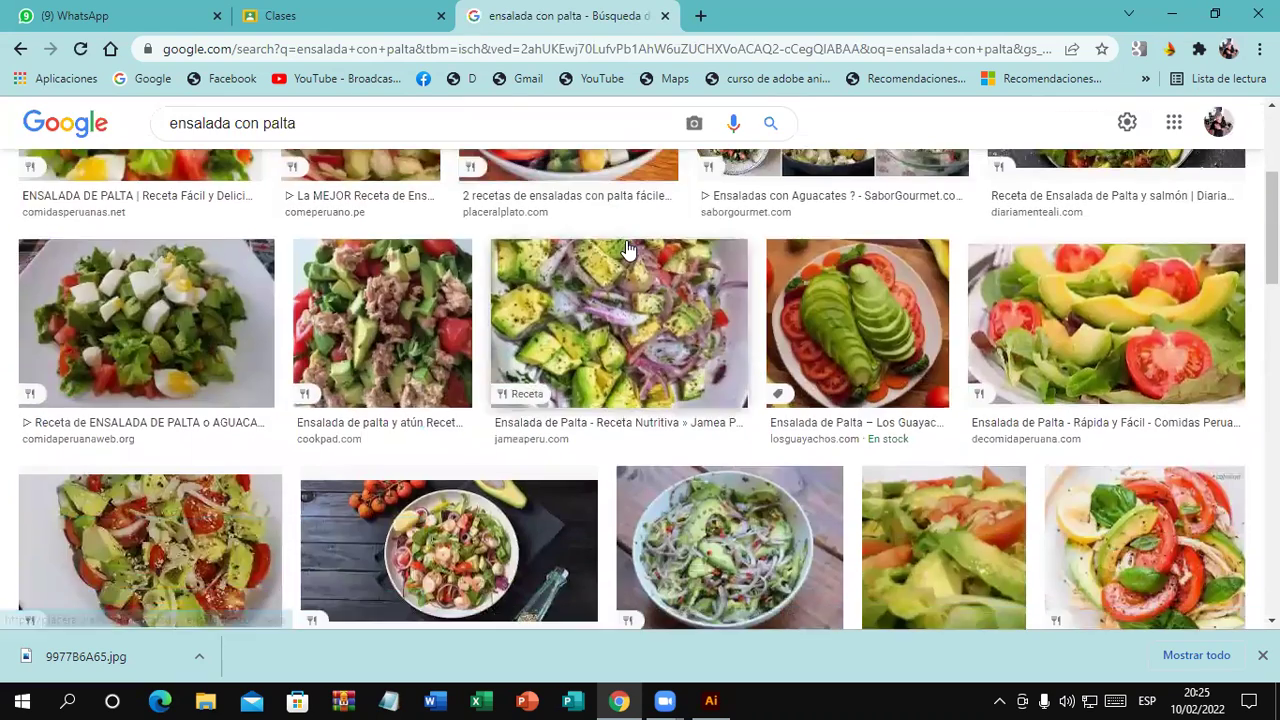
scroll(826, 452, down, 2)
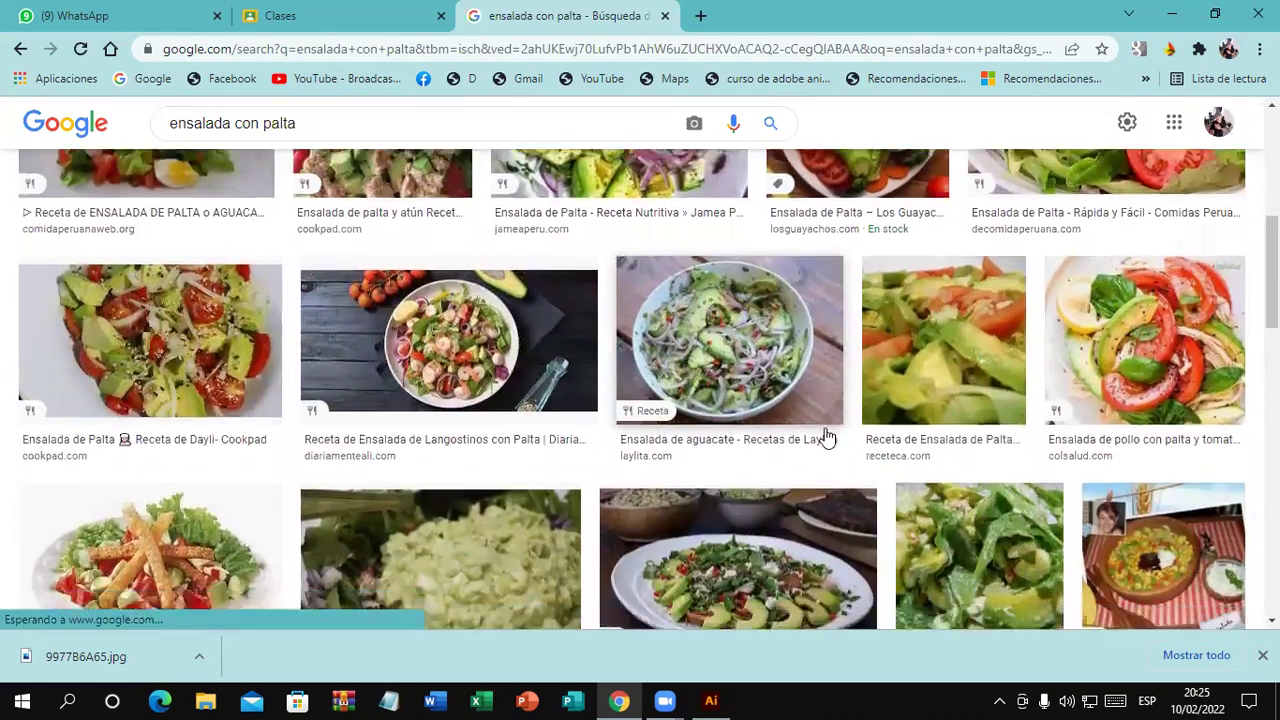
scroll(823, 434, down, 2)
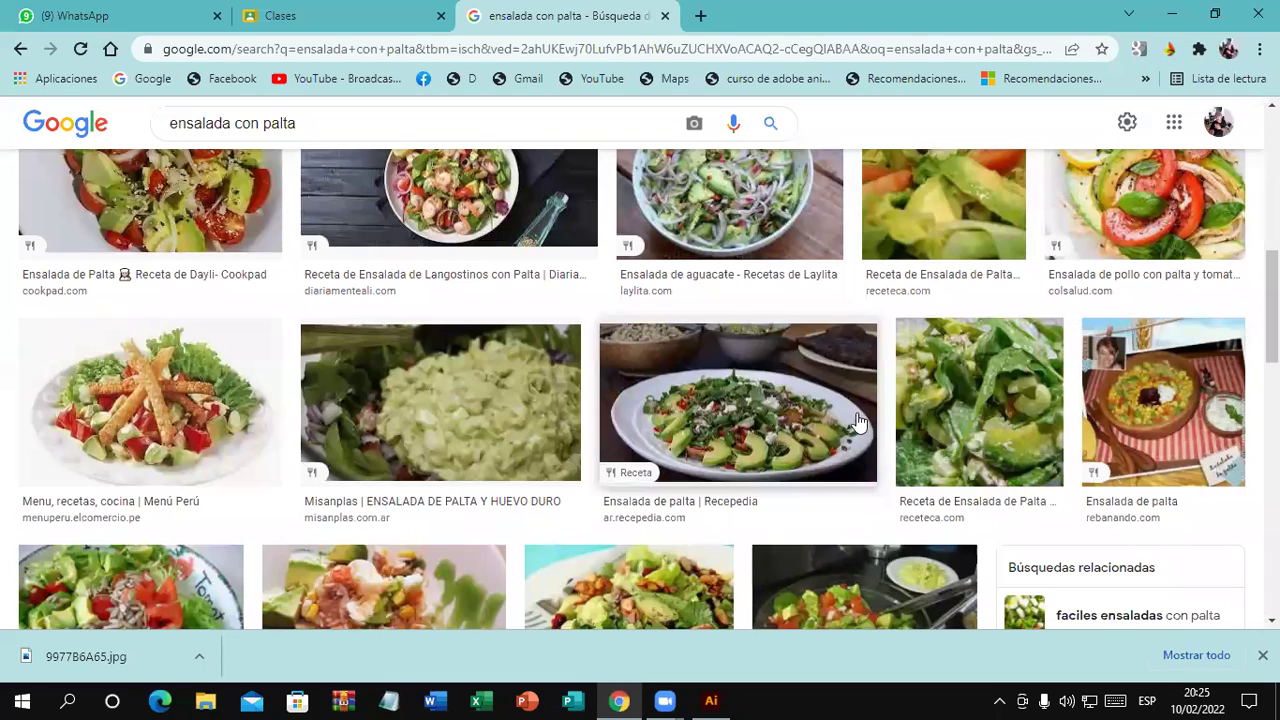
scroll(856, 400, up, 2)
scroll(853, 380, up, 1)
scroll(856, 377, up, 1)
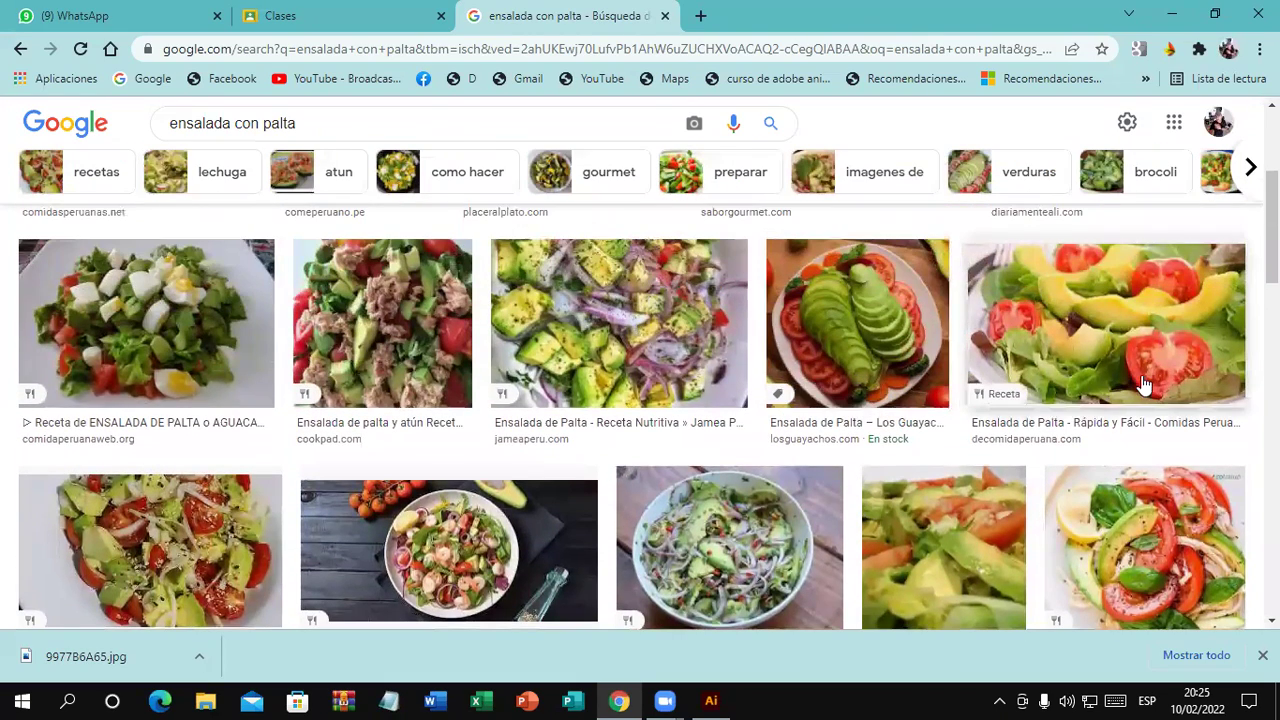
scroll(1141, 378, down, 2)
scroll(1130, 370, down, 3)
scroll(1125, 356, down, 1)
scroll(1125, 356, down, 3)
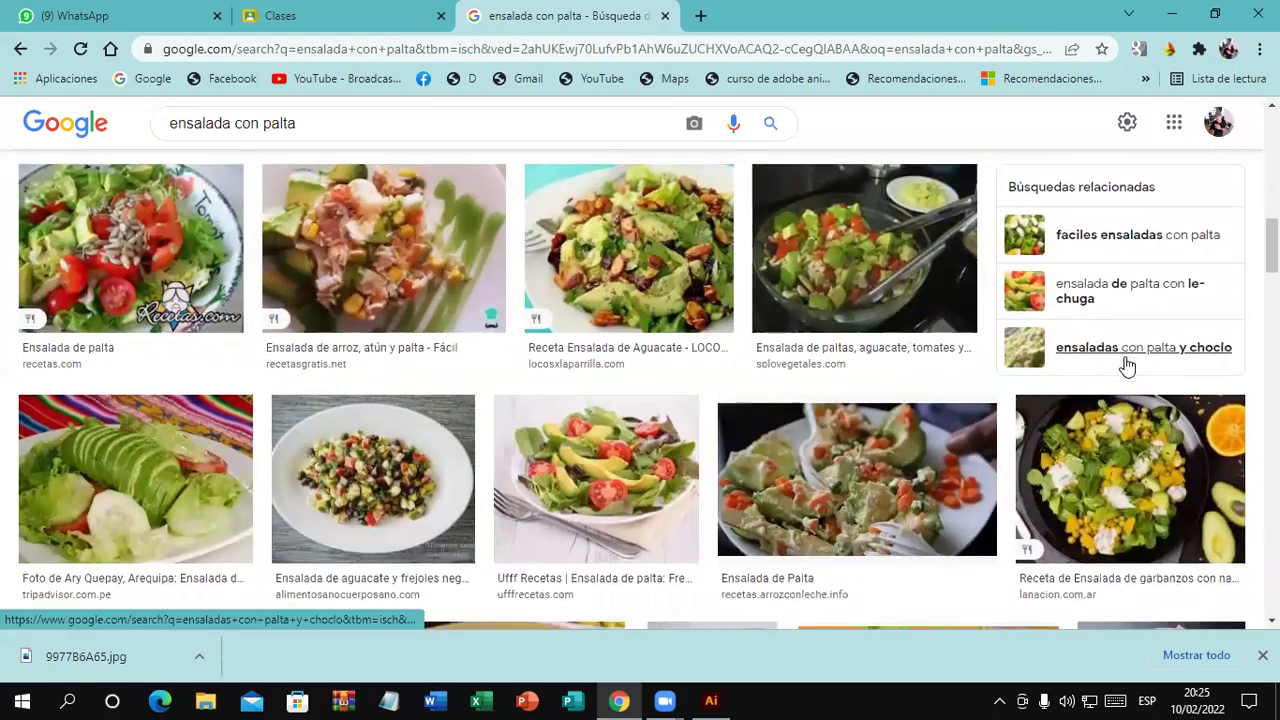
scroll(1126, 363, down, 1)
scroll(1126, 362, down, 2)
scroll(1125, 362, down, 2)
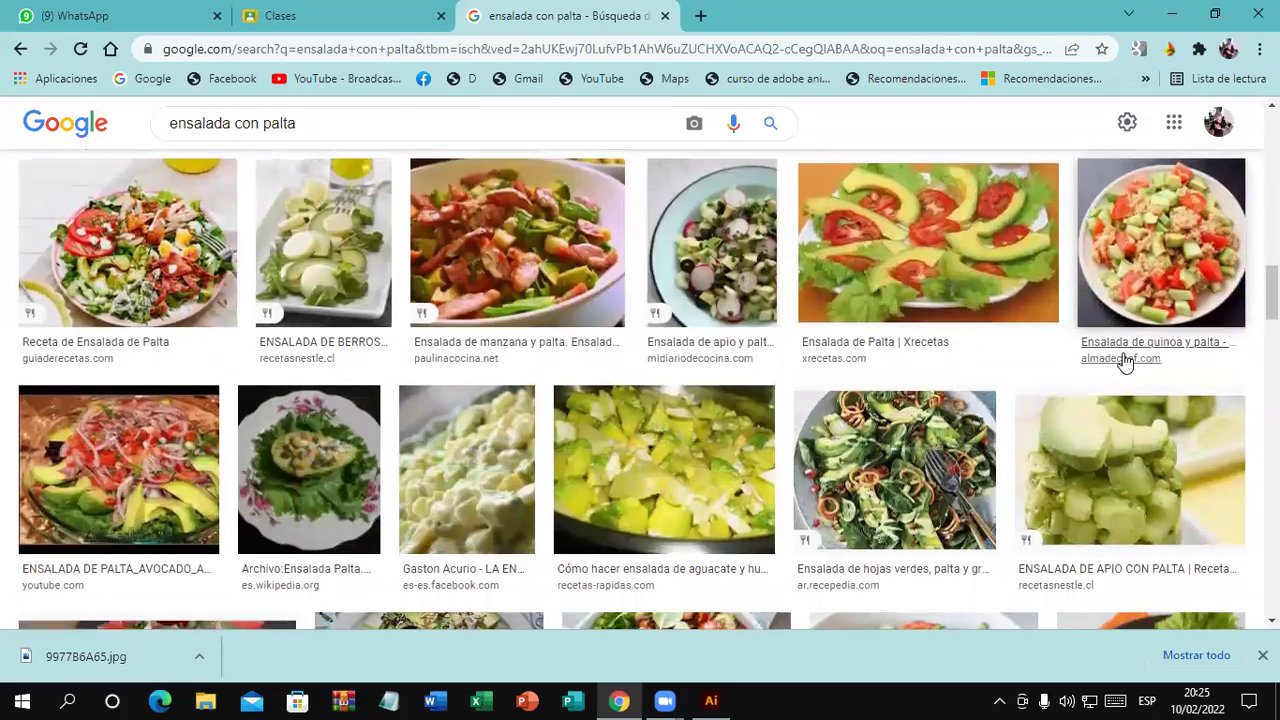
scroll(1125, 362, down, 3)
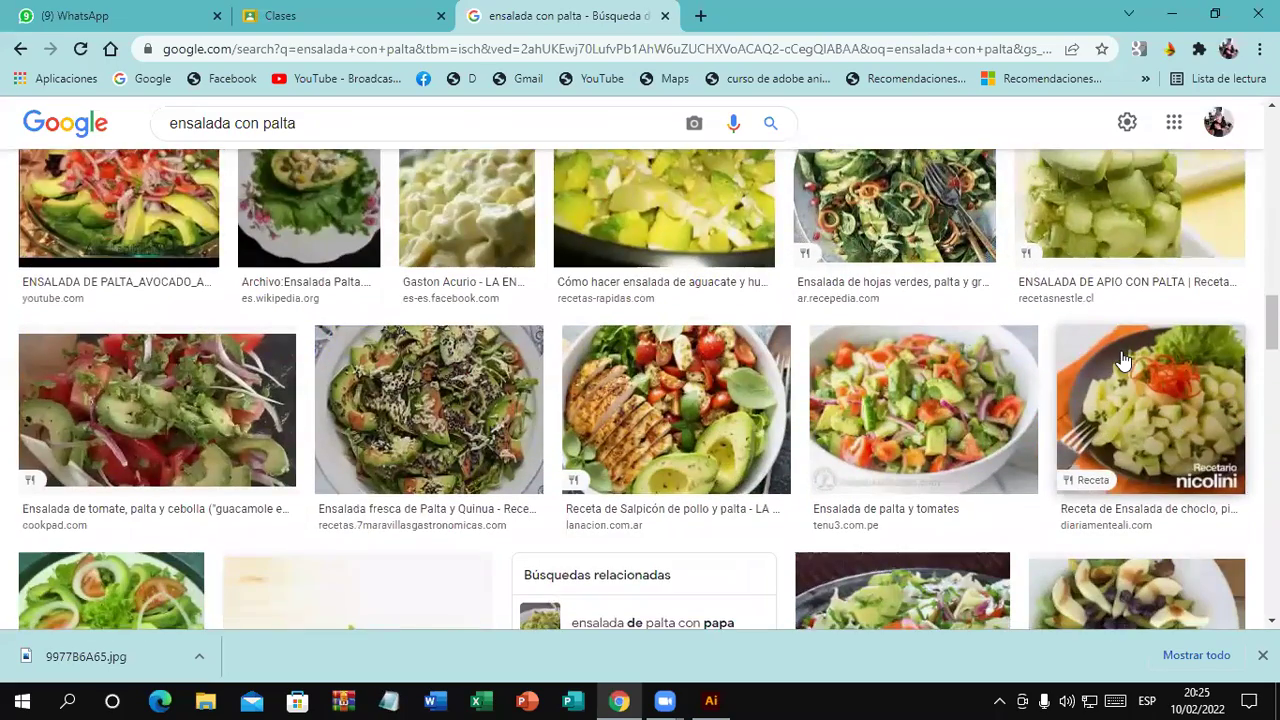
scroll(1124, 360, down, 1)
scroll(1122, 360, down, 1)
scroll(1122, 361, down, 3)
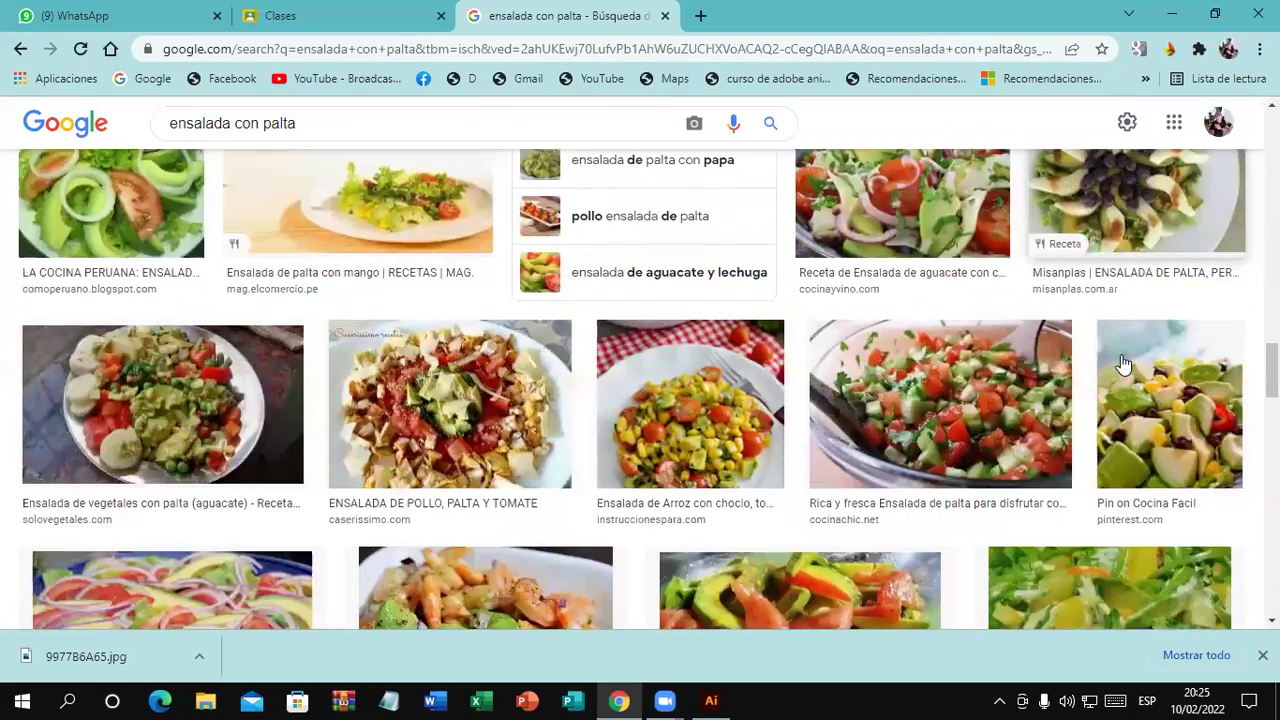
scroll(1122, 362, down, 3)
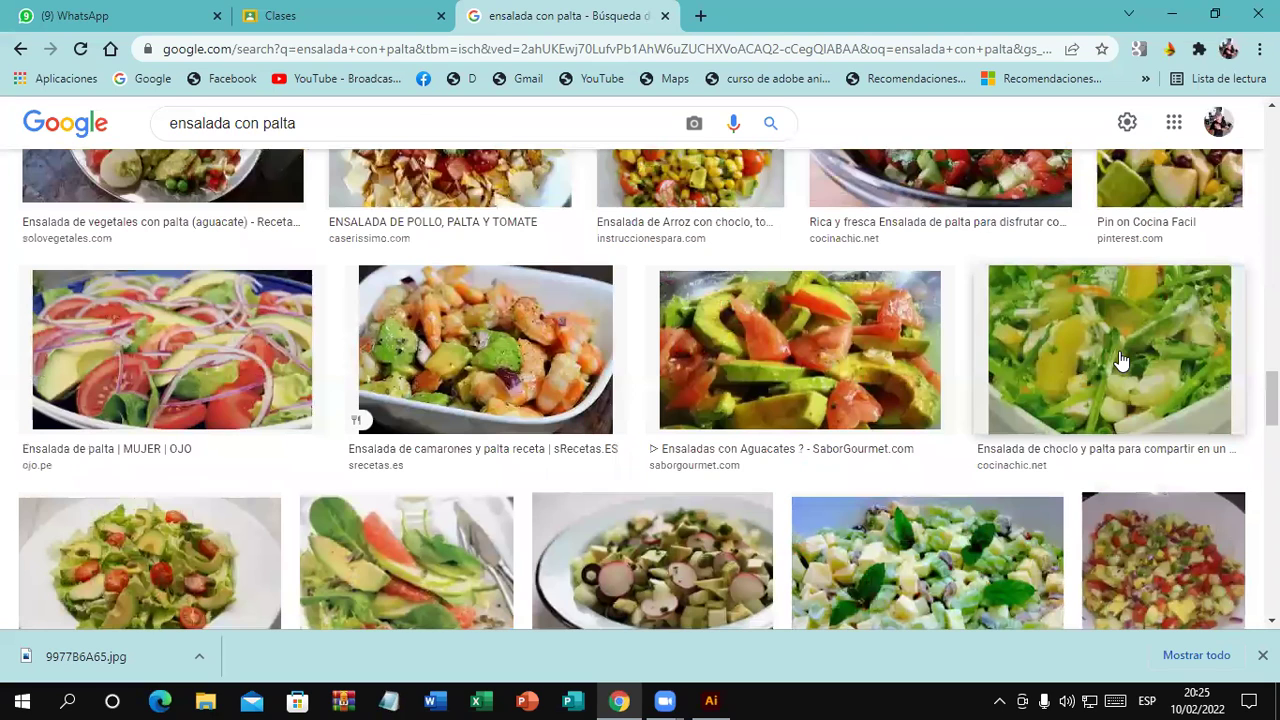
scroll(1122, 360, down, 3)
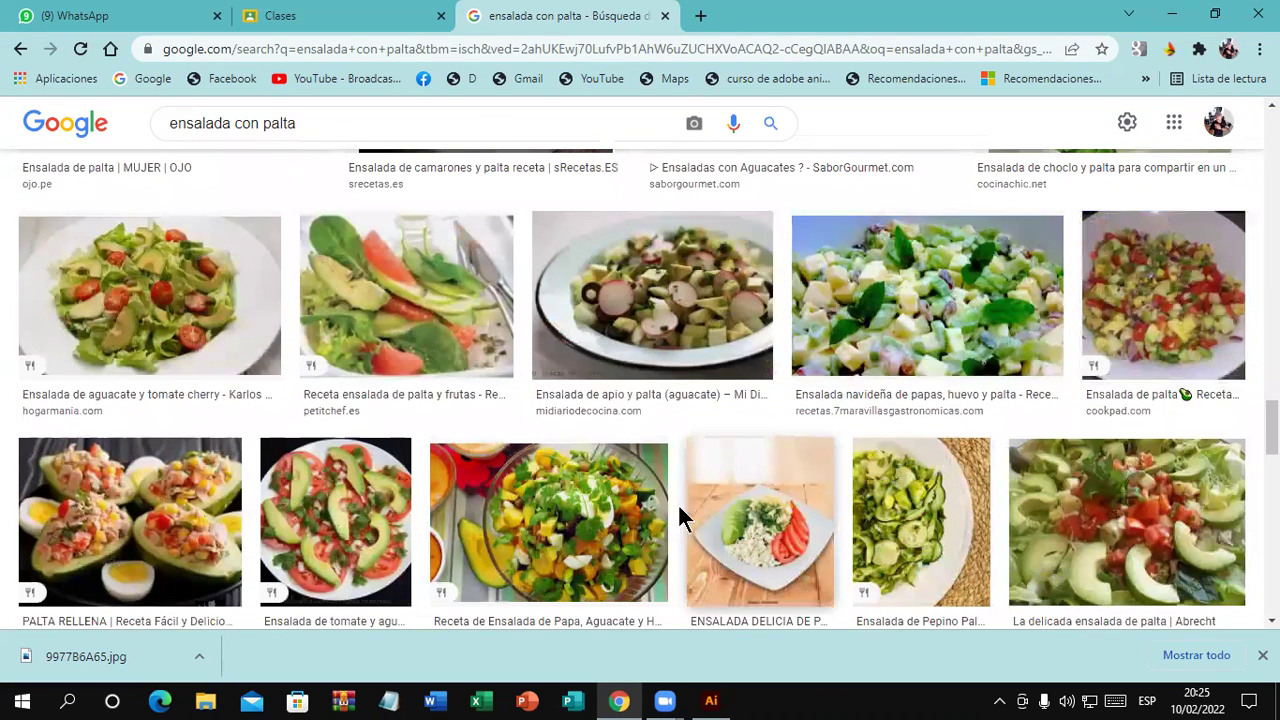
Save the 'Ensalada de Papa, Aguacate y Huevo' photo to the desktop with Guardar imagen como
click(593, 535)
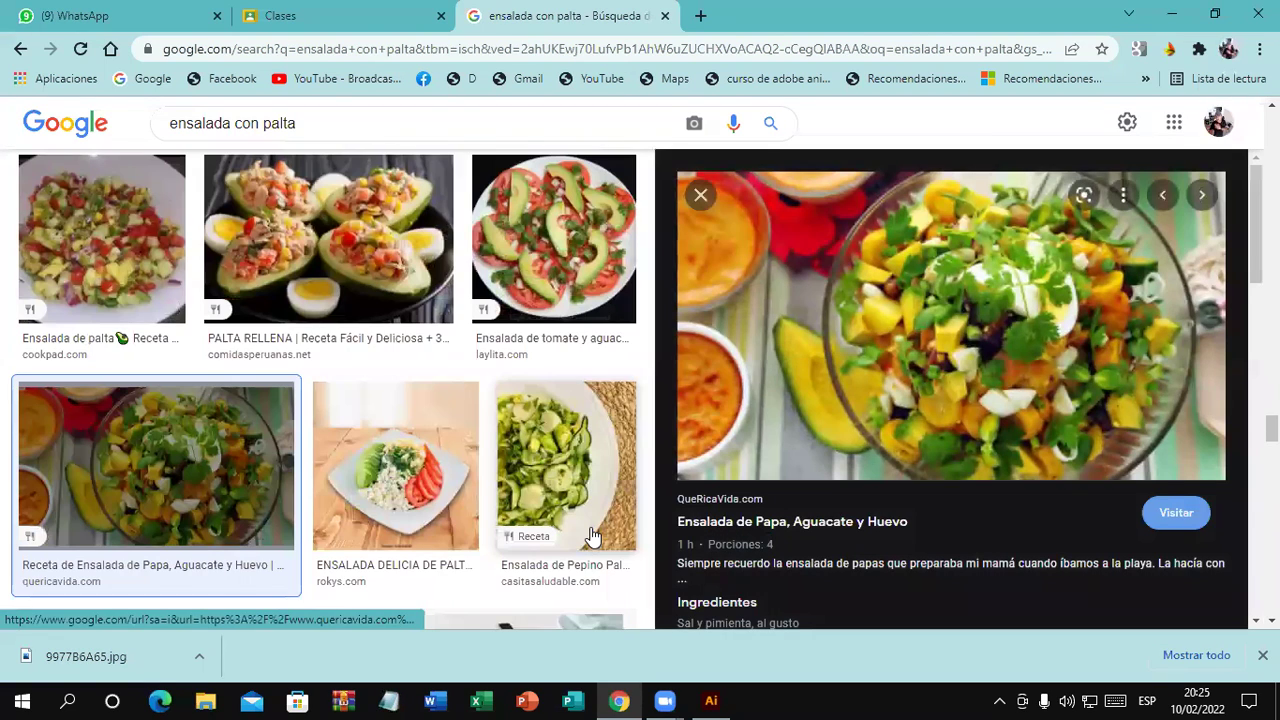
right_click(945, 250)
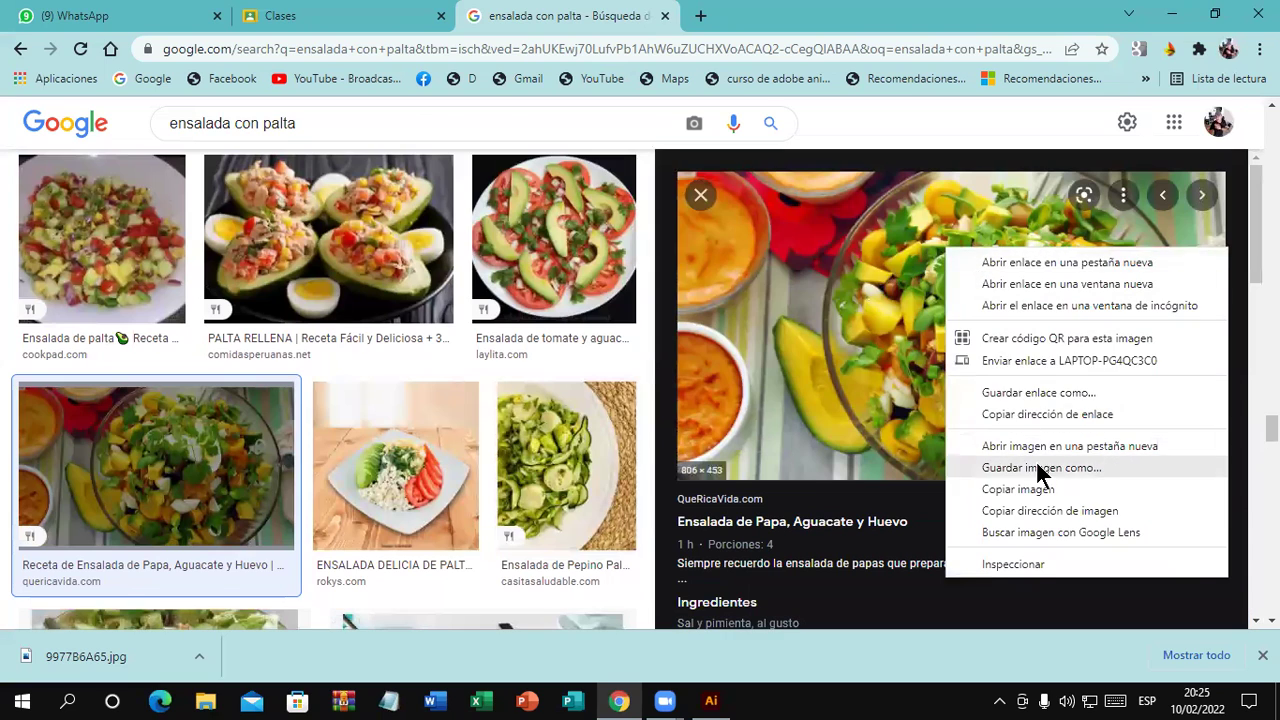
click(1040, 468)
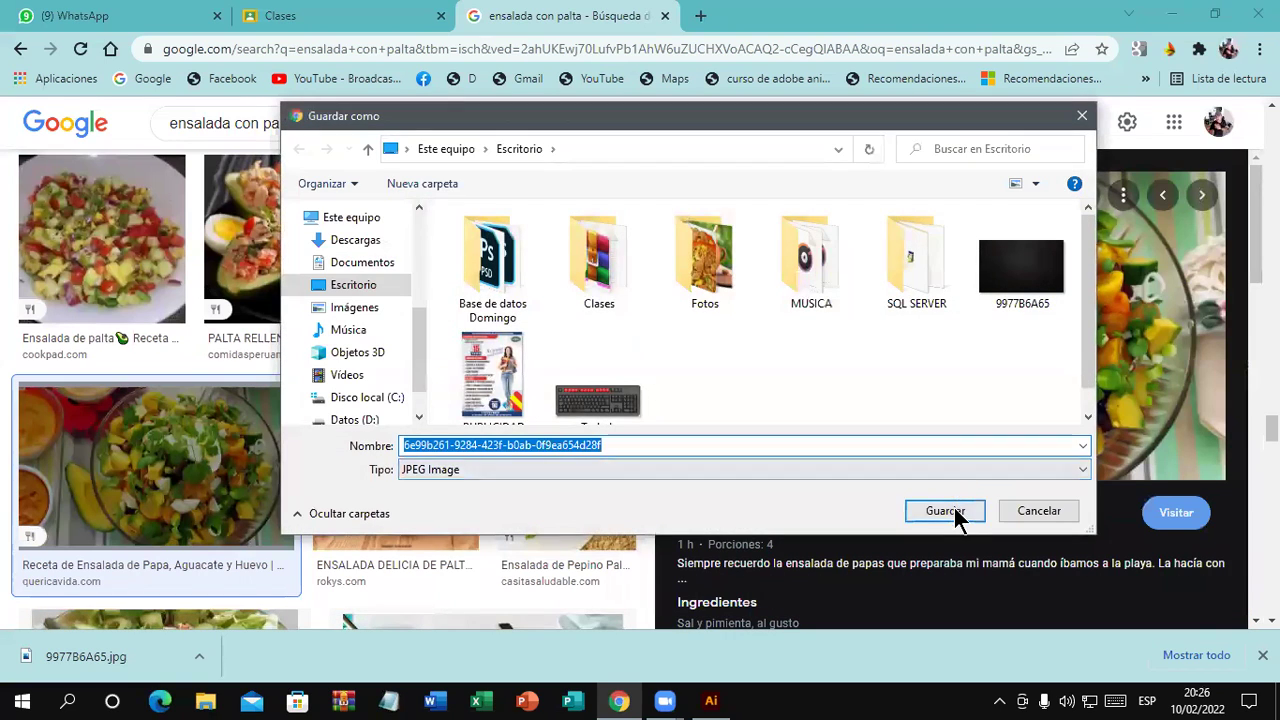
click(955, 515)
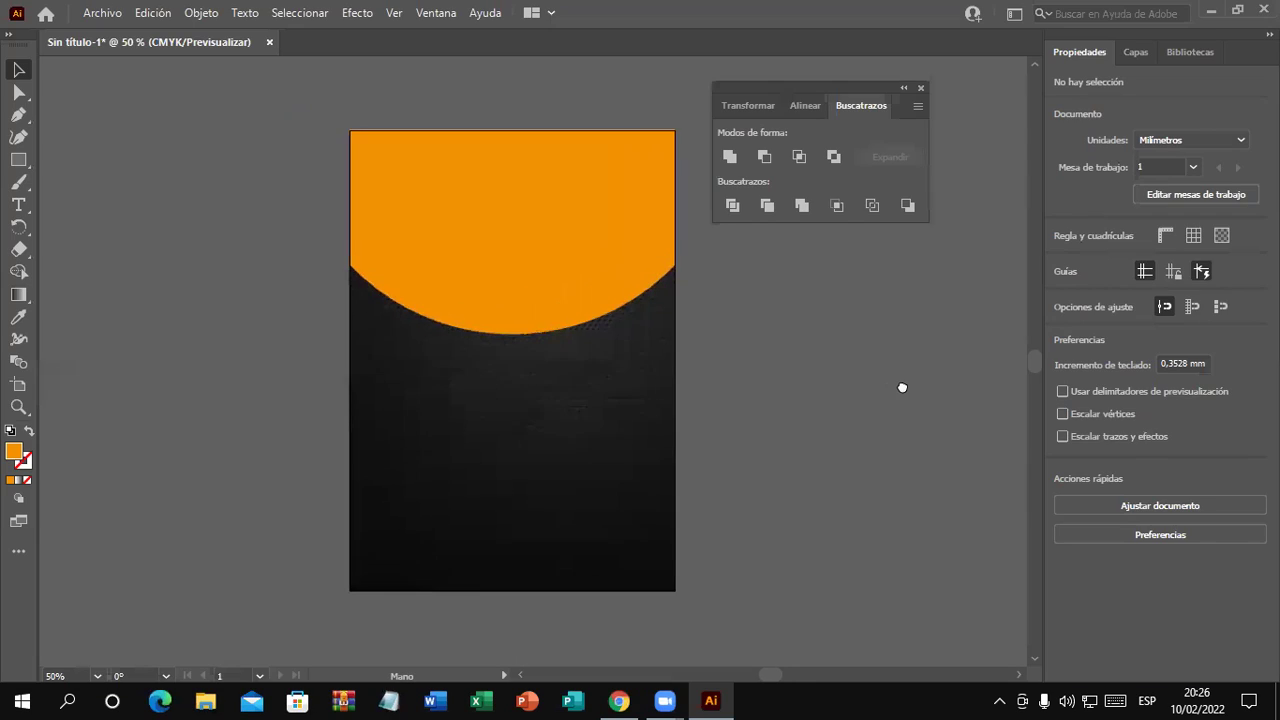
Place the saved salad photo with Archivo > Colocar and position it over the orange arc
click(103, 13)
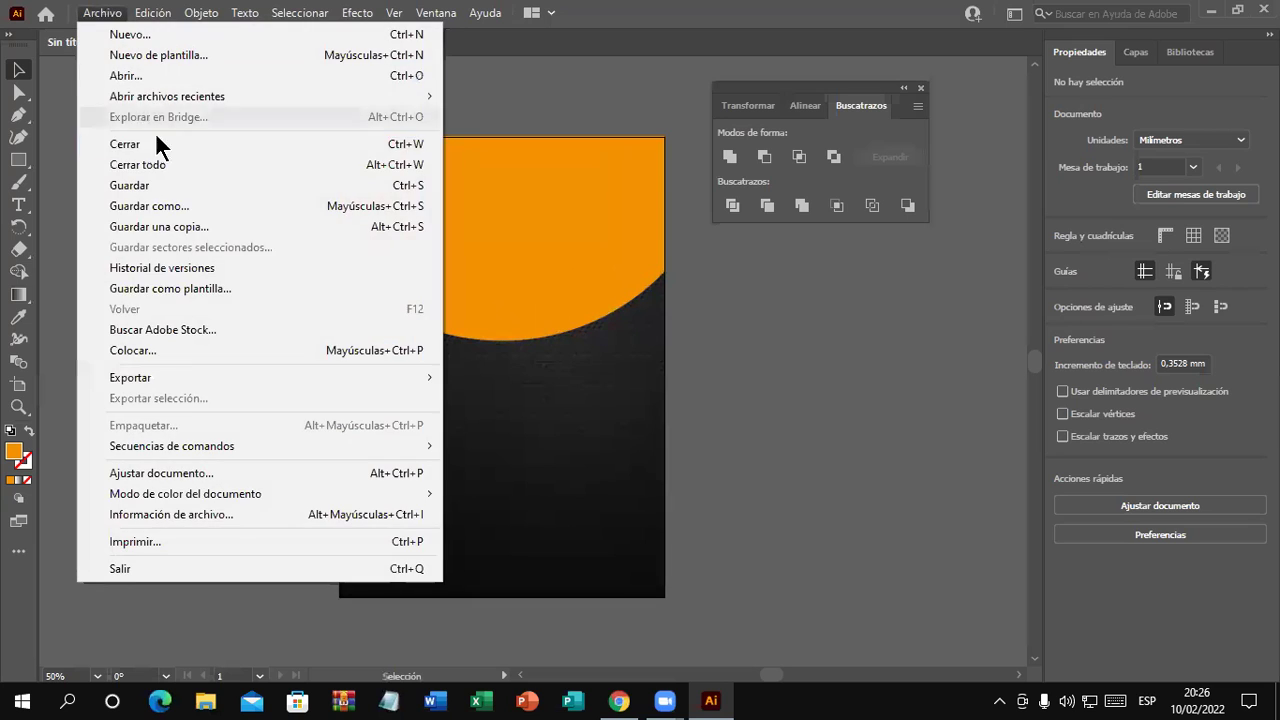
click(196, 345)
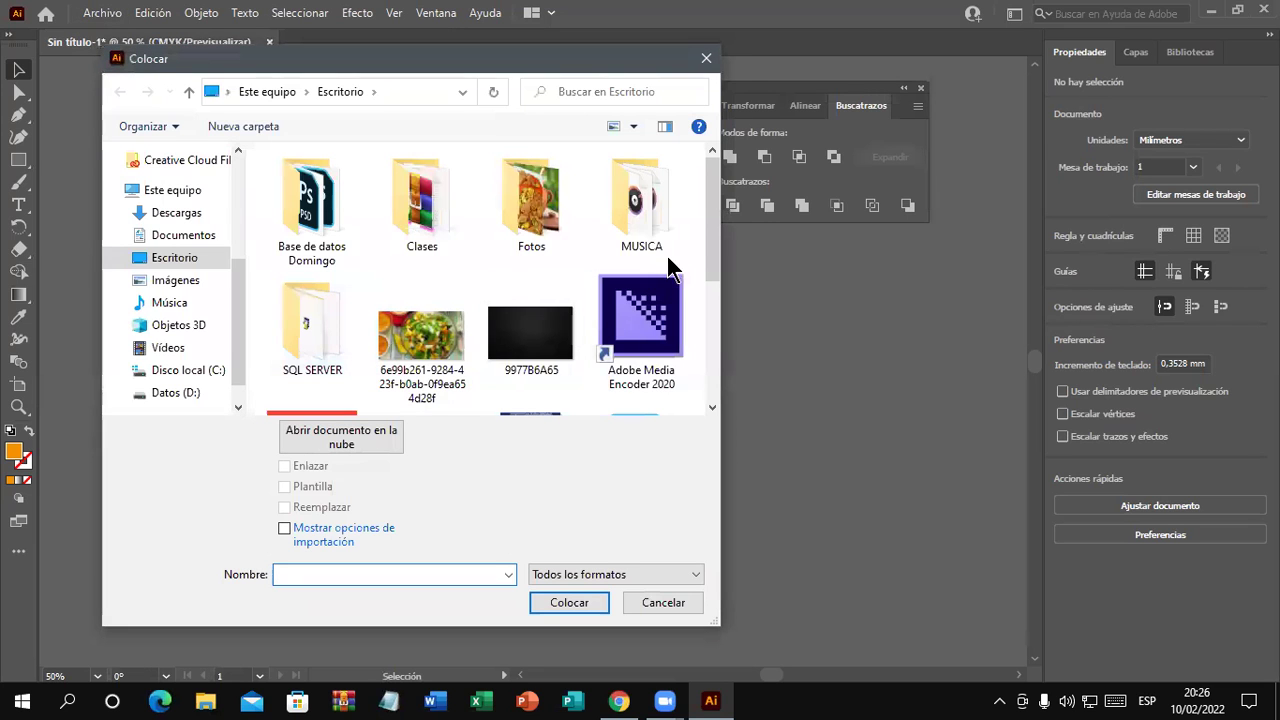
mouse_move(713, 245)
mouse_down()
mouse_move(716, 358)
mouse_move(711, 272)
mouse_up()
double_click(432, 283)
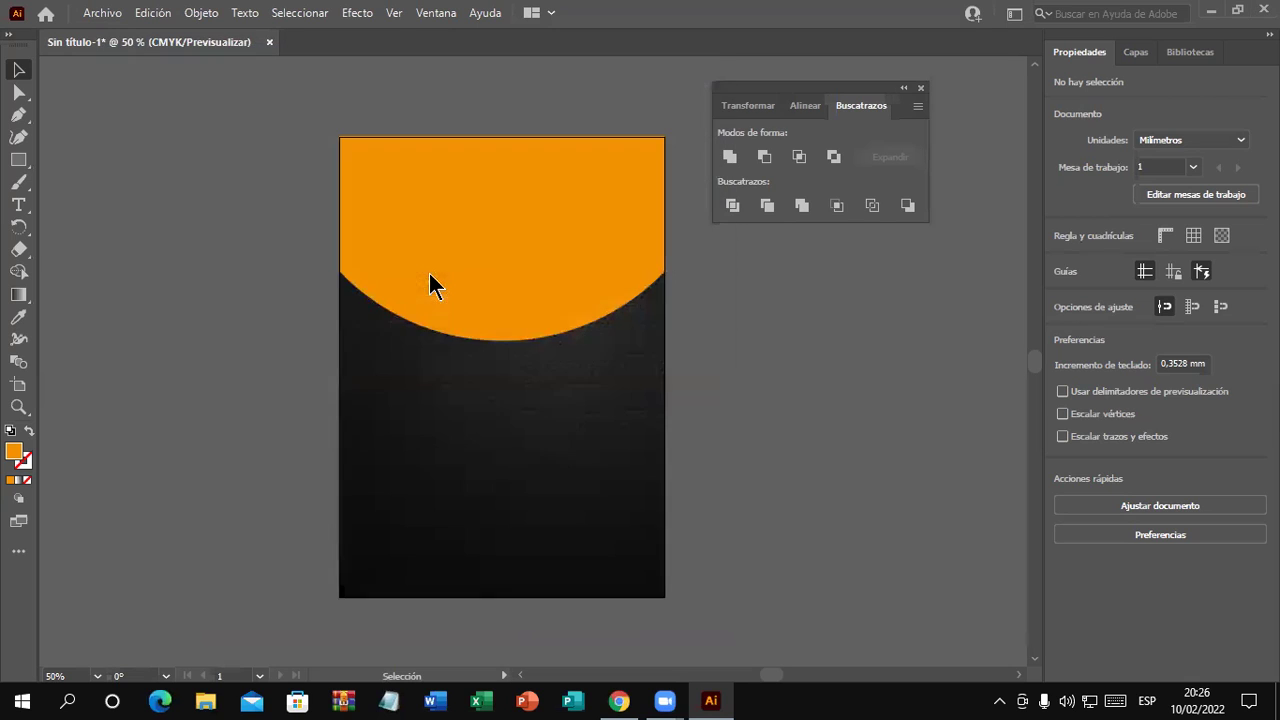
drag(312, 127, 717, 352)
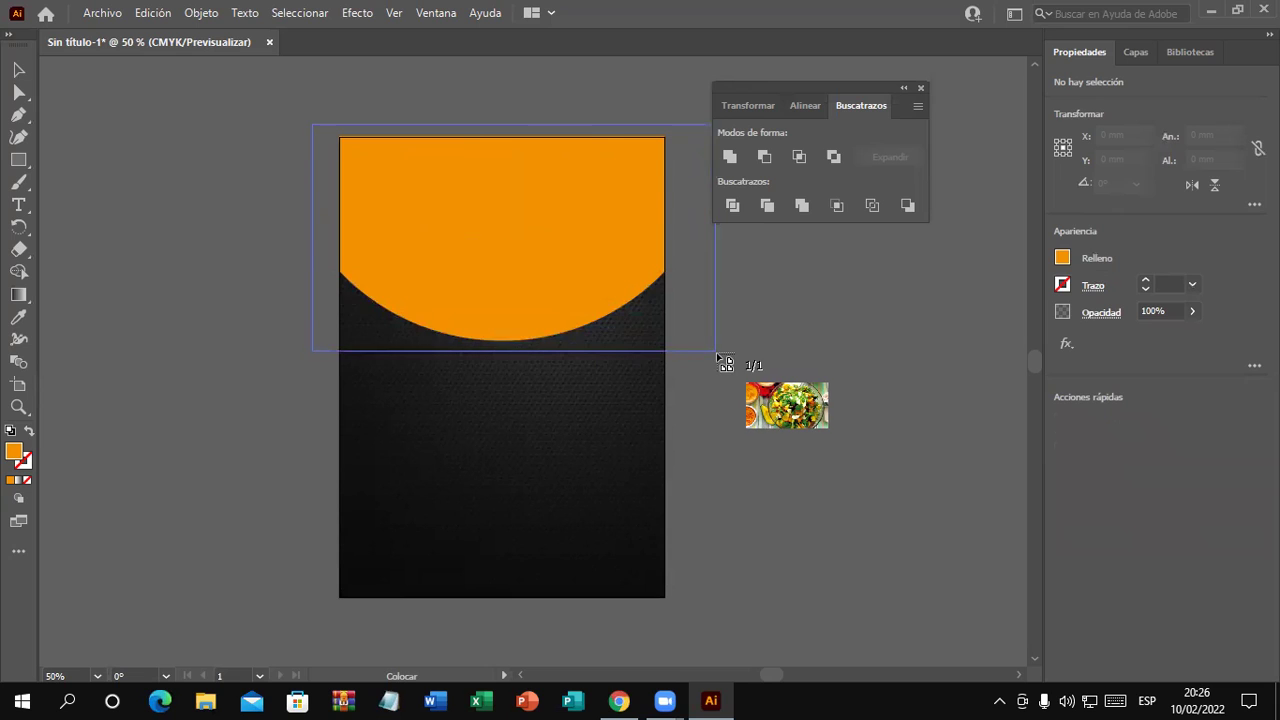
mouse_move(594, 311)
mouse_down()
mouse_move(621, 541)
mouse_move(583, 538)
mouse_up()
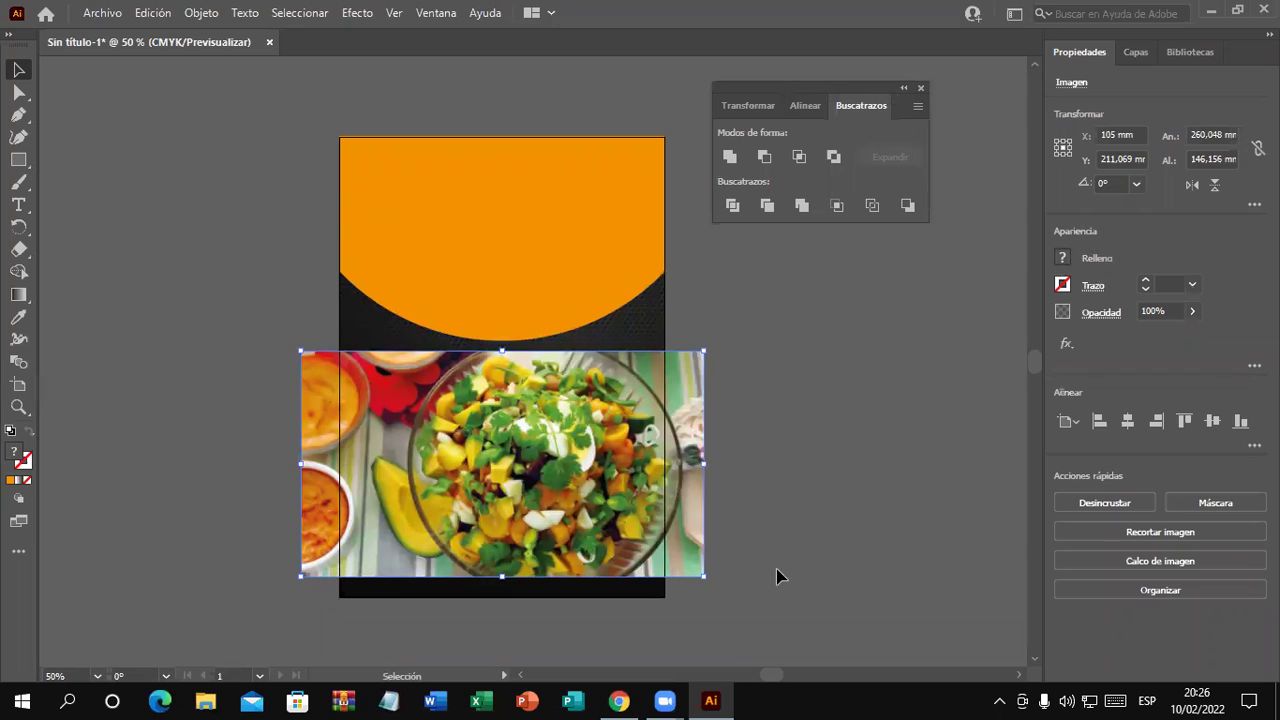
drag(584, 457, 579, 243)
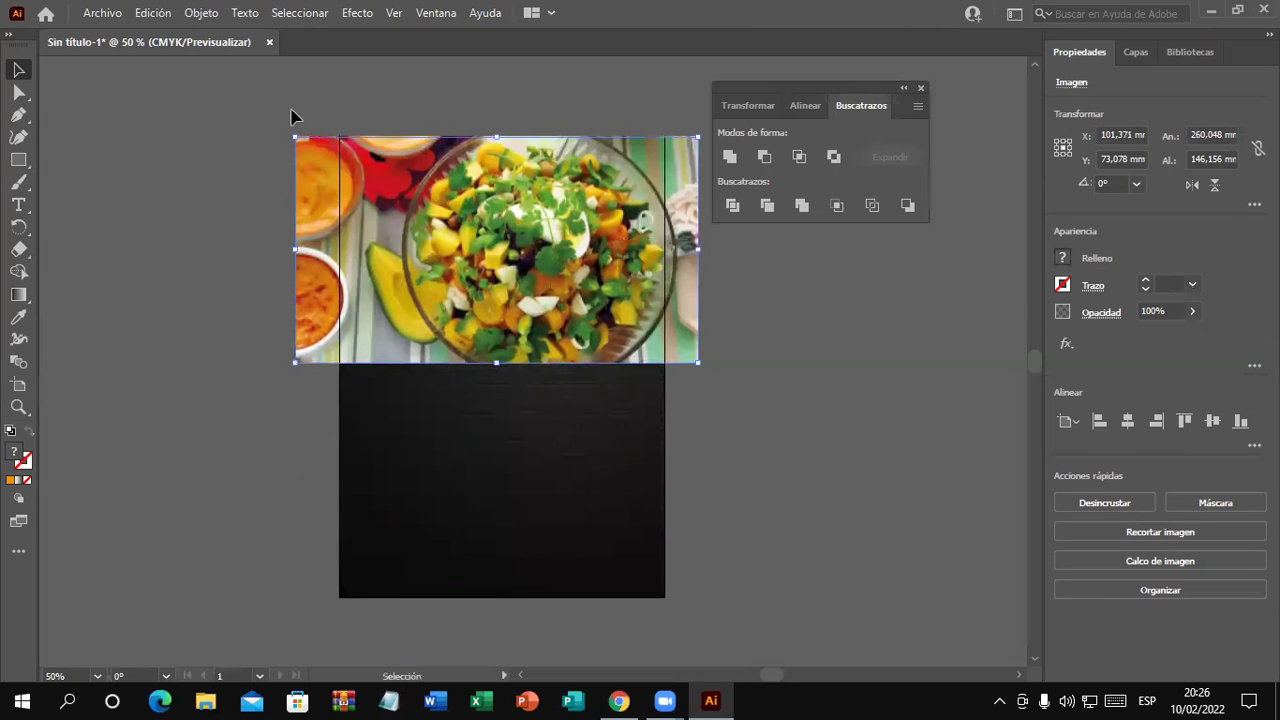
Try clipping the salad photo to the orange half-circle with Ctrl+7, then dismiss the error
shift+click(391, 187)
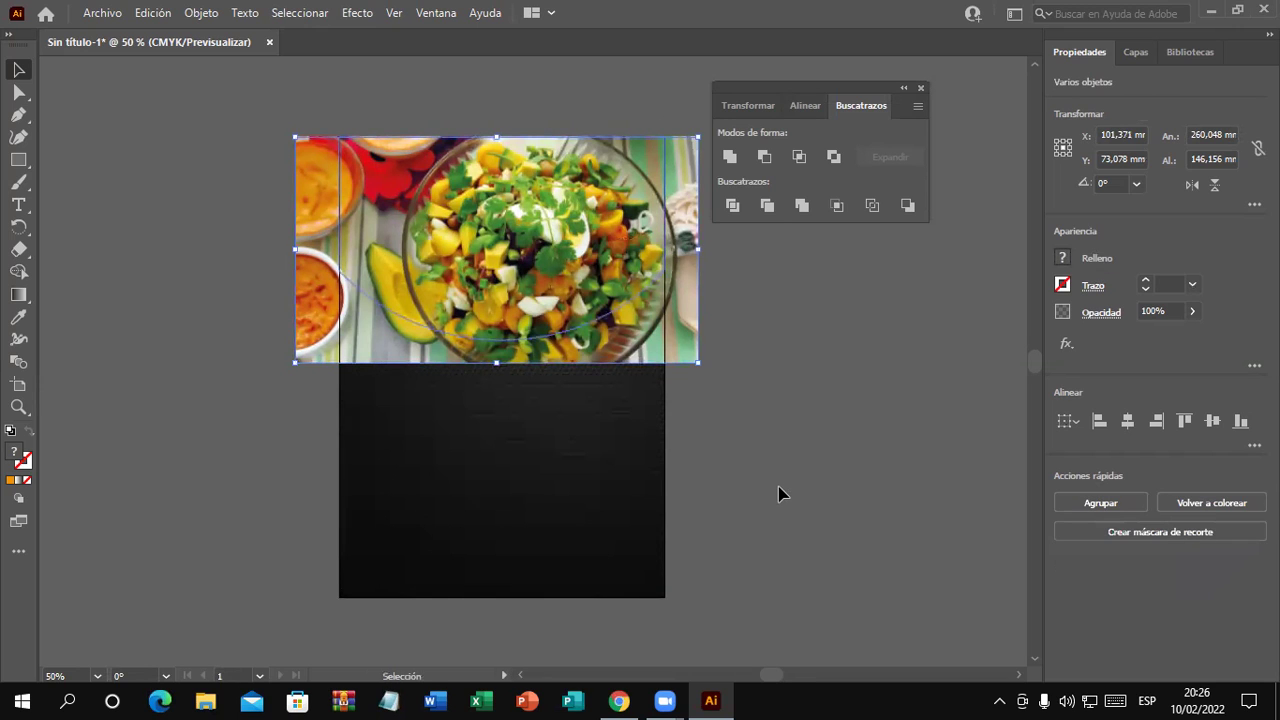
key(ctrl+7)
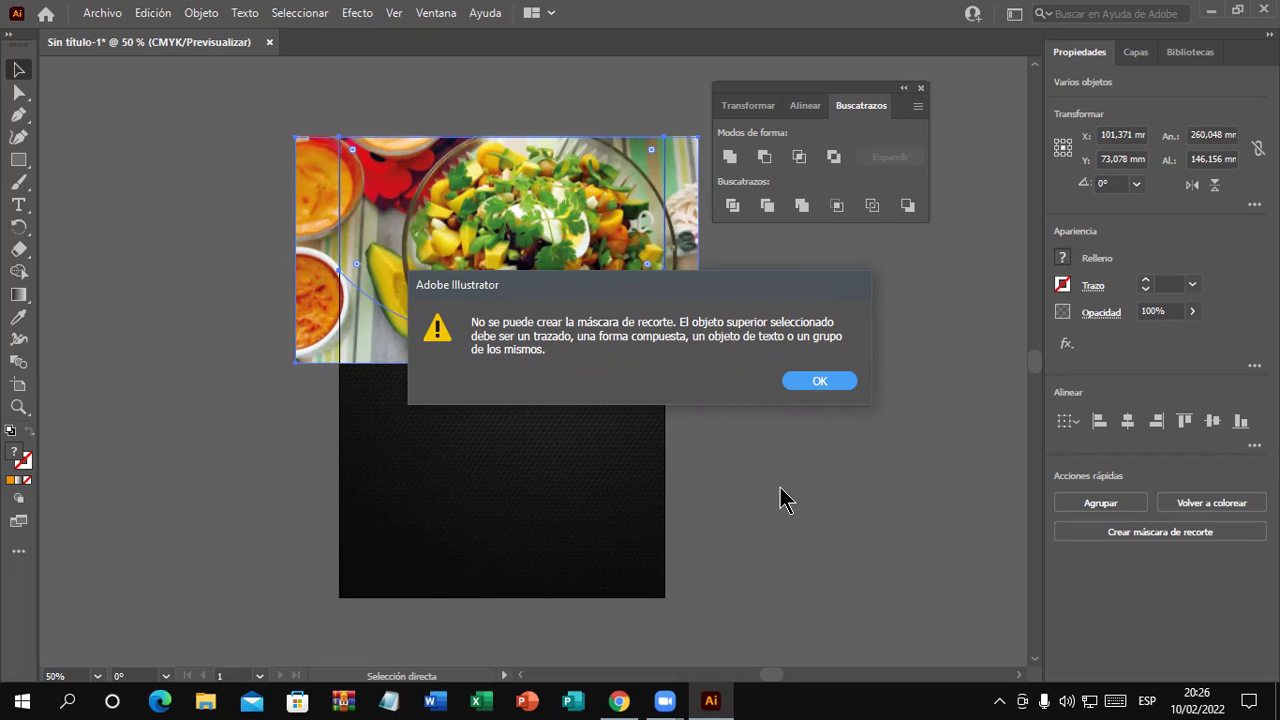
drag(612, 280, 523, 410)
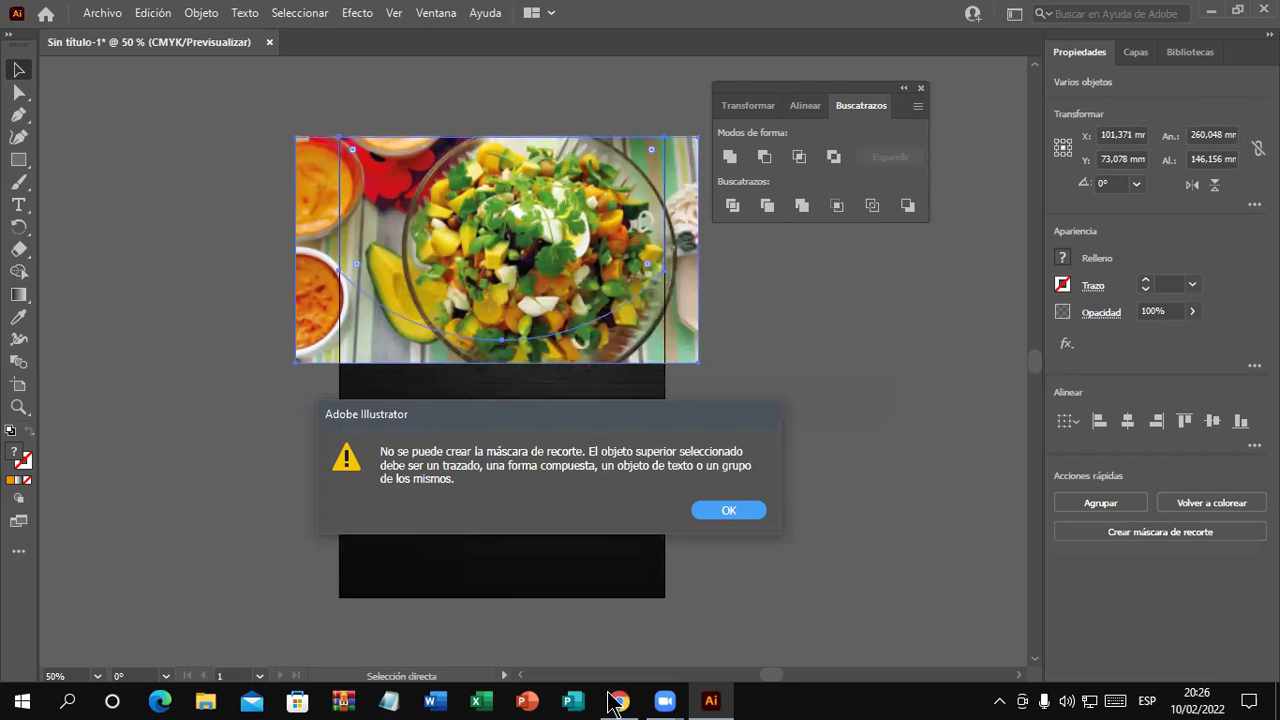
click(744, 436)
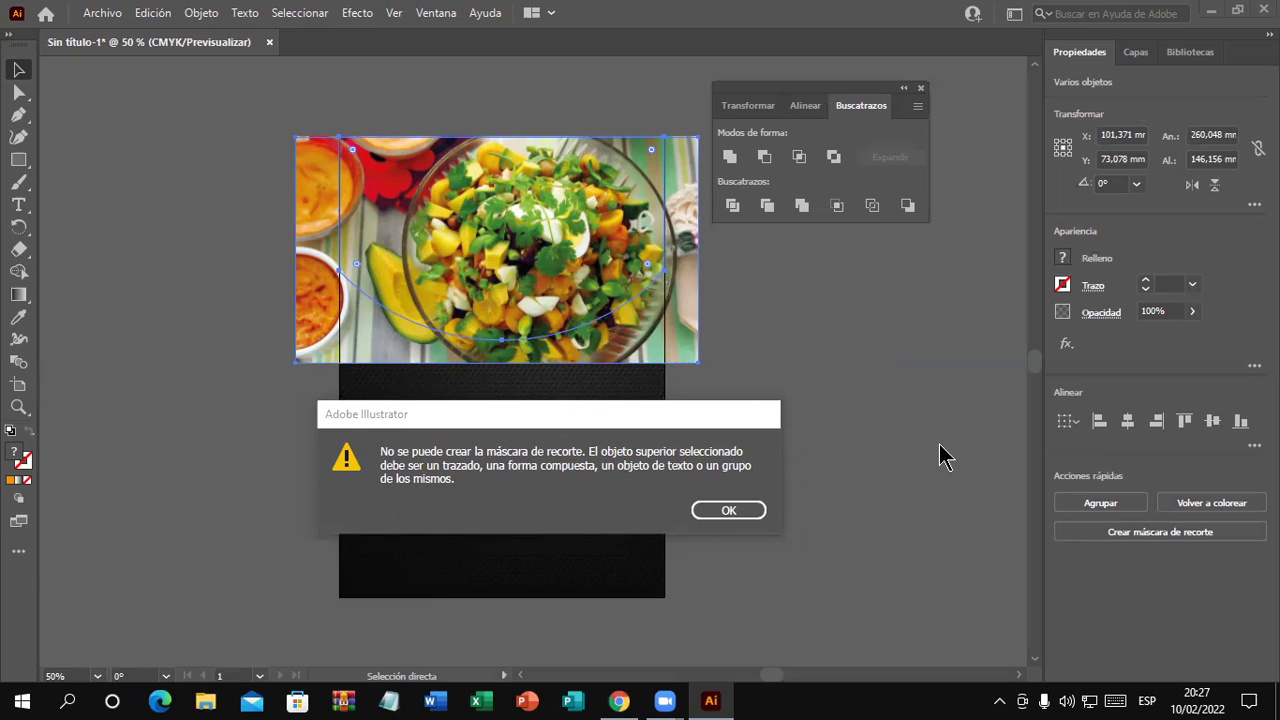
click(707, 402)
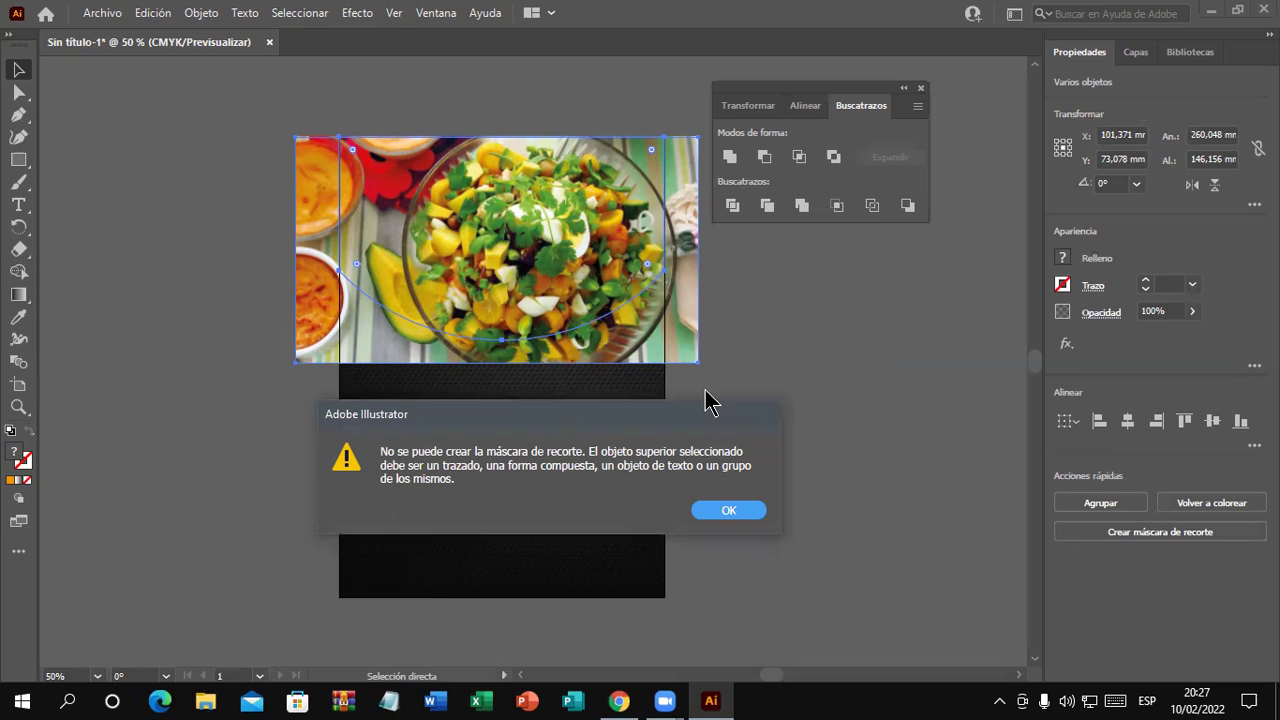
drag(707, 404, 698, 354)
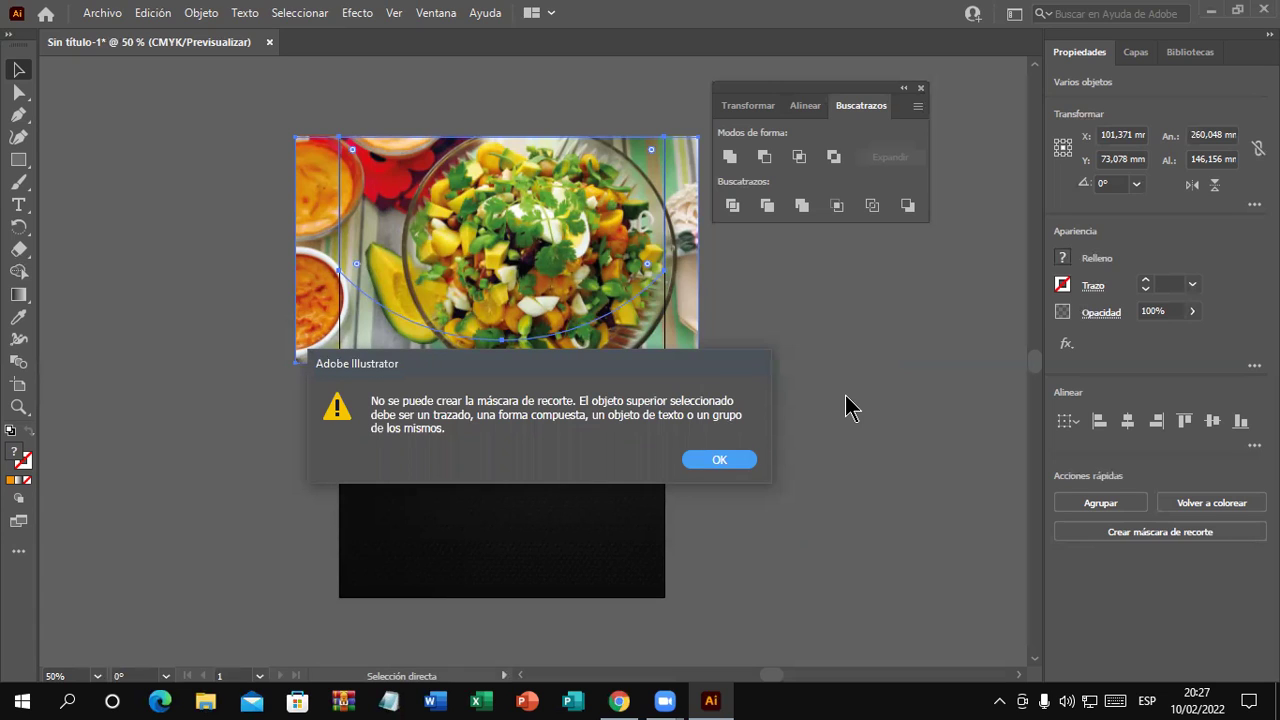
click(735, 460)
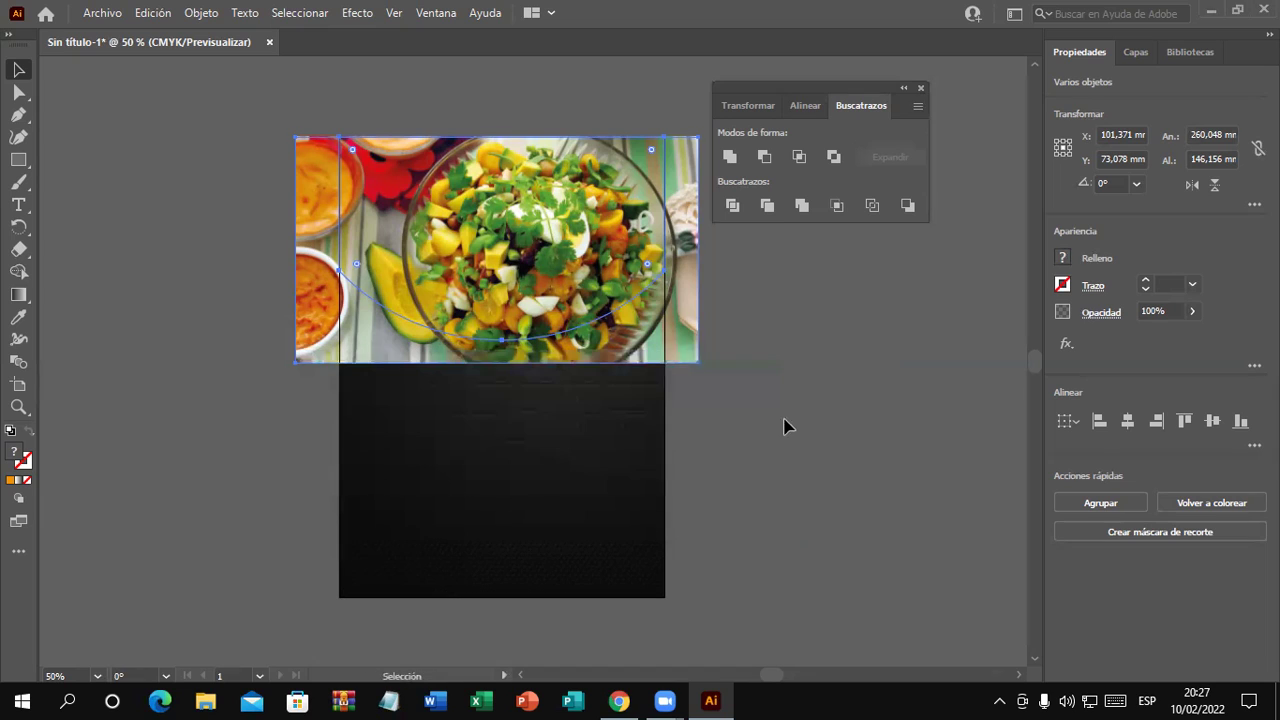
Realign the photo over the half-circle, retry Crear máscara de recorte, and dismiss the error
drag(260, 100, 345, 176)
click(834, 366)
drag(697, 364, 751, 551)
drag(721, 462, 674, 273)
drag(266, 101, 443, 214)
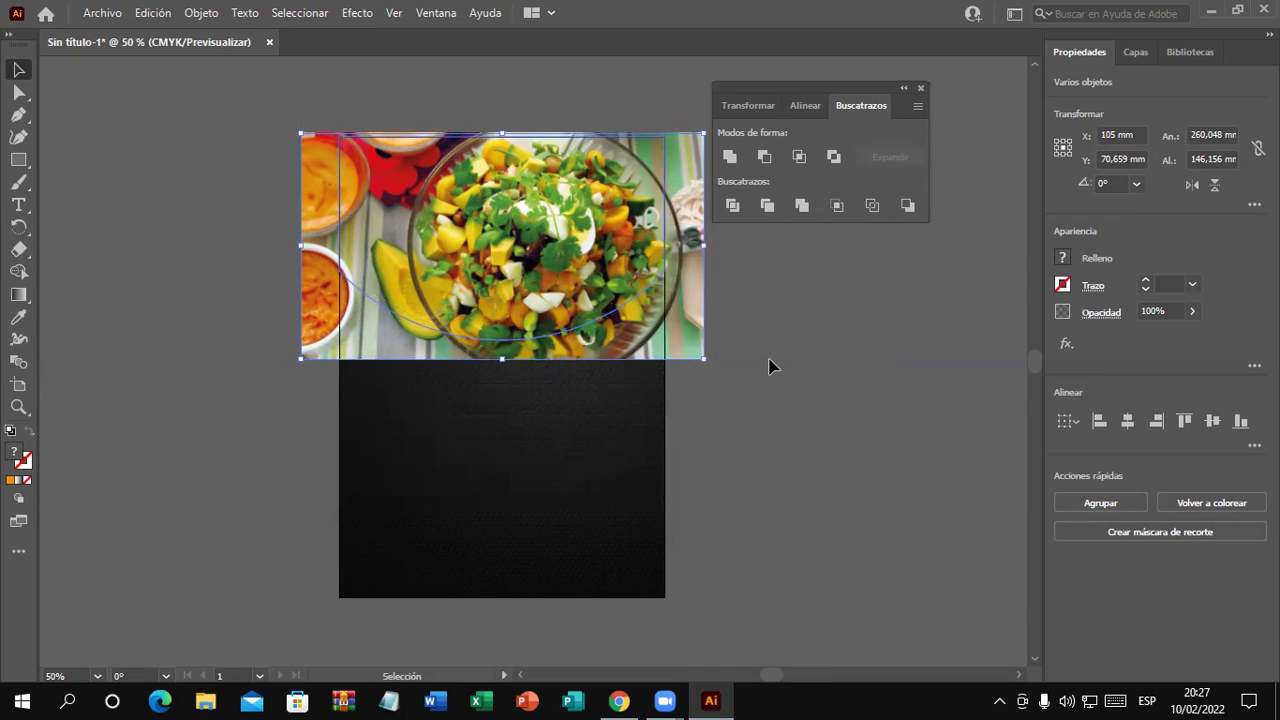
right_click(495, 213)
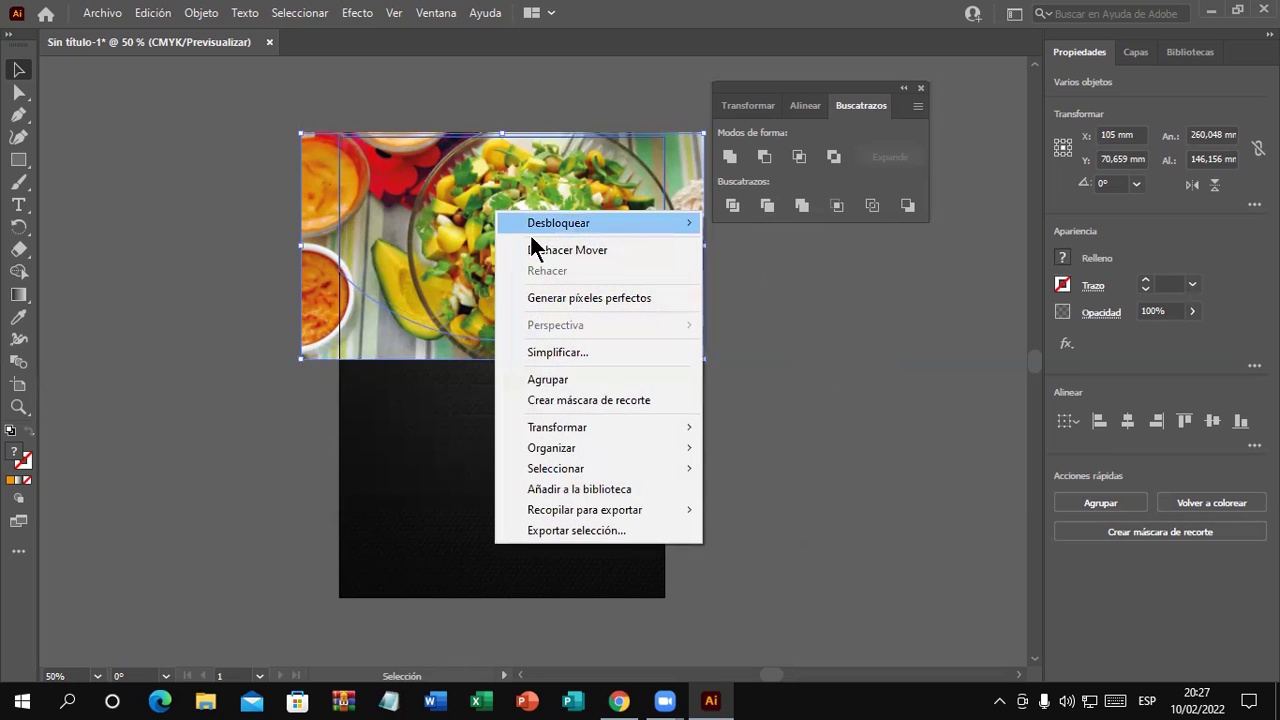
click(581, 400)
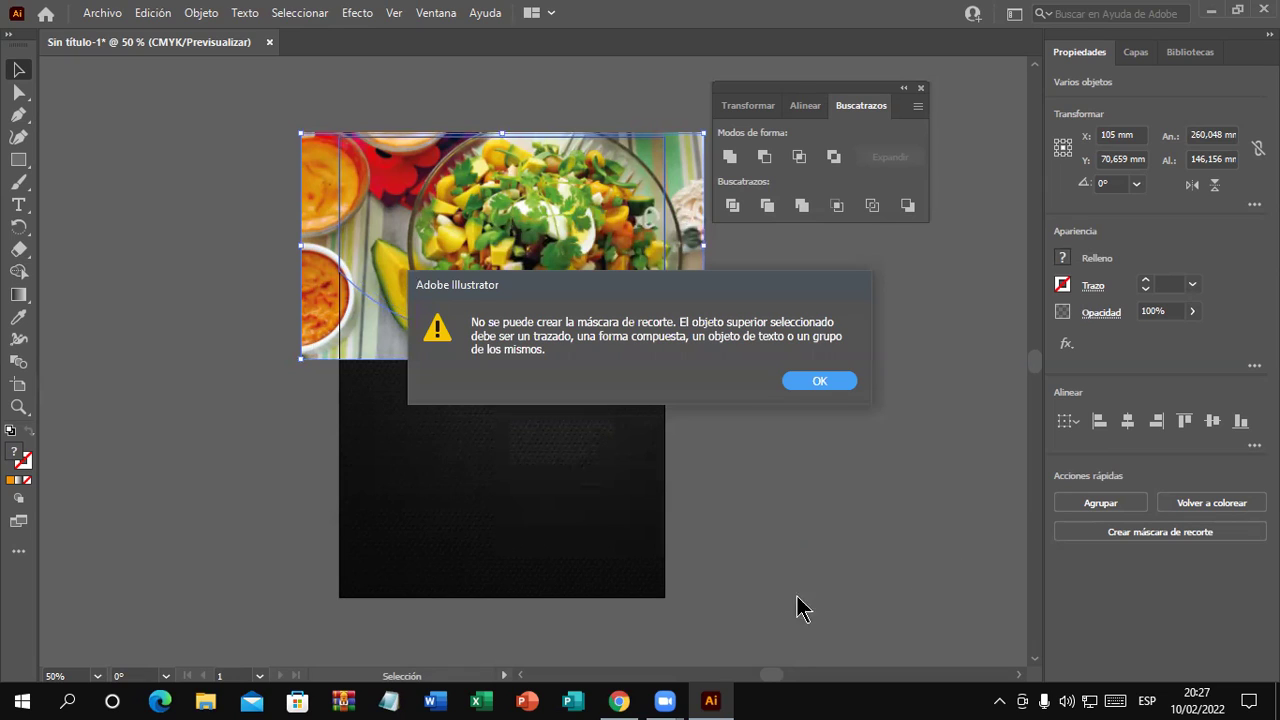
click(808, 381)
Move the salad photo off to the side so the orange half-circle is uncovered
click(380, 486)
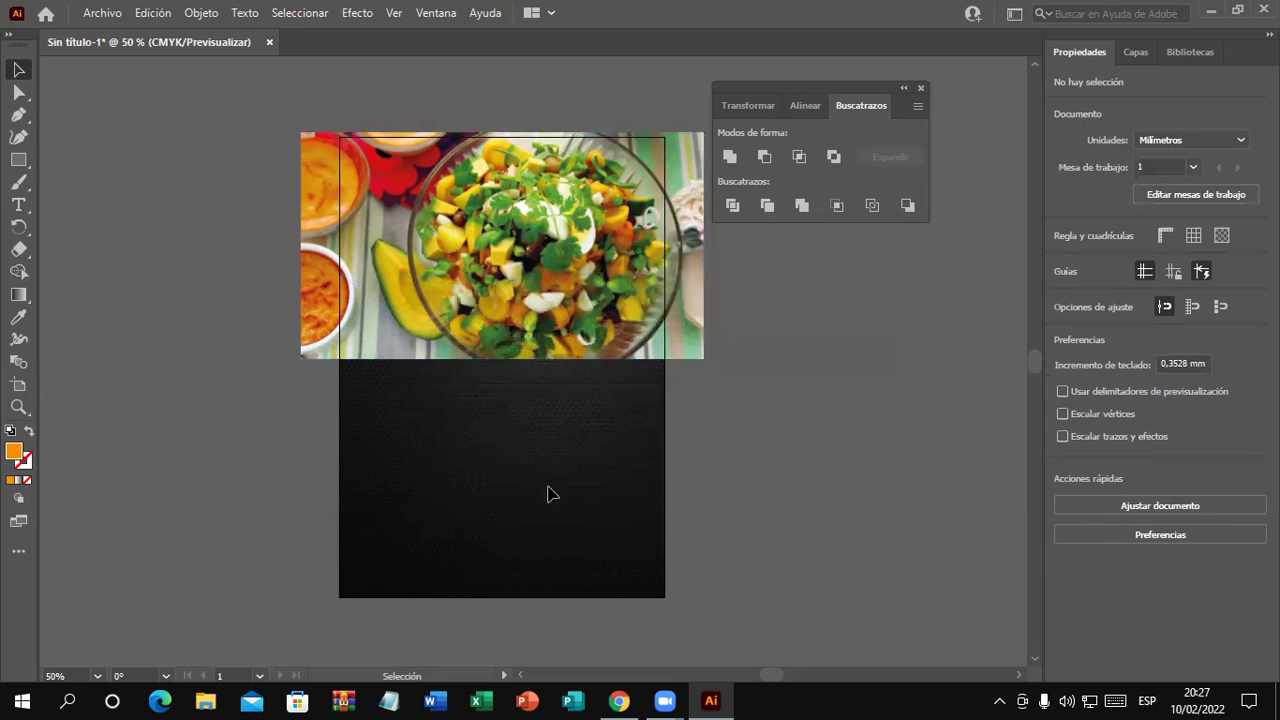
mouse_move(317, 289)
mouse_down()
mouse_move(496, 537)
mouse_move(450, 537)
mouse_up()
mouse_move(769, 526)
mouse_down()
mouse_move(873, 490)
mouse_move(409, 508)
mouse_up()
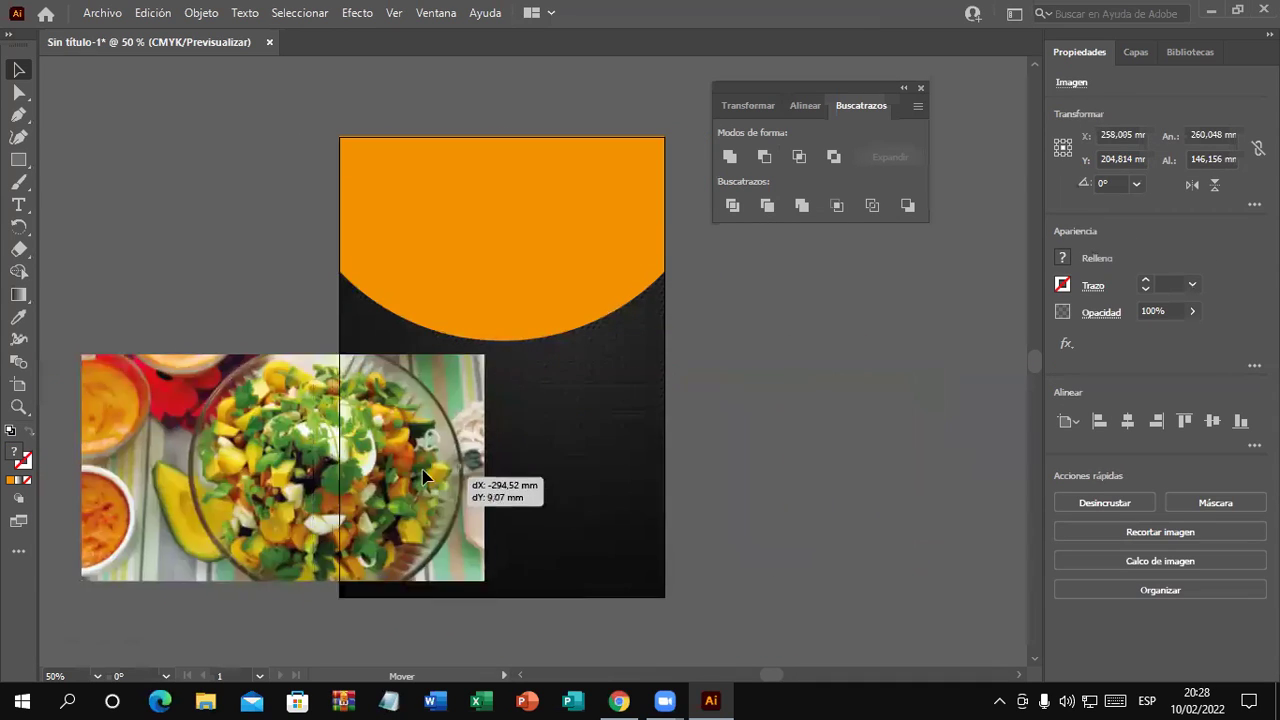
click(823, 497)
mouse_move(368, 454)
mouse_down()
mouse_move(880, 490)
mouse_move(932, 401)
mouse_up()
Bring the salad photo back over the poster's top, undoing an accidental half-circle move
click(483, 479)
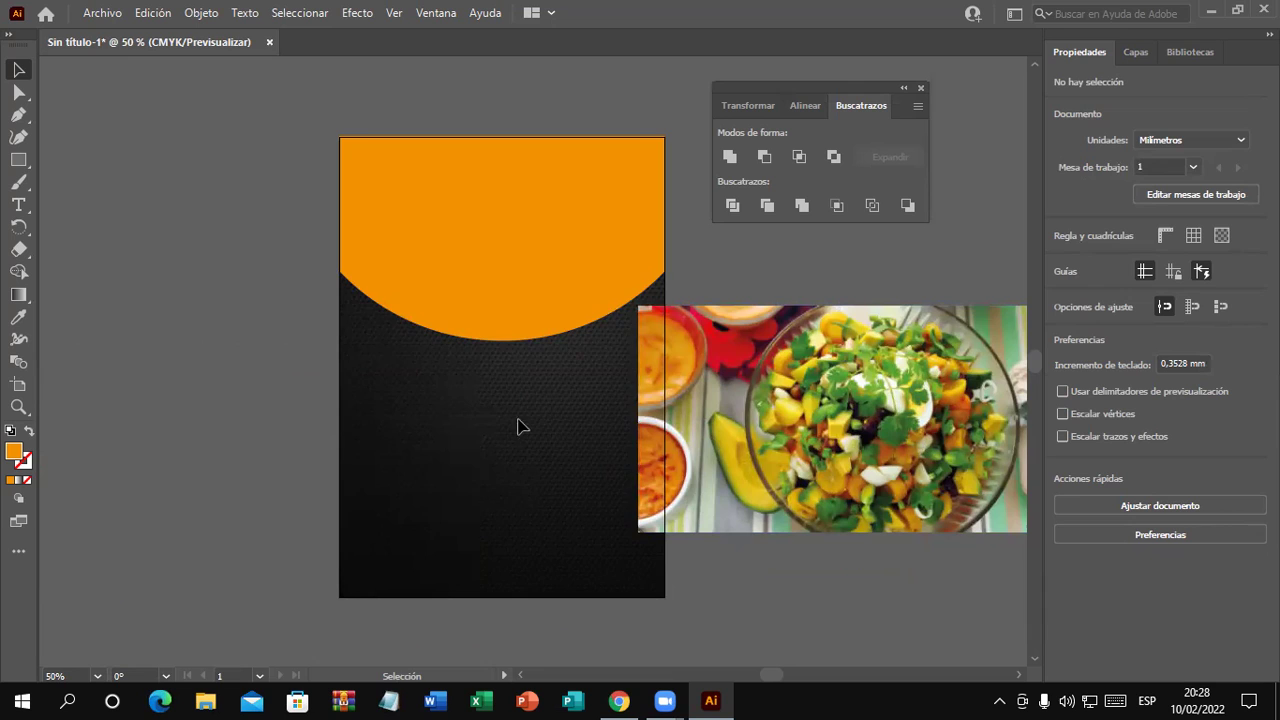
mouse_move(905, 468)
mouse_down()
mouse_move(597, 287)
mouse_move(635, 578)
mouse_up()
drag(537, 317, 261, 350)
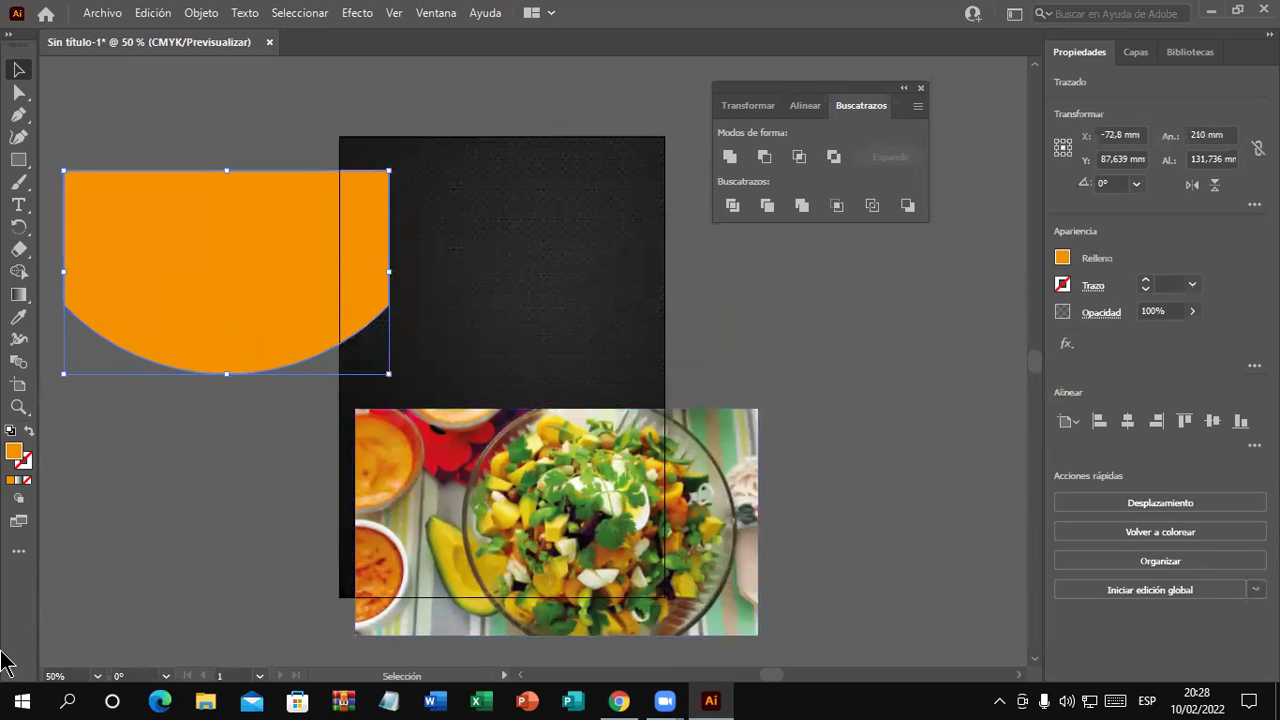
key(ctrl+z)
mouse_move(675, 540)
mouse_down()
mouse_move(571, 285)
mouse_move(631, 257)
mouse_up()
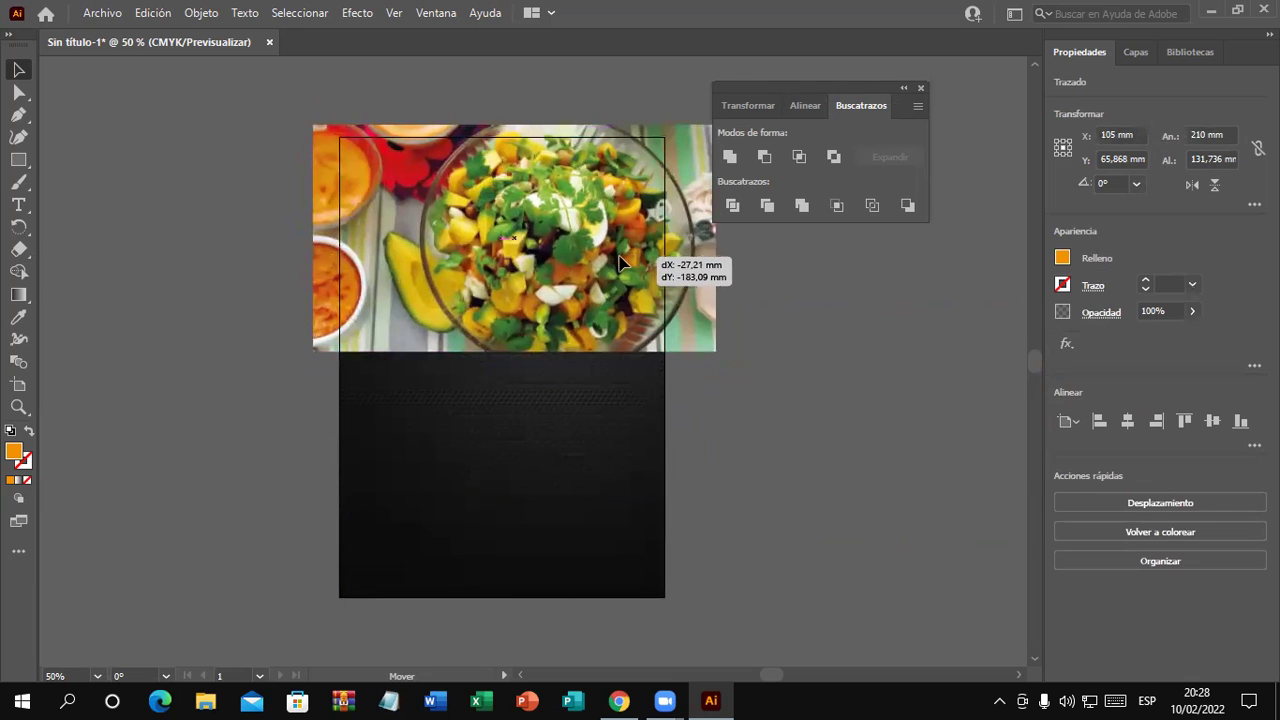
Retry Crear máscara de recorte on the photo and half-circle, then dismiss the error
right_click(490, 254)
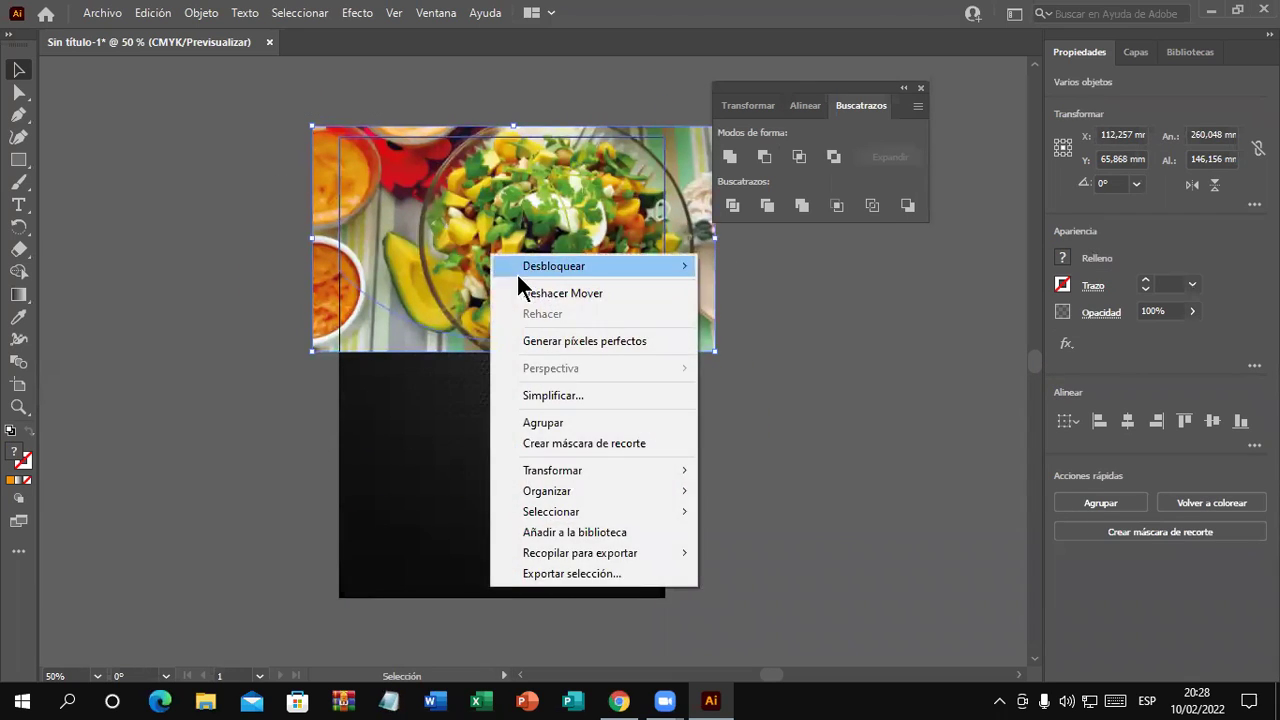
click(588, 443)
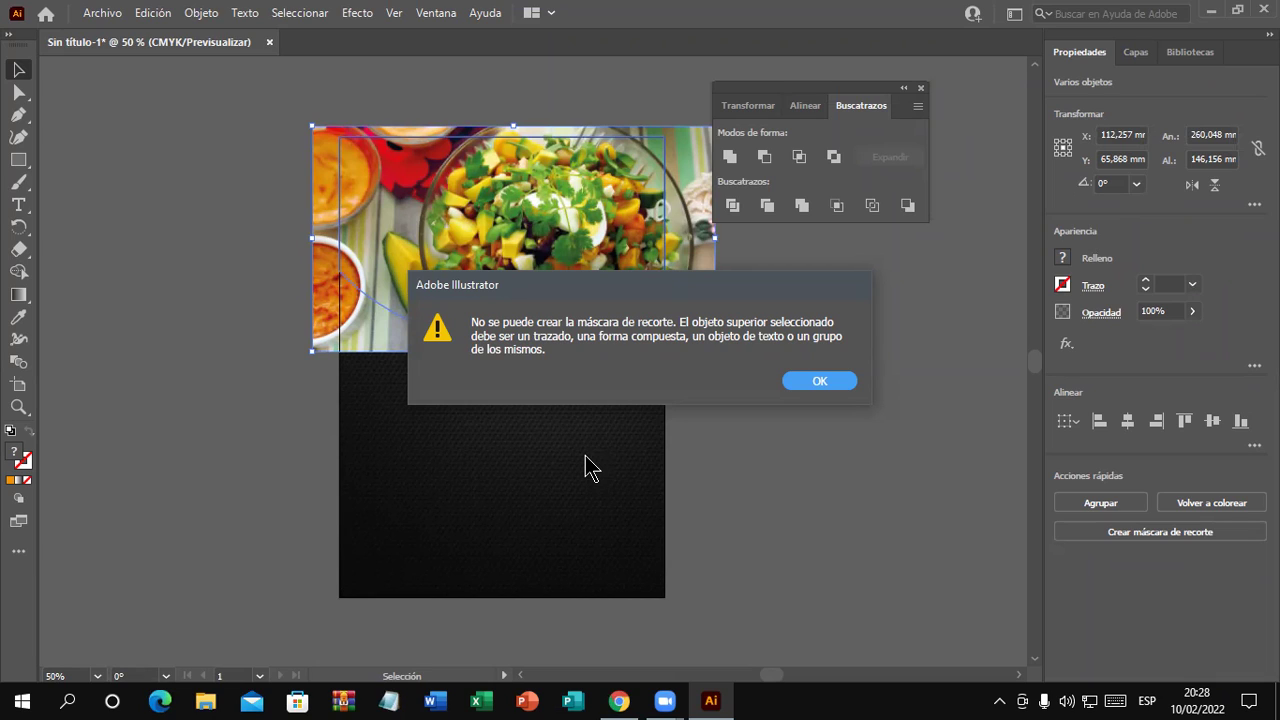
click(834, 389)
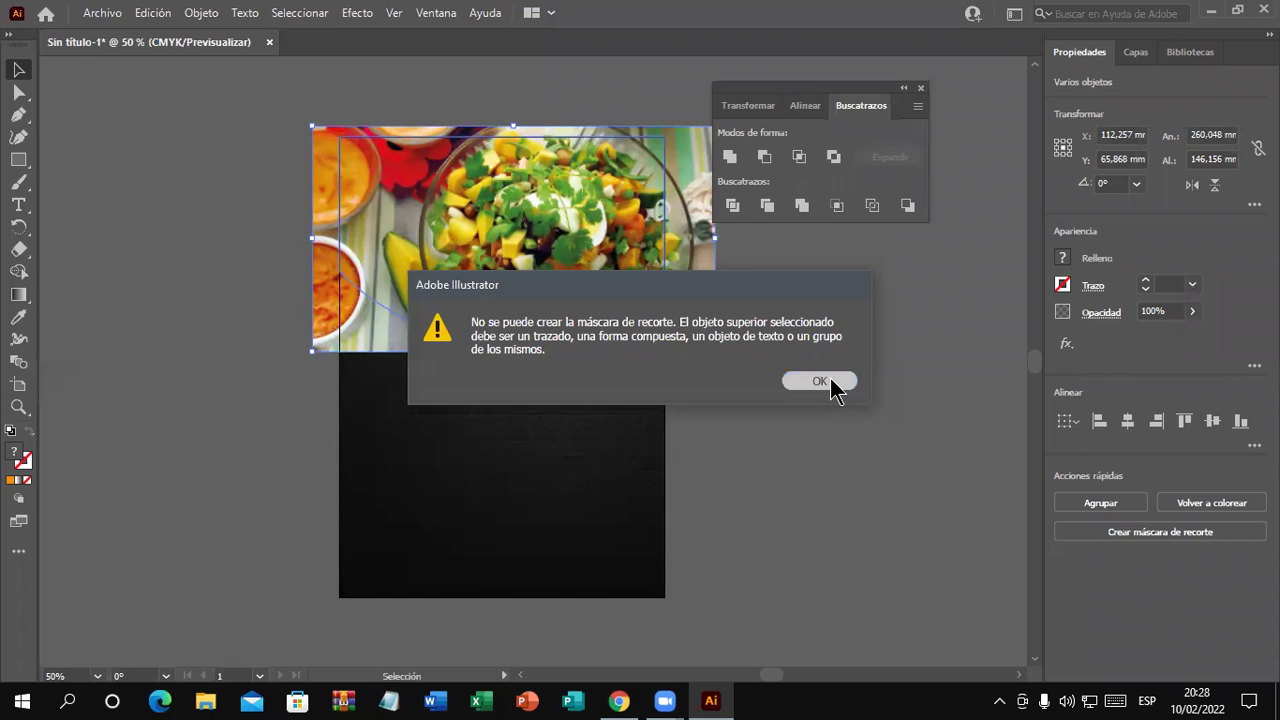
click(833, 386)
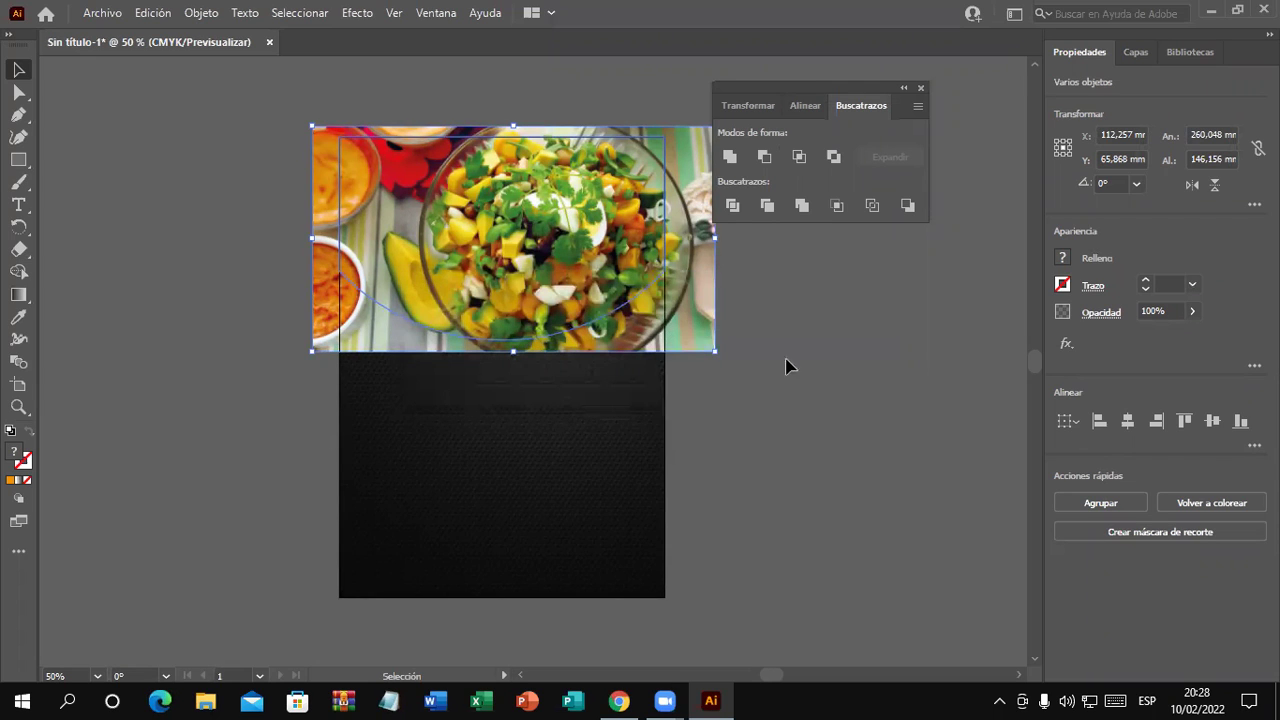
Send the salad photo to the back, behind the orange half-circle
drag(702, 344, 708, 473)
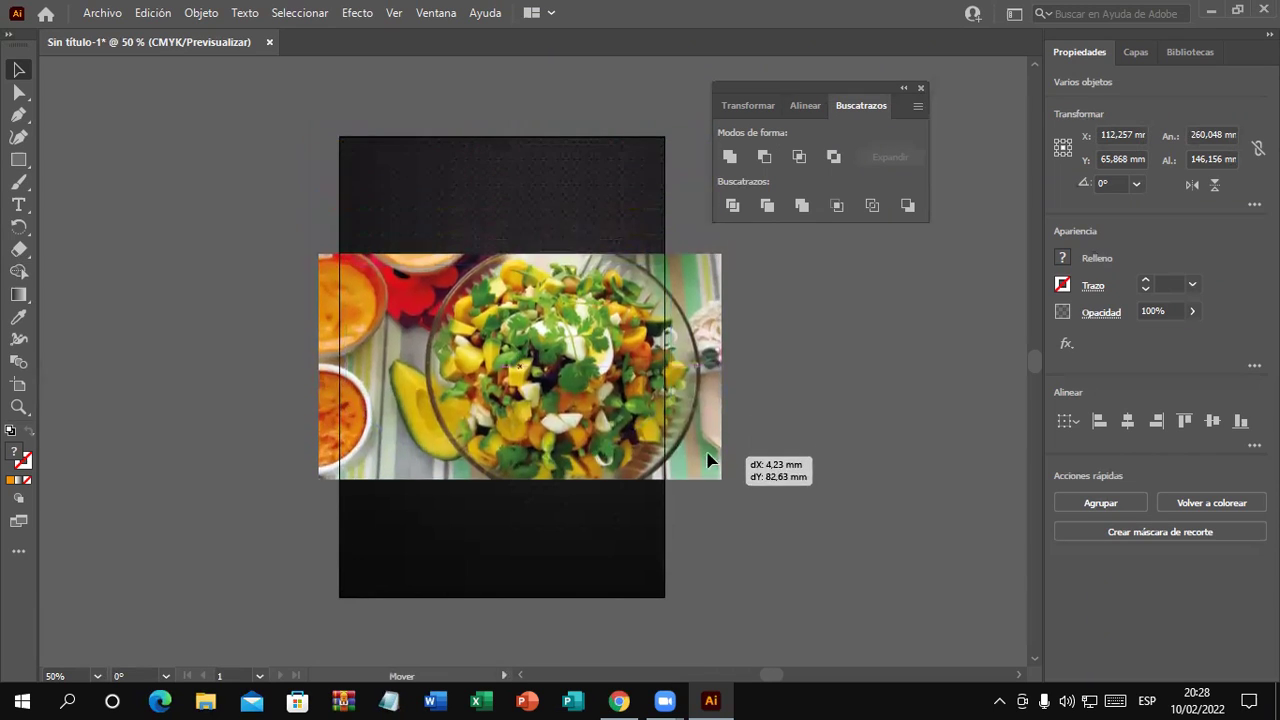
key(ctrl+z)
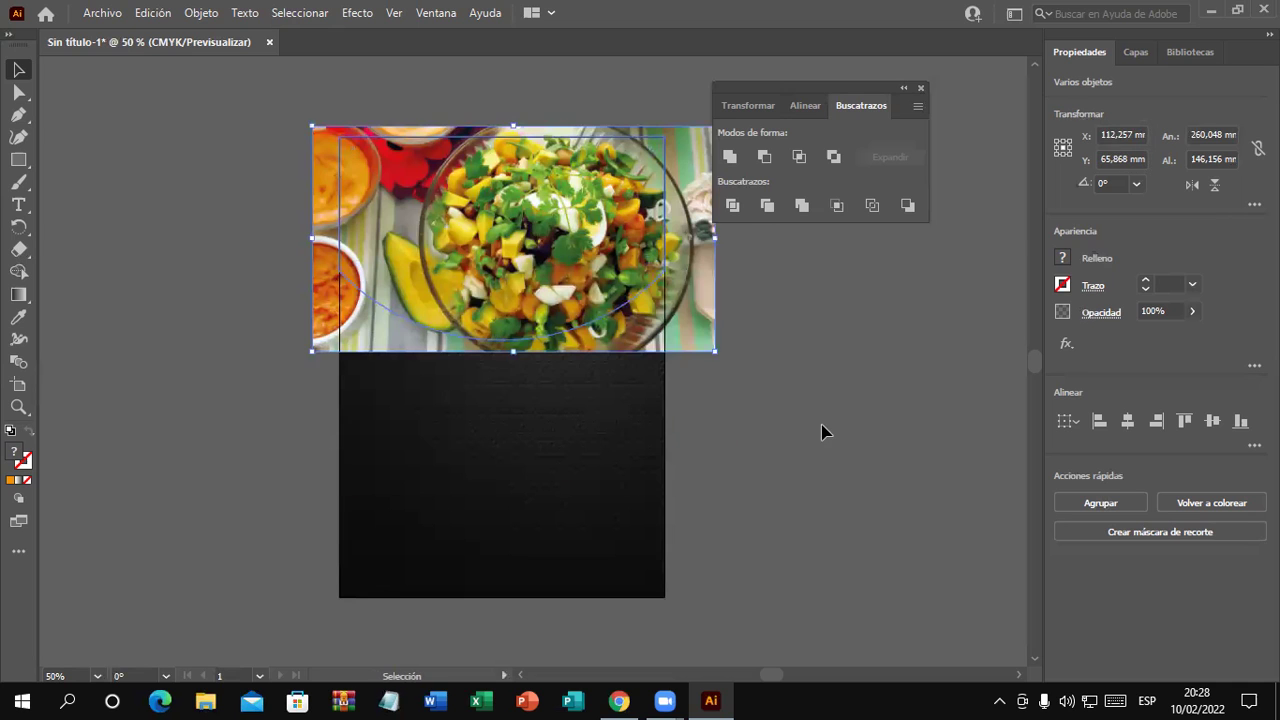
click(823, 431)
drag(703, 346, 706, 517)
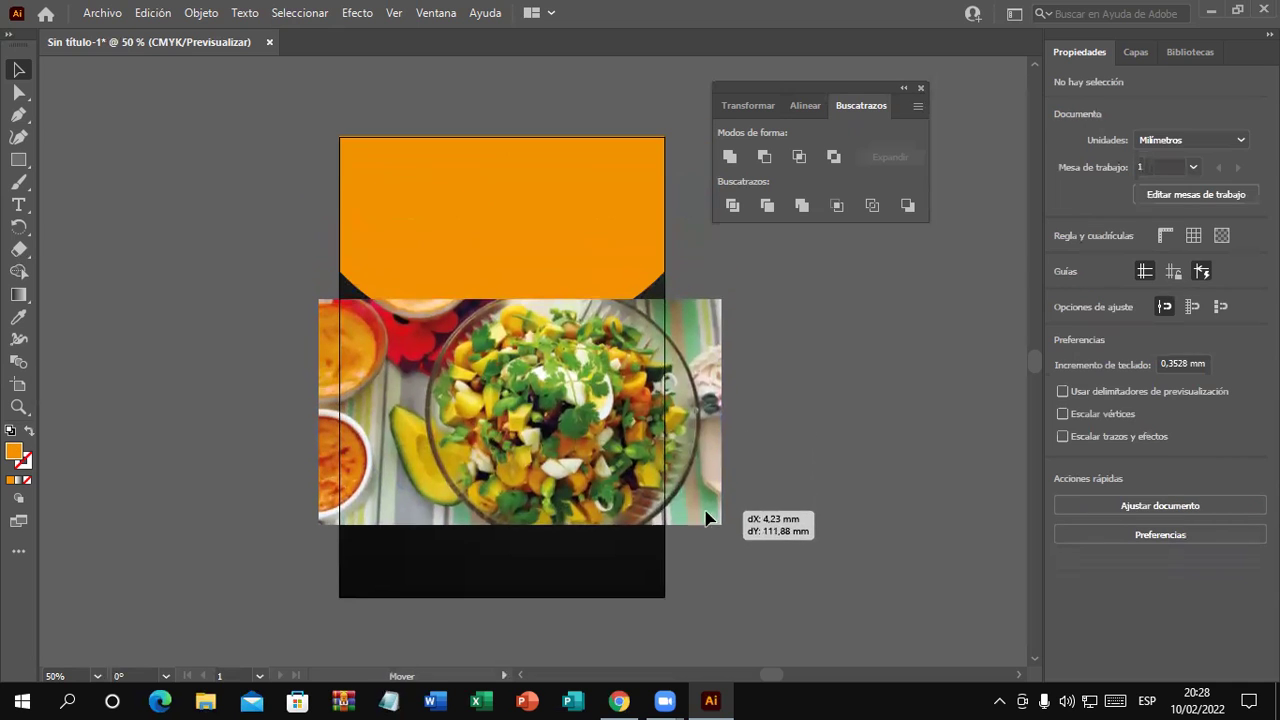
click(563, 240)
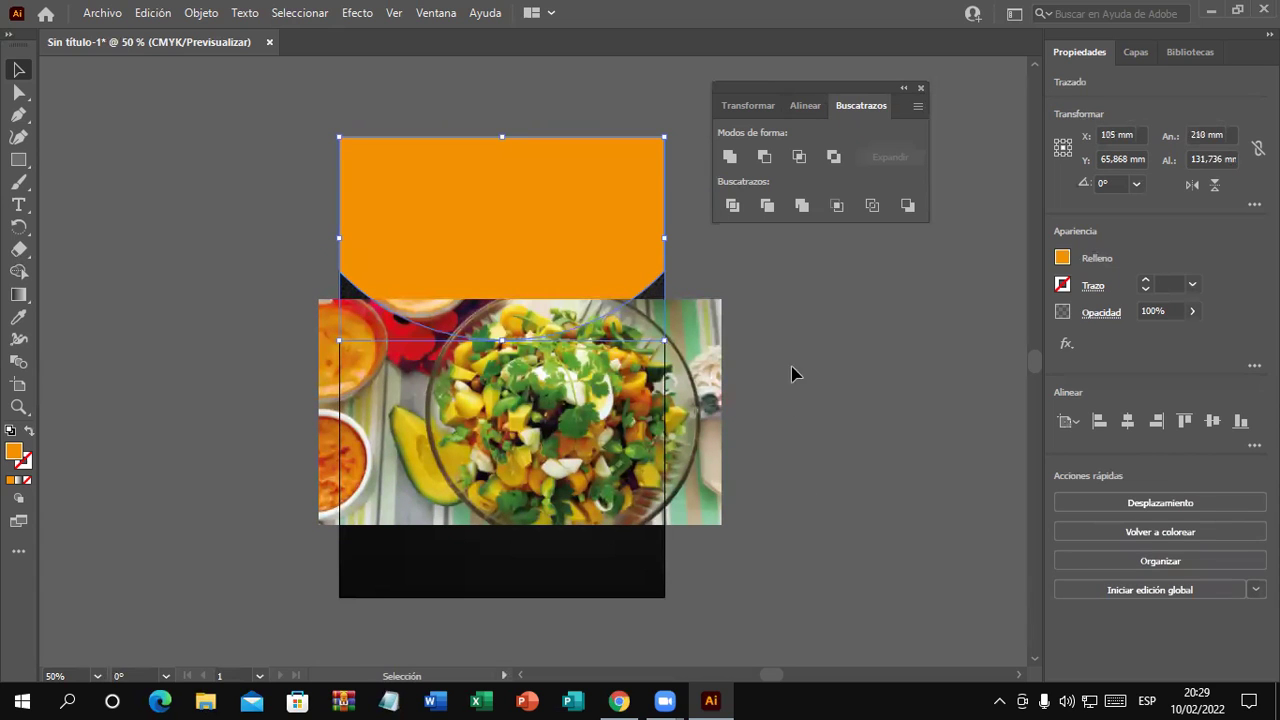
mouse_move(704, 331)
mouse_down()
mouse_move(672, 187)
mouse_move(683, 238)
mouse_up()
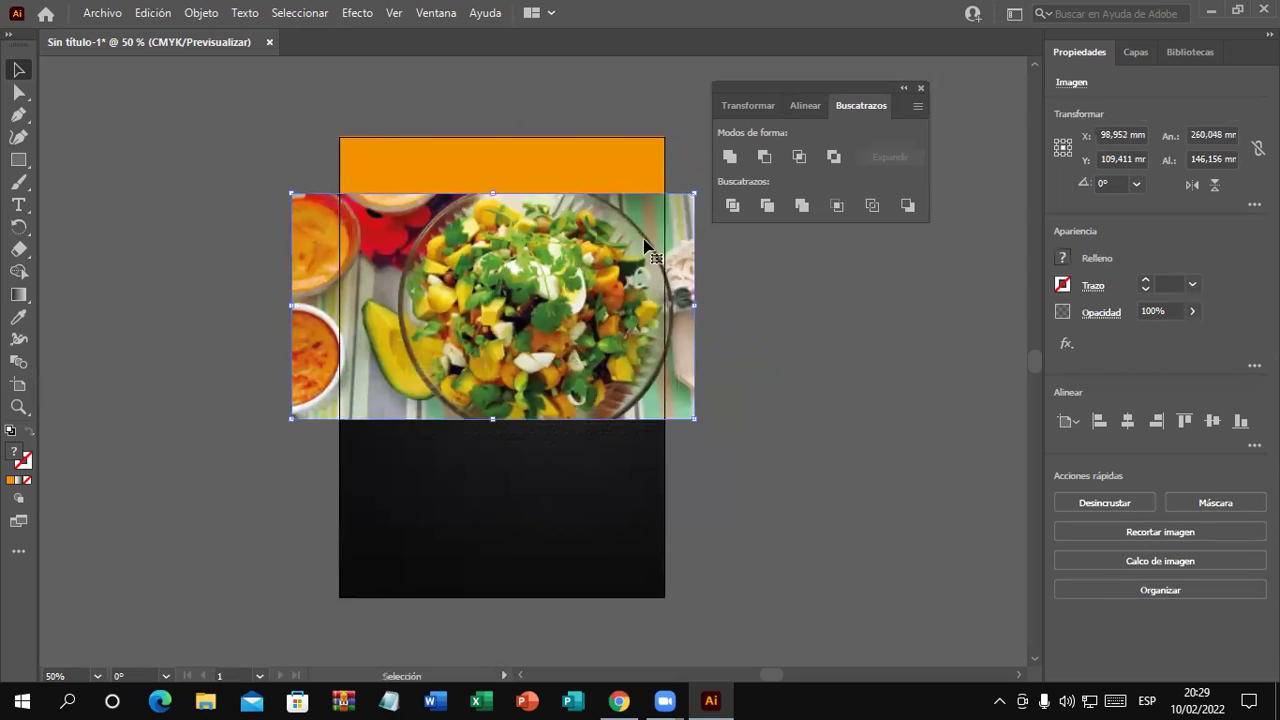
right_click(642, 238)
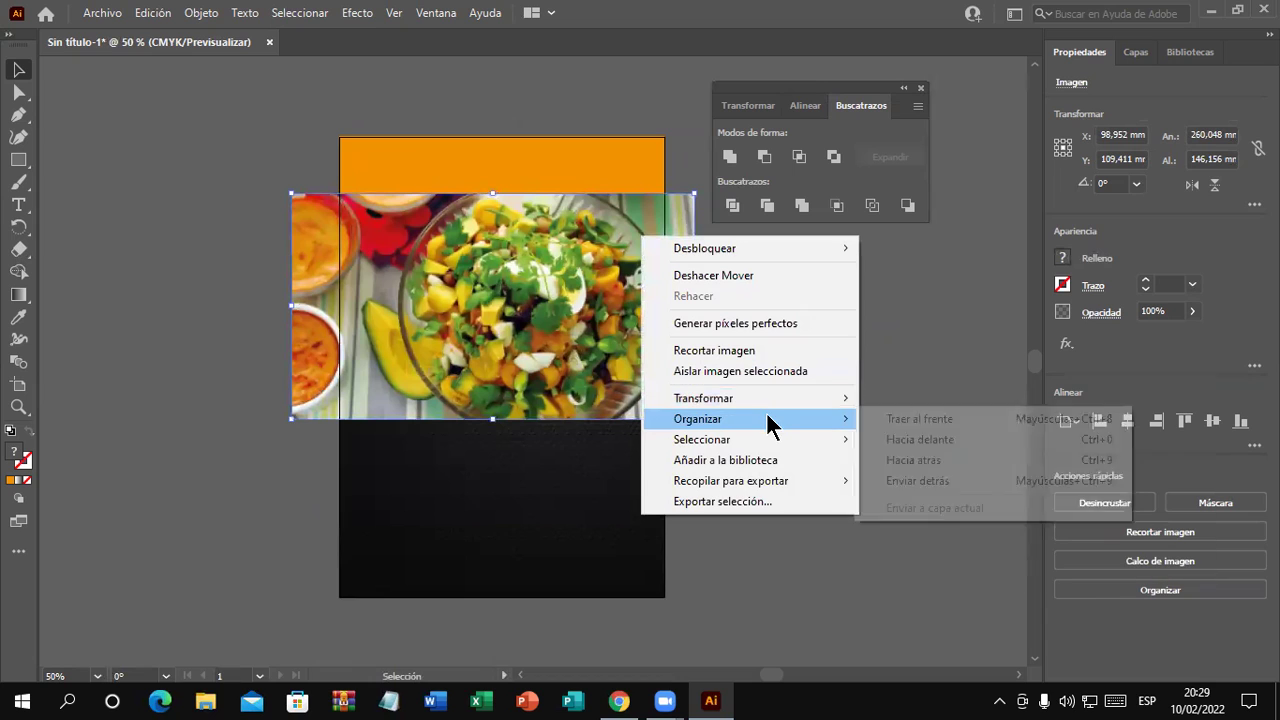
mouse_move(698, 419)
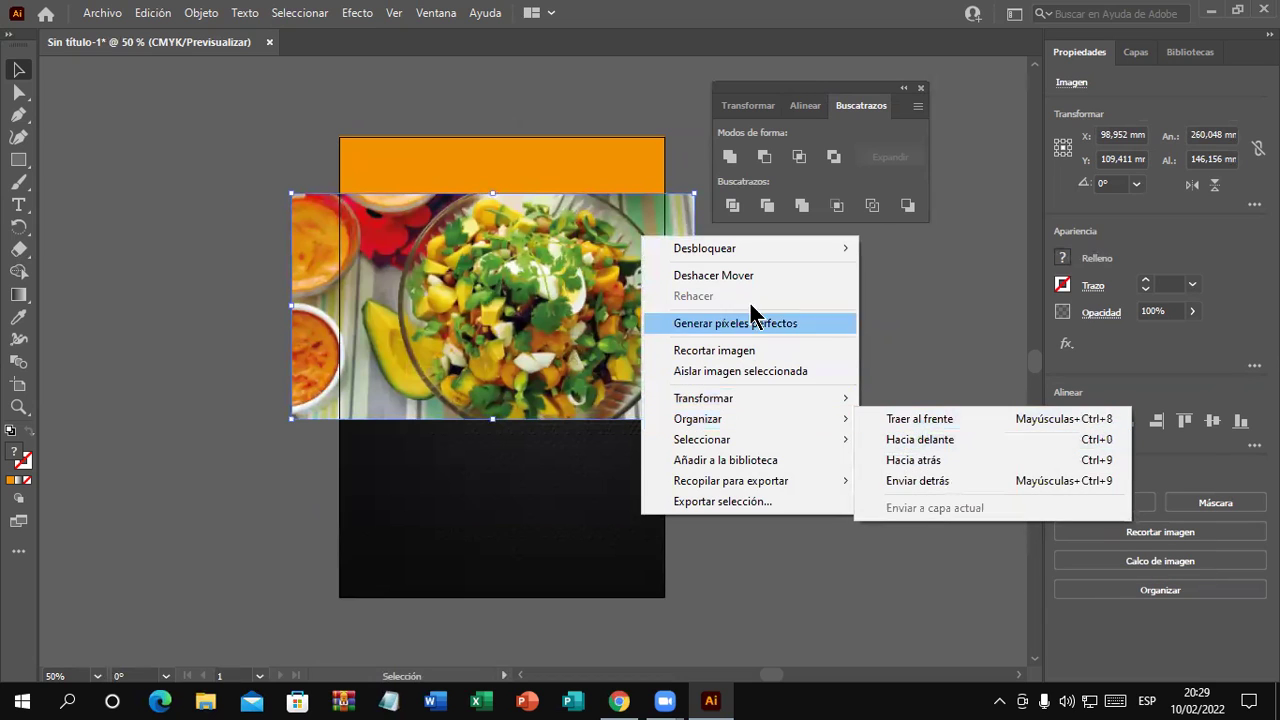
click(615, 247)
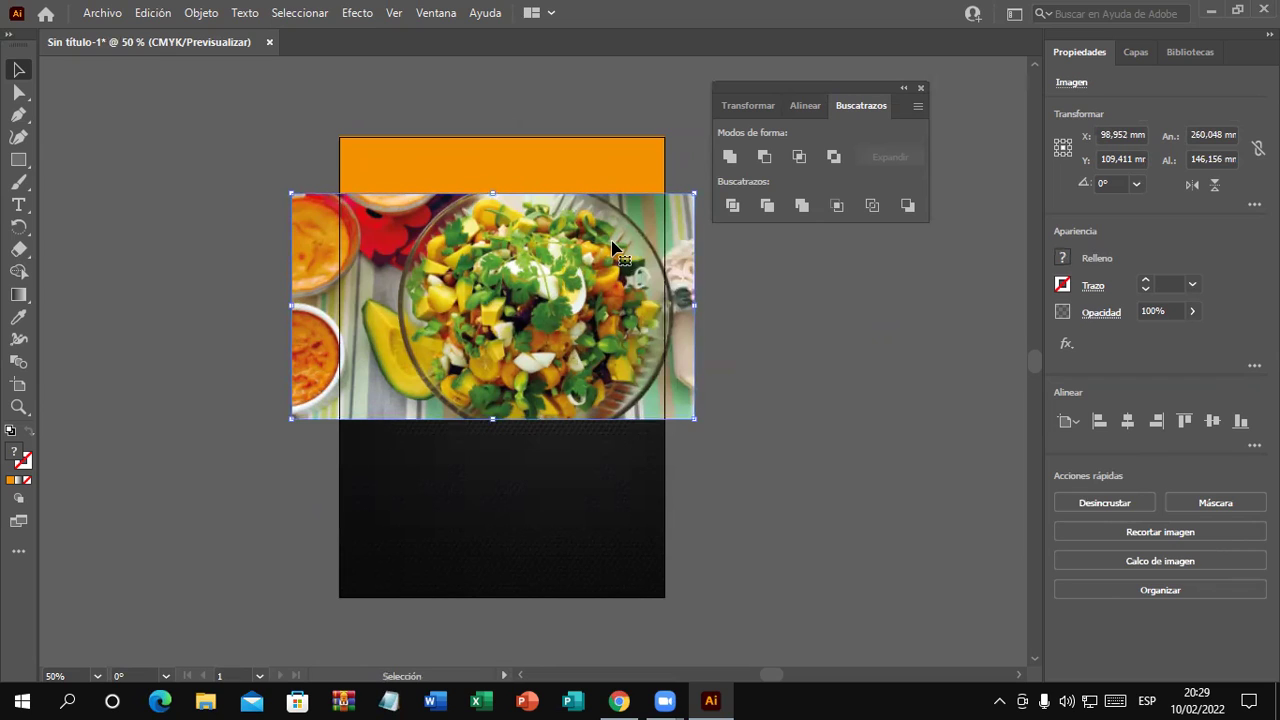
key(a)
key(ctrl+shift+bracketleft)
key(v)
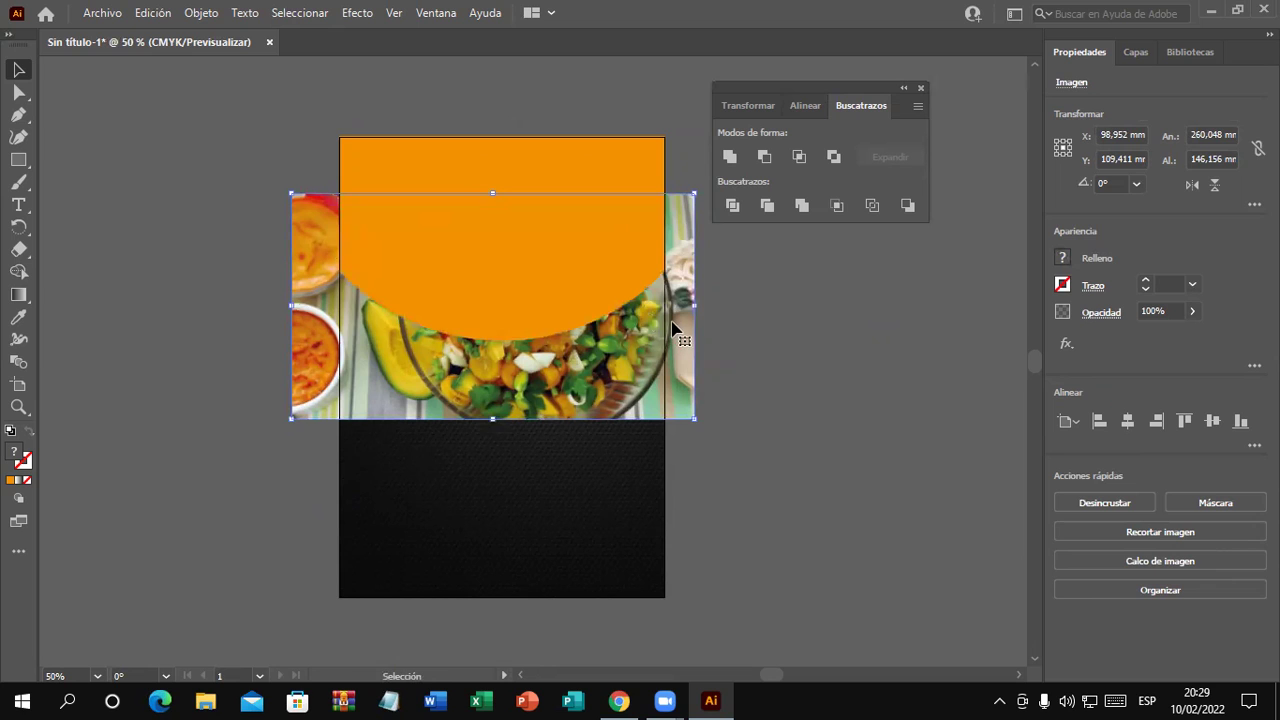
Select photo and half-circle and apply Crear máscara de recorte, forming a 210 × 131.736 mm clip group
drag(682, 314, 683, 244)
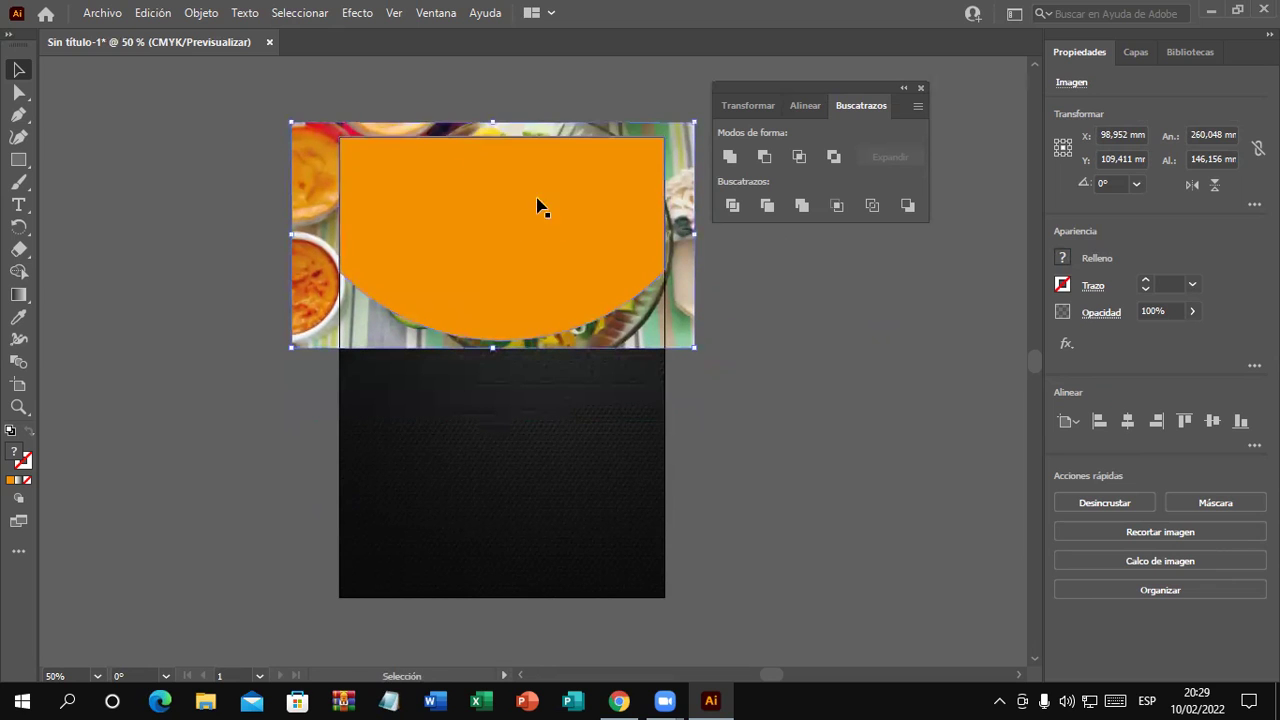
shift+click(475, 220)
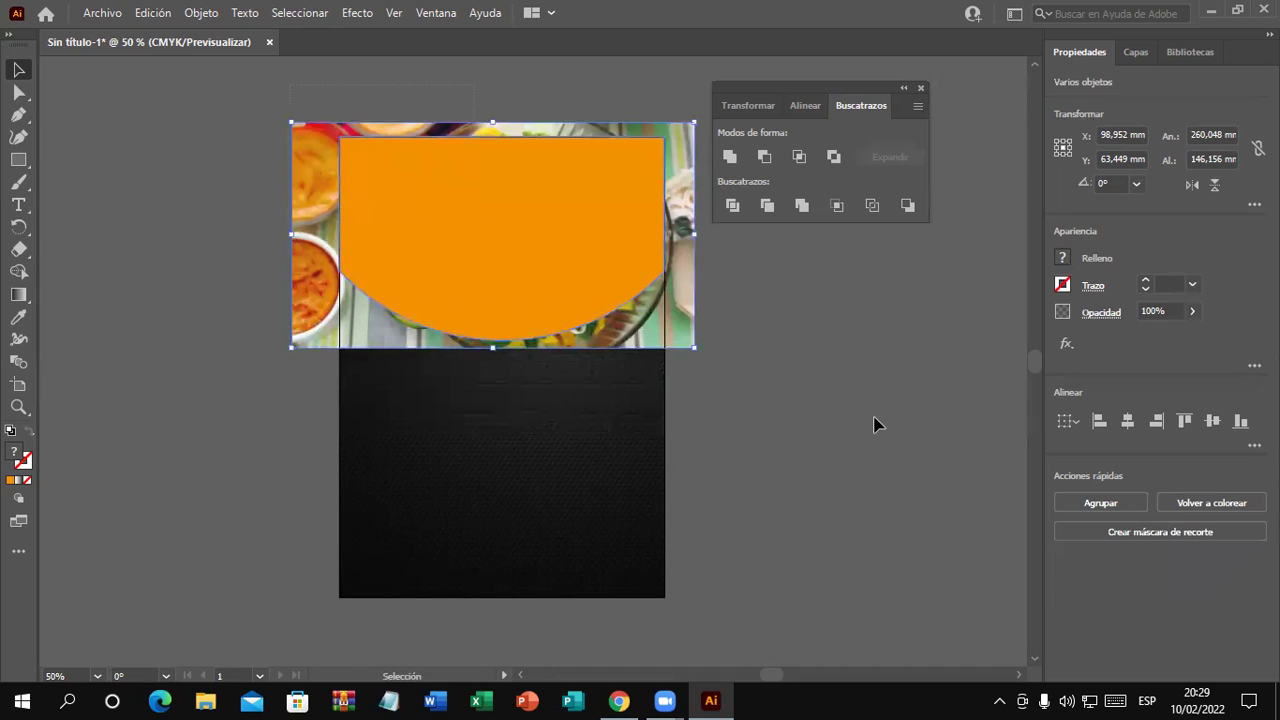
right_click(558, 245)
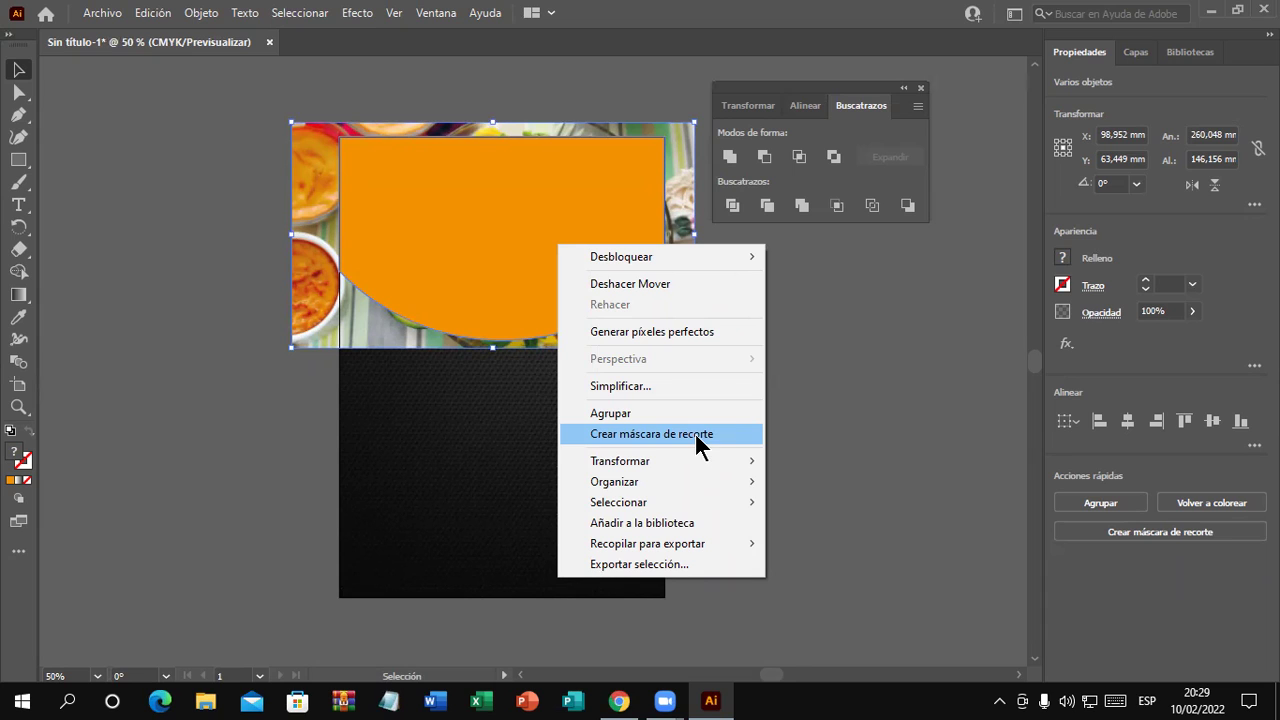
click(697, 437)
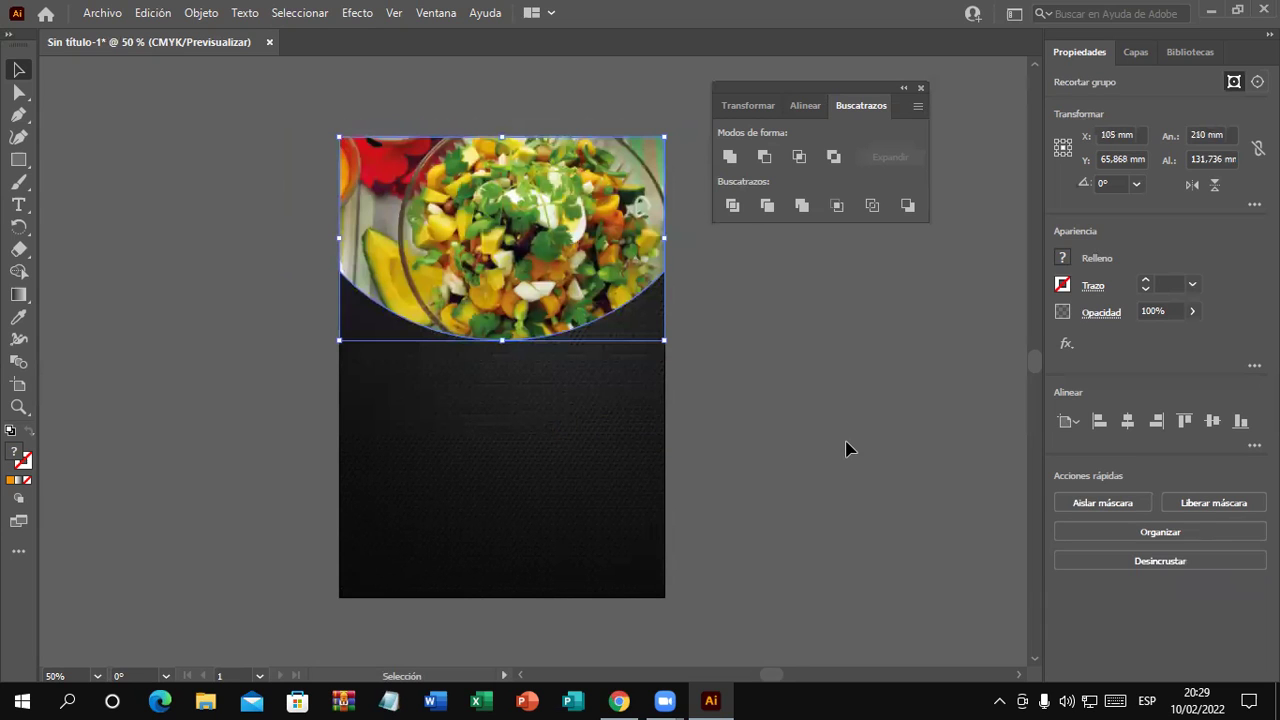
click(849, 449)
scroll(829, 426, down, 1)
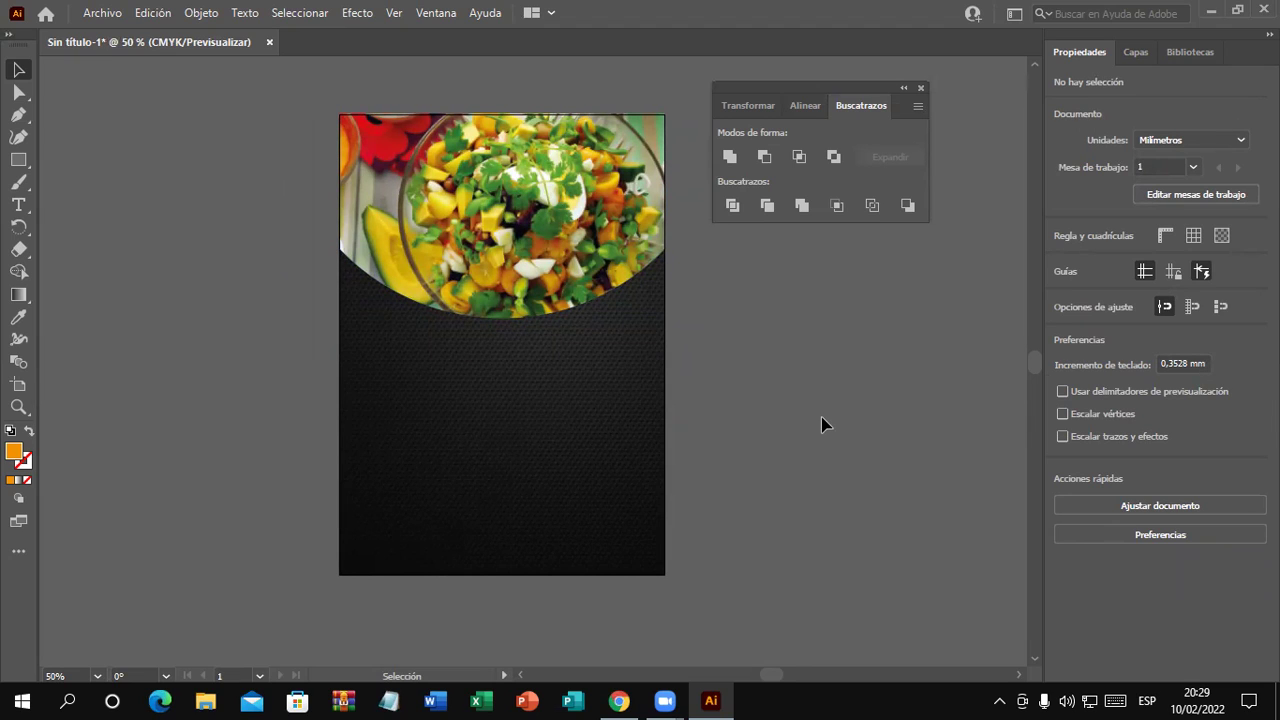
click(662, 200)
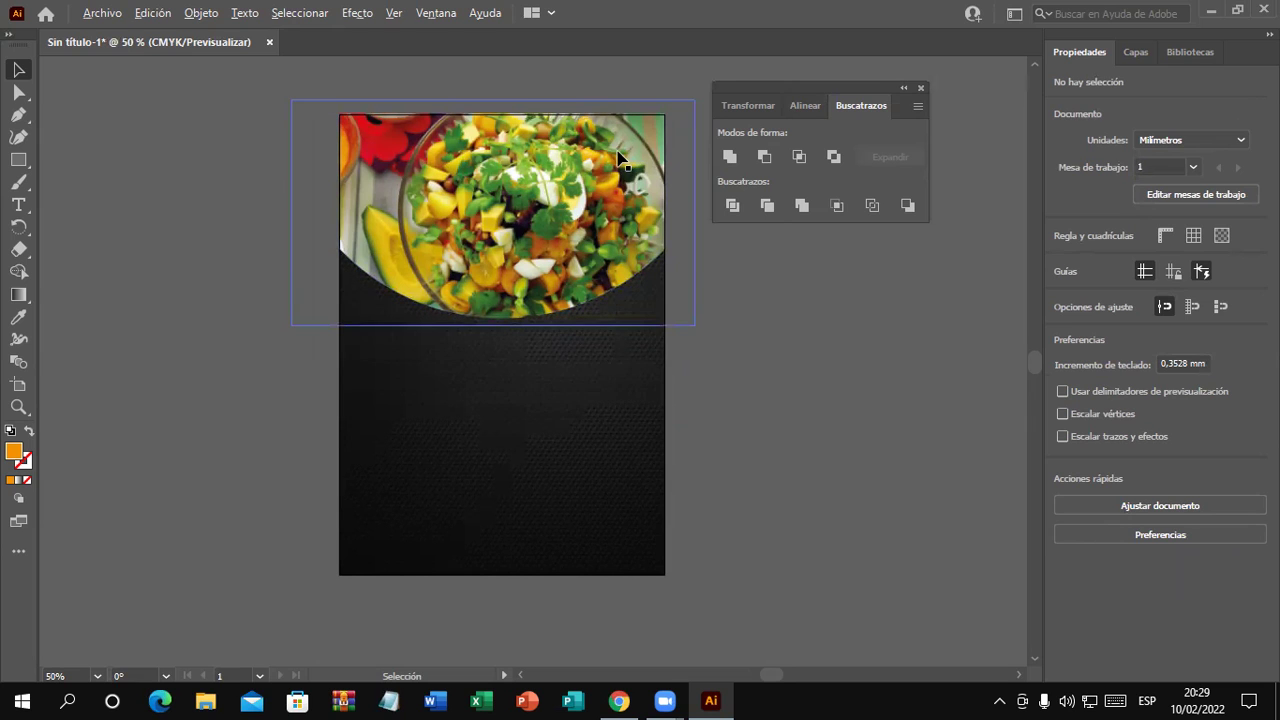
scroll(618, 157, up, 2)
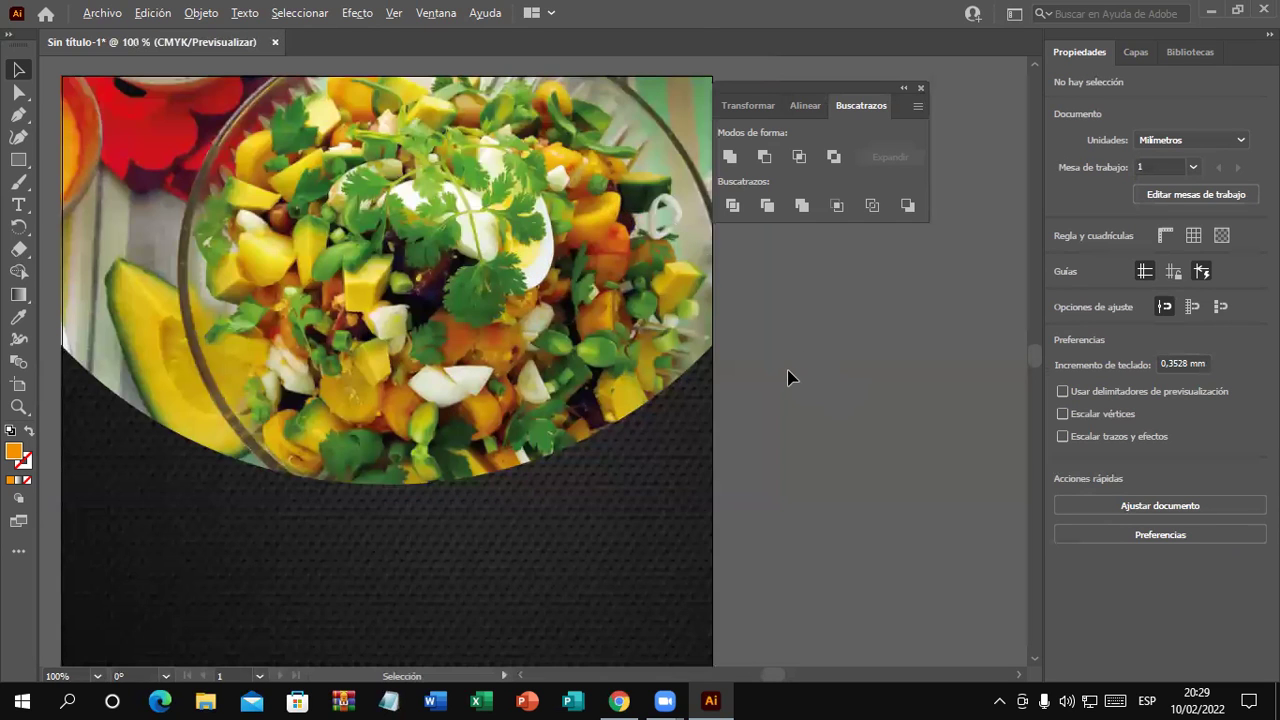
scroll(787, 377, down, 1)
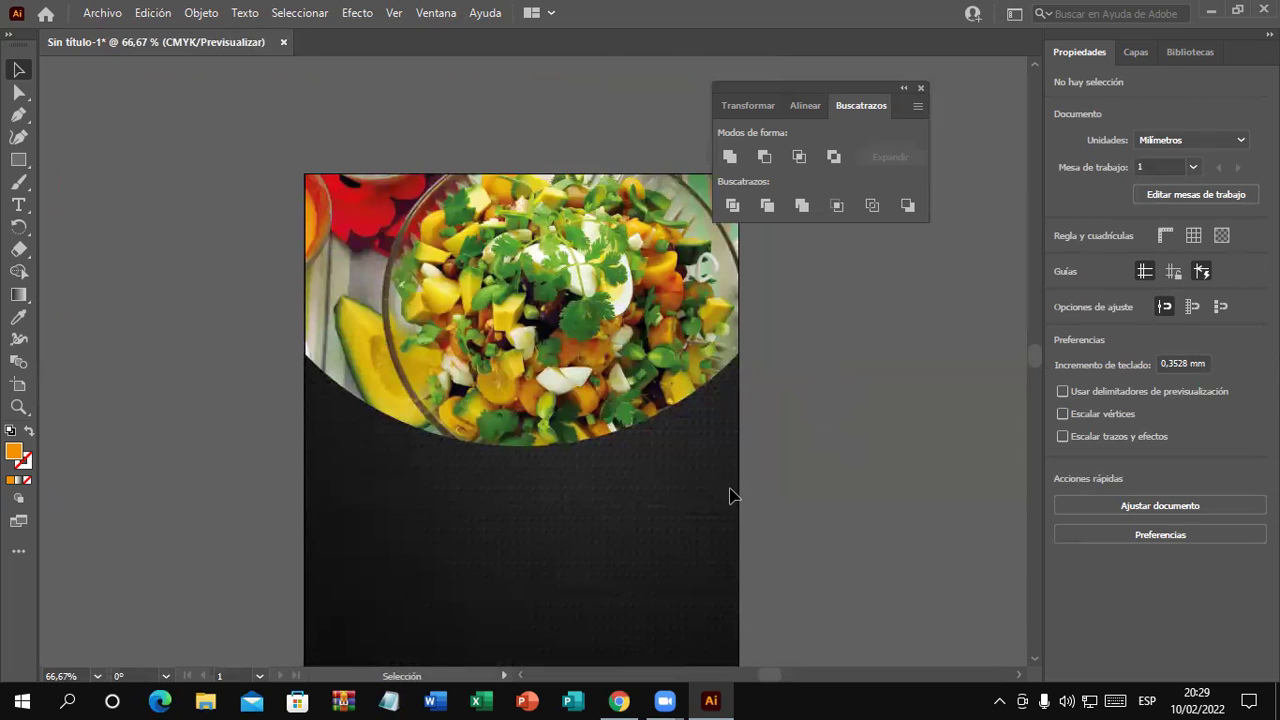
scroll(735, 487, up, 1)
drag(883, 437, 915, 475)
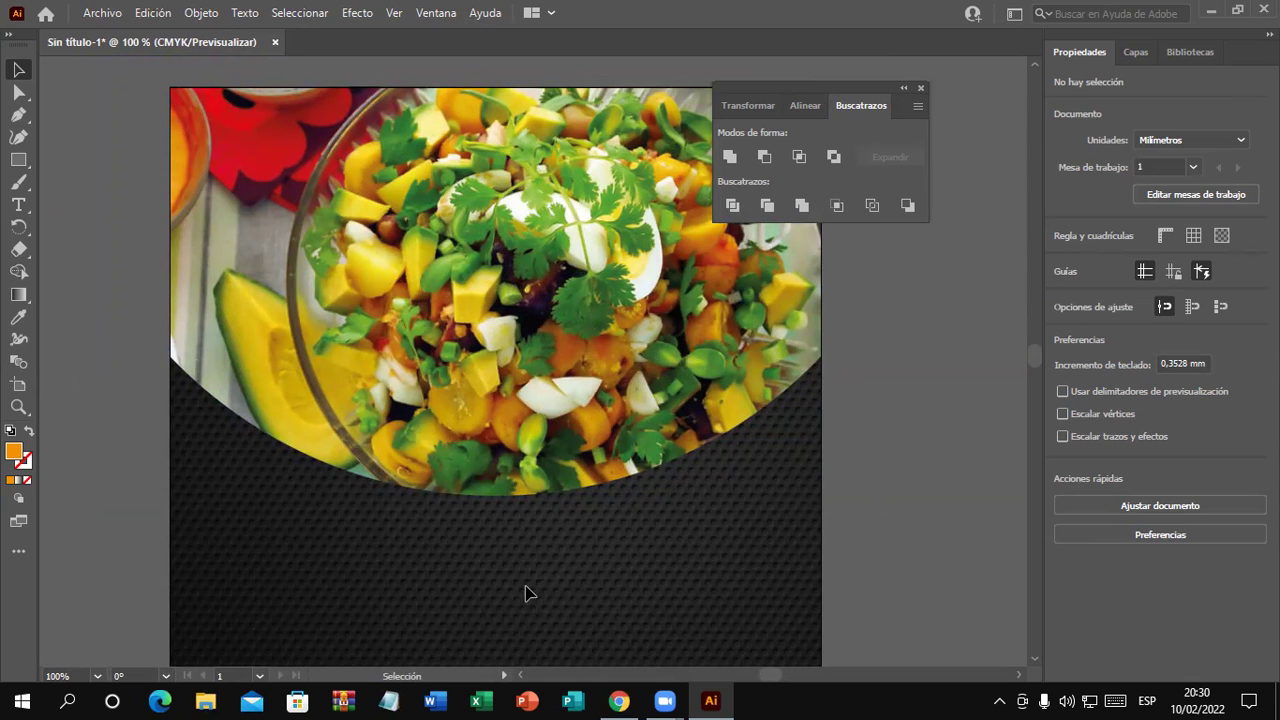
drag(508, 583, 491, 404)
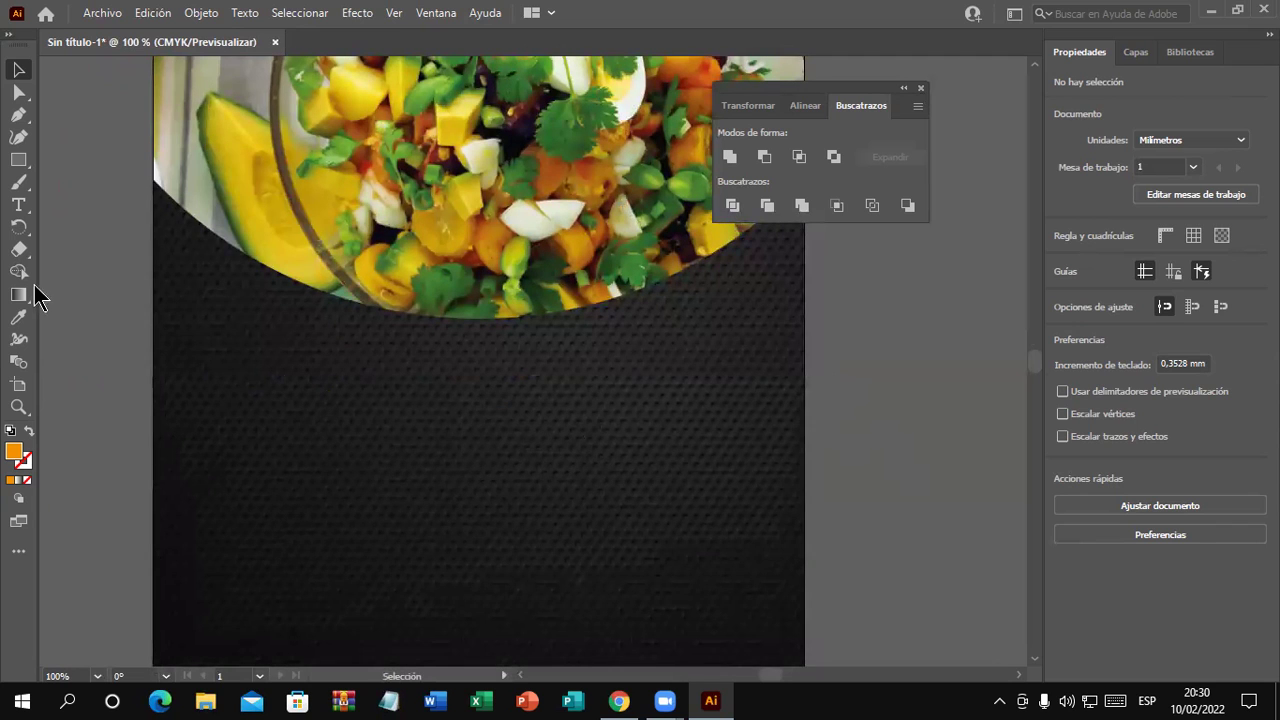
Draw a vertical straight line on the black background with the Line Segment tool
click(27, 164)
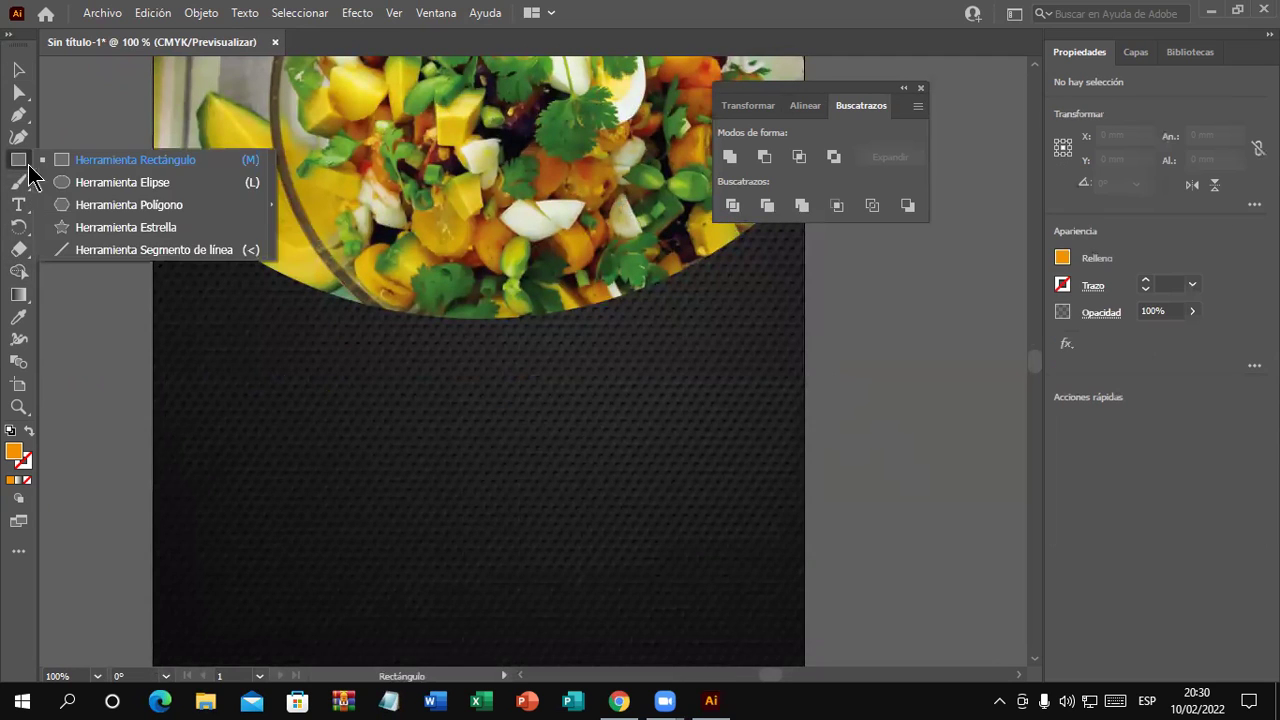
click(91, 250)
scroll(420, 503, down, 1)
scroll(408, 408, down, 1)
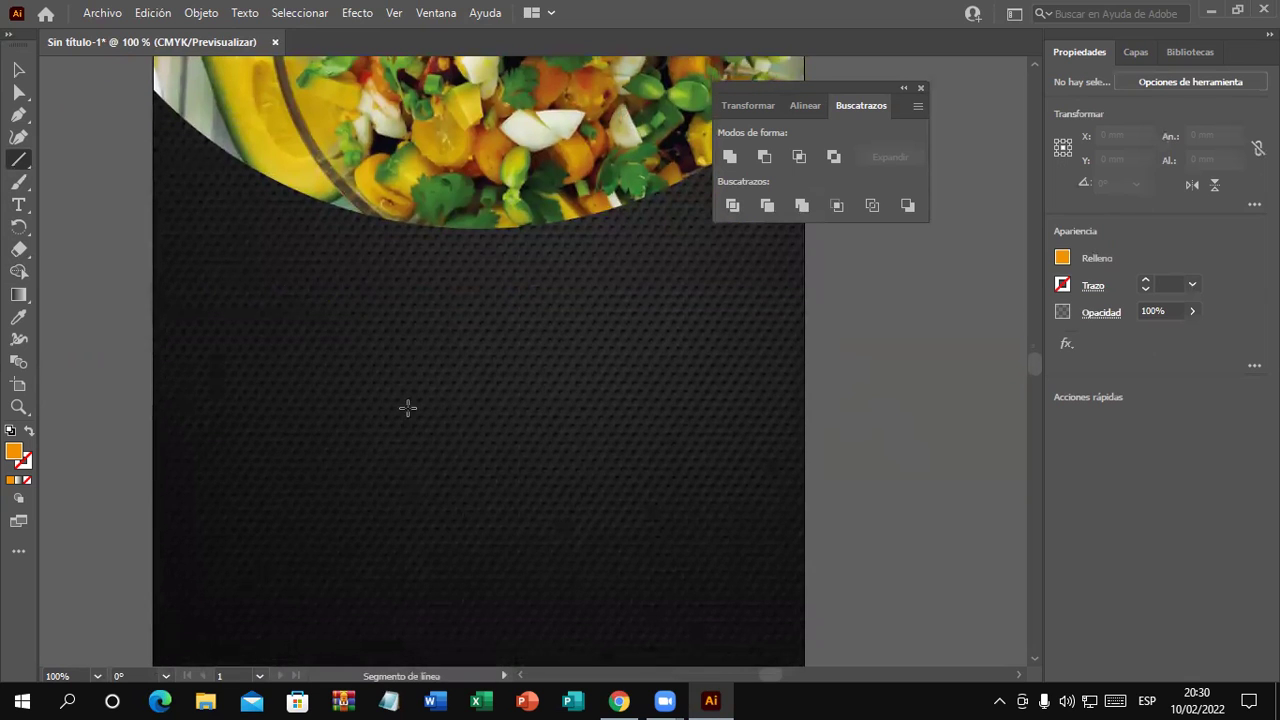
drag(433, 322, 434, 527)
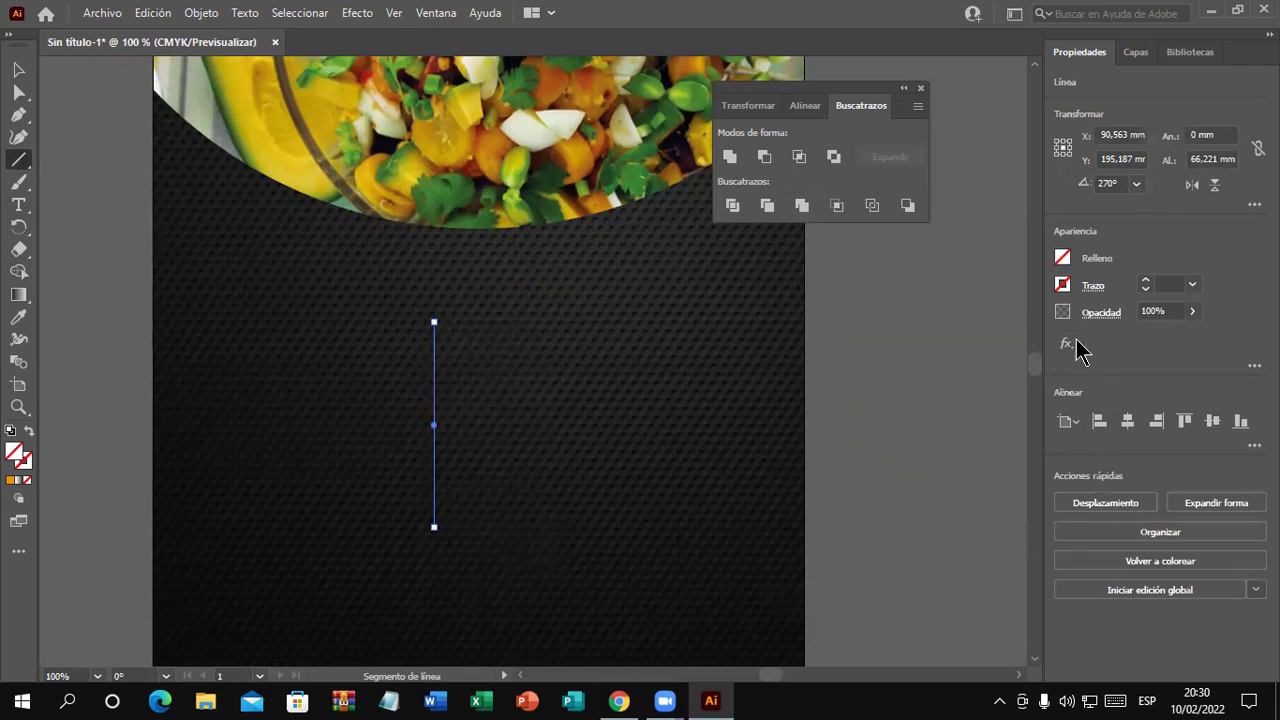
Give the line a yellow 1 pt stroke and deselect it
click(1062, 286)
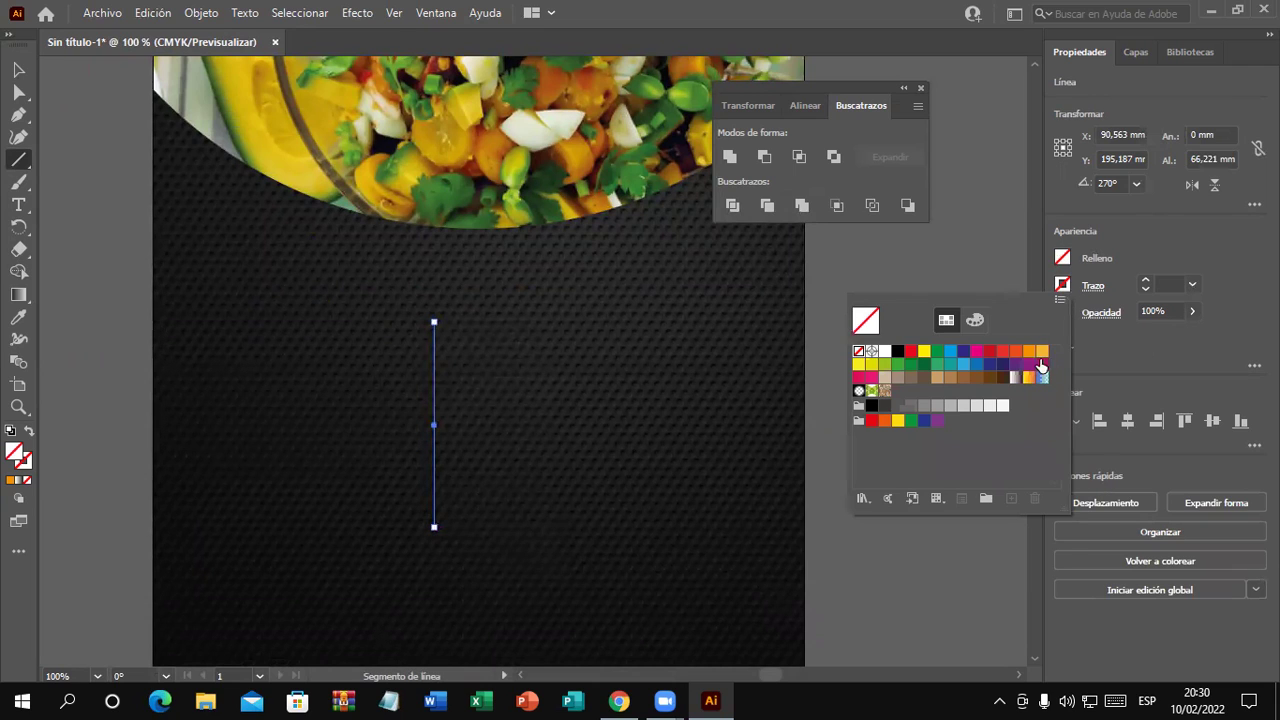
click(898, 420)
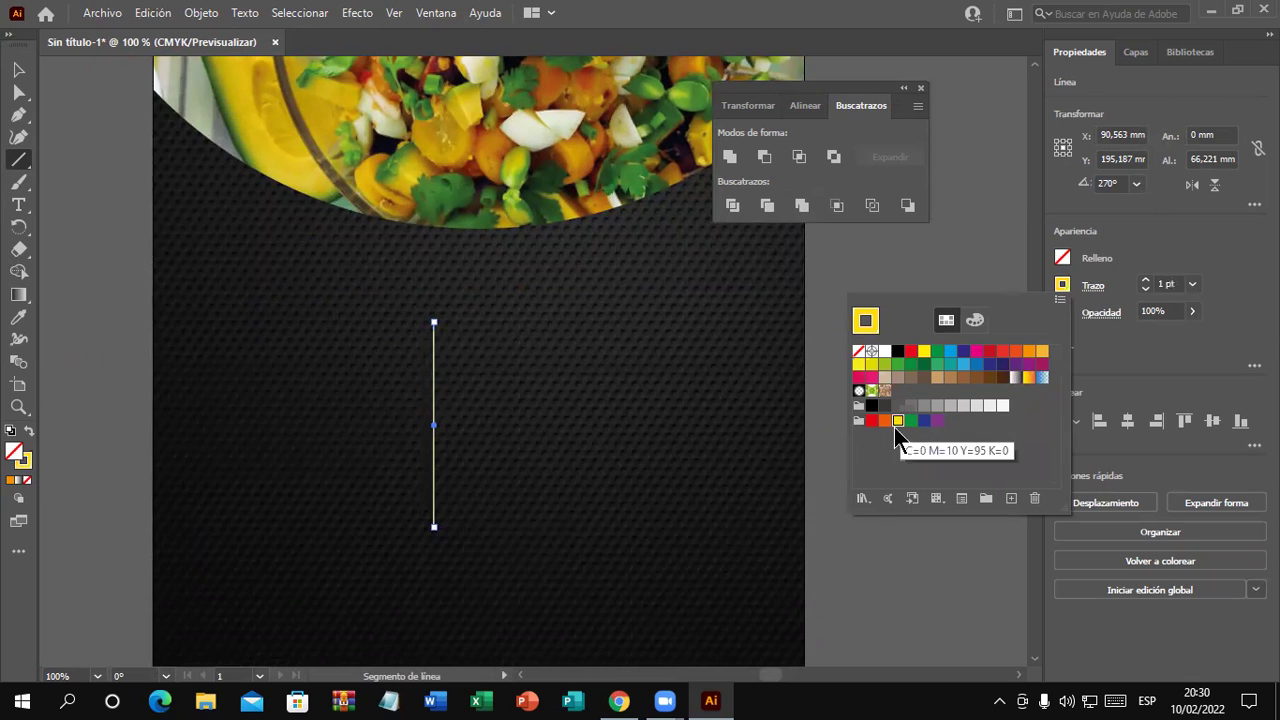
click(15, 75)
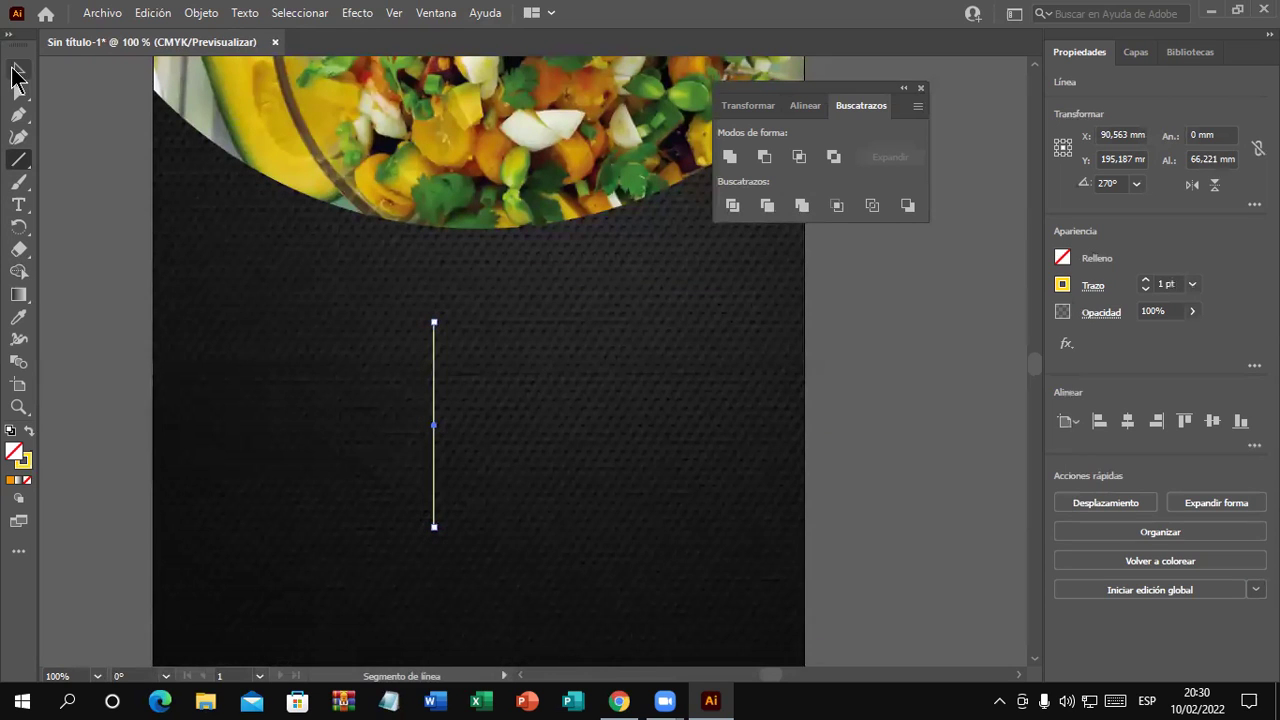
click(70, 146)
scroll(590, 495, up, 1)
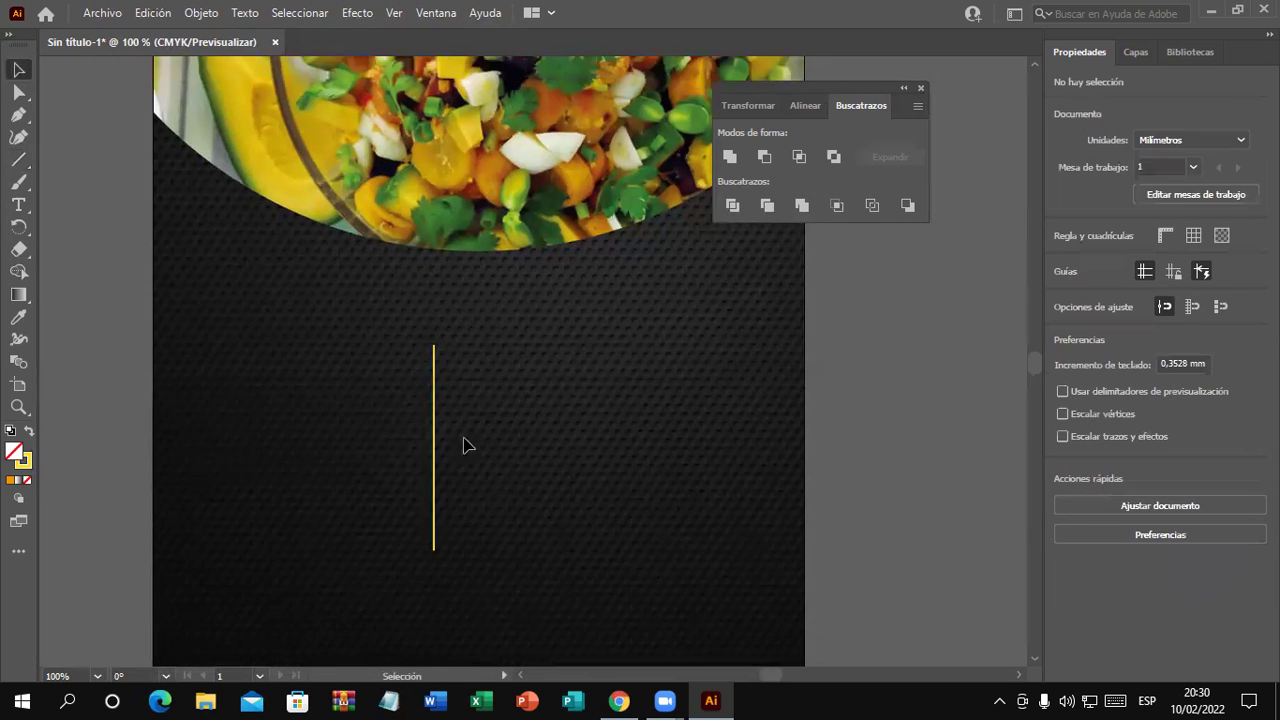
click(20, 162)
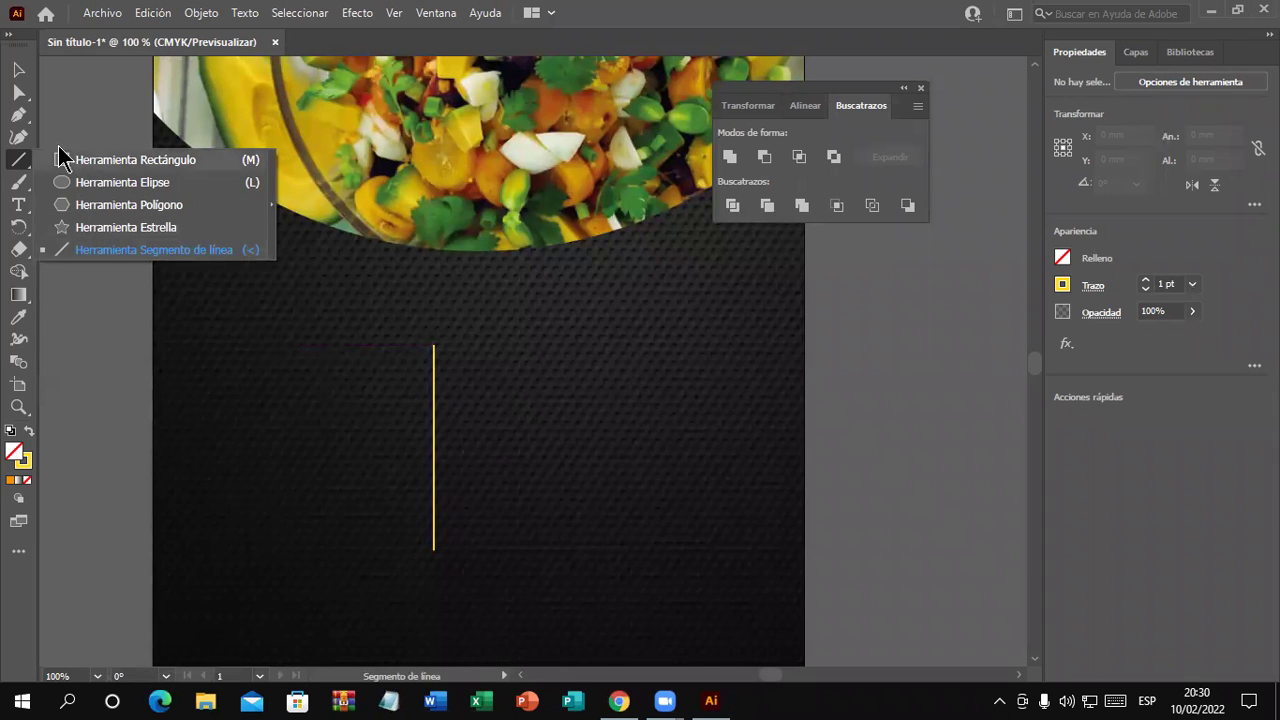
Select the yellow line and drag it slightly up and to the left
click(20, 74)
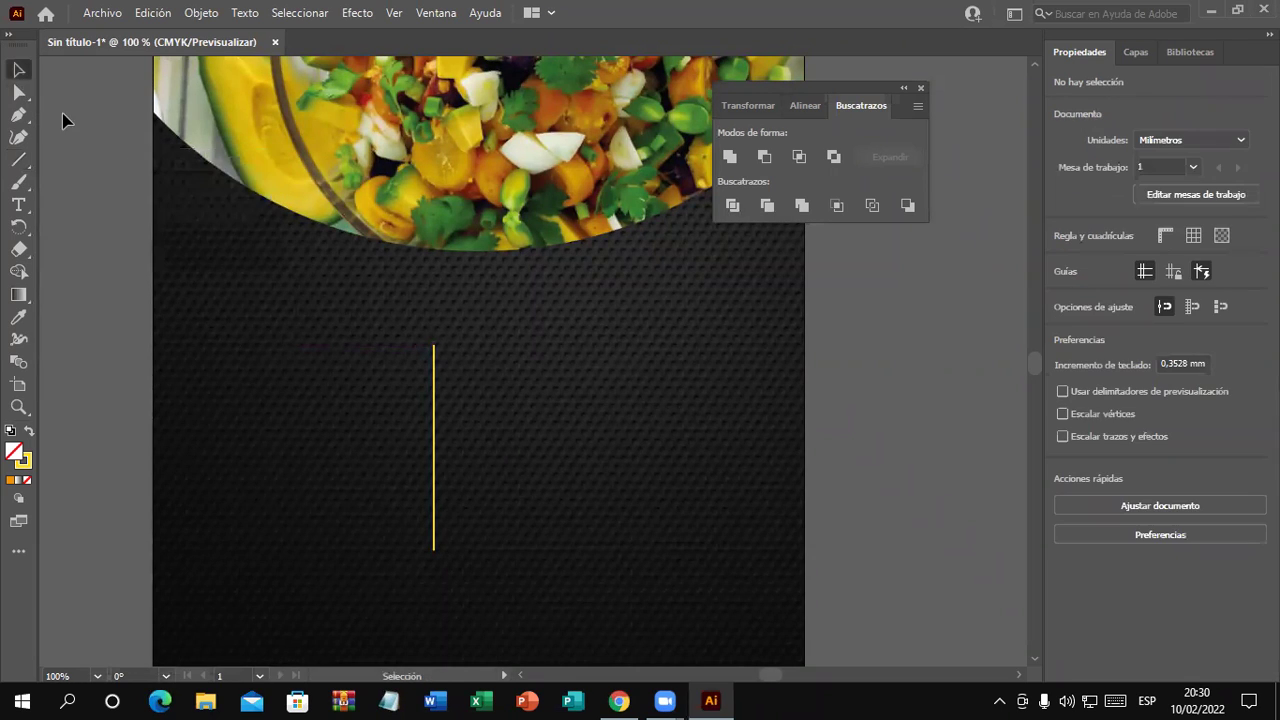
scroll(575, 430, down, 1)
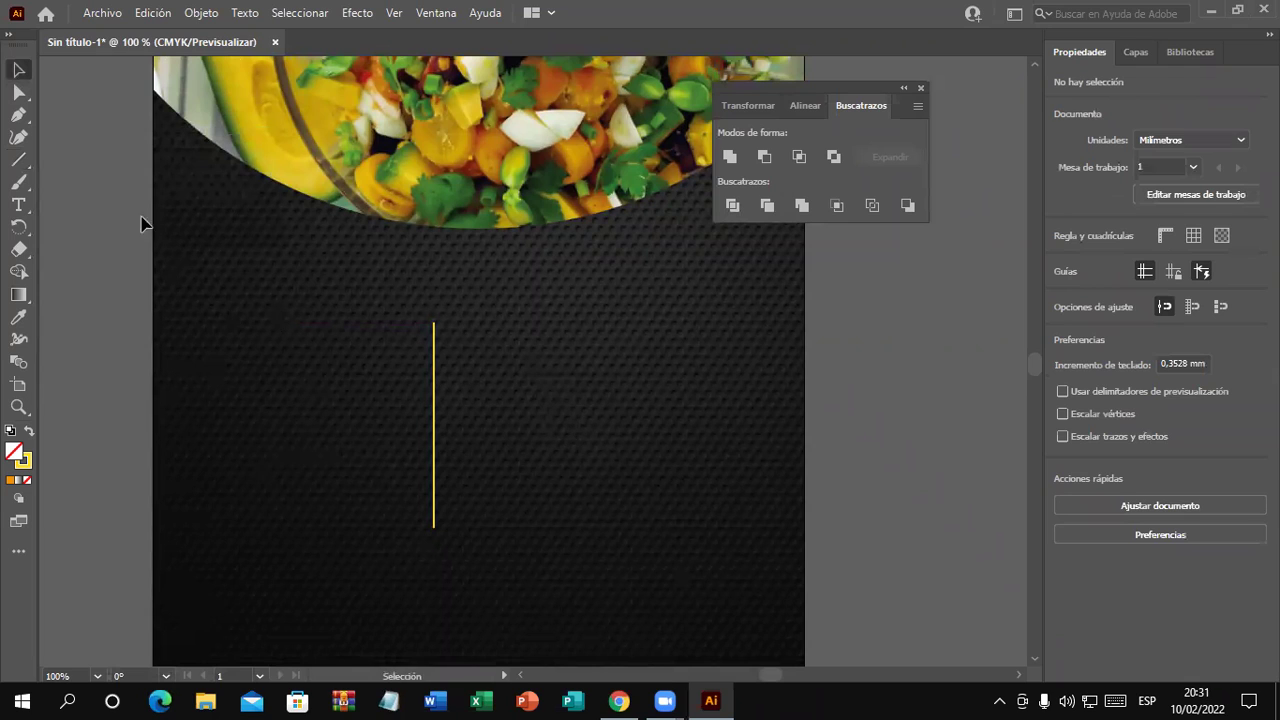
click(431, 406)
drag(431, 366, 411, 332)
scroll(475, 410, down, 2)
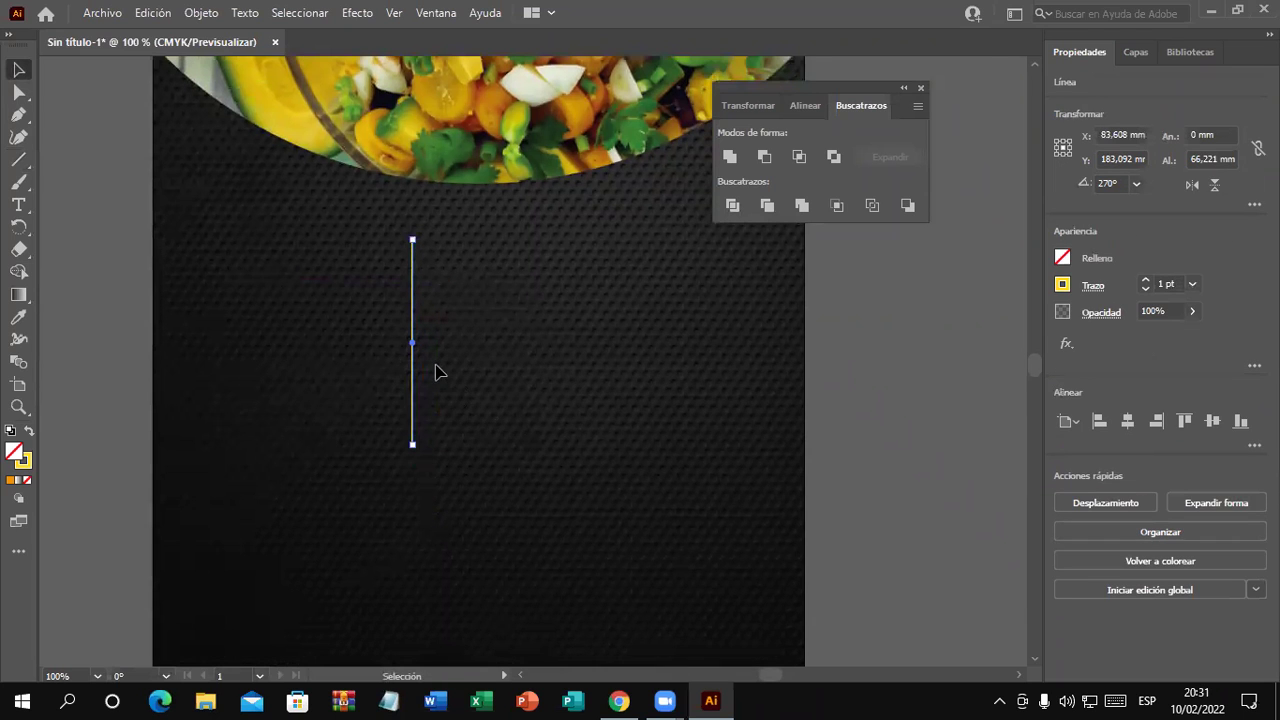
alt+scroll(430, 365, up, 1)
alt+scroll(428, 368, down, 1)
alt+scroll(488, 368, up, 1)
drag(488, 368, 510, 365)
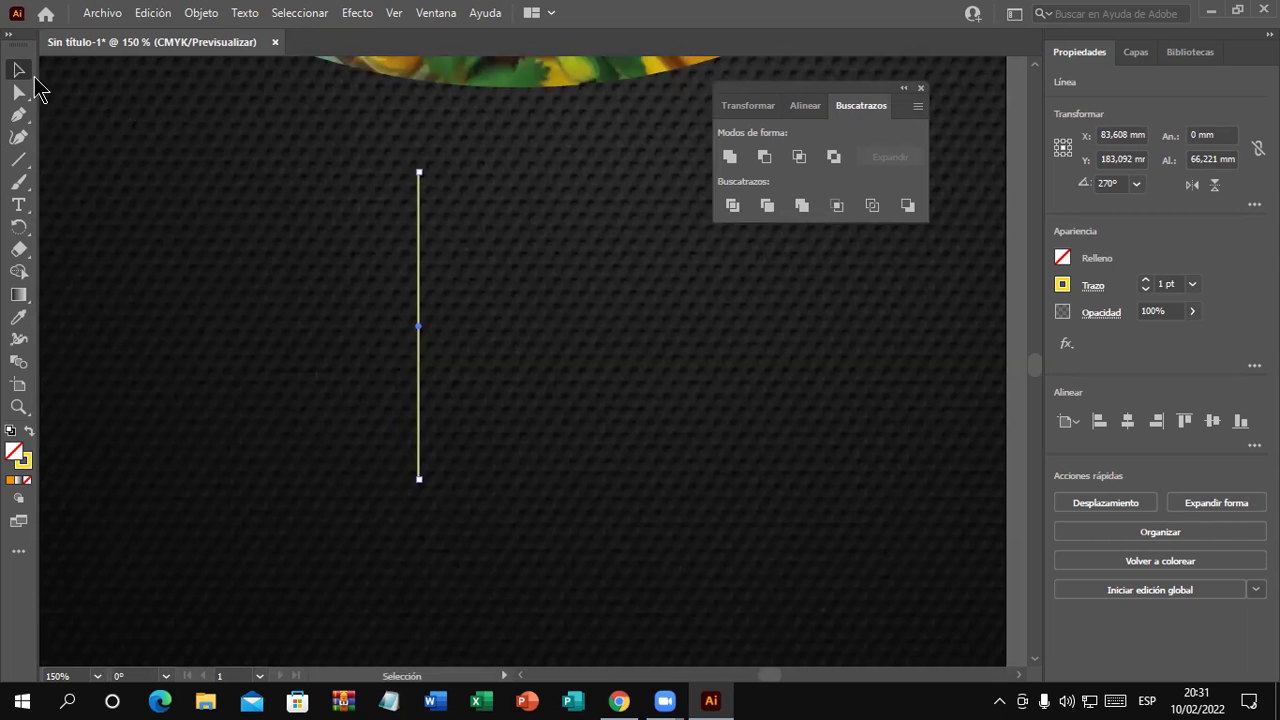
Pull the yellow line's top anchor down, shortening it to about 55 mm
click(480, 220)
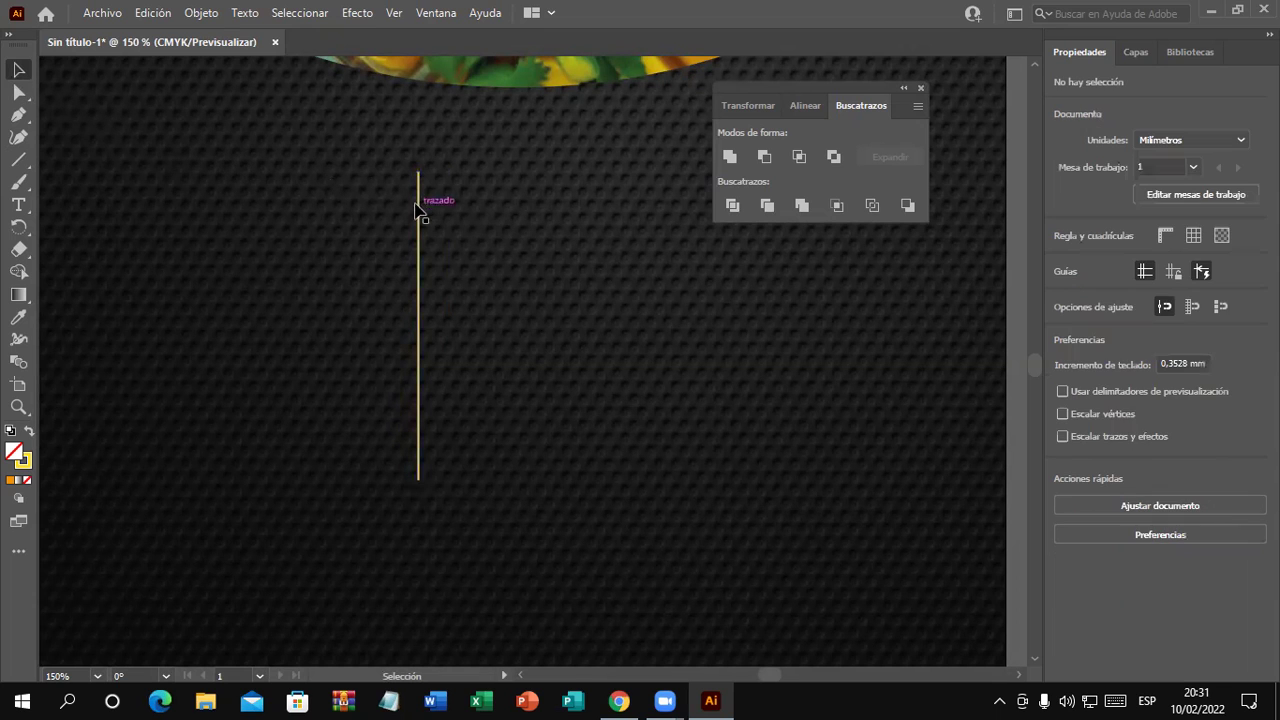
click(421, 190)
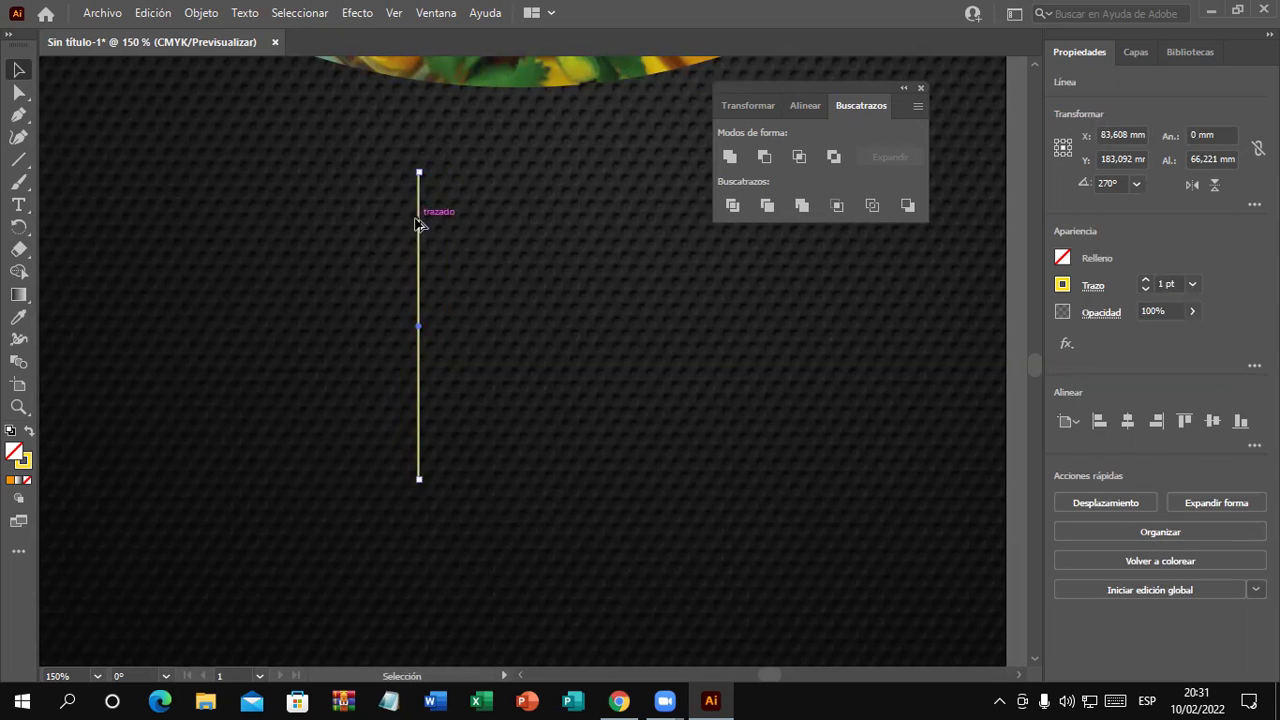
scroll(440, 230, down, 4)
scroll(451, 250, up, 1)
scroll(451, 248, up, 1)
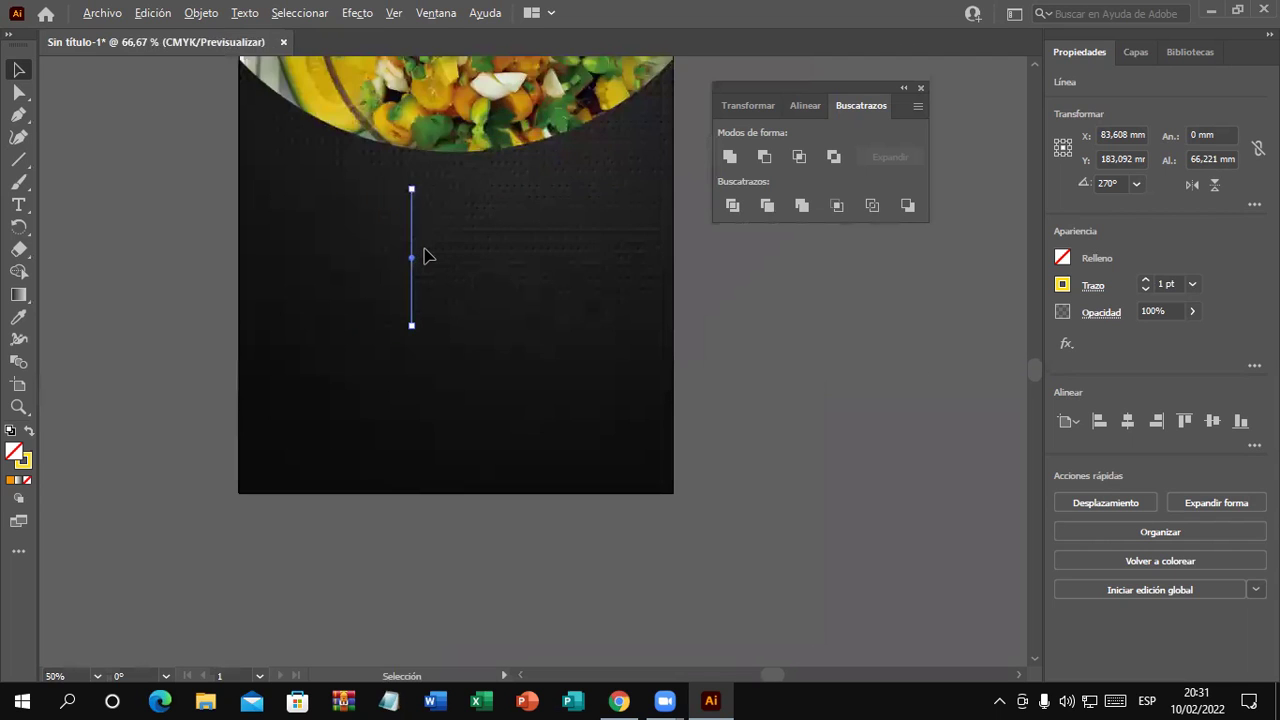
scroll(423, 251, up, 1)
scroll(423, 250, up, 1)
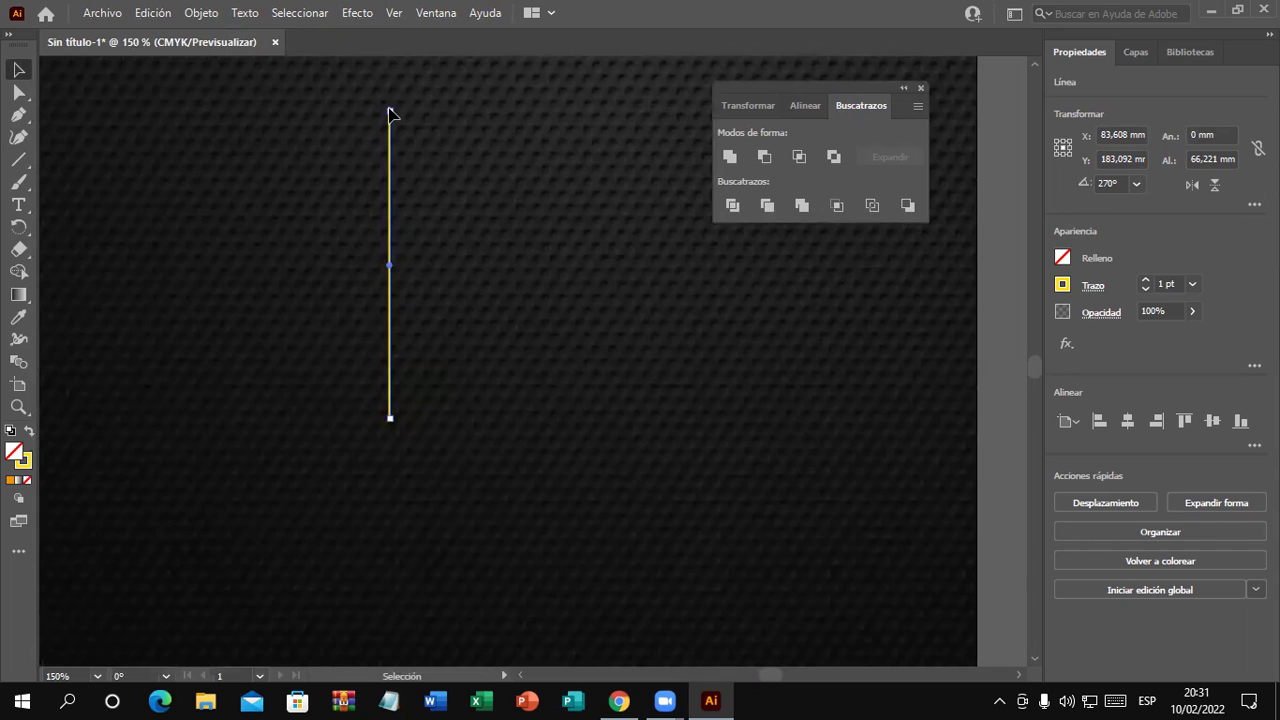
drag(391, 113, 389, 166)
click(486, 342)
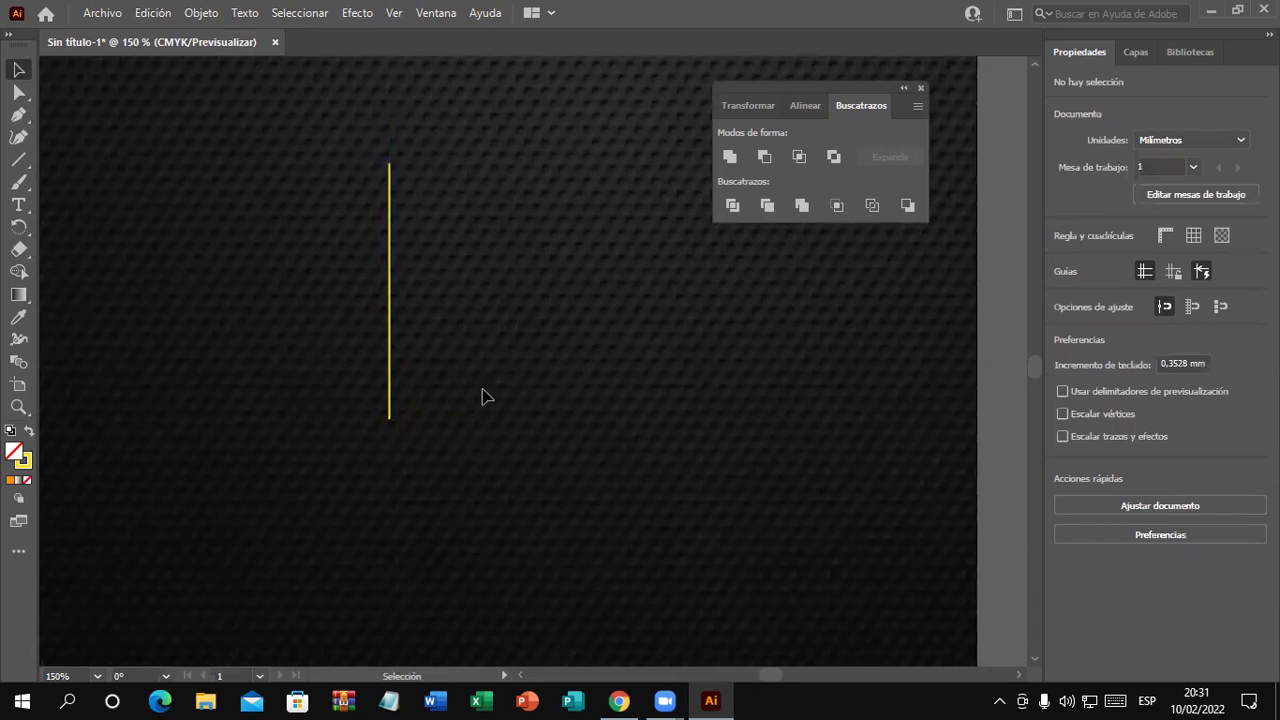
Reselect the shortened line and switch to the Rotate tool
click(389, 418)
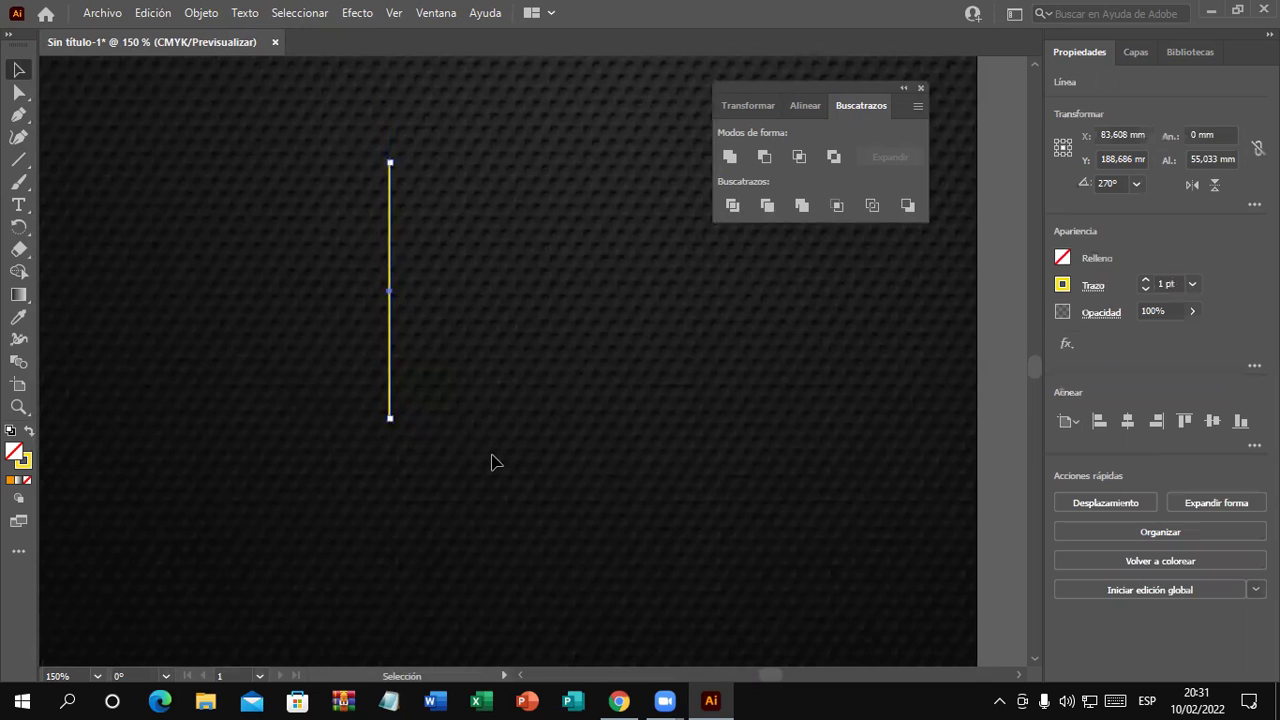
scroll(489, 457, down, 1)
scroll(488, 455, down, 1)
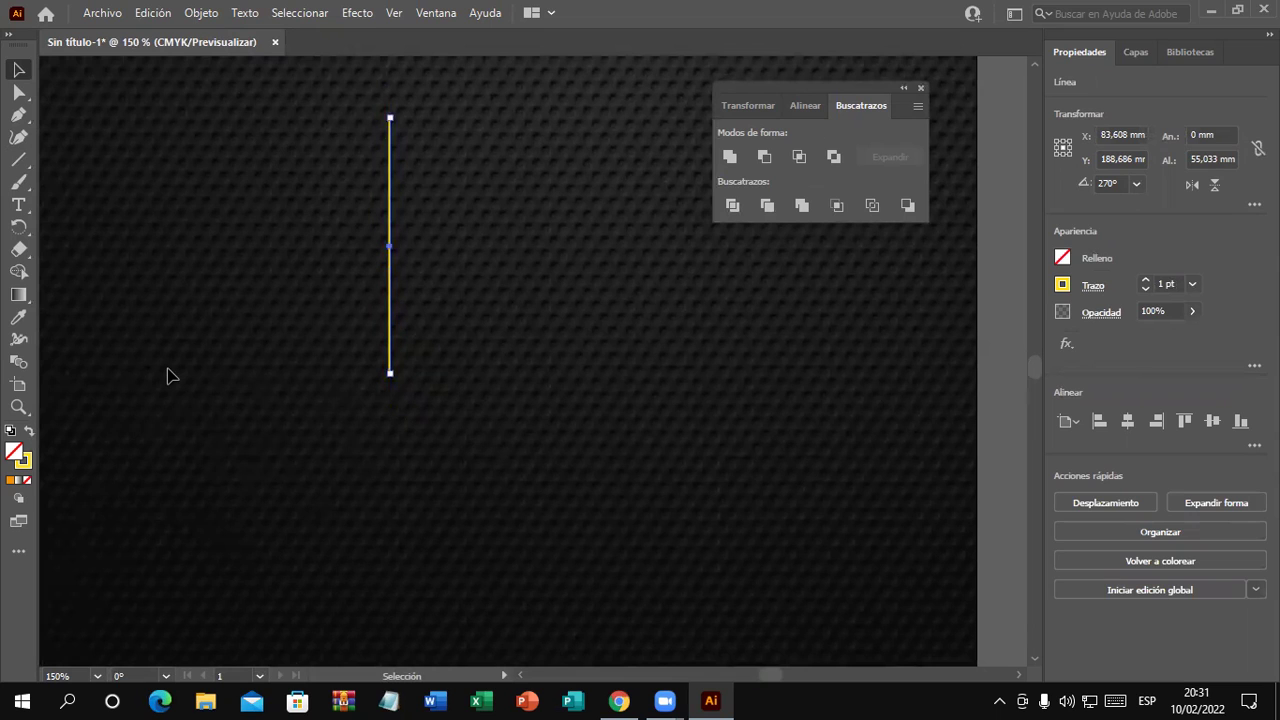
click(18, 226)
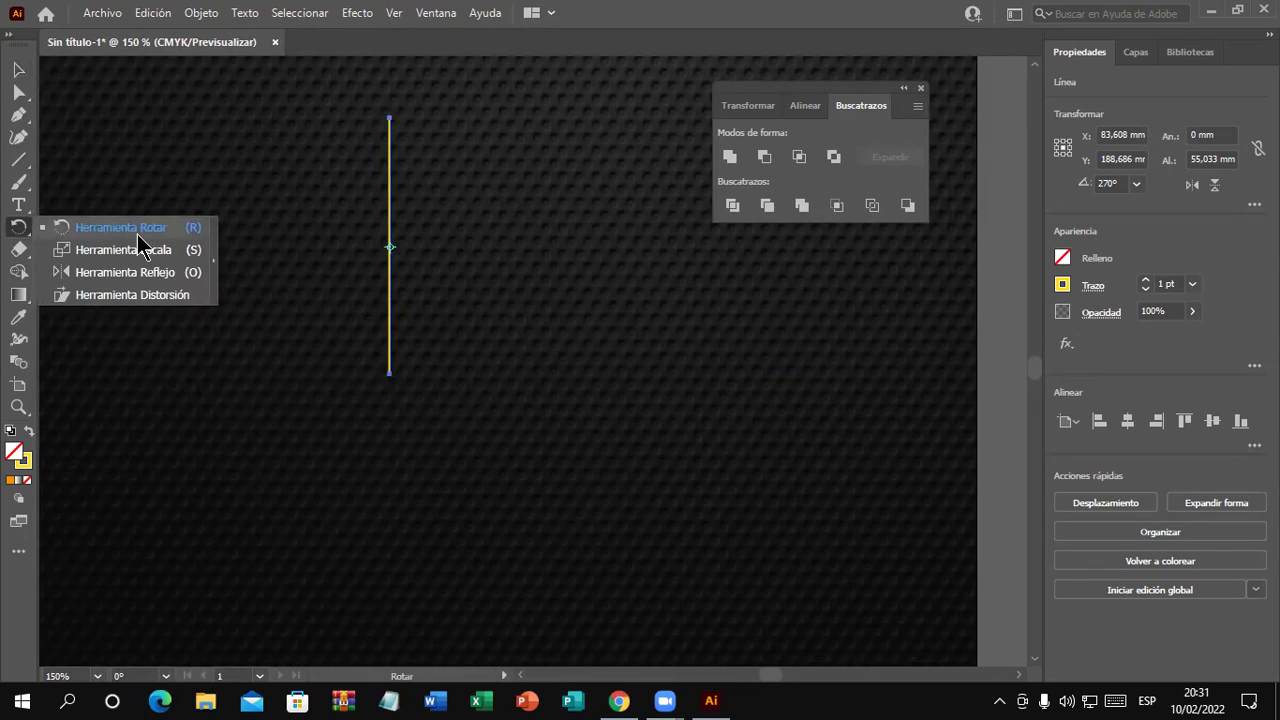
click(137, 234)
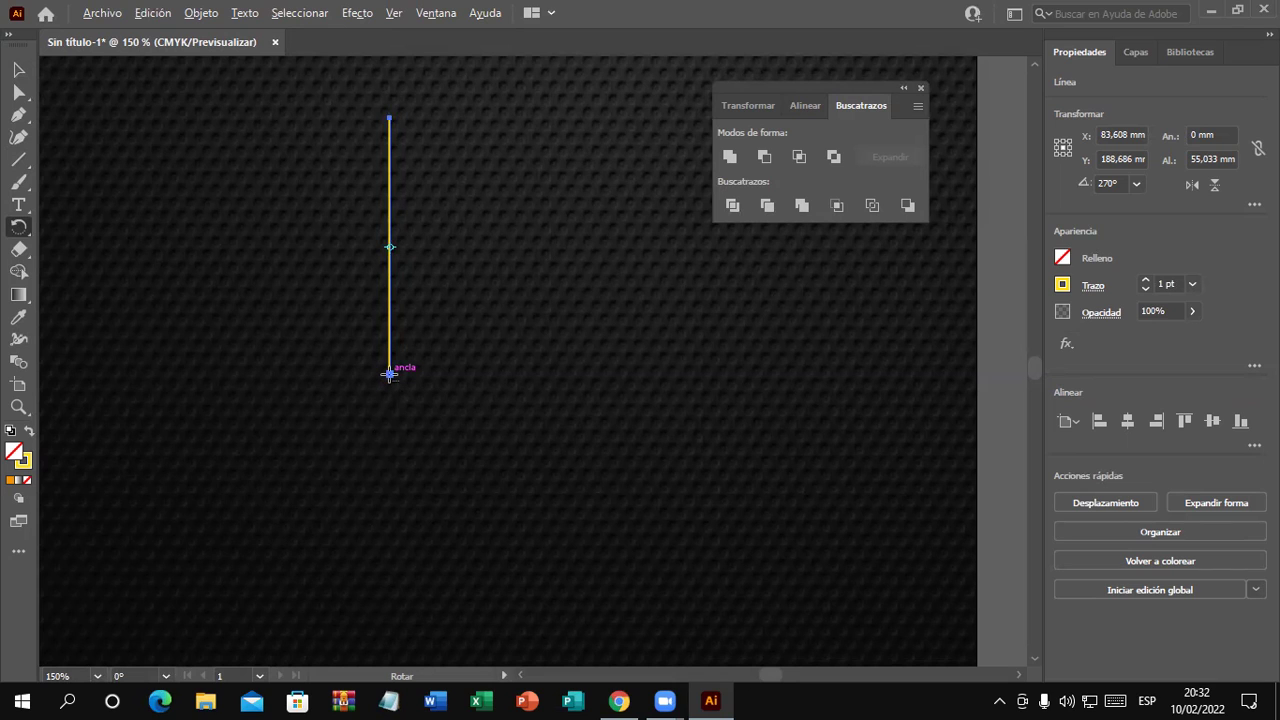
Rotate a copy of the line by 360/20 (18°) around its bottom endpoint
alt+click(390, 374)
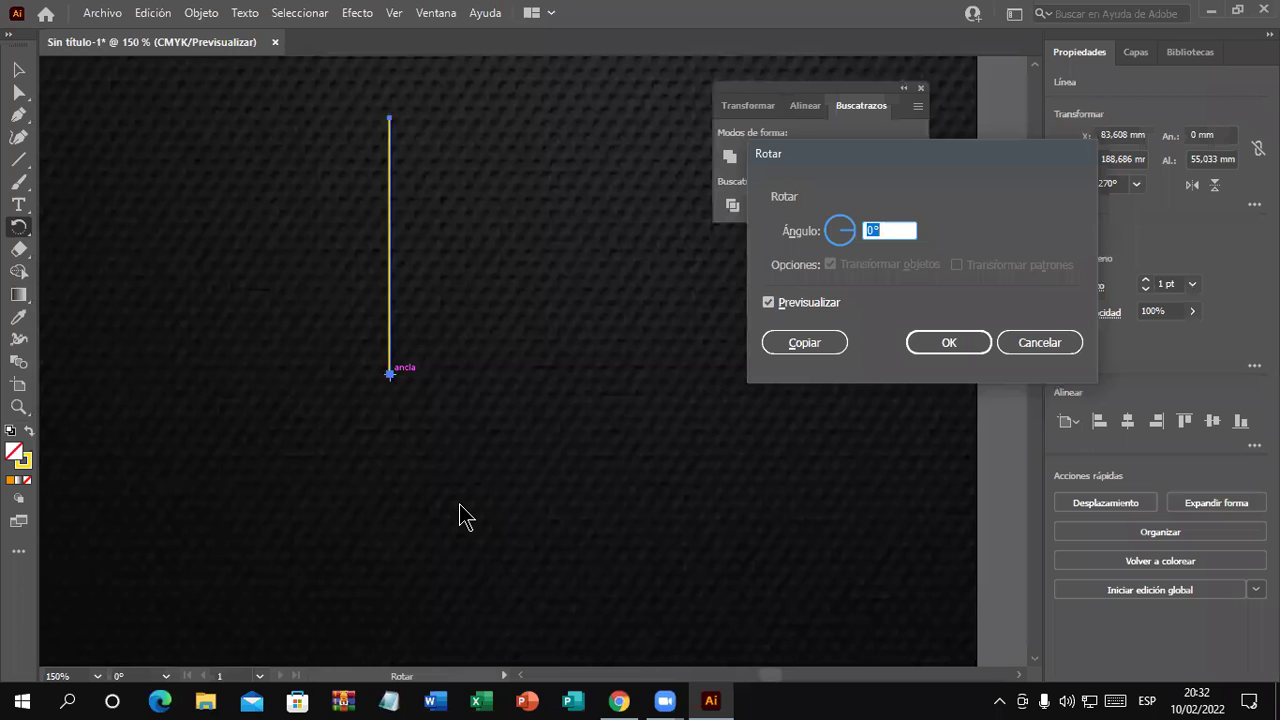
text(360/20)
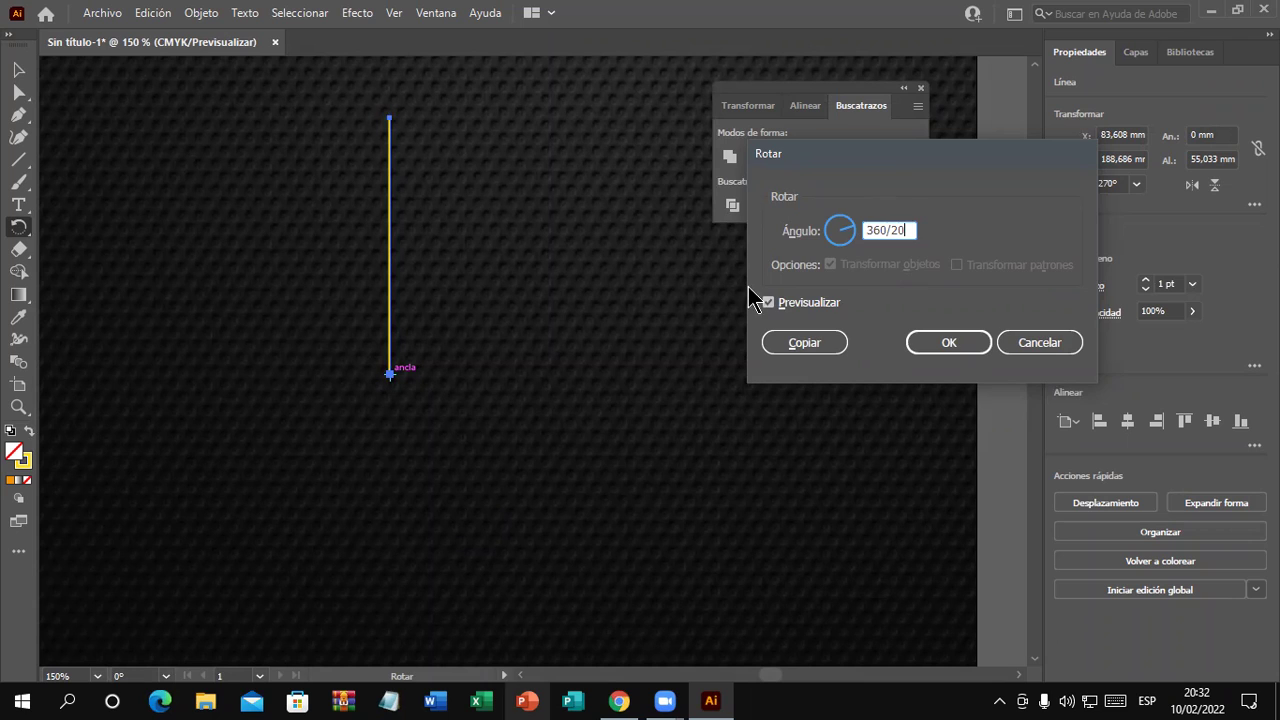
drag(750, 290, 607, 421)
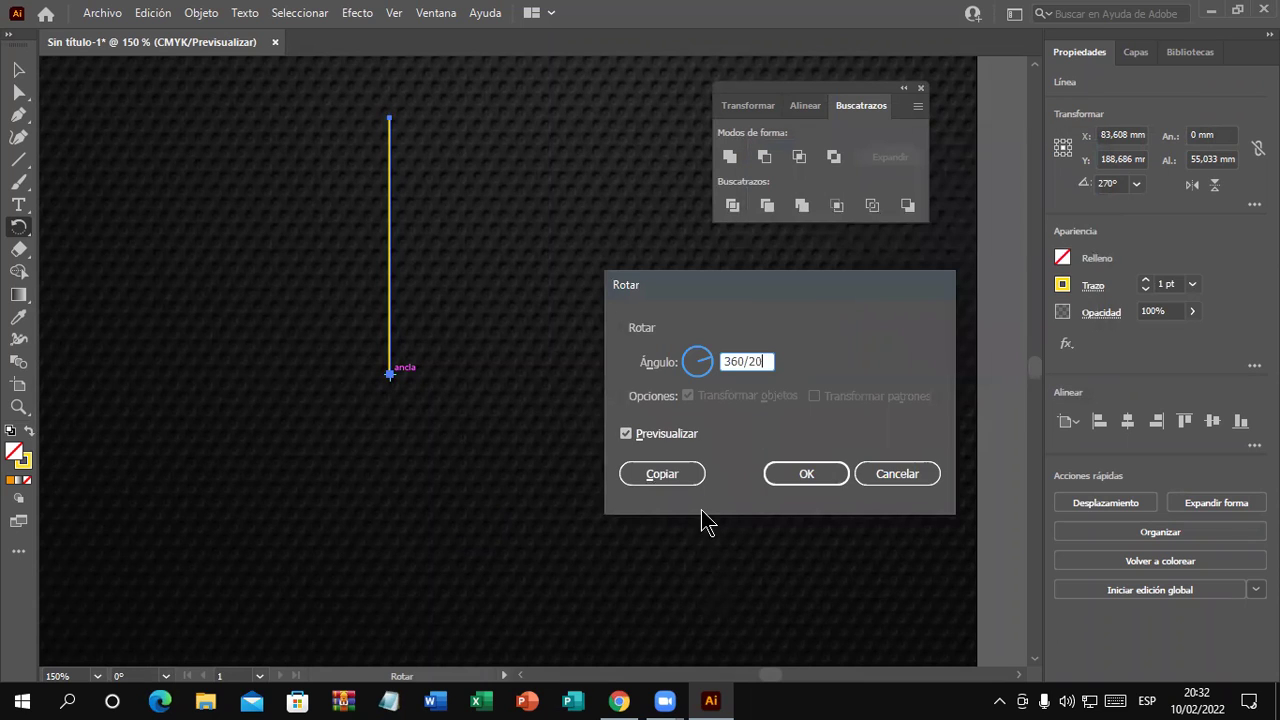
click(652, 436)
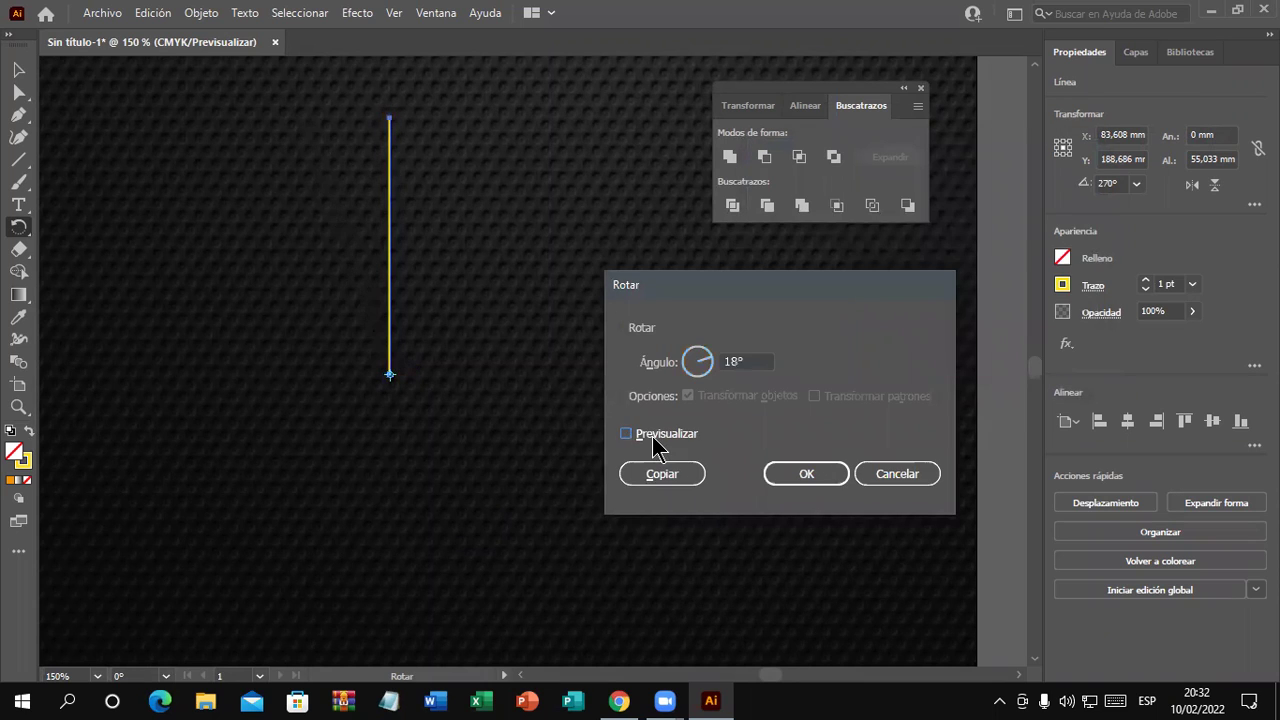
click(652, 436)
click(652, 436)
click(652, 436)
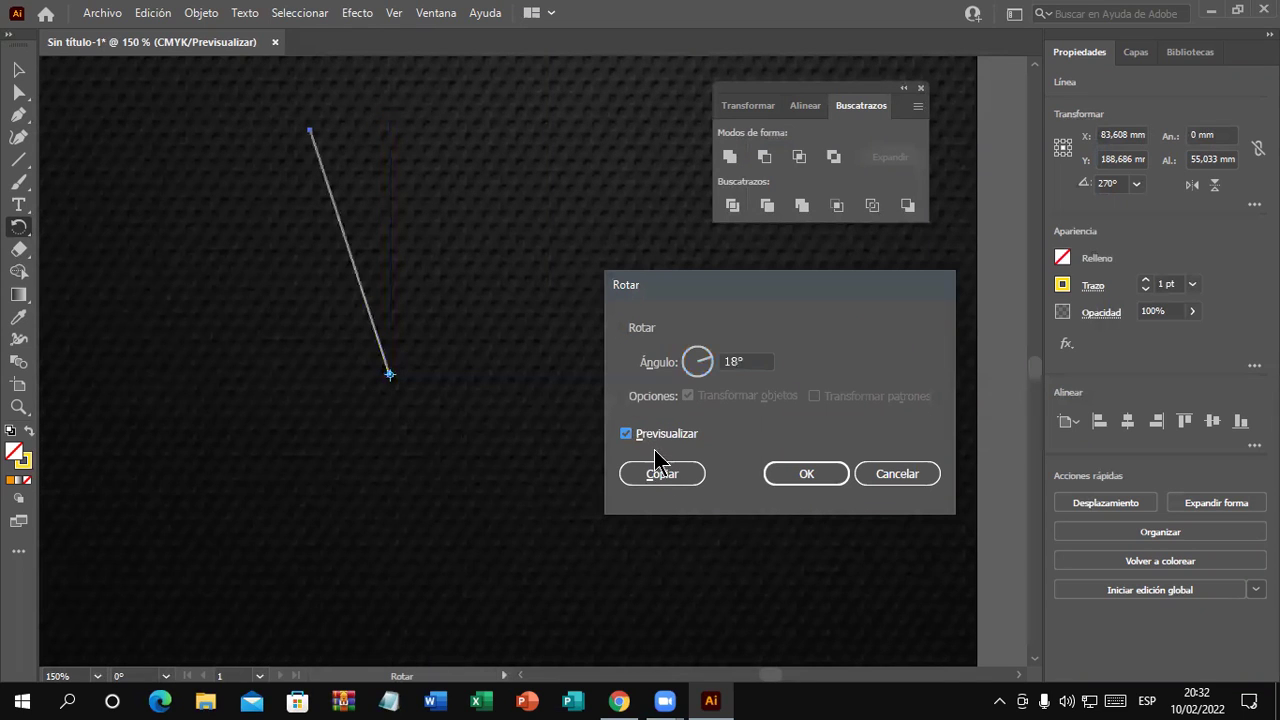
click(668, 480)
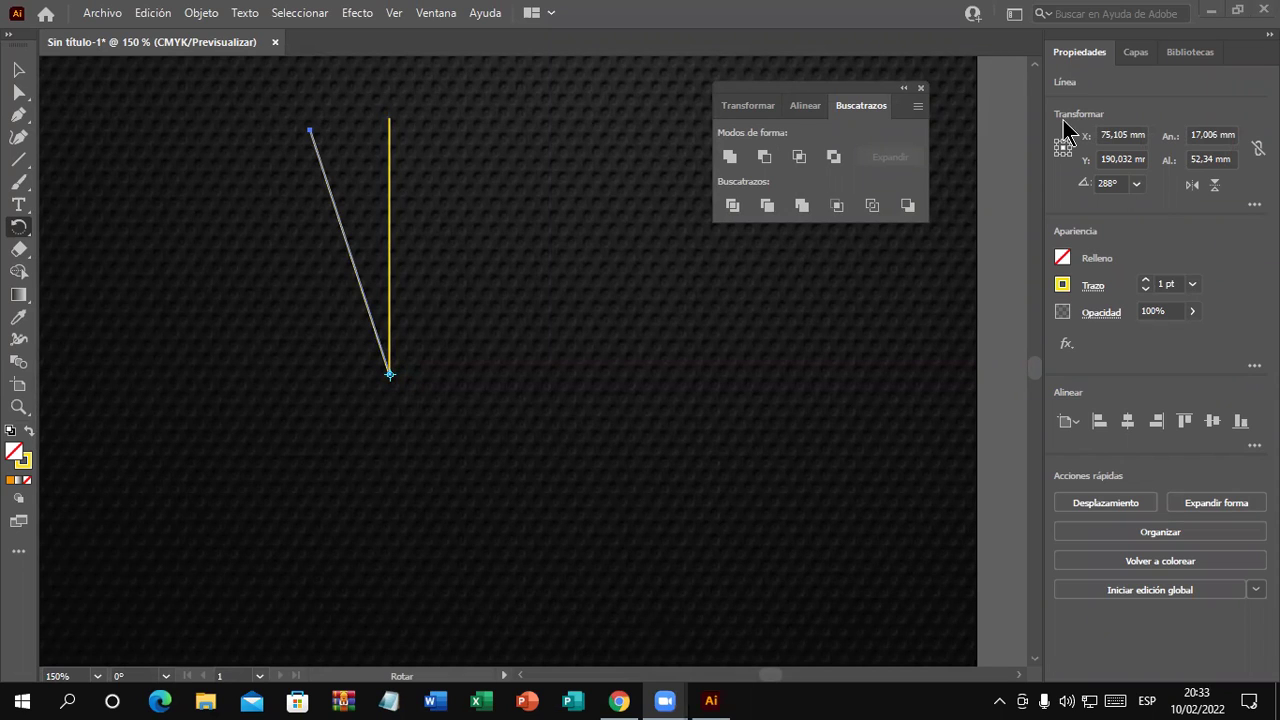
Repeat the rotated copy with Ctrl+D to complete the starburst, then deselect
key(ctrl)
click(18, 69)
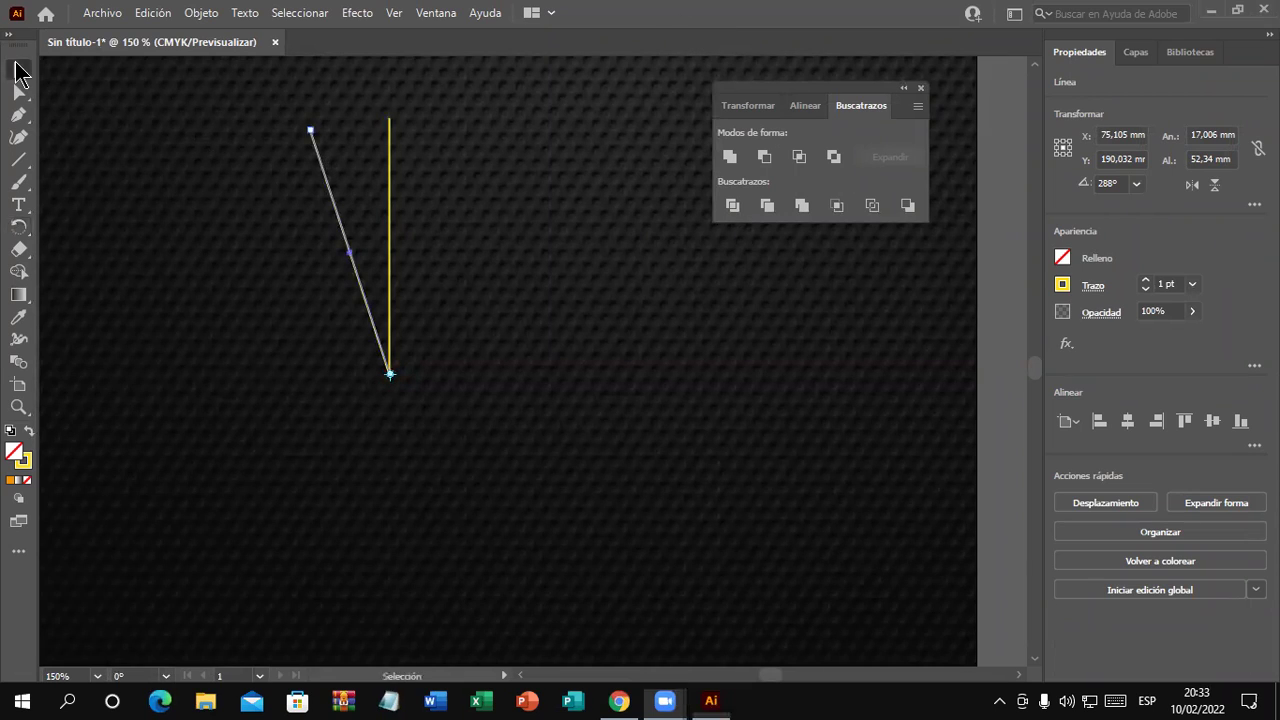
key(ctrl+d)
key(ctrl+d)
key(ctrl+d)
key(ctrl+d)
key(ctrl+d)
key(ctrl+d)
key(ctrl+d)
key(ctrl+d)
key(ctrl+d)
key(ctrl+d)
key(ctrl+d)
key(ctrl+d)
key(ctrl+d)
key(ctrl+d)
key(ctrl+d)
key(ctrl+d)
key(ctrl+d)
key(ctrl+d)
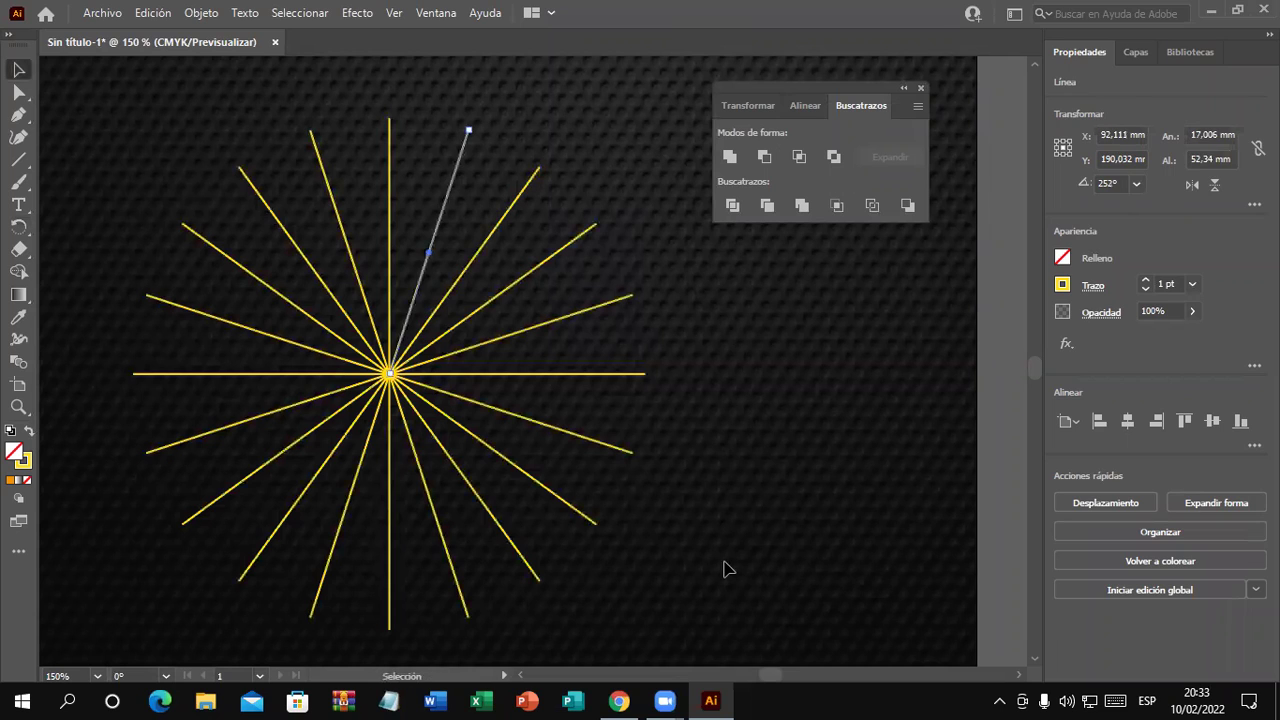
click(20, 70)
click(140, 125)
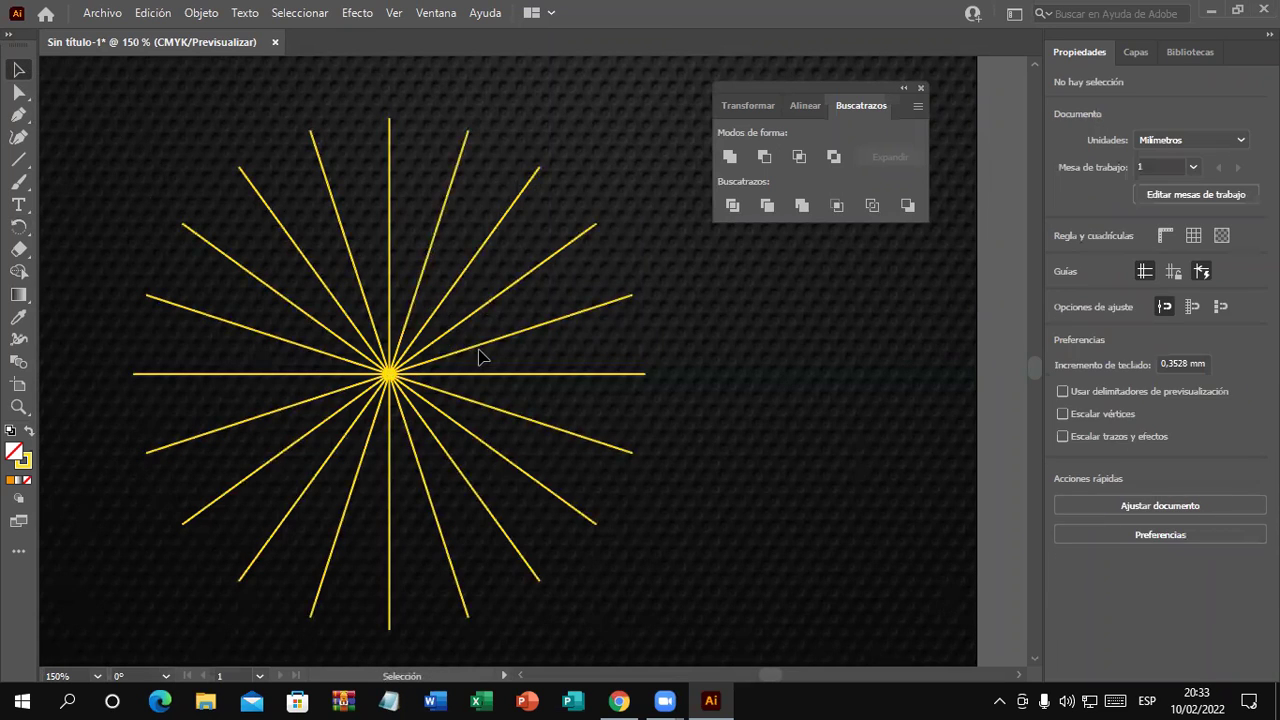
scroll(500, 345, down, 3)
scroll(505, 345, down, 1)
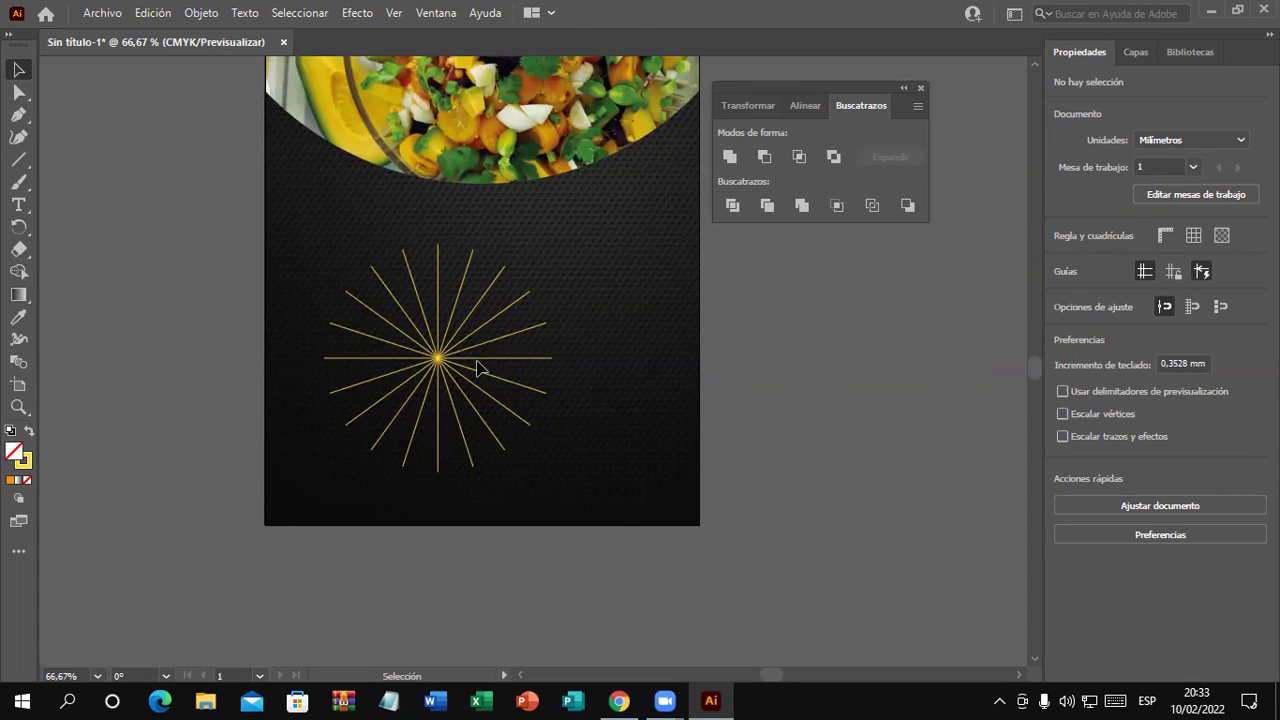
Delete the starburst's left-side rays, leaving a right-facing half fan
scroll(478, 368, up, 1)
scroll(478, 368, down, 1)
scroll(386, 217, up, 2)
scroll(360, 215, up, 2)
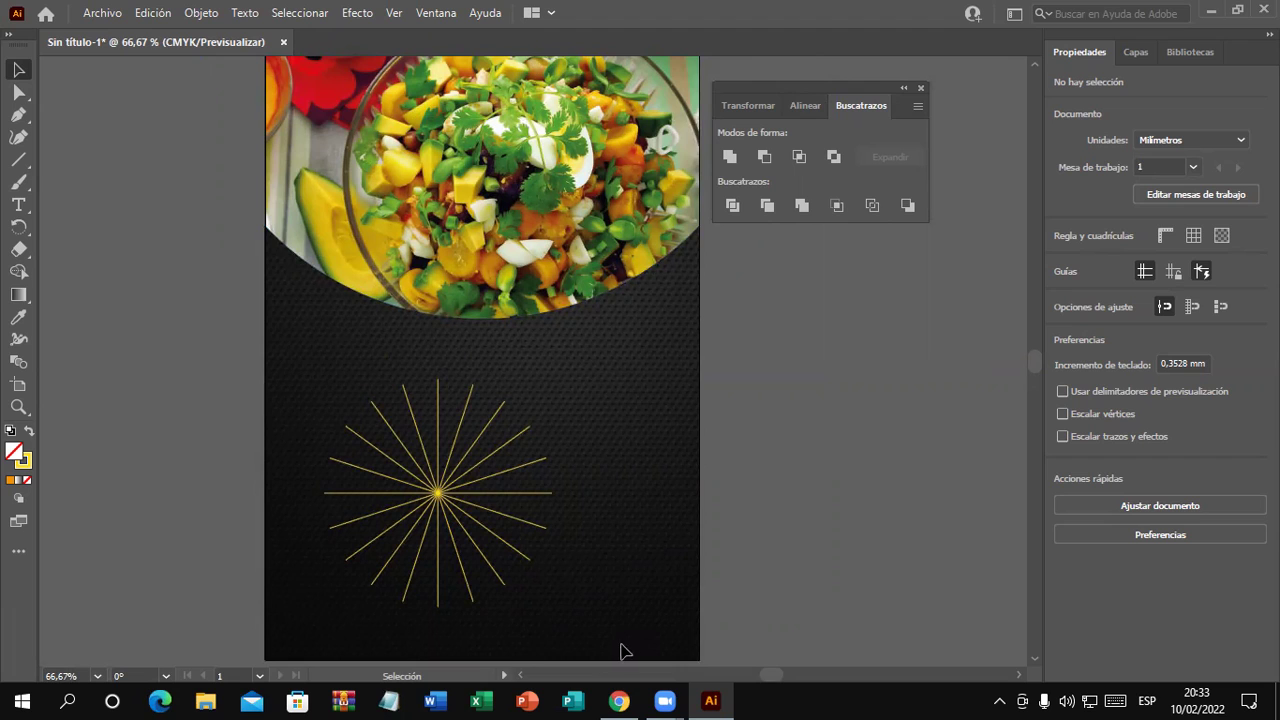
click(440, 598)
click(570, 512)
click(443, 513)
click(423, 533)
key(Delete)
click(415, 523)
key(Delete)
click(400, 518)
key(Delete)
key(Delete)
click(405, 503)
key(Delete)
click(403, 491)
key(Delete)
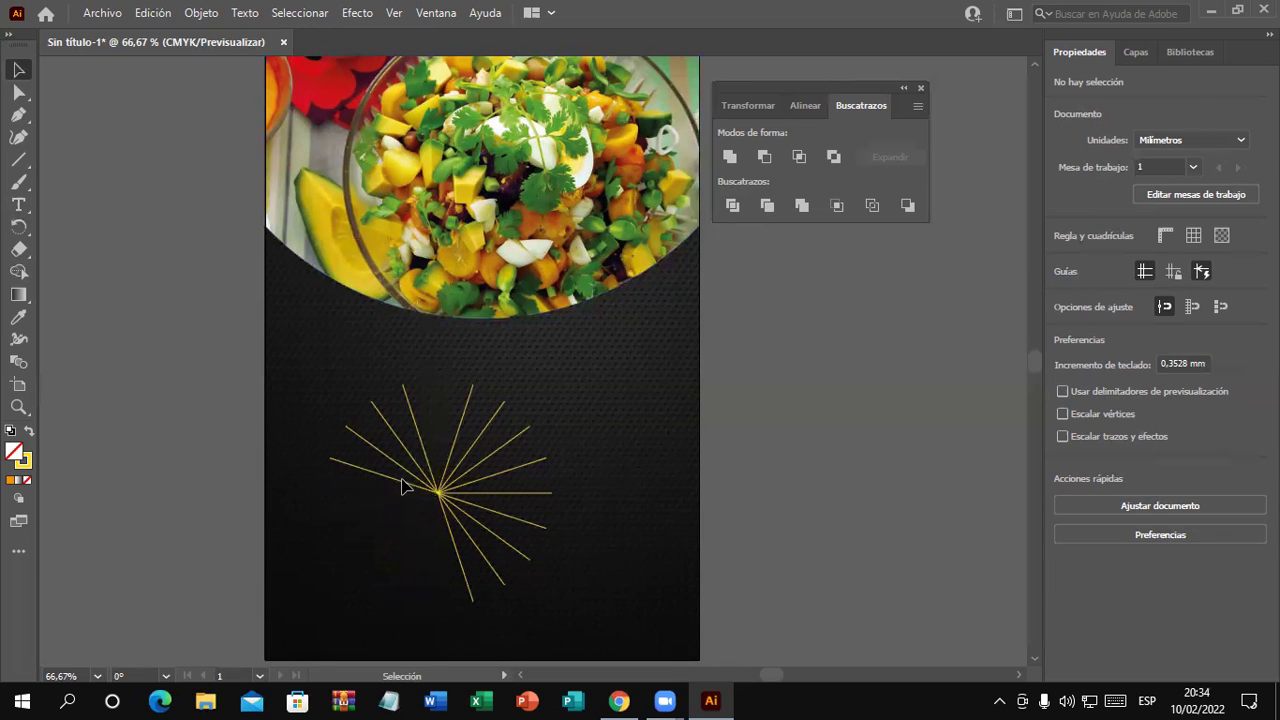
key(Delete)
click(418, 477)
key(Delete)
click(418, 470)
key(Delete)
click(428, 460)
key(Delete)
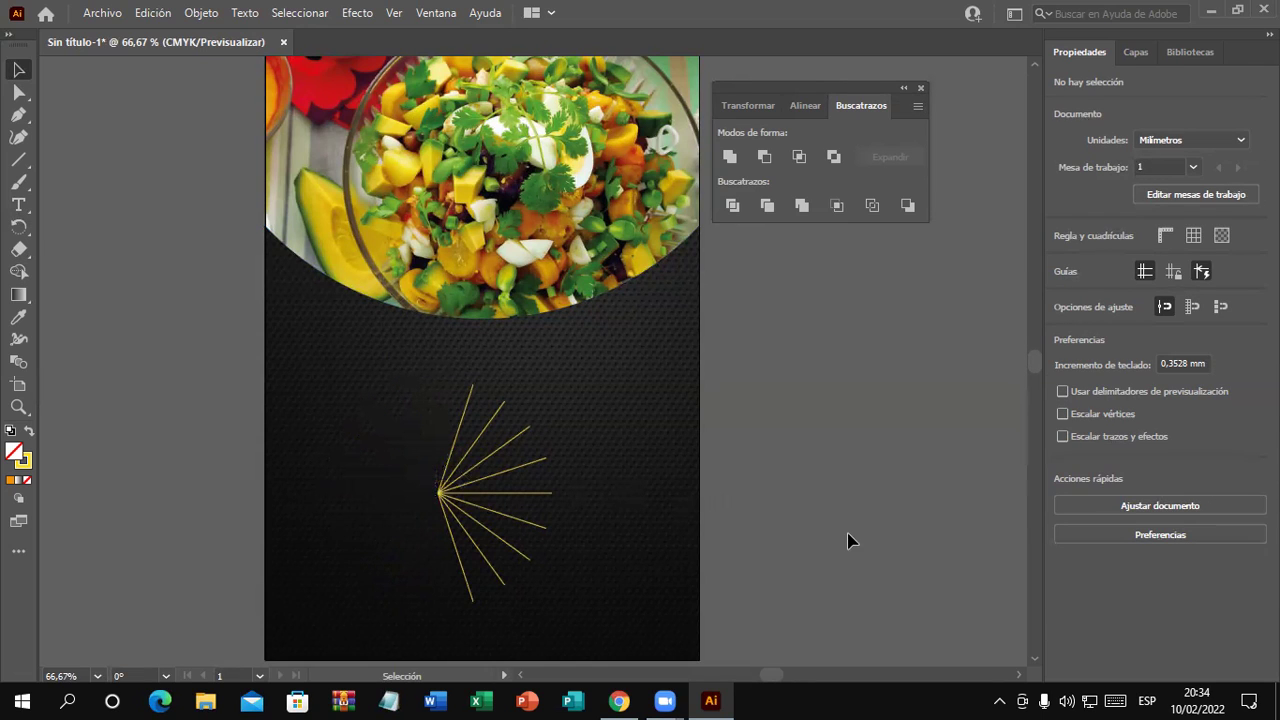
Select all remaining rays and group them with Ctrl+G
drag(395, 449, 480, 531)
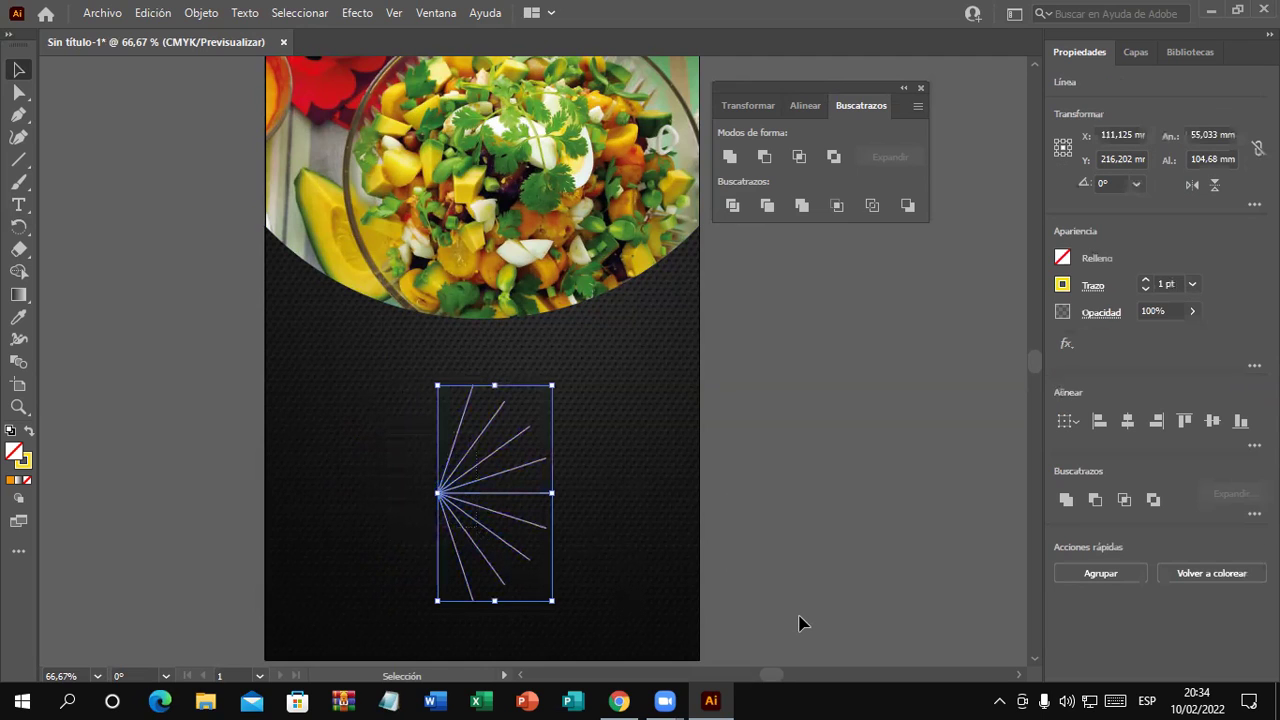
key(a)
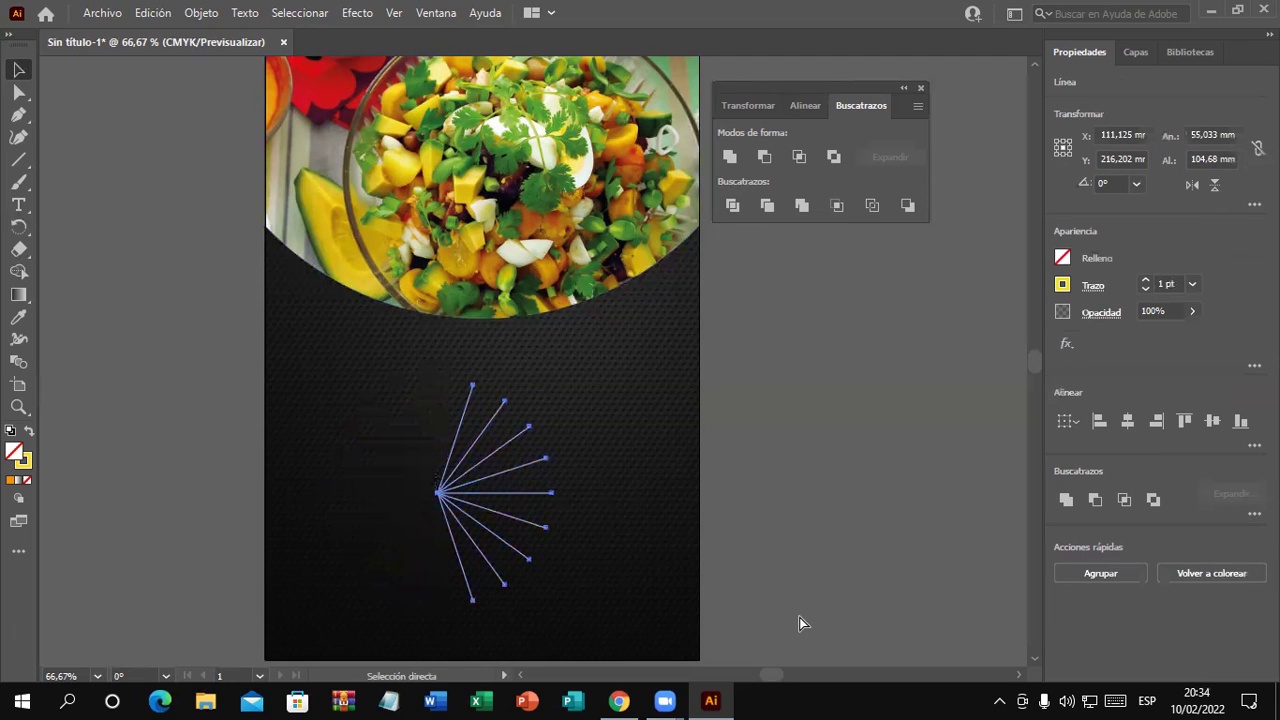
key(ctrl+g)
key(v)
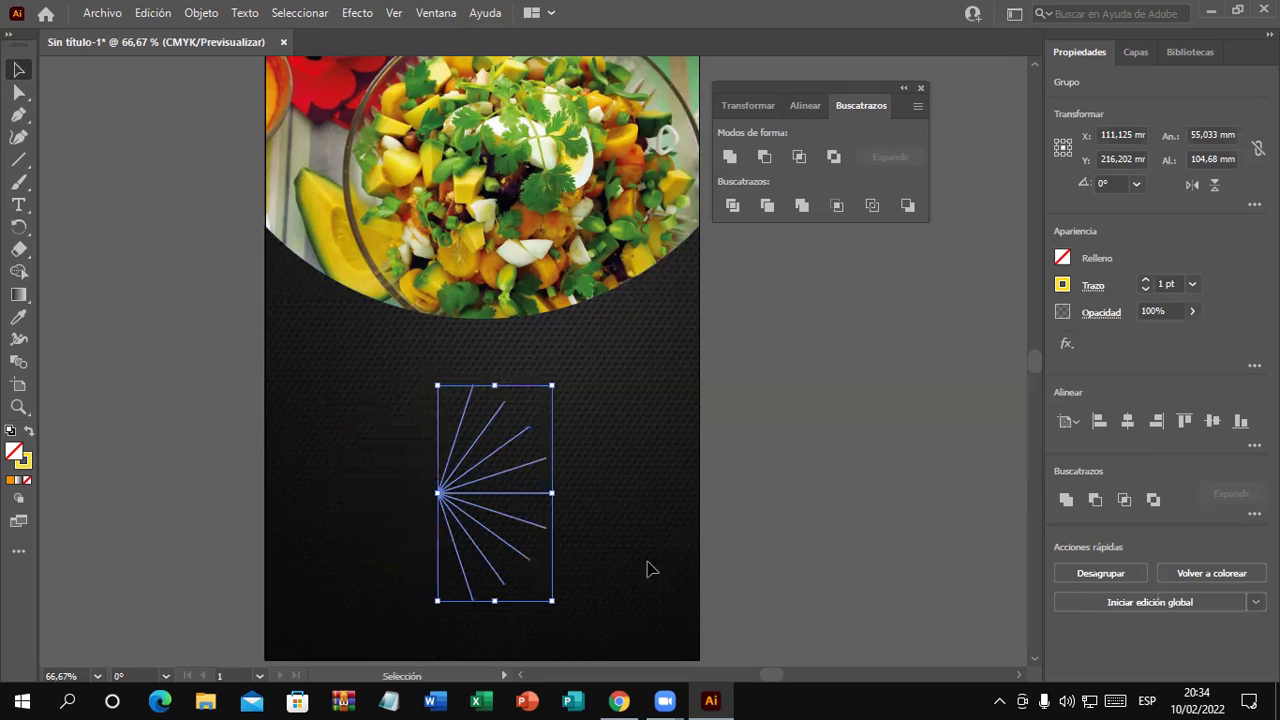
Move the rays group to the poster's top-left edge beside the salad photo
click(646, 510)
drag(442, 492, 266, 234)
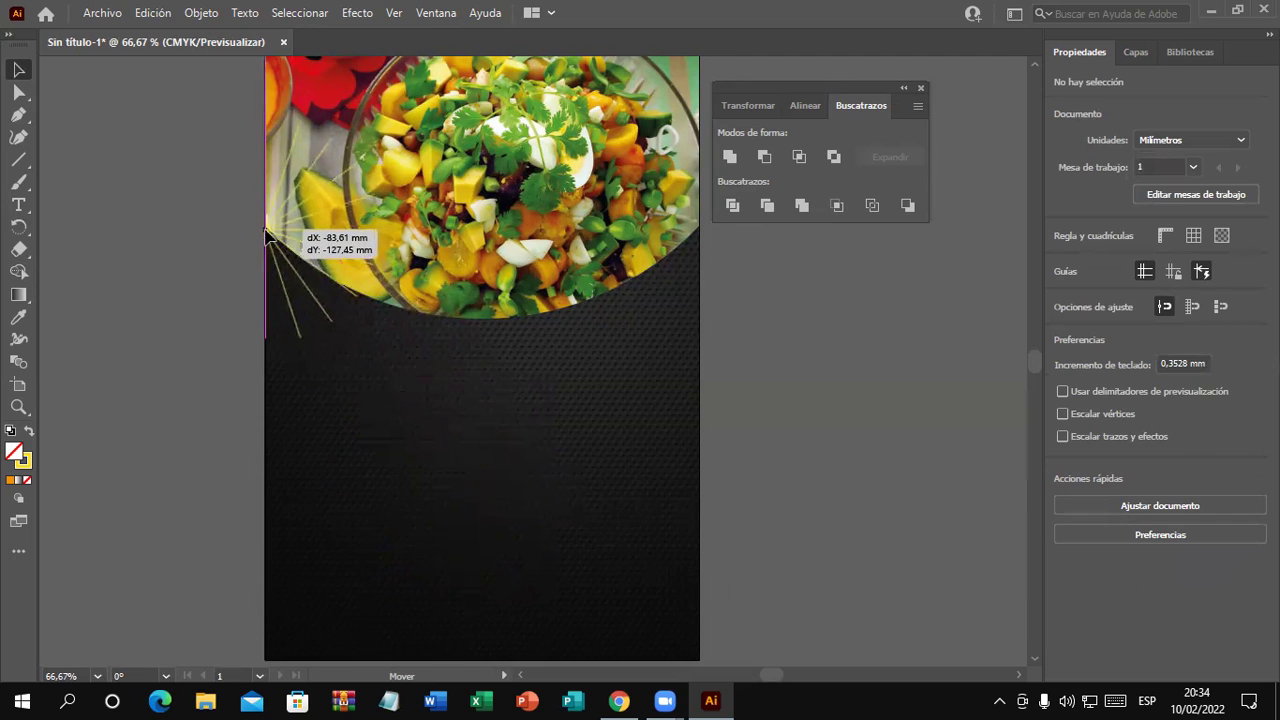
click(837, 503)
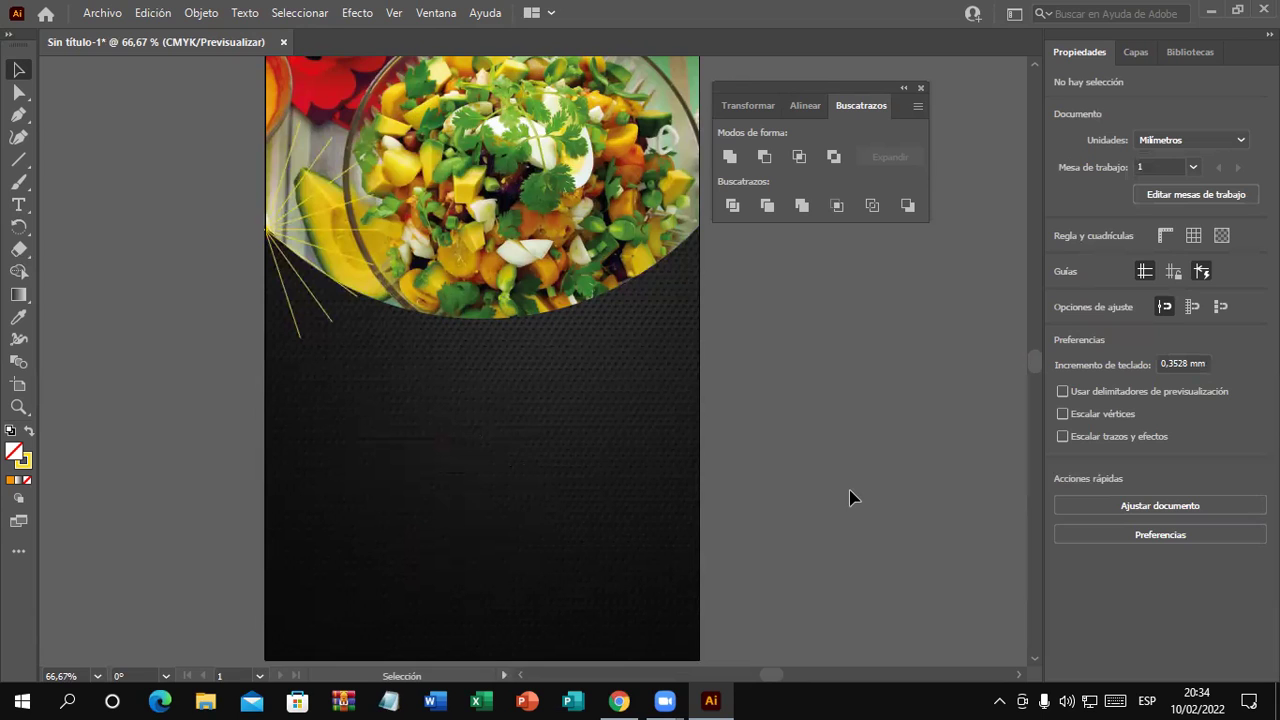
Give the rays group a white stroke colour
click(333, 330)
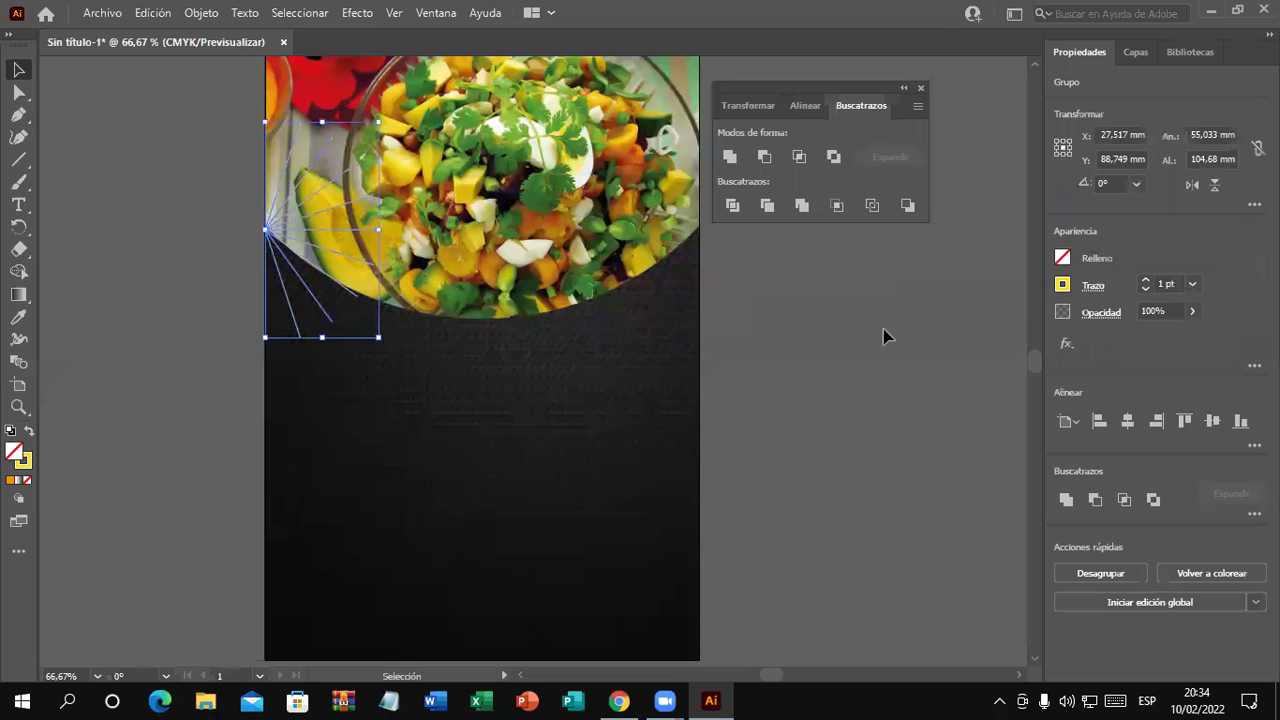
click(1062, 286)
click(885, 351)
click(771, 366)
scroll(846, 436, up, 1)
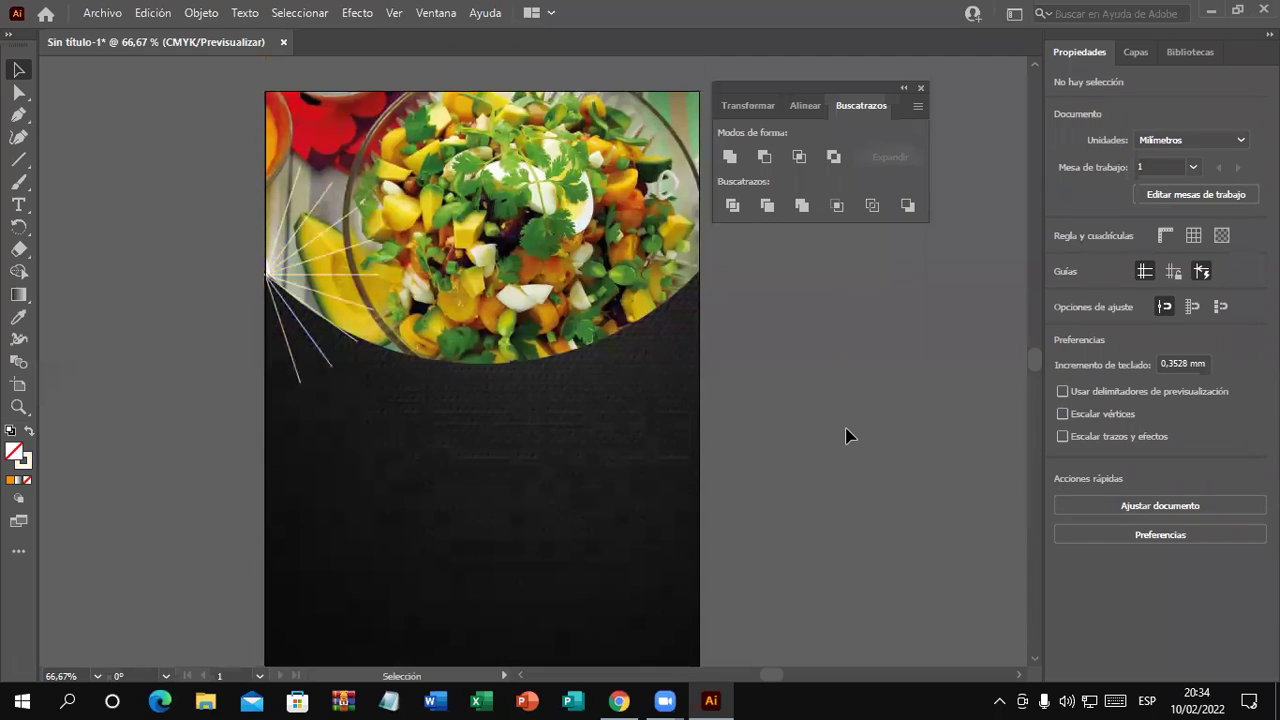
scroll(846, 436, down, 1)
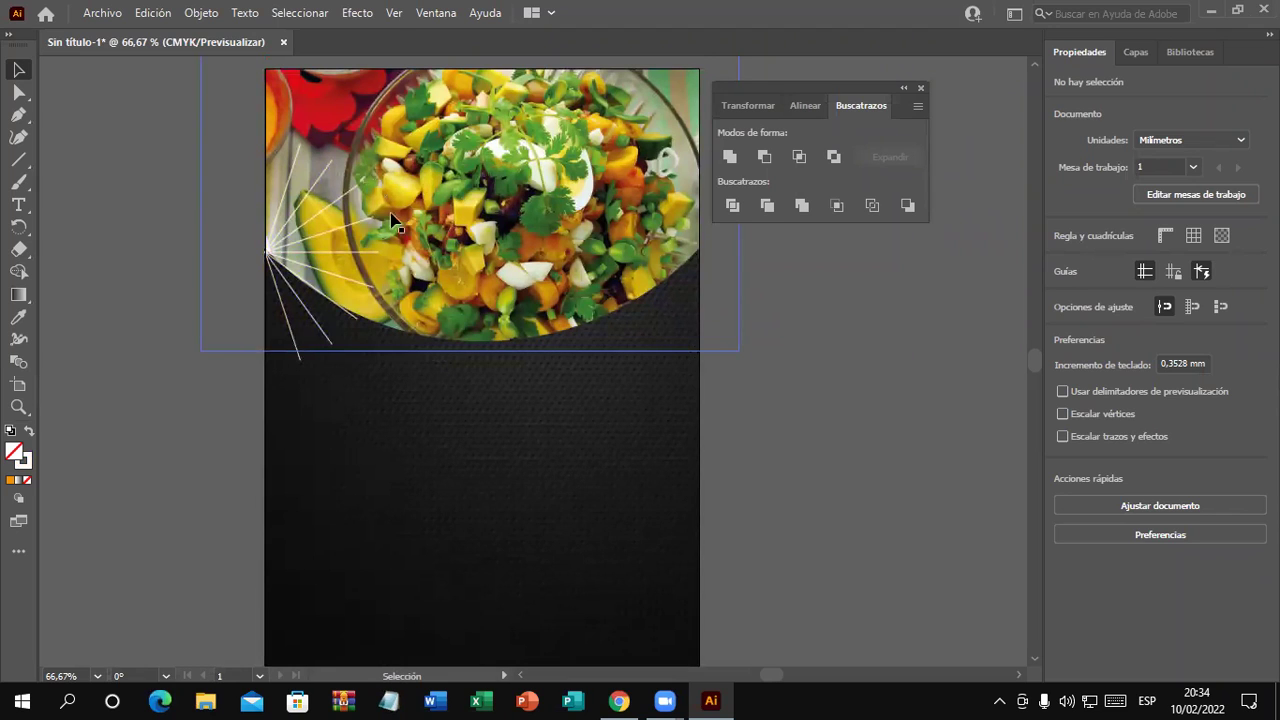
Try yellow and then olive green as the rays' stroke colour
click(273, 254)
click(1062, 285)
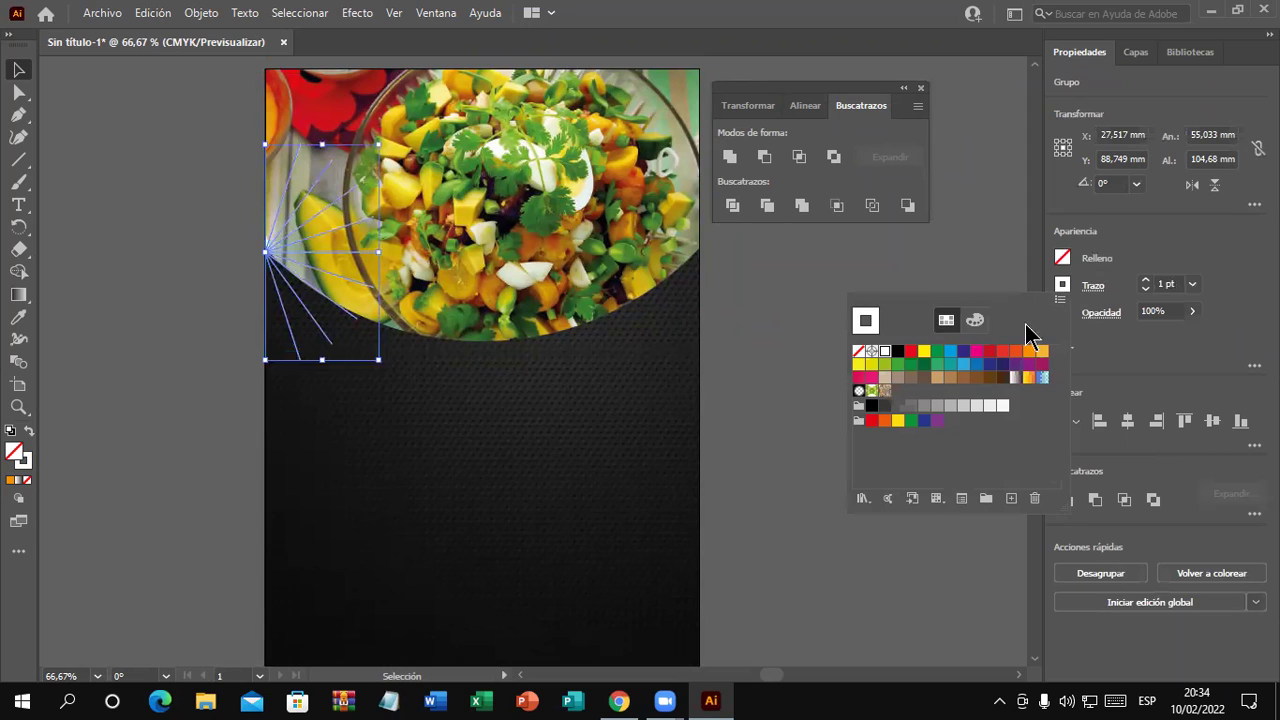
click(924, 351)
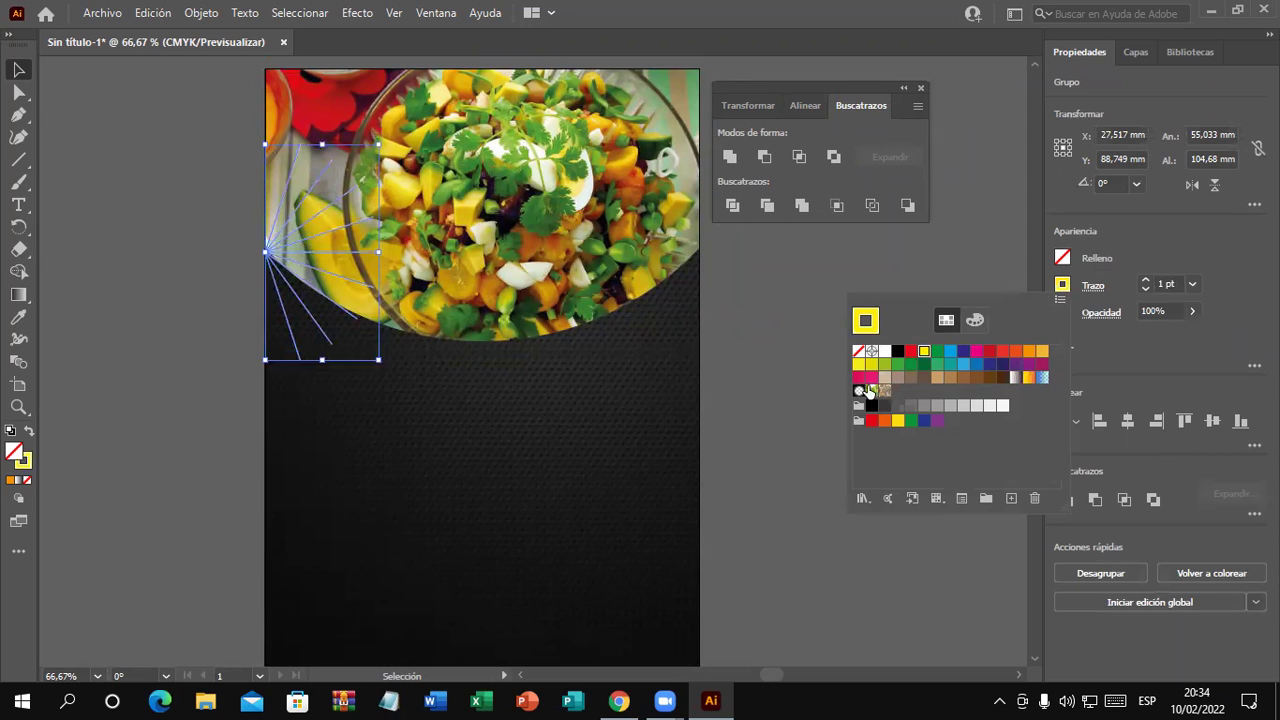
click(757, 420)
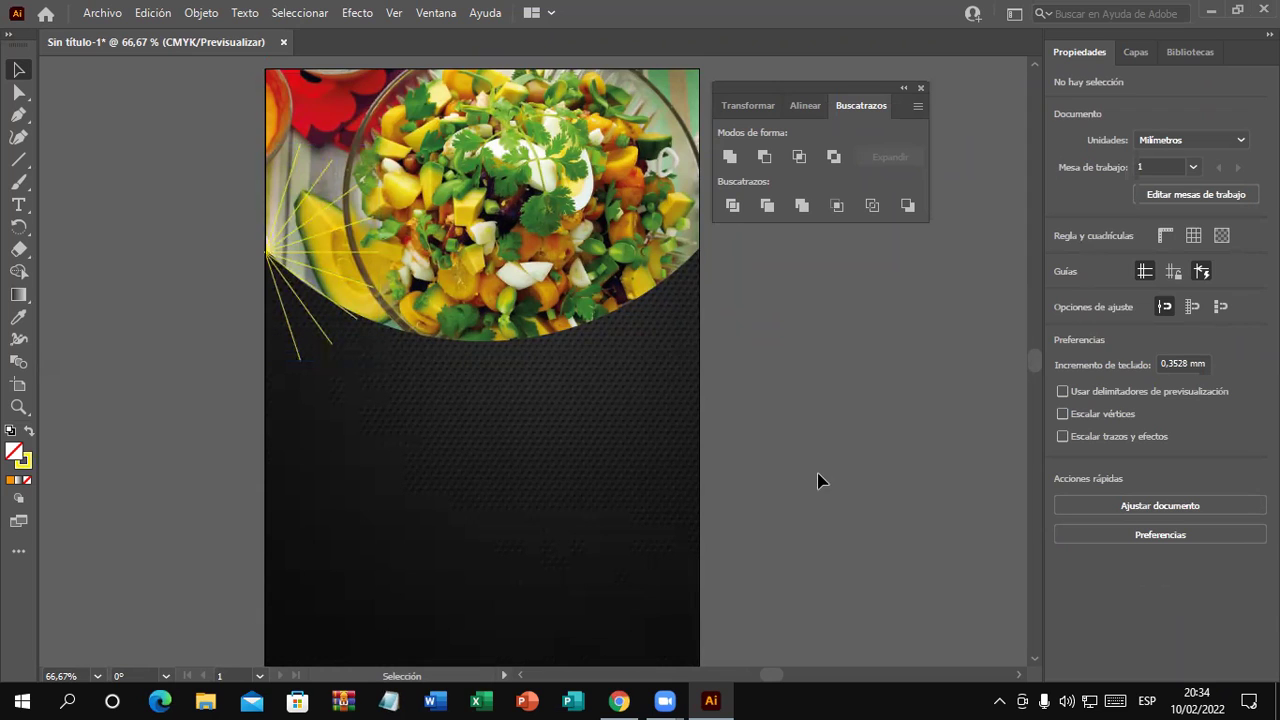
click(267, 260)
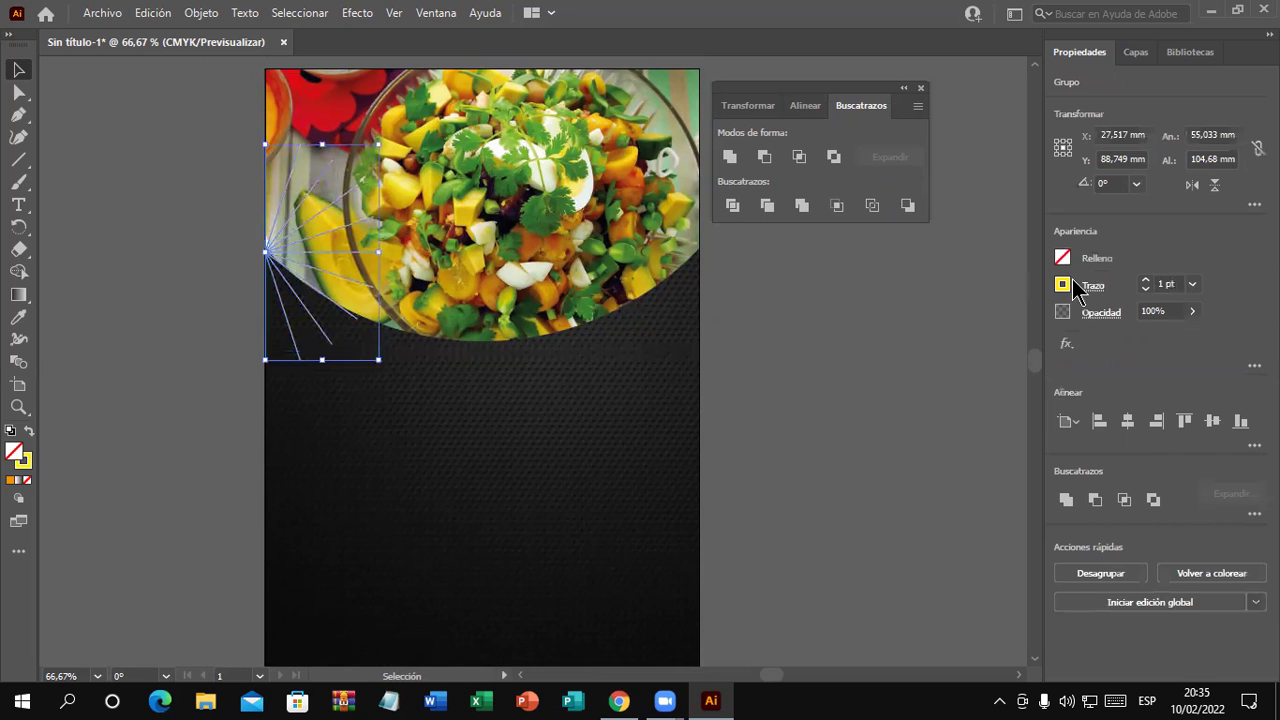
click(1063, 285)
click(885, 364)
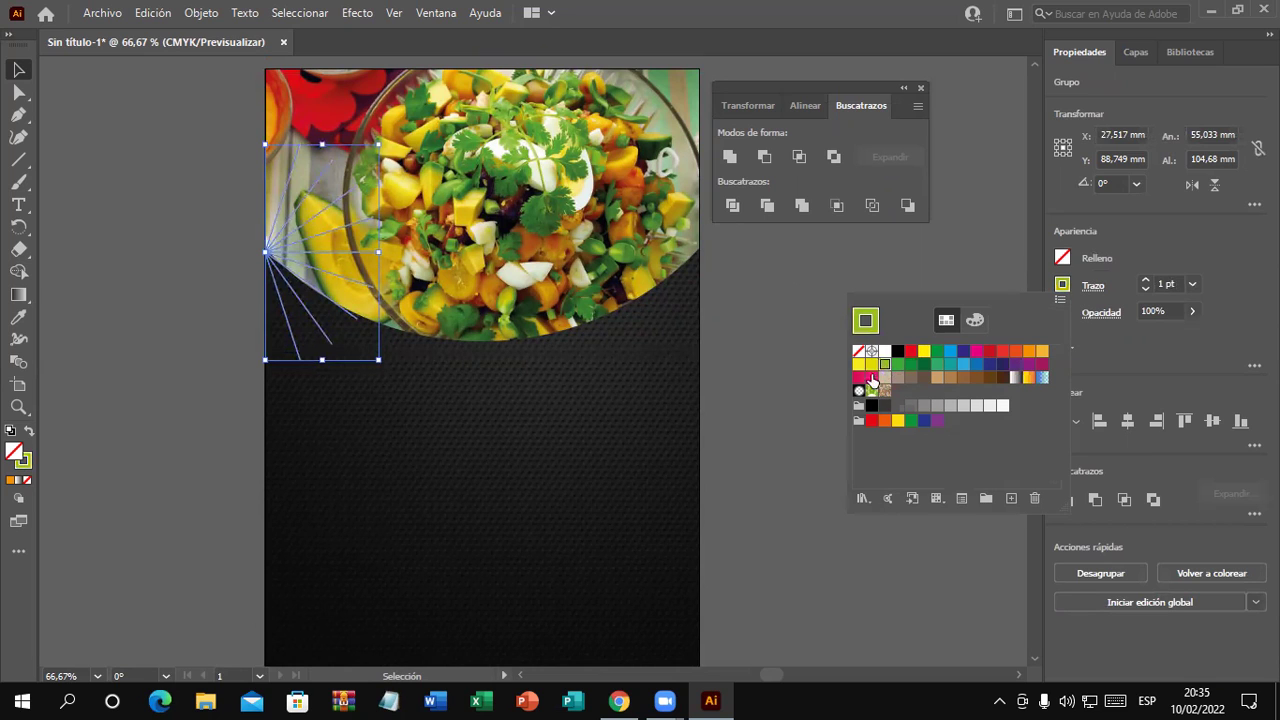
click(752, 497)
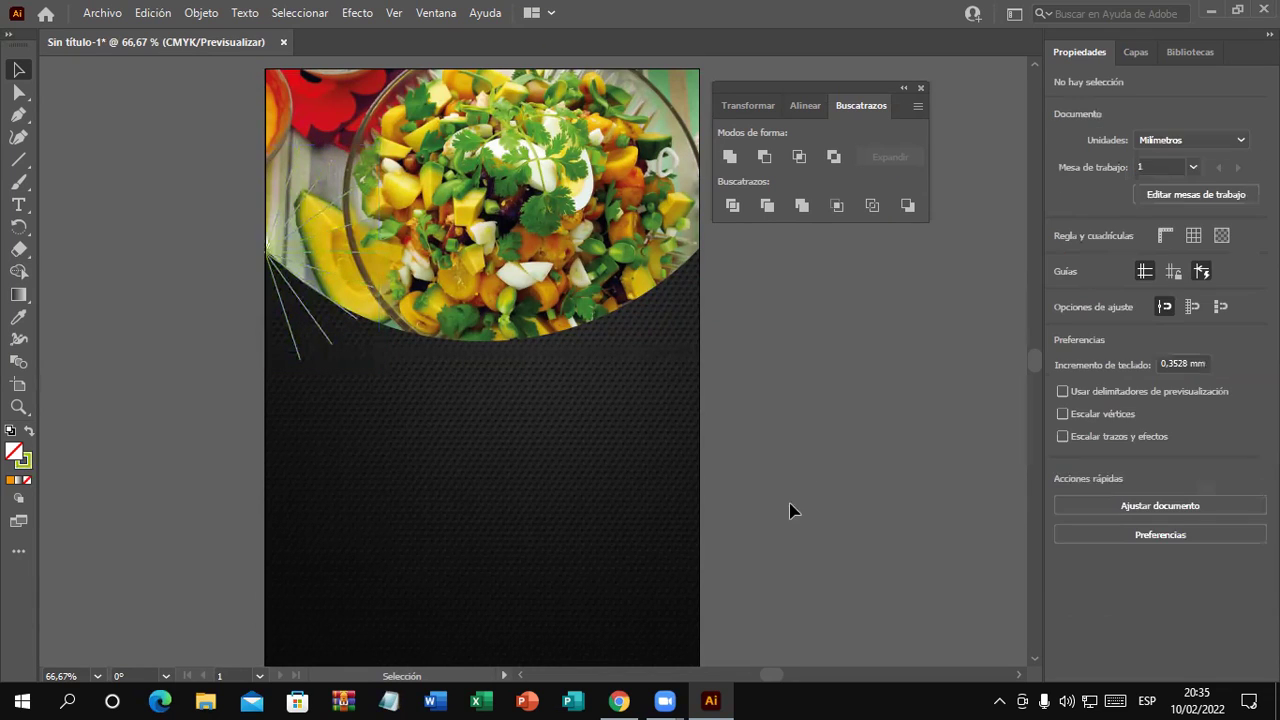
Thicken the rays' stroke to 2 pt and set it back to yellow
click(272, 255)
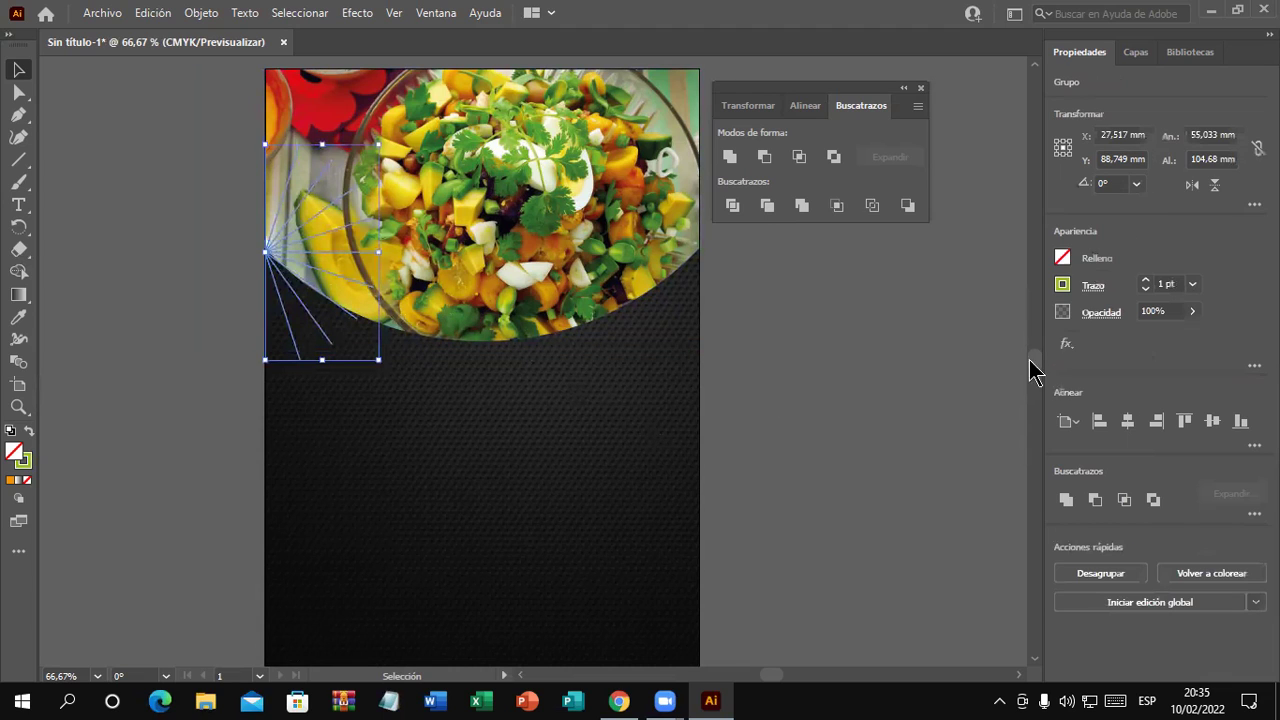
click(1145, 280)
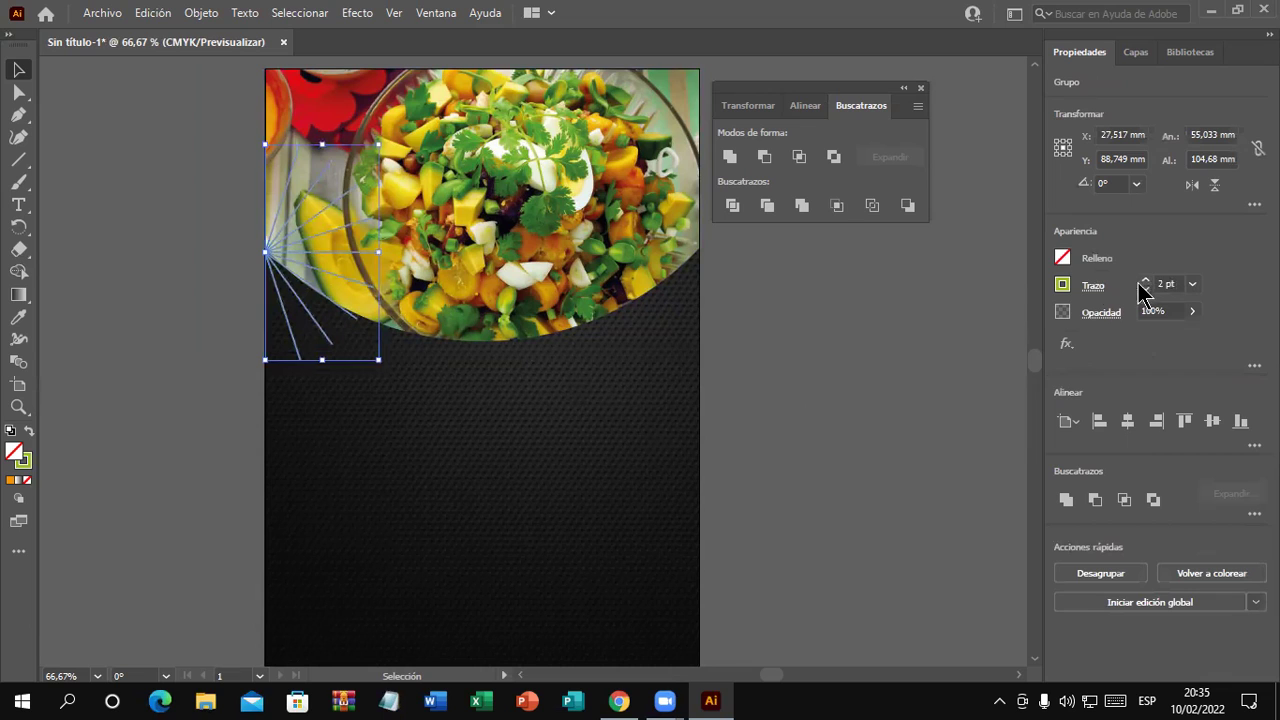
click(1062, 286)
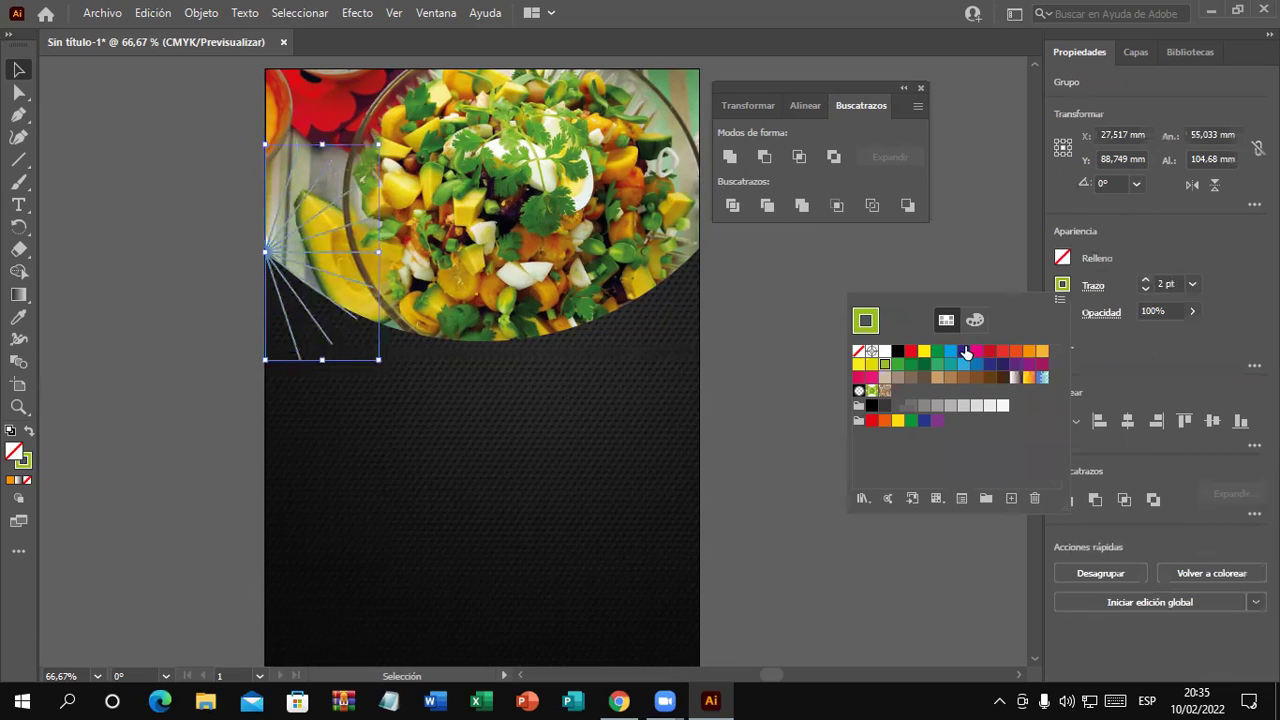
click(923, 351)
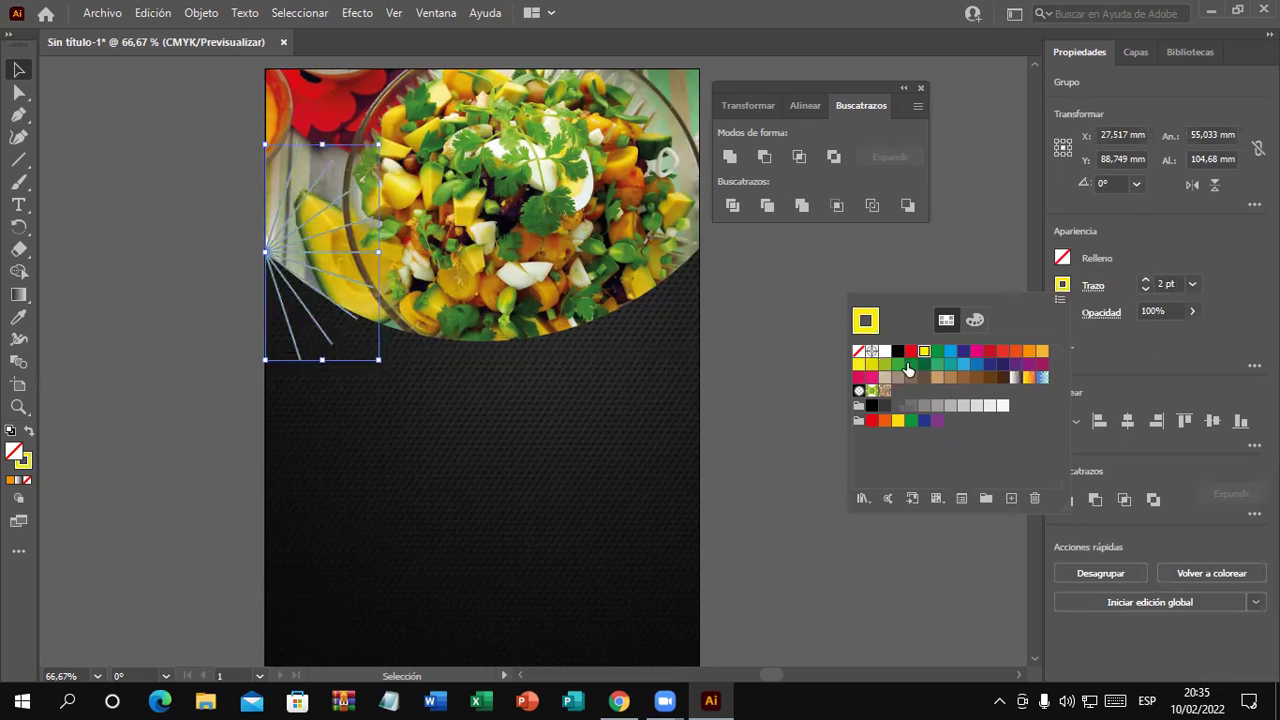
click(791, 397)
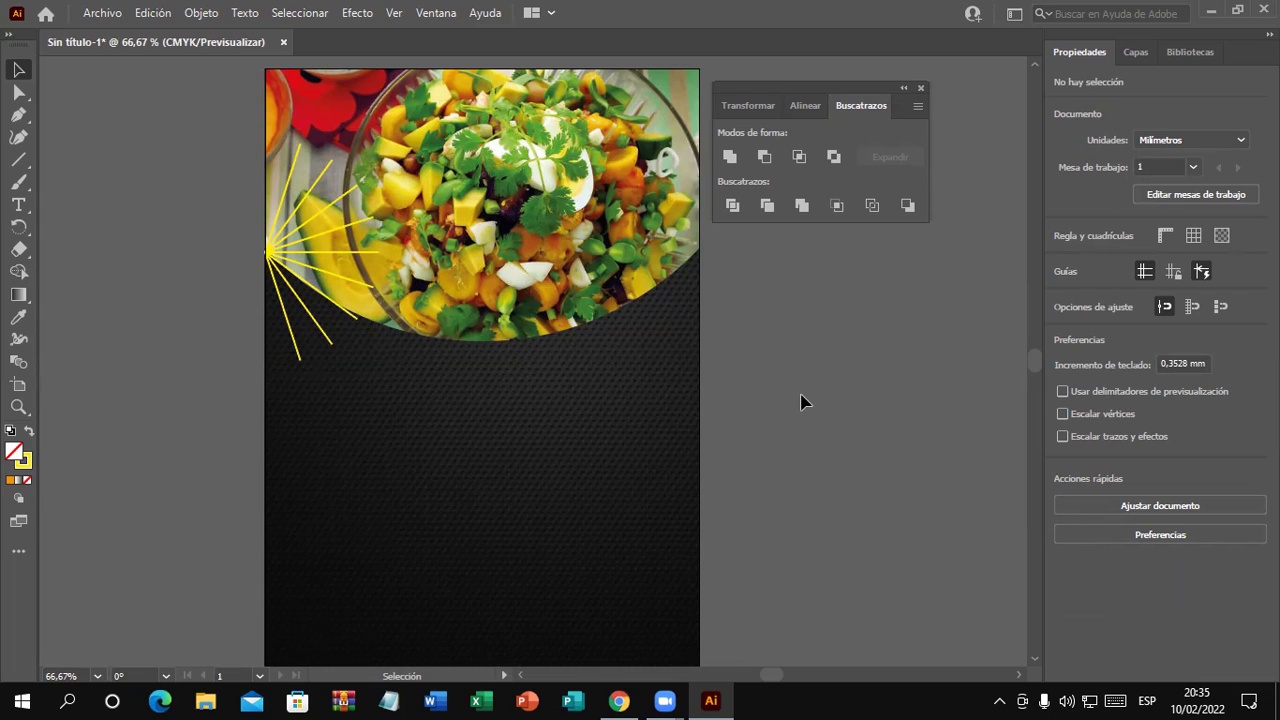
scroll(820, 408, up, 2)
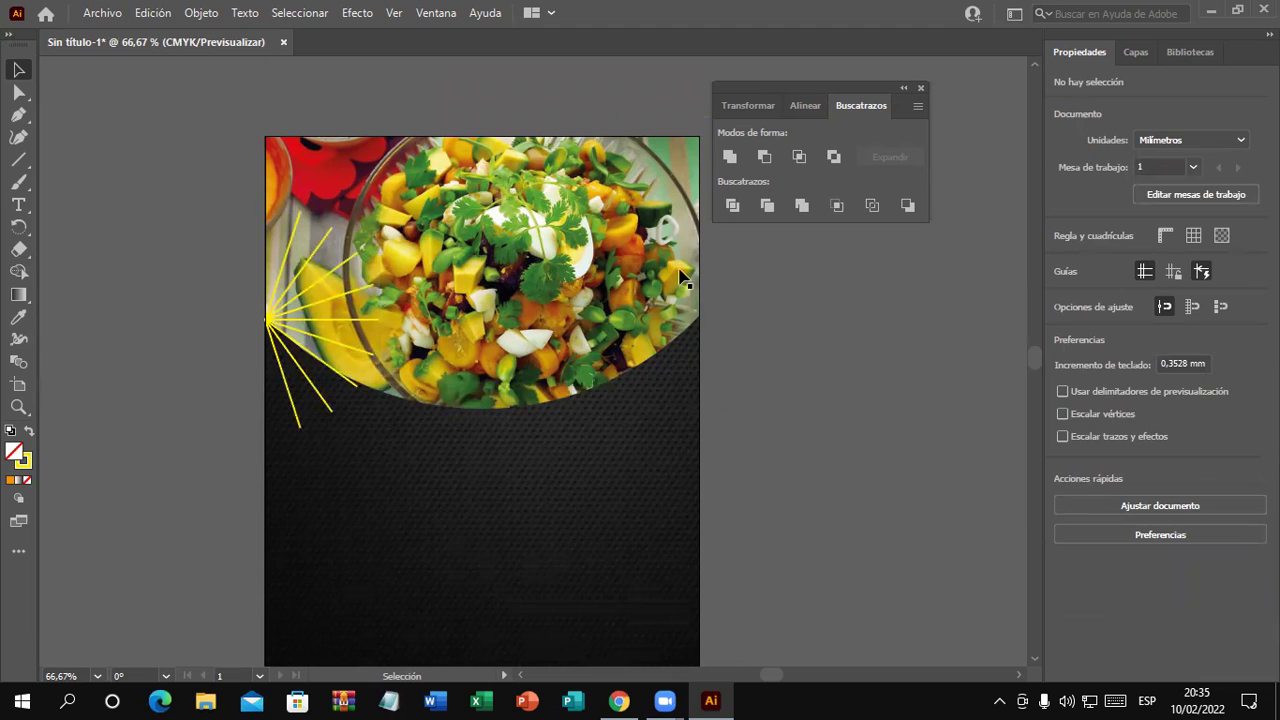
scroll(758, 492, down, 2)
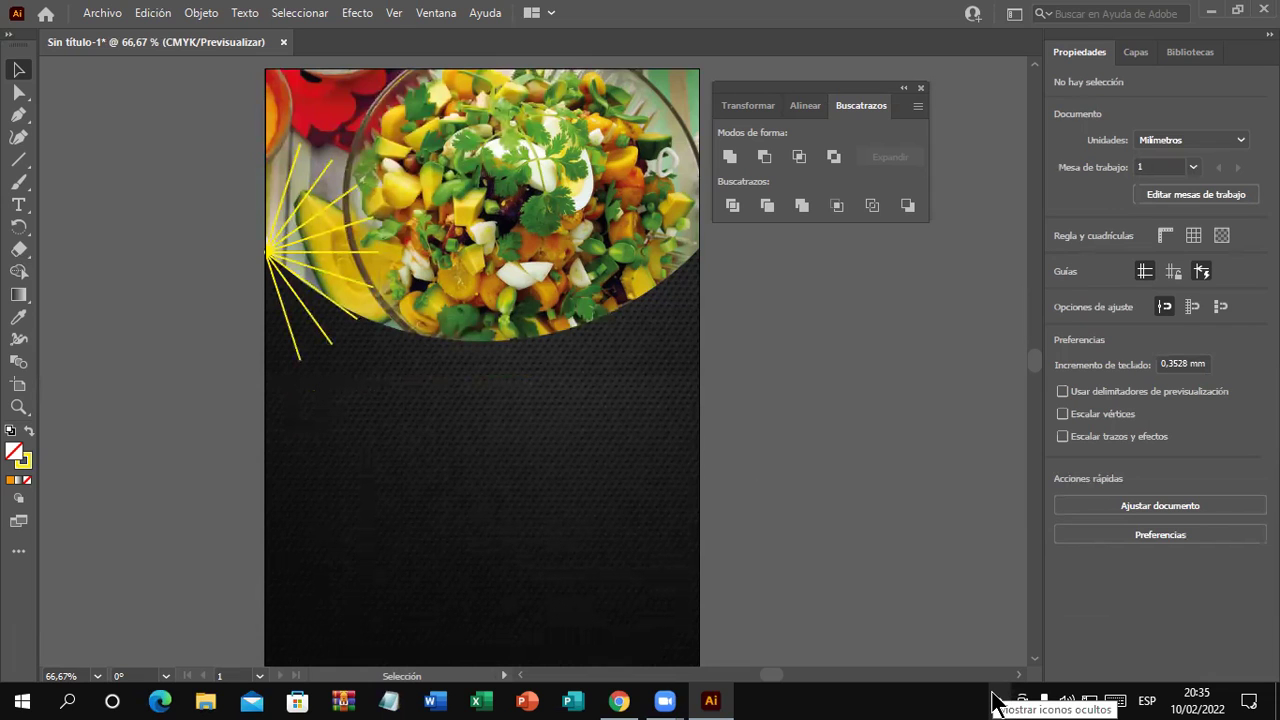
scroll(850, 562, down, 1)
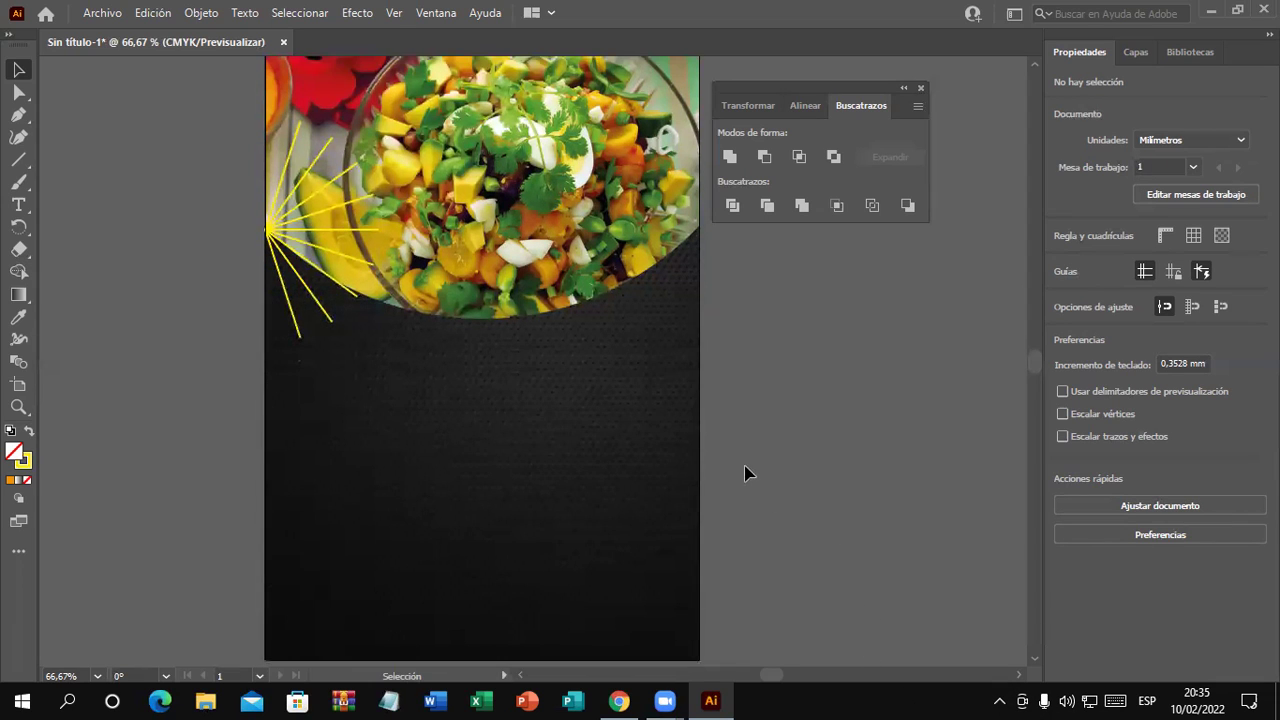
scroll(740, 462, up, 1)
scroll(731, 443, up, 1)
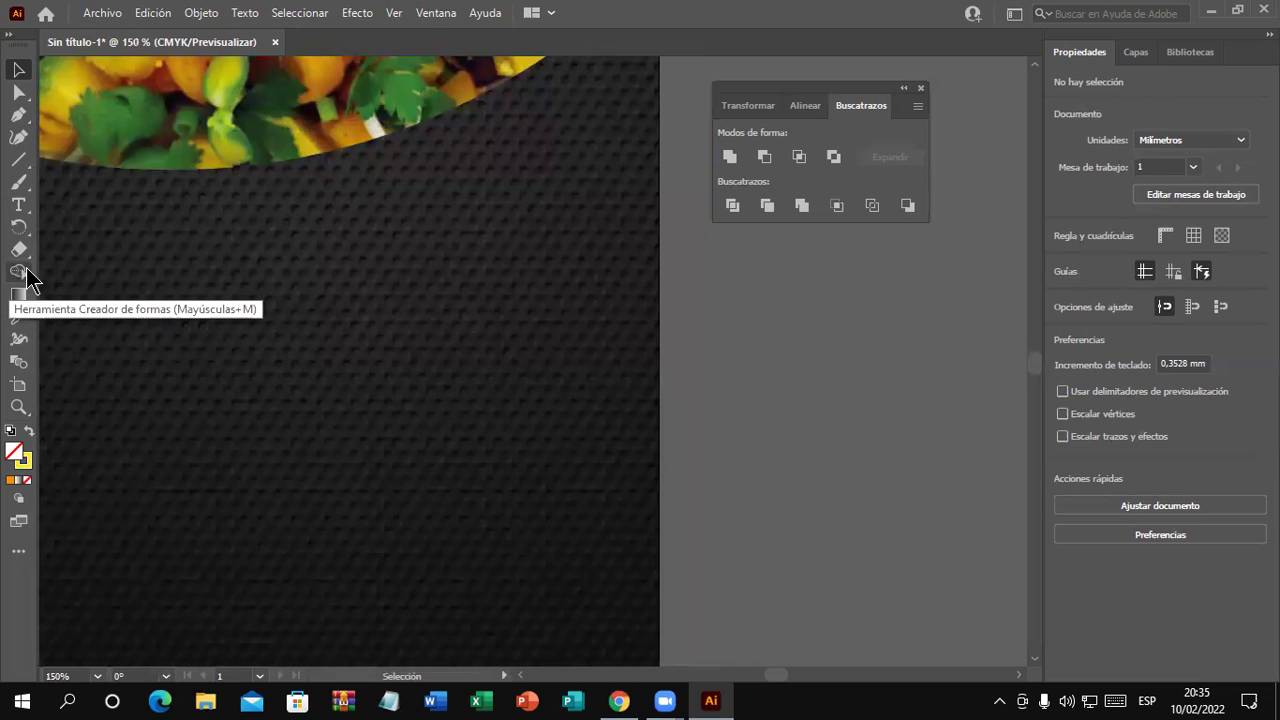
mouse_move(217, 320)
mouse_down()
mouse_move(334, 477)
mouse_move(575, 662)
mouse_up()
scroll(550, 515, down, 2)
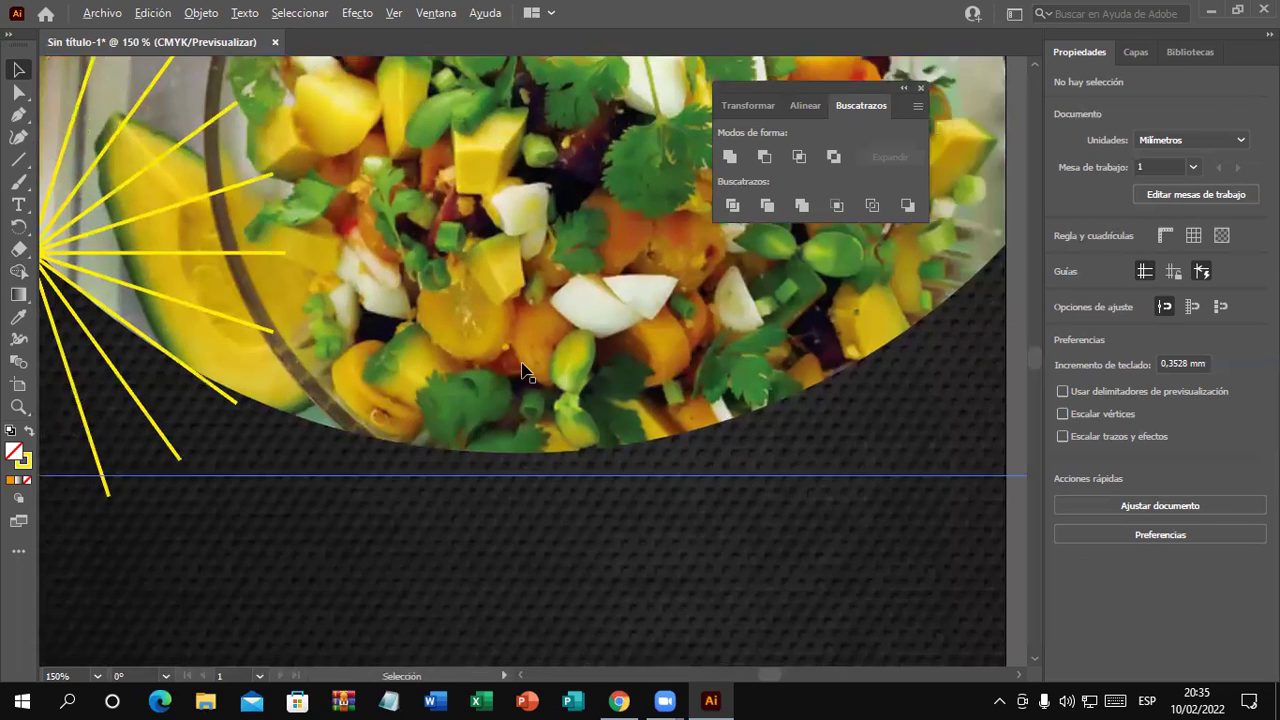
key(ctrl+minus)
key(ctrl+minus)
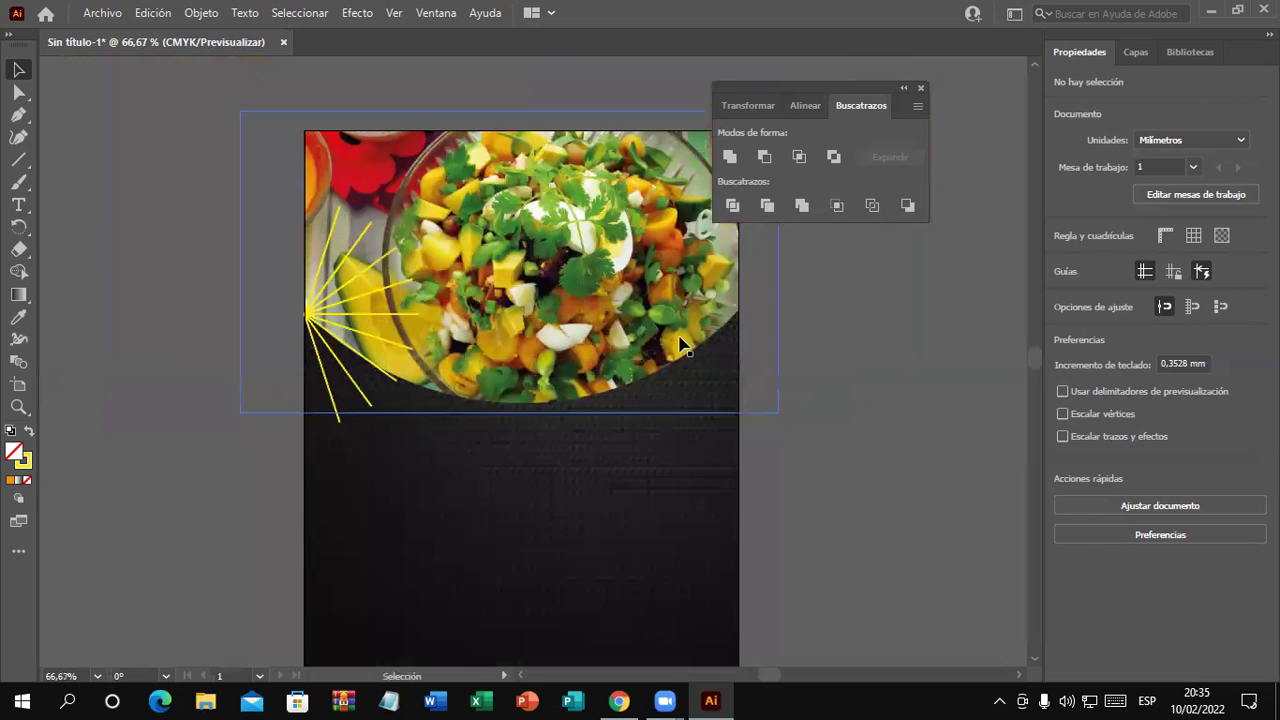
scroll(666, 338, up, 1)
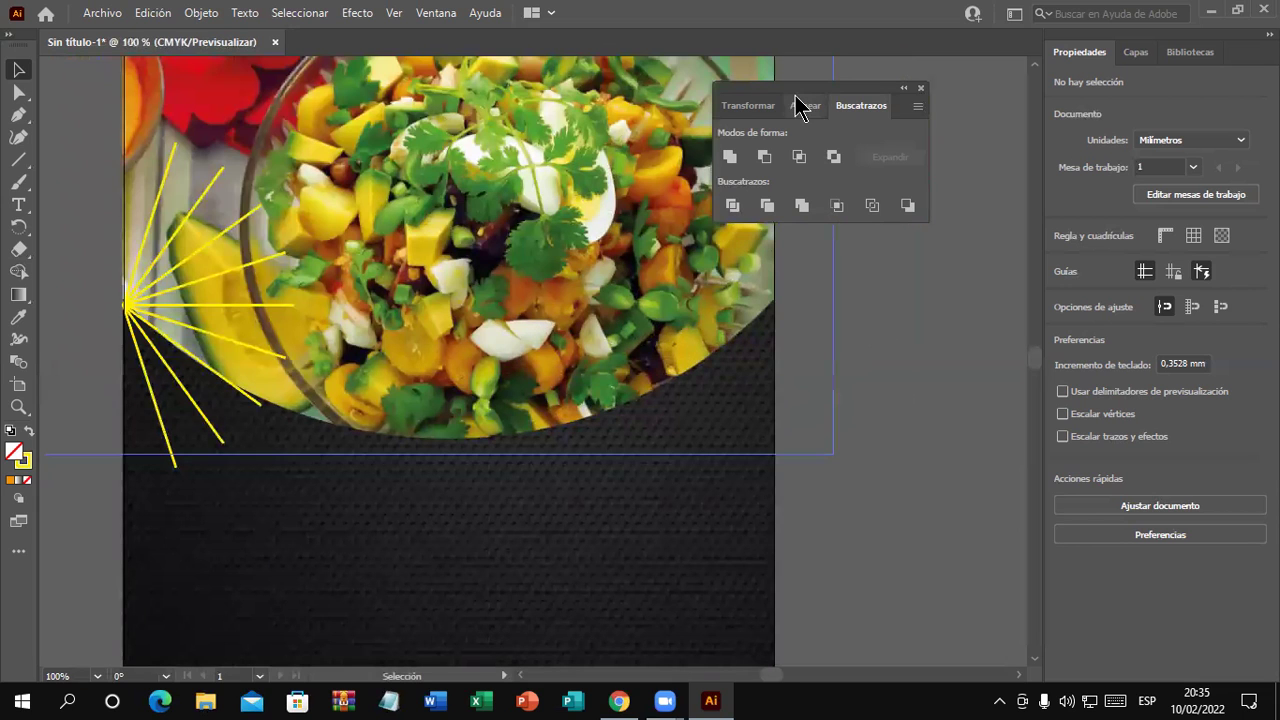
drag(818, 108, 905, 94)
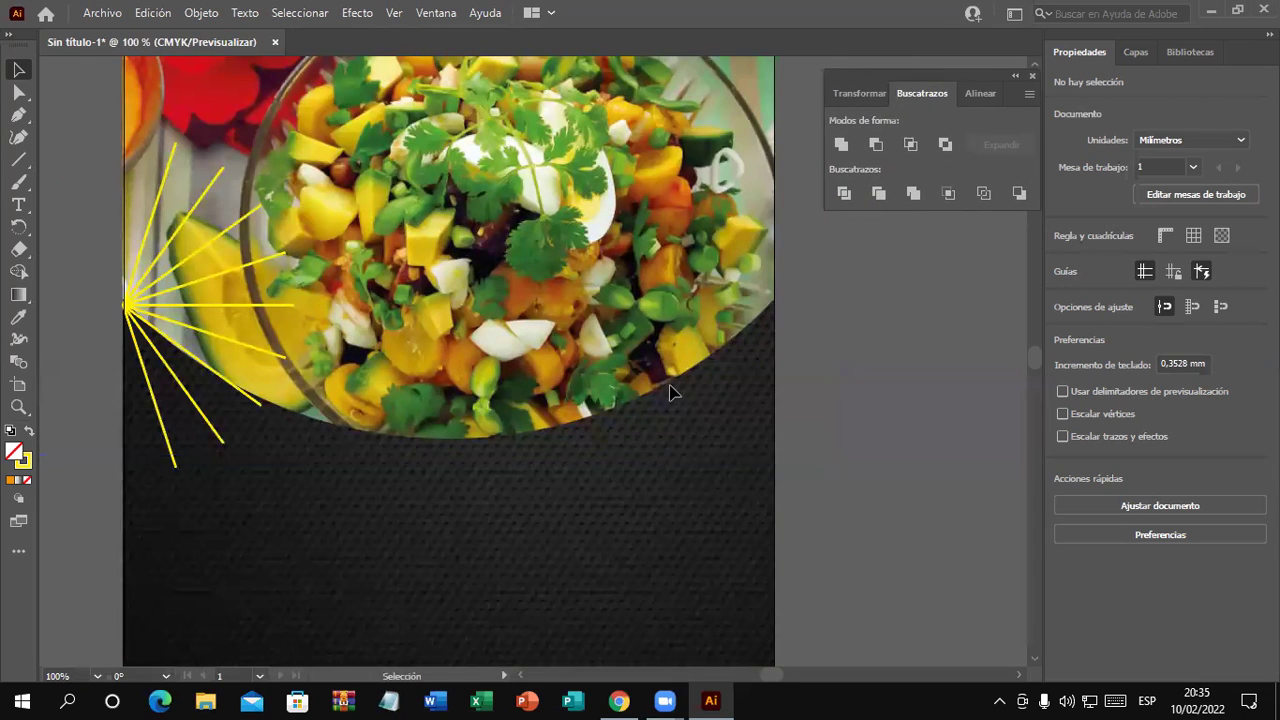
mouse_move(506, 405)
mouse_down()
mouse_move(578, 487)
mouse_move(556, 472)
mouse_up()
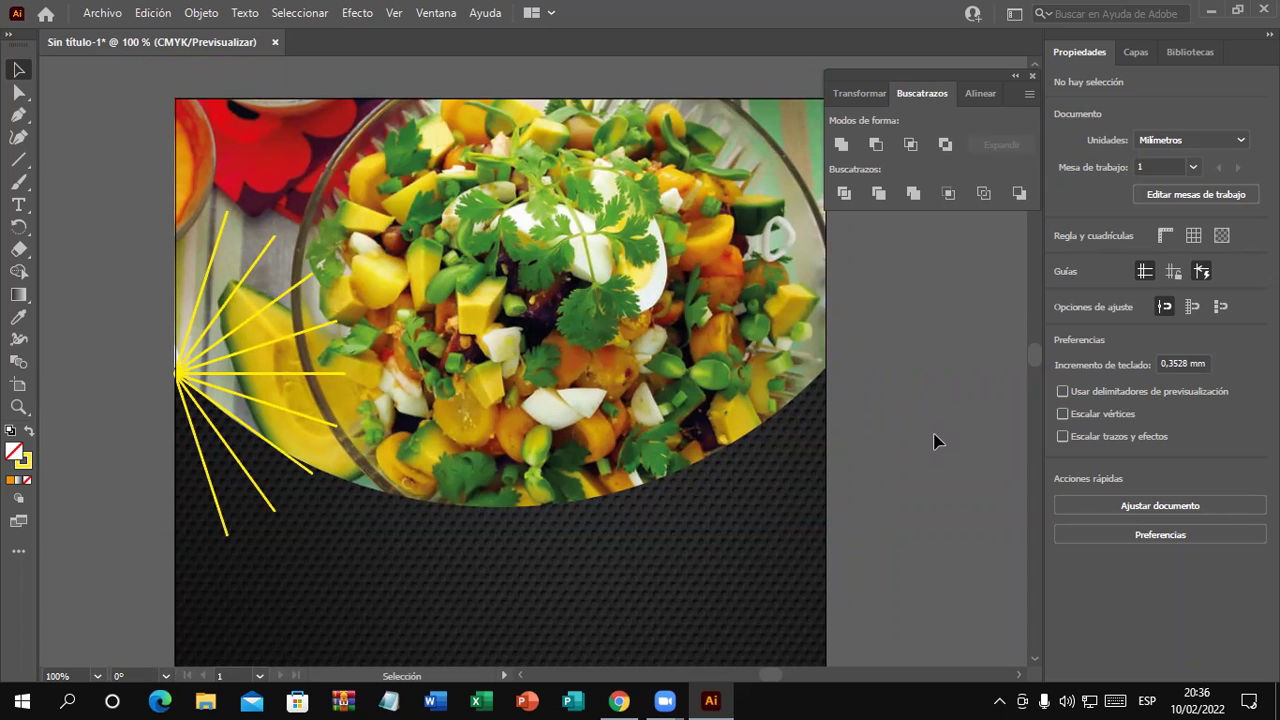
scroll(940, 462, down, 1)
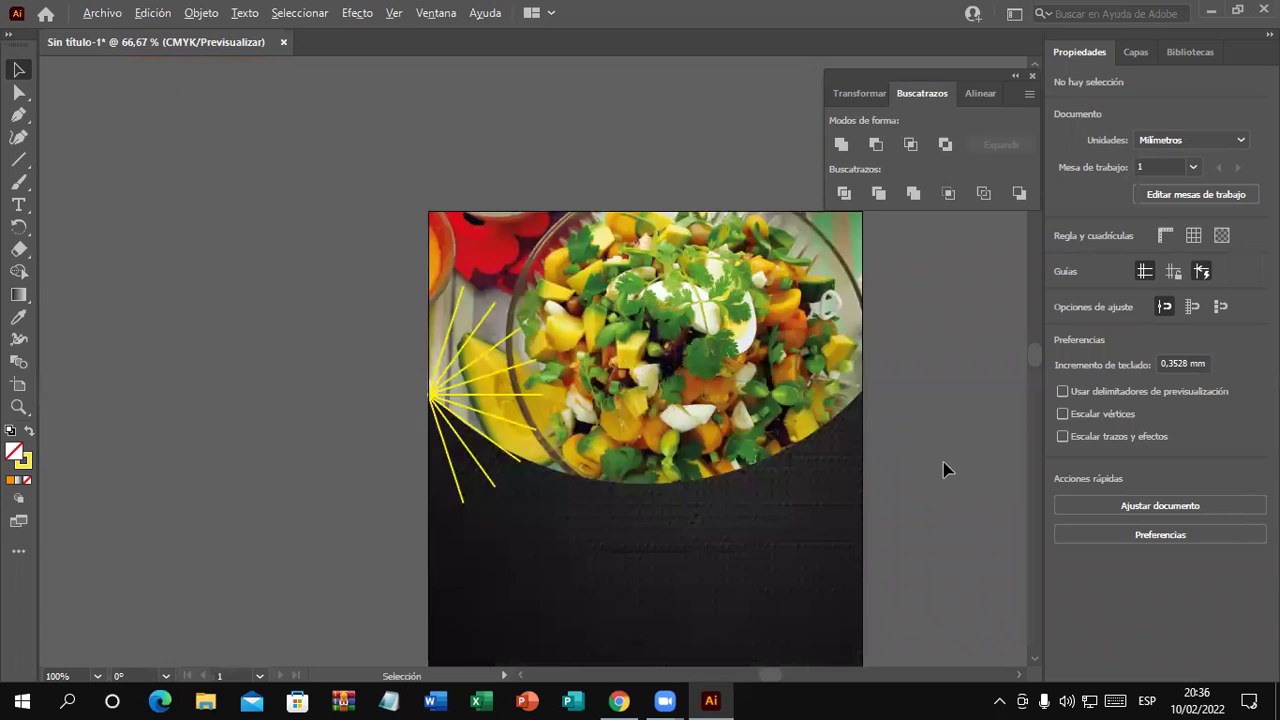
scroll(914, 449, down, 1)
scroll(929, 469, up, 1)
mouse_move(966, 516)
mouse_down()
mouse_move(860, 377)
mouse_move(854, 323)
mouse_move(857, 337)
mouse_up()
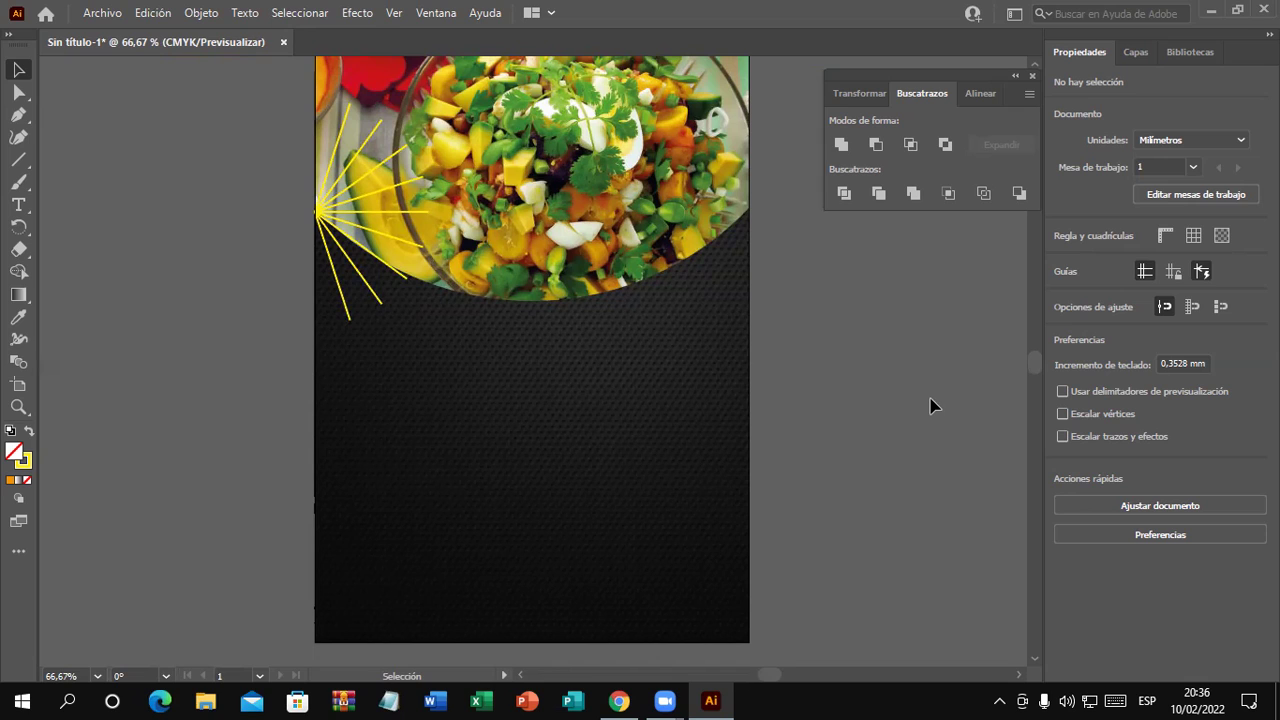
Draw a large yellow circle with no outline below the salad photo
scroll(915, 405, up, 1)
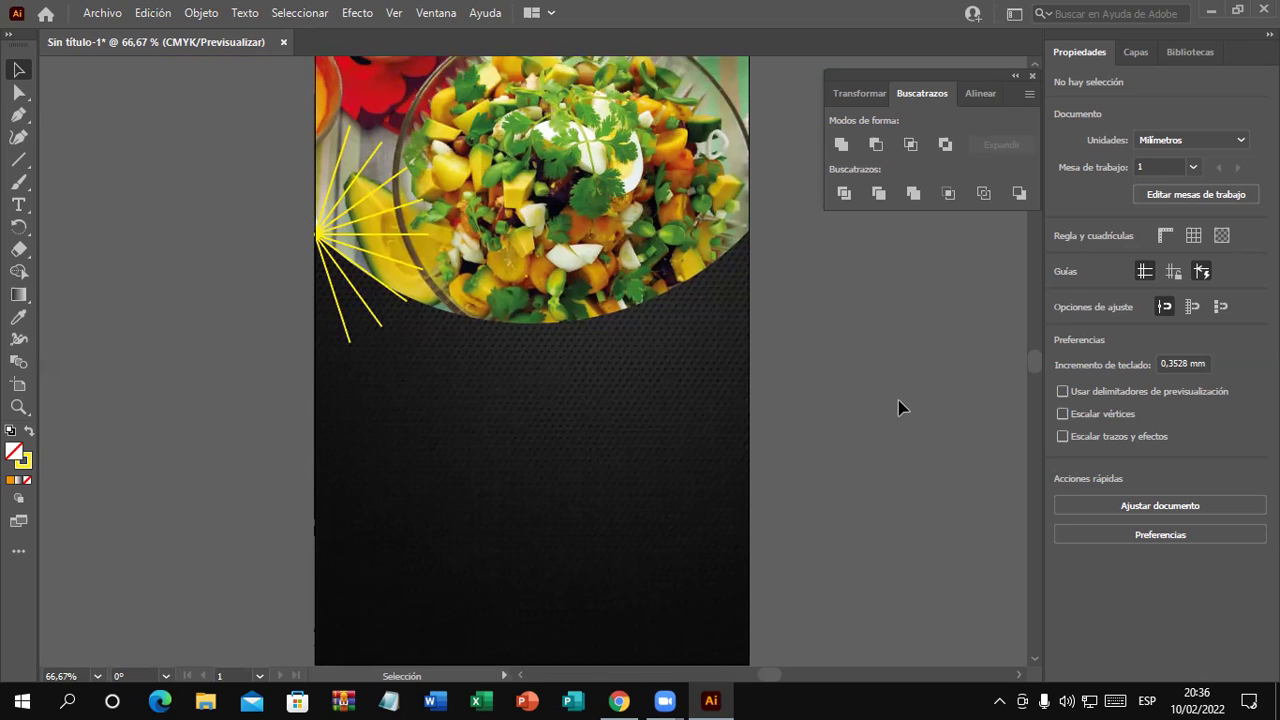
scroll(898, 407, up, 2)
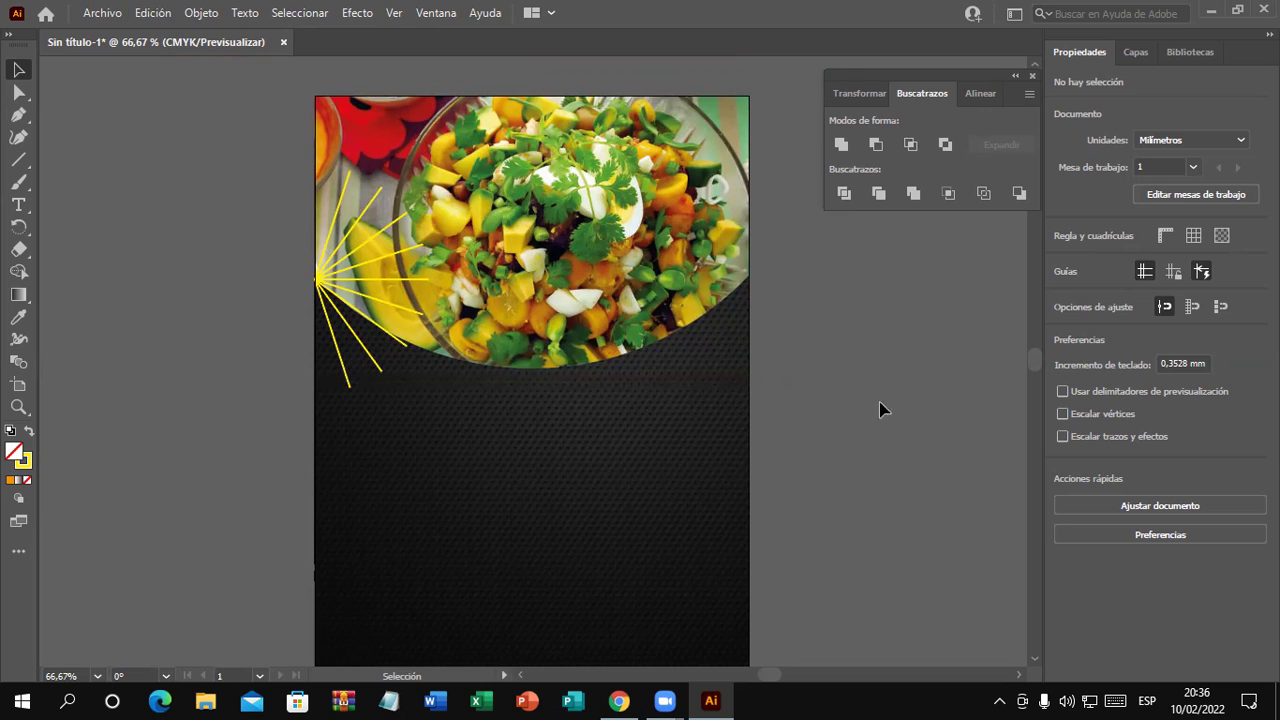
scroll(866, 420, down, 1)
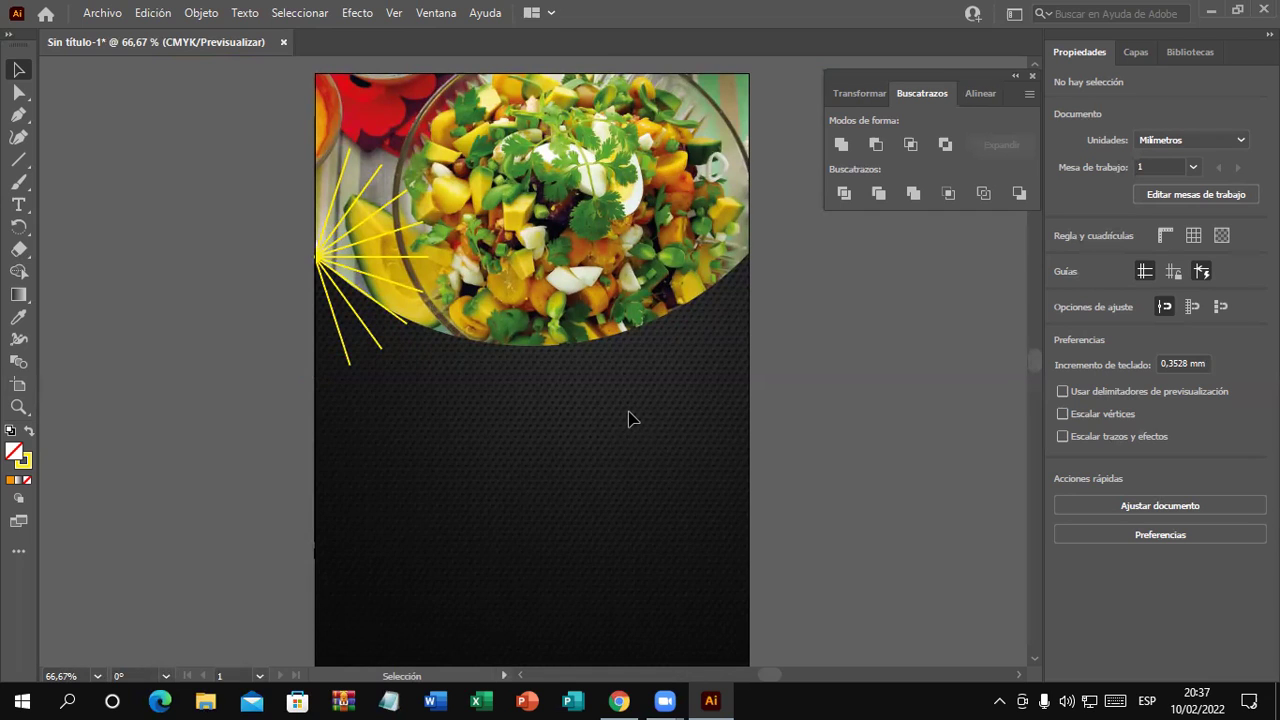
scroll(628, 420, up, 1)
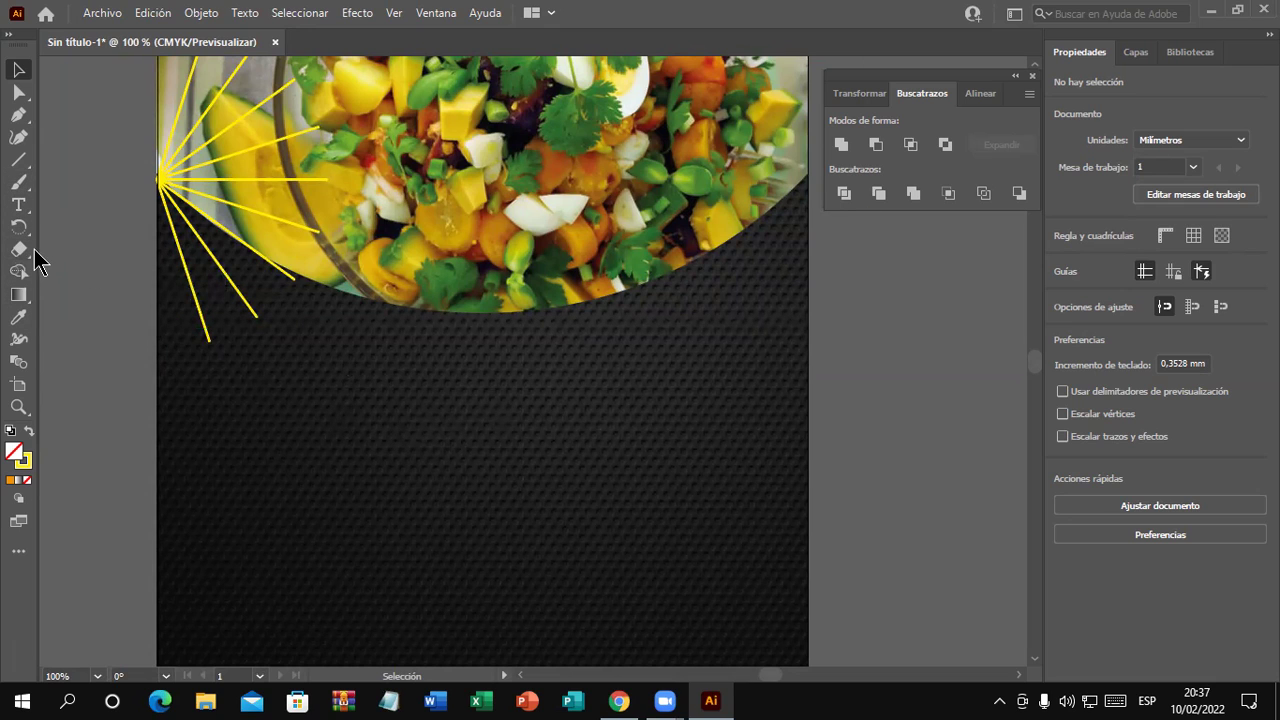
click(30, 164)
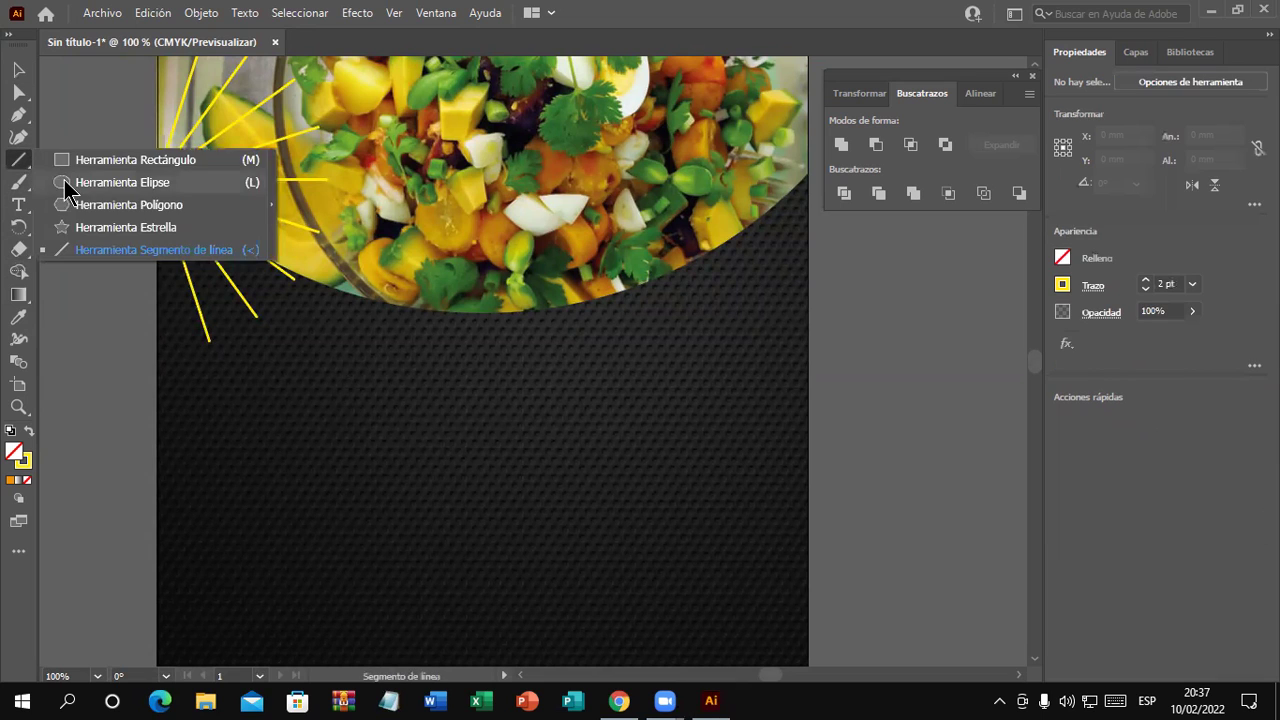
click(66, 184)
drag(355, 397, 491, 535)
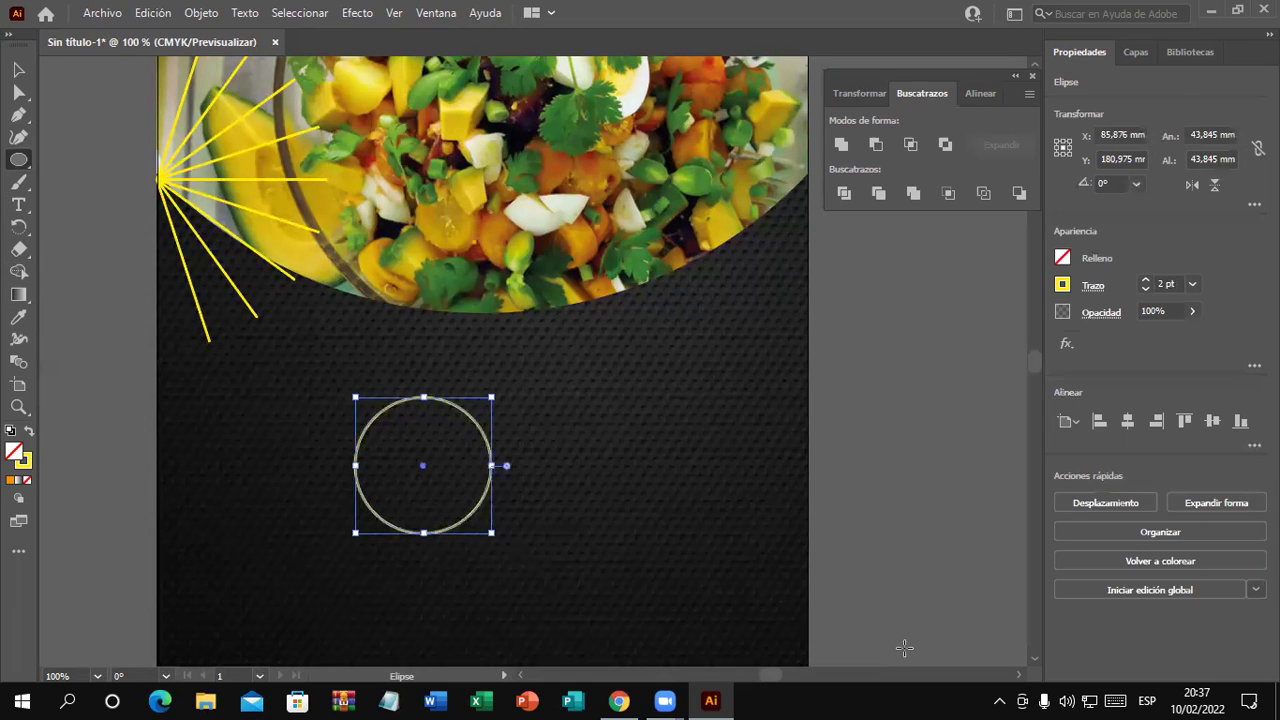
click(1066, 286)
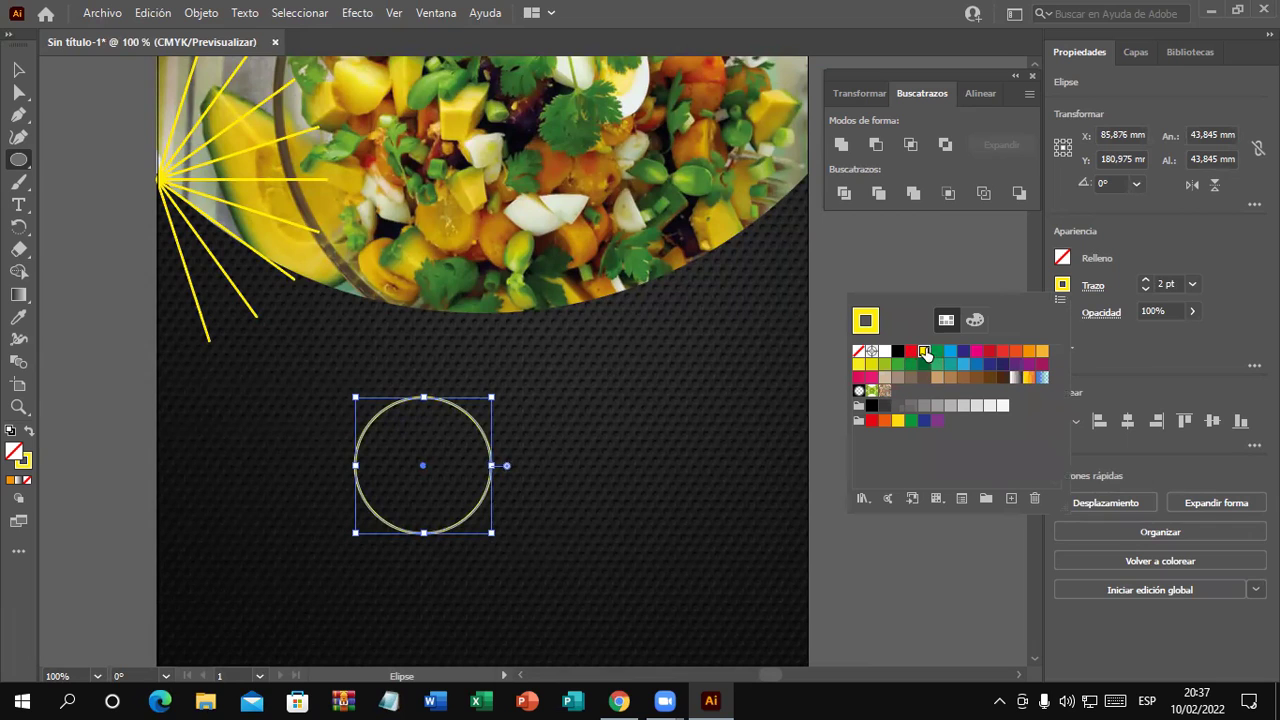
click(1063, 258)
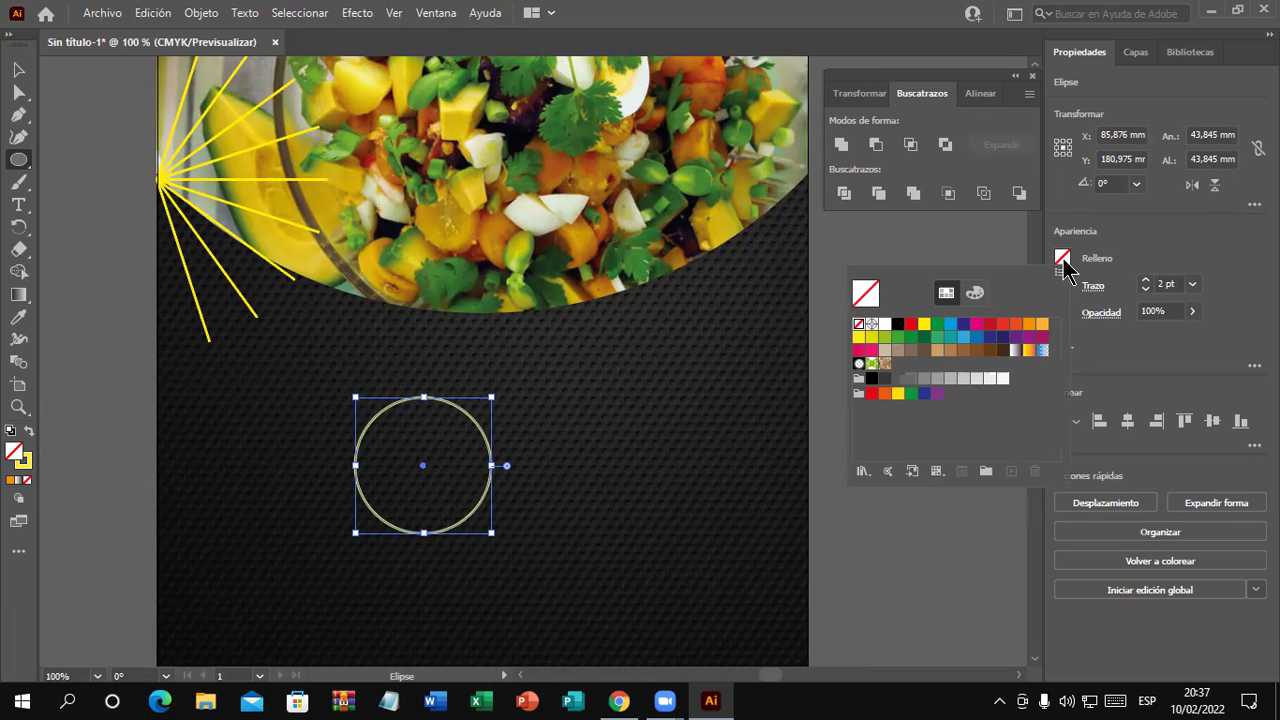
click(924, 324)
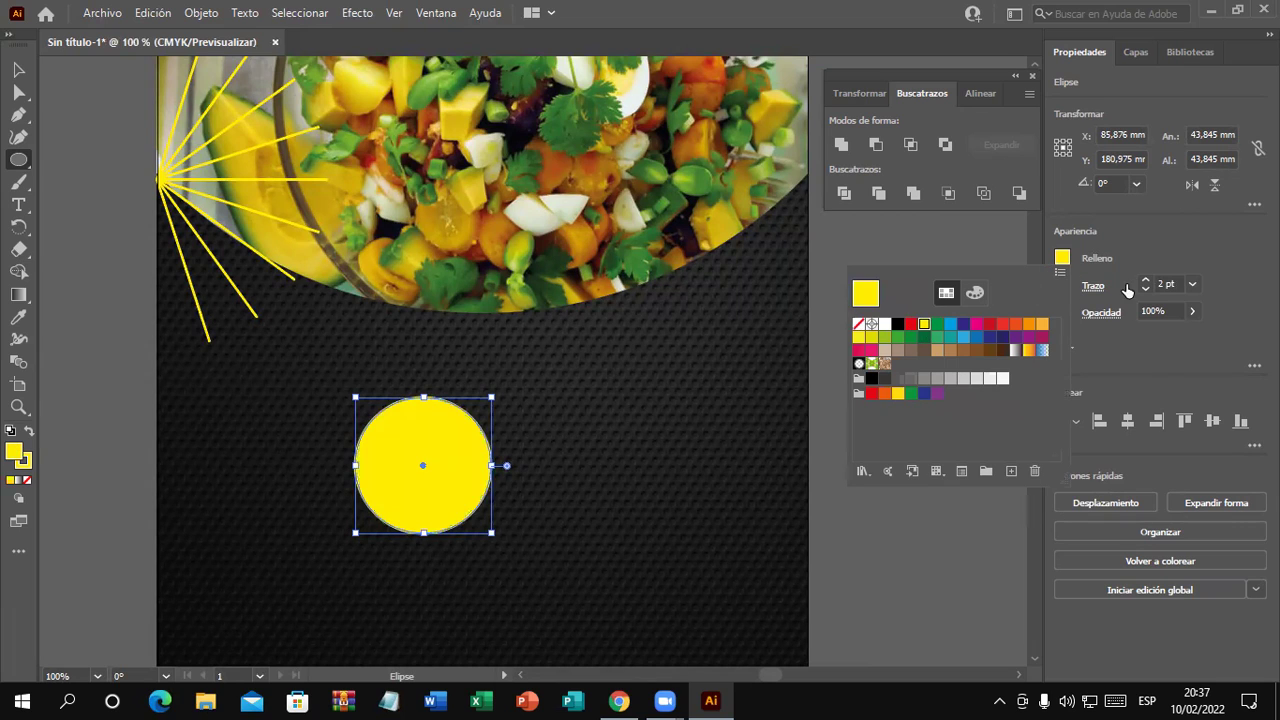
click(1145, 291)
click(1145, 291)
click(20, 72)
click(828, 545)
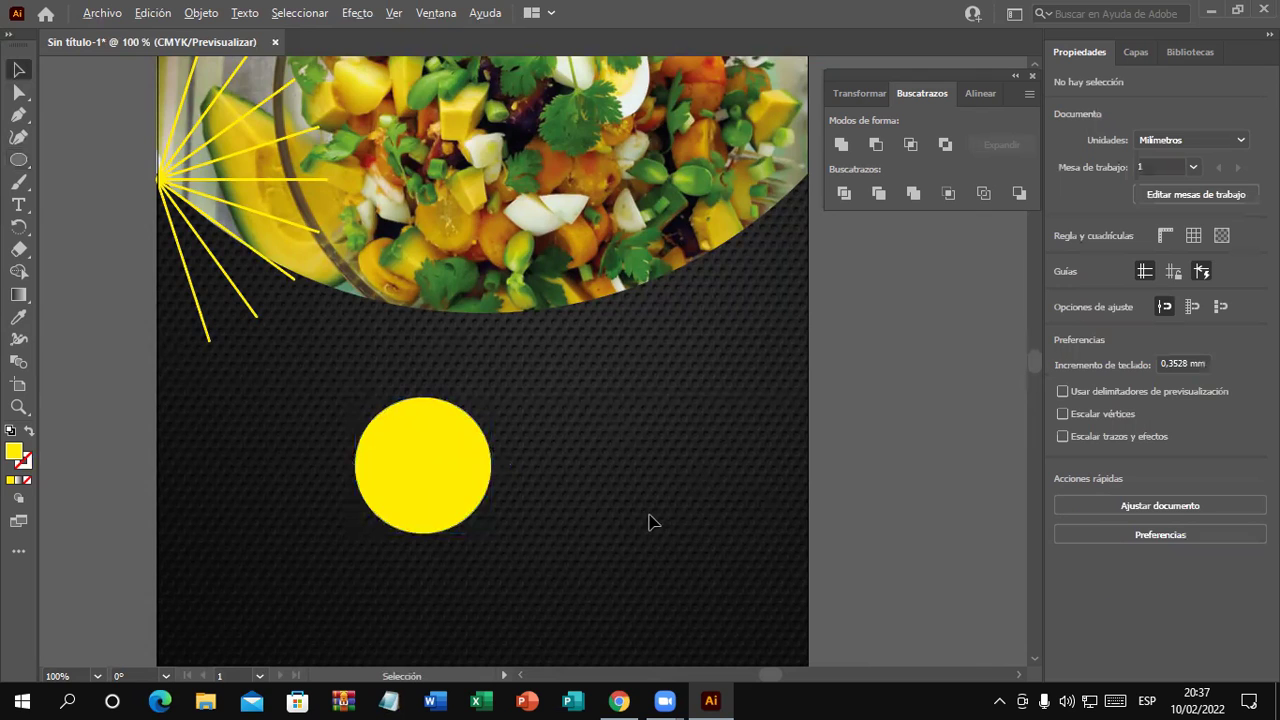
Draw a smaller dark red circle to the right of the yellow one
scroll(648, 521, up, 2)
scroll(637, 512, down, 1)
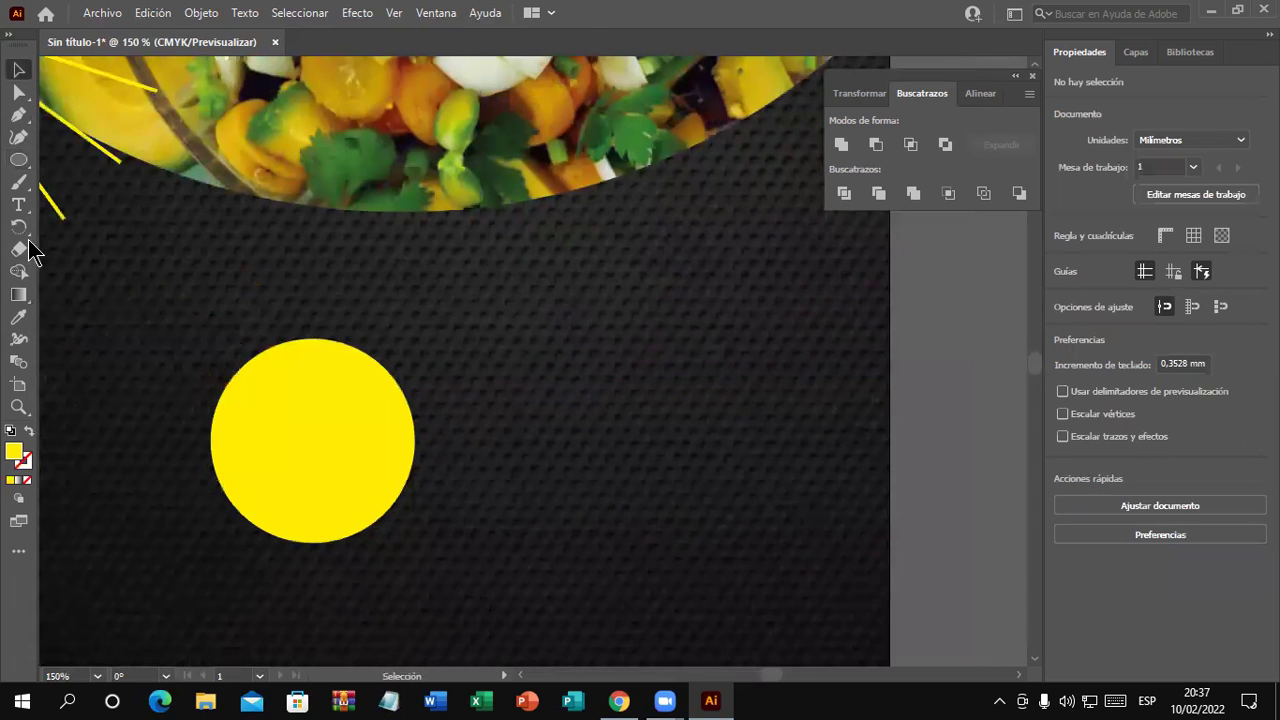
click(18, 160)
drag(542, 373, 652, 482)
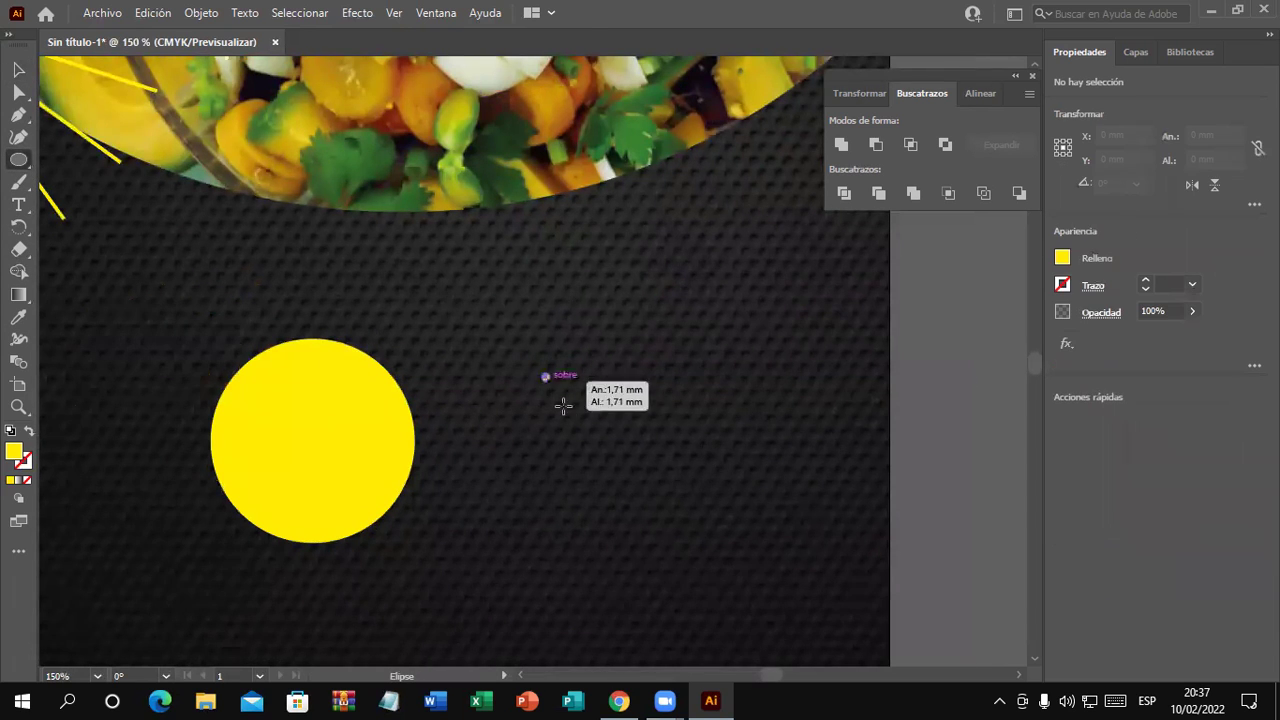
click(1062, 258)
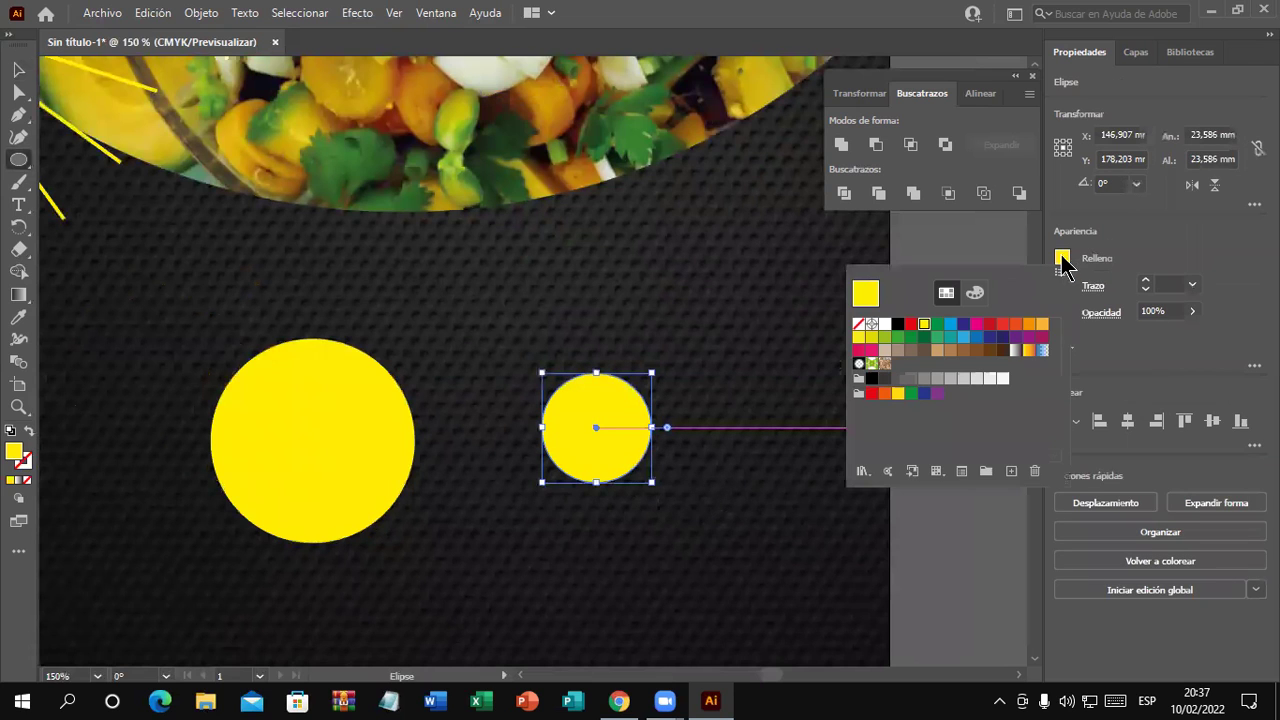
click(996, 324)
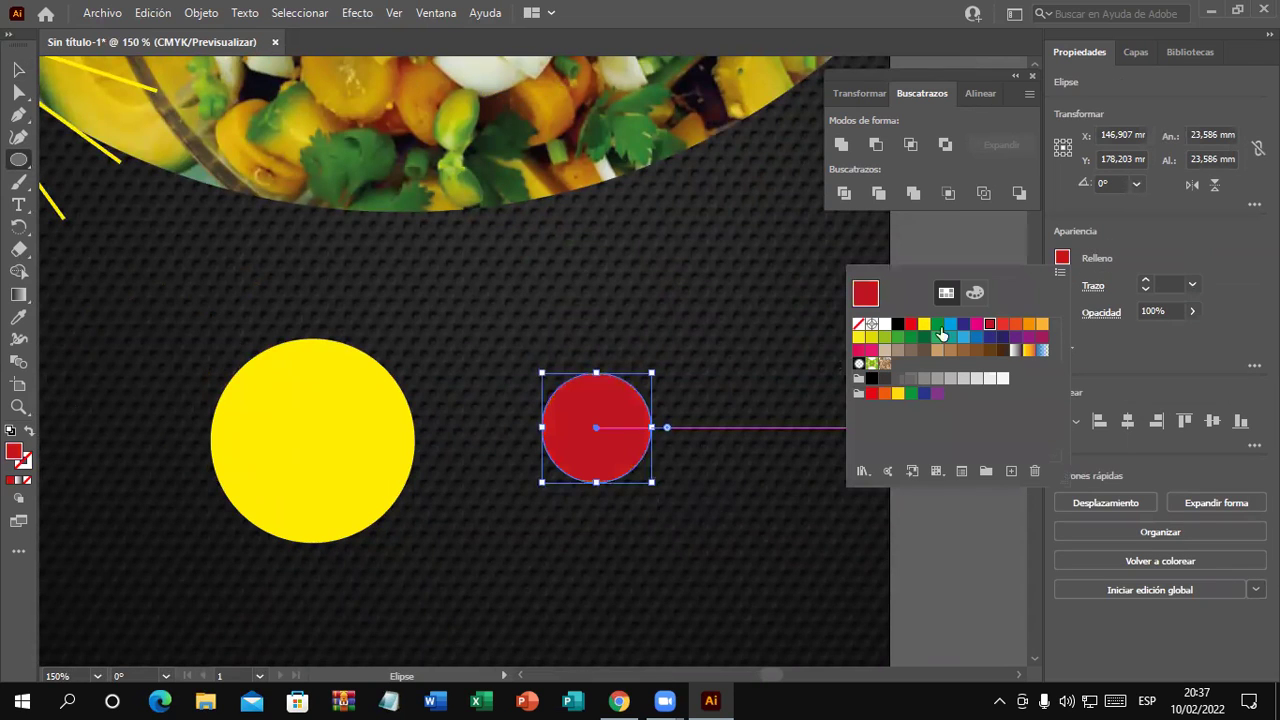
click(18, 72)
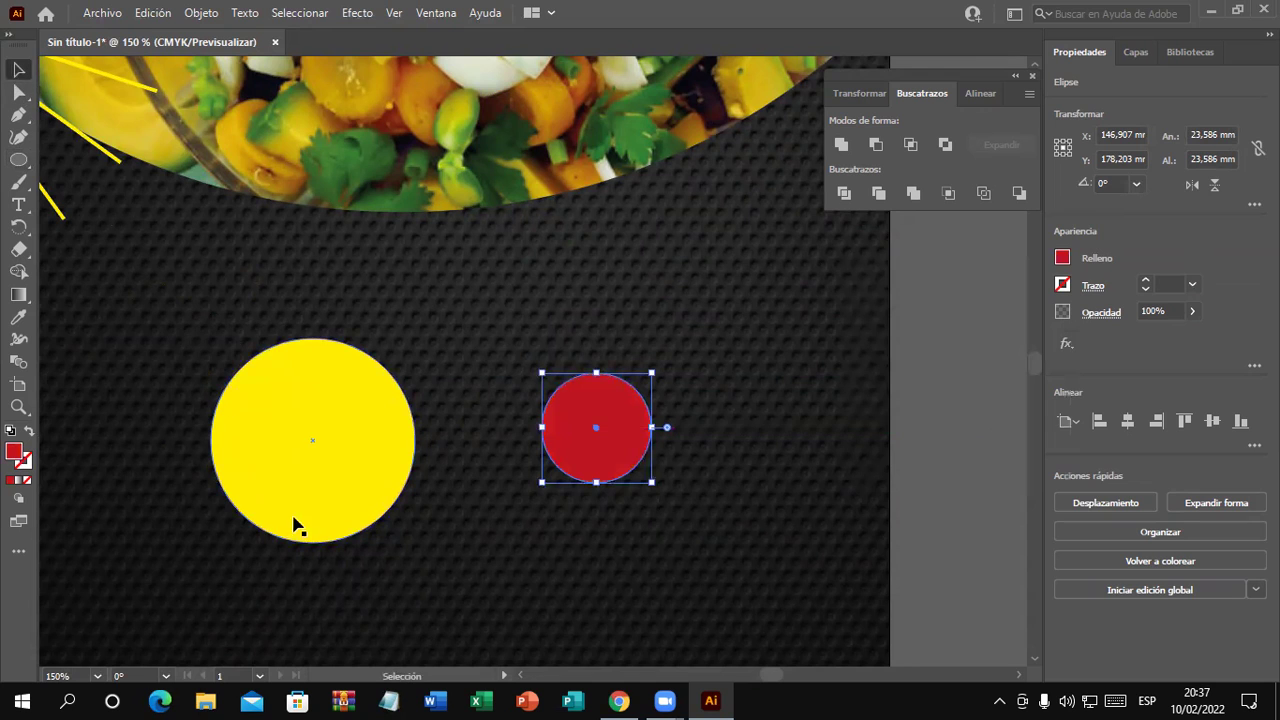
click(330, 528)
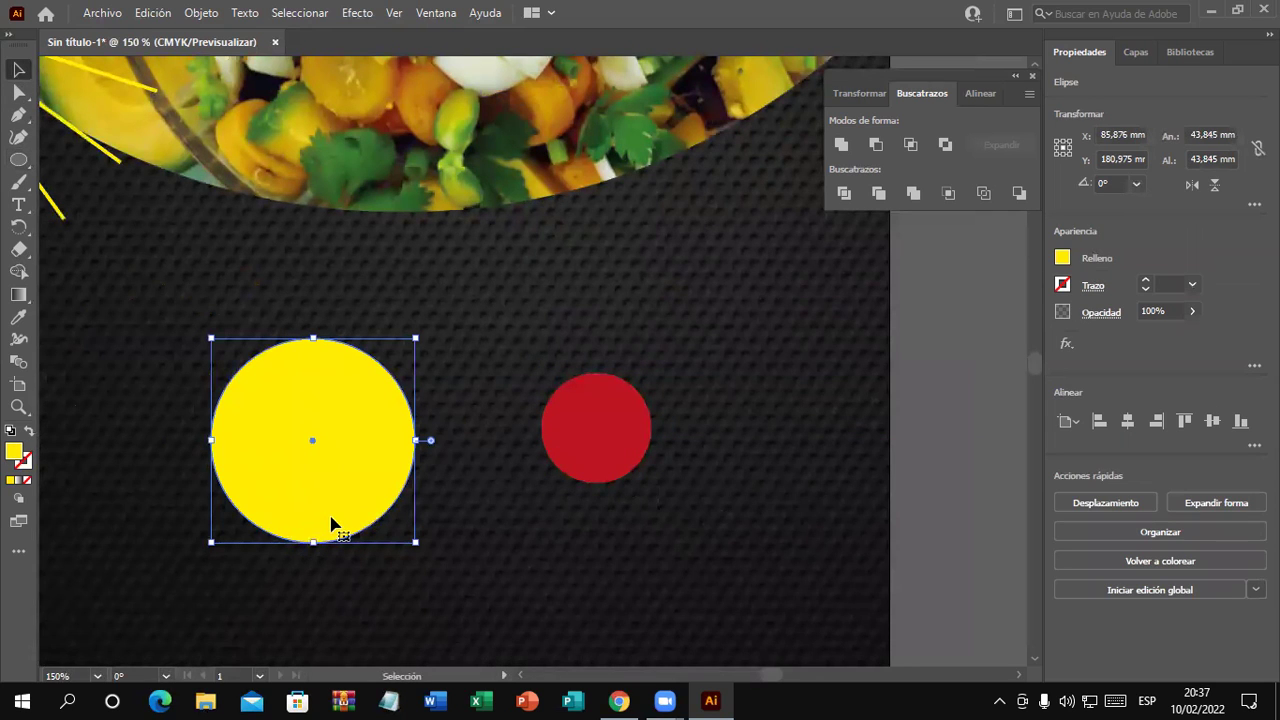
Blend the yellow circle into the red circle, creating a tapered yellow-to-red cone
click(29, 367)
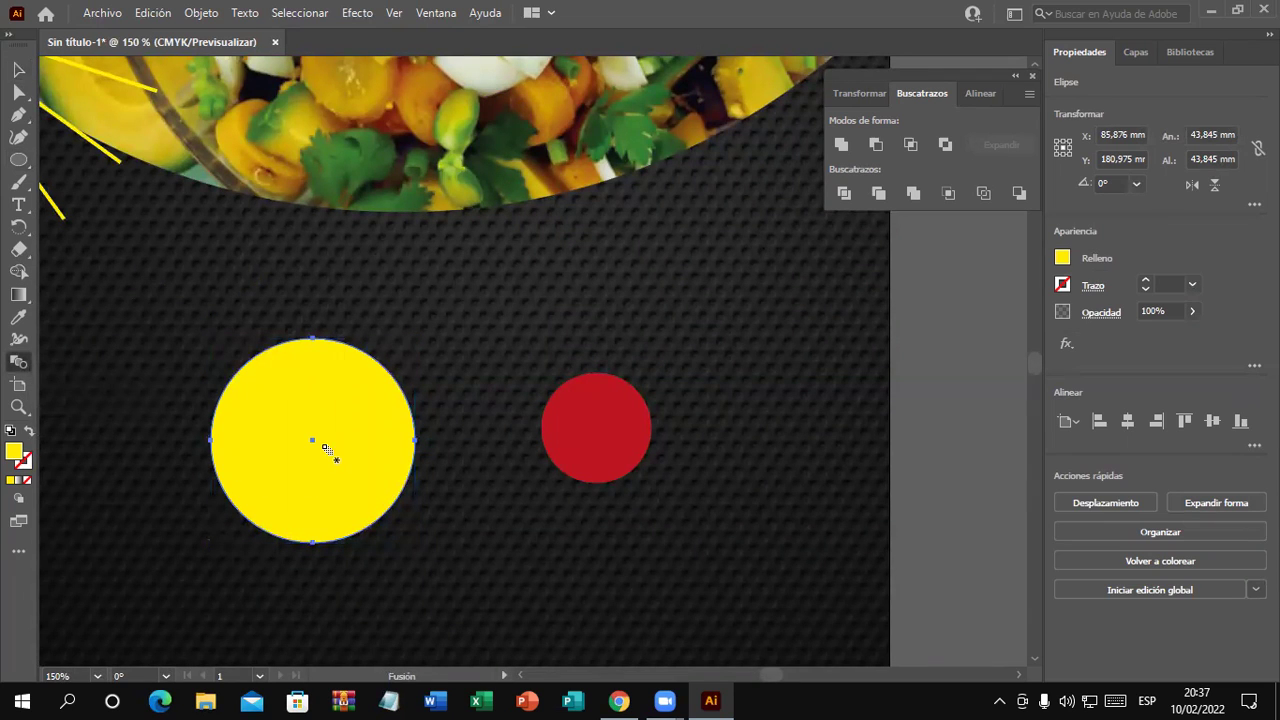
click(326, 443)
click(594, 437)
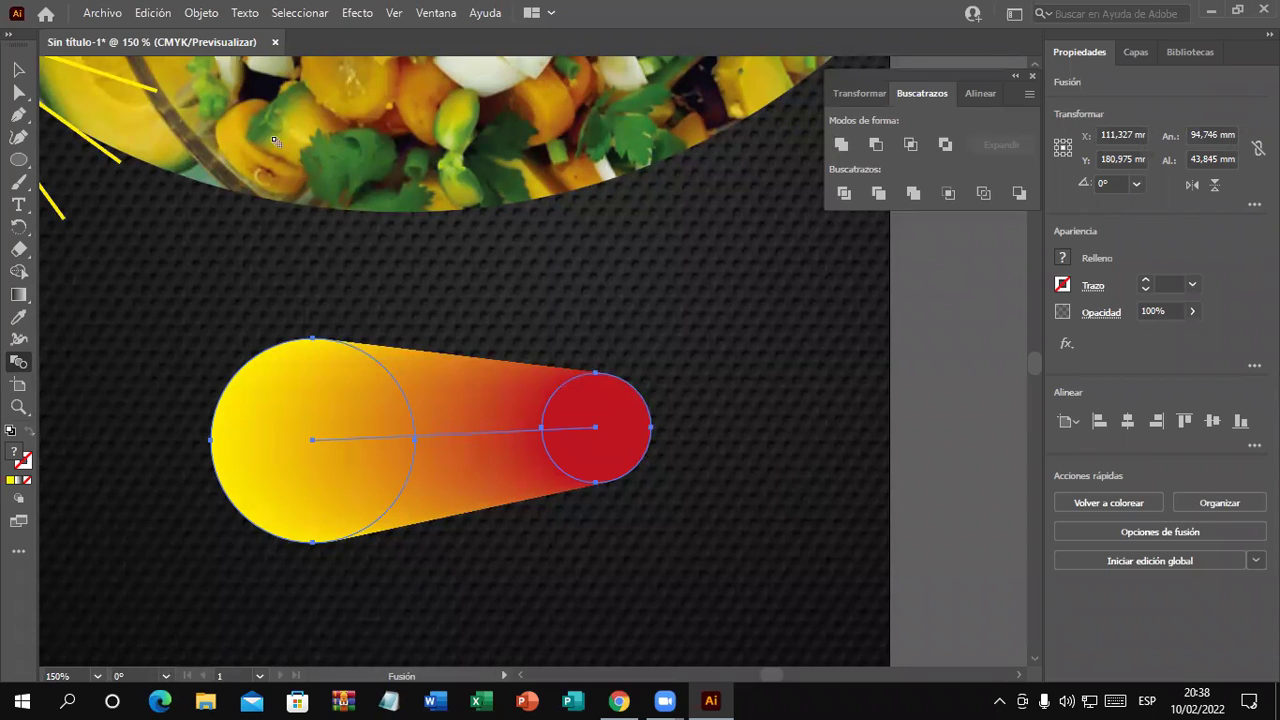
click(200, 13)
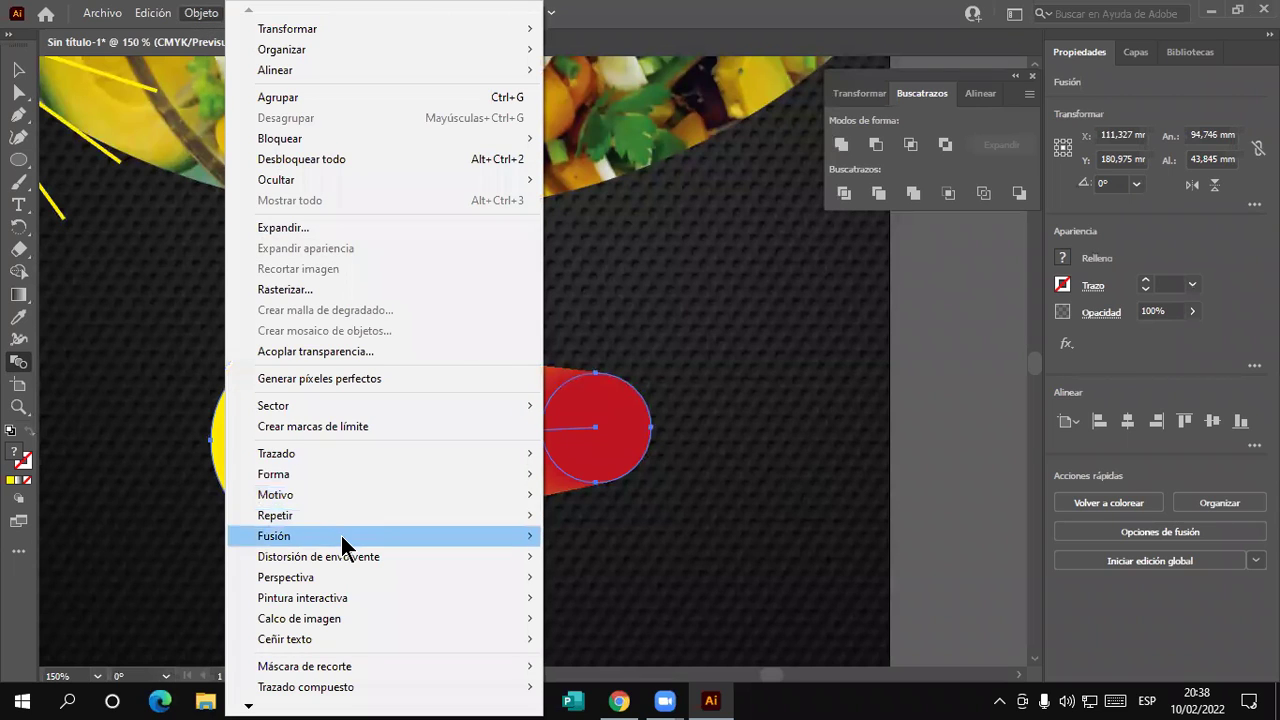
mouse_move(383, 536)
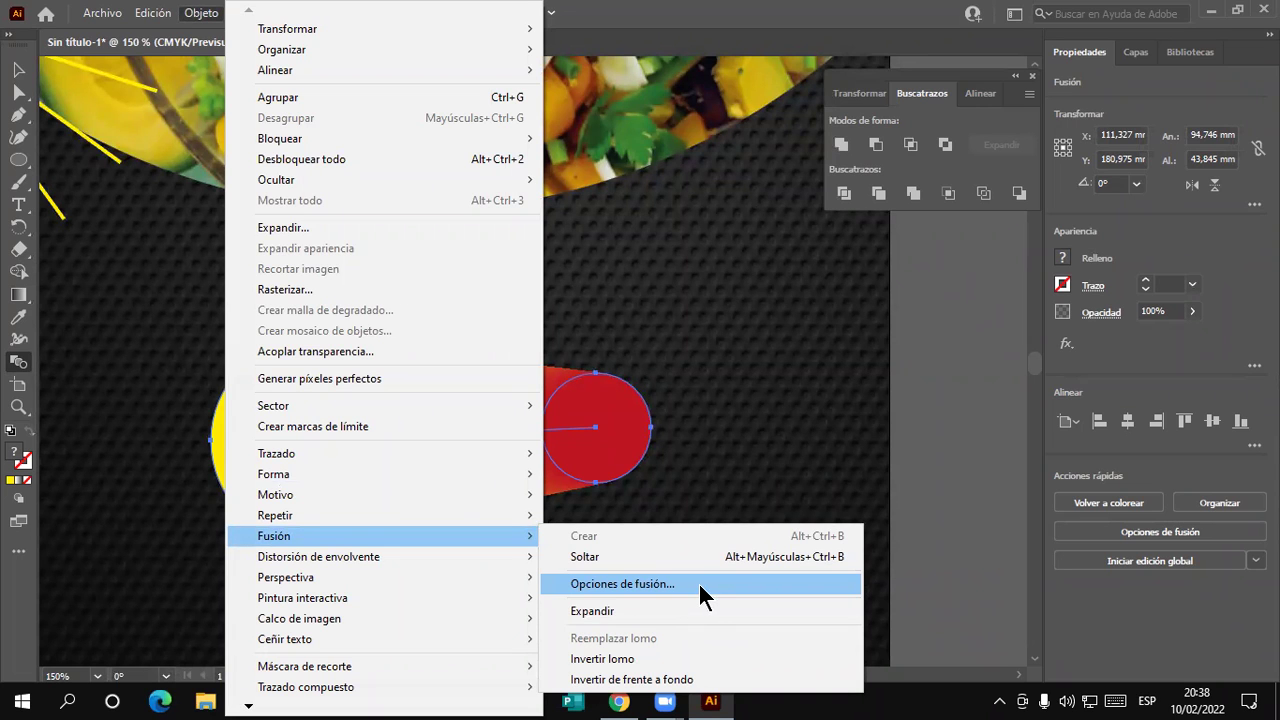
click(698, 583)
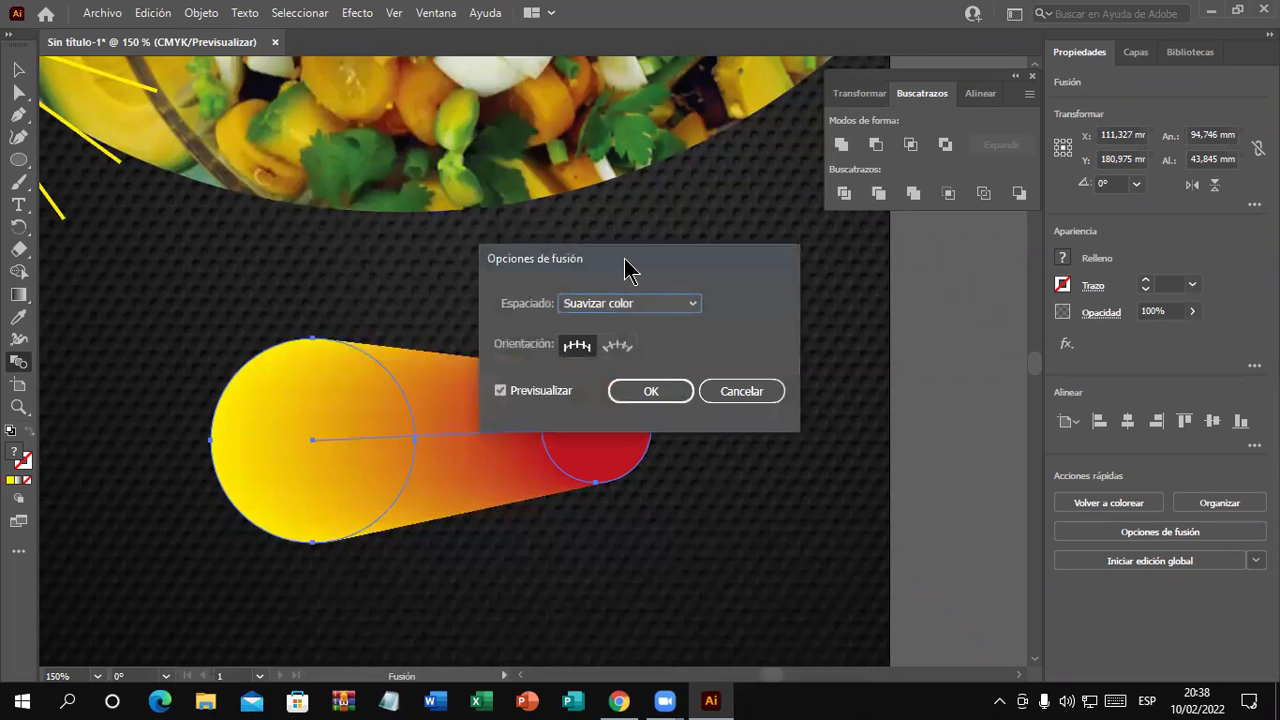
drag(630, 258, 639, 149)
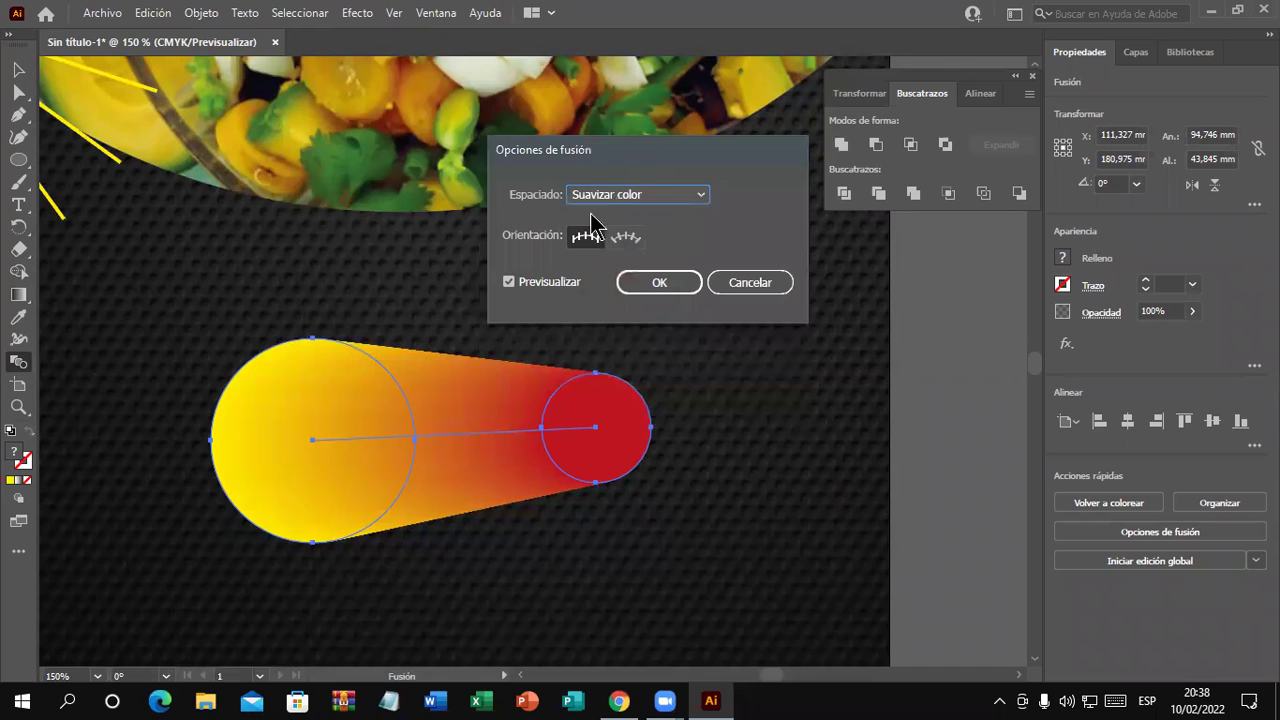
click(704, 195)
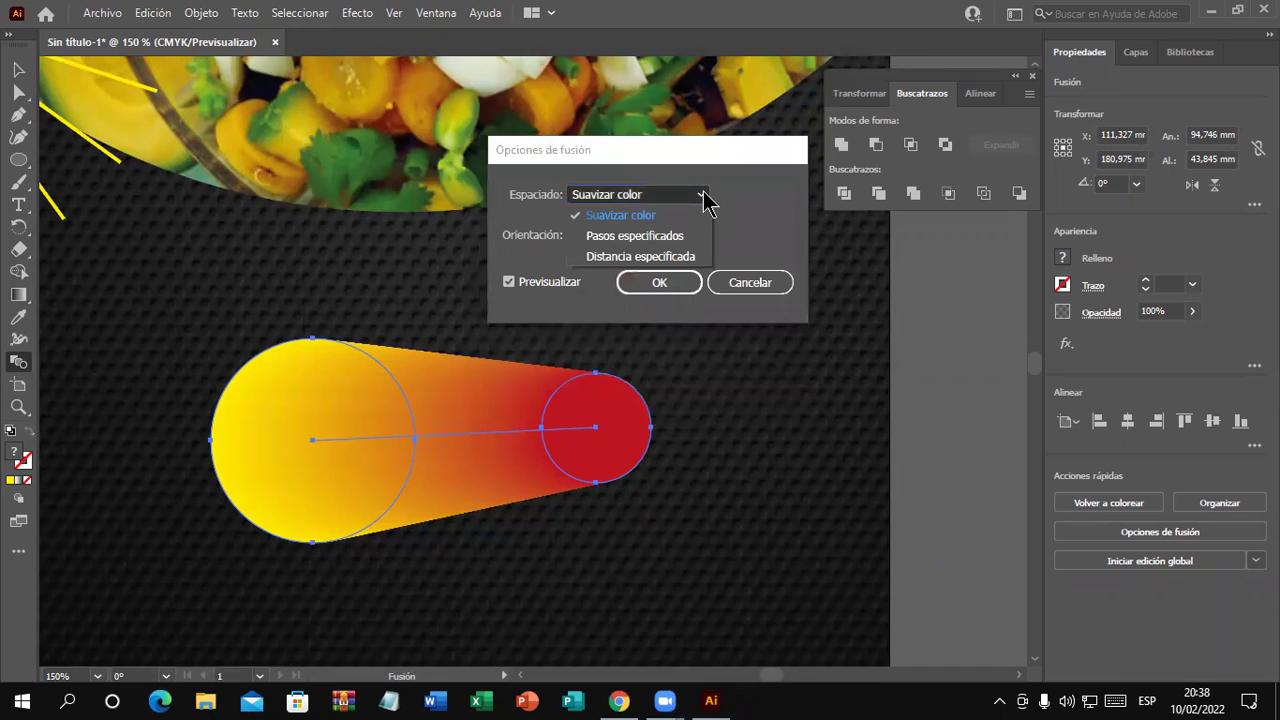
click(619, 221)
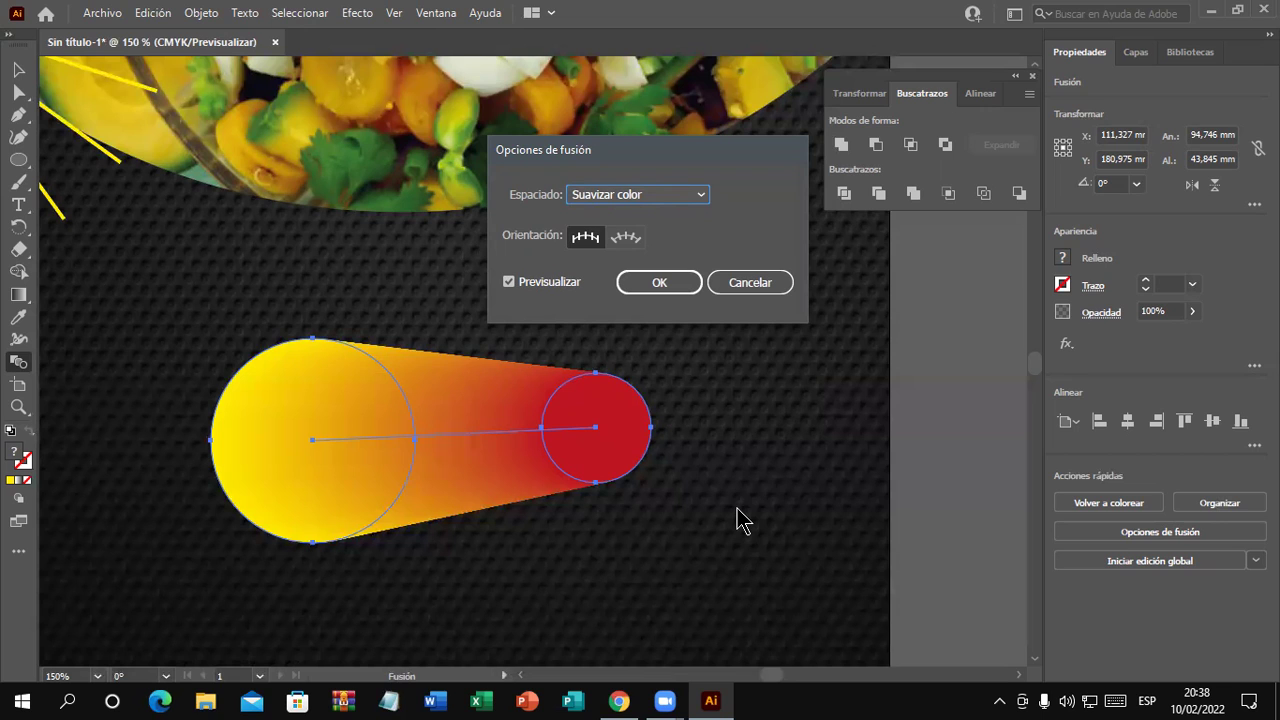
click(752, 290)
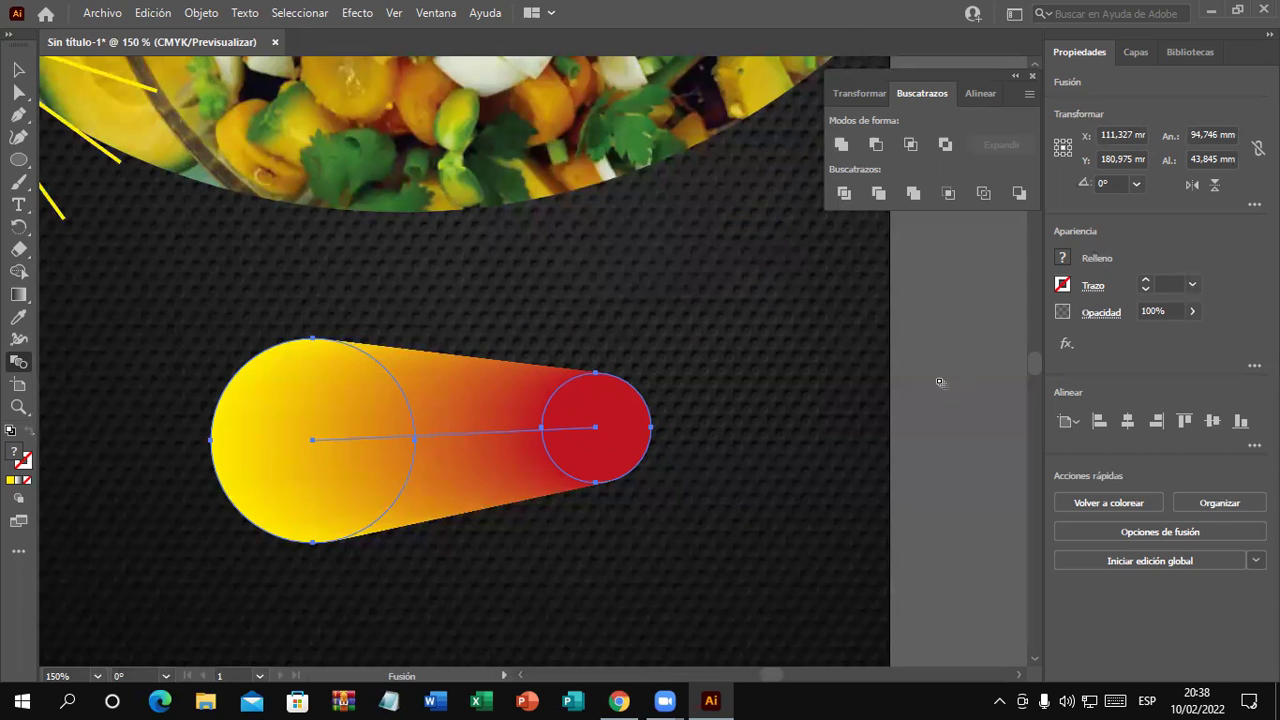
click(18, 69)
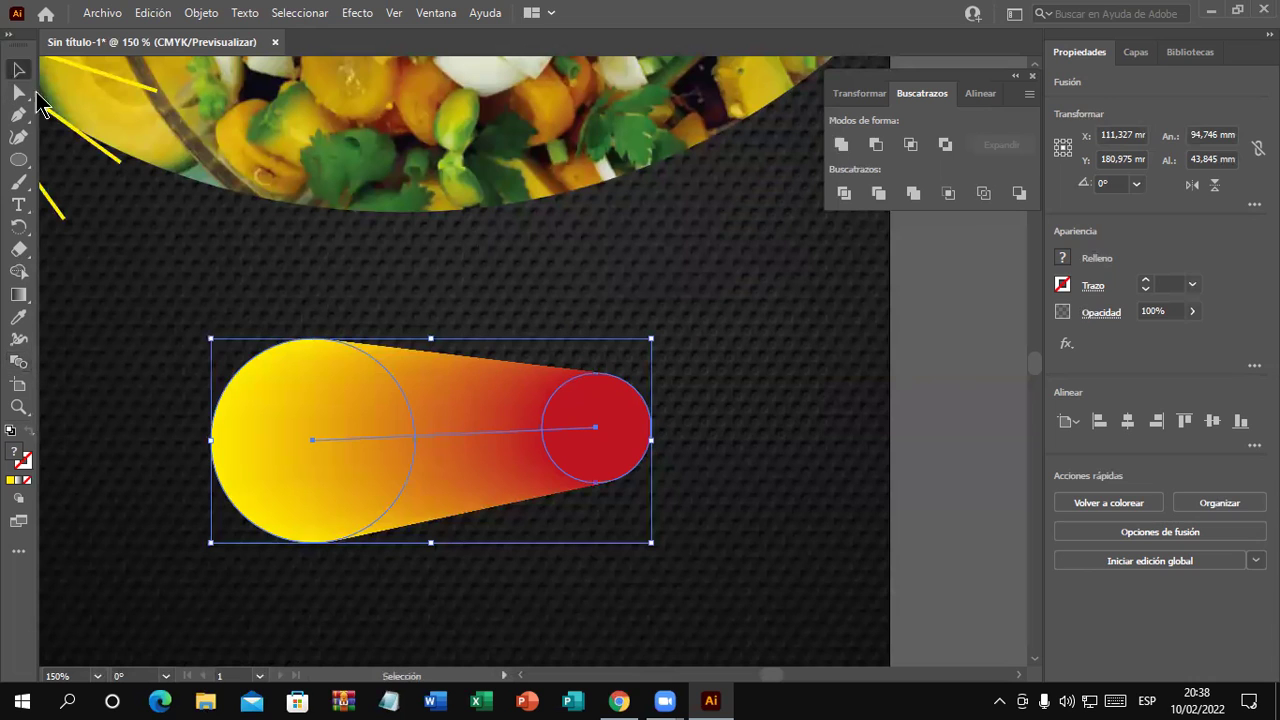
Move the tapered blend shape up and to the left
click(808, 430)
scroll(600, 530, down, 1)
drag(532, 401, 432, 313)
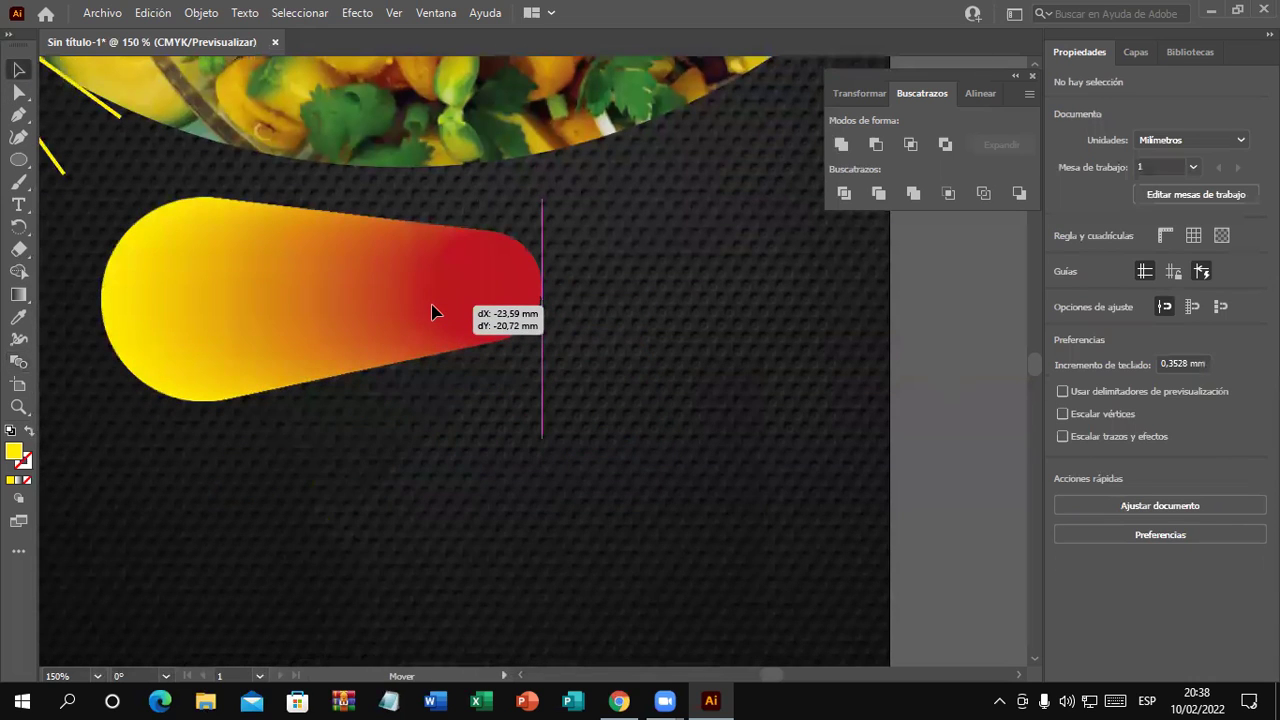
mouse_move(476, 355)
mouse_down()
mouse_move(352, 259)
mouse_move(393, 290)
mouse_up()
click(686, 437)
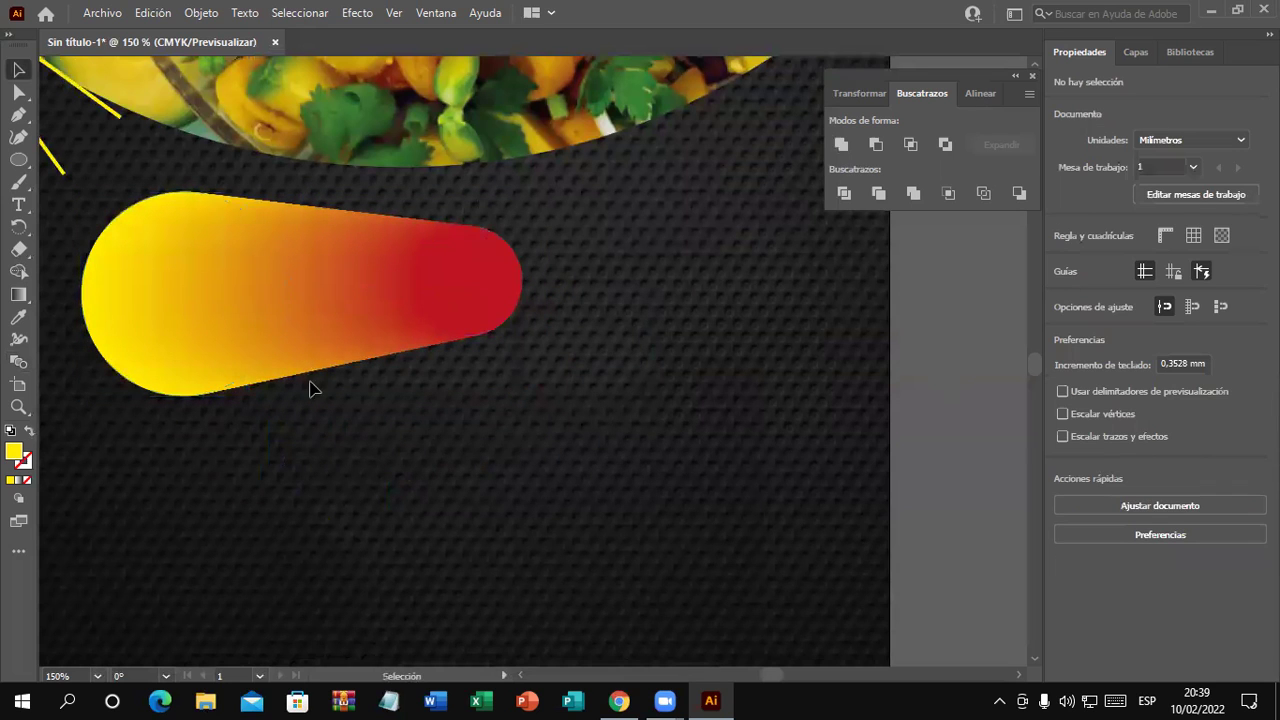
Draw a new yellow circle and a small red circle placed on its bottom edge
click(18, 160)
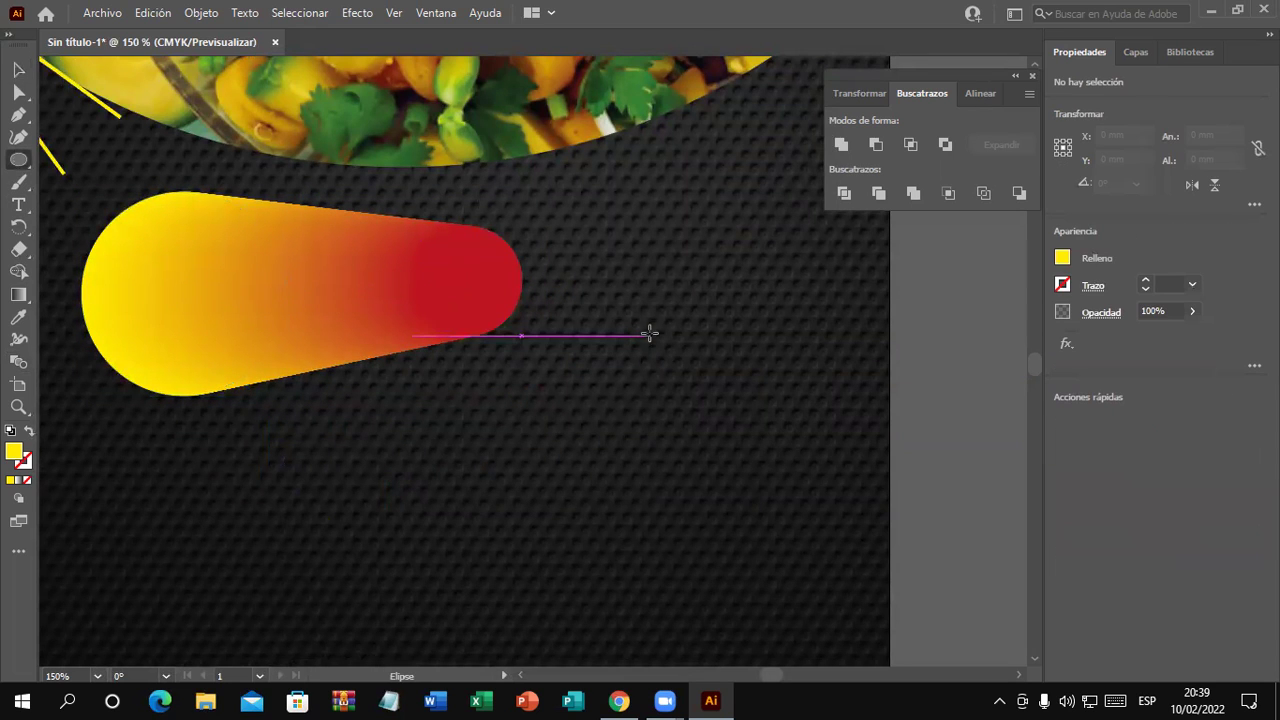
drag(655, 311, 858, 514)
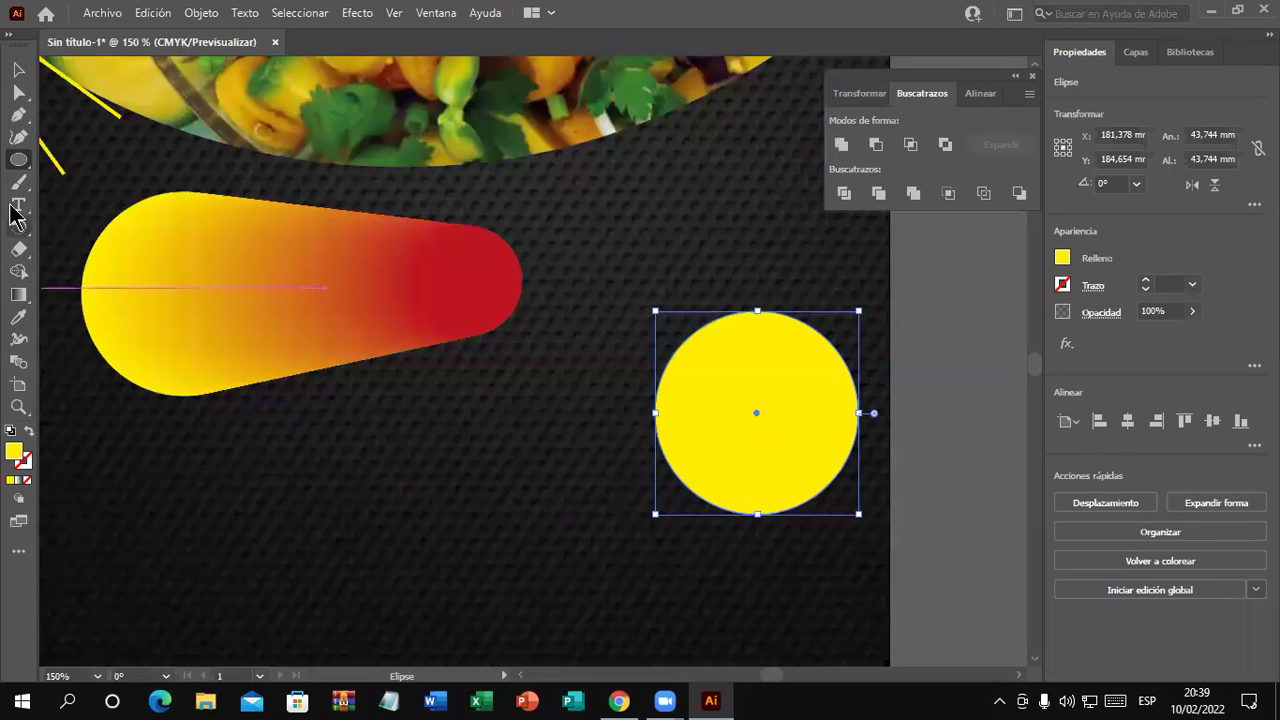
drag(502, 455, 575, 527)
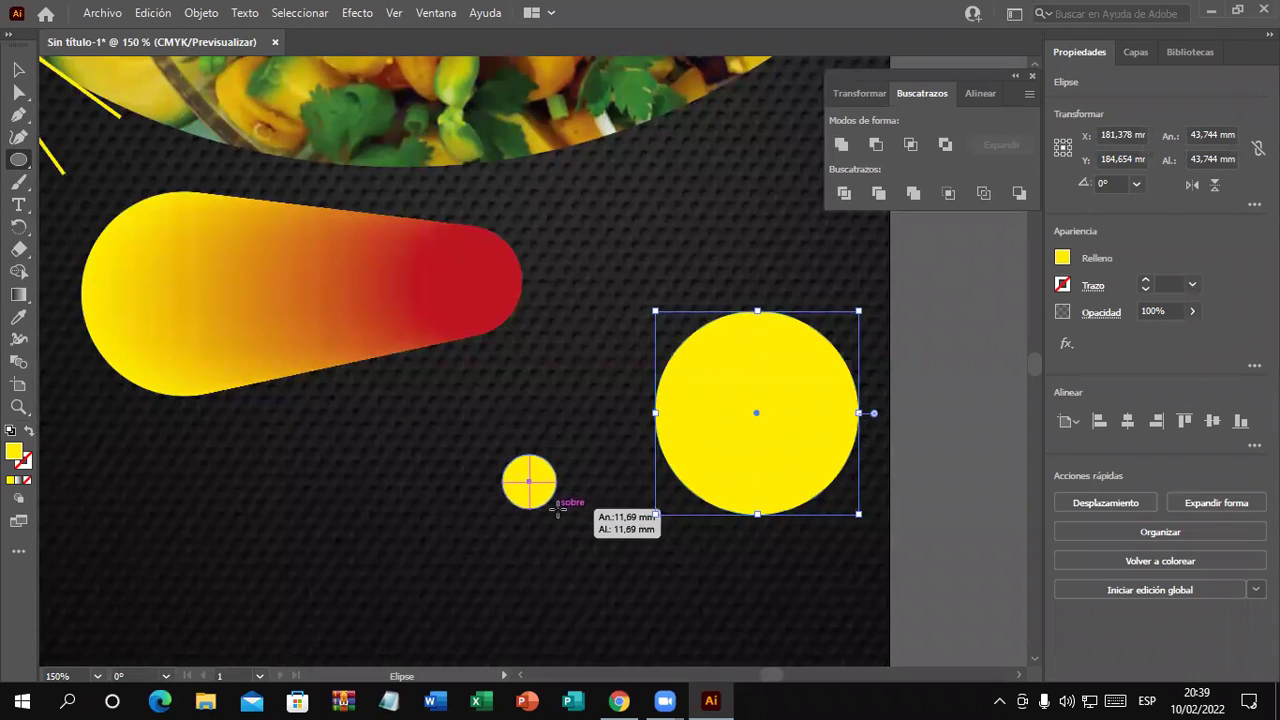
click(18, 69)
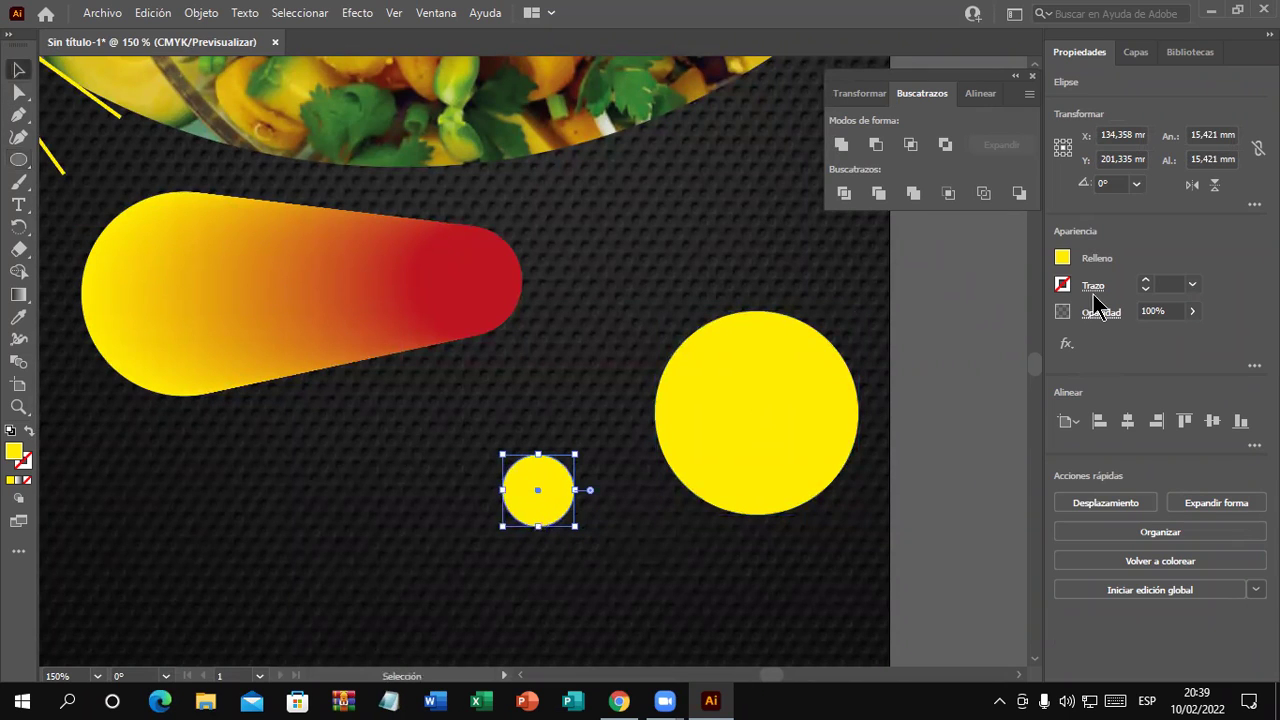
click(1063, 258)
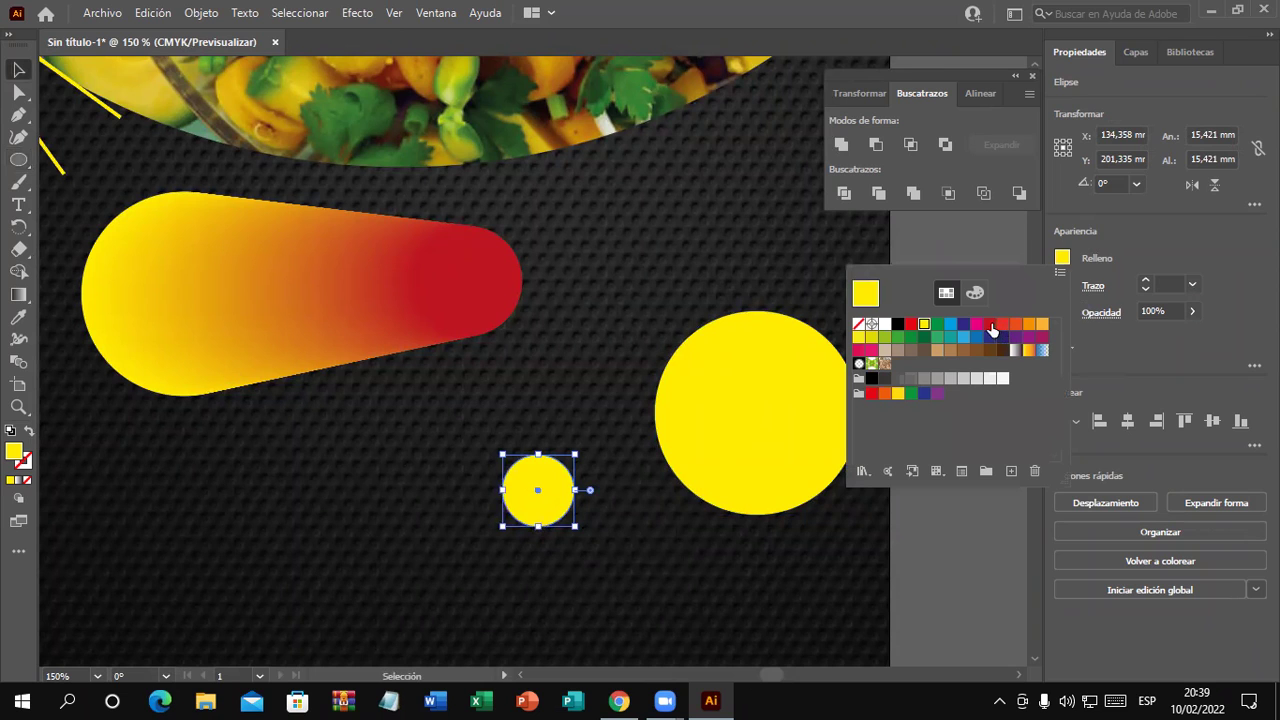
click(990, 324)
drag(553, 508, 774, 498)
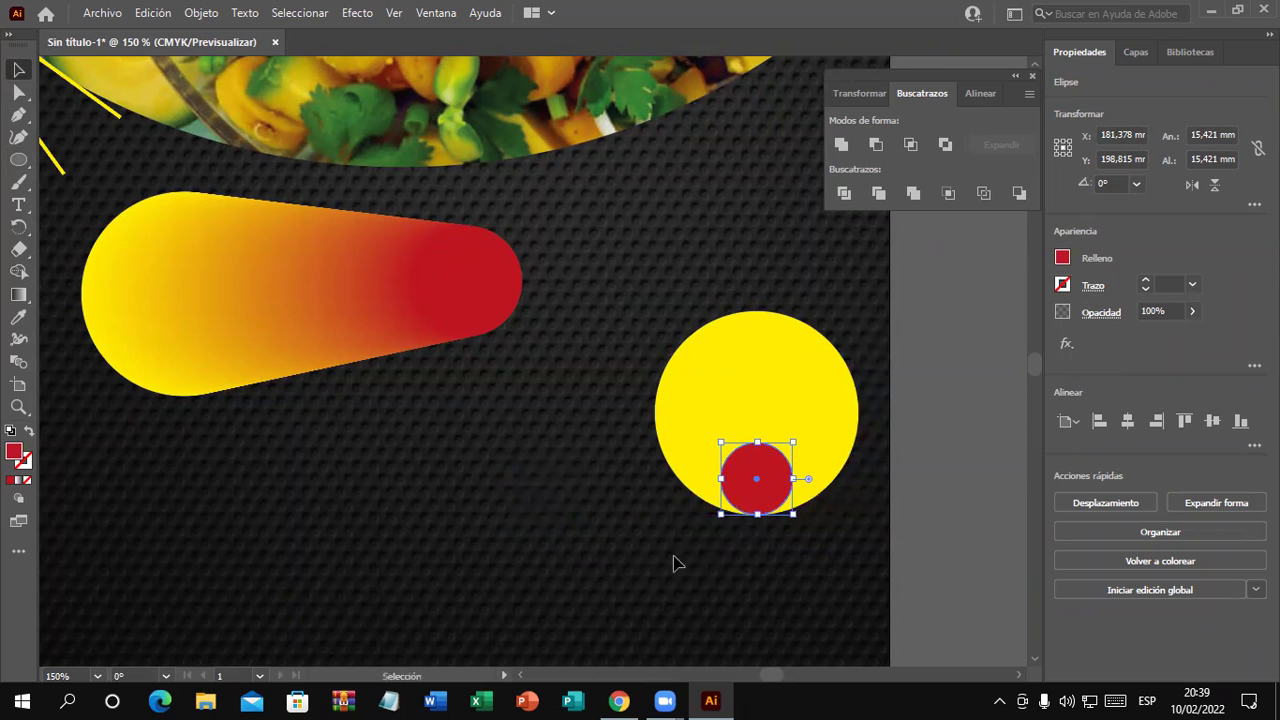
Blend the red and yellow circles into a glowing yellow-to-red sphere
click(18, 361)
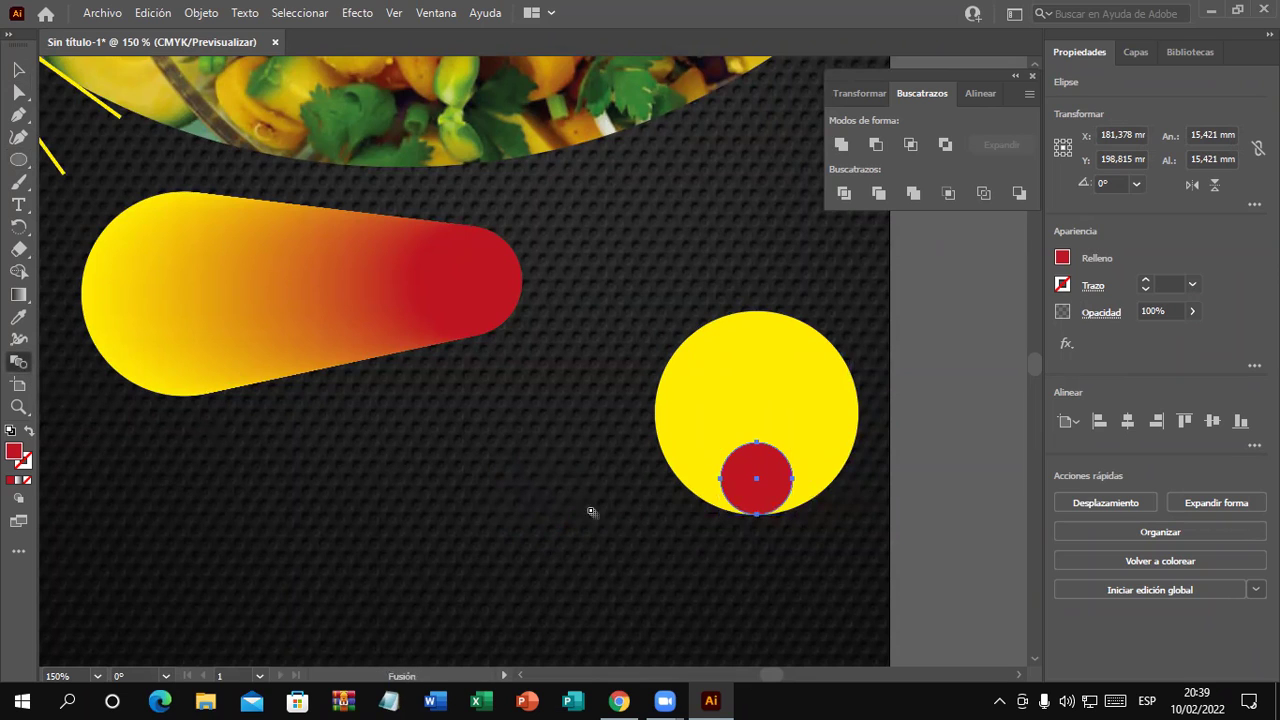
click(746, 374)
click(24, 74)
click(502, 515)
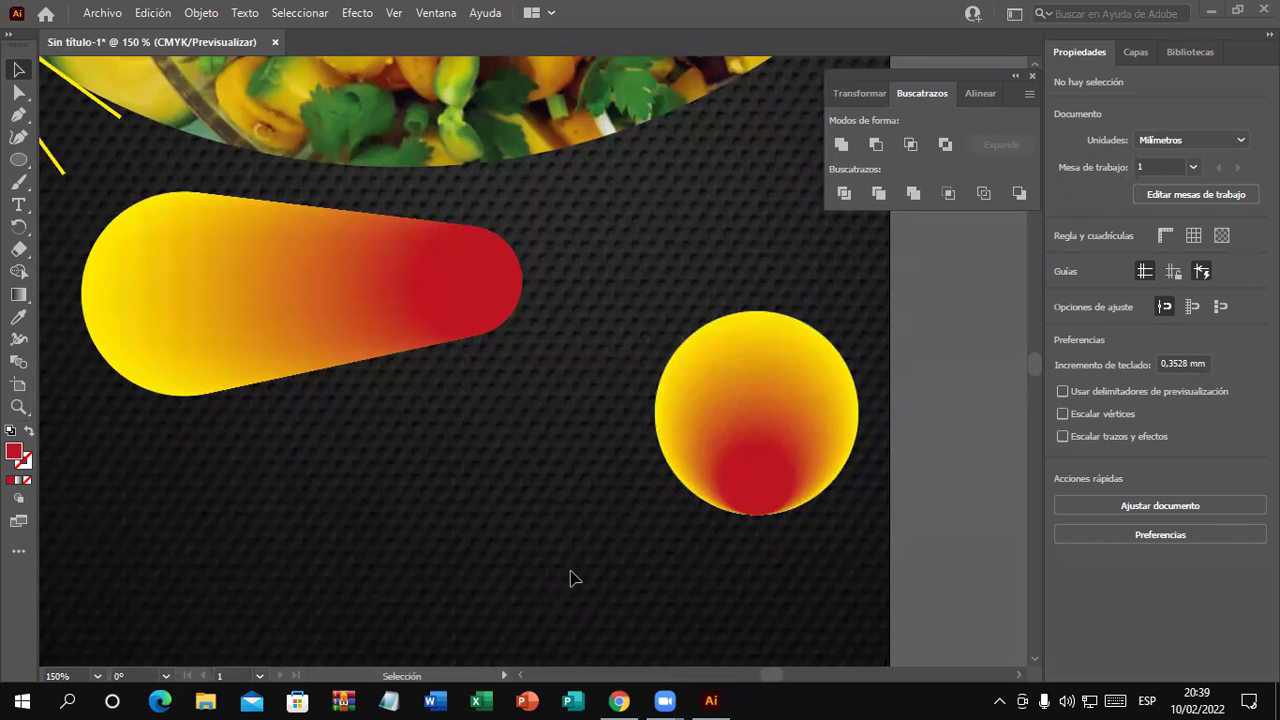
Move the gradient sphere below the tapered blend and reselect the tapered blend
mouse_move(716, 429)
mouse_down()
mouse_move(270, 530)
mouse_move(307, 585)
mouse_up()
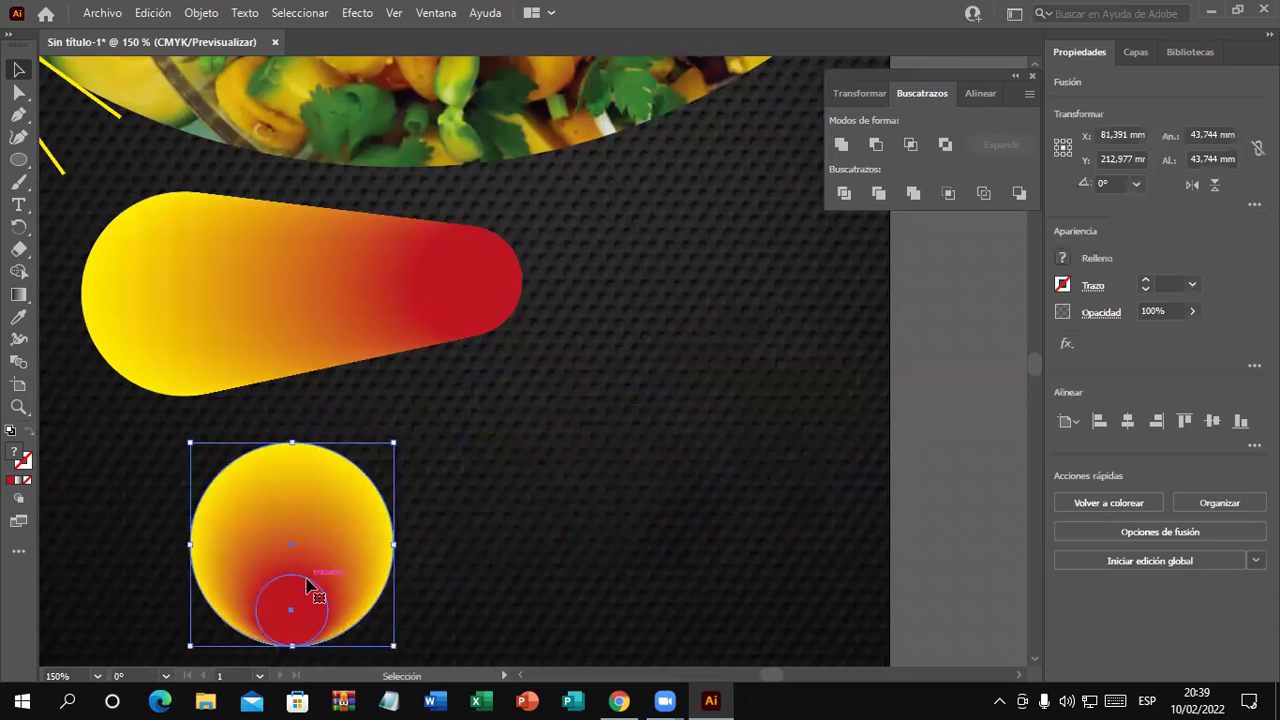
click(337, 340)
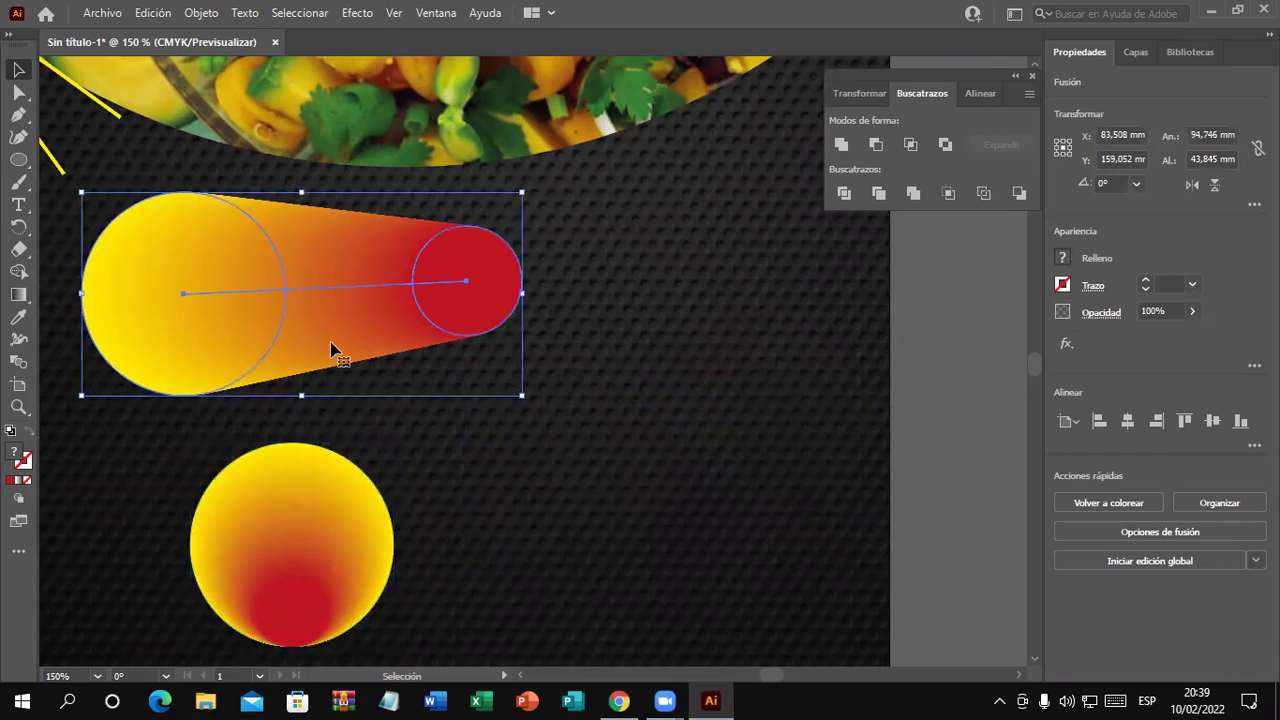
click(201, 13)
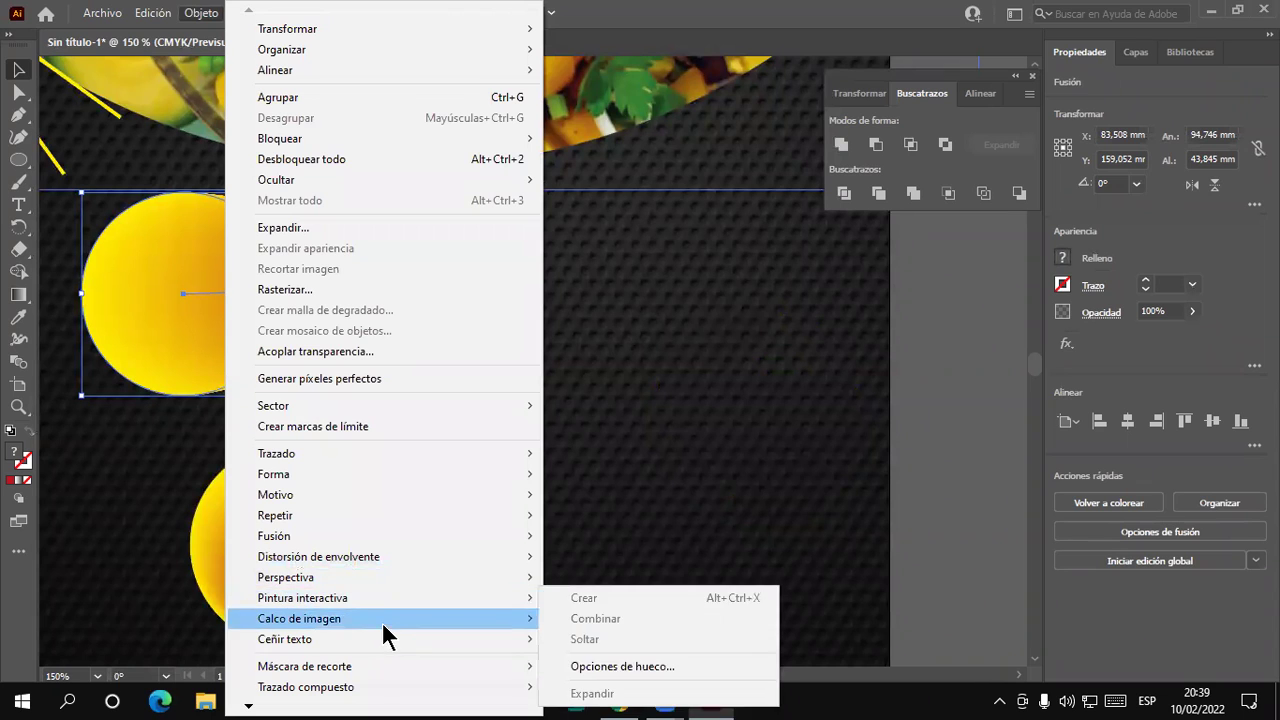
mouse_move(274, 536)
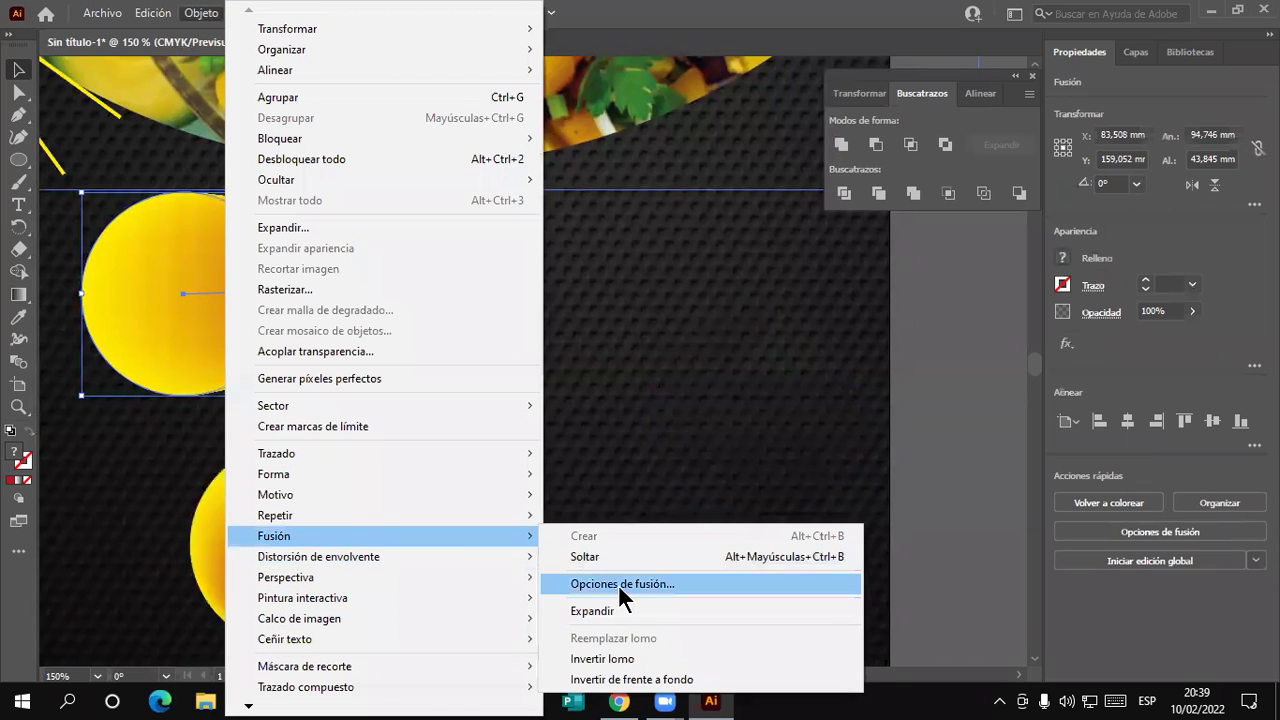
Try Pasos especificados at 20 steps in the tapered blend's Opciones de fusión
click(620, 584)
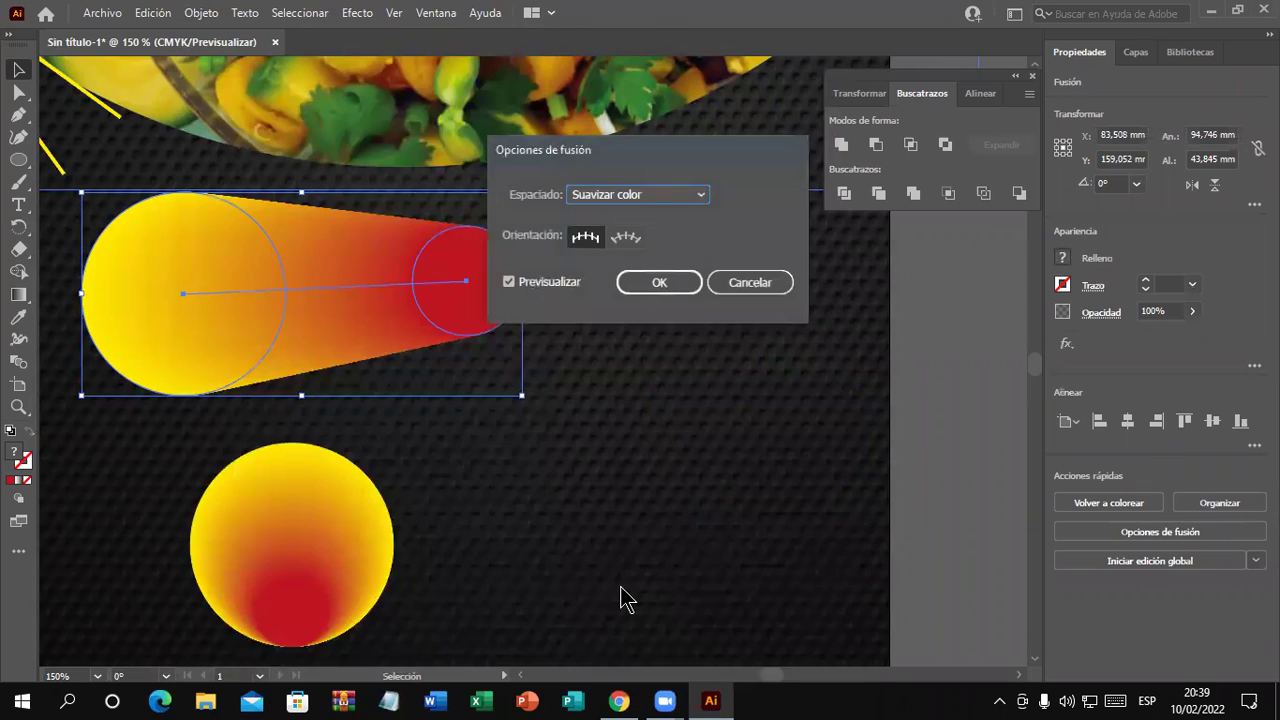
drag(605, 165, 719, 309)
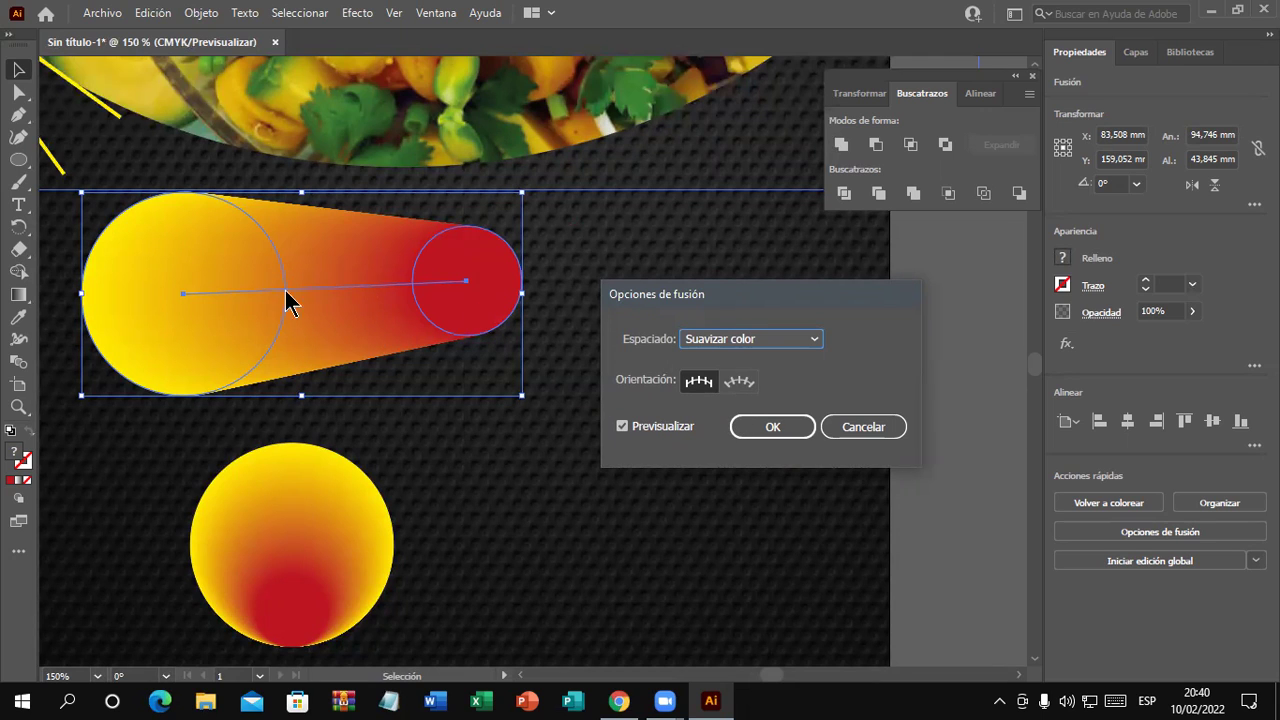
click(811, 339)
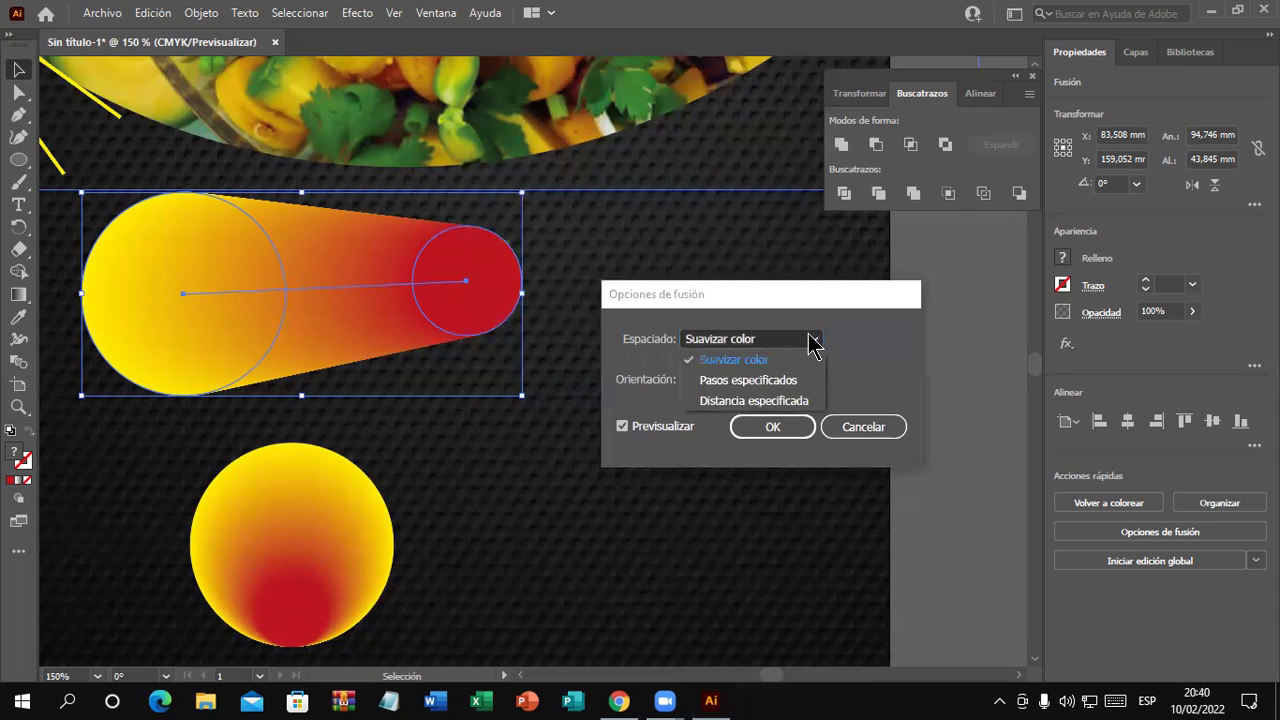
click(778, 384)
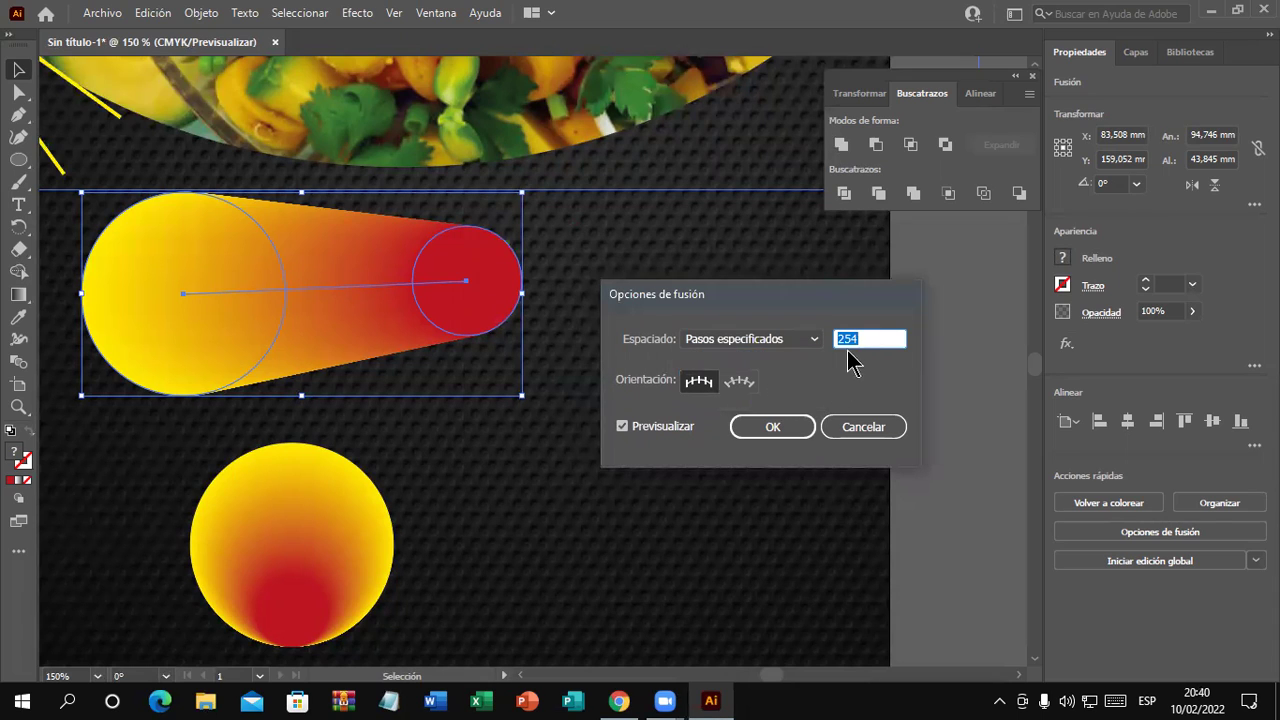
text(20)
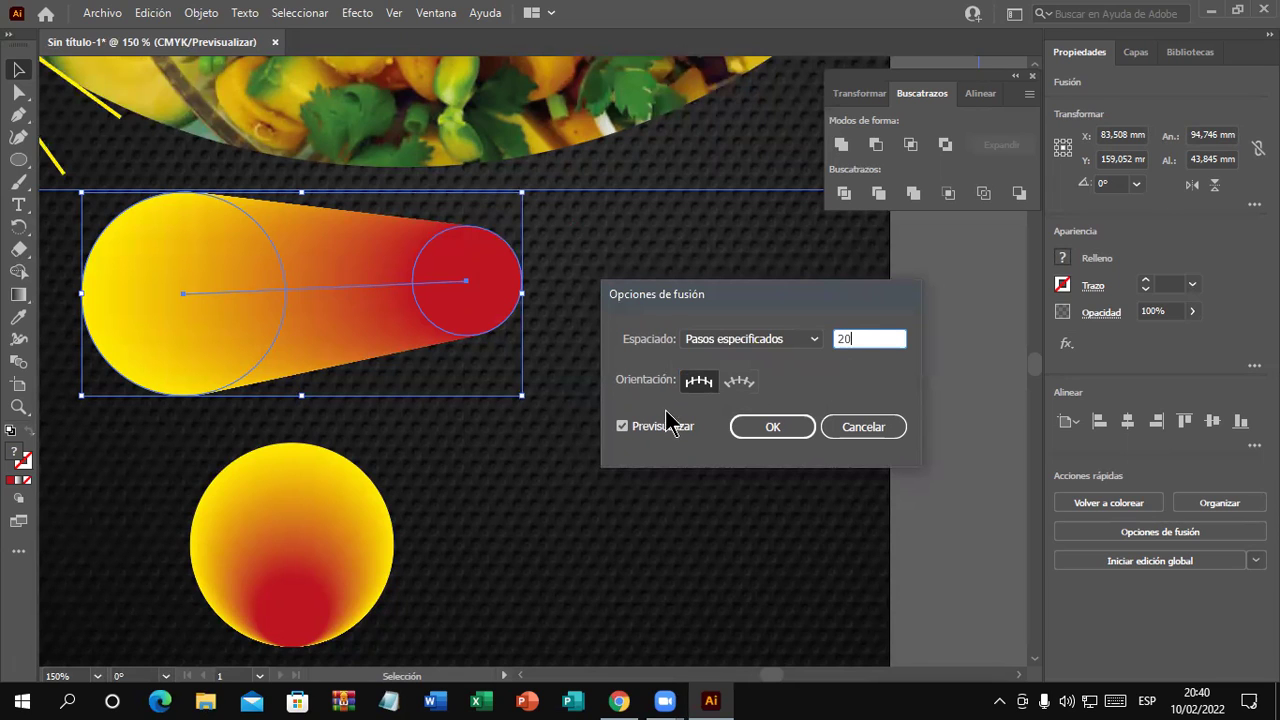
click(649, 437)
click(649, 437)
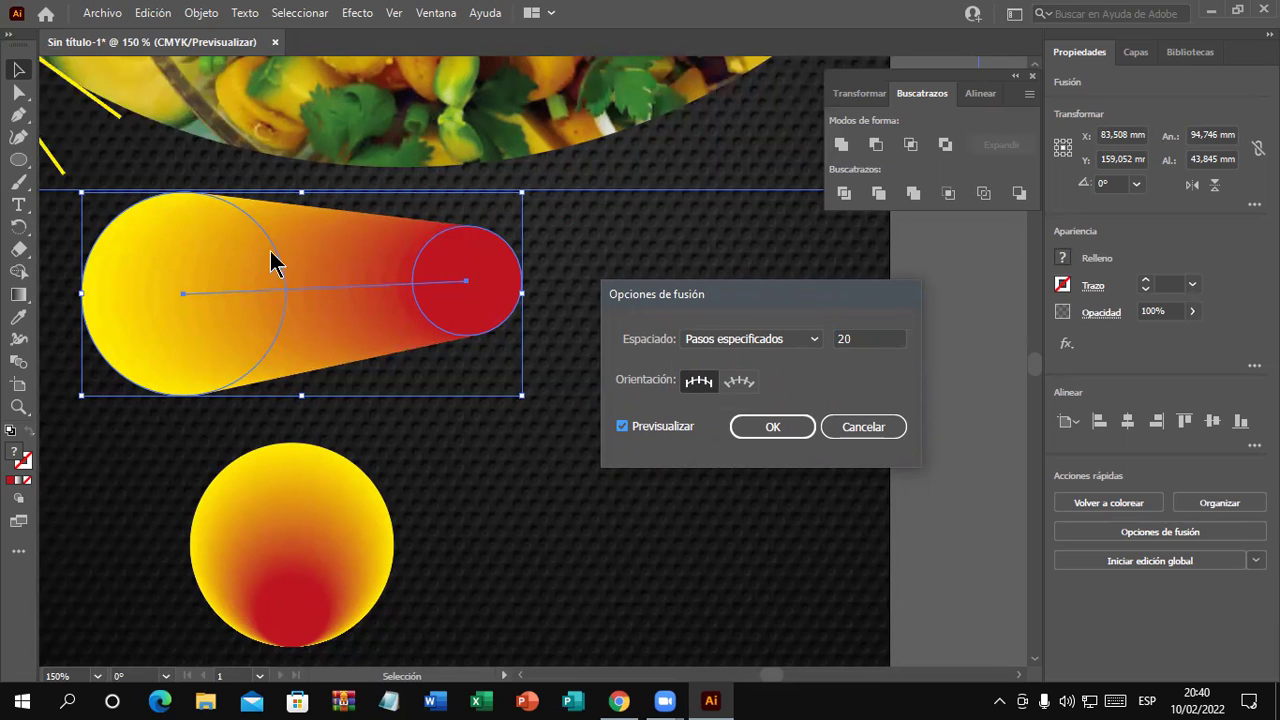
Preview 10 steps, then switch spacing to Distancia especificada at 1,411 mm
click(870, 339)
text(1)
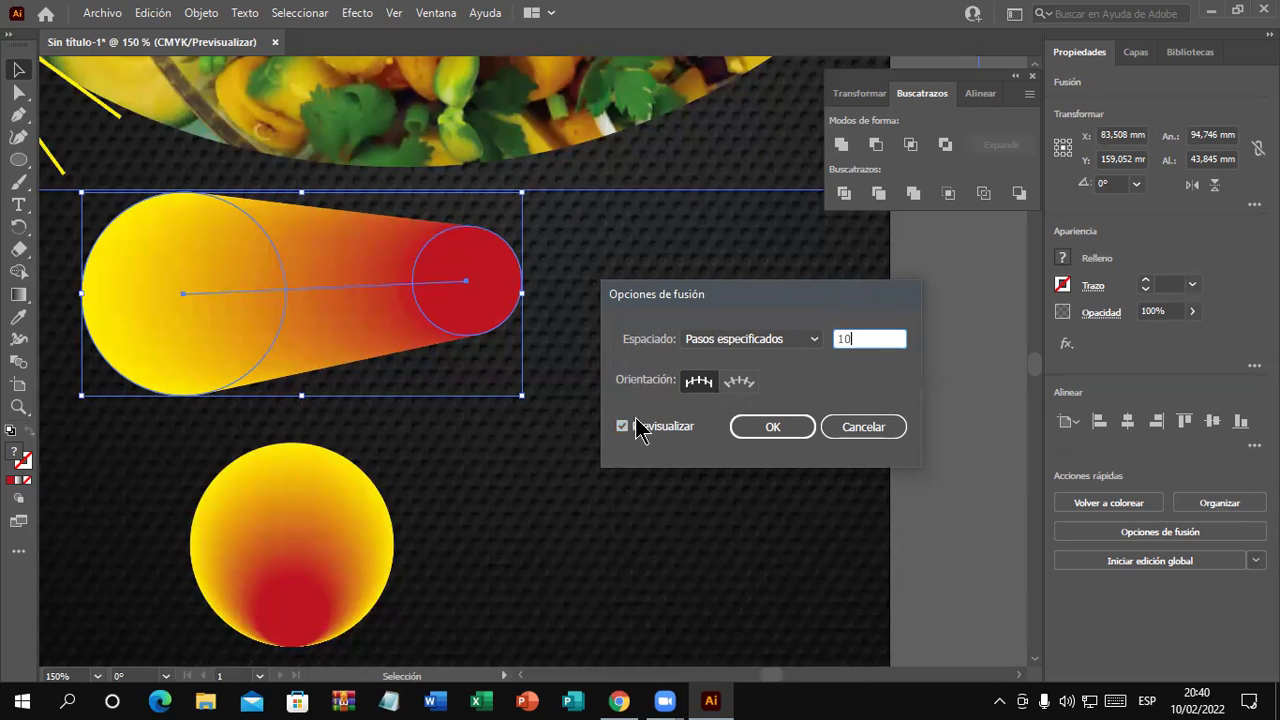
click(622, 427)
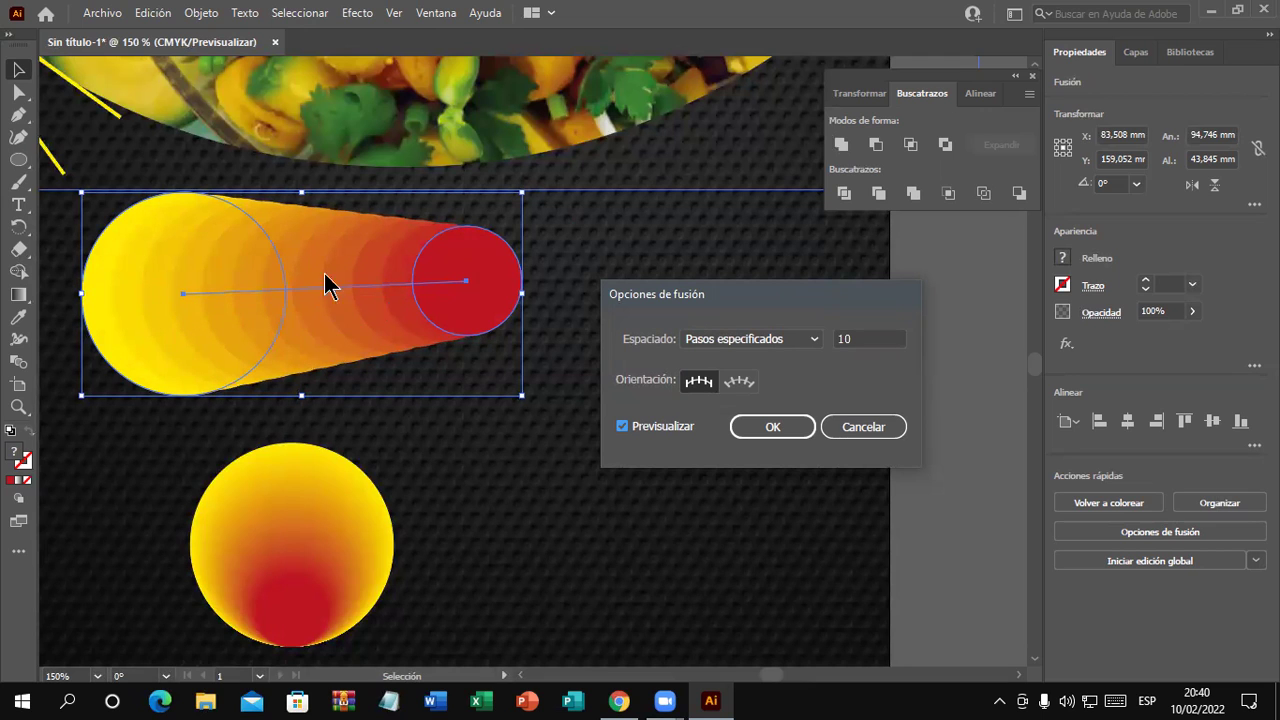
click(812, 340)
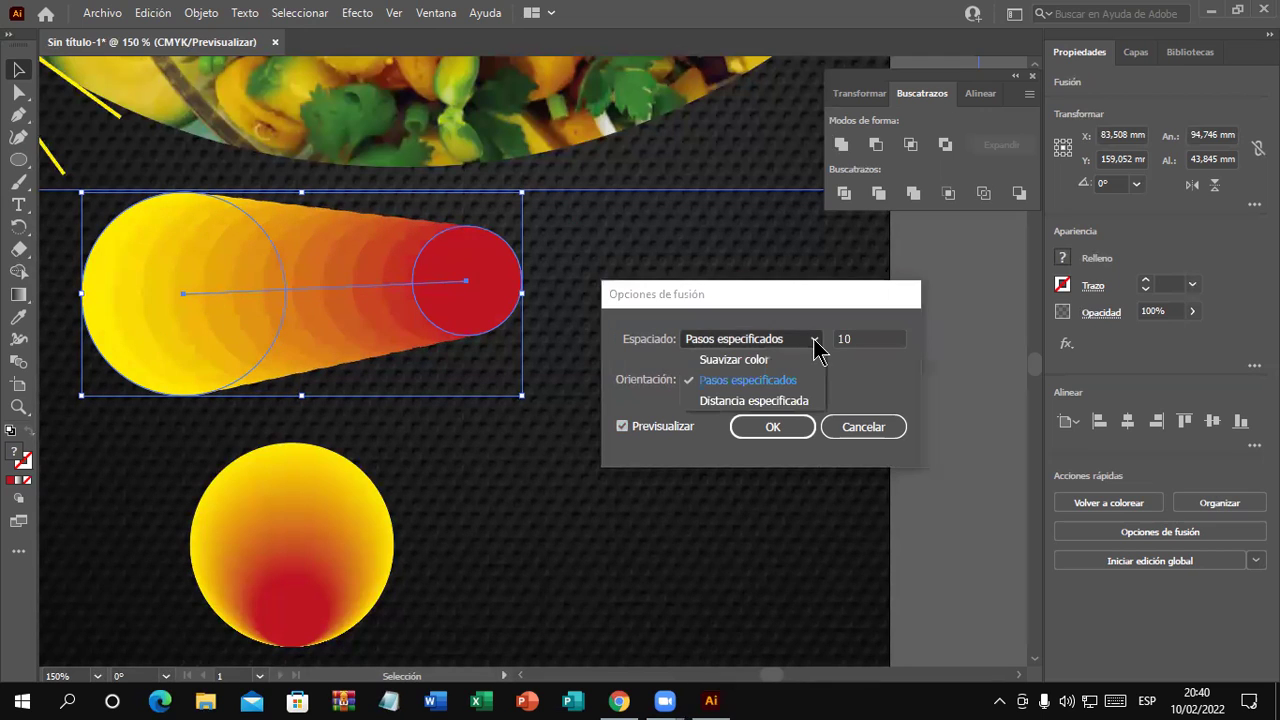
click(770, 401)
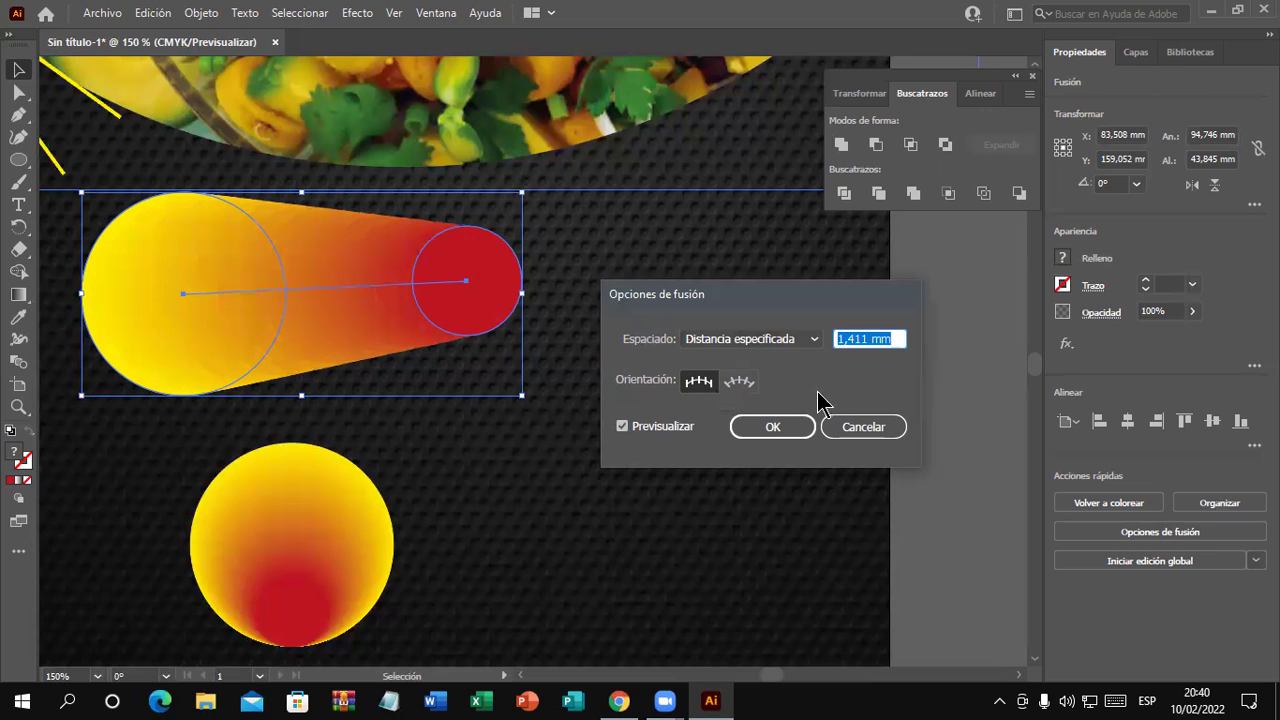
Try specified spacing distances of 0 and 0,1 mm with the preview
click(863, 339)
double_click(866, 339)
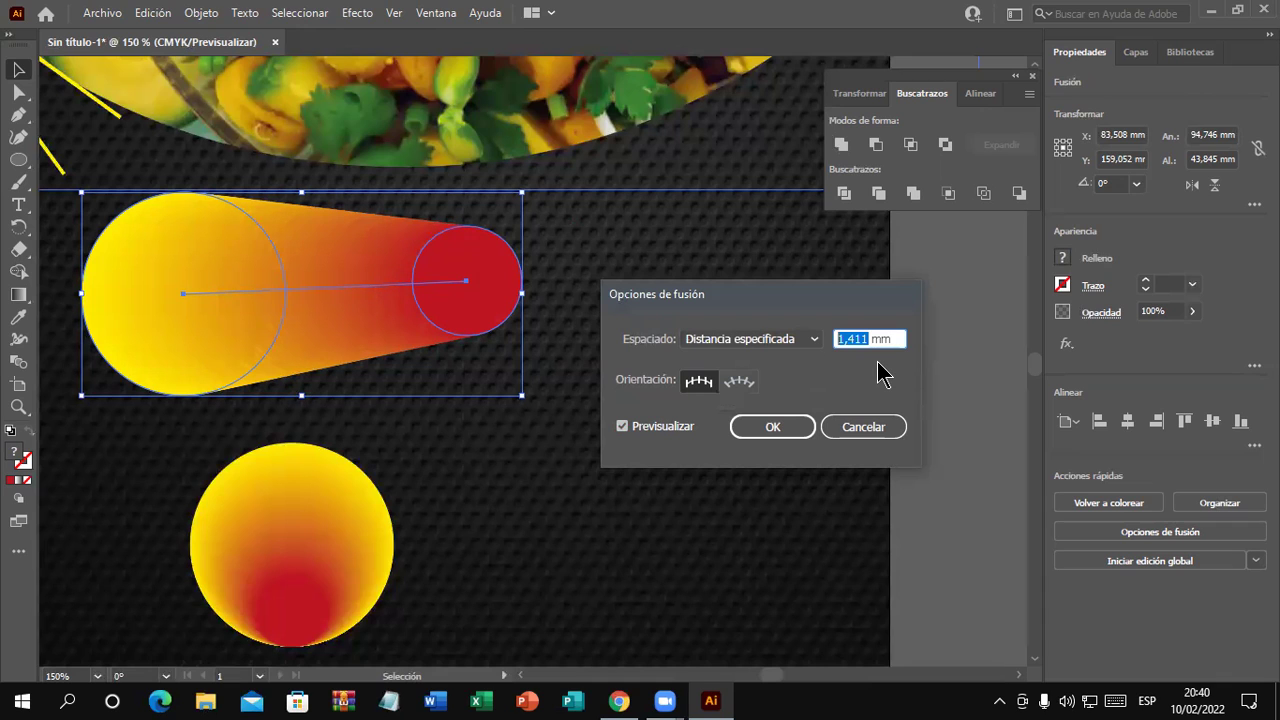
text(0)
click(641, 430)
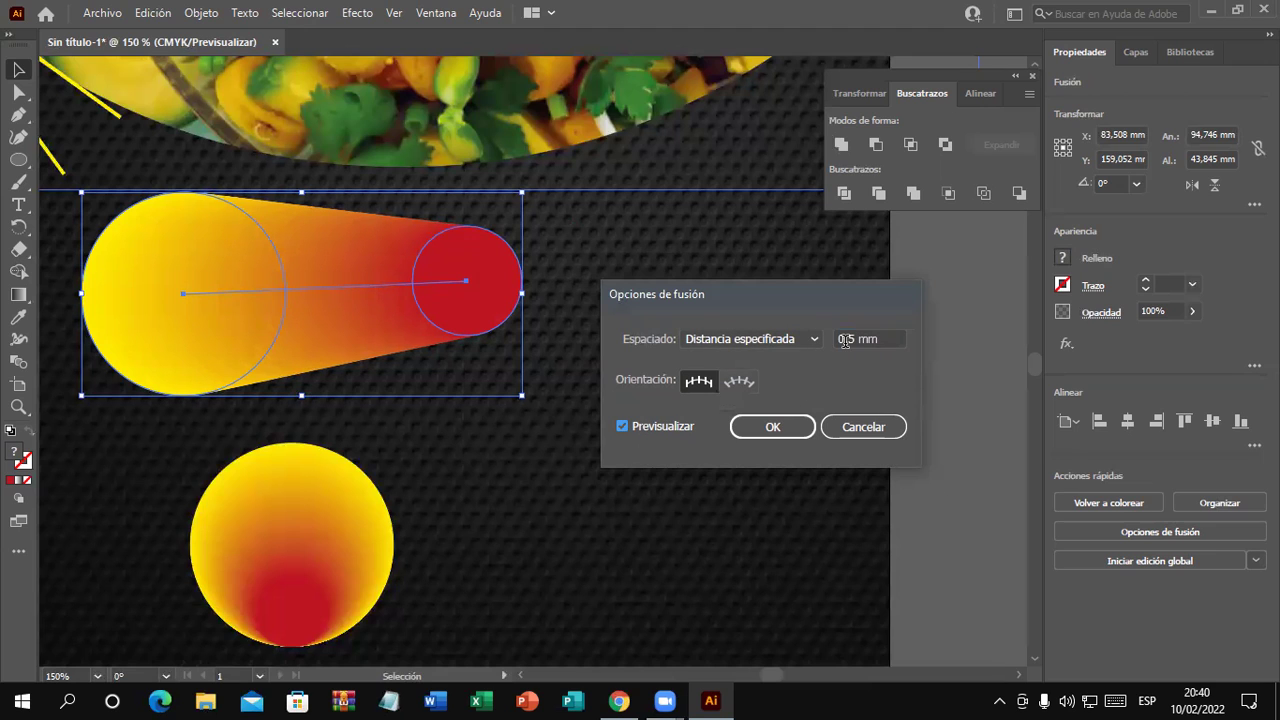
click(848, 338)
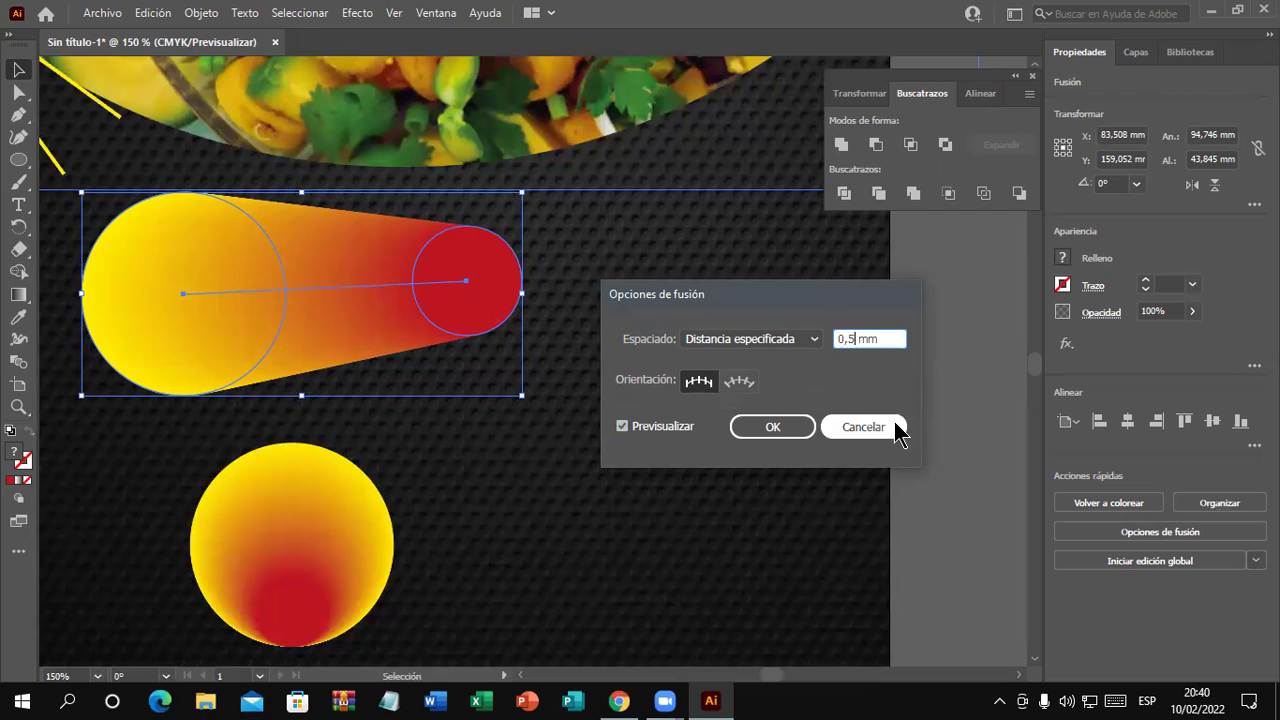
text(1)
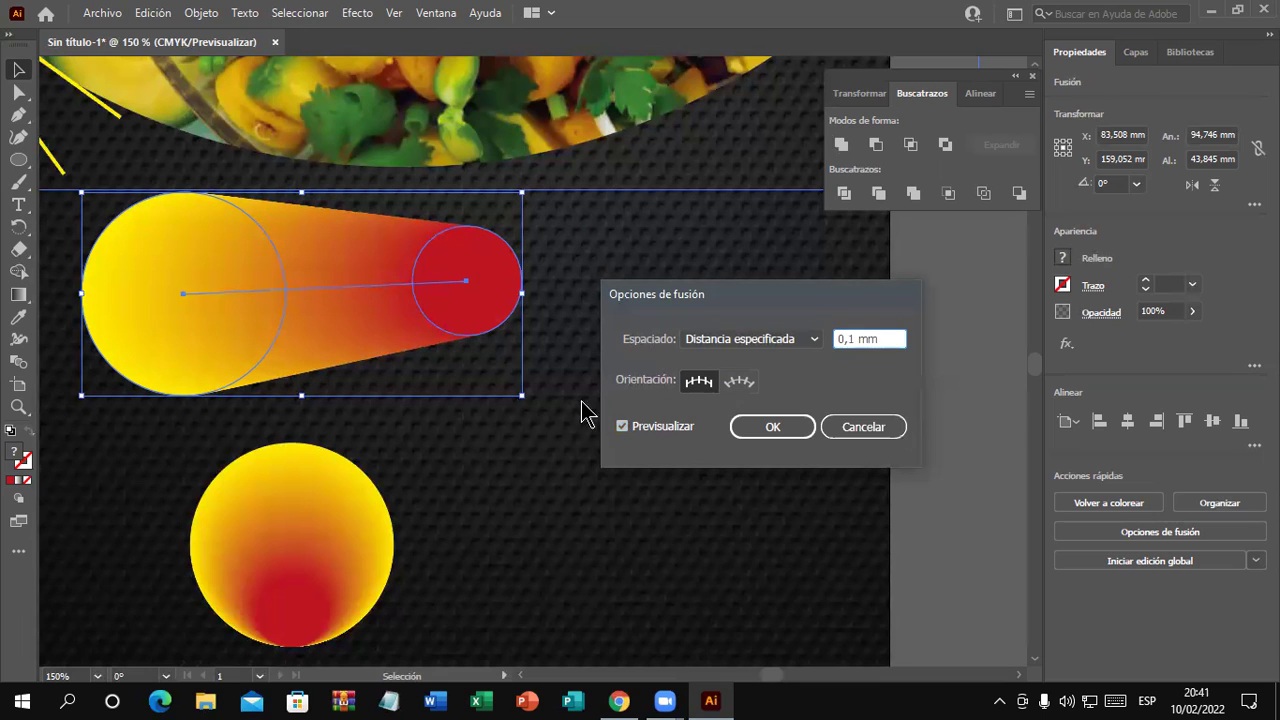
key(Tab)
click(623, 427)
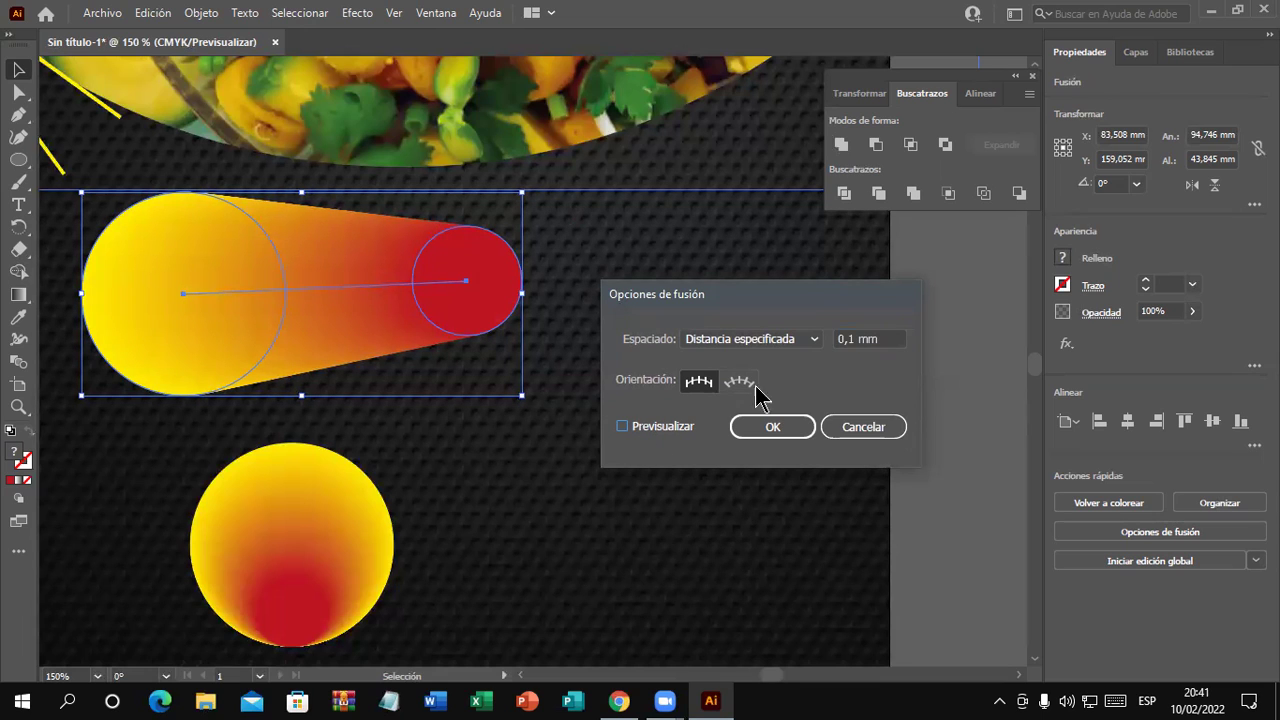
Try 0,05 mm and 20 mm spacing, then cancel the blend option changes
click(848, 338)
text(05)
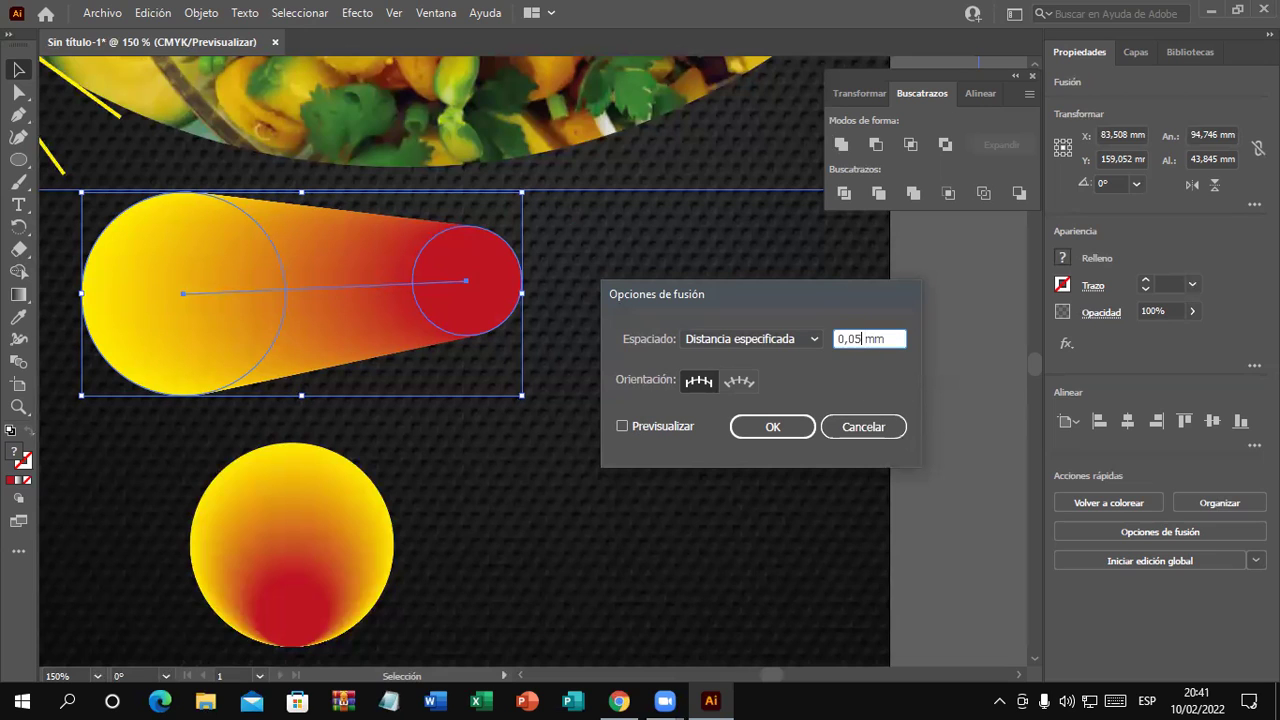
click(672, 430)
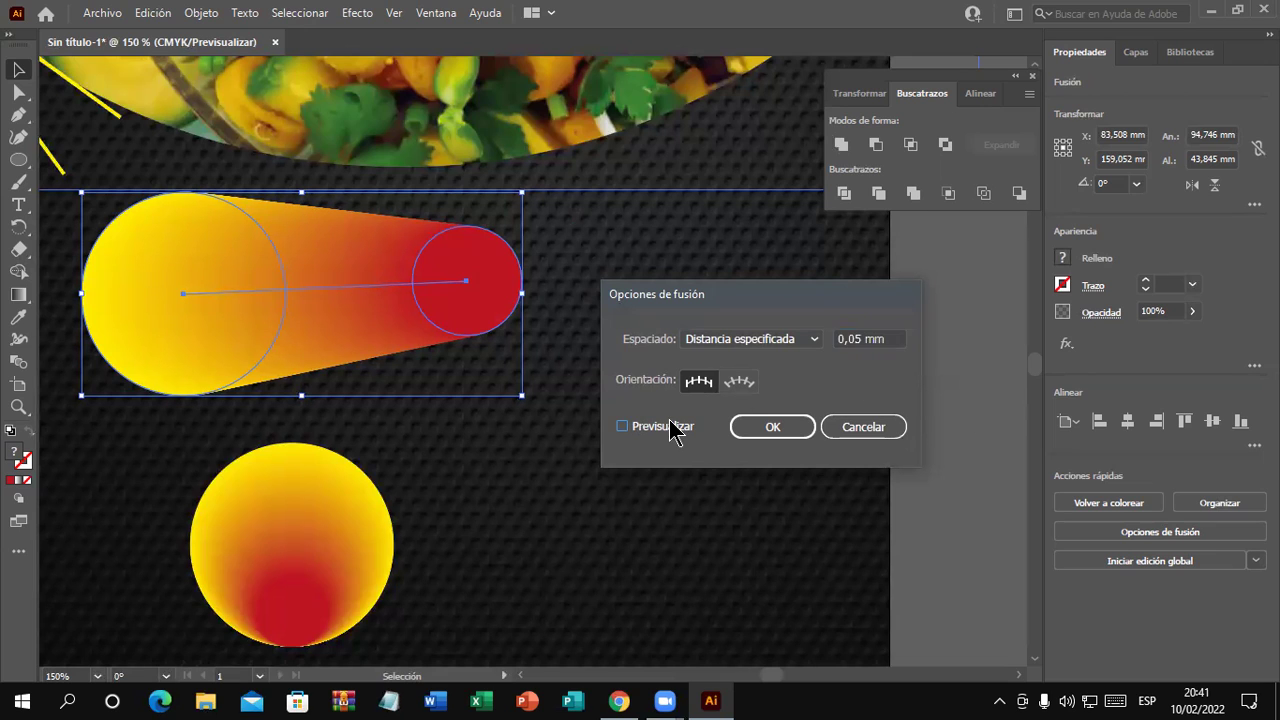
double_click(843, 338)
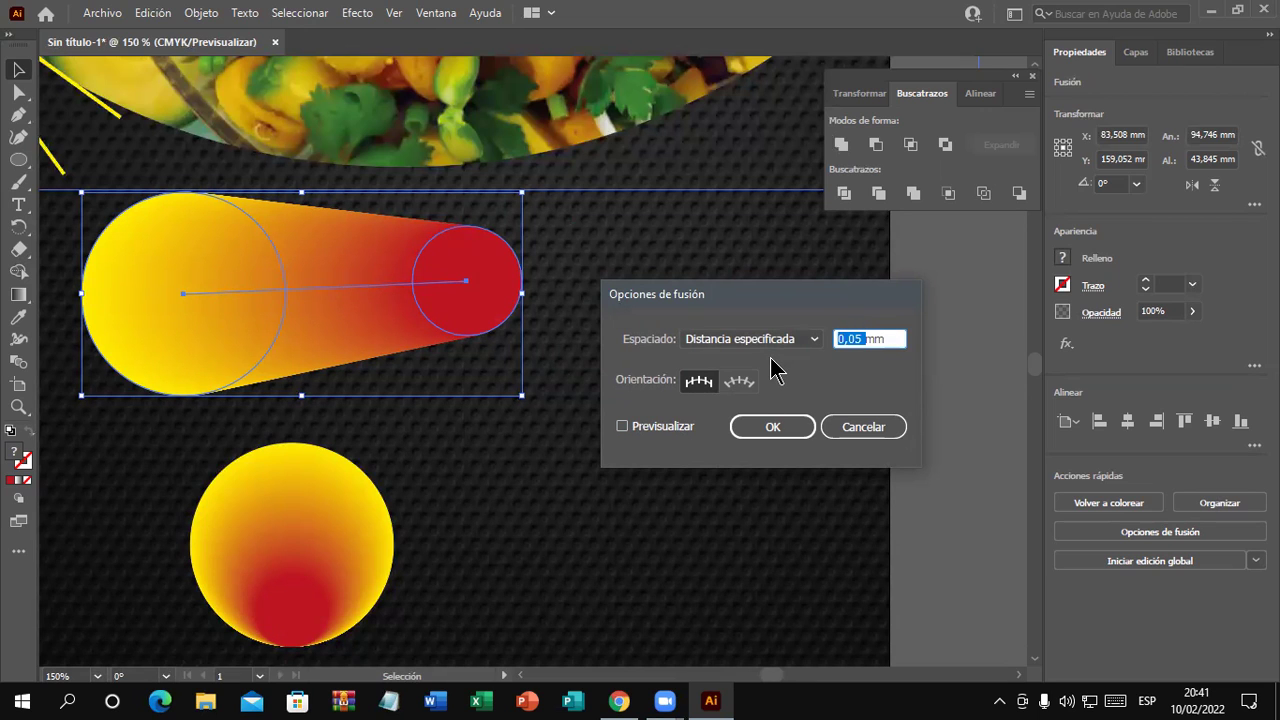
text(20)
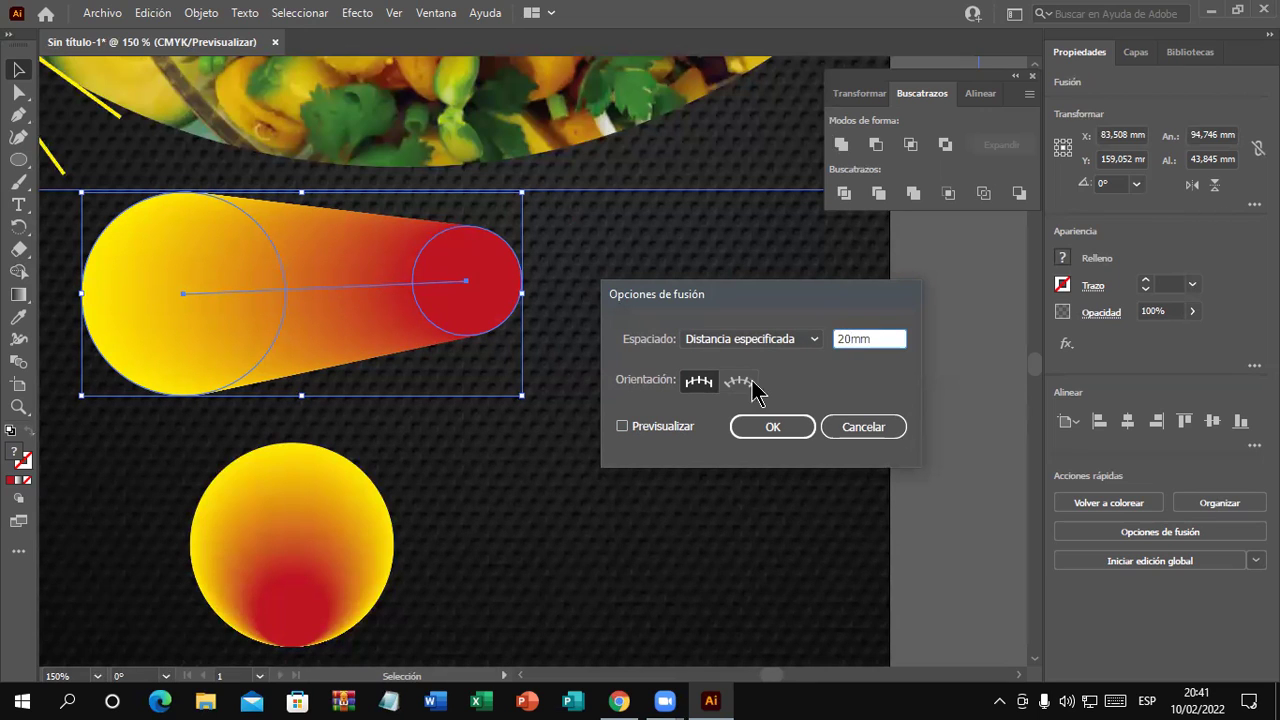
click(657, 432)
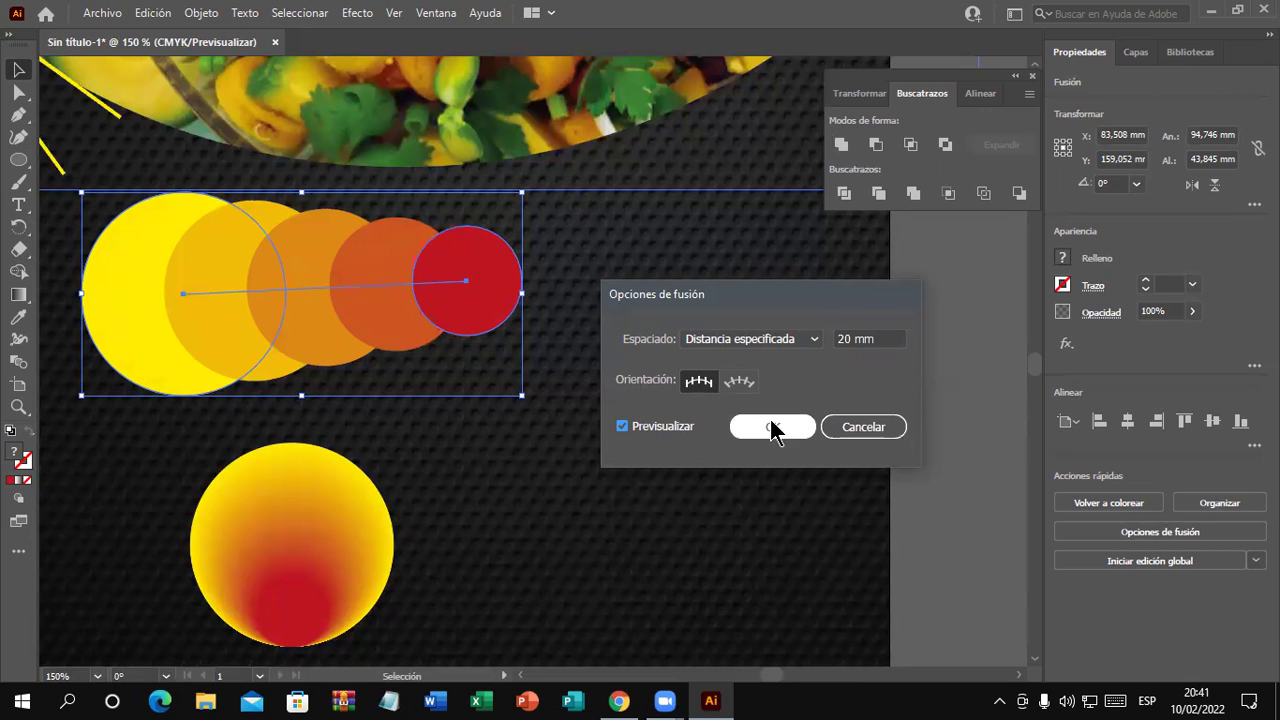
click(812, 340)
click(816, 340)
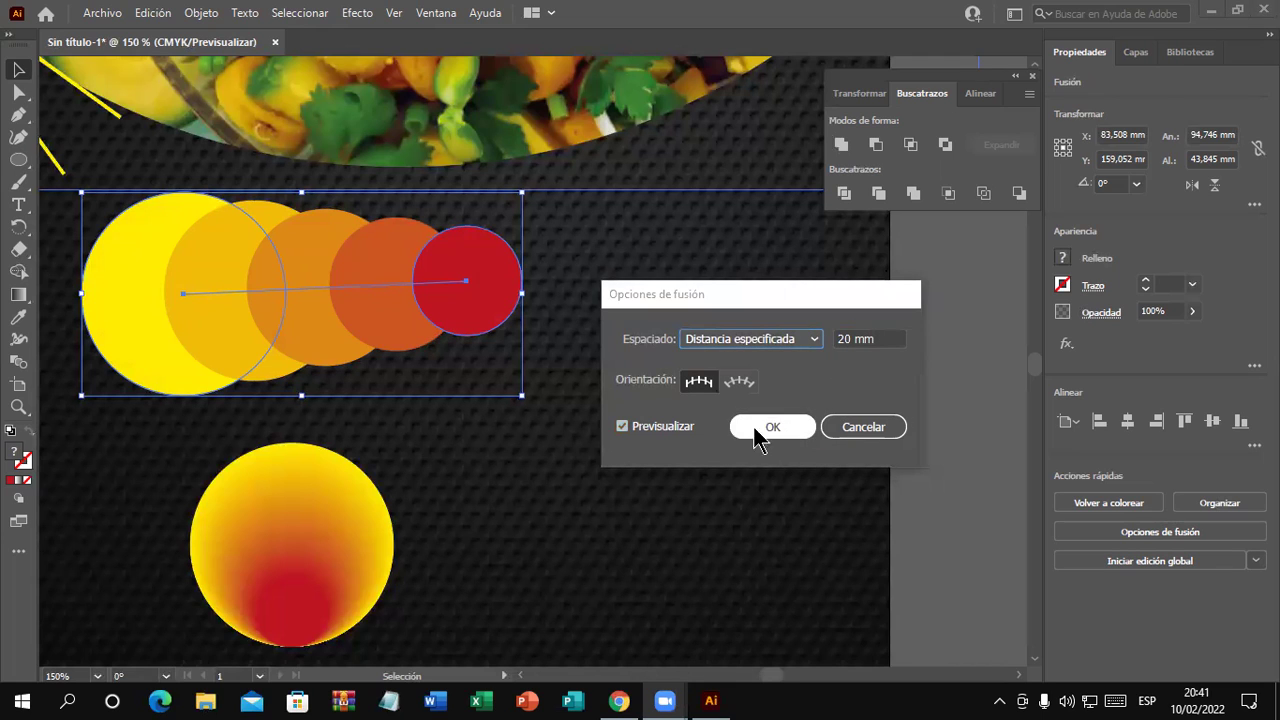
click(852, 428)
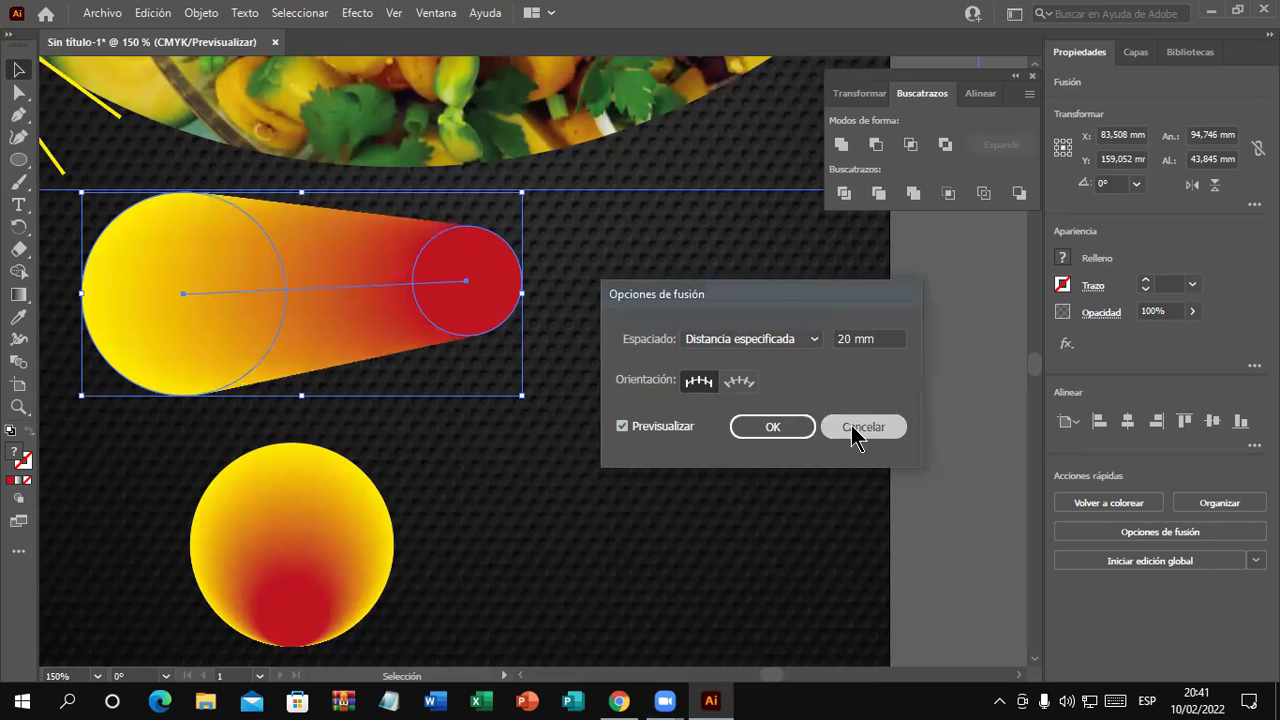
key(Delete)
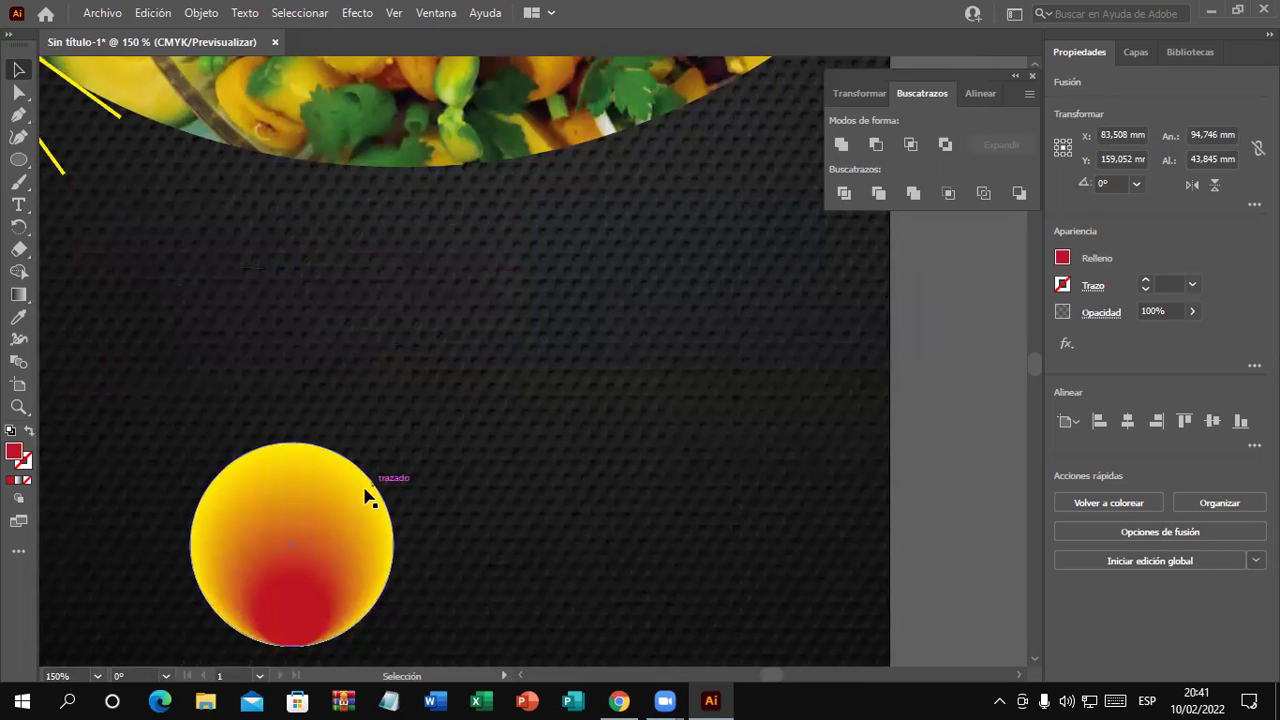
click(351, 520)
key(Delete)
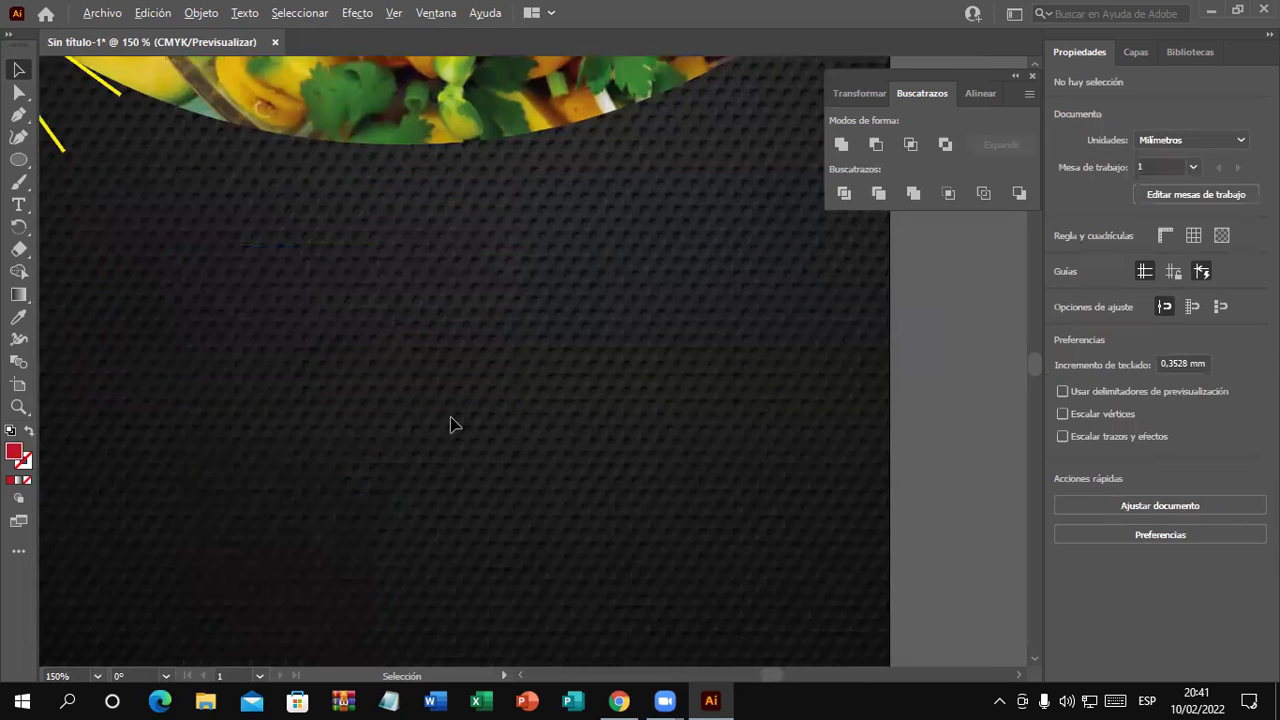
key(ctrl+minus)
scroll(483, 400, down, 1)
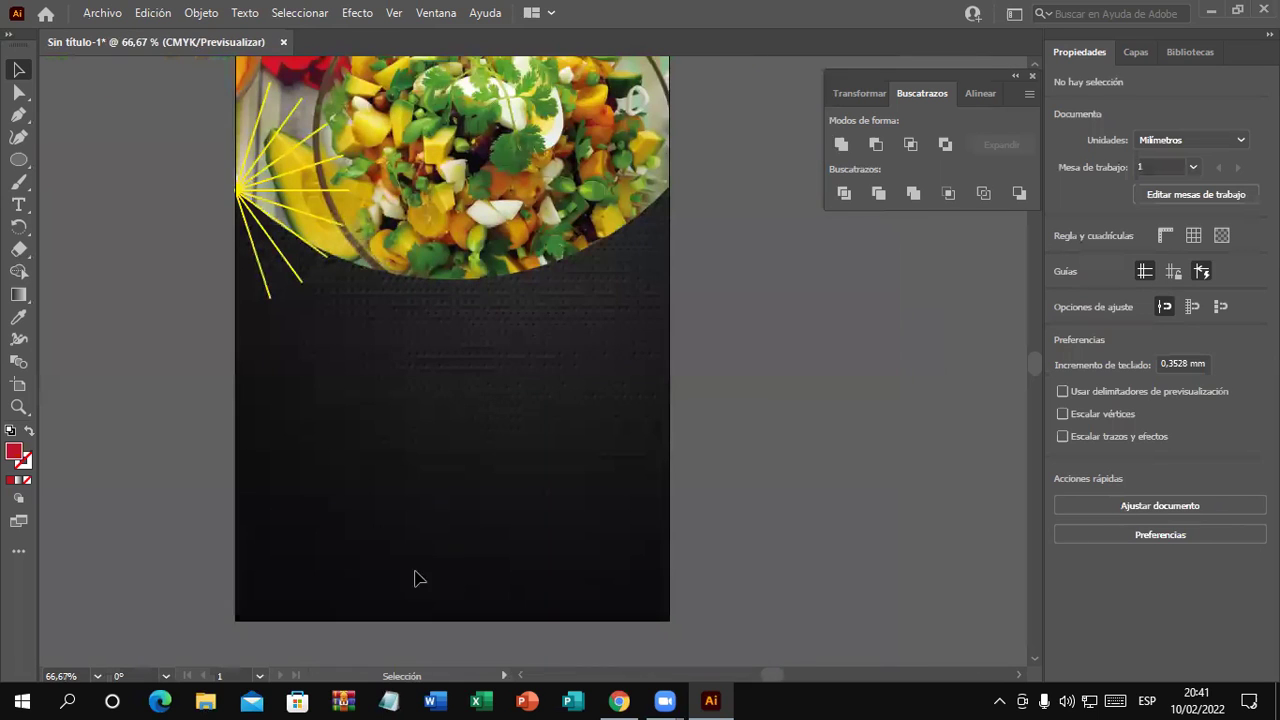
scroll(643, 491, up, 1)
scroll(640, 300, up, 2)
scroll(497, 475, up, 1)
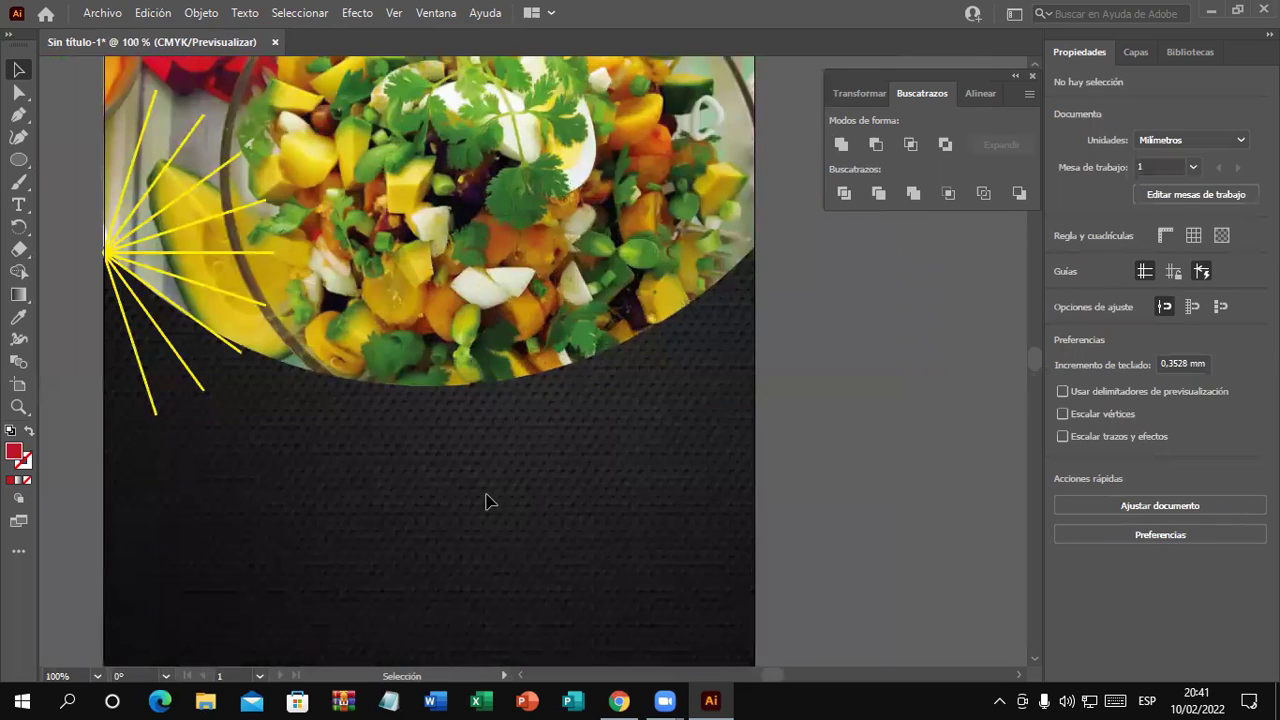
scroll(486, 500, down, 1)
scroll(489, 503, down, 2)
scroll(541, 514, up, 1)
scroll(514, 506, up, 1)
Draw a vertical line below the salad photo with a white 0.5 pt stroke
drag(27, 168, 90, 251)
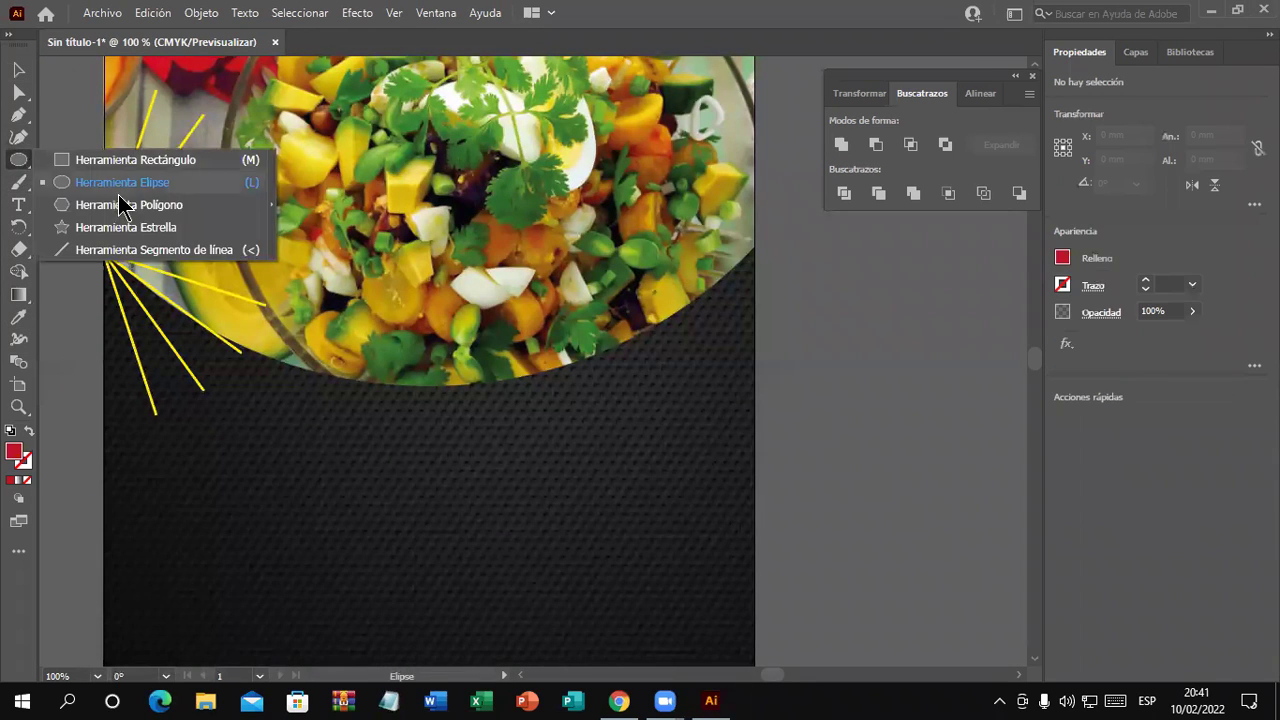
scroll(560, 555, down, 3)
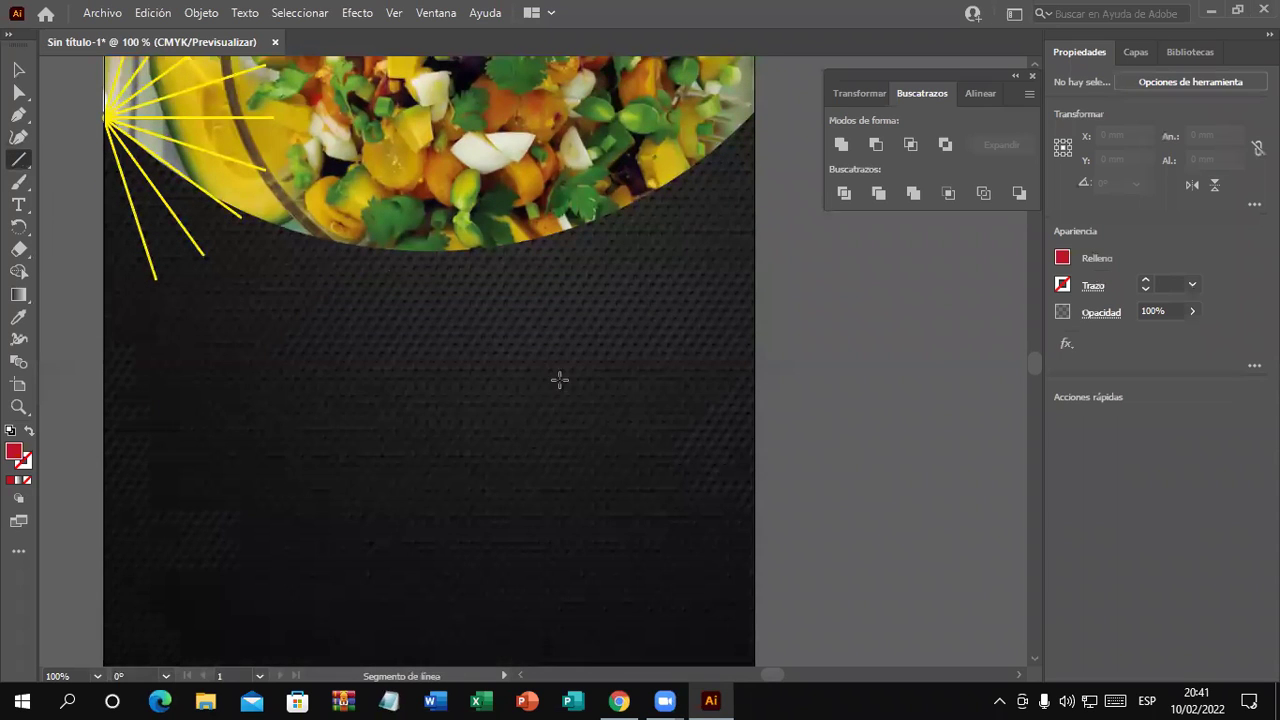
drag(449, 318, 449, 517)
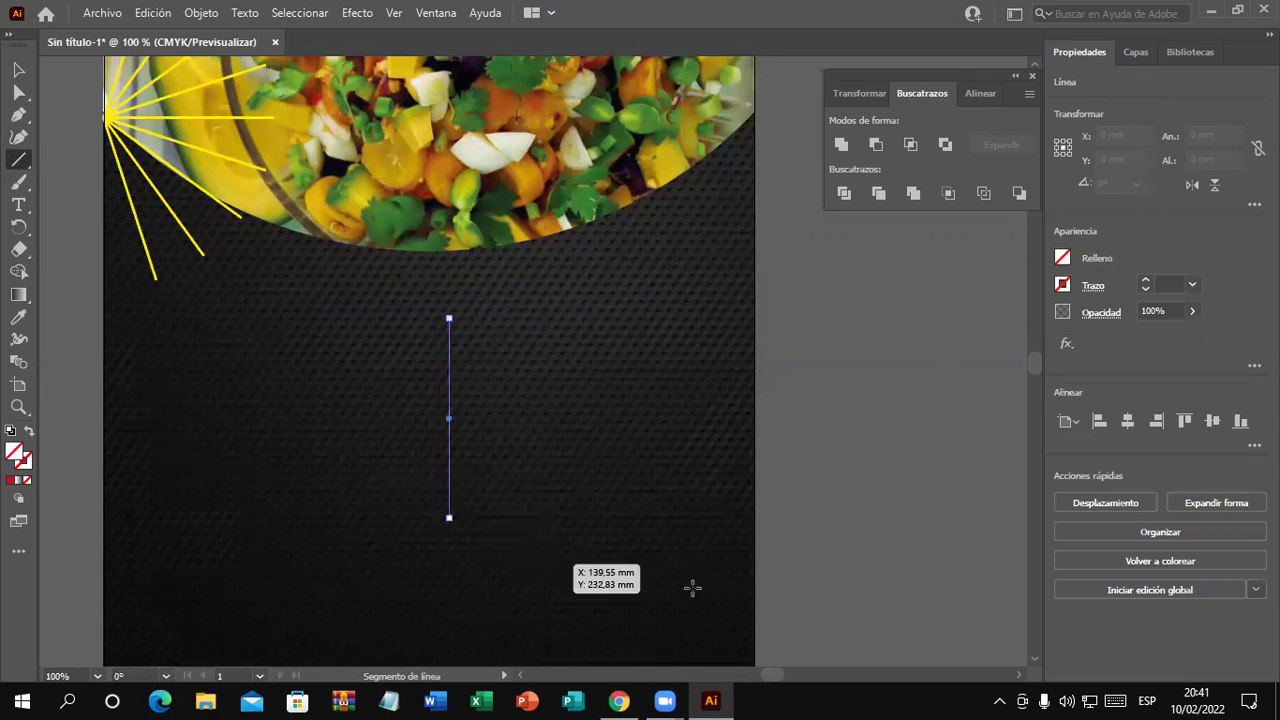
click(1062, 285)
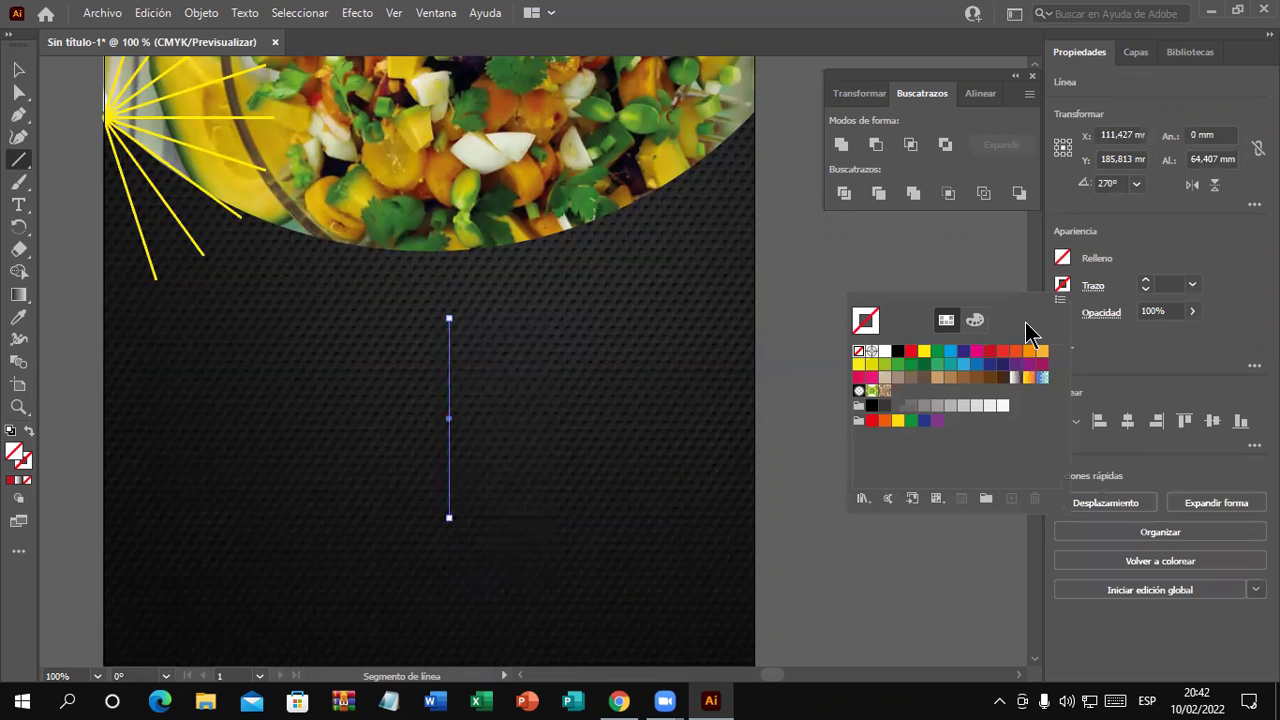
click(885, 352)
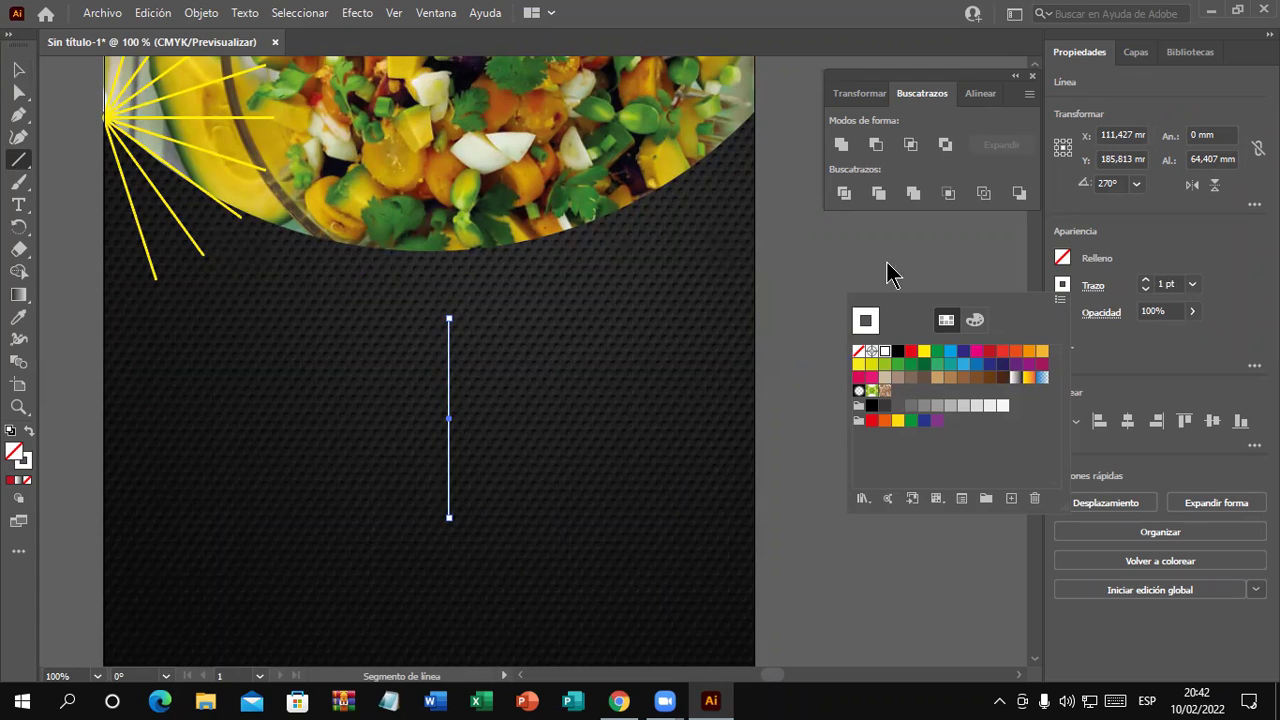
click(1146, 291)
click(1146, 290)
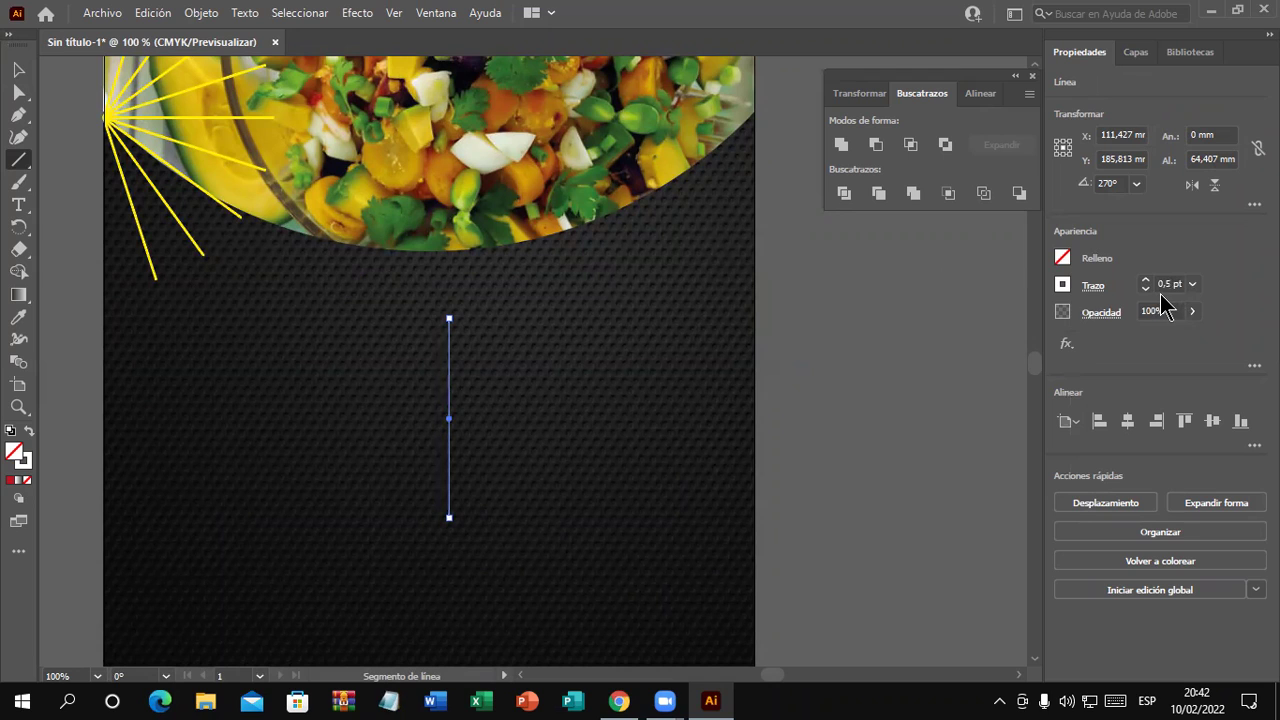
click(18, 70)
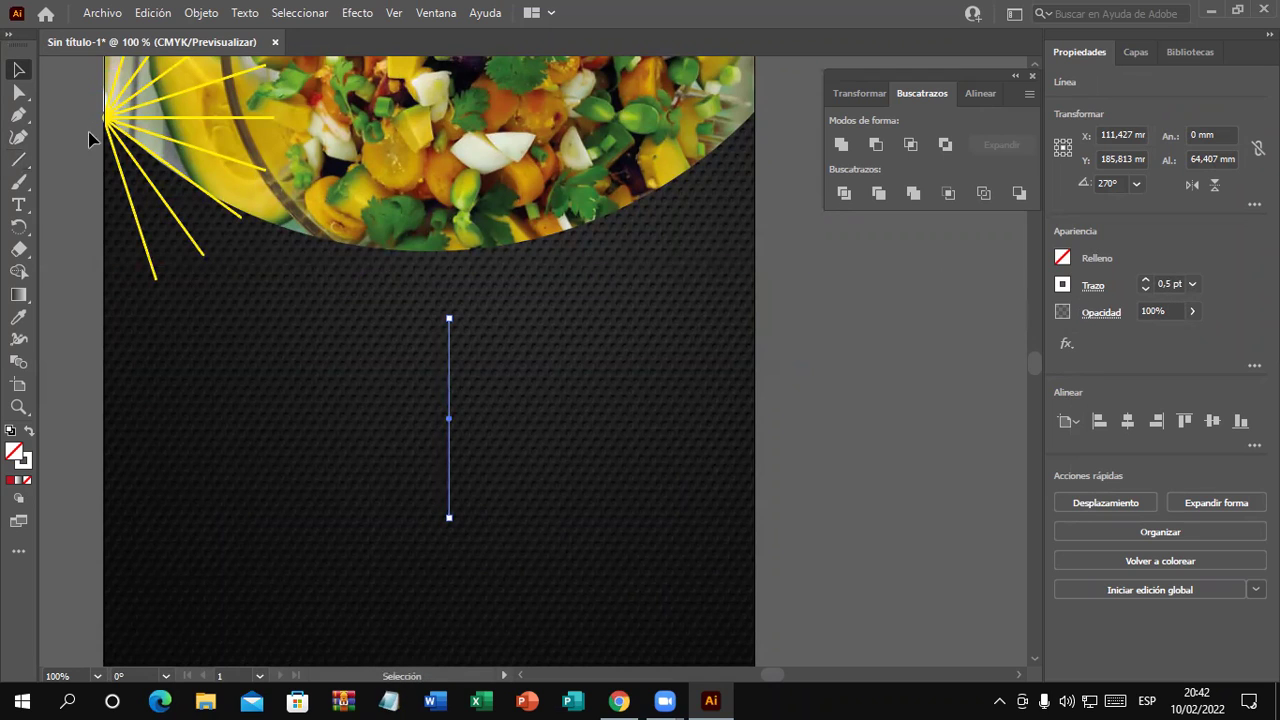
click(866, 389)
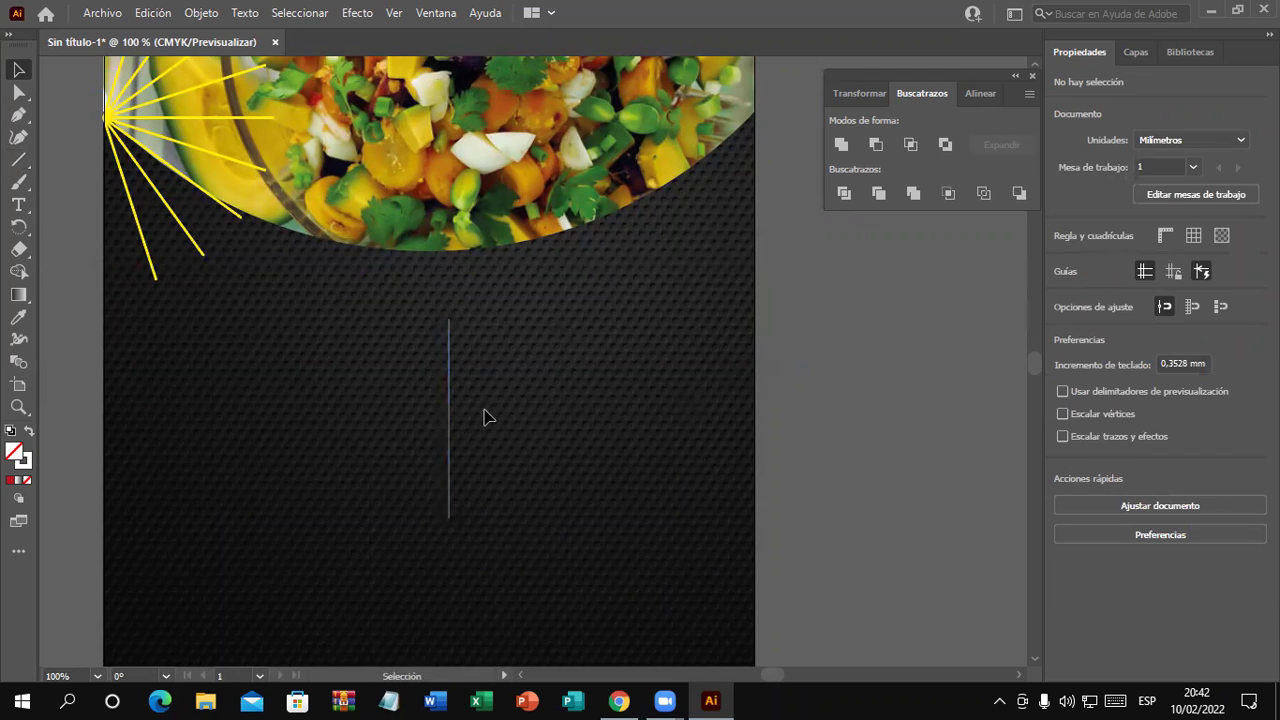
Shift the vertical line left and draw a horizontal line across its lower end
scroll(446, 434, up, 1)
scroll(446, 434, up, 1)
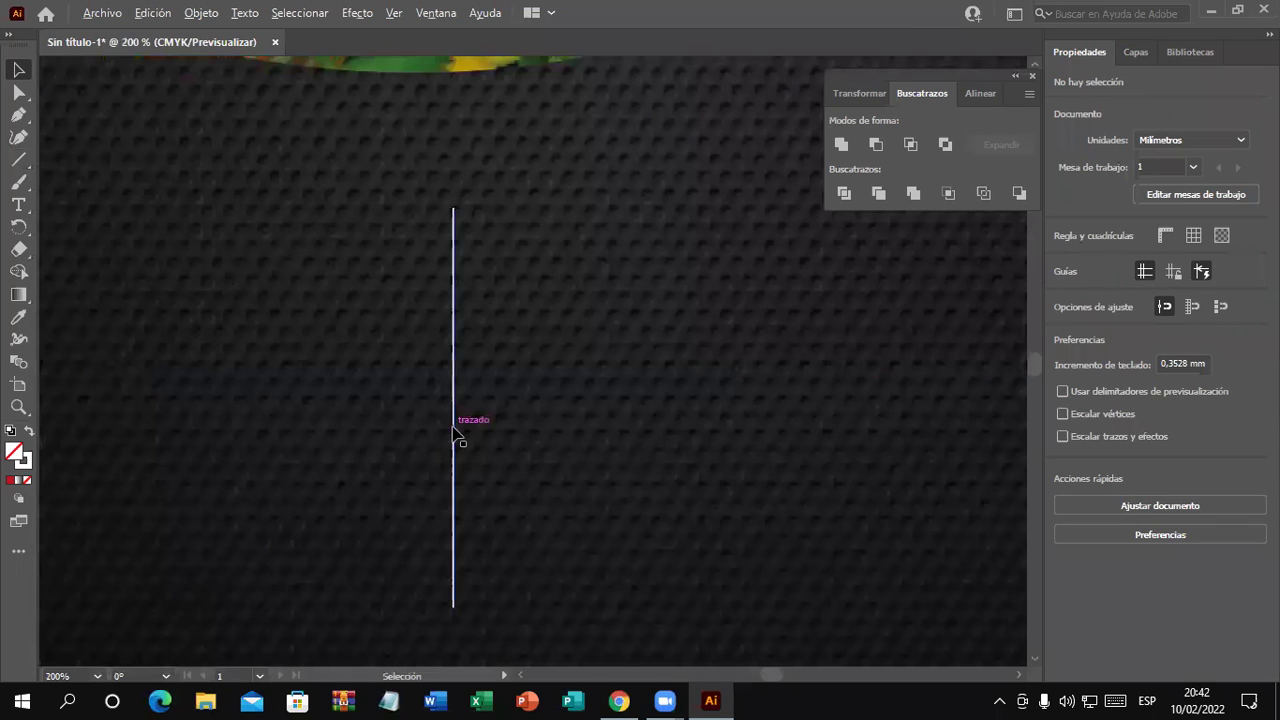
drag(456, 432, 397, 406)
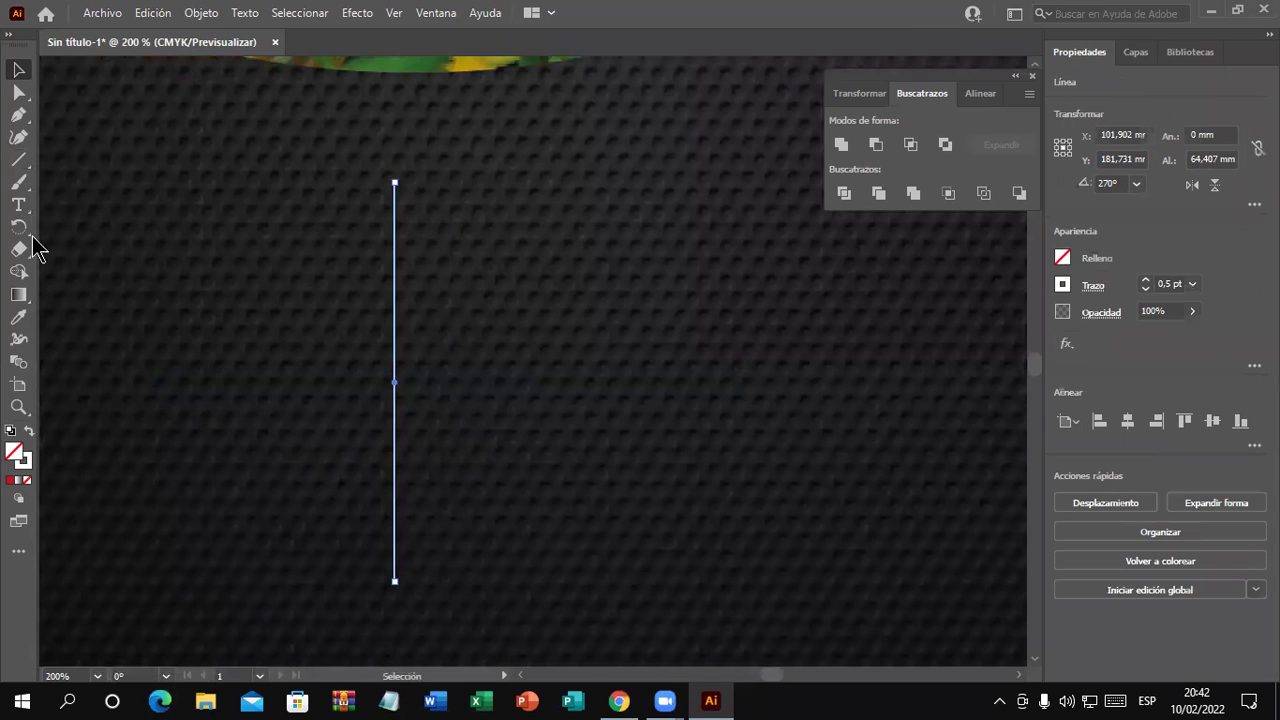
click(19, 160)
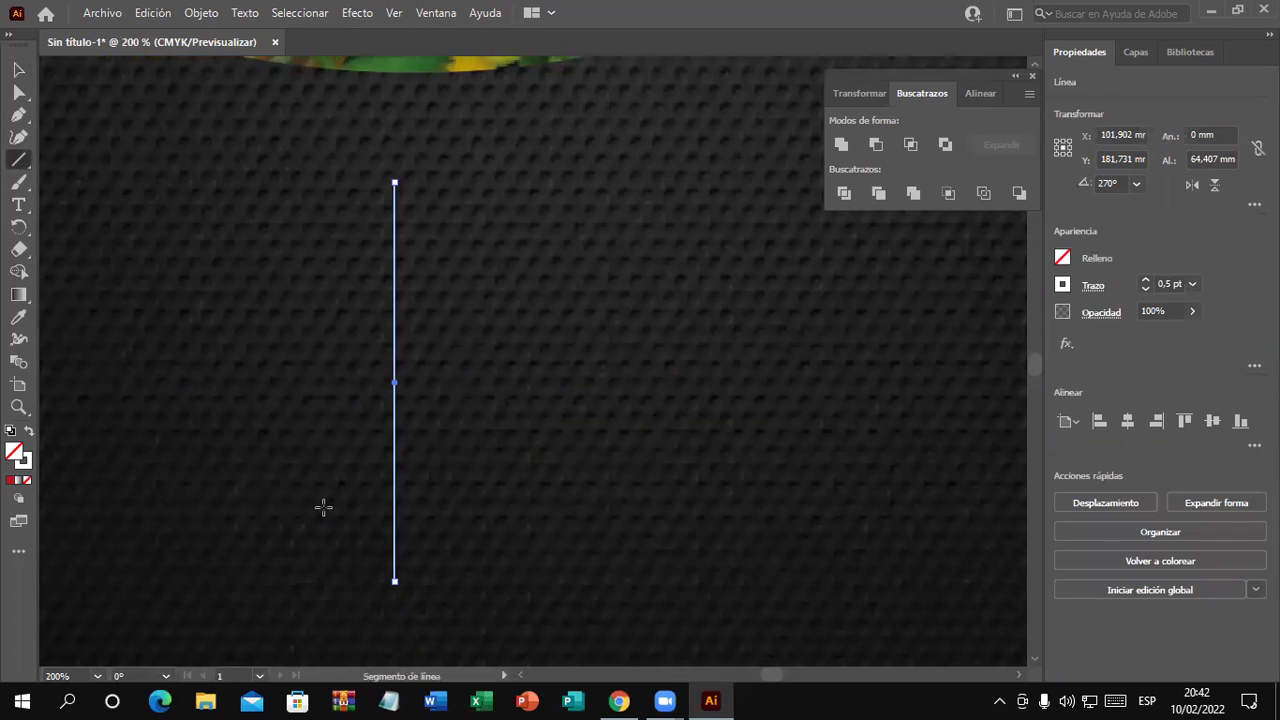
drag(294, 511, 749, 511)
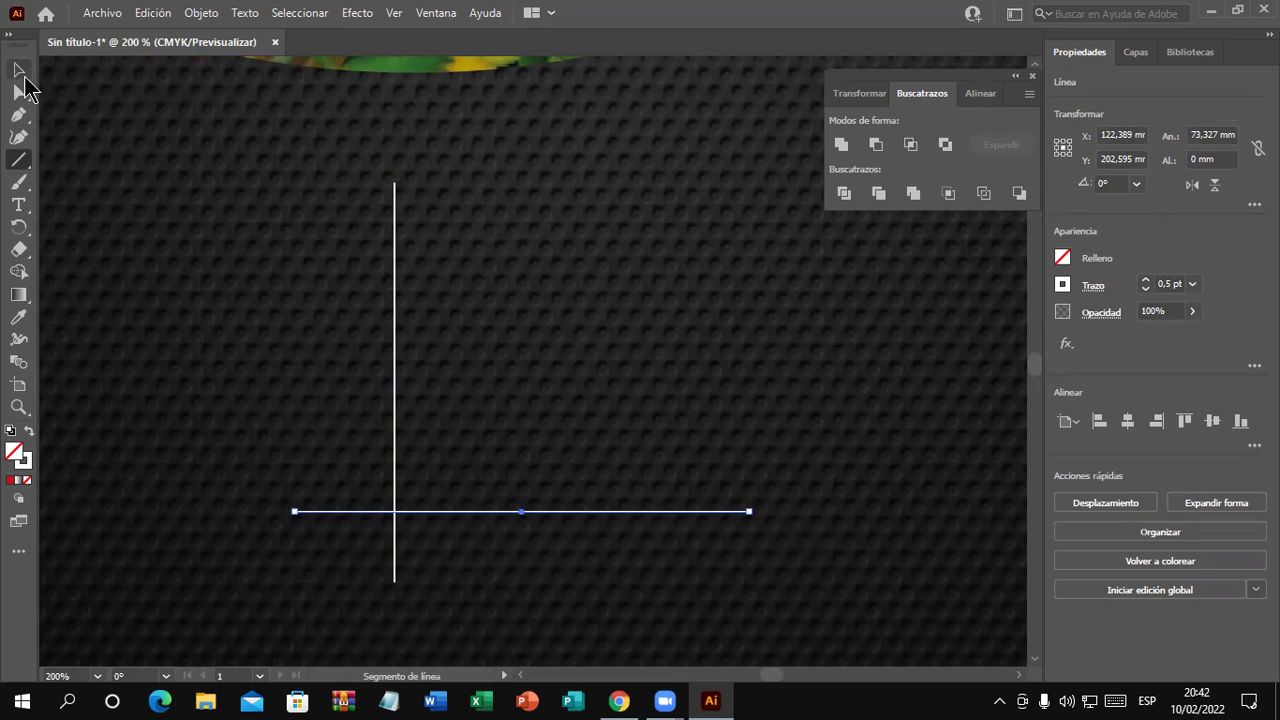
Nudge the horizontal line down-right and blend it with the vertical line
click(19, 70)
drag(515, 514, 525, 546)
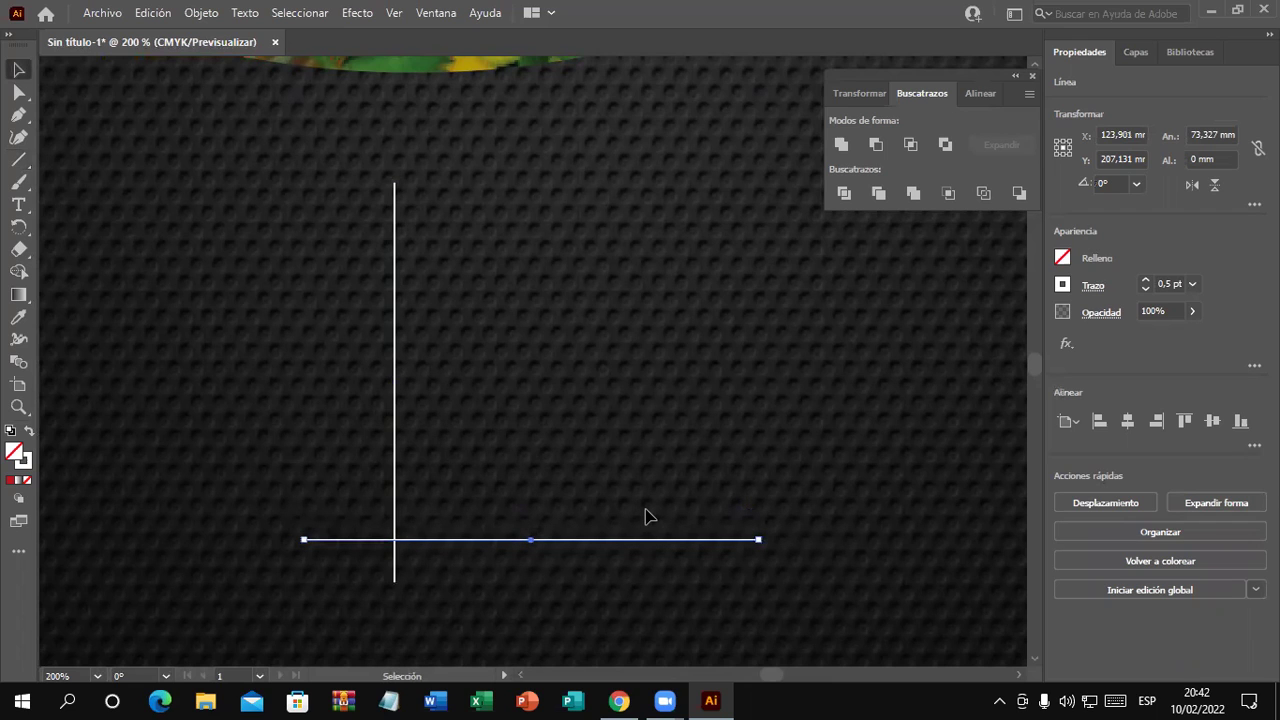
drag(646, 543, 660, 545)
click(19, 363)
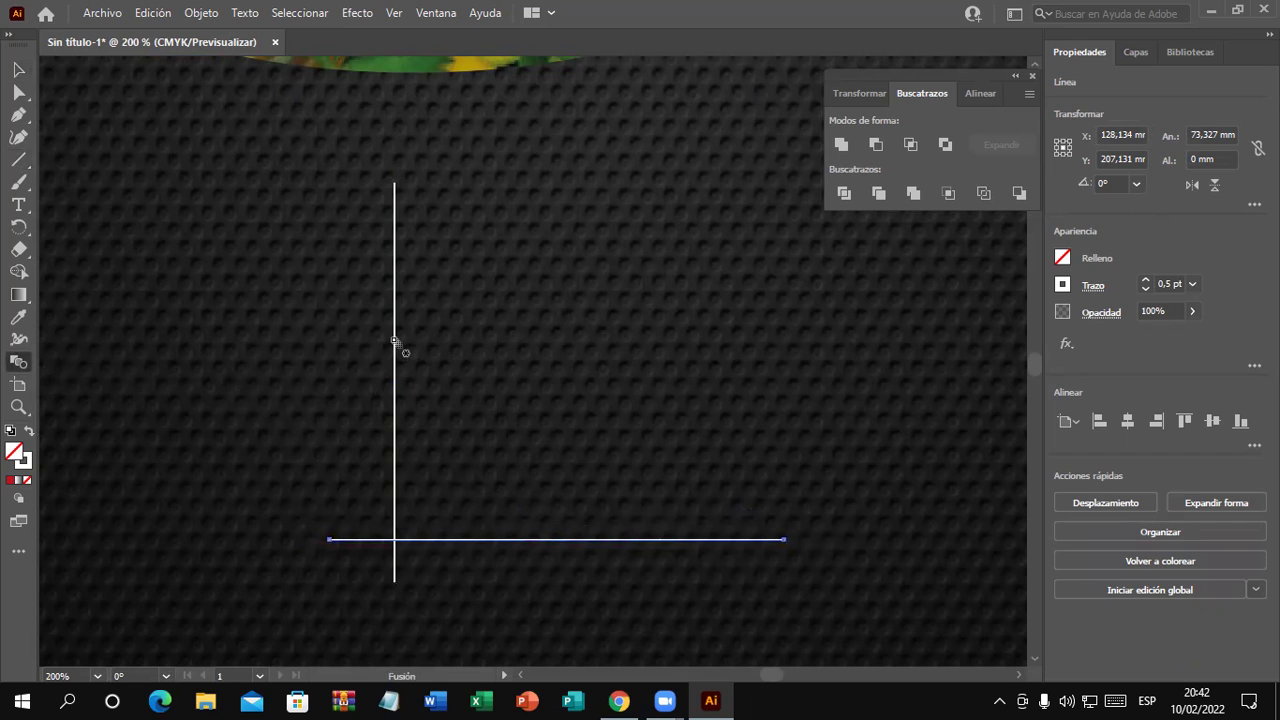
click(566, 540)
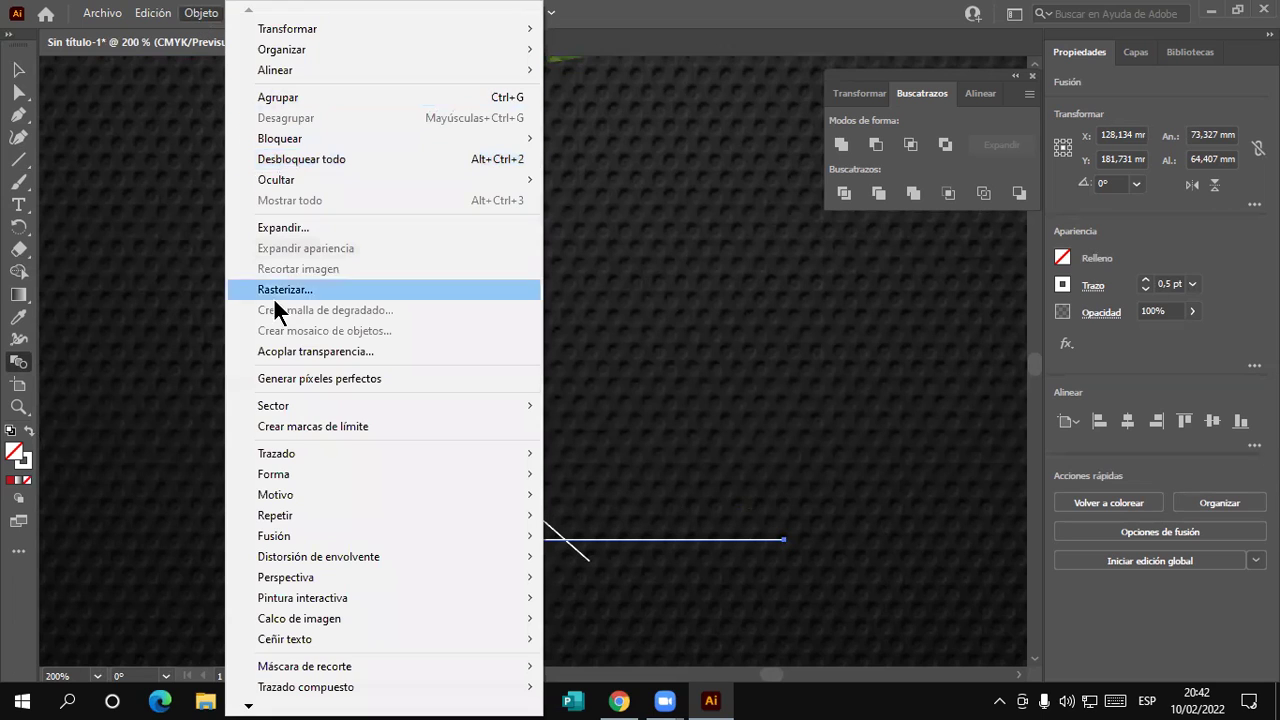
mouse_move(380, 536)
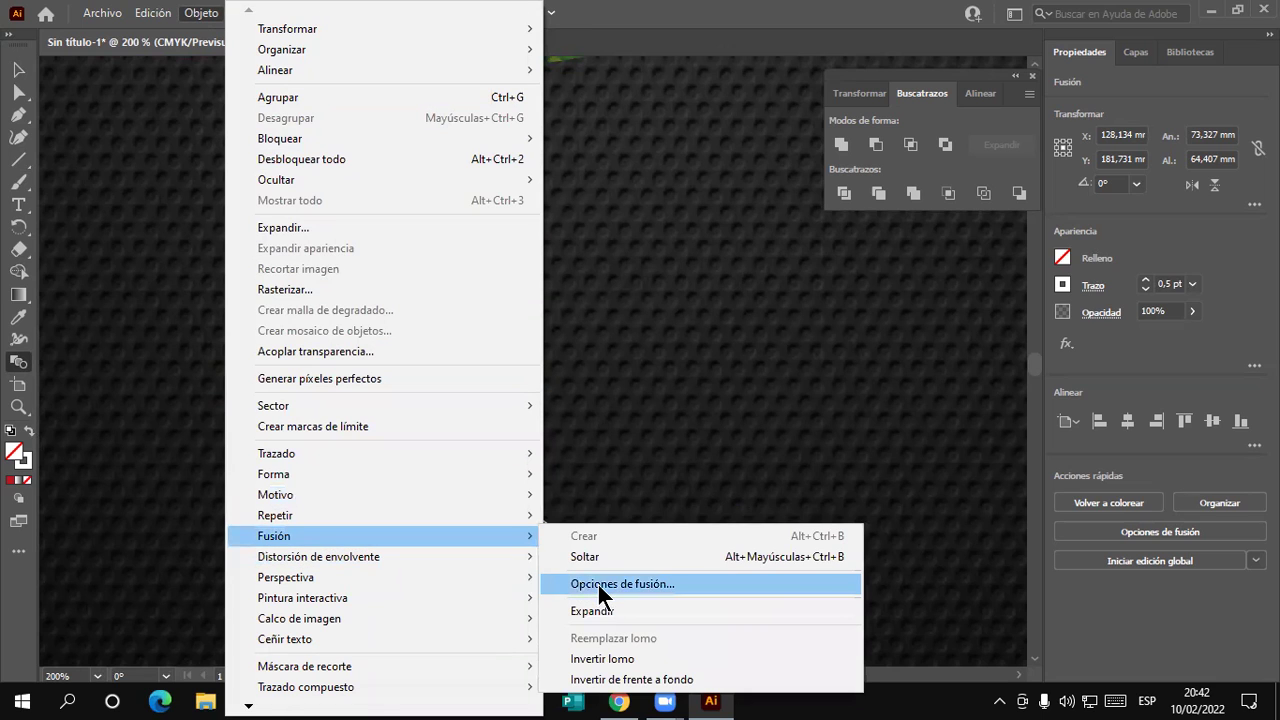
Set the line blend's spacing to Pasos especificados, previewing 30 steps
click(598, 585)
drag(711, 281, 621, 123)
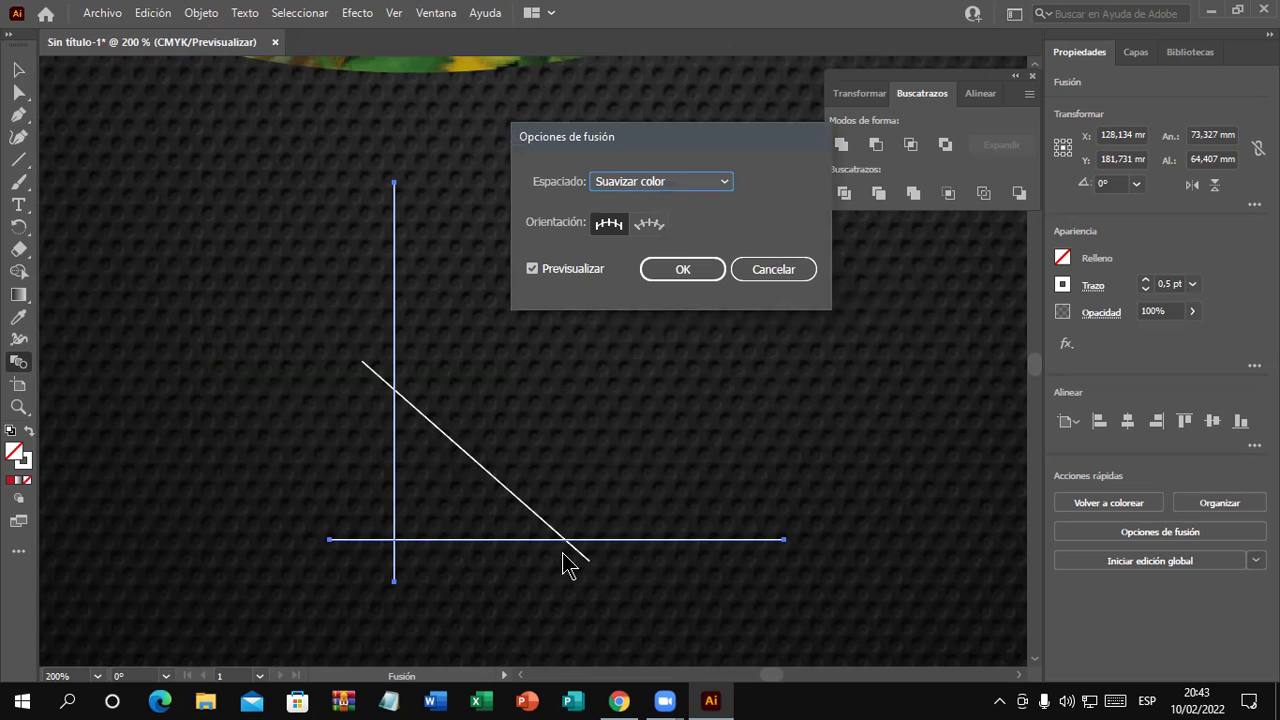
click(716, 186)
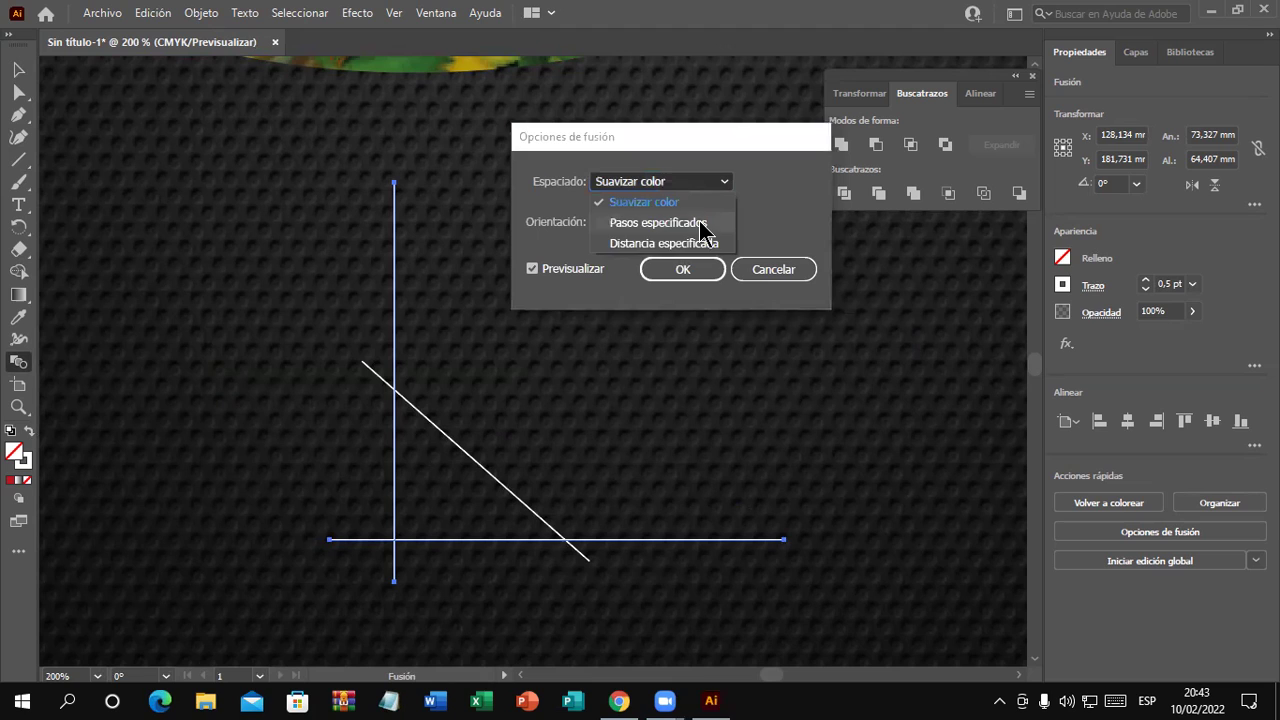
click(703, 224)
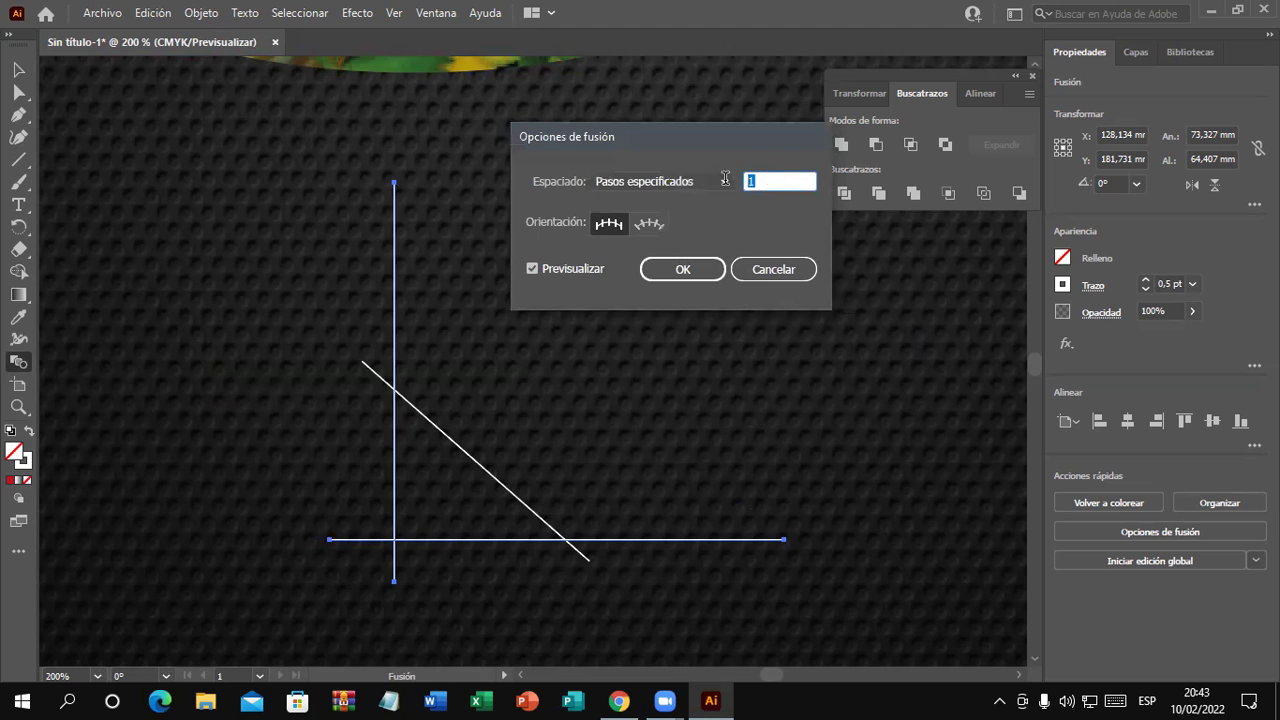
text(3)
click(555, 272)
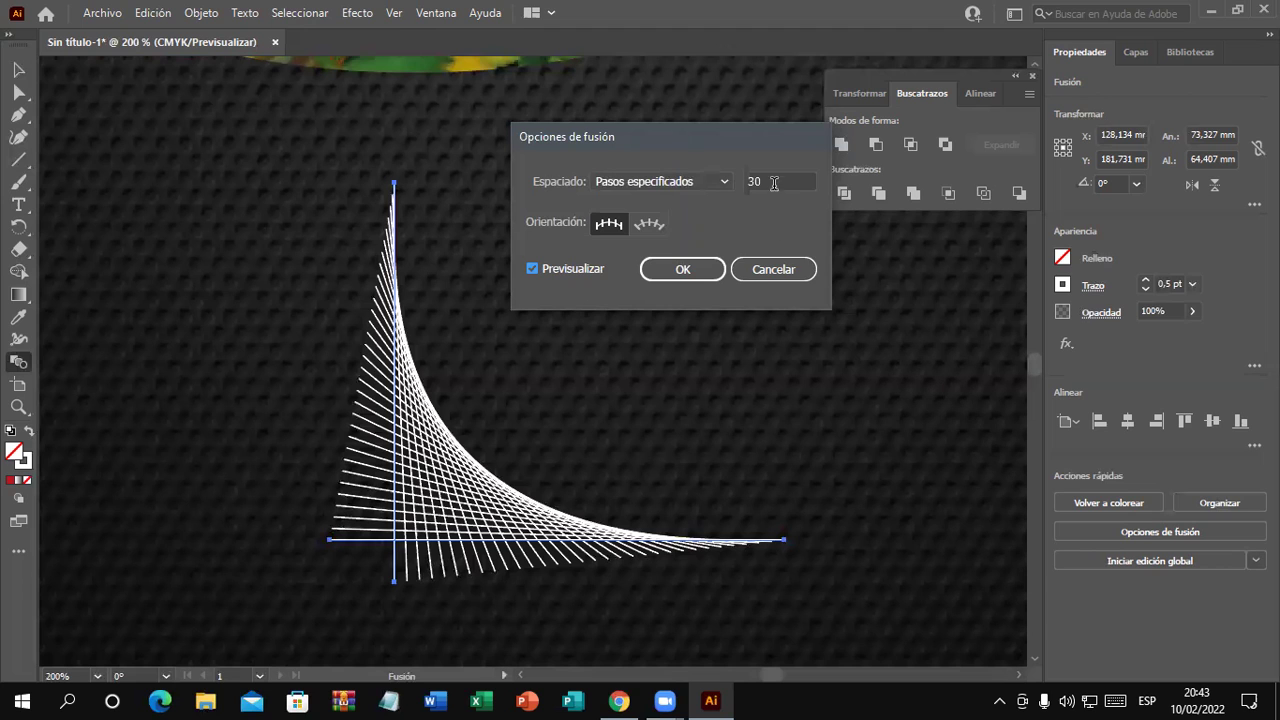
Reduce the step count through 25 to 20 and apply the blend options
drag(778, 181, 706, 170)
text(2)
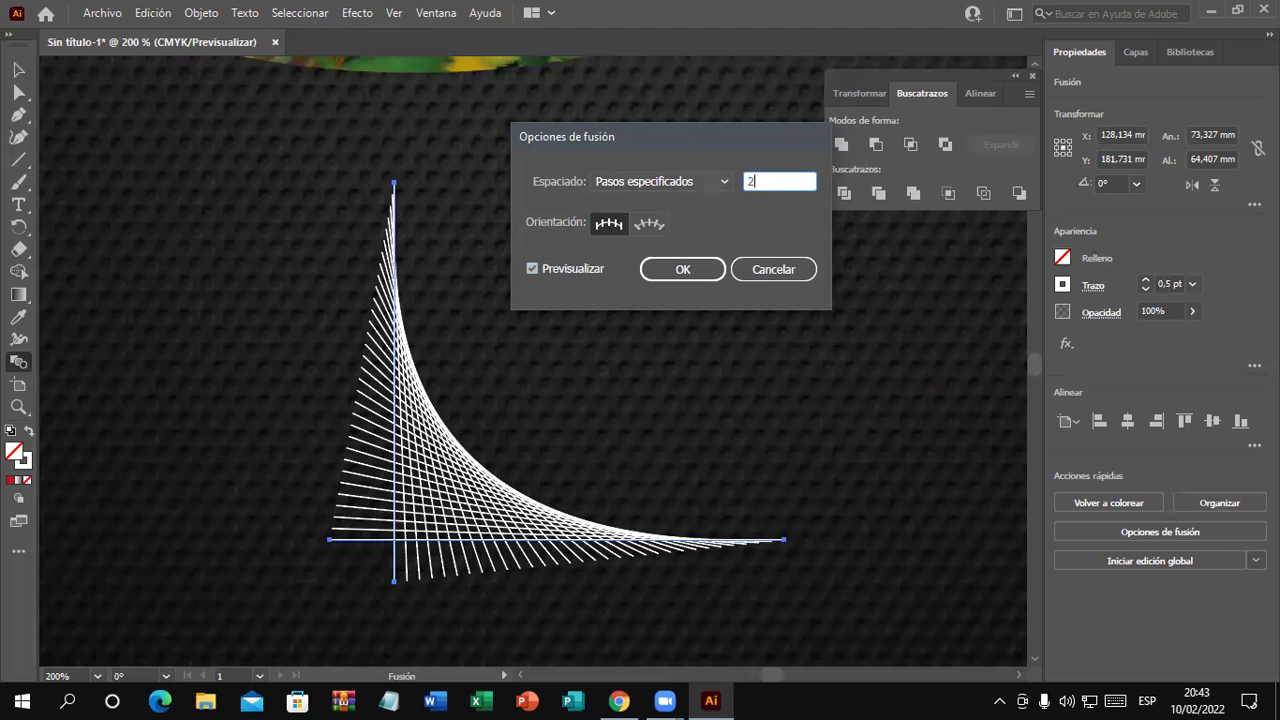
click(531, 268)
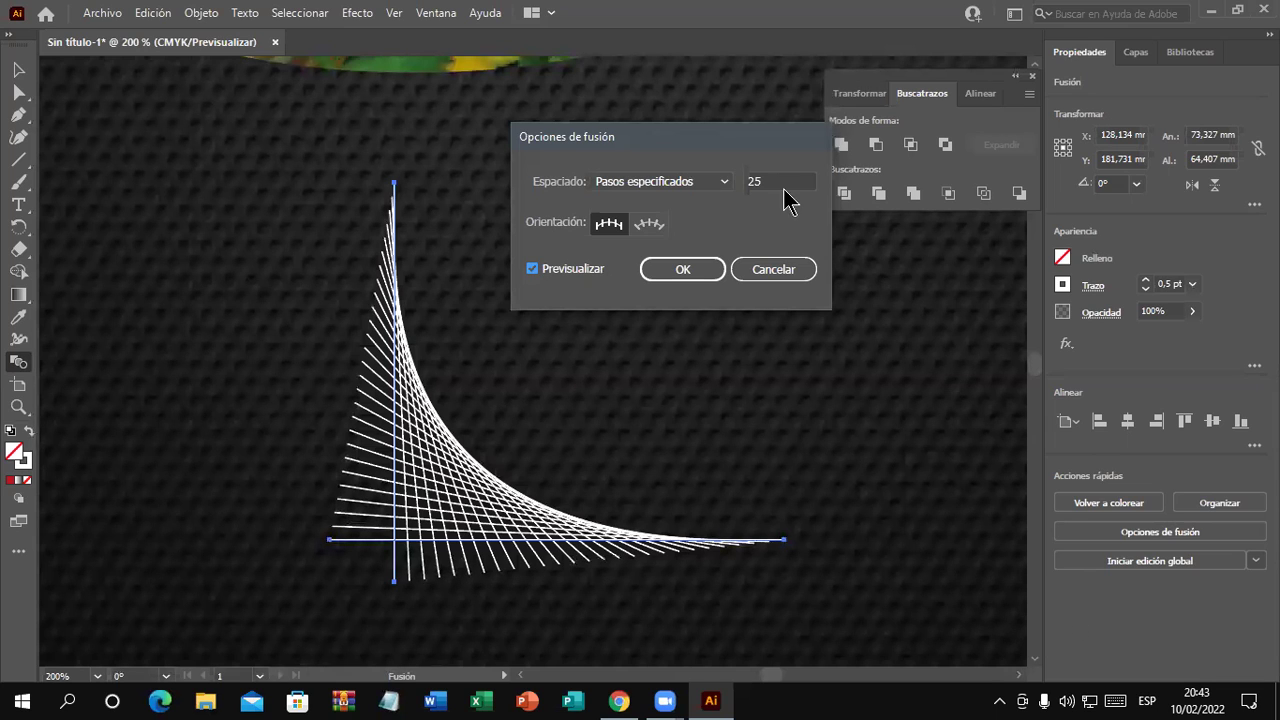
drag(790, 182, 727, 174)
text(20)
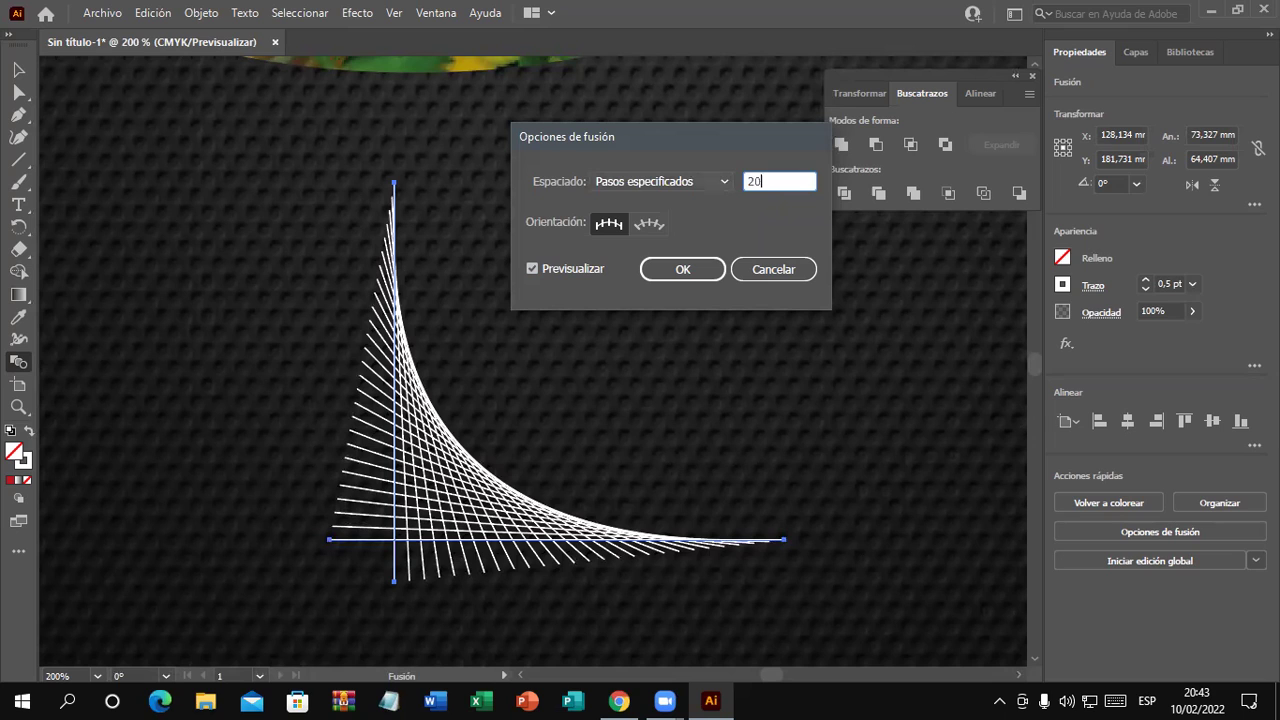
click(557, 268)
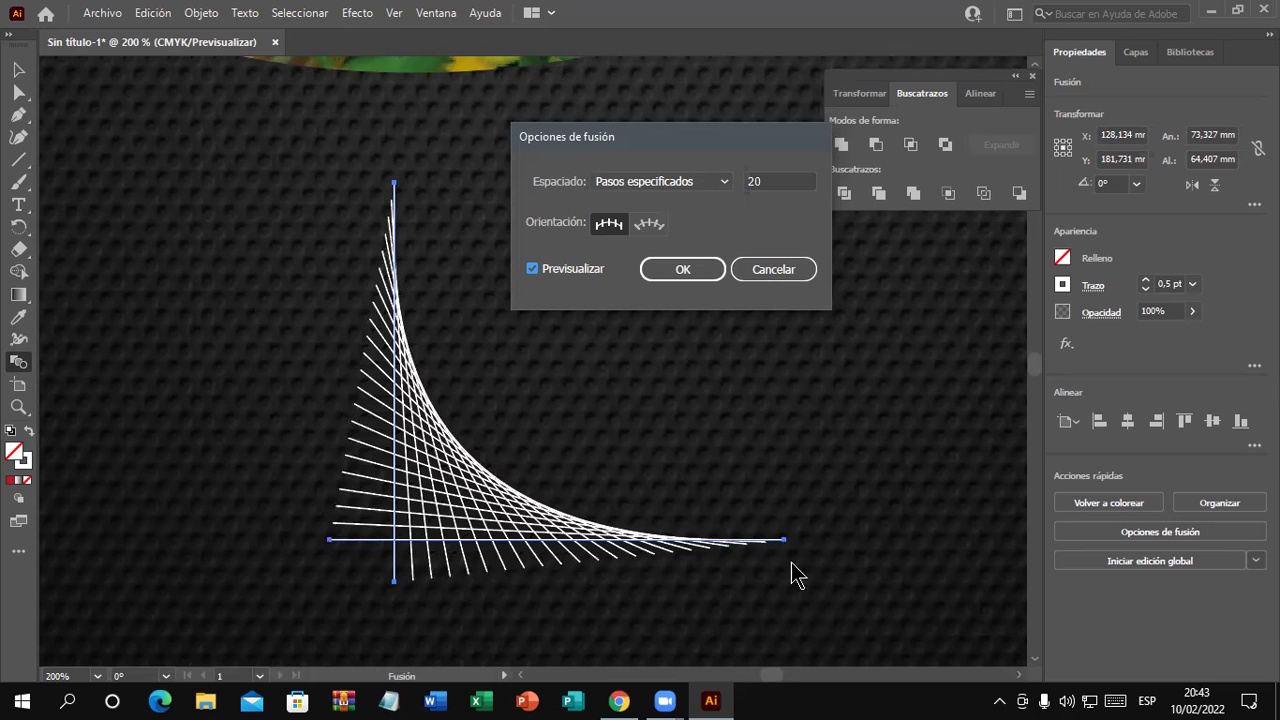
click(695, 285)
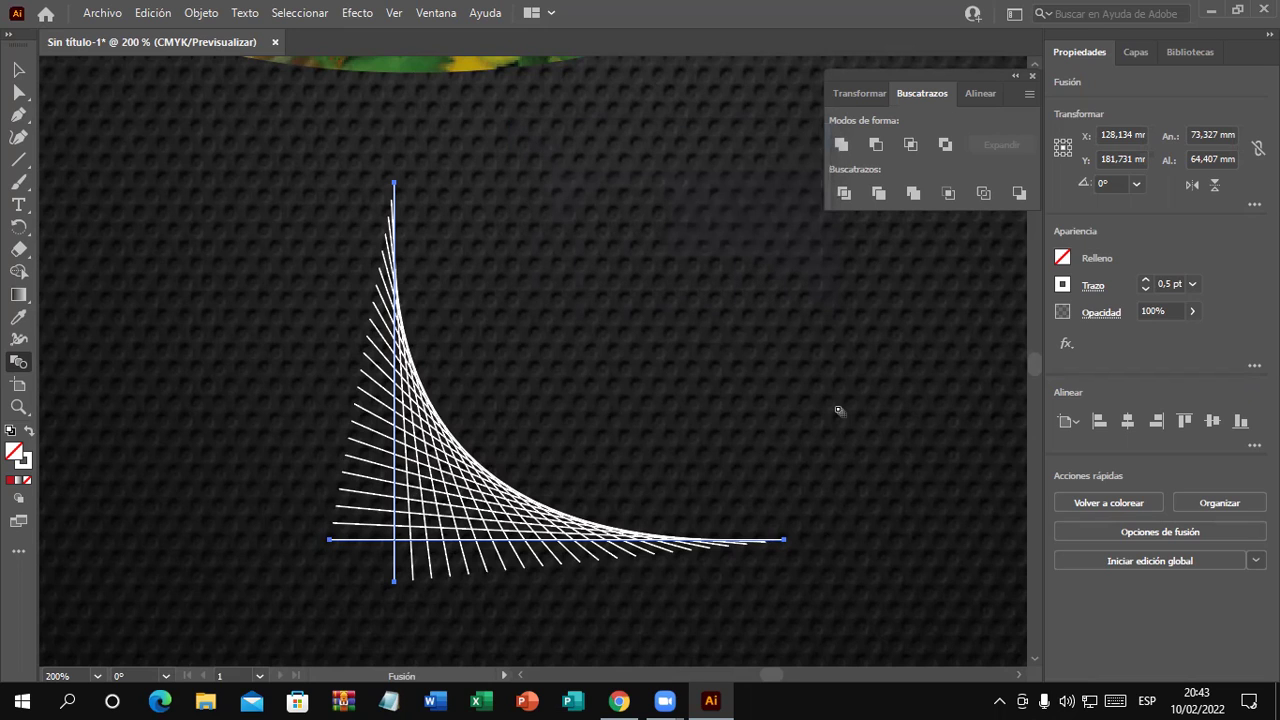
Snap the vertical and horizontal lines' endpoints together into a corner
drag(20, 93, 97, 100)
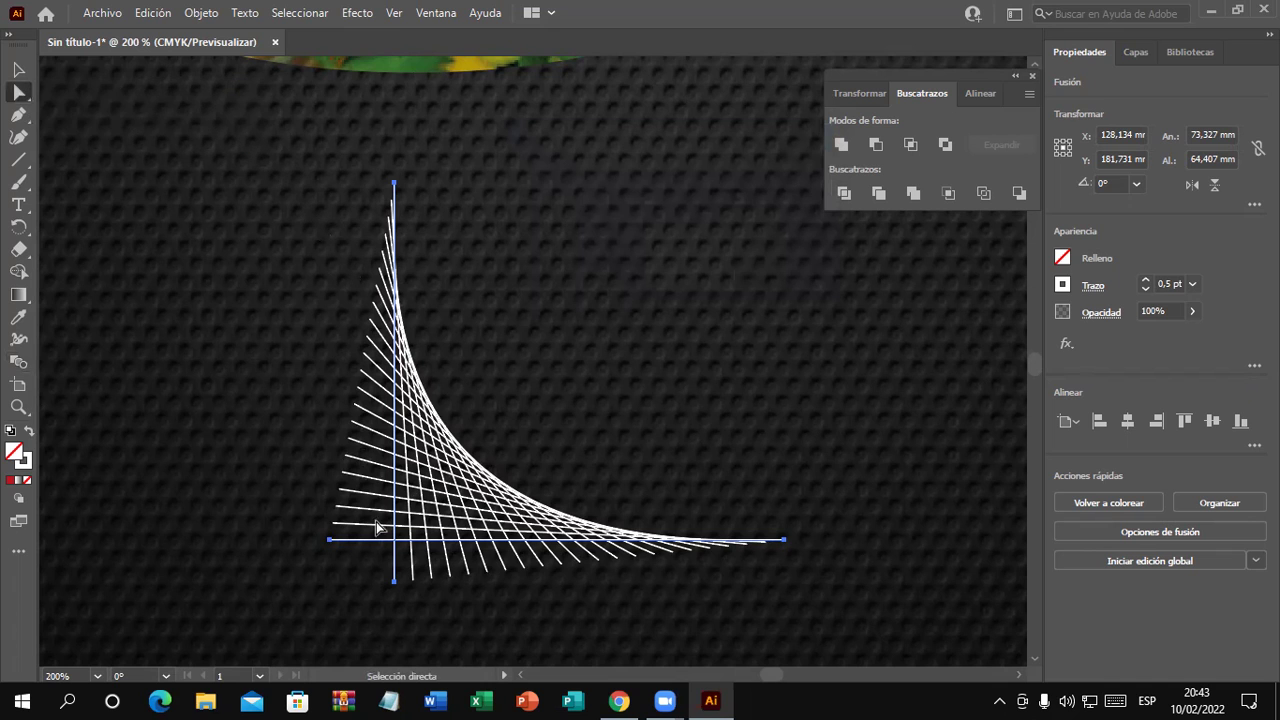
scroll(380, 530, down, 2)
scroll(385, 529, up, 2)
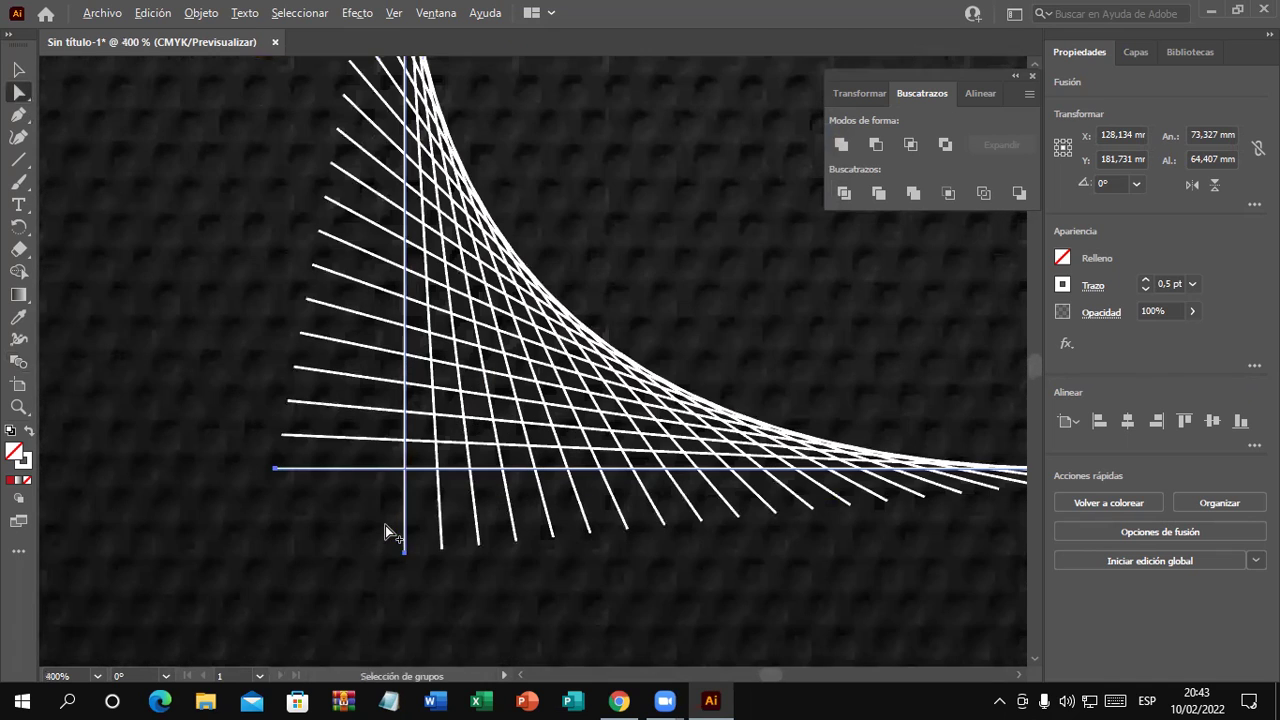
drag(403, 556, 405, 540)
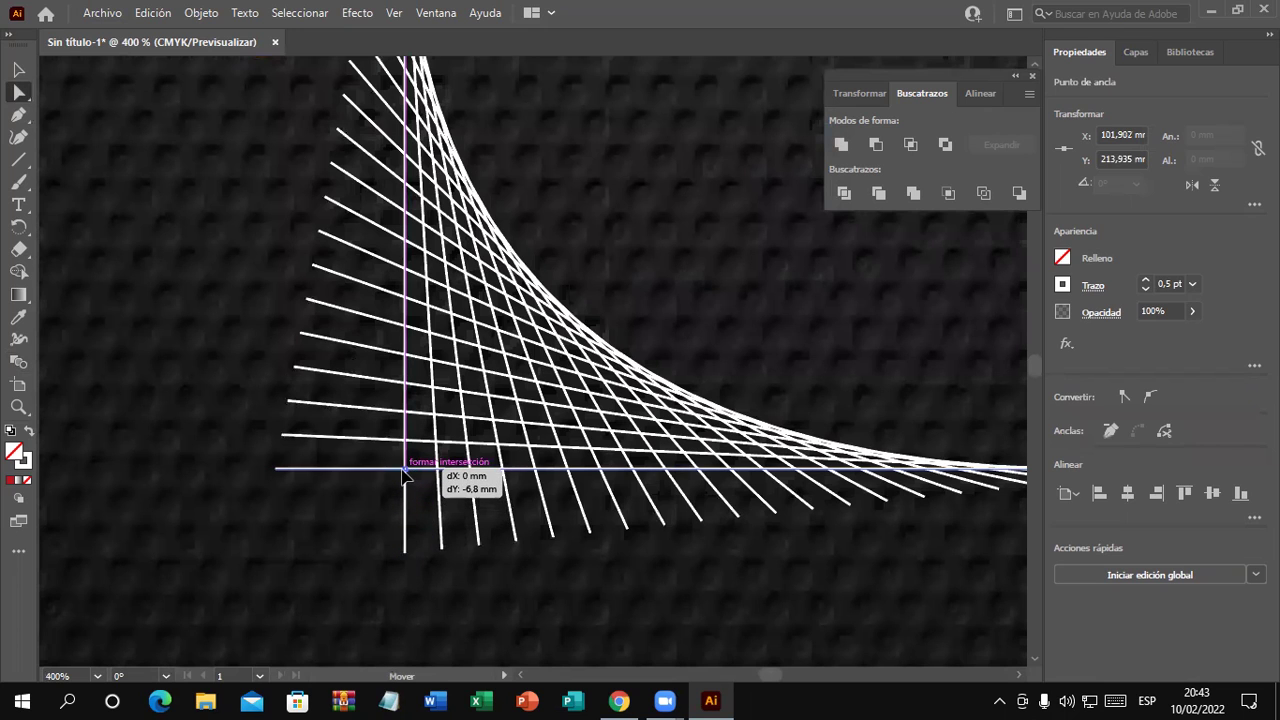
drag(405, 540, 404, 468)
drag(277, 468, 404, 469)
scroll(591, 529, down, 2)
scroll(595, 522, down, 2)
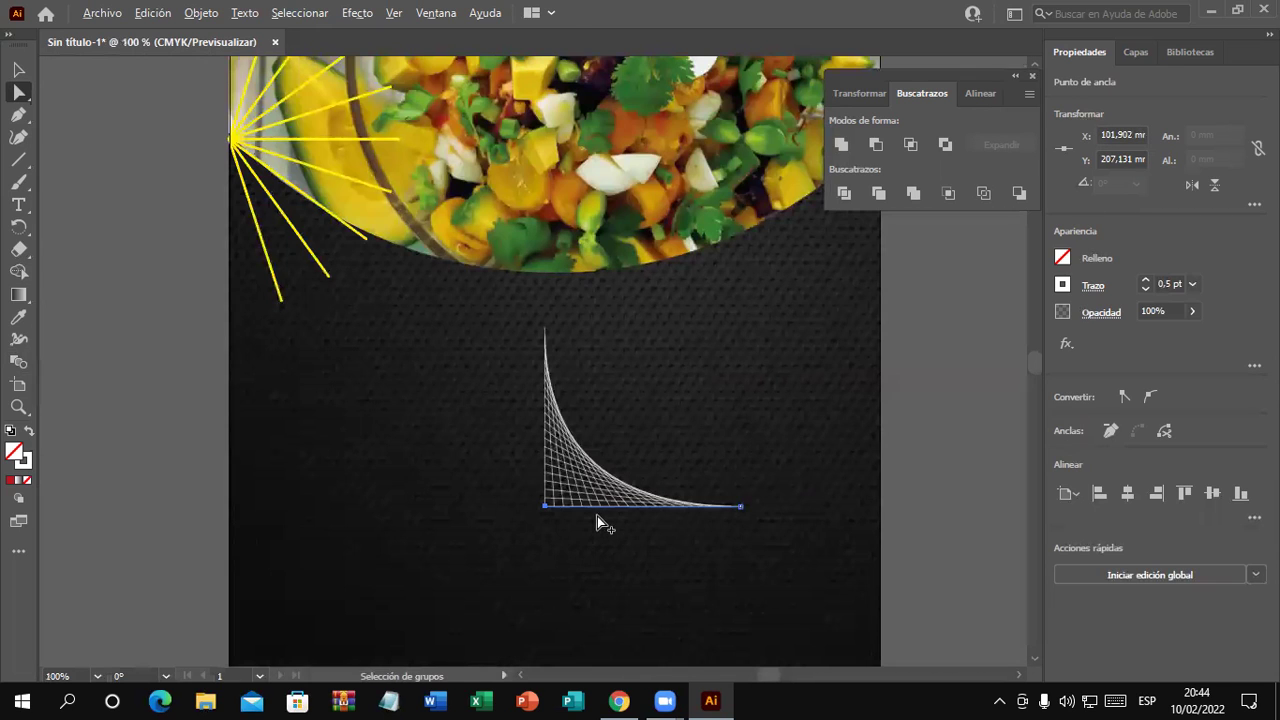
Rotate the line web 225° and place it at the salad photo's top-right corner
click(18, 69)
click(687, 377)
scroll(766, 457, up, 2)
drag(585, 537, 610, 236)
scroll(771, 340, up, 3)
scroll(771, 340, up, 2)
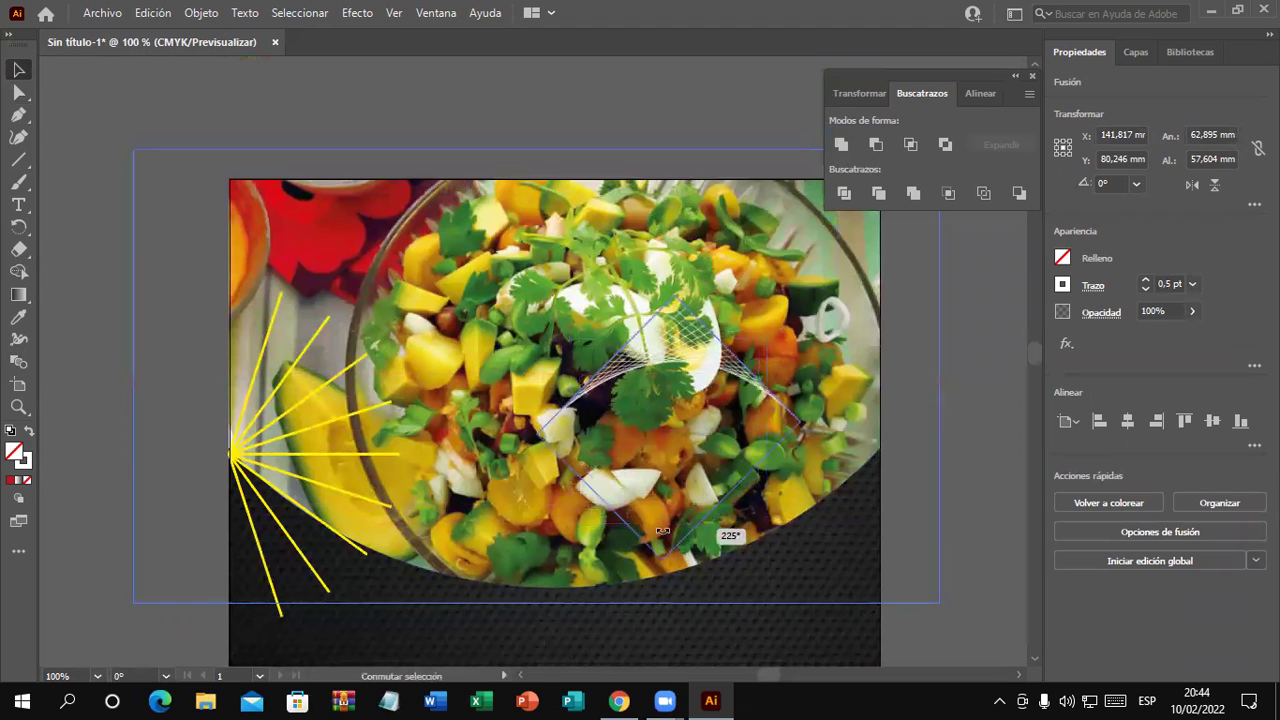
drag(777, 326, 622, 507)
click(748, 417)
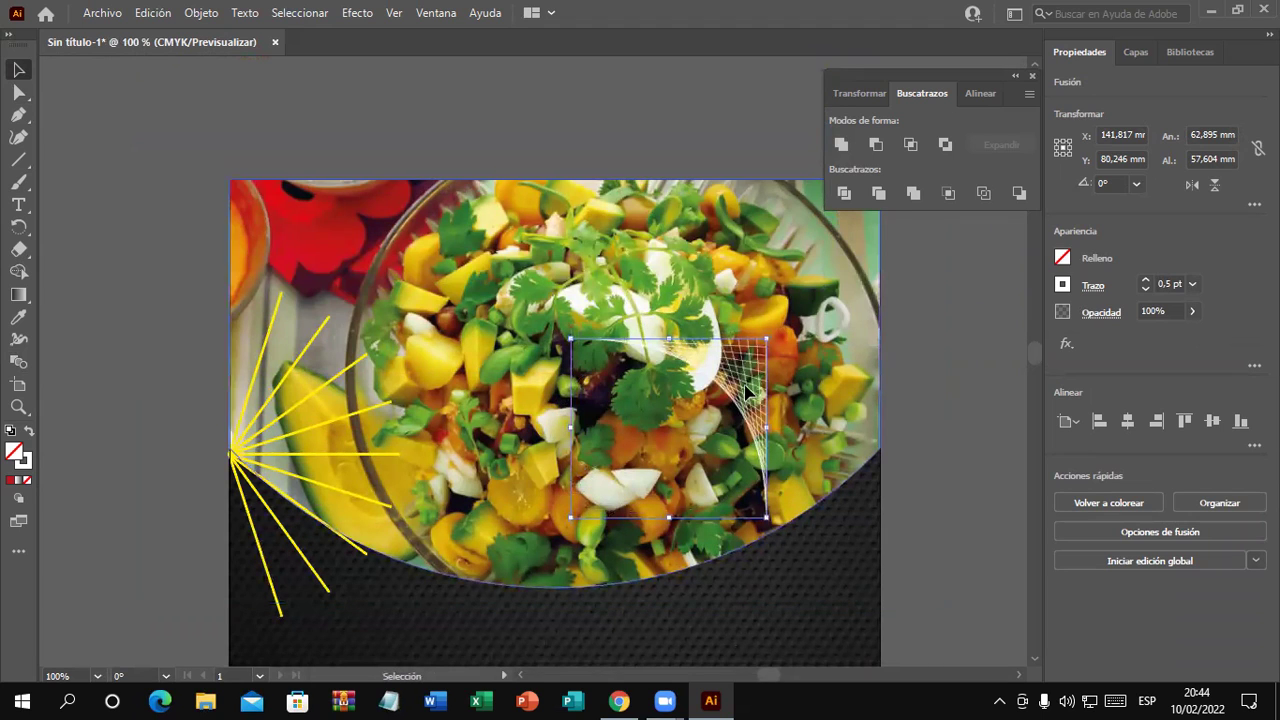
drag(923, 437, 793, 470)
drag(627, 393, 727, 241)
click(909, 449)
scroll(913, 447, down, 3)
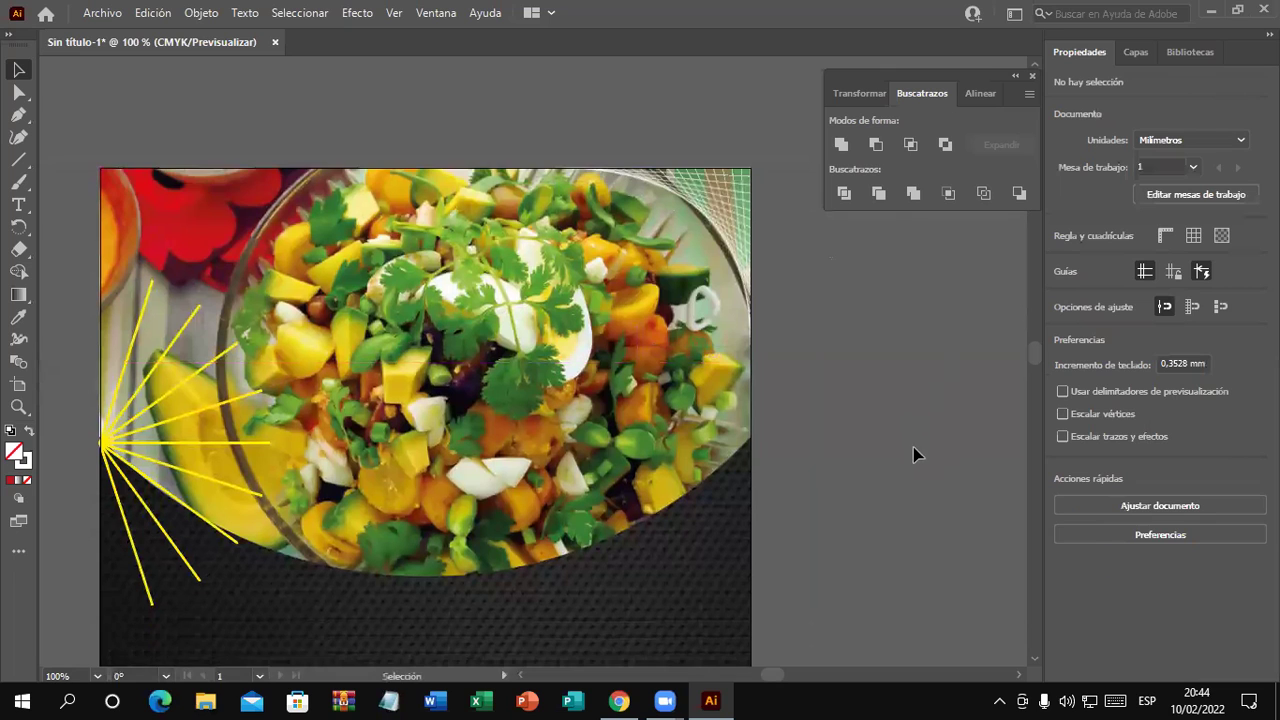
scroll(928, 425, down, 1)
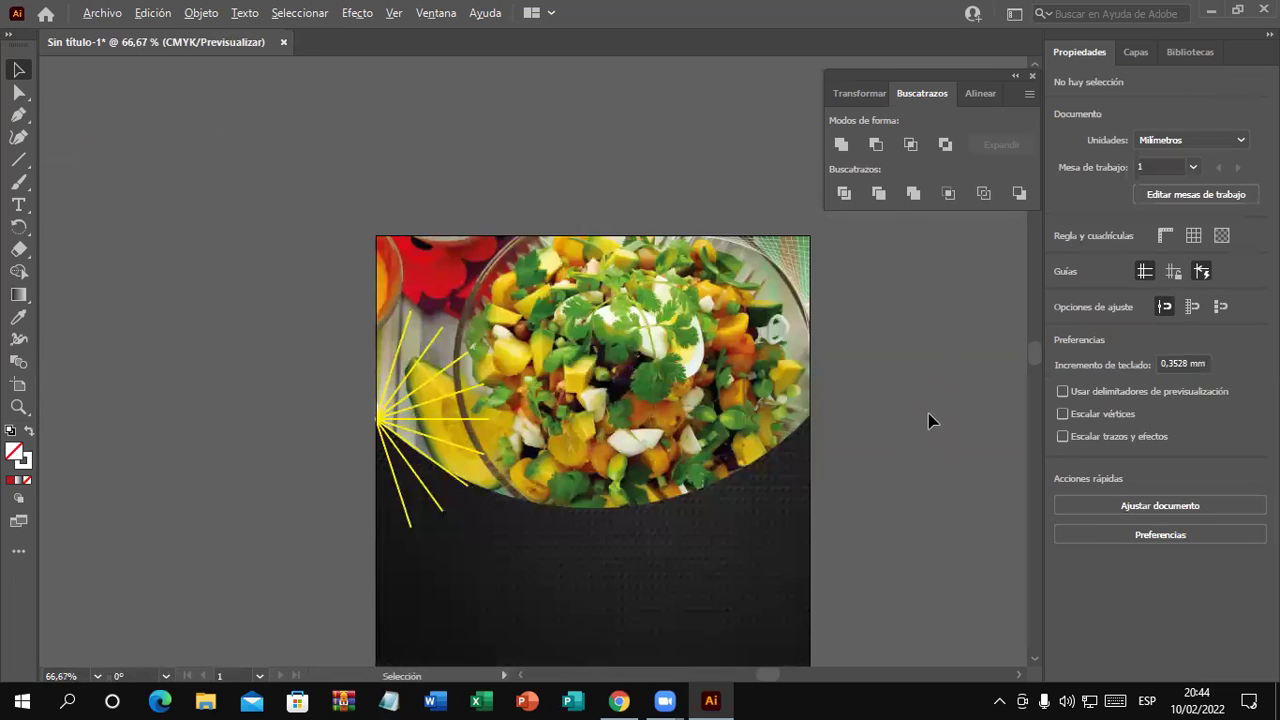
scroll(935, 483, down, 3)
scroll(886, 437, down, 2)
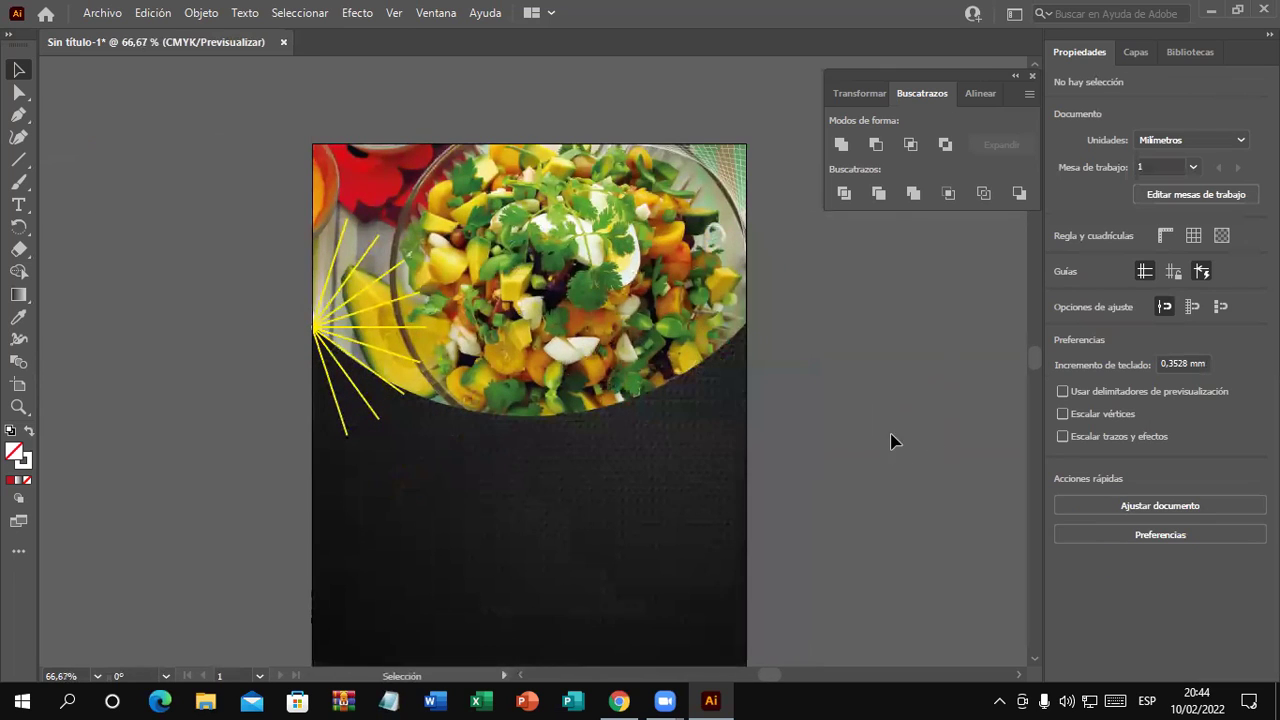
scroll(894, 440, up, 1)
scroll(880, 462, down, 1)
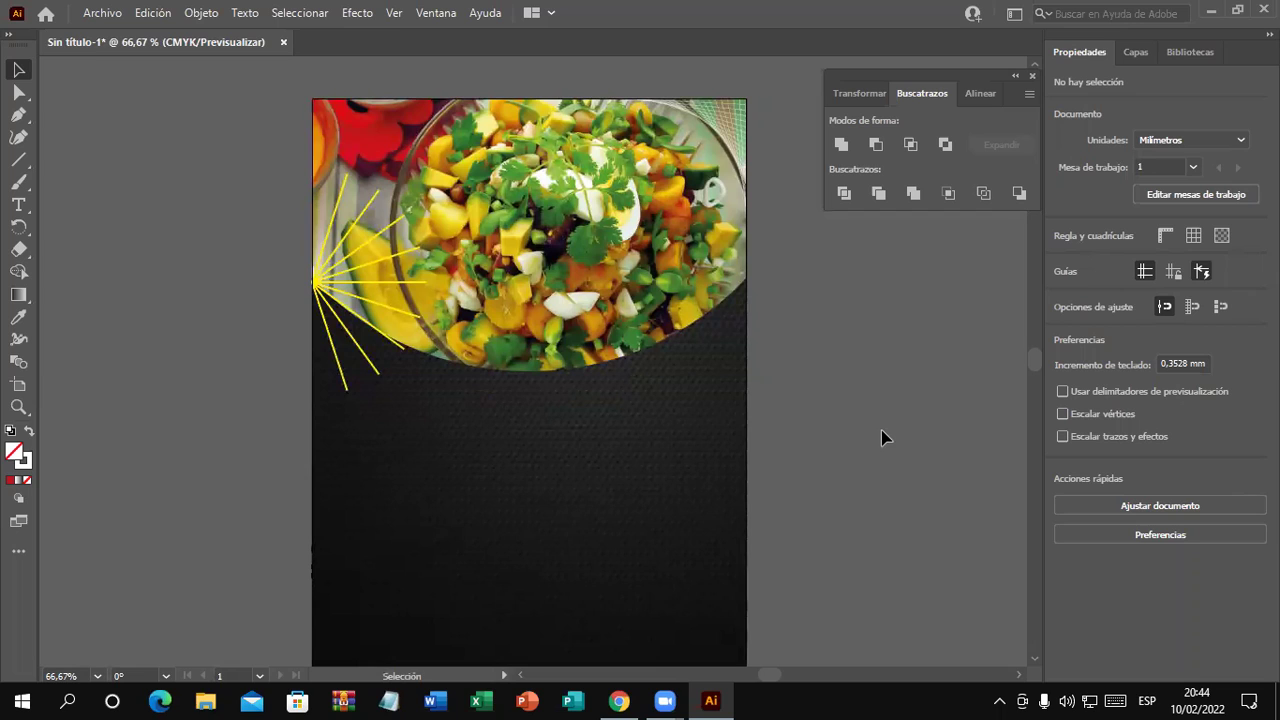
scroll(743, 101, up, 1)
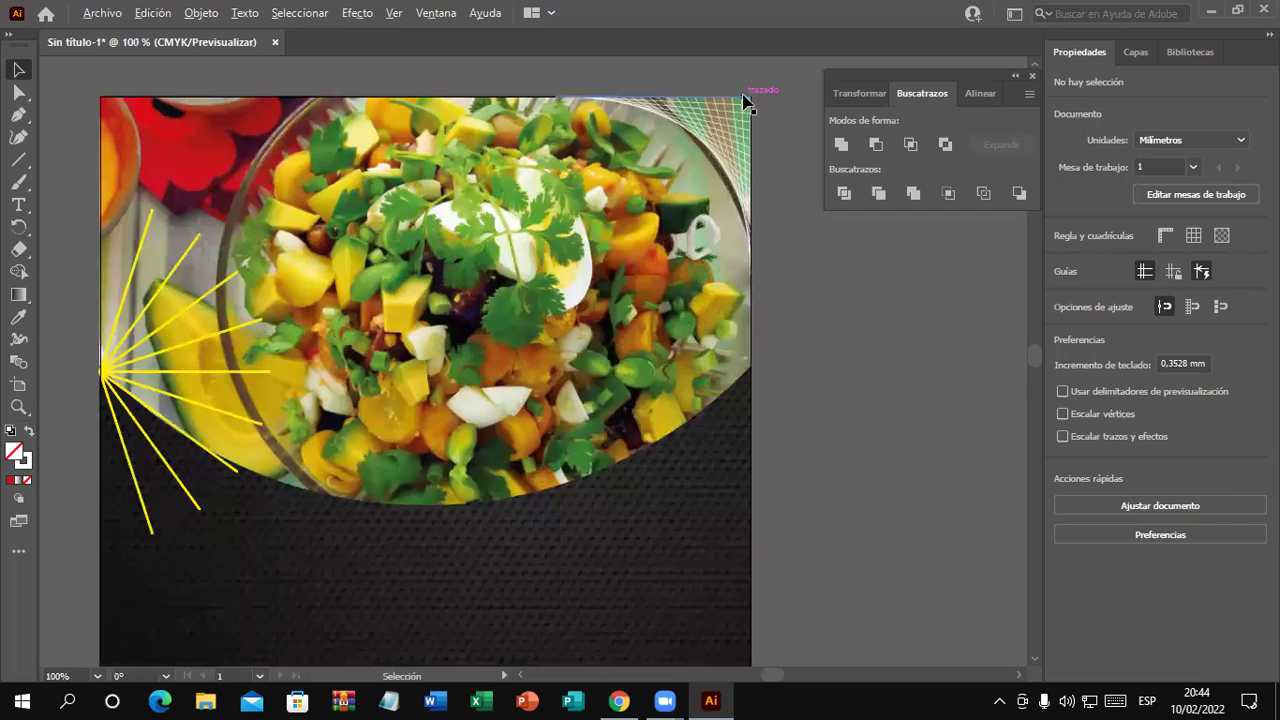
scroll(746, 101, up, 1)
scroll(755, 150, down, 1)
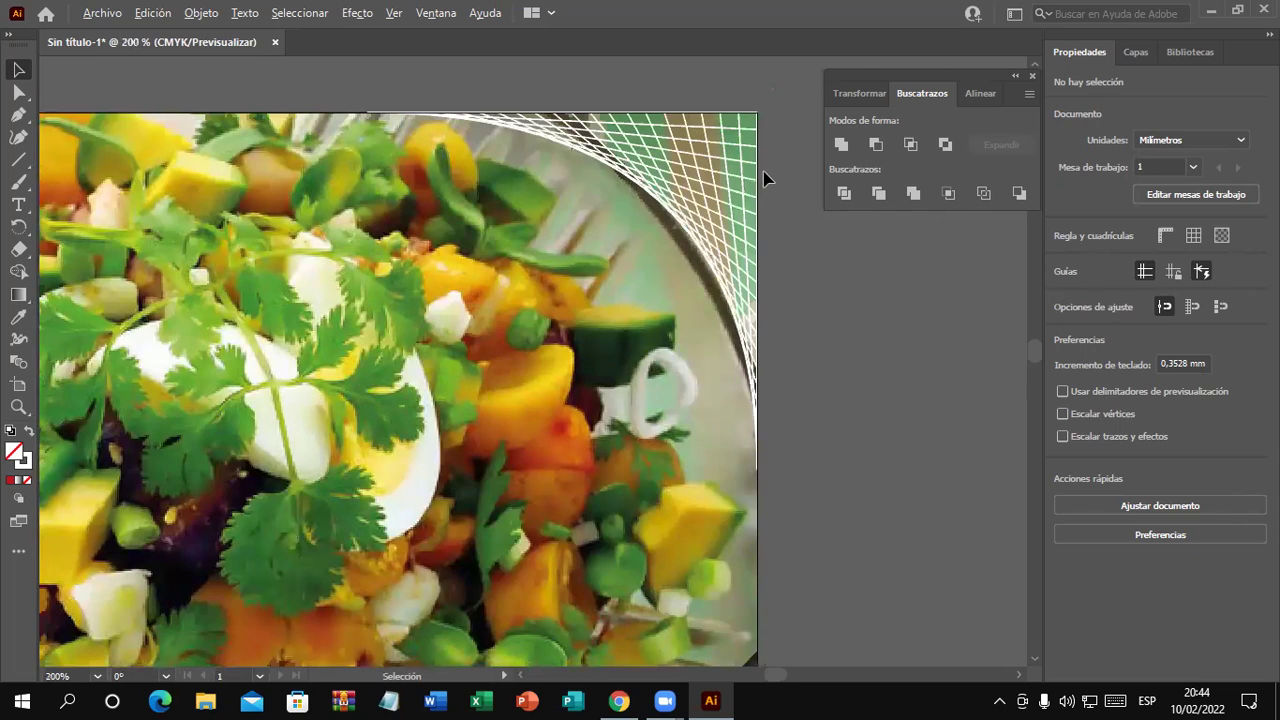
scroll(764, 170, down, 1)
mouse_move(418, 460)
mouse_down()
mouse_move(491, 412)
mouse_move(483, 439)
mouse_up()
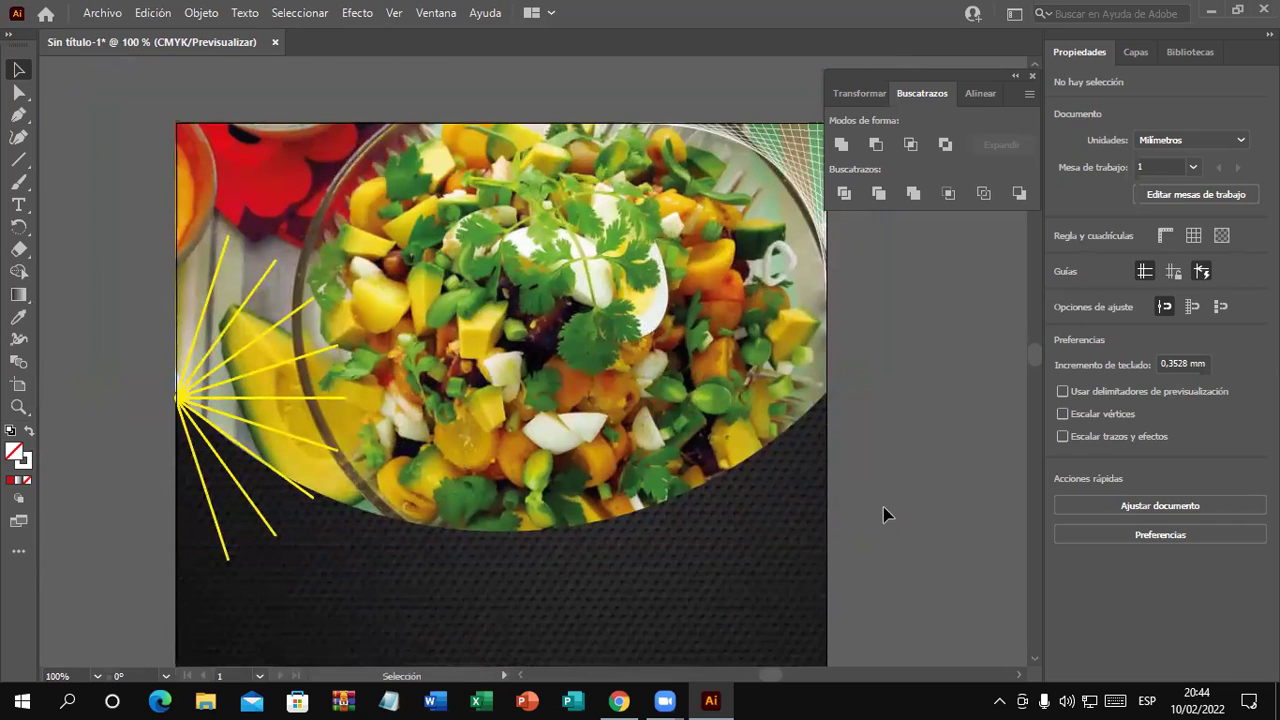
scroll(867, 504, down, 1)
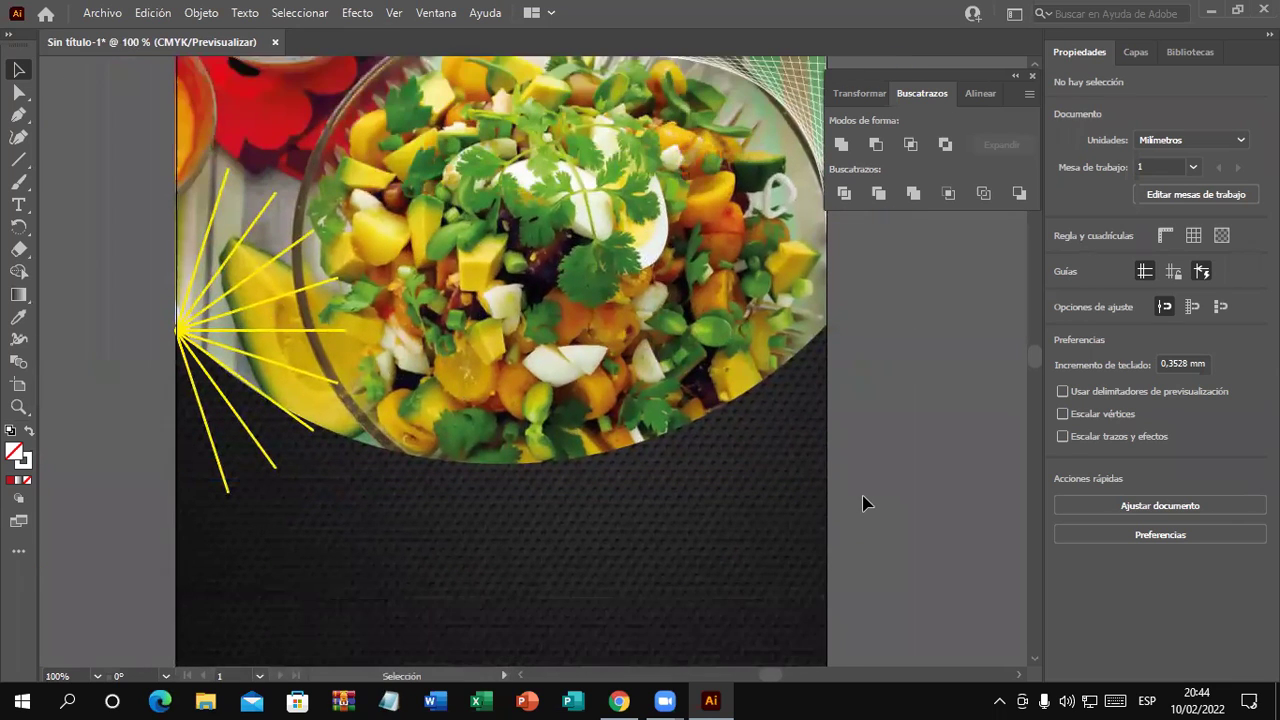
scroll(865, 504, up, 1)
scroll(872, 508, down, 1)
scroll(870, 507, down, 1)
scroll(865, 506, down, 1)
scroll(855, 506, down, 1)
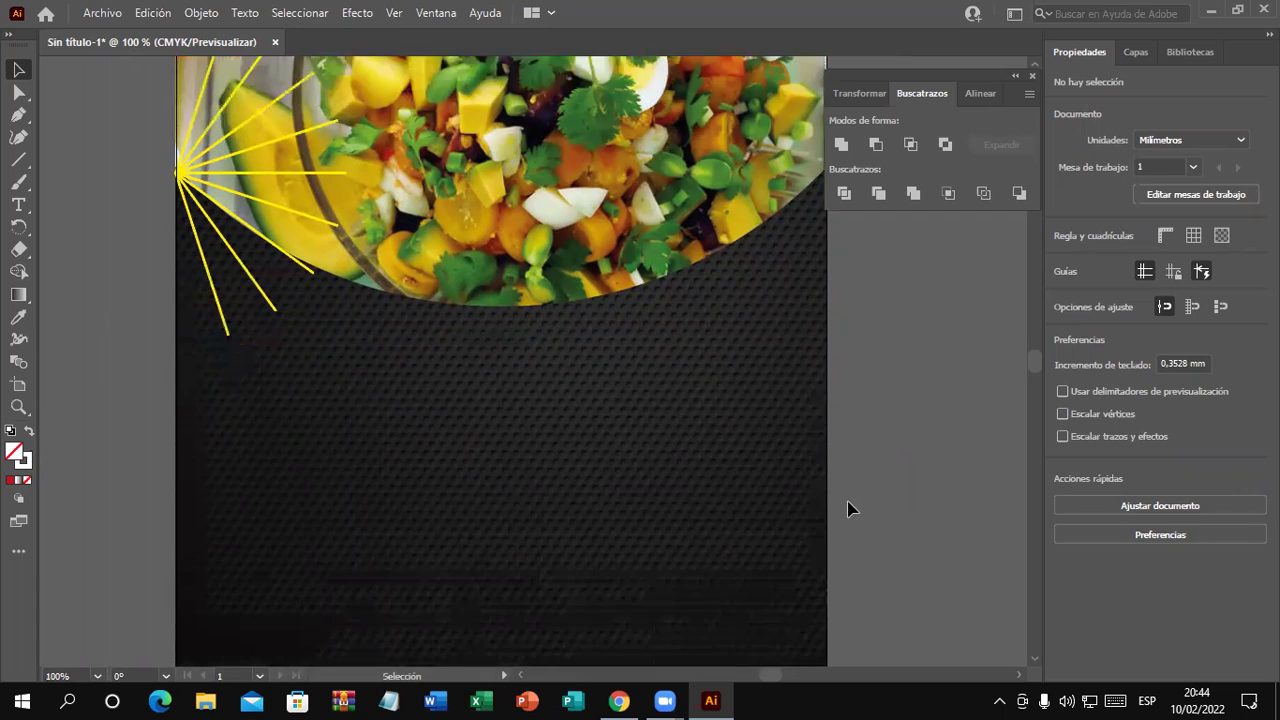
scroll(845, 508, down, 1)
scroll(845, 508, up, 2)
scroll(845, 508, up, 2)
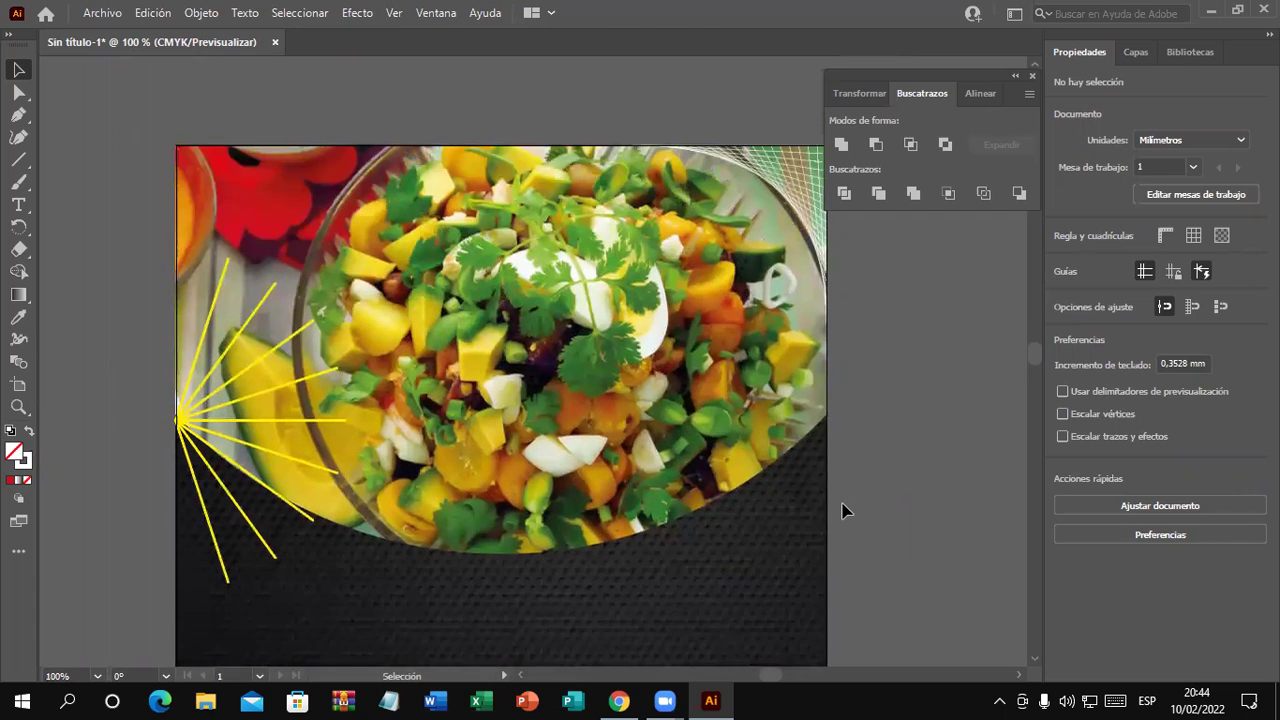
scroll(820, 505, down, 2)
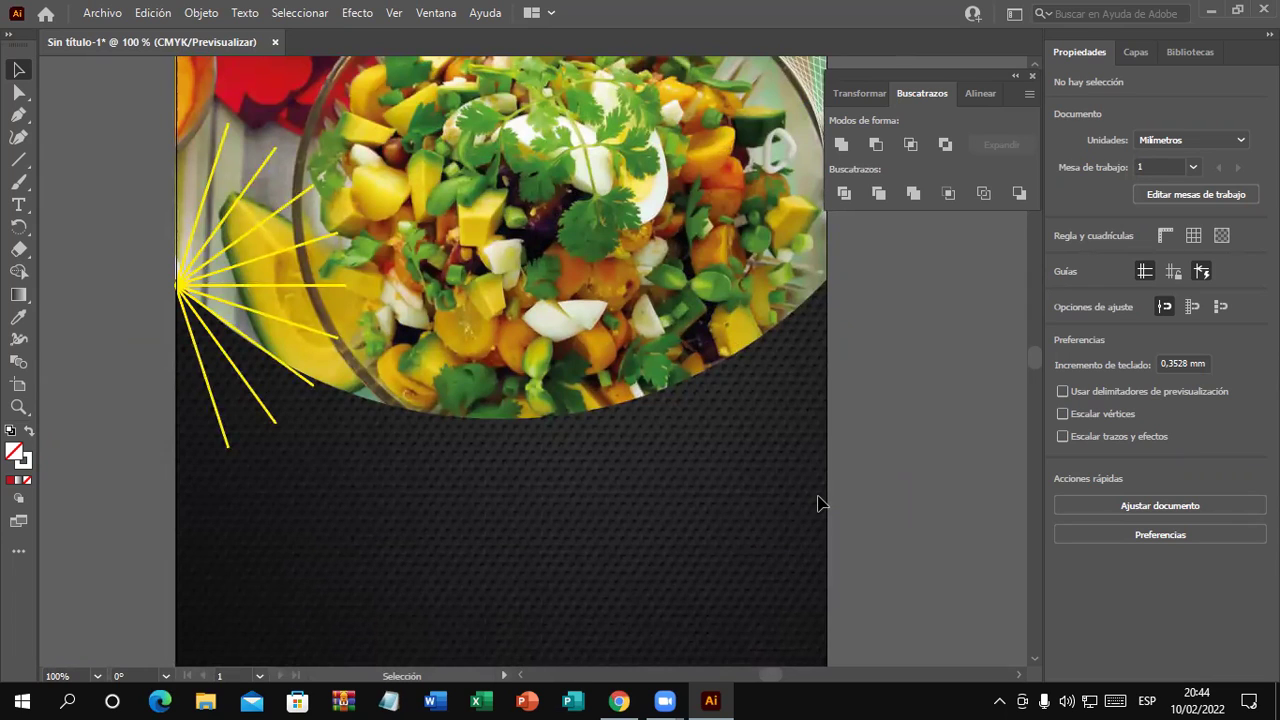
scroll(829, 492, down, 1)
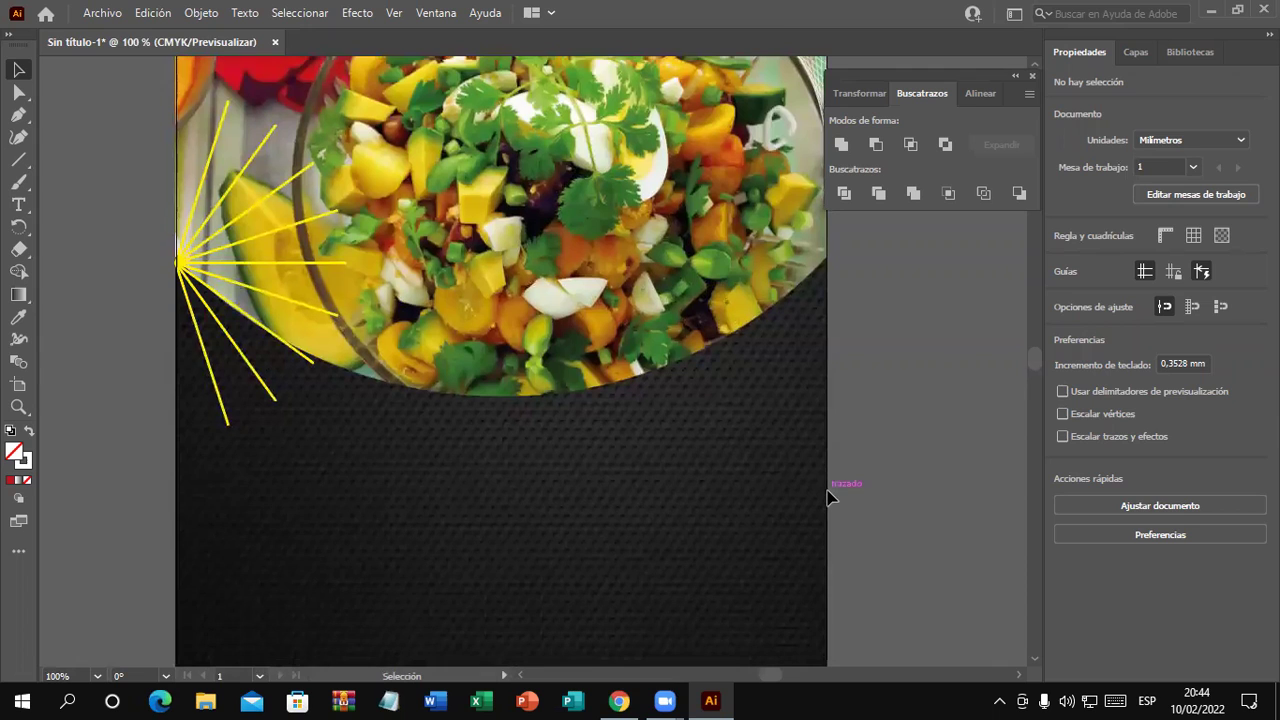
Draw a vertical line below the salad photo and give it a blue stroke
click(24, 170)
scroll(480, 483, down, 1)
scroll(517, 534, down, 1)
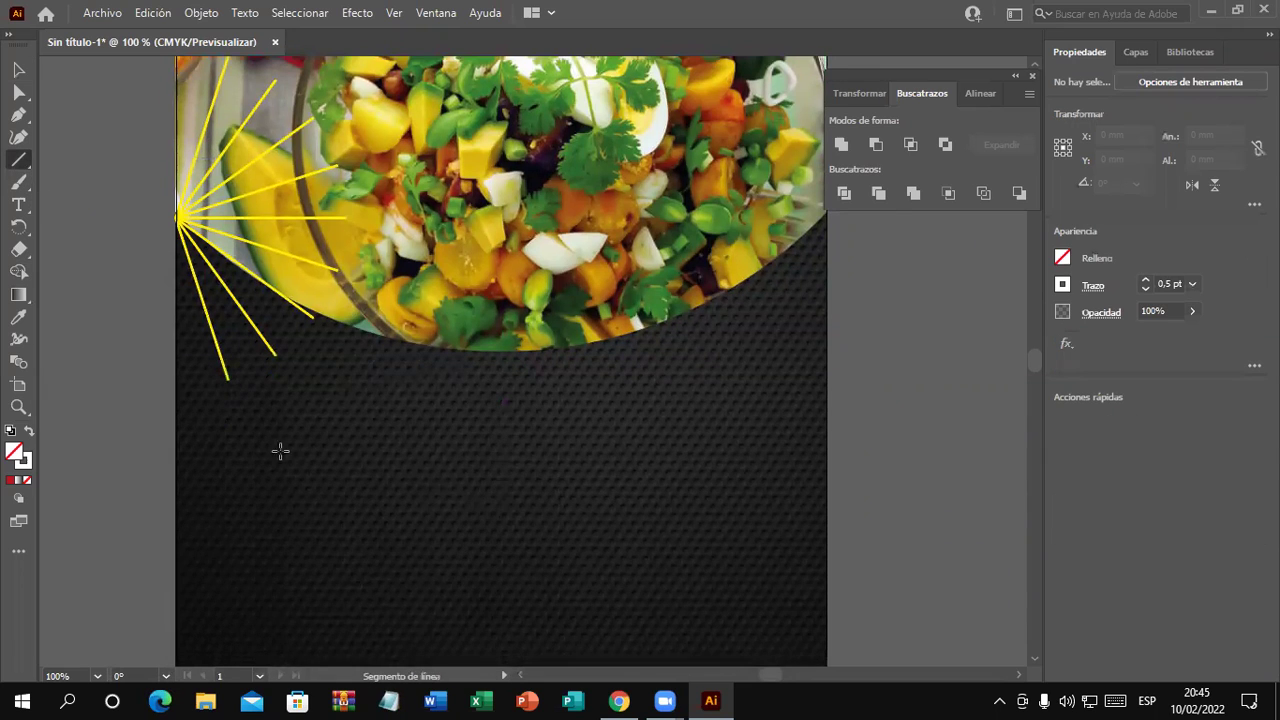
drag(485, 455, 485, 600)
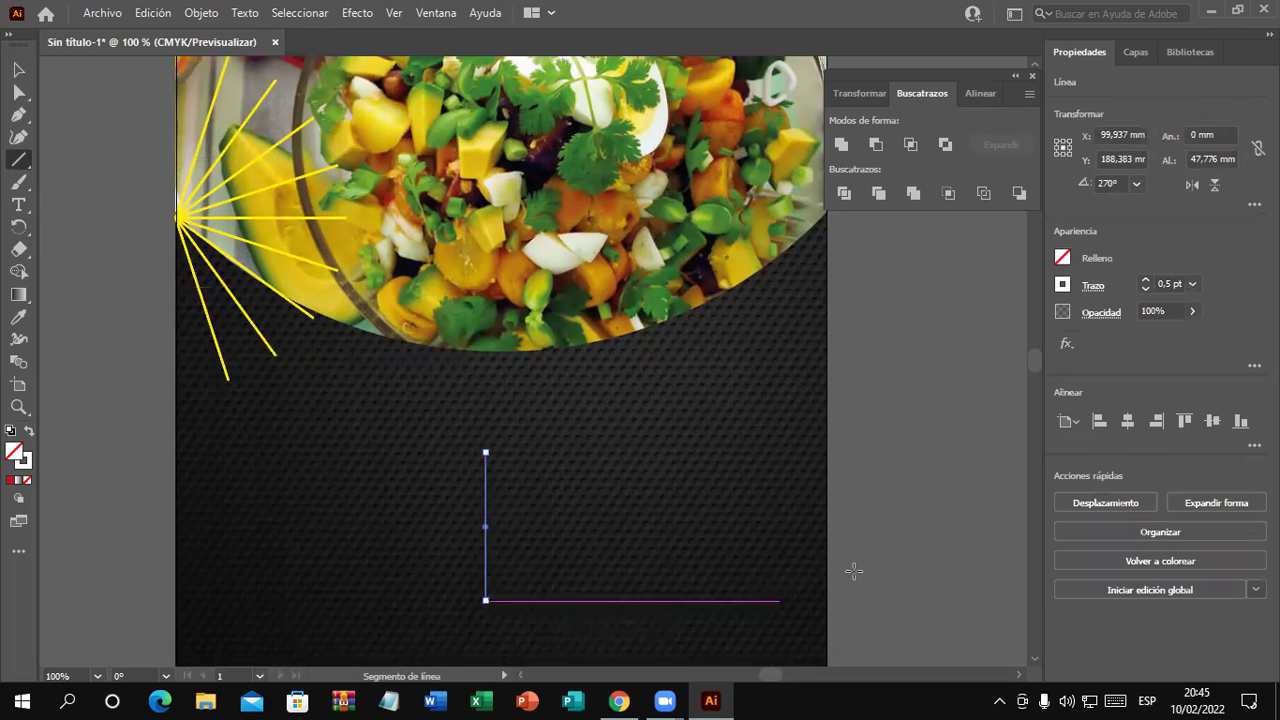
click(1063, 285)
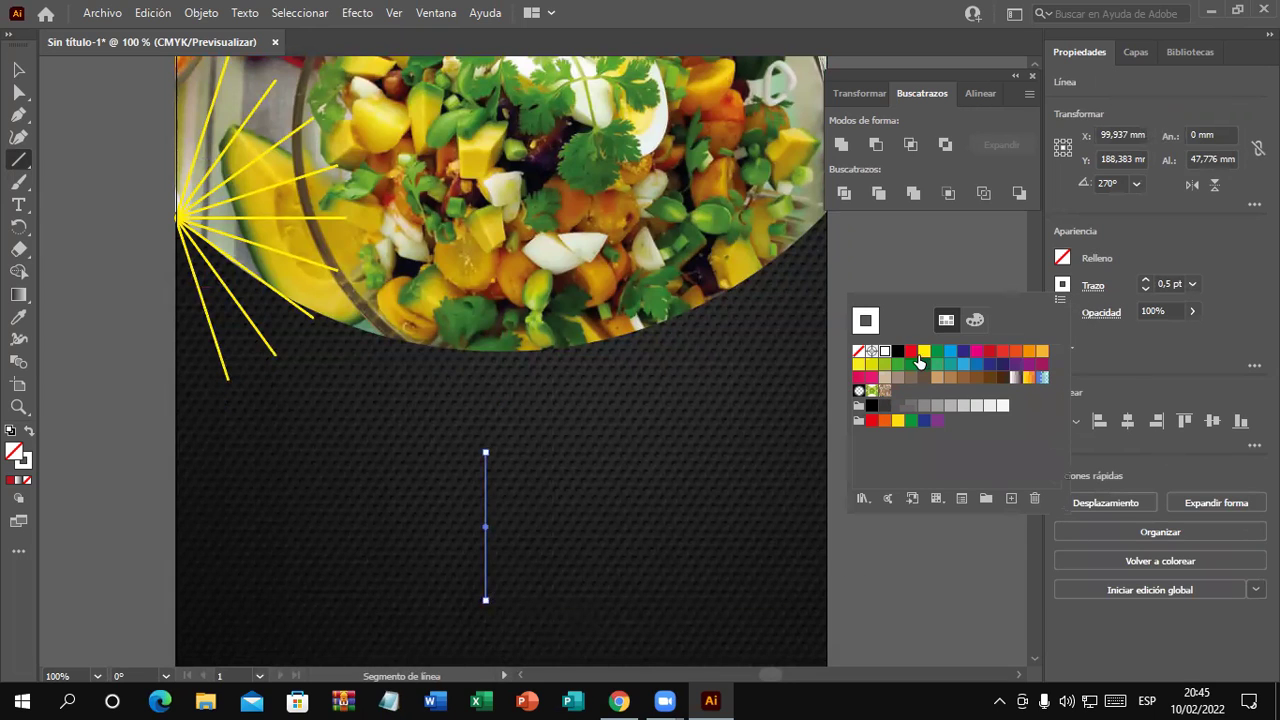
click(967, 364)
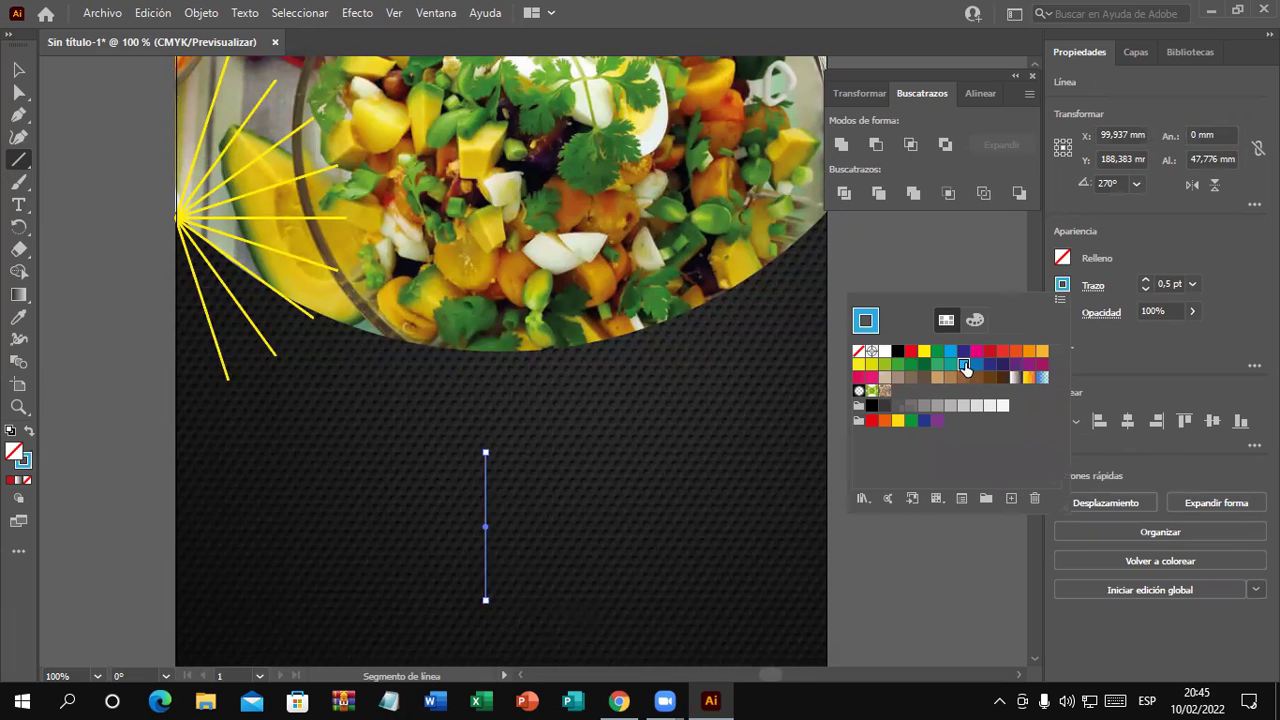
Move the blue vertical line slightly higher on the dark background
click(18, 69)
click(84, 184)
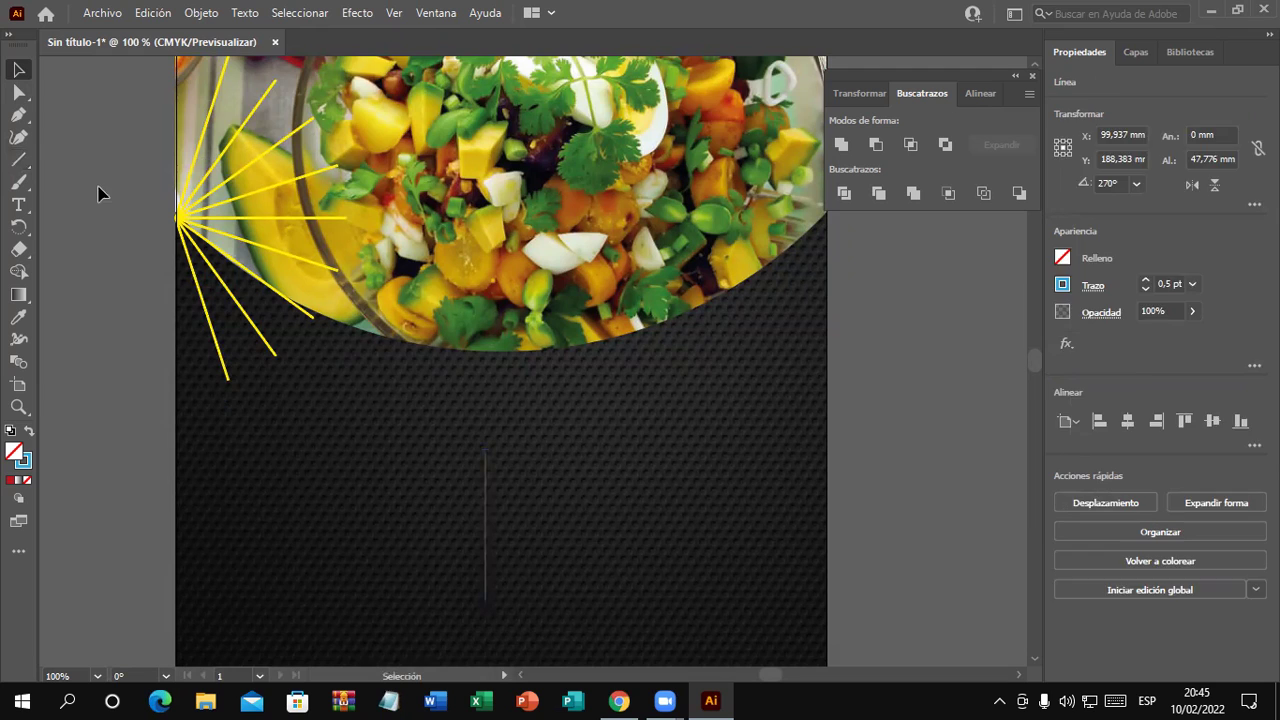
scroll(451, 449, down, 2)
click(485, 440)
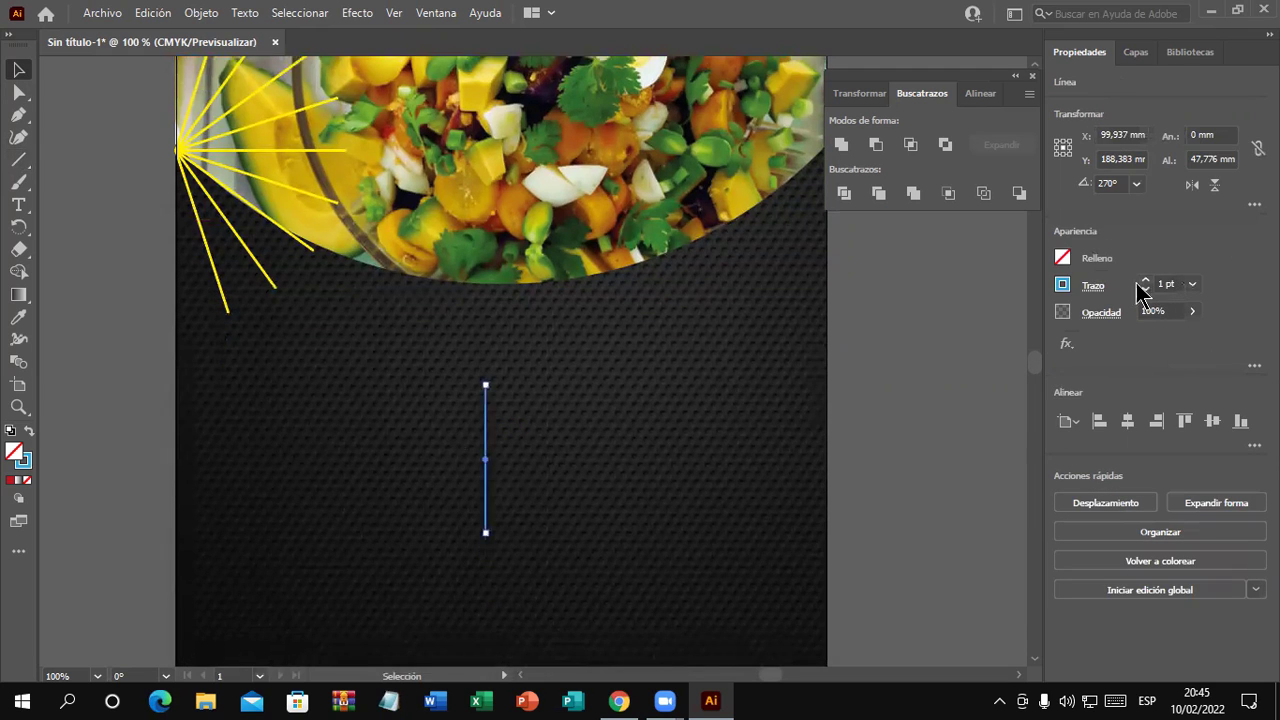
alt+scroll(505, 558, up, 2)
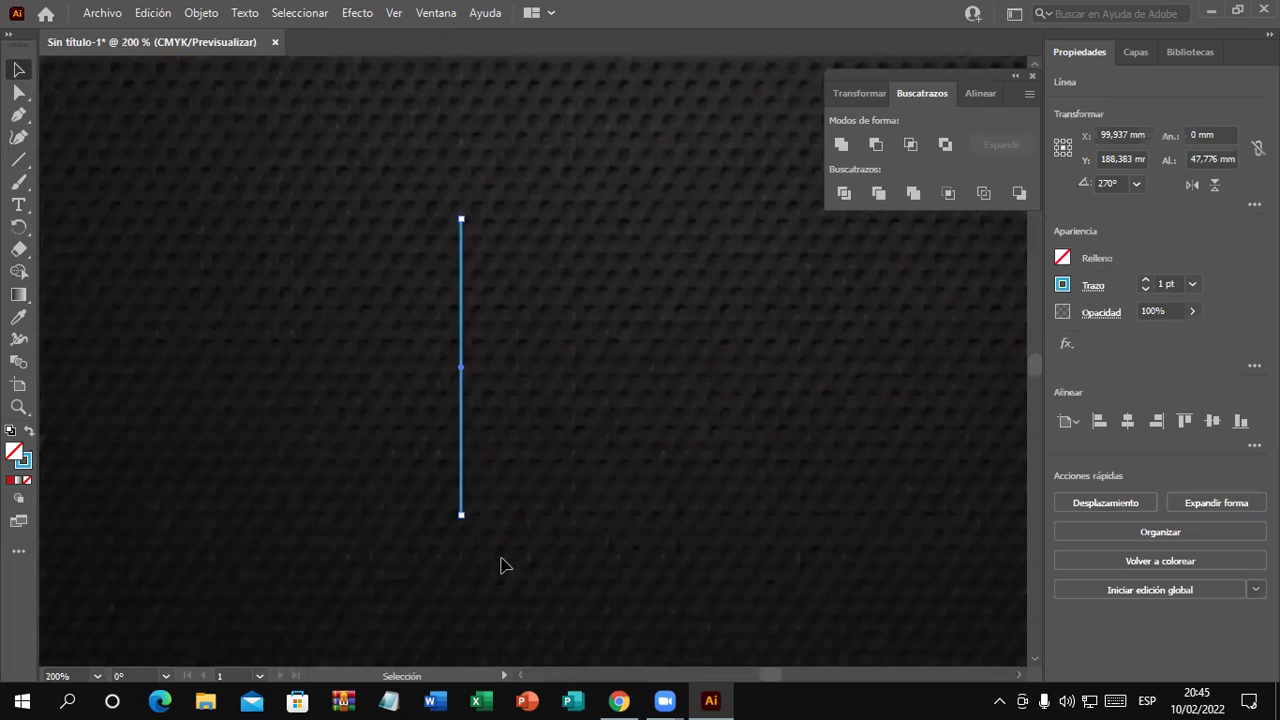
drag(458, 483, 458, 428)
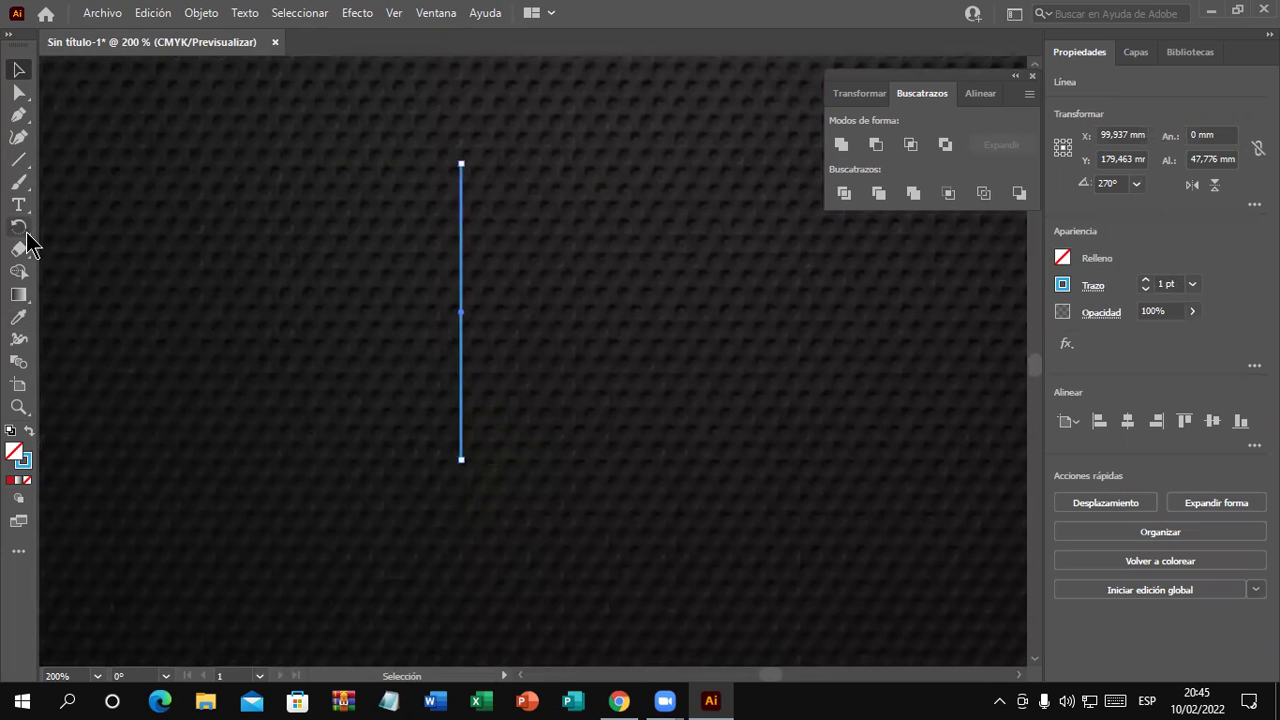
drag(19, 227, 126, 296)
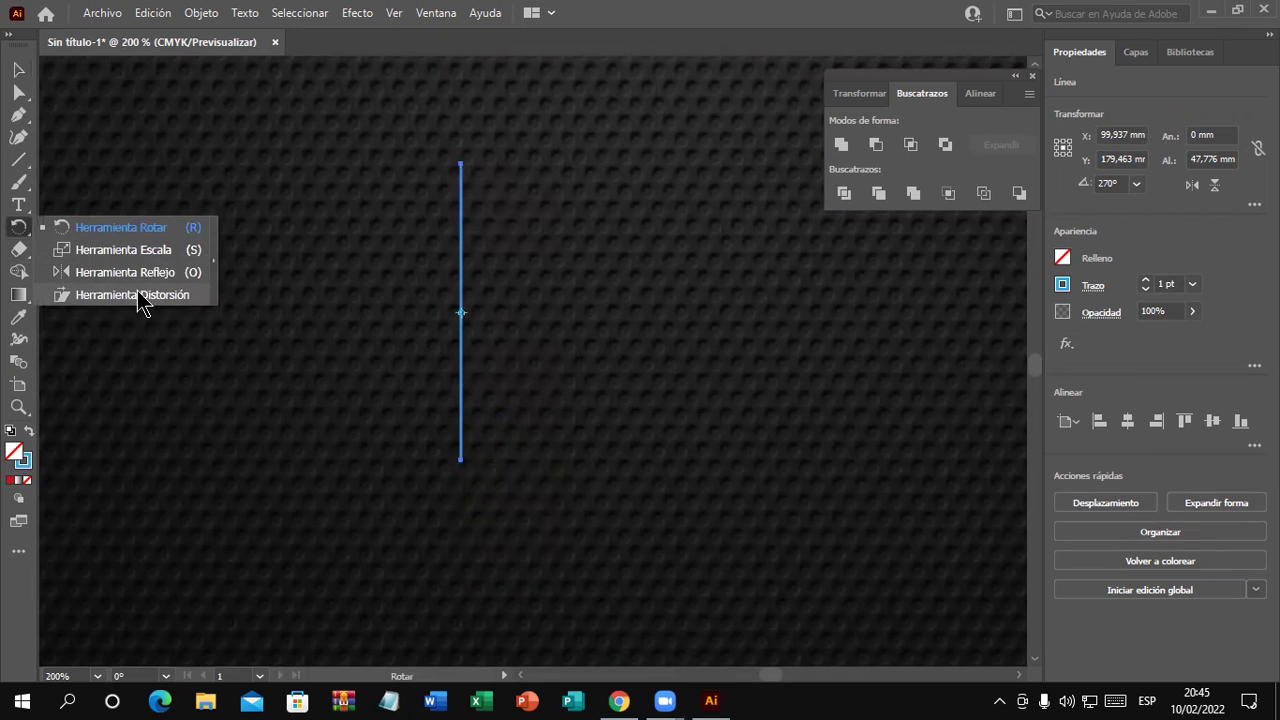
Set the rotation pivot at the line's bottom end with an 18° (360/20) angle
click(141, 237)
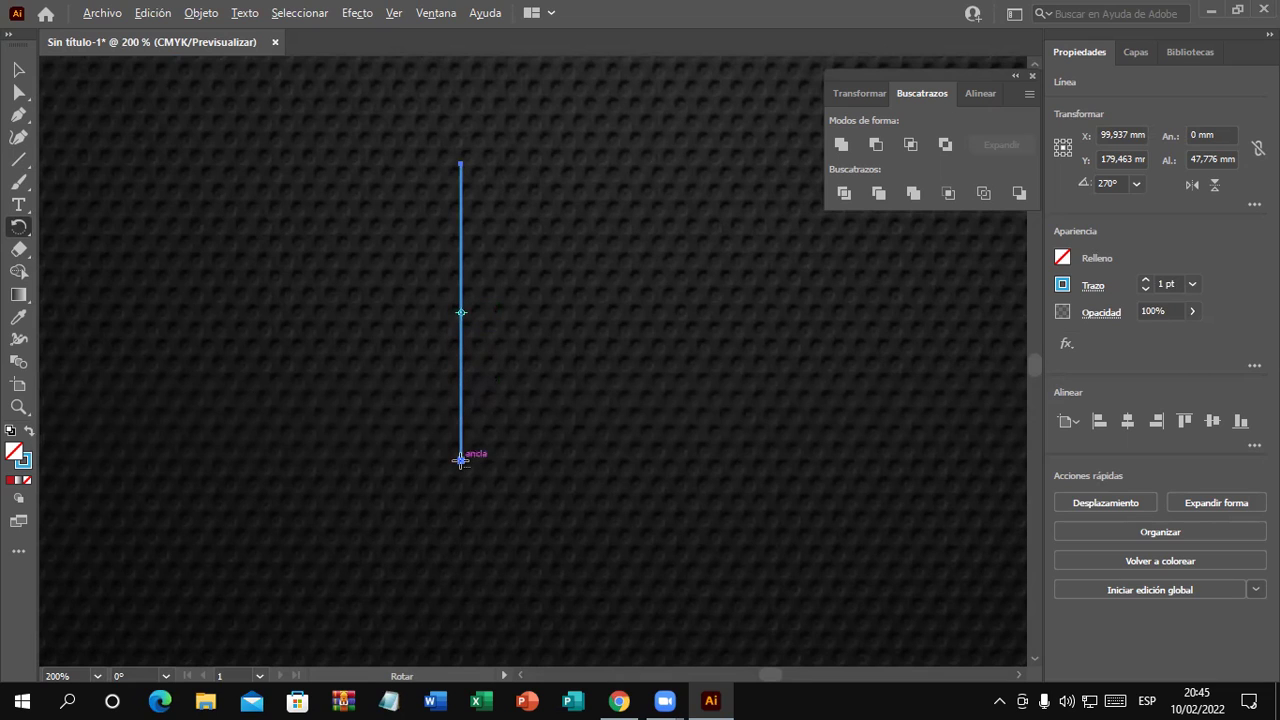
alt+click(460, 460)
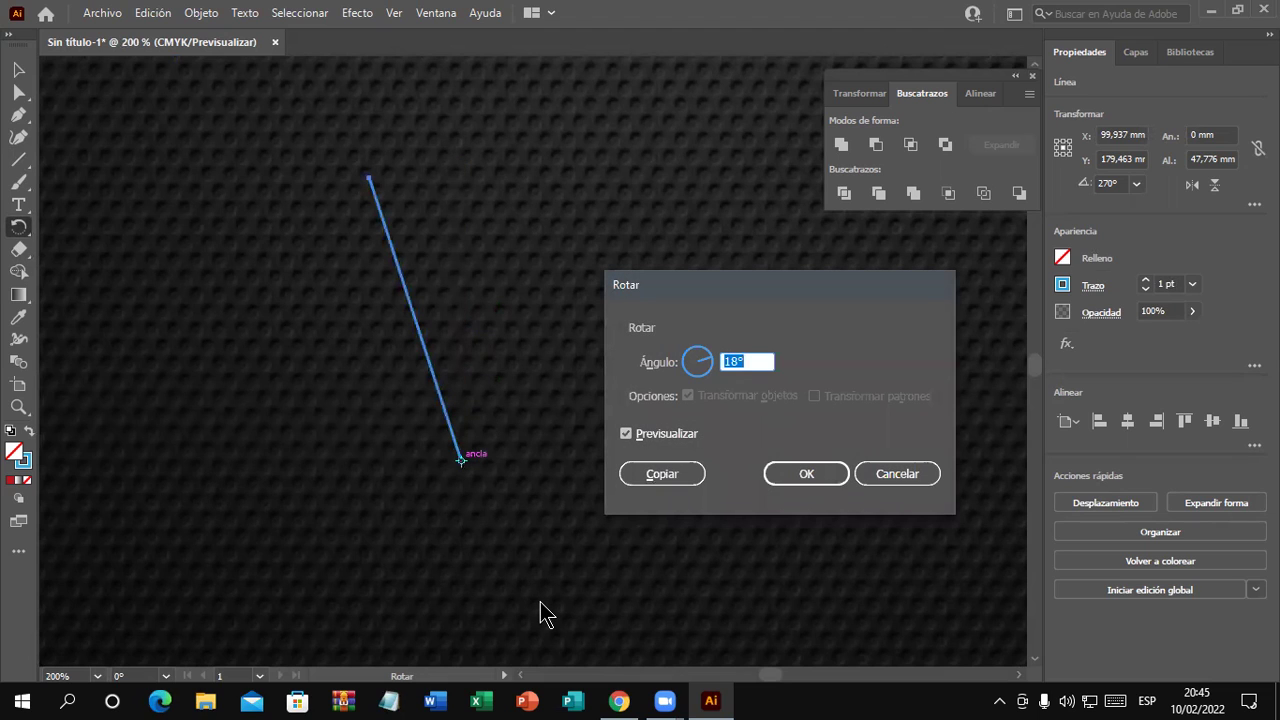
text(3.)
text(60)
text(20)
click(654, 438)
click(654, 438)
click(654, 438)
click(654, 438)
click(654, 438)
click(654, 438)
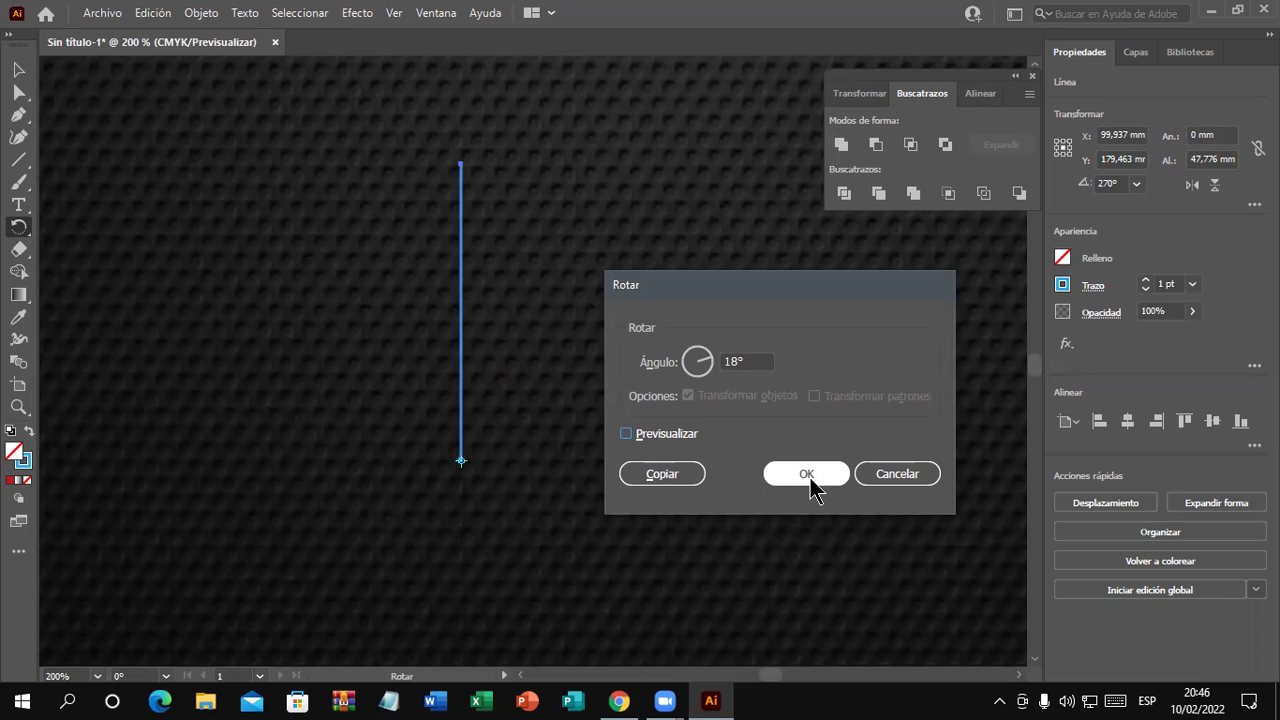
Make a rotated copy, then repeat it with Ctrl+D to complete the starburst
click(663, 474)
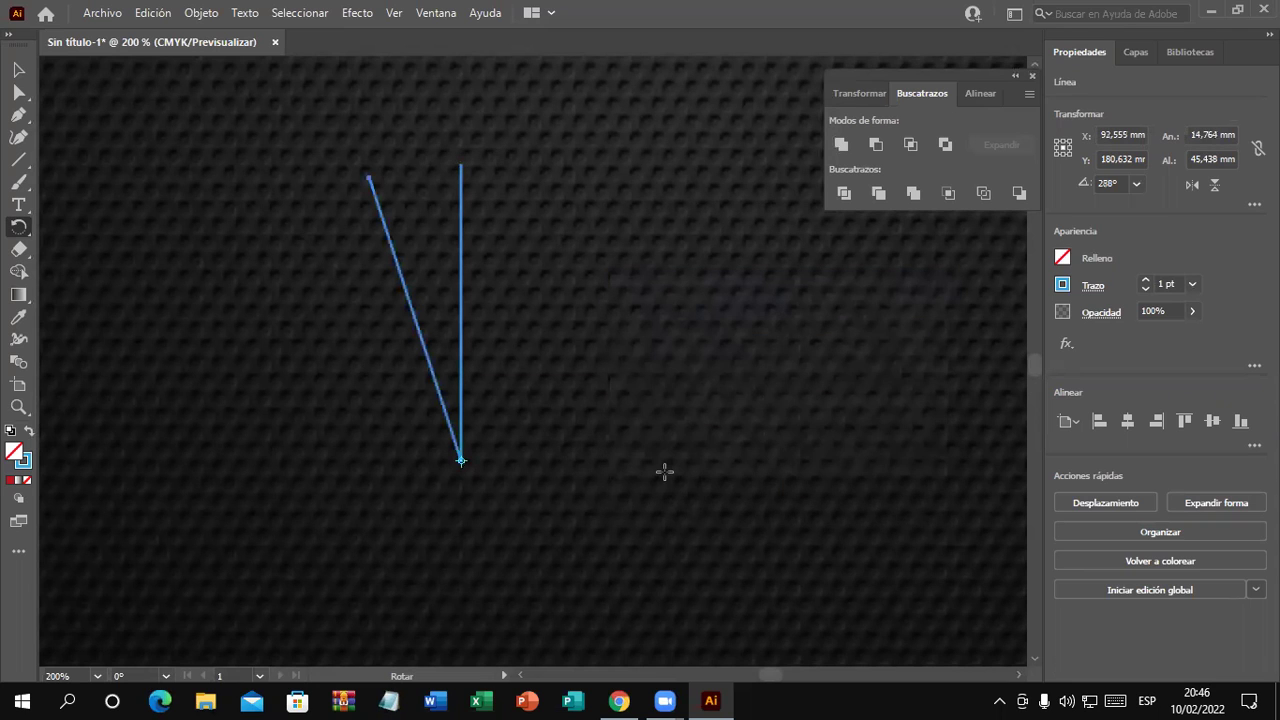
key(ctrl+d)
key(ctrl+d)
key(ctrl+d)
key(ctrl+d)
key(ctrl+d)
key(ctrl+d)
key(ctrl+d)
key(ctrl+d)
key(ctrl+d)
key(ctrl+d)
key(ctrl+d)
key(ctrl+d)
key(ctrl+d)
key(ctrl+d)
key(ctrl+d)
key(ctrl+d)
key(ctrl+d)
key(ctrl+d)
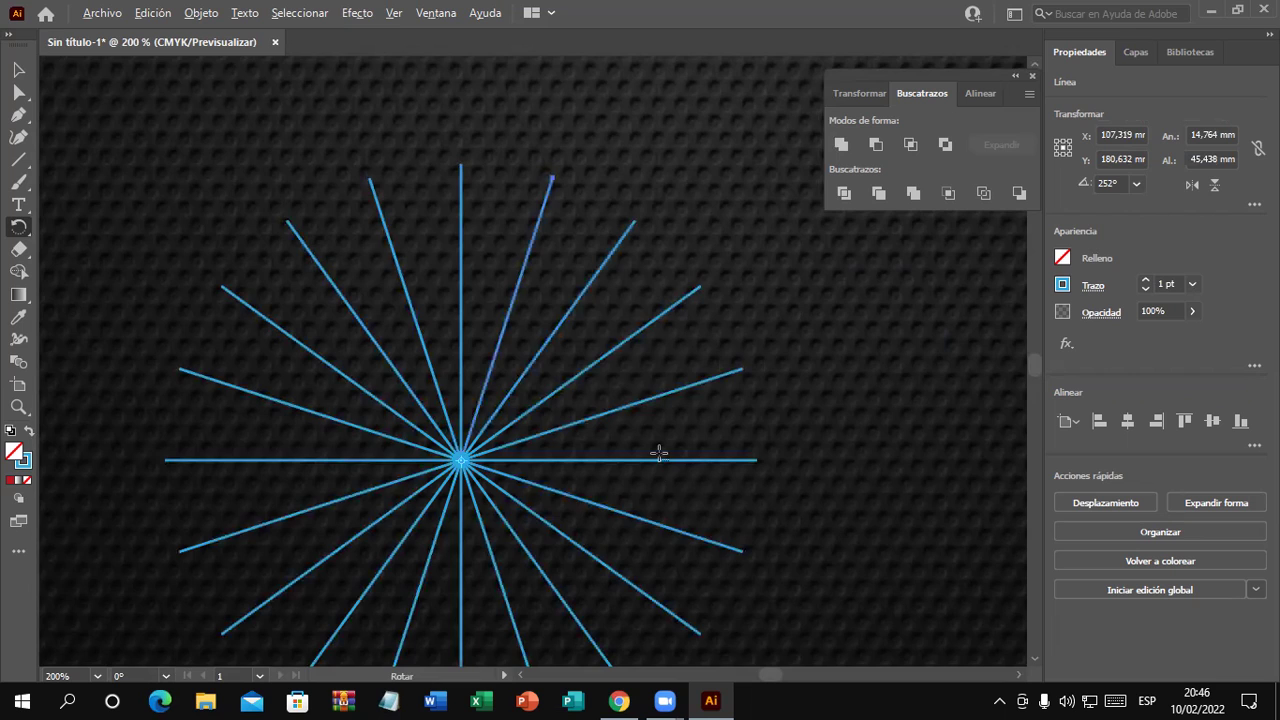
scroll(659, 453, down, 2)
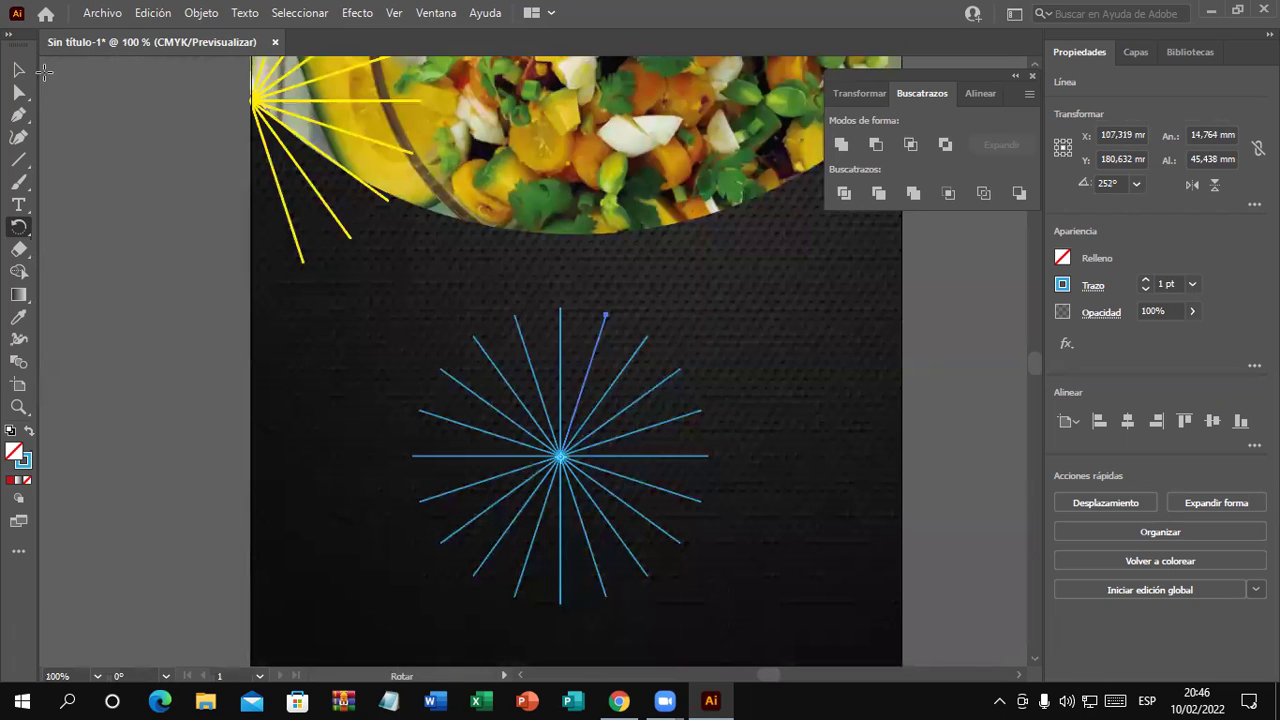
click(19, 69)
Nudge the yellow rays slightly up and to the left
click(108, 192)
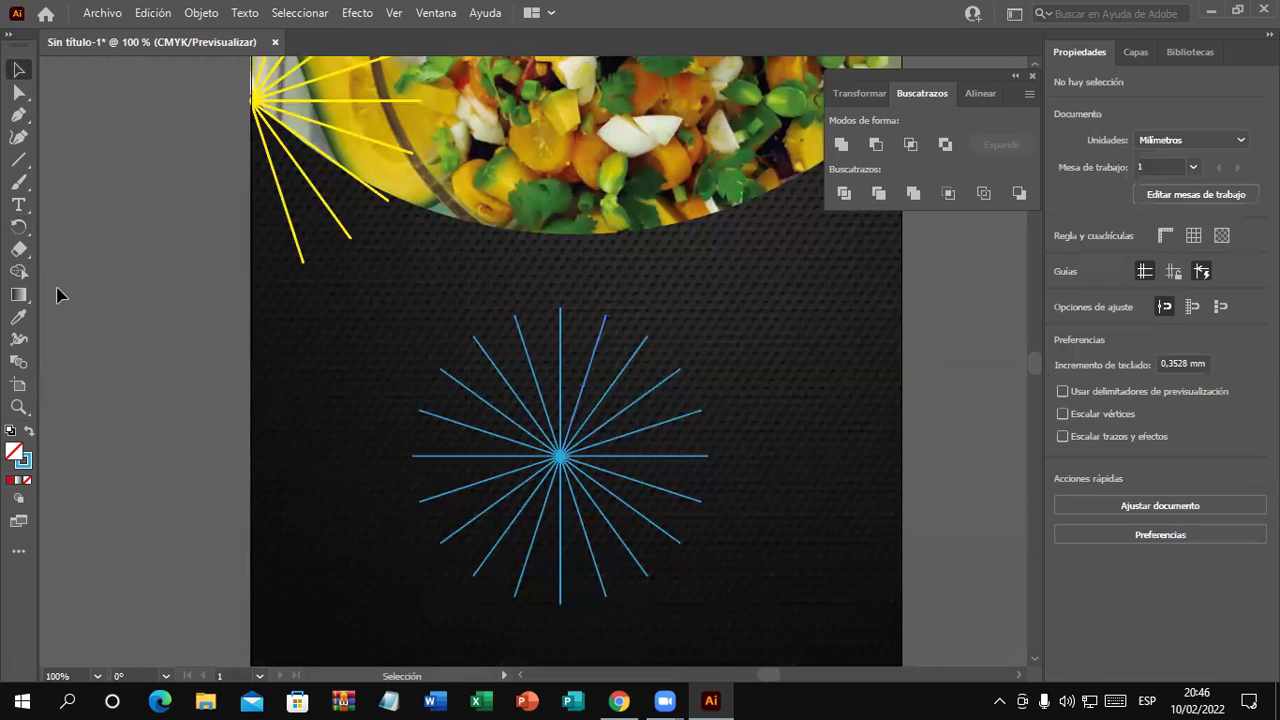
scroll(92, 375, up, 3)
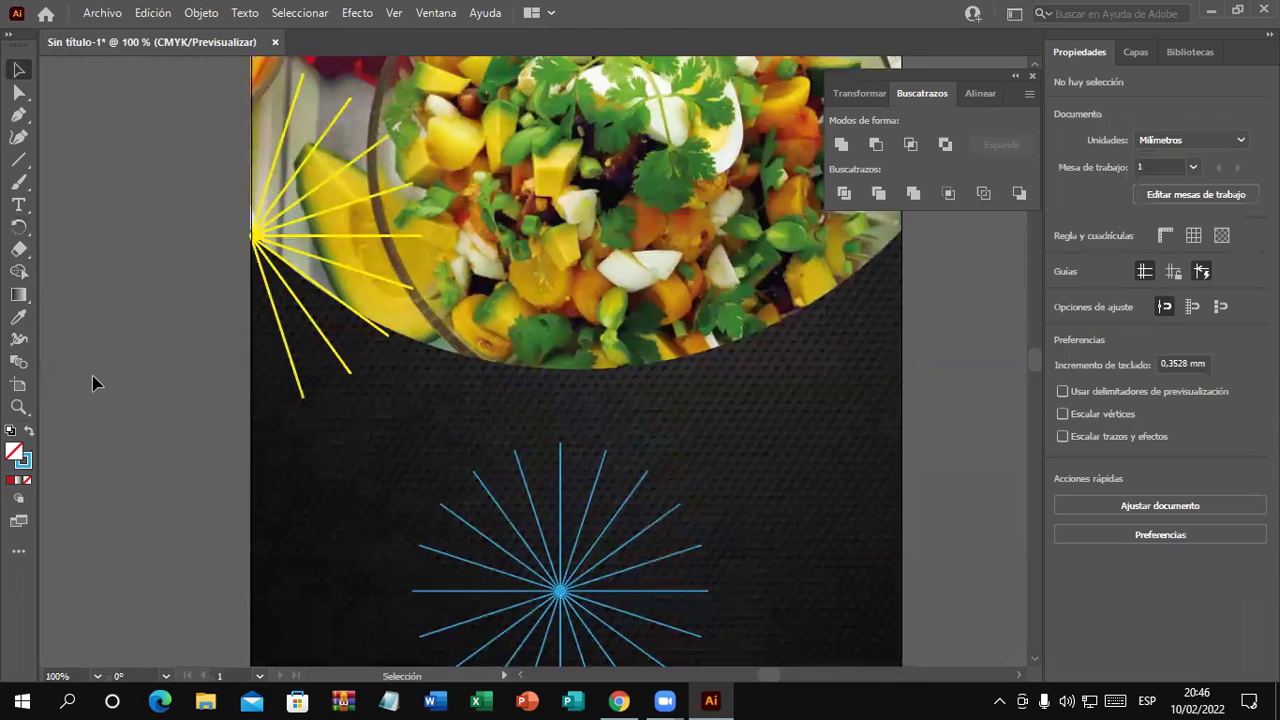
scroll(96, 382, up, 2)
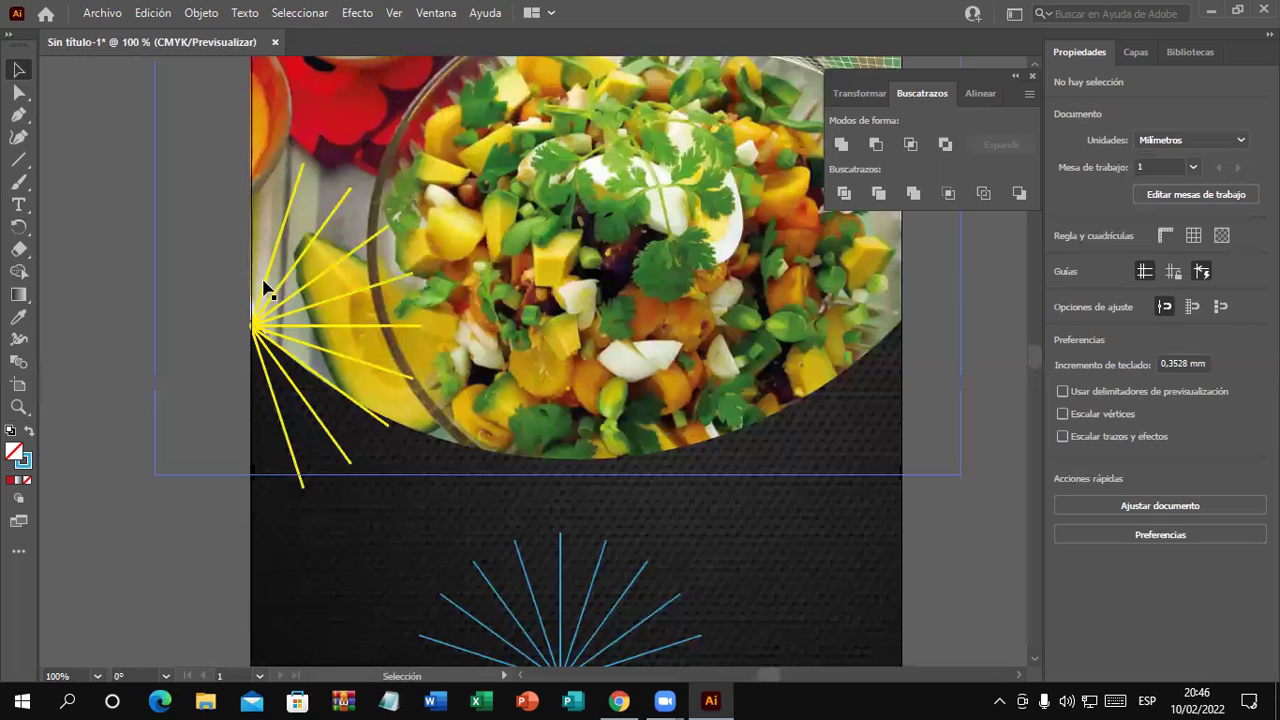
drag(257, 331, 255, 322)
click(98, 340)
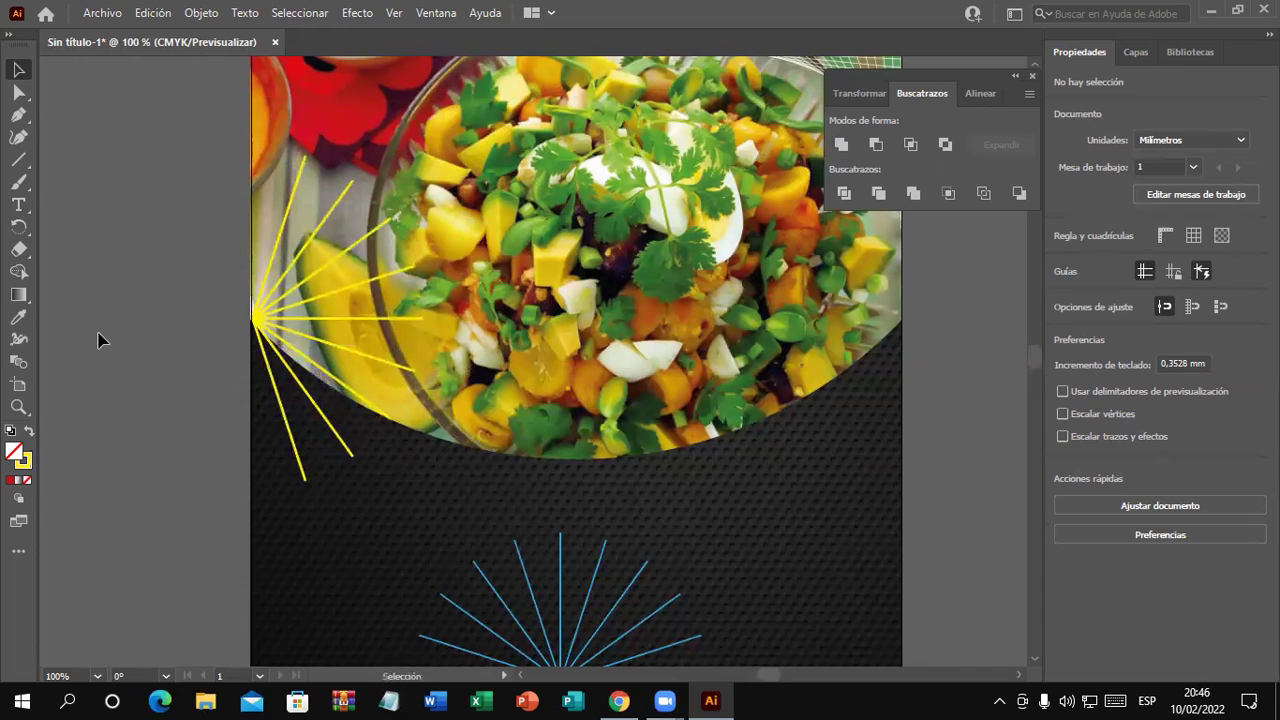
Select the blue starburst of lines below the salad photo
scroll(98, 338, down, 1)
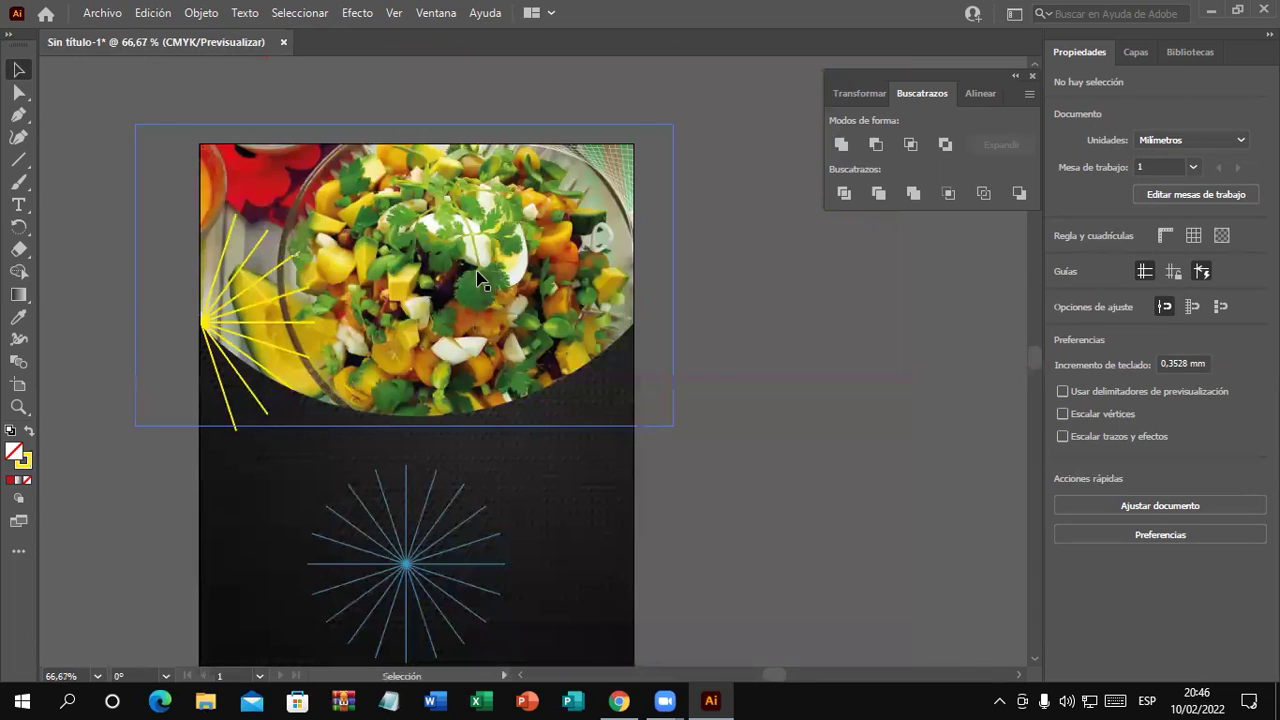
scroll(522, 236, up, 1)
mouse_move(768, 343)
mouse_down()
mouse_move(900, 386)
mouse_move(860, 260)
mouse_up()
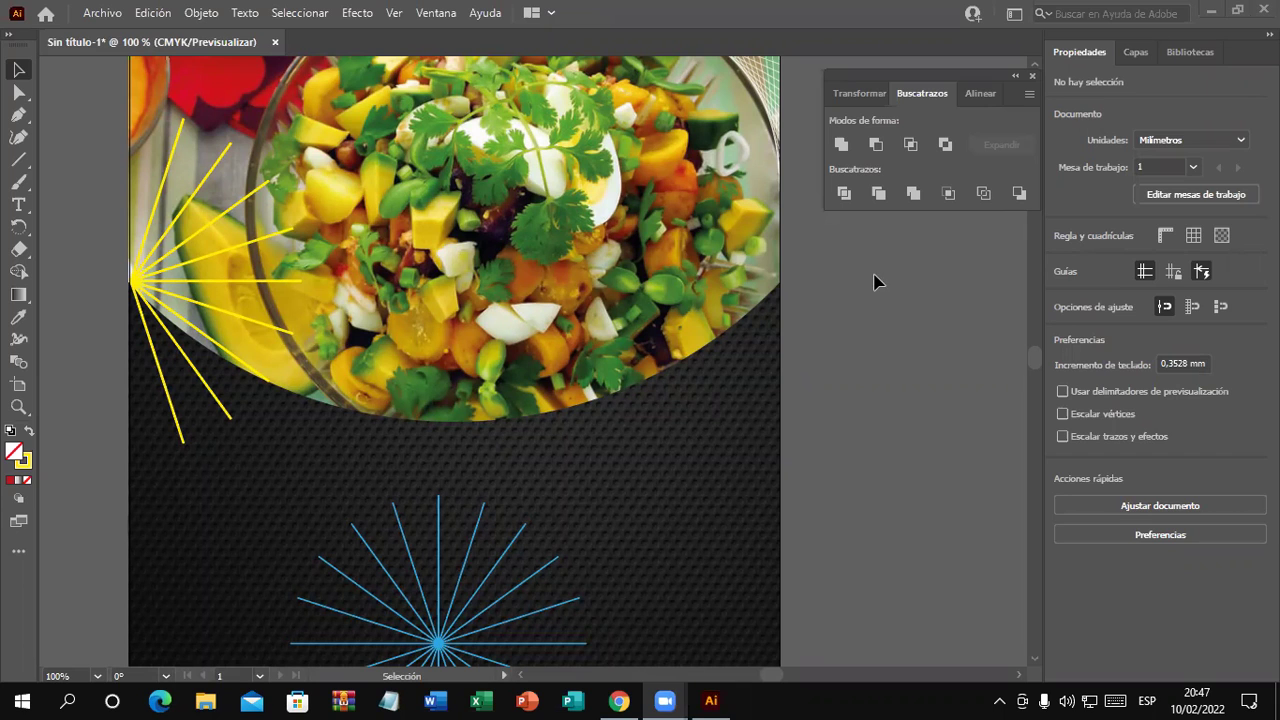
scroll(845, 484, up, 3)
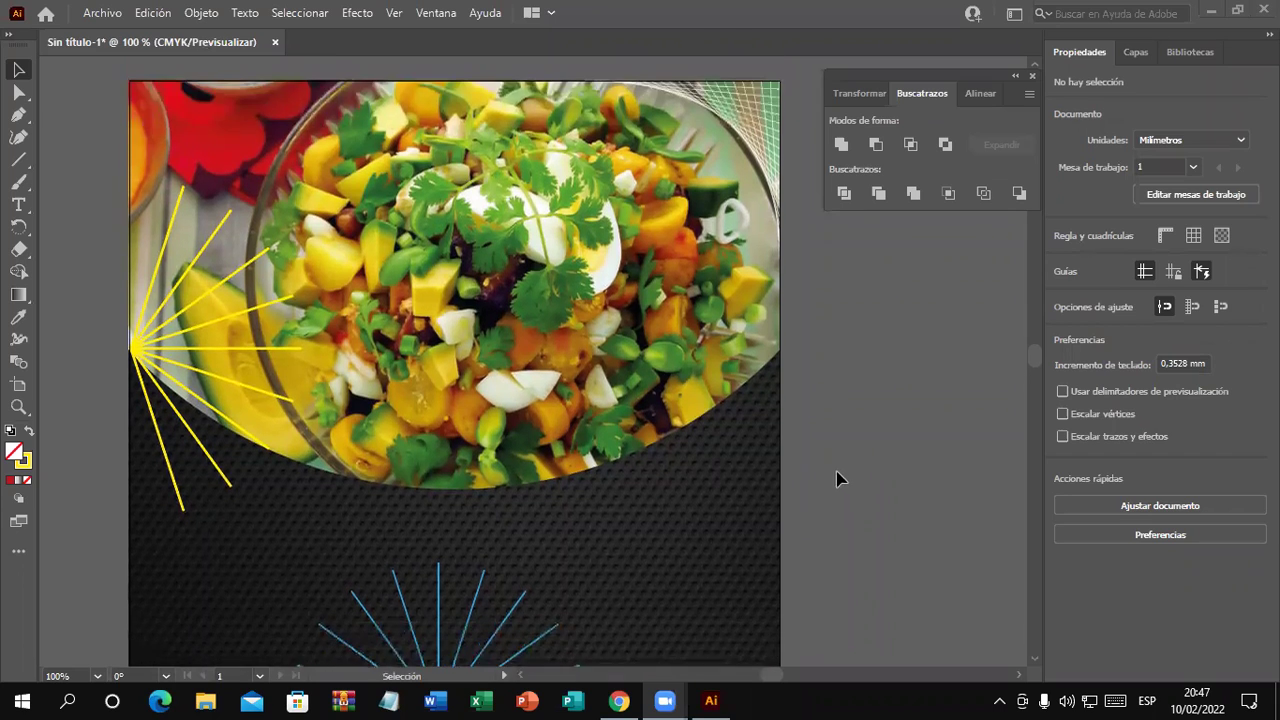
scroll(837, 480, down, 4)
scroll(432, 612, down, 3)
click(557, 620)
Delete the selected blue starburst from below the salad photo
key(Delete)
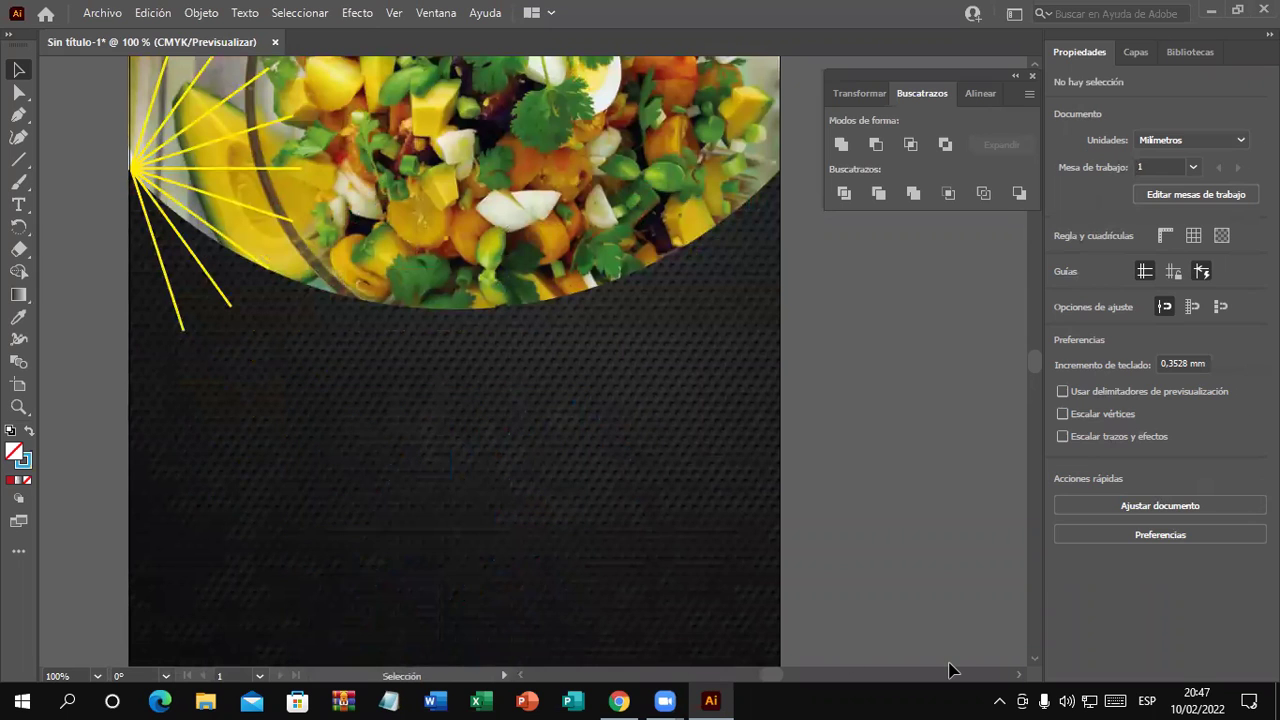
scroll(757, 537, up, 3)
scroll(757, 537, up, 5)
scroll(834, 440, up, 2)
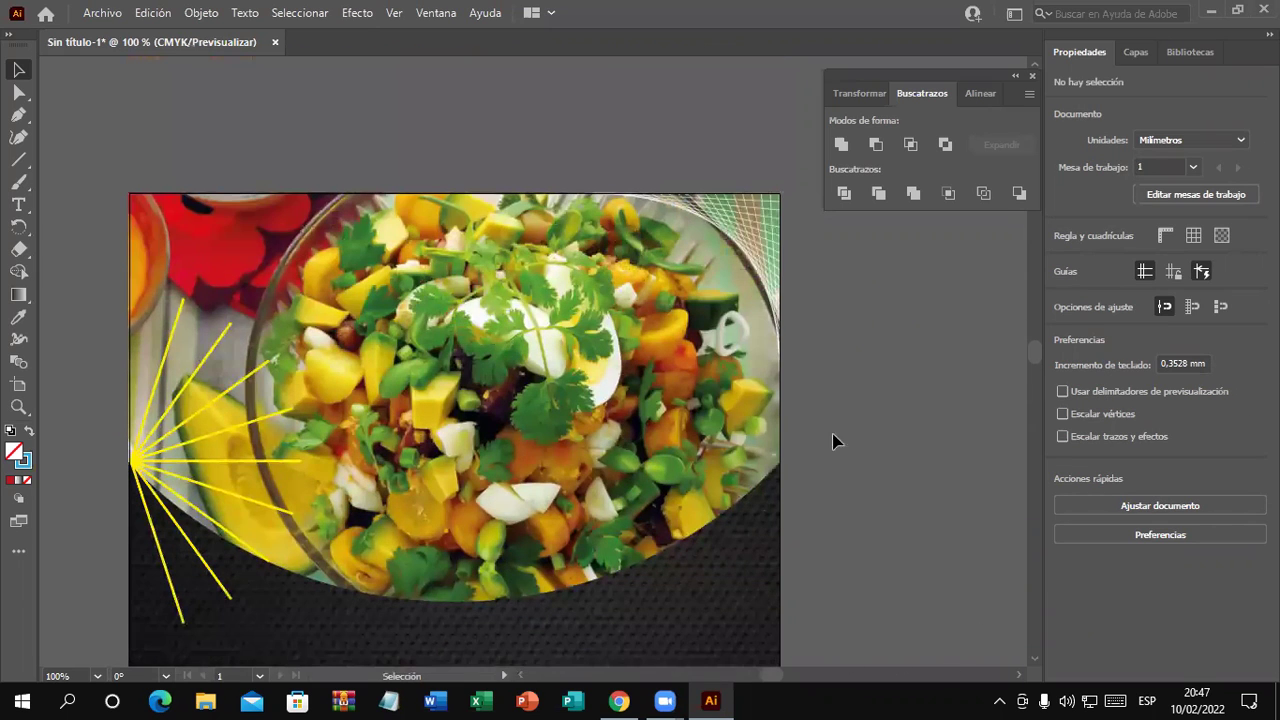
scroll(920, 477, down, 2)
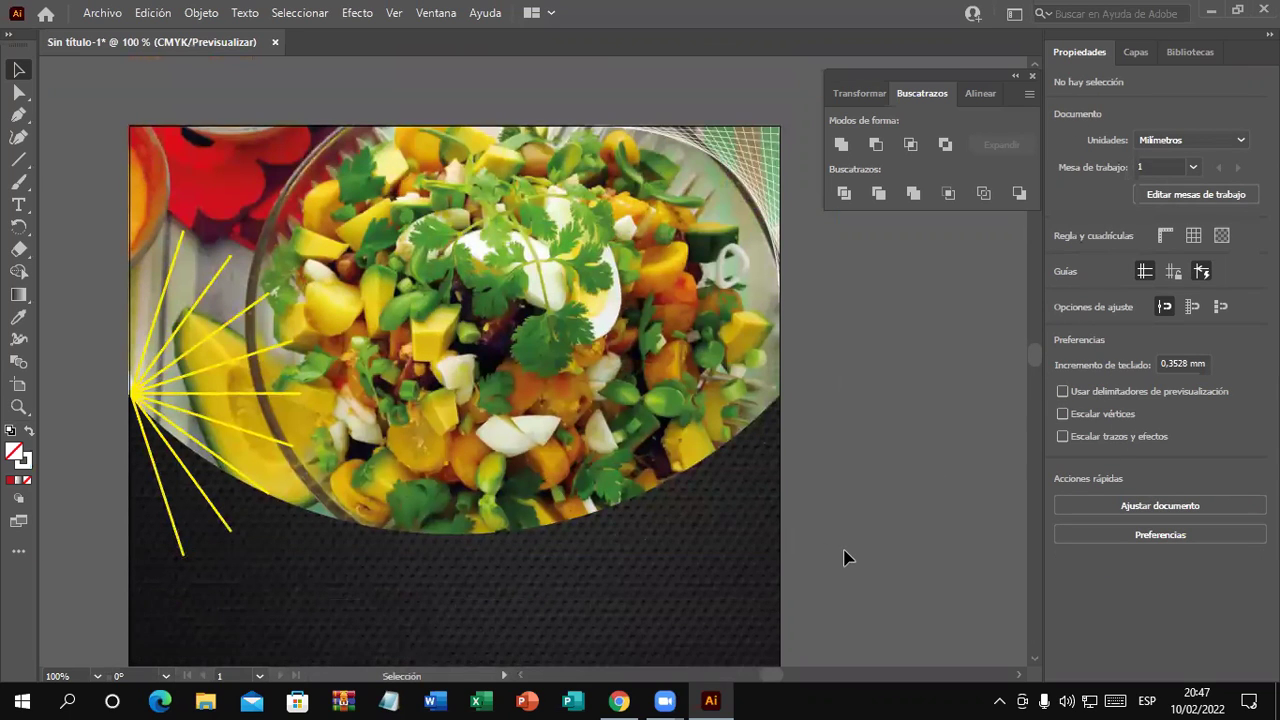
scroll(840, 554, down, 4)
scroll(834, 553, down, 1)
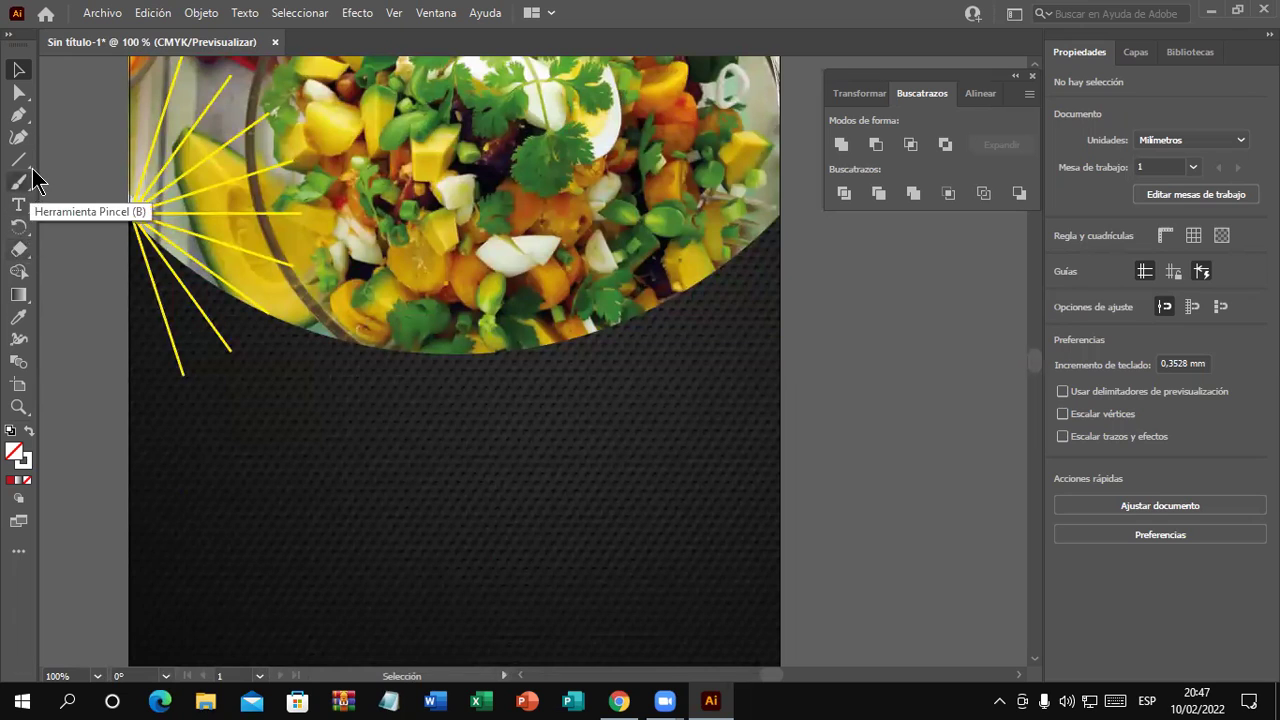
Draw a circle below the salad bowl and fill it orange
mouse_move(18, 159)
mouse_down()
mouse_move(65, 165)
mouse_move(75, 181)
mouse_up()
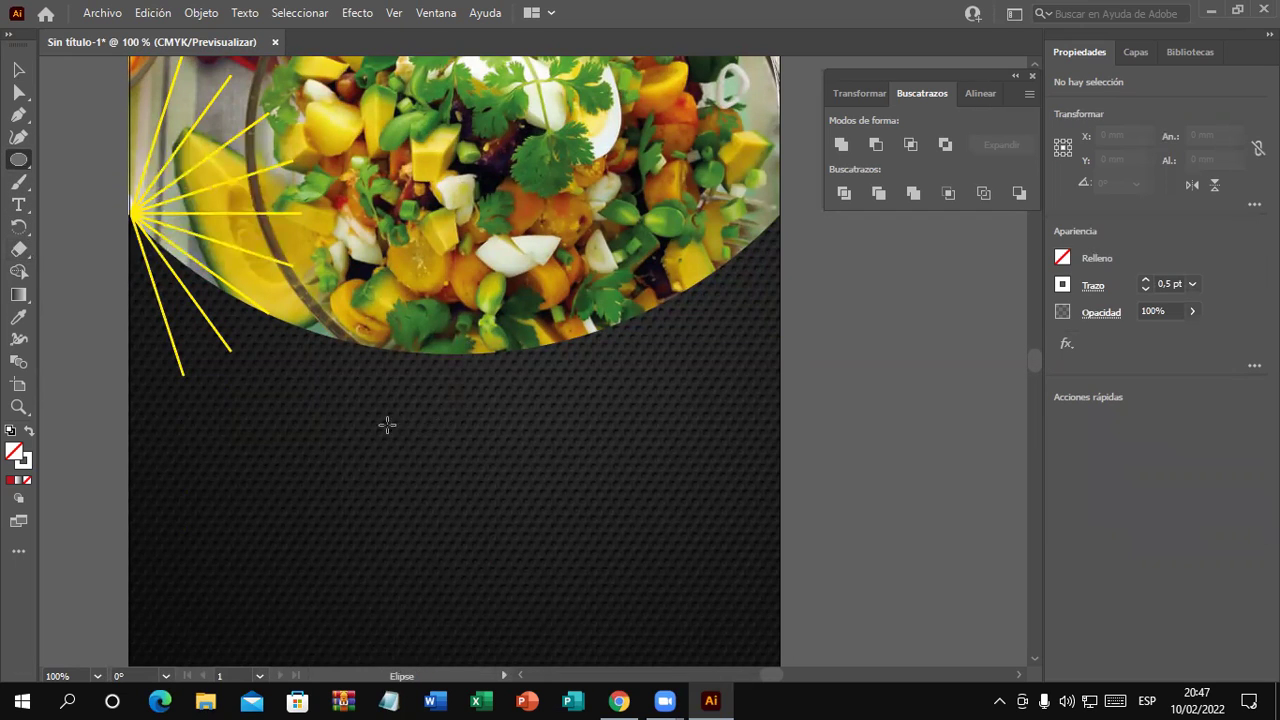
drag(390, 444, 553, 607)
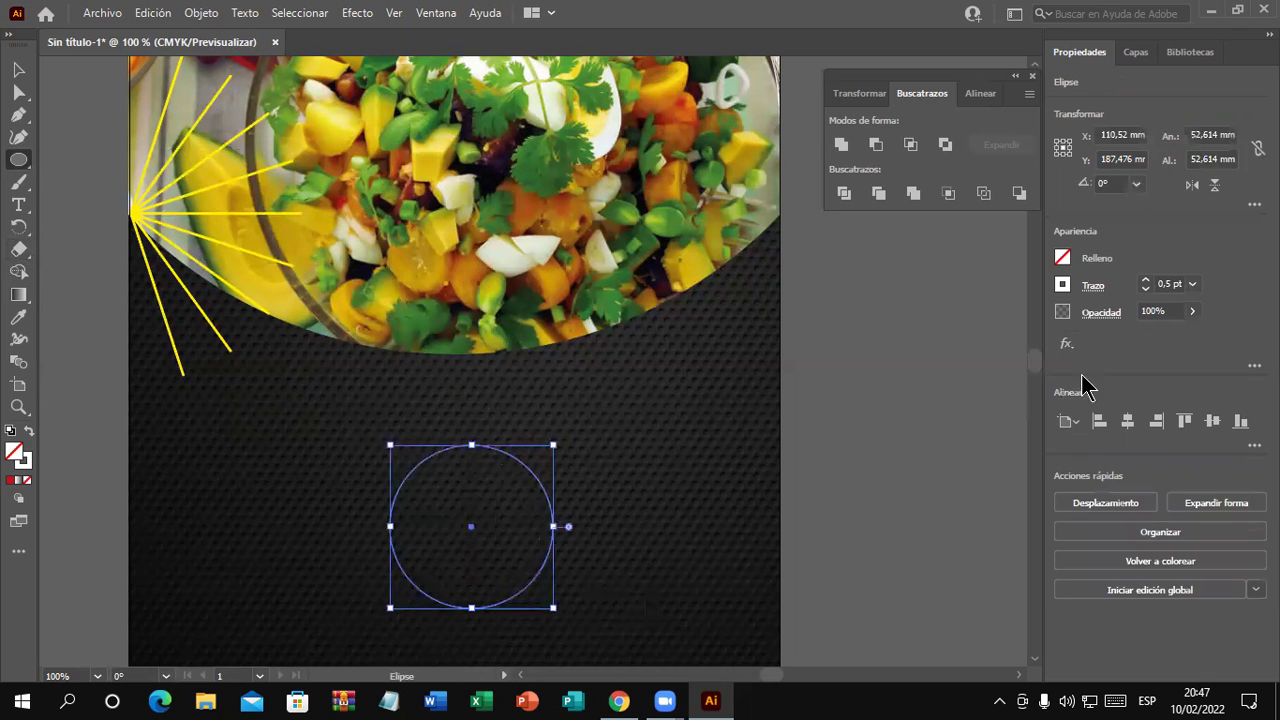
click(1063, 259)
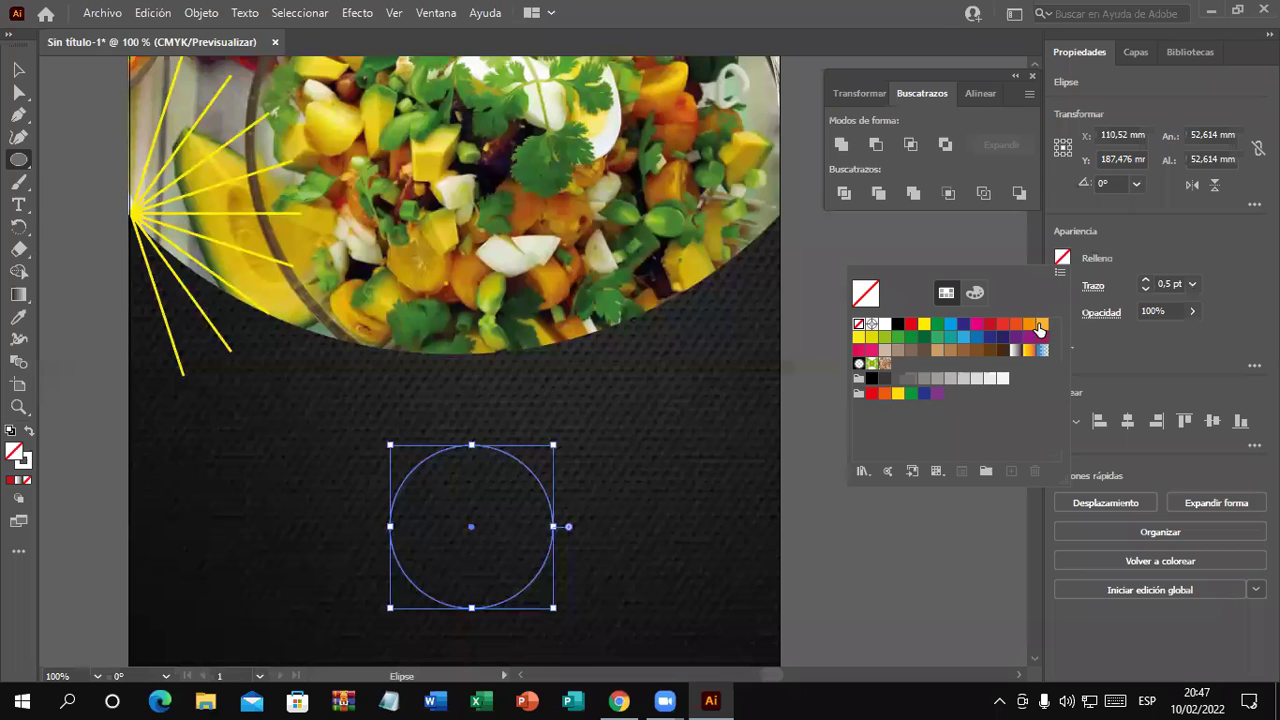
click(1040, 326)
Alt-drag a copy of the orange circle up and to the right
click(20, 76)
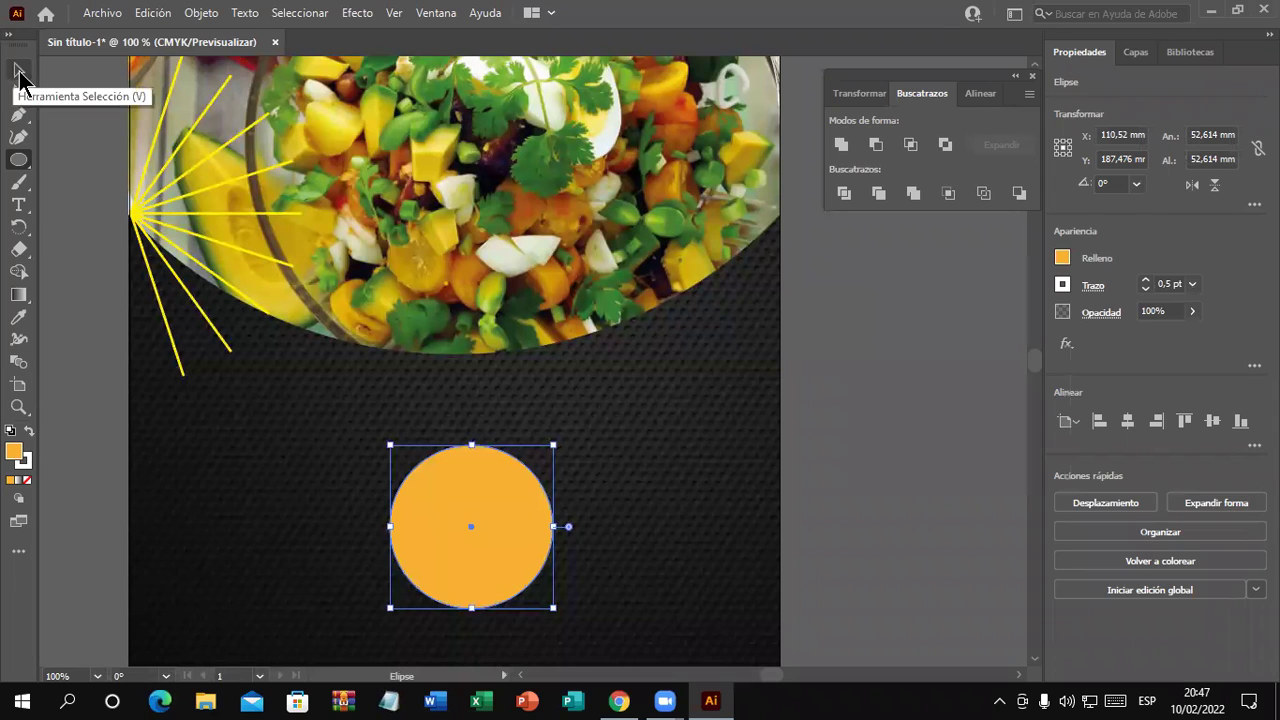
click(94, 257)
scroll(543, 549, down, 1)
mouse_move(528, 510)
mouse_down()
mouse_move(428, 537)
mouse_move(632, 457)
mouse_up()
Fill the copied circle red and position it over the orange circle
click(1062, 257)
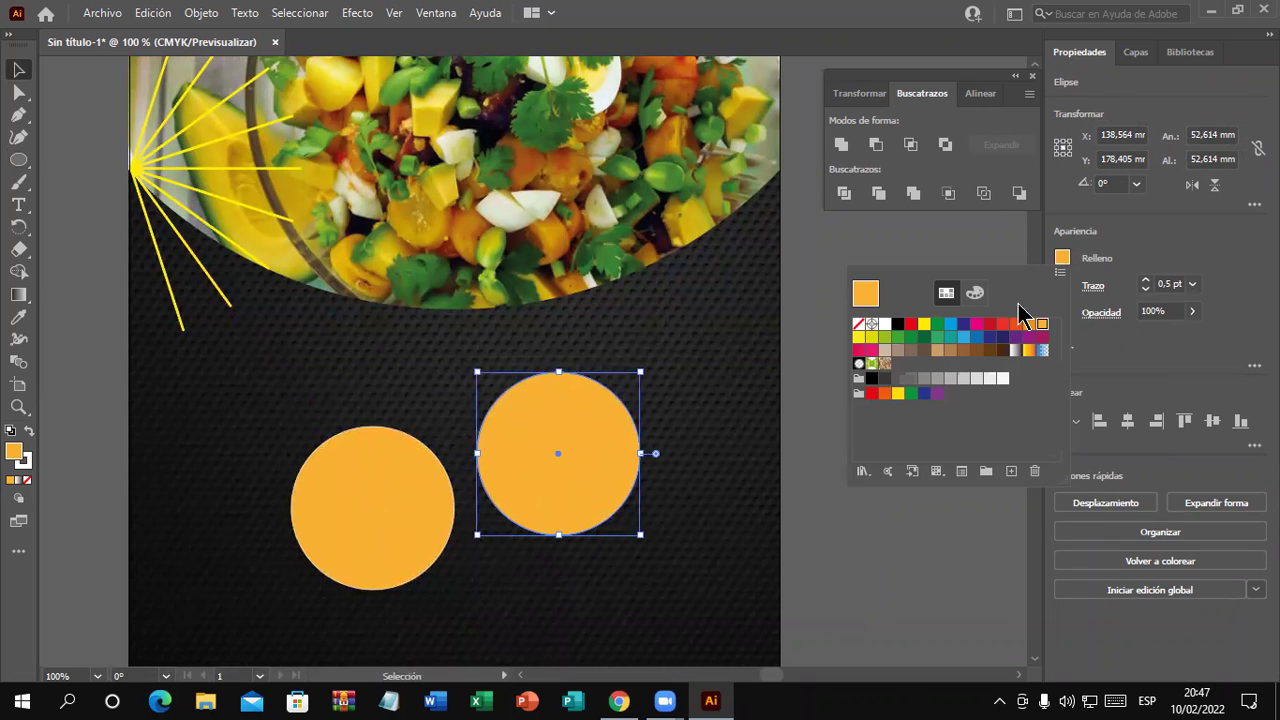
click(988, 328)
drag(504, 489, 421, 521)
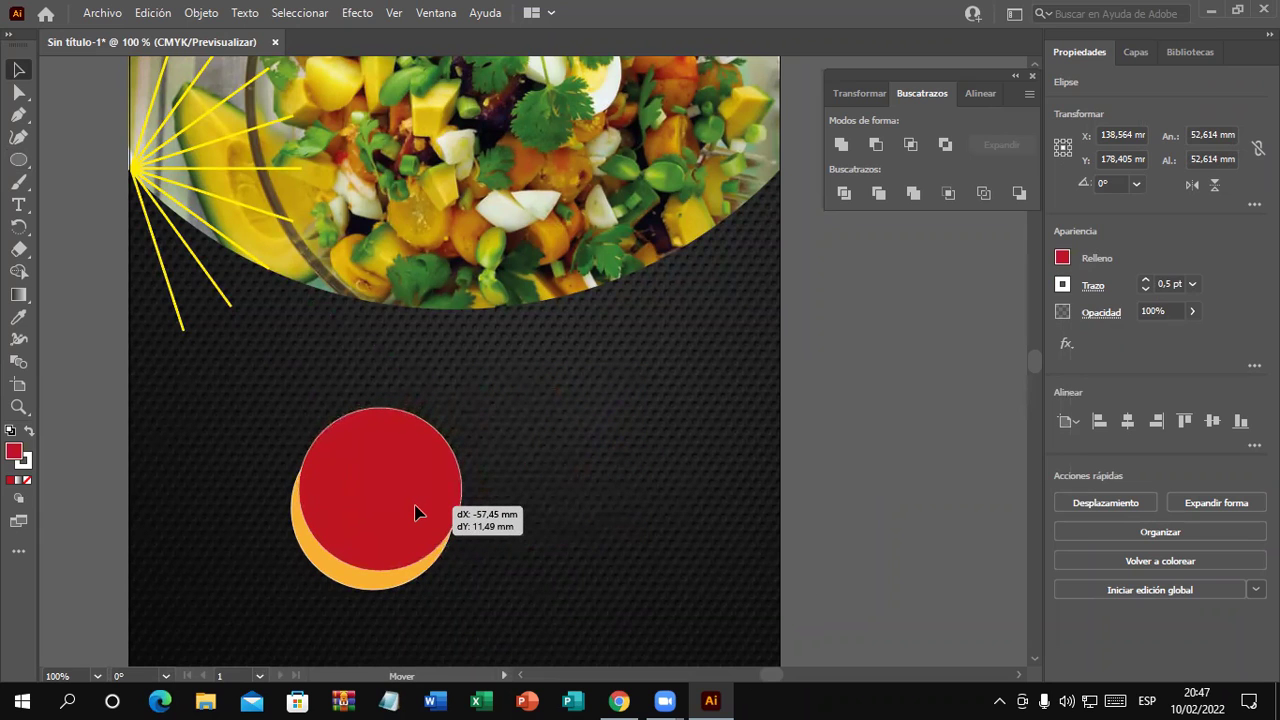
drag(421, 521, 428, 522)
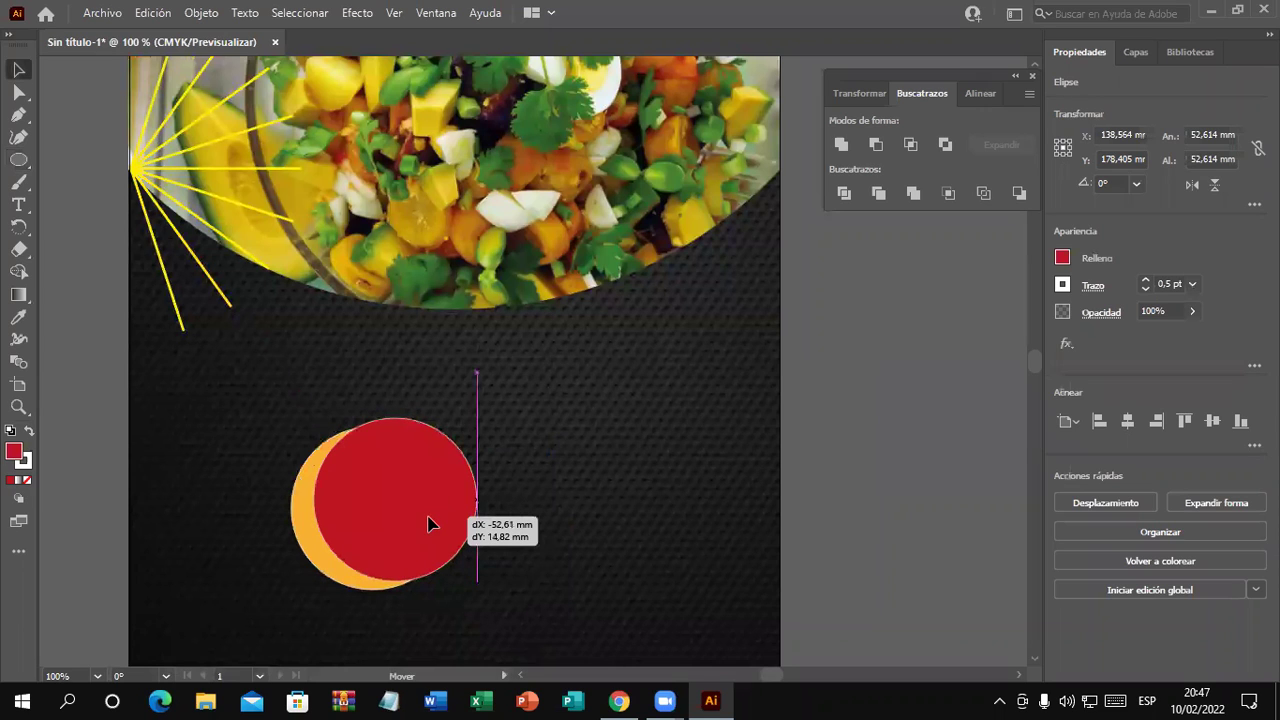
drag(428, 522, 429, 522)
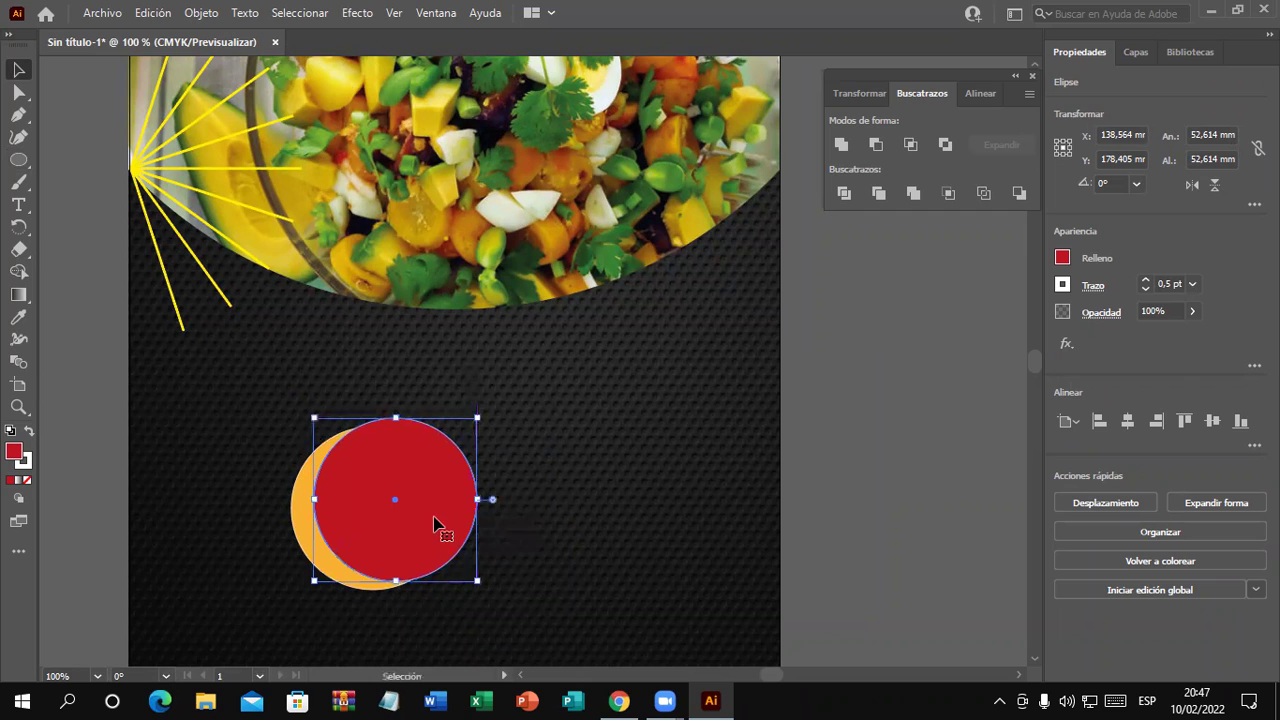
Enlarge the red circle to about 64.7 mm, adjust its overlap, and select both circles
drag(478, 420, 515, 380)
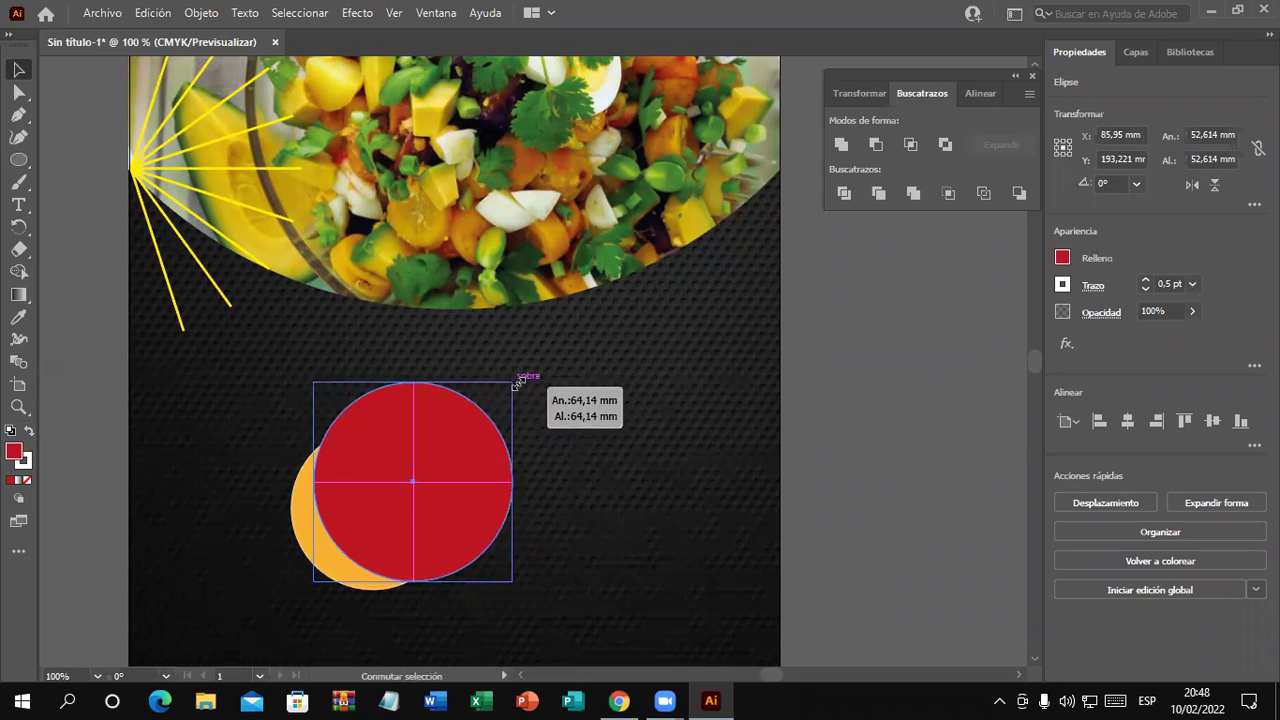
drag(462, 438, 433, 441)
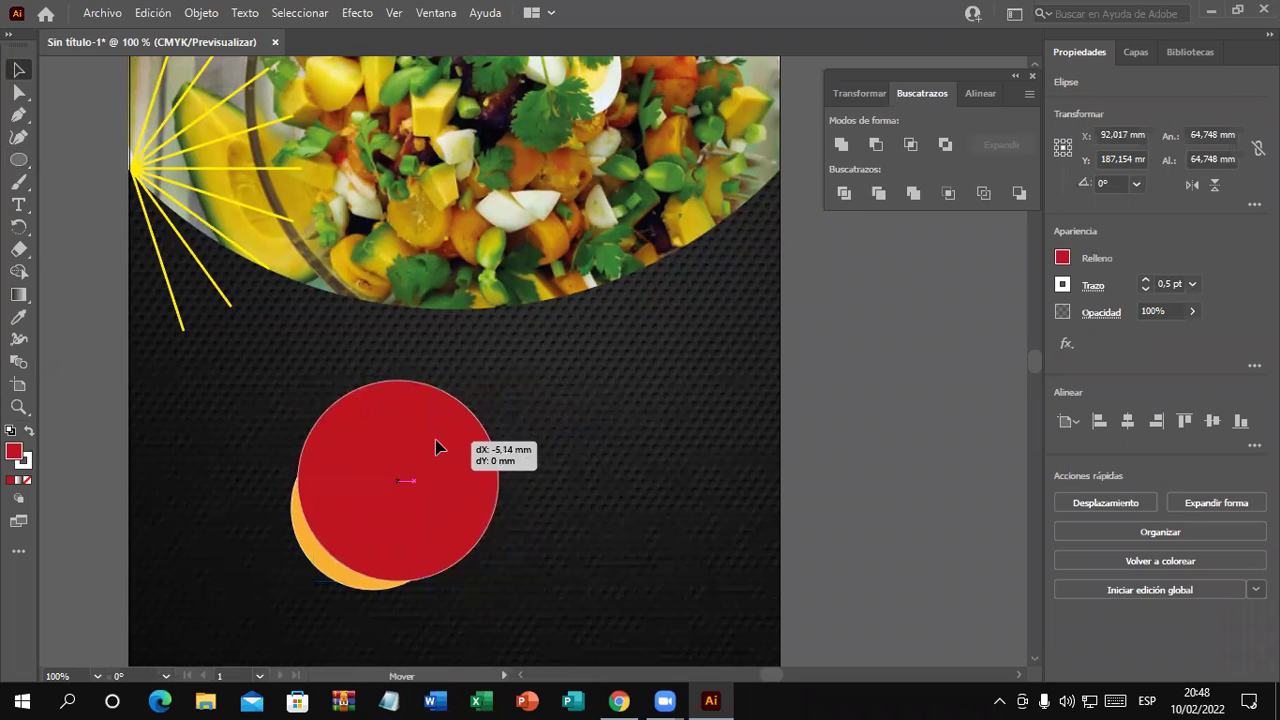
mouse_move(433, 441)
mouse_down()
mouse_move(414, 443)
mouse_move(431, 440)
mouse_up()
click(578, 504)
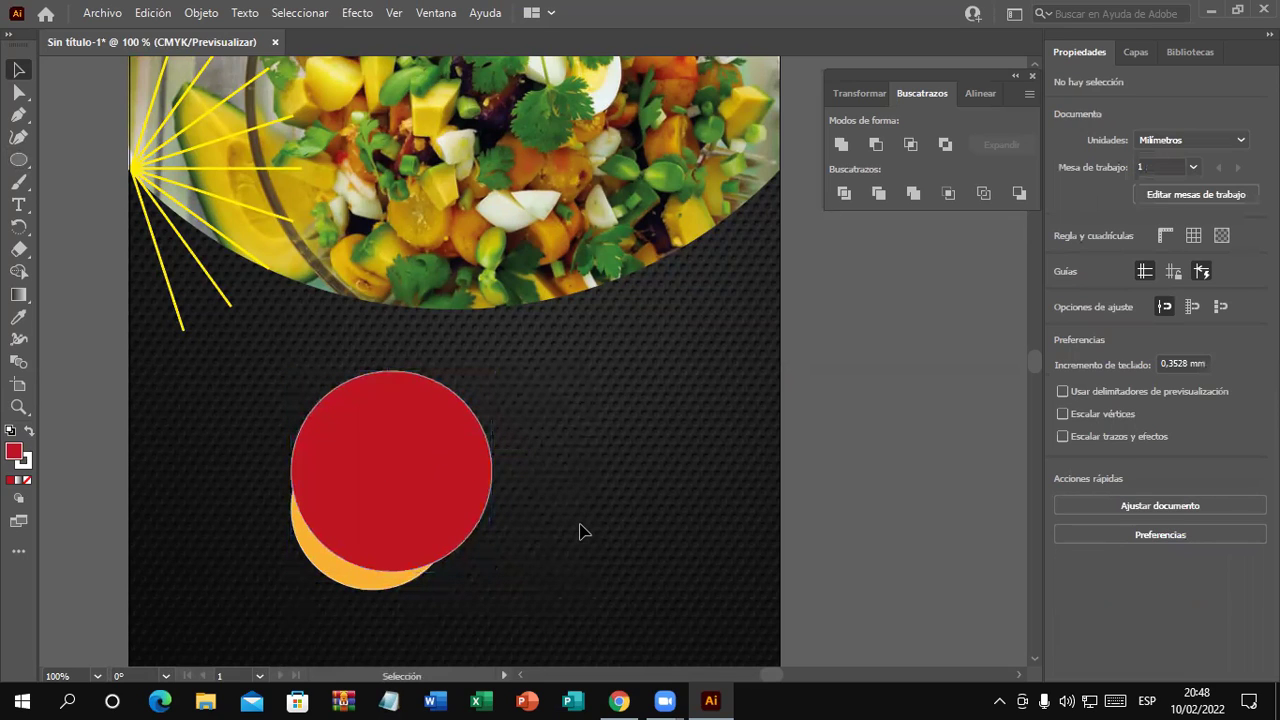
drag(560, 543, 562, 540)
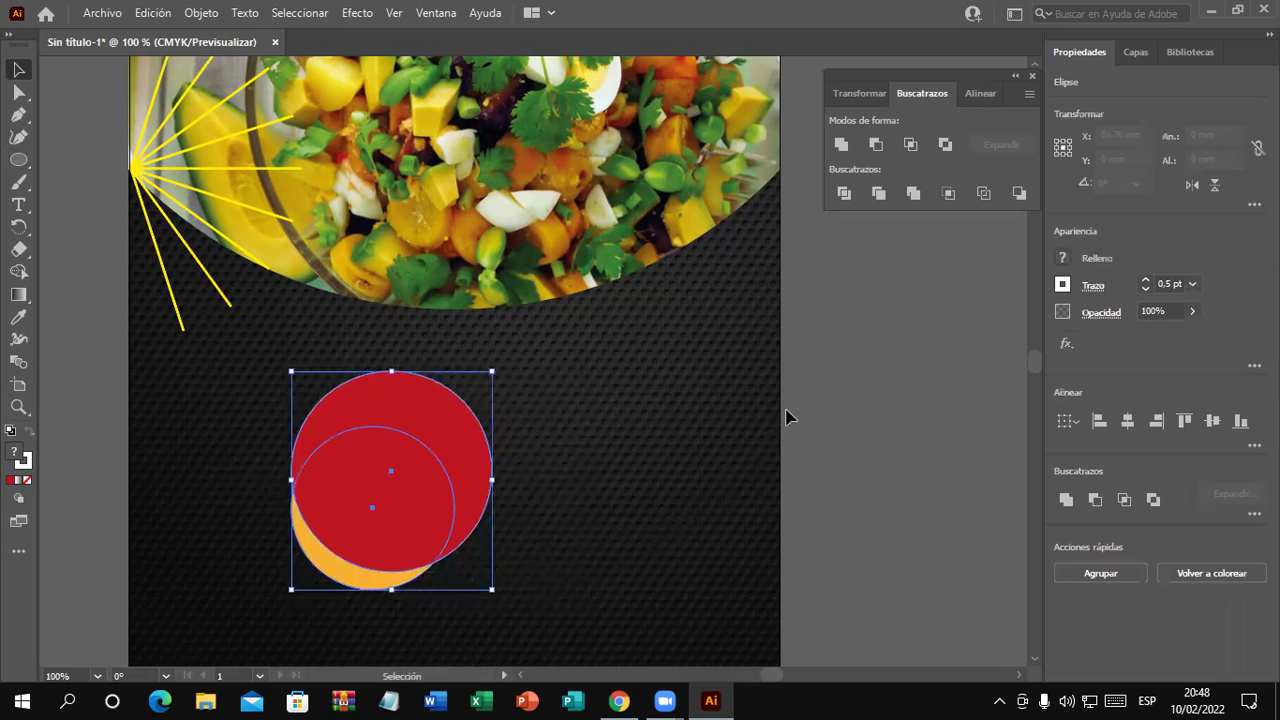
Apply Menos frente to cut the orange crescent, then move it under the bowl
click(877, 147)
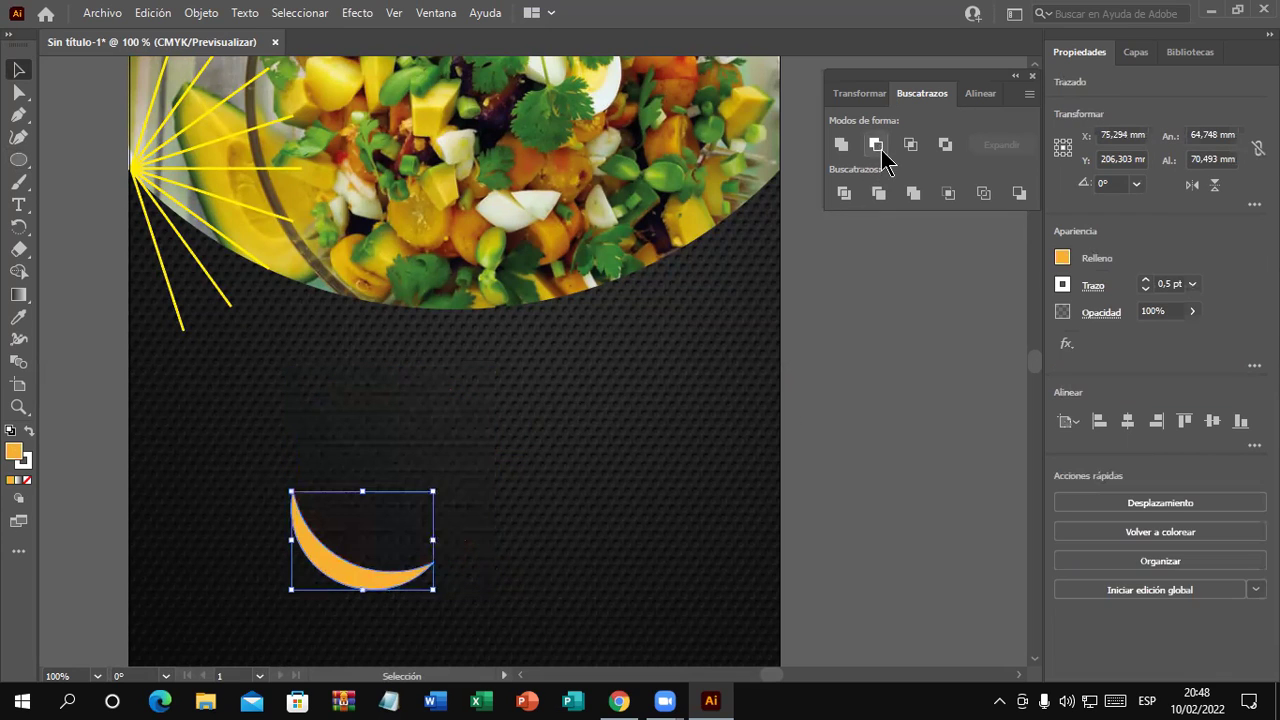
click(648, 518)
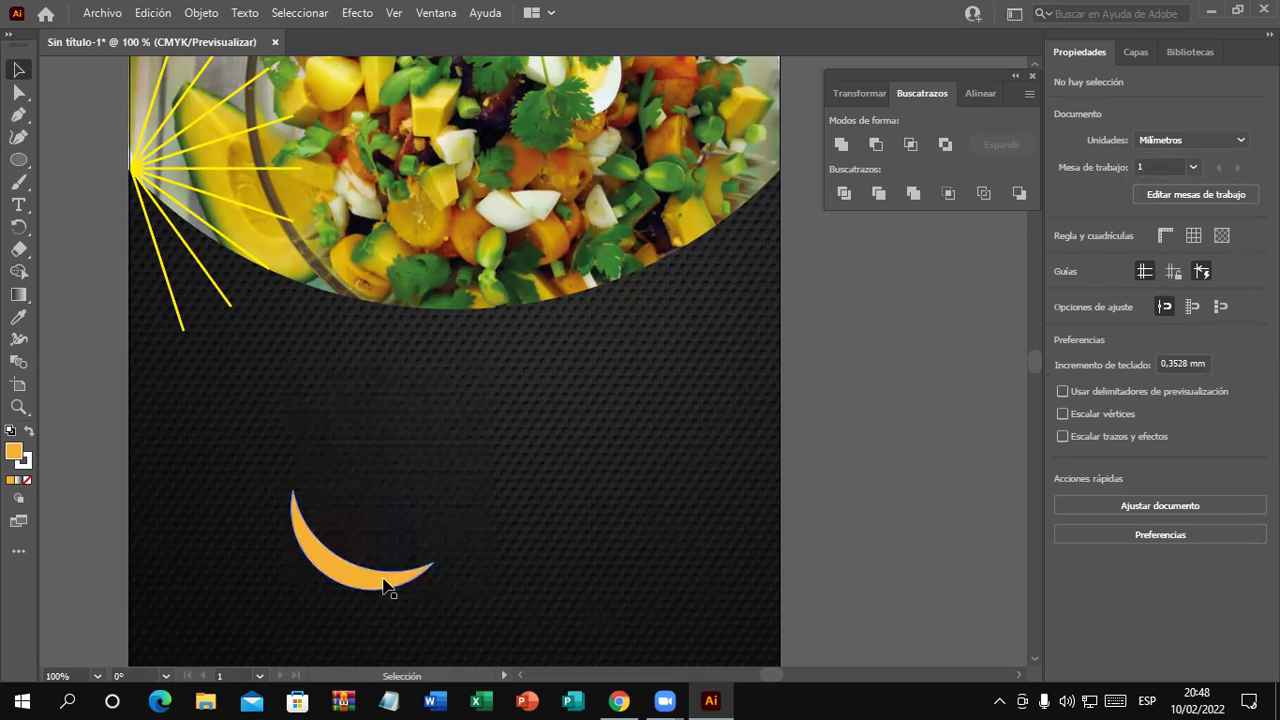
drag(390, 585, 584, 441)
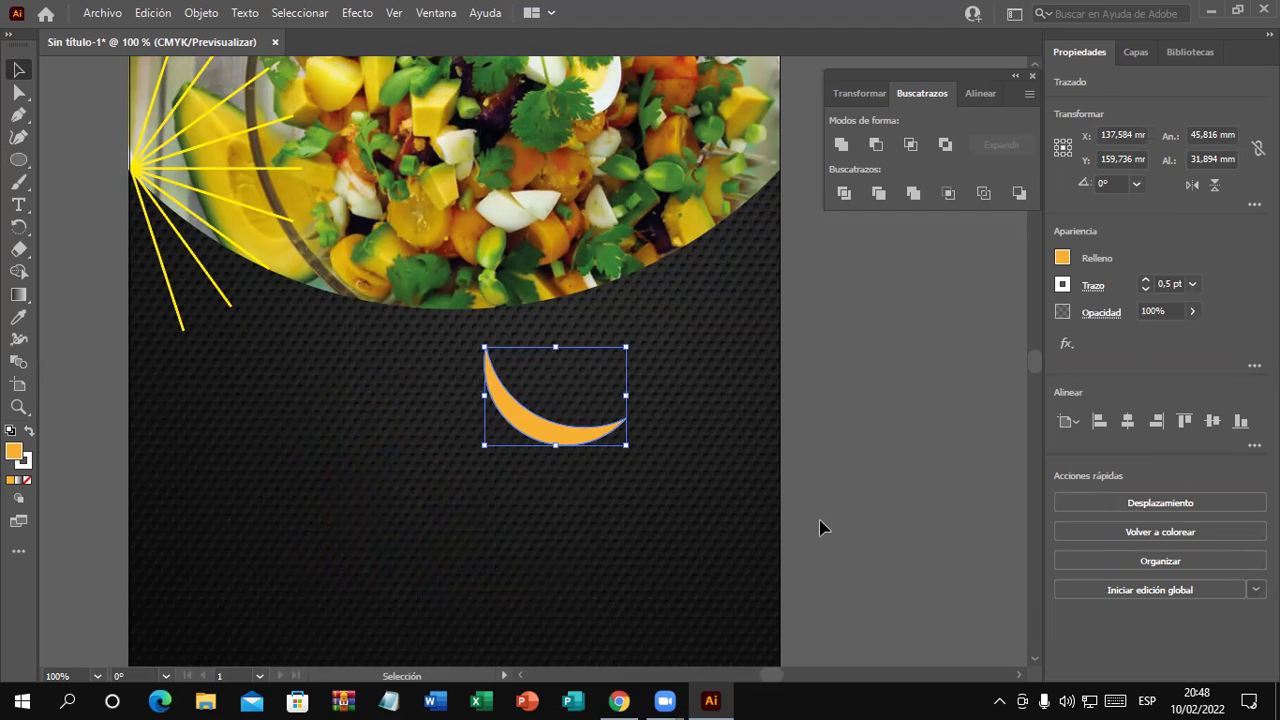
click(570, 527)
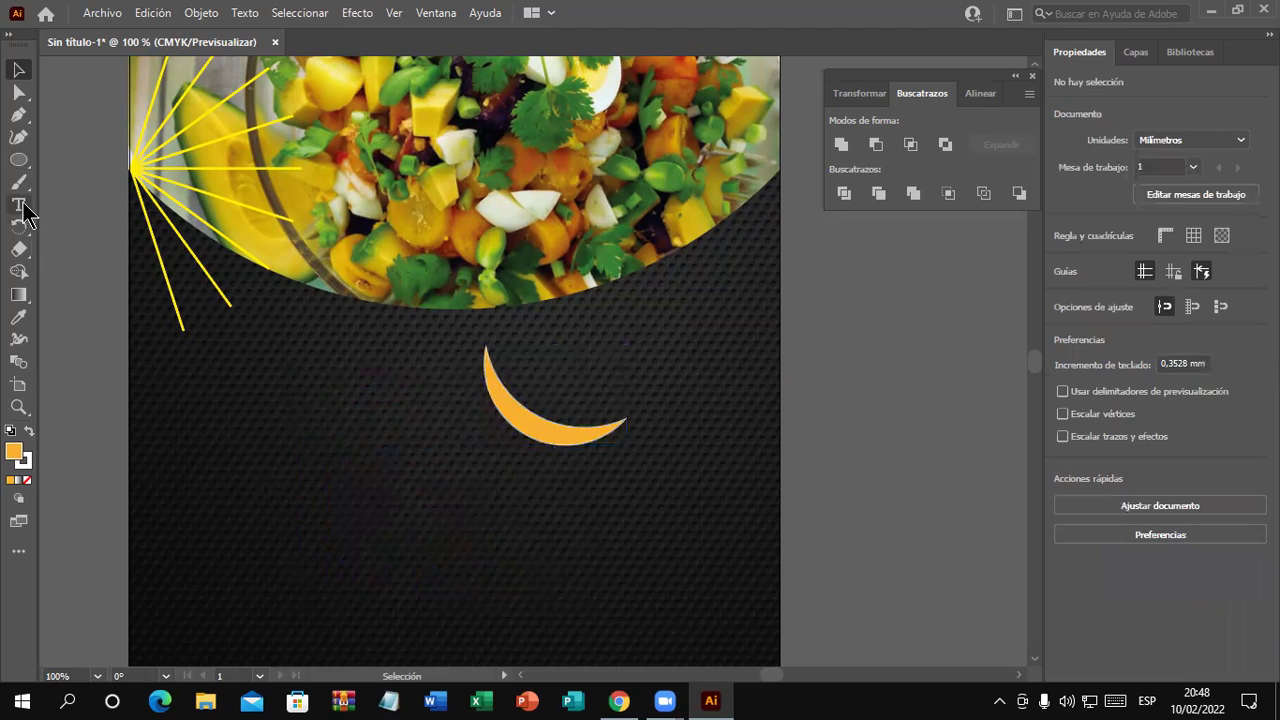
Trim the crescent's left end with a tall rectangle using Menos frente
drag(18, 160, 72, 182)
click(70, 160)
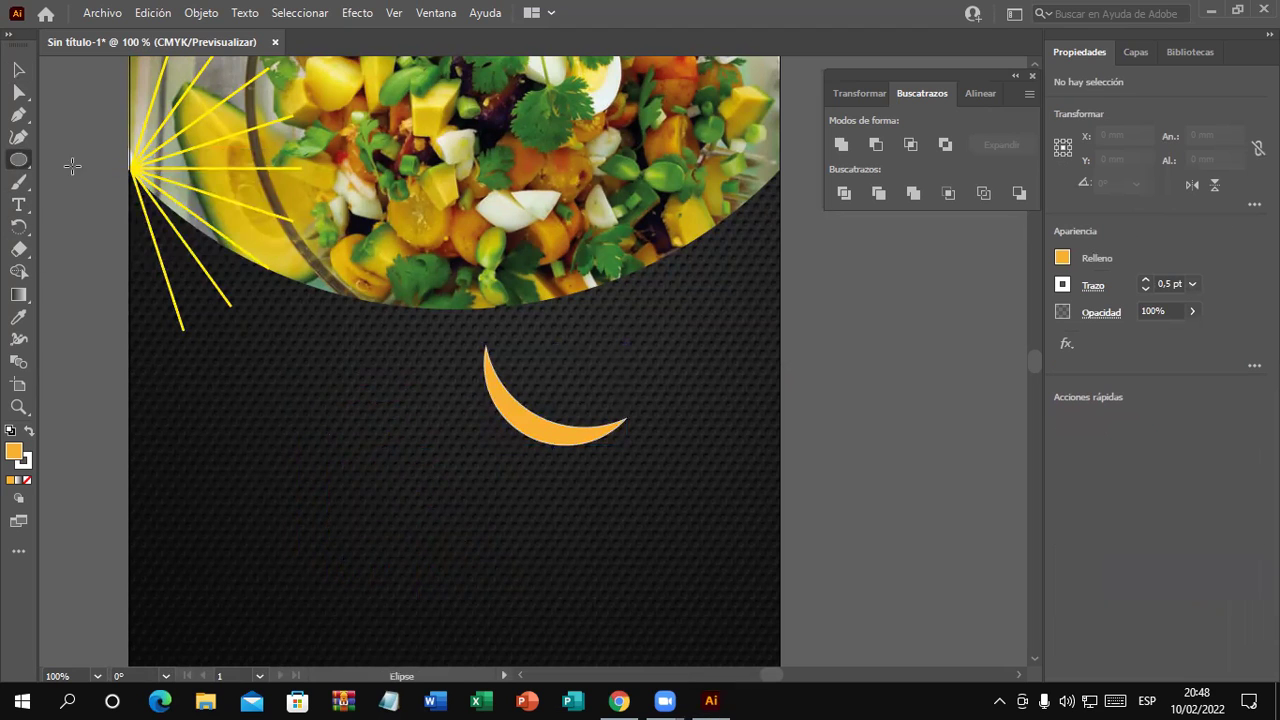
mouse_move(421, 294)
mouse_down()
mouse_move(484, 471)
mouse_move(507, 487)
mouse_up()
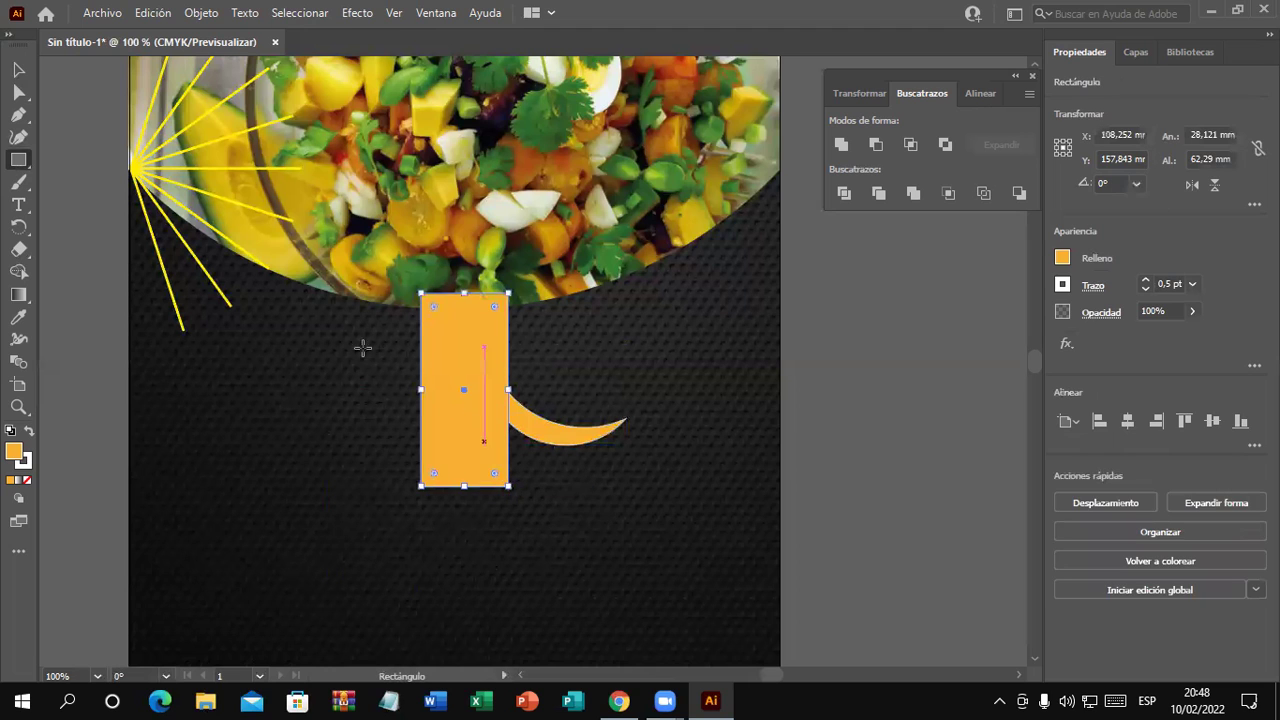
key(v)
drag(457, 434, 459, 442)
shift+click(510, 402)
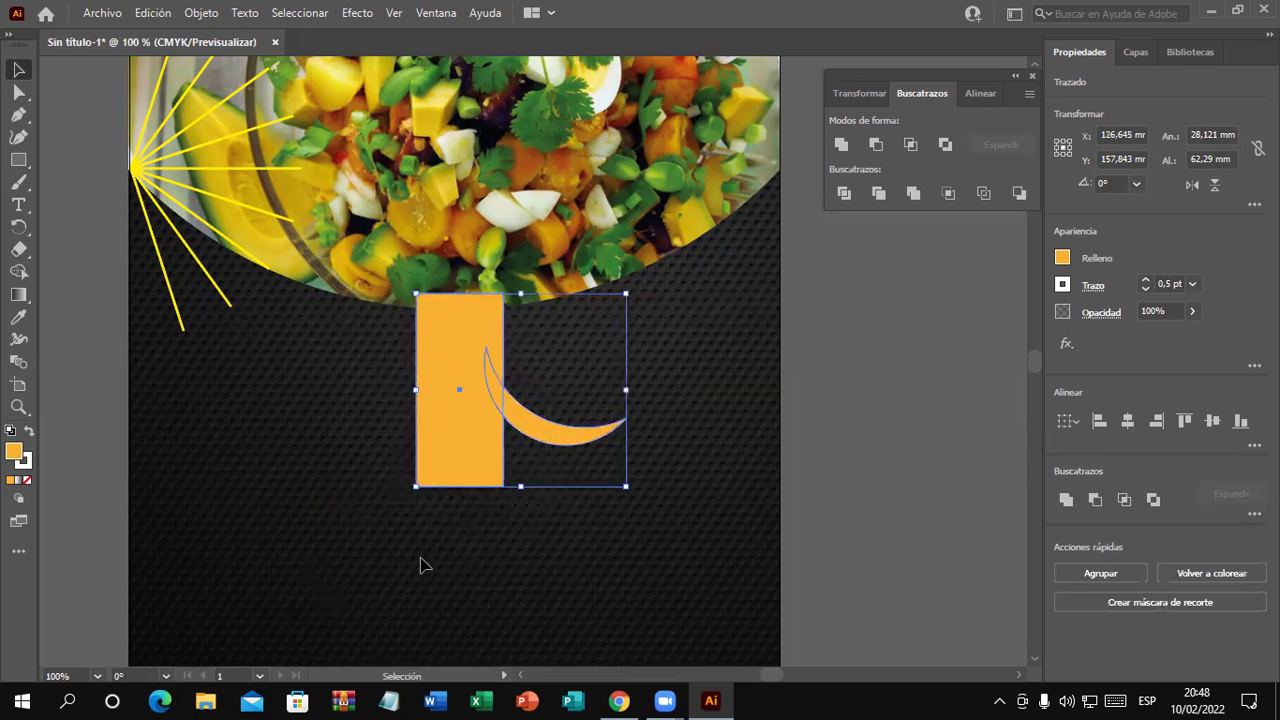
click(876, 145)
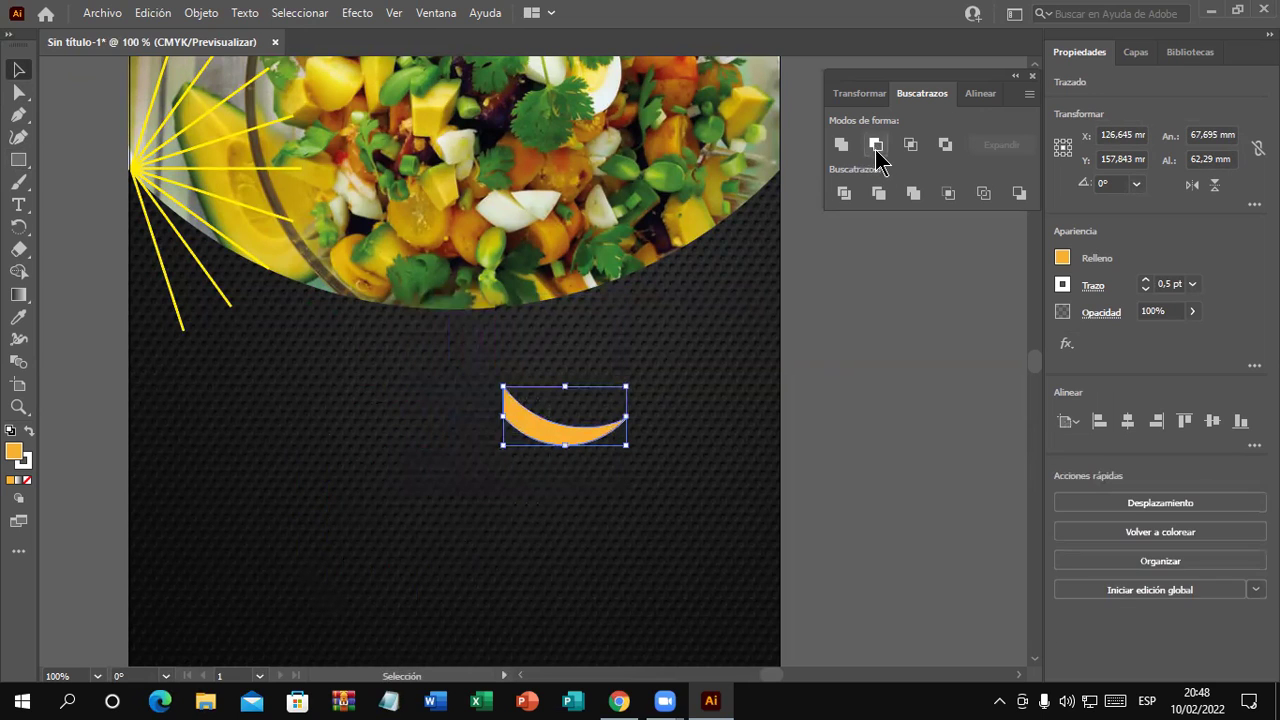
Shift the orange arc slightly left and flip it horizontally
click(837, 402)
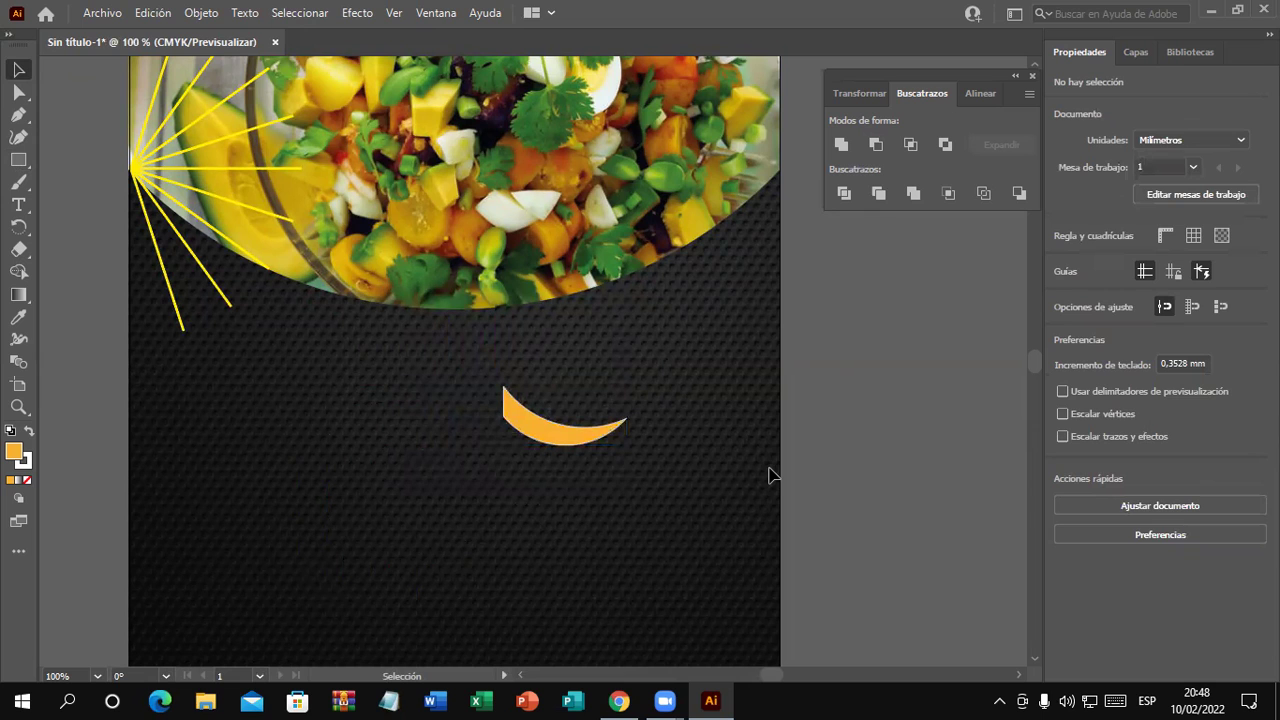
drag(543, 434, 523, 434)
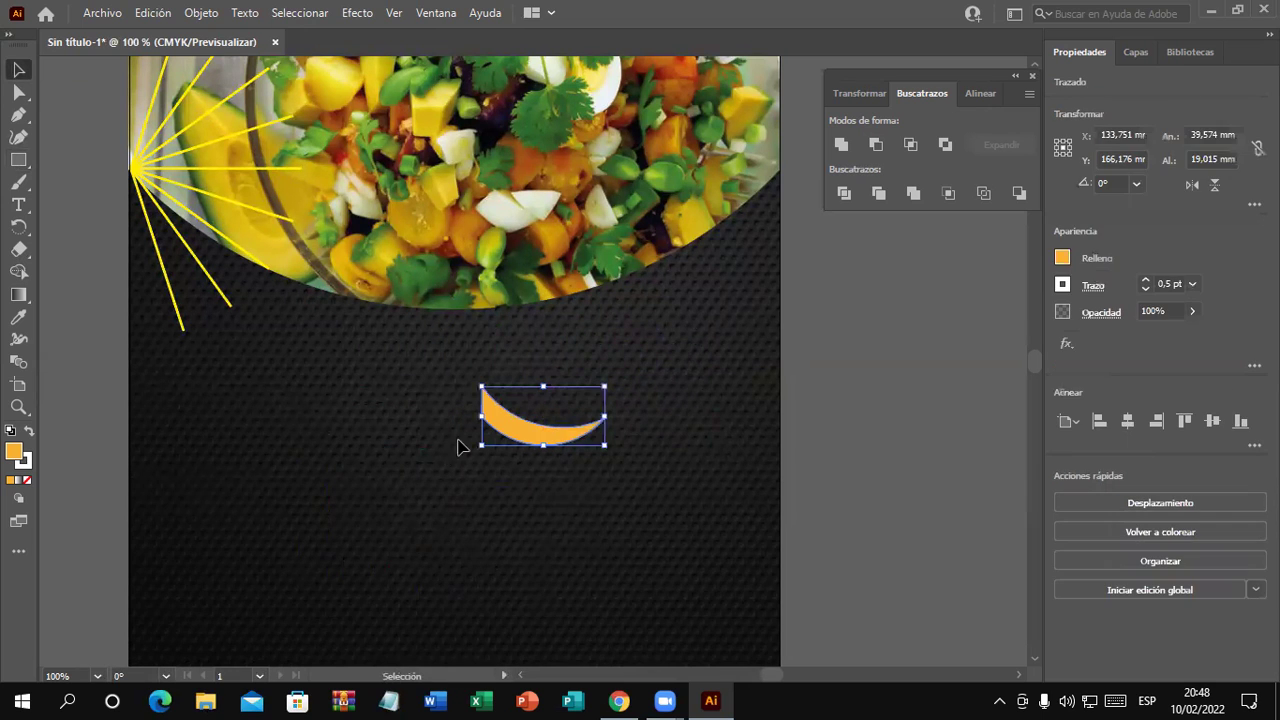
click(1191, 186)
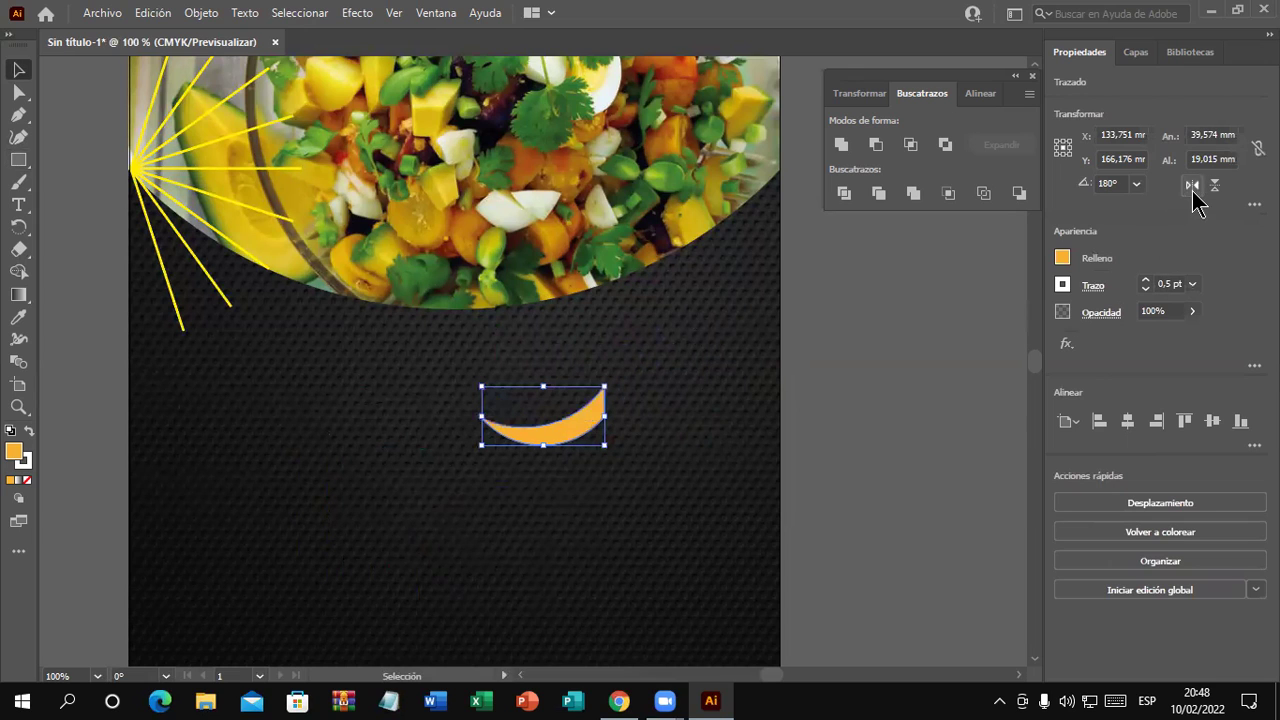